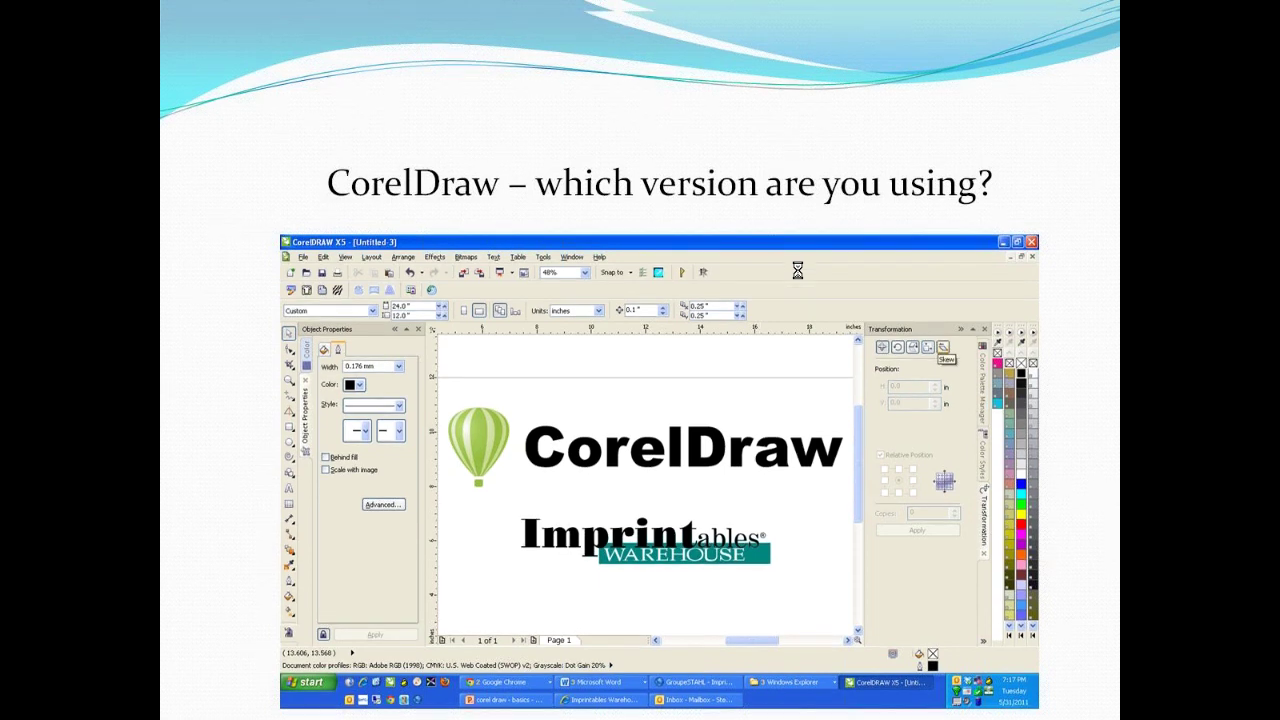
{"action": "left_click", "coordinate": [797, 270]}
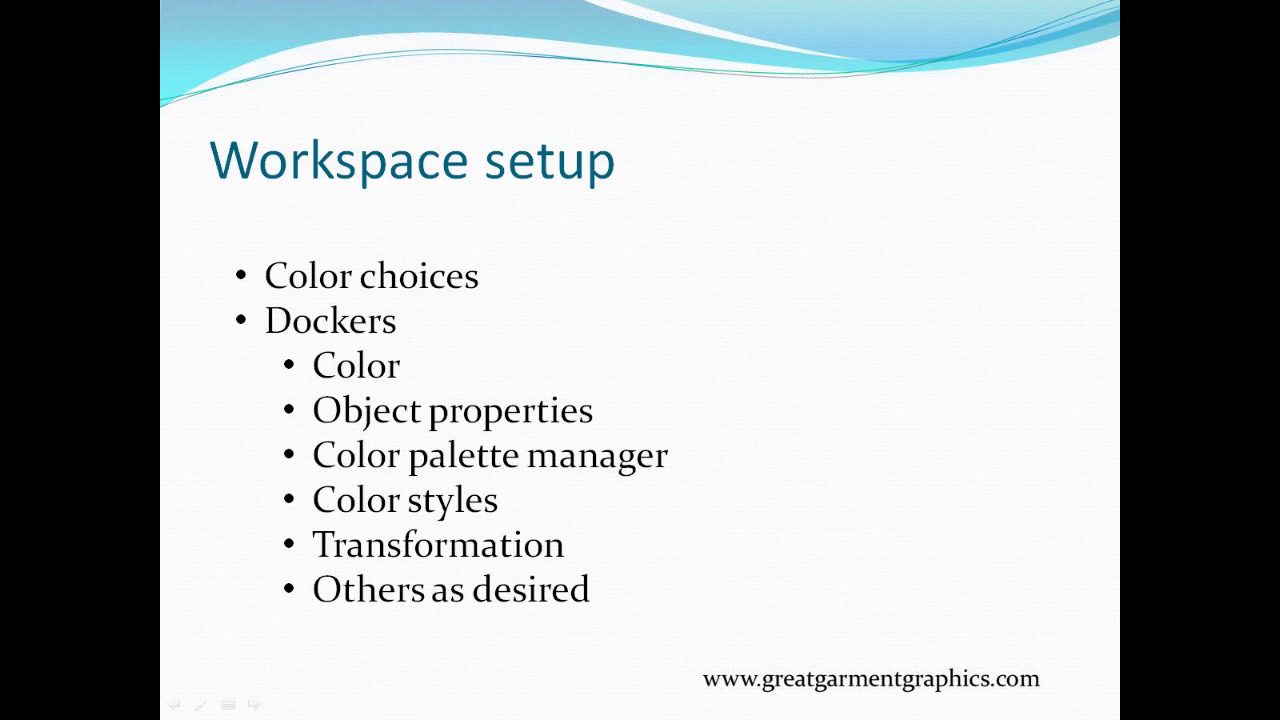
Switch to CorelDRAW X6 and collapse the Object Properties and Transformations dockers
{"action": "key", "text": "alt+Tab"}
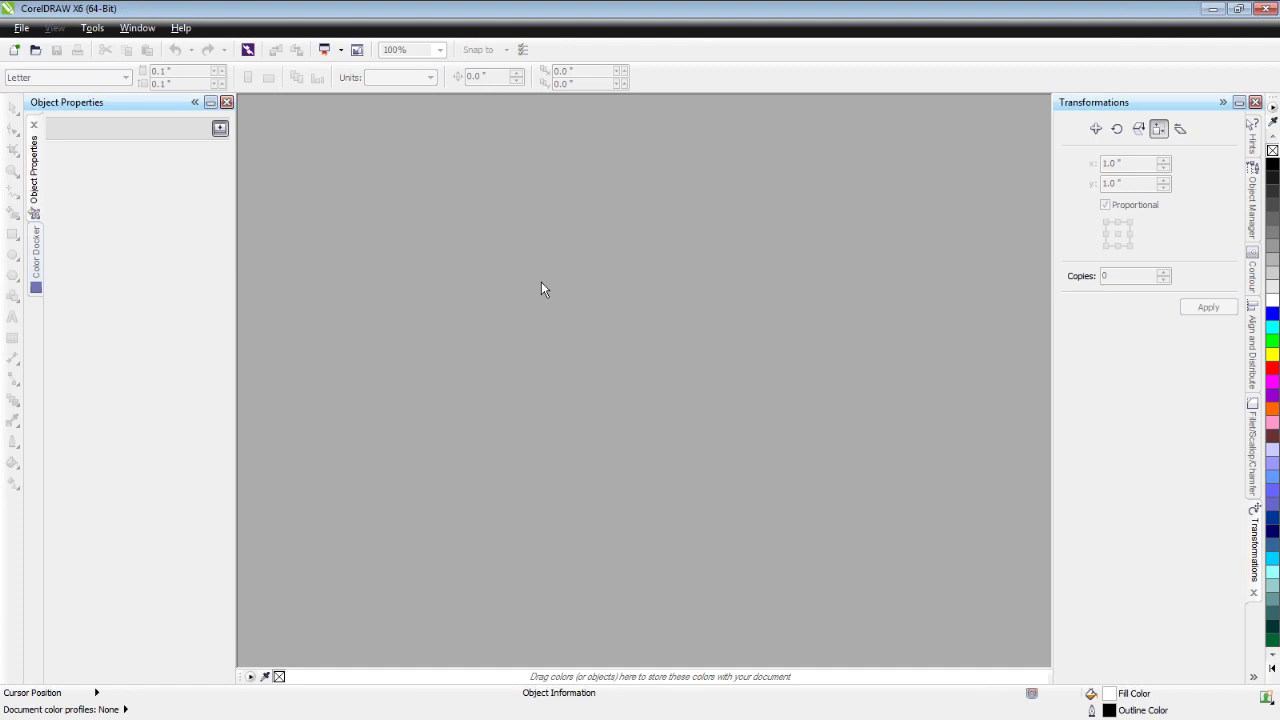
{"action": "left_click", "coordinate": [195, 102]}
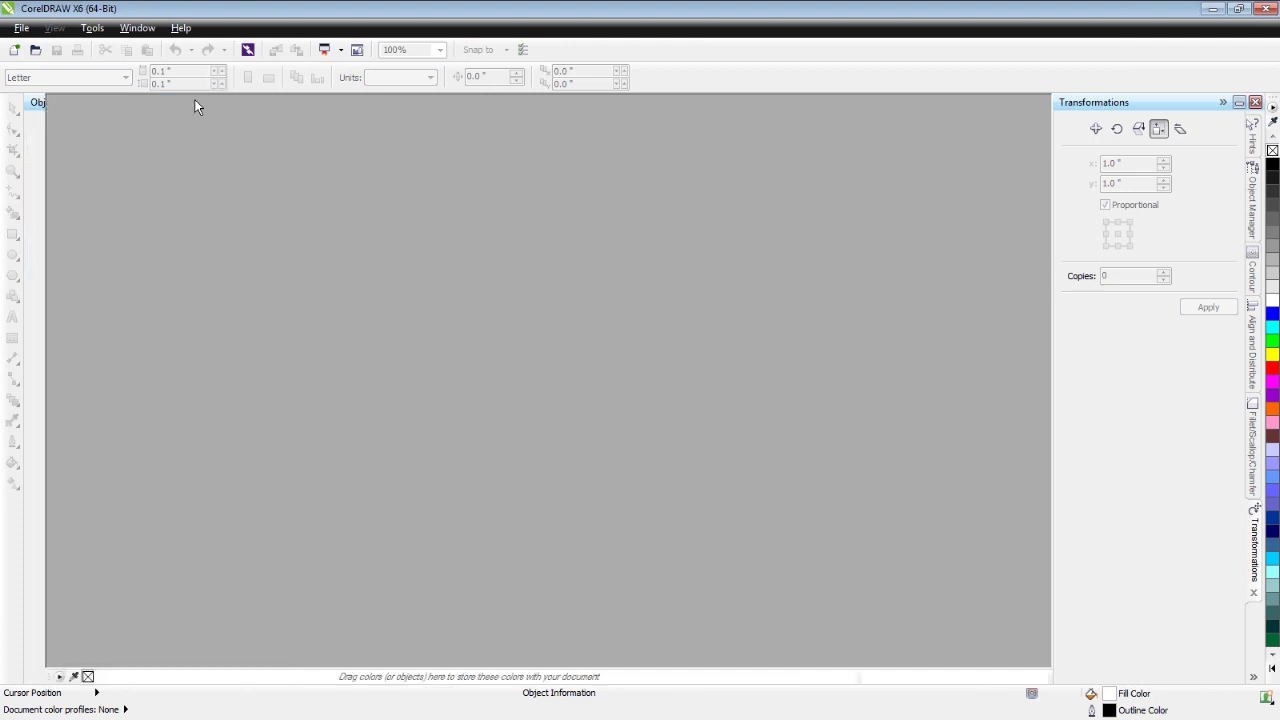
{"action": "left_click", "coordinate": [1222, 102]}
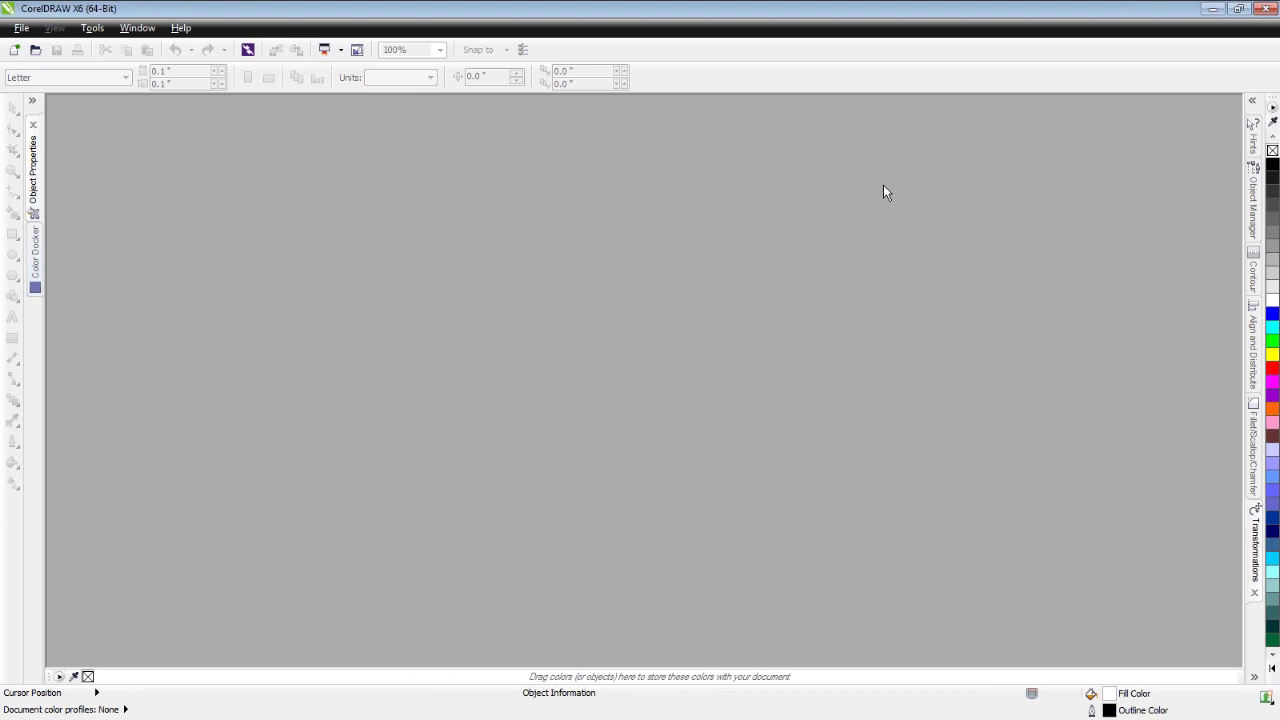
Create a new Letter-size document in inches with RGB primary color mode and 300 dpi rendering resolution, revealing its color settings before accepting
{"action": "left_click", "coordinate": [22, 33]}
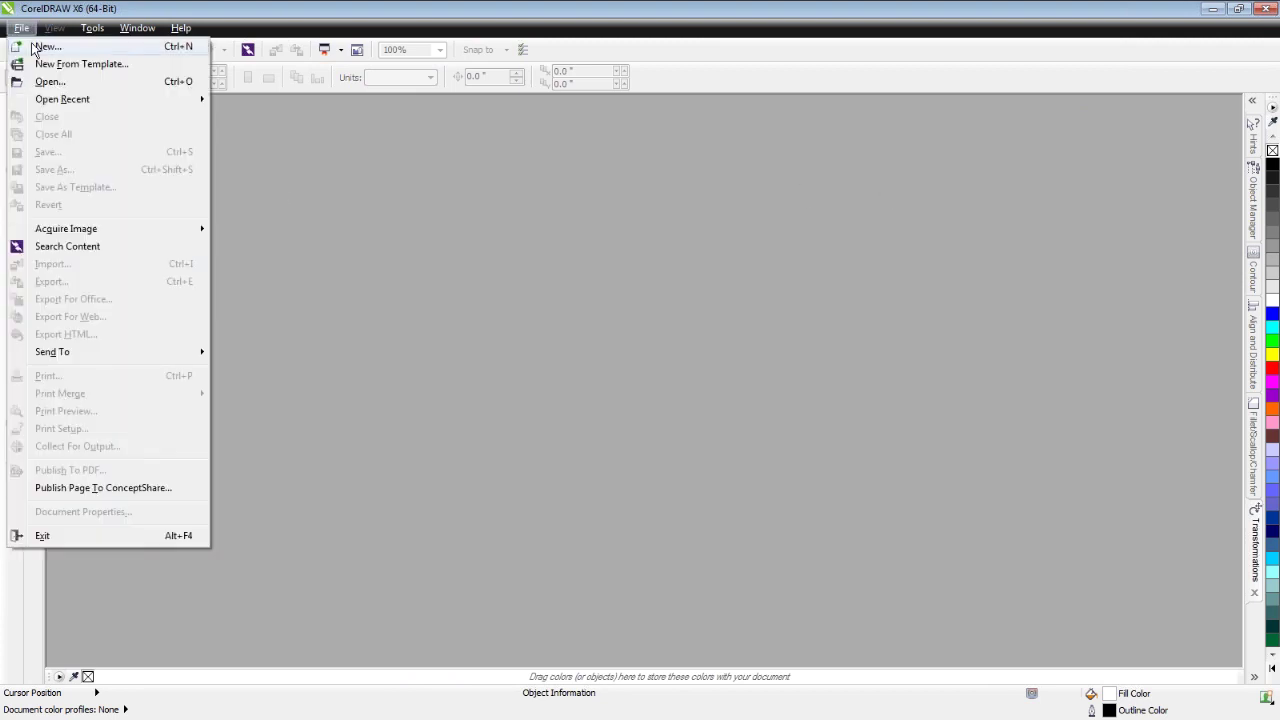
{"action": "key", "text": "Escape"}
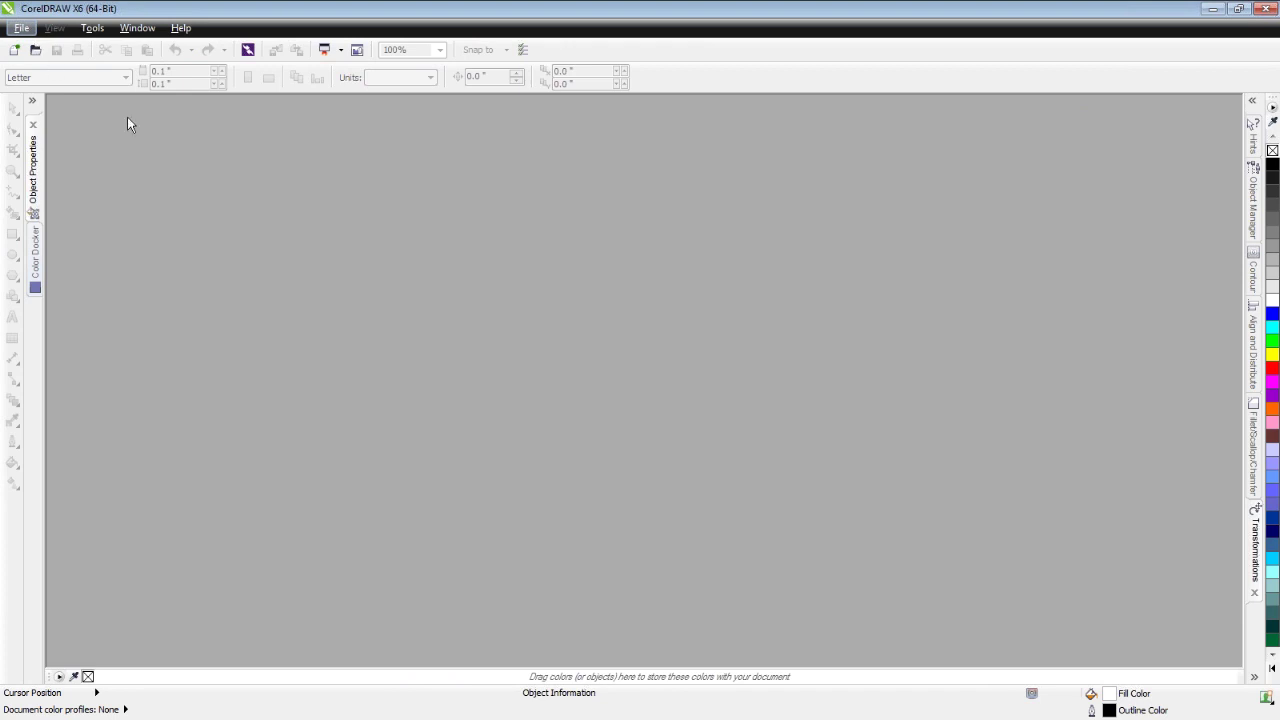
{"action": "key", "text": "Escape"}
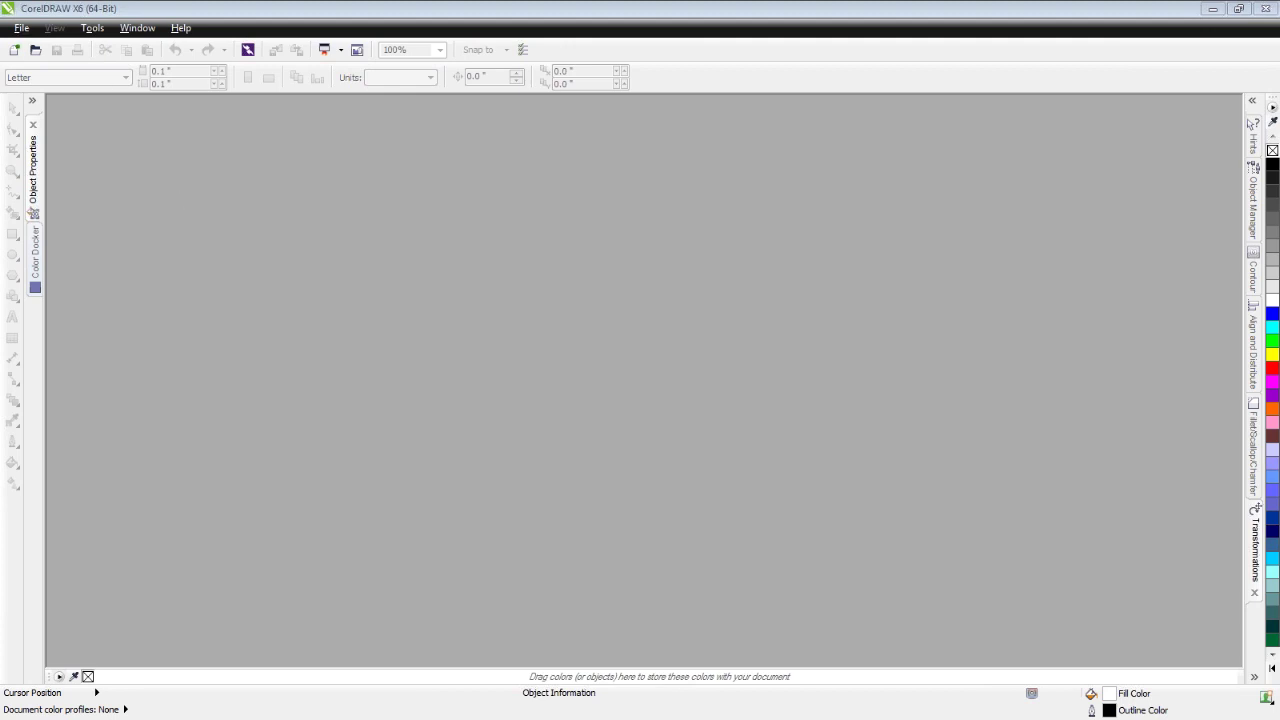
{"action": "left_click_drag", "start_coordinate": [0, 145], "coordinate": [444, 140]}
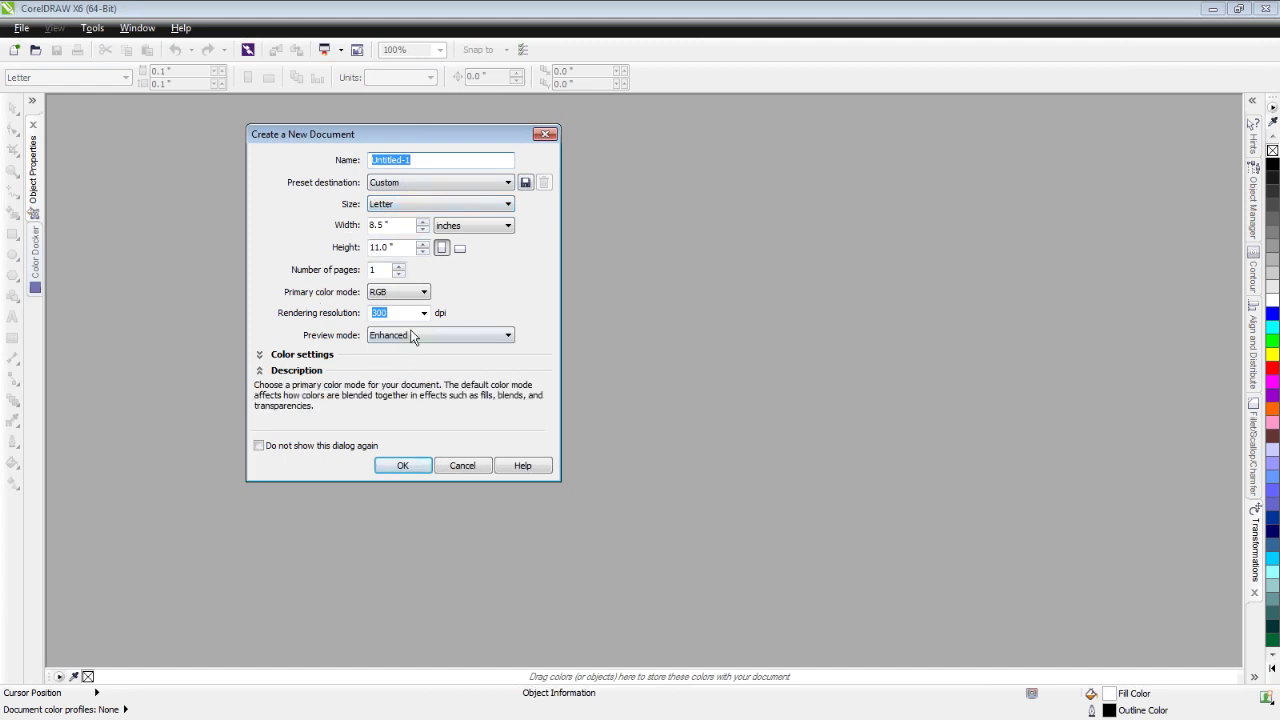
{"action": "left_click", "coordinate": [425, 293]}
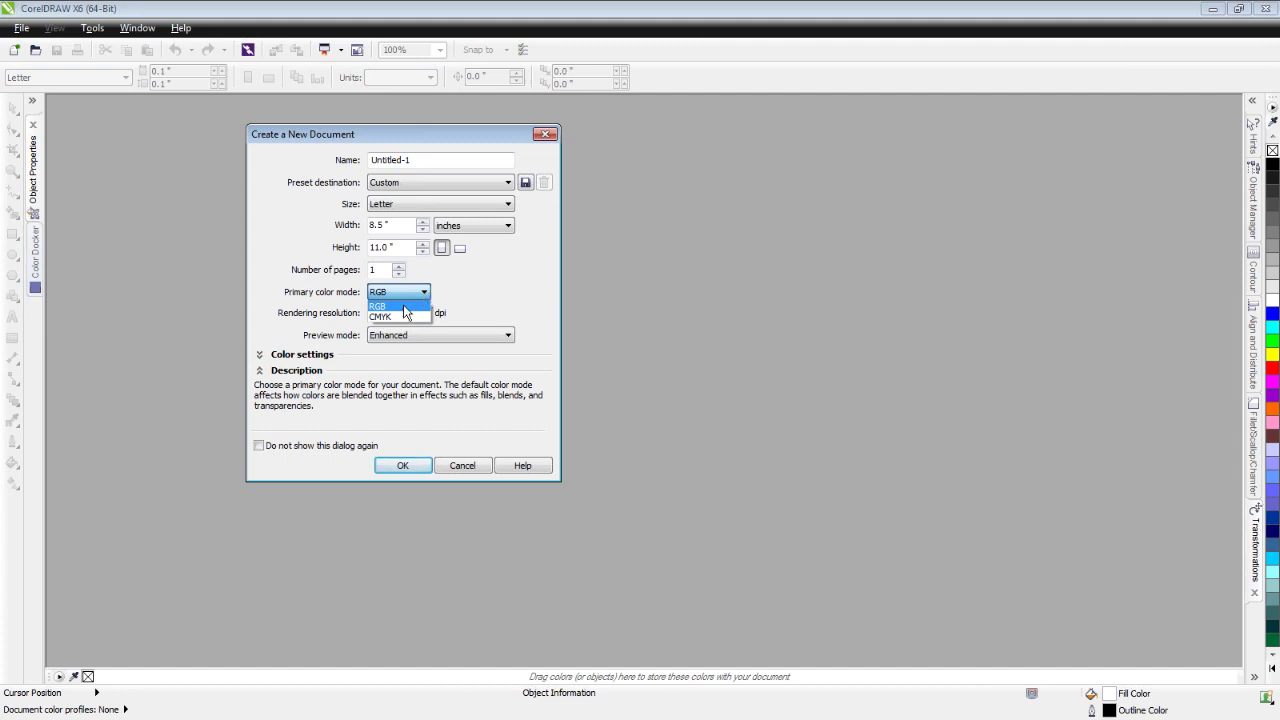
{"action": "left_click", "coordinate": [404, 308]}
{"action": "left_click", "coordinate": [405, 313]}
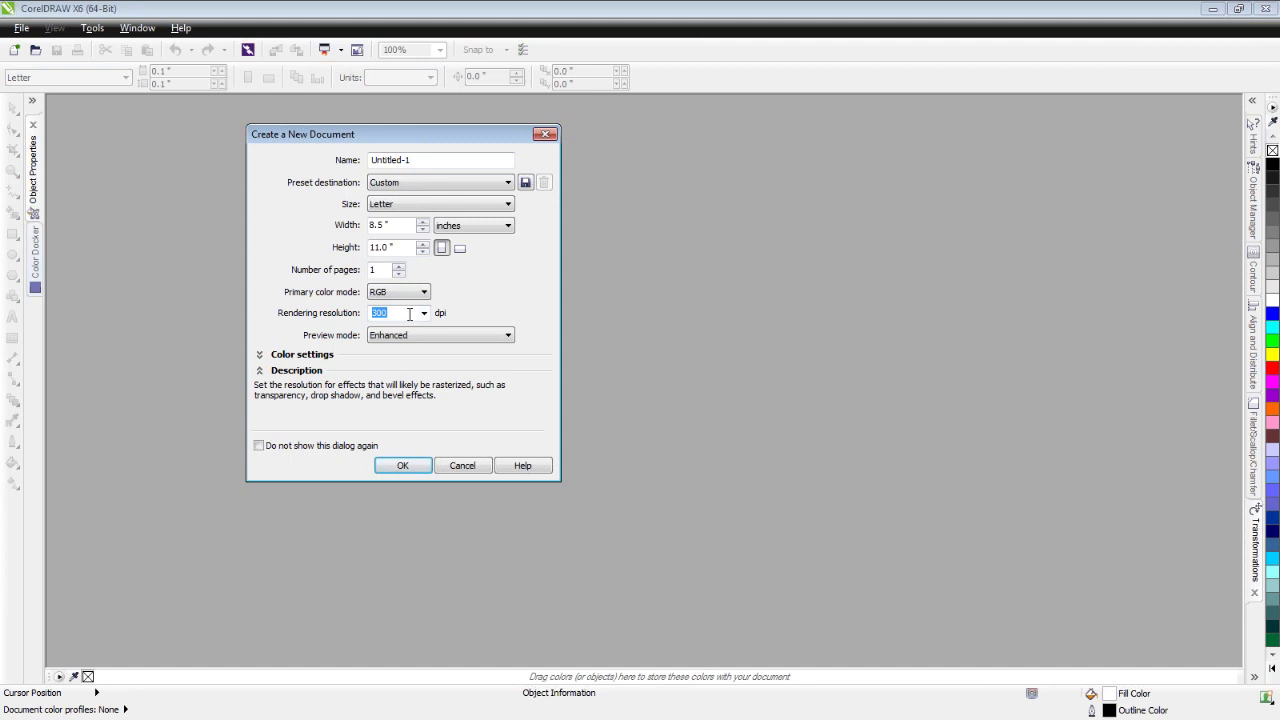
{"action": "left_click", "coordinate": [260, 355]}
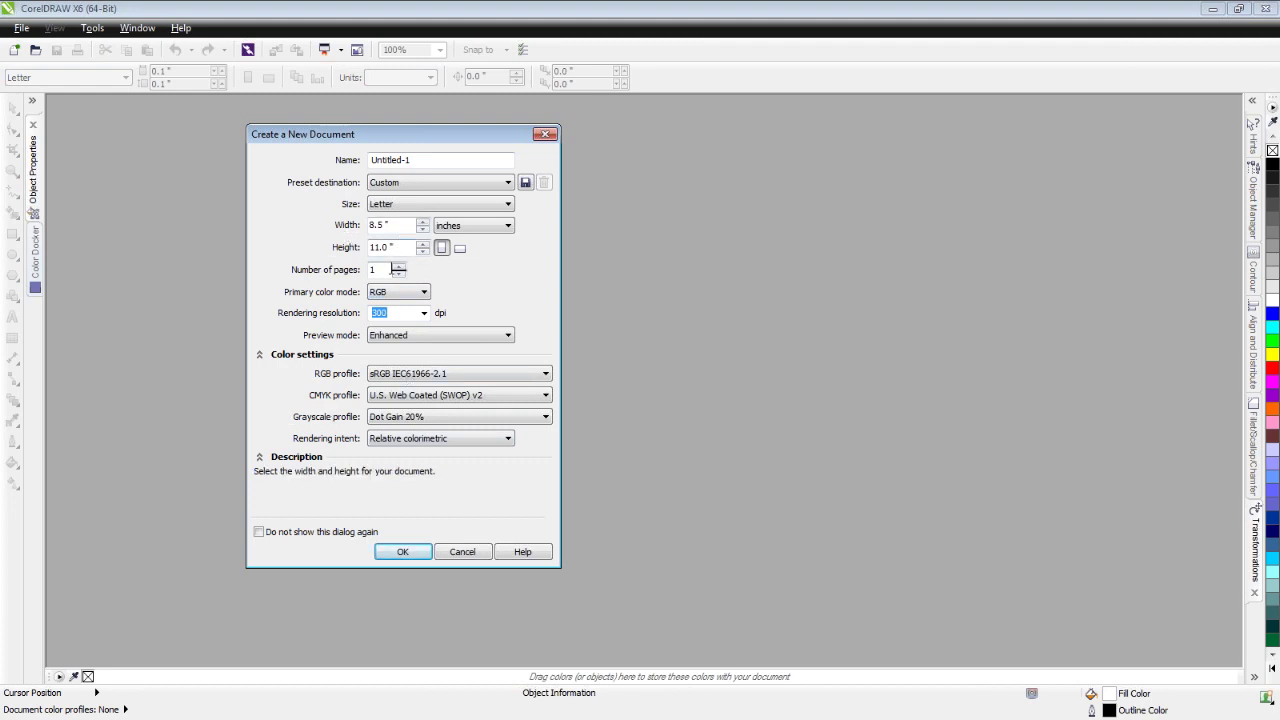
{"action": "left_click", "coordinate": [402, 551]}
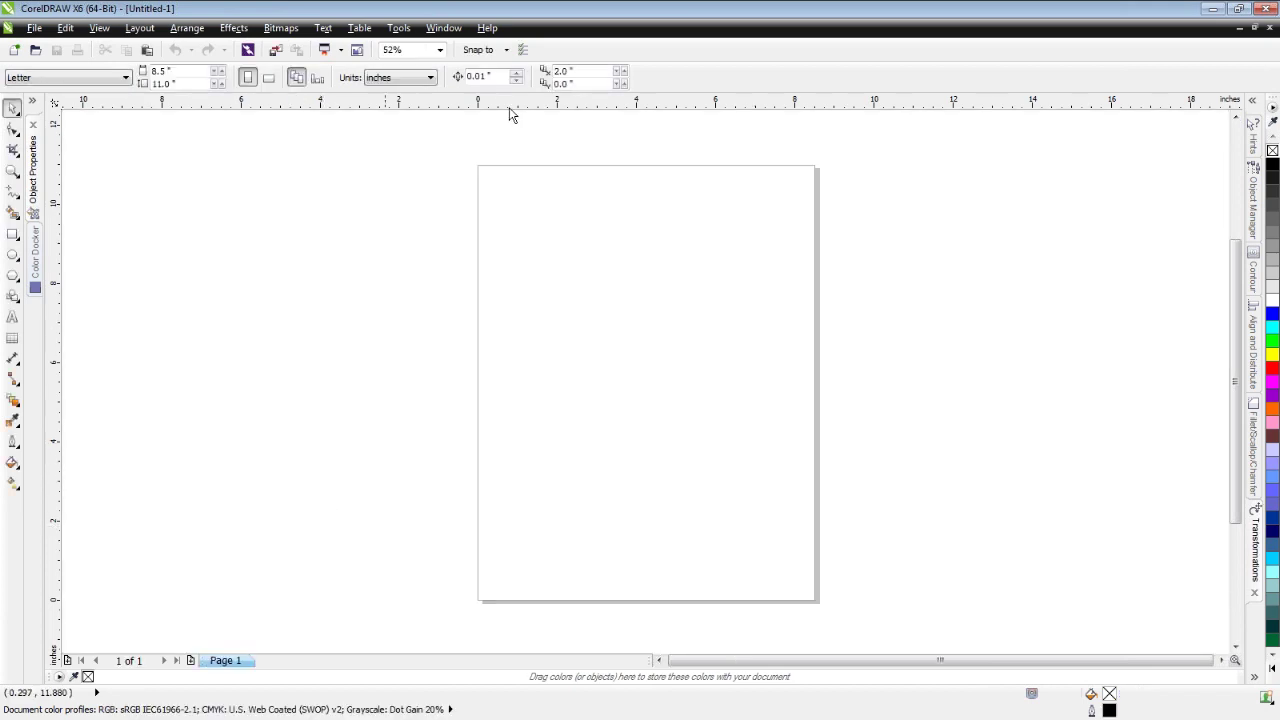
Turn on highlighting of features added since version X4 and look through the highlighted dimension tools and snapping options
{"action": "left_click", "coordinate": [487, 28]}
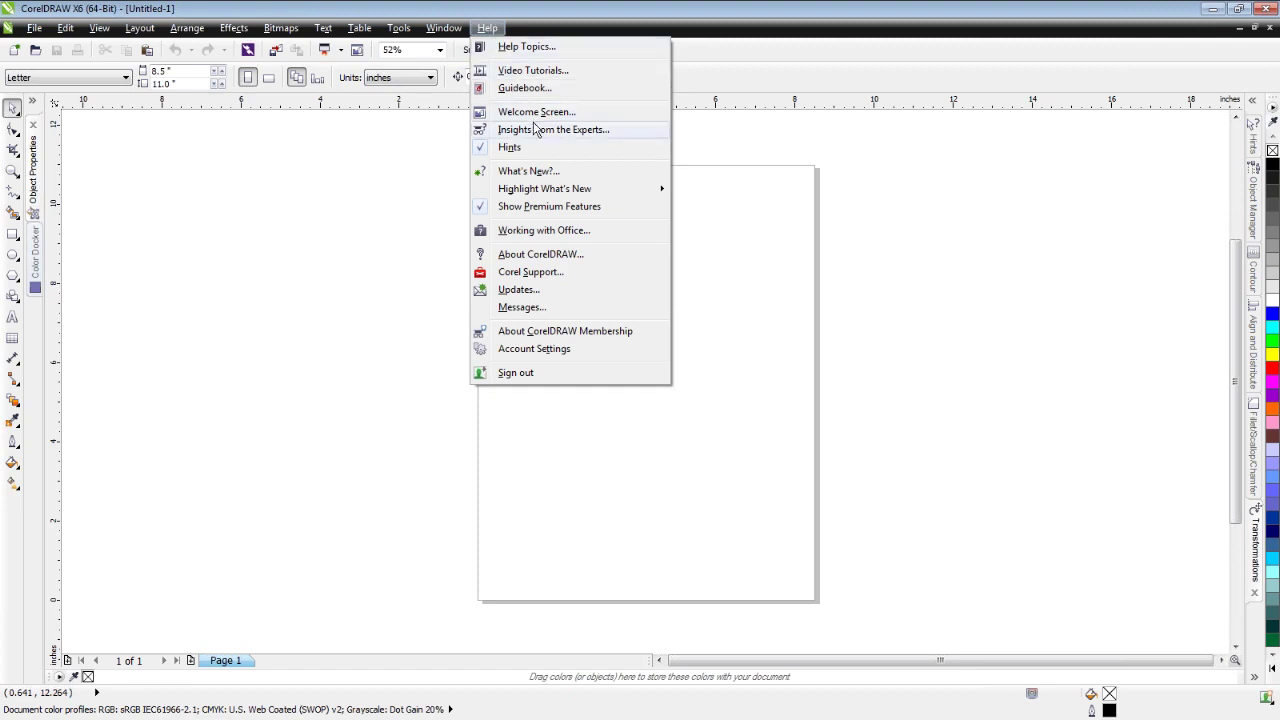
{"action": "mouse_move", "coordinate": [543, 194]}
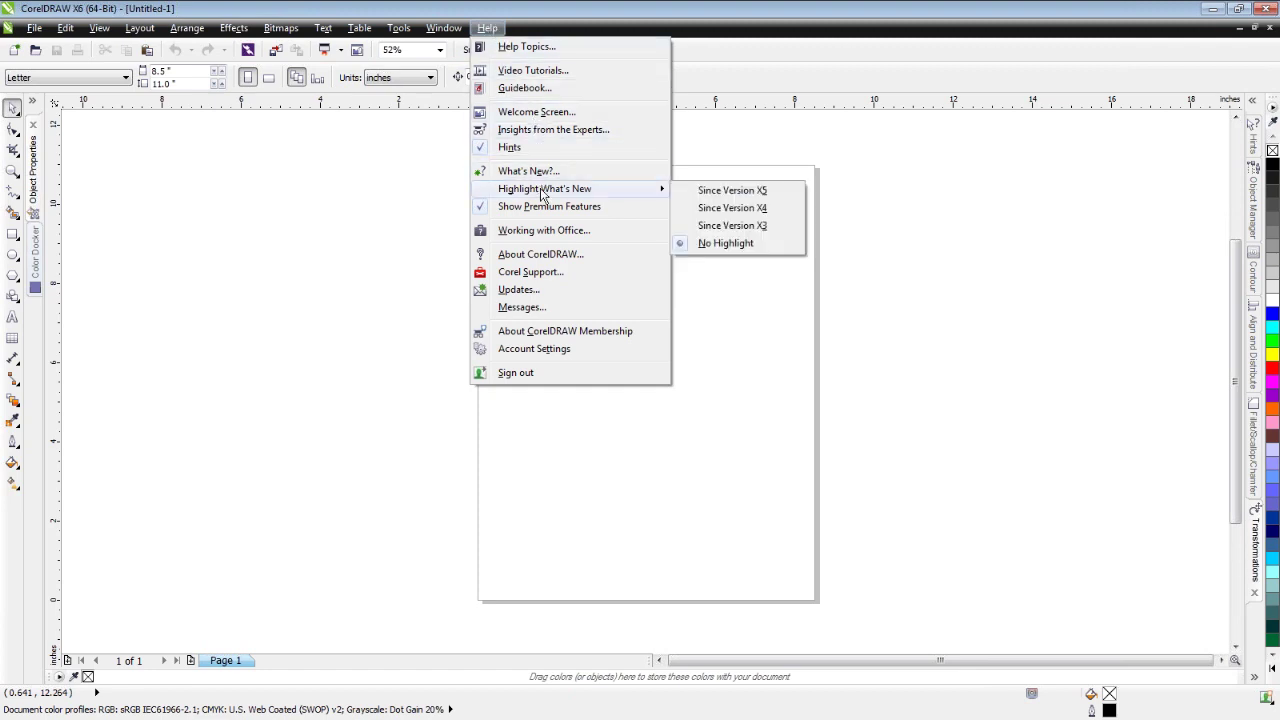
{"action": "left_click", "coordinate": [729, 209]}
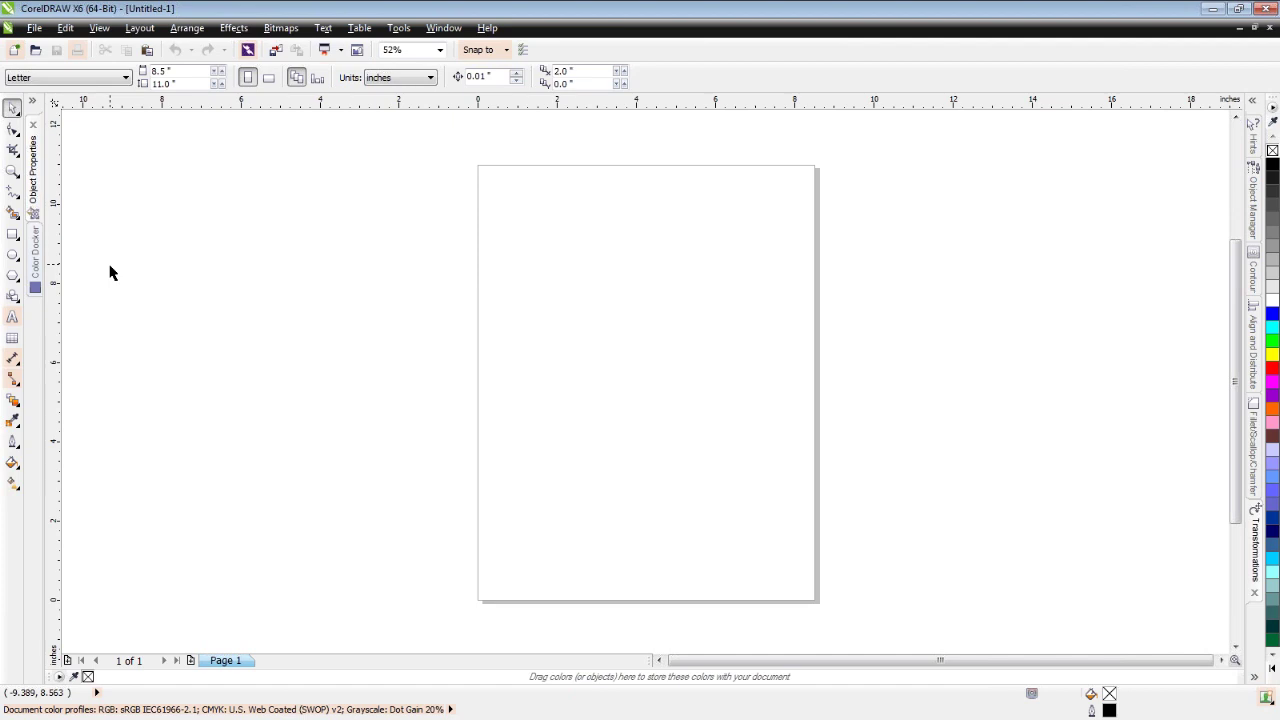
{"action": "left_click", "coordinate": [19, 368]}
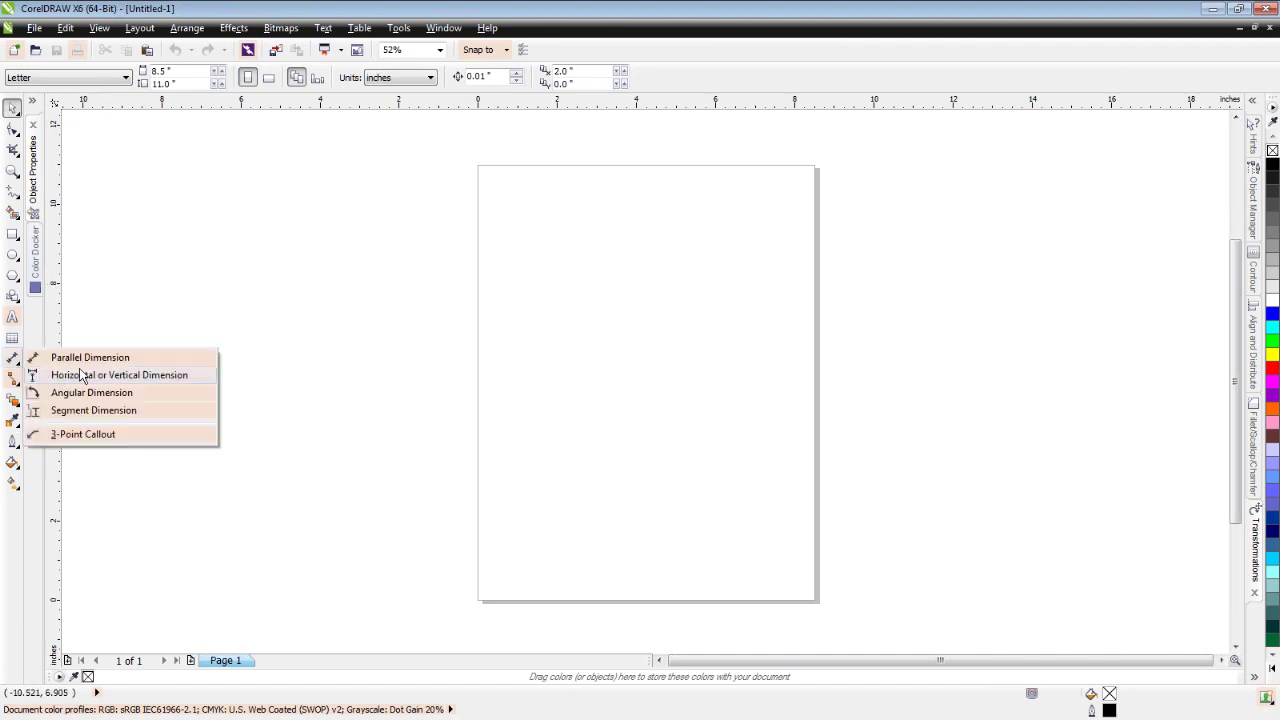
{"action": "left_click", "coordinate": [16, 383]}
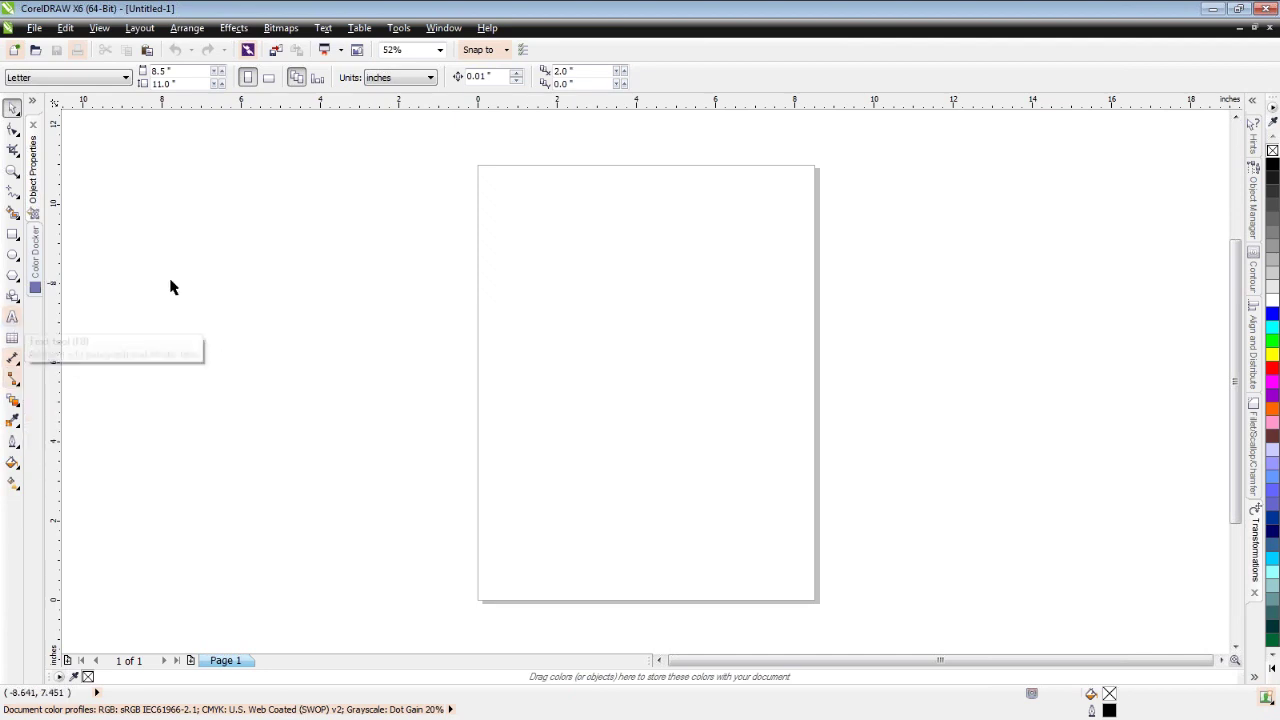
{"action": "left_click", "coordinate": [508, 49]}
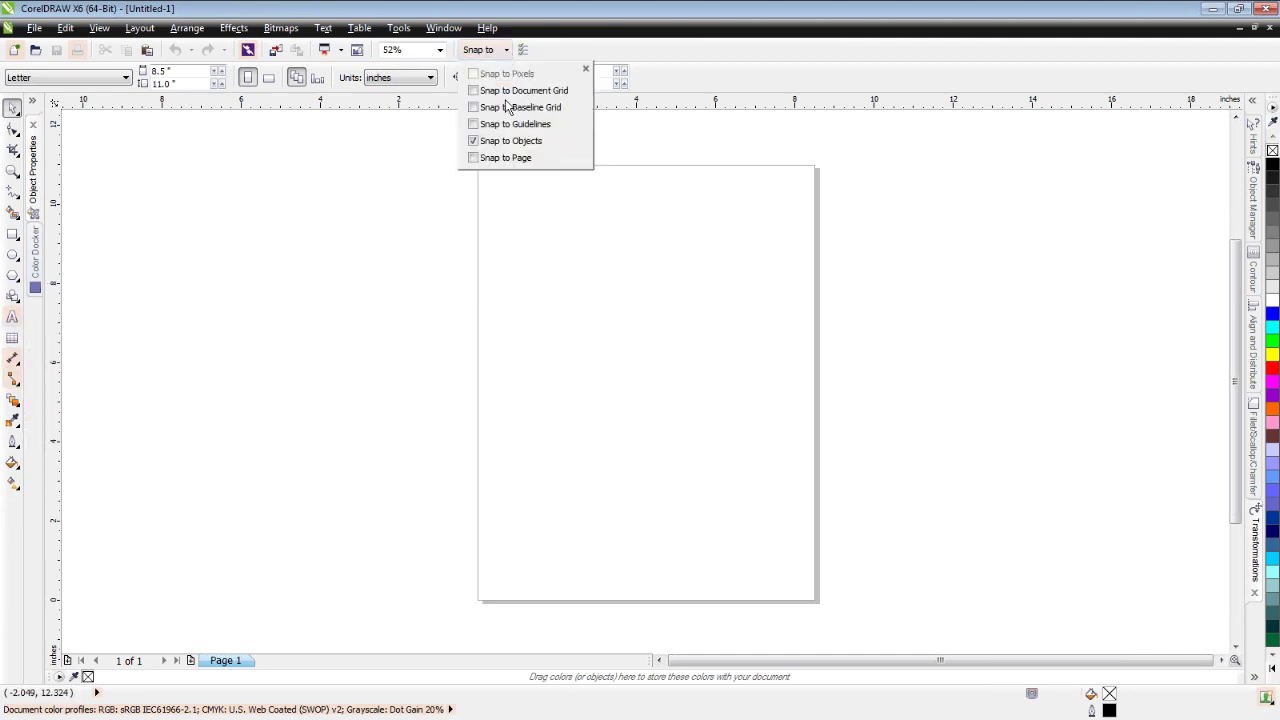
{"action": "left_click", "coordinate": [403, 171]}
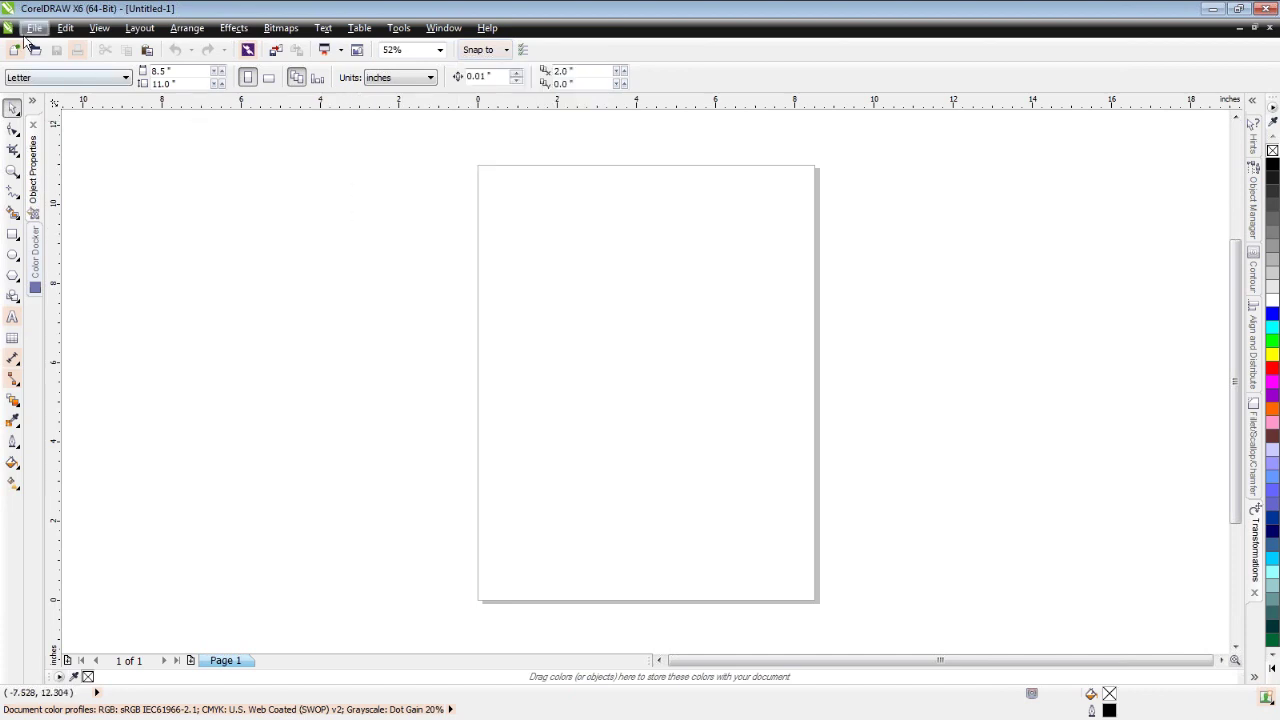
Look over the highlighted editing commands and change the new-feature highlighting to Since Version X5
{"action": "left_click", "coordinate": [63, 29]}
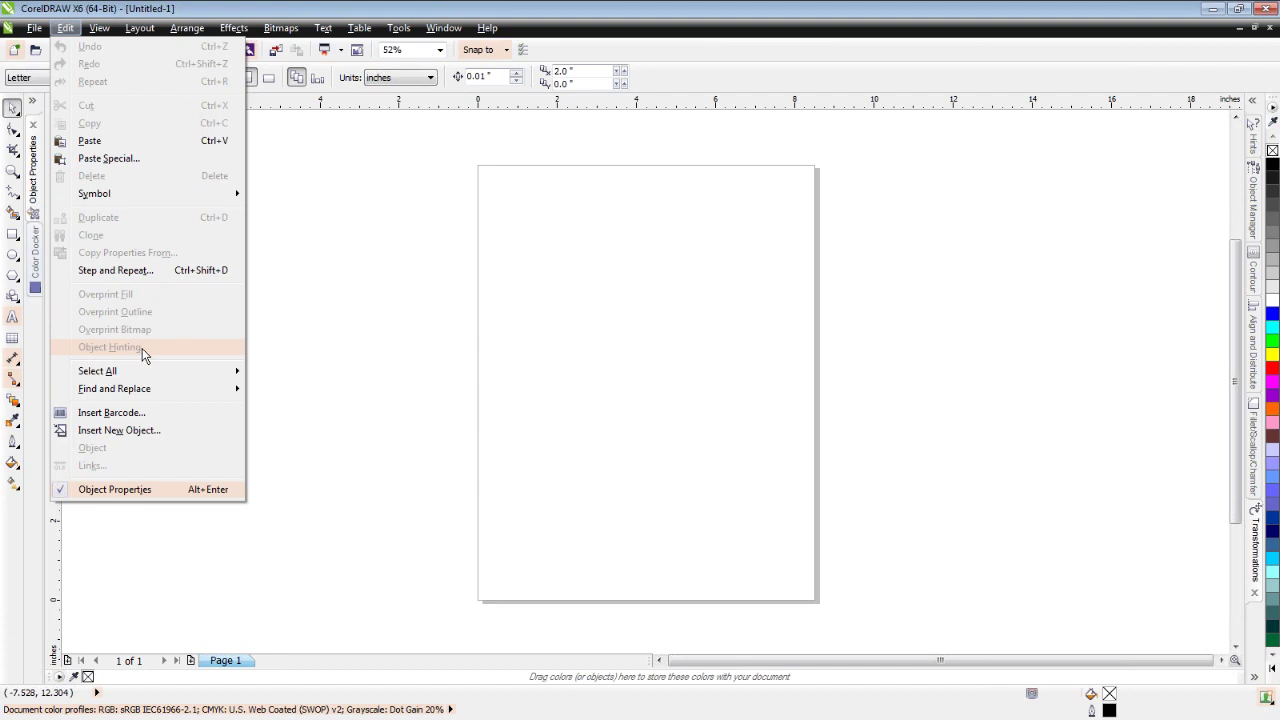
{"action": "mouse_move", "coordinate": [496, 38]}
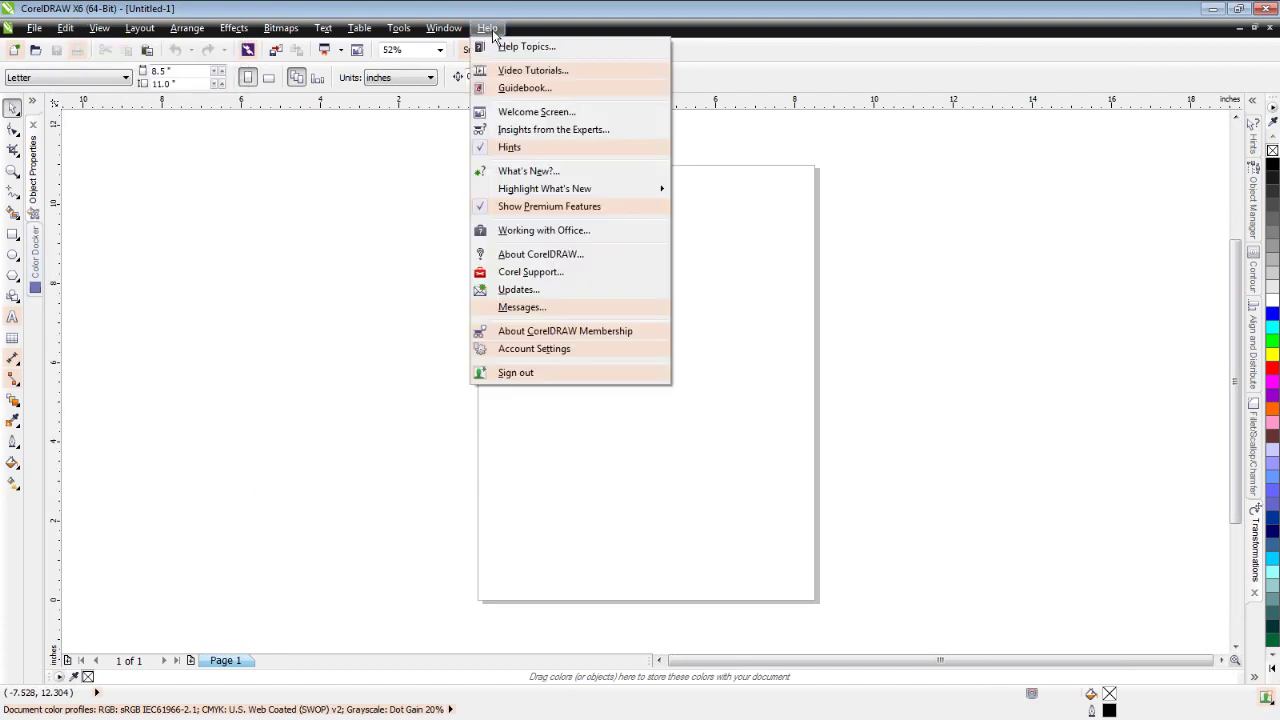
{"action": "mouse_move", "coordinate": [582, 192]}
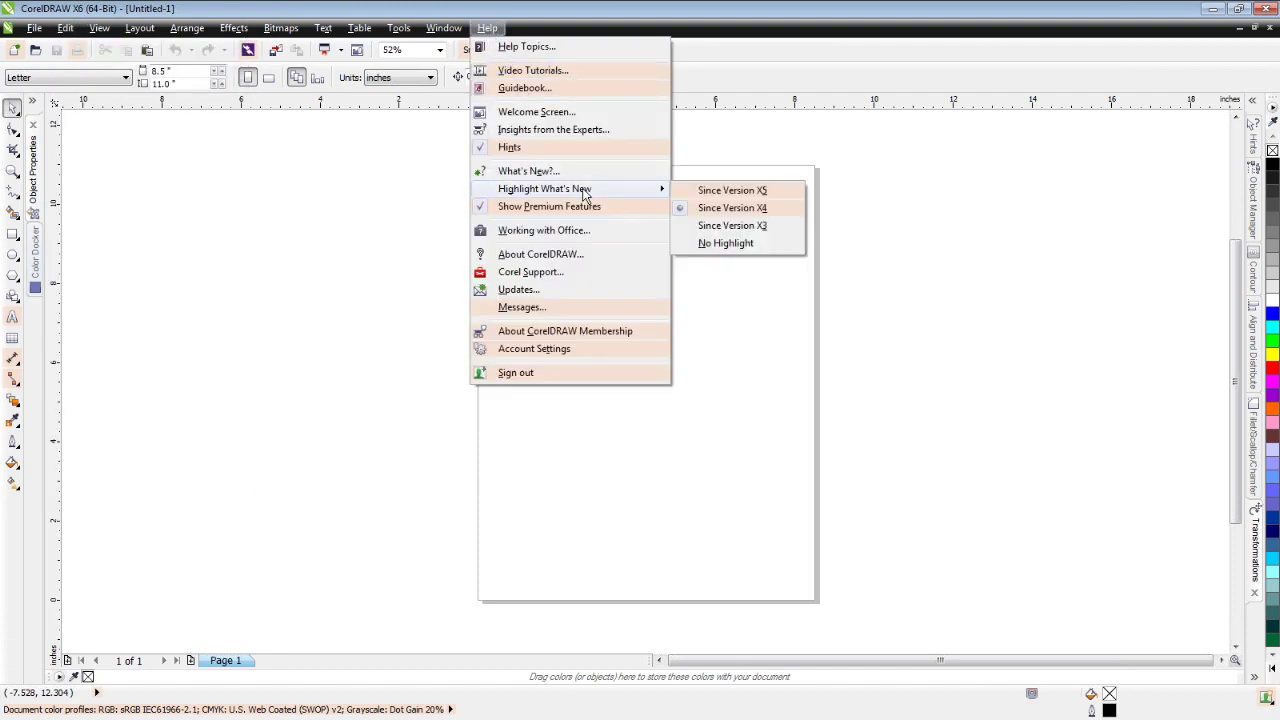
{"action": "left_click", "coordinate": [730, 192]}
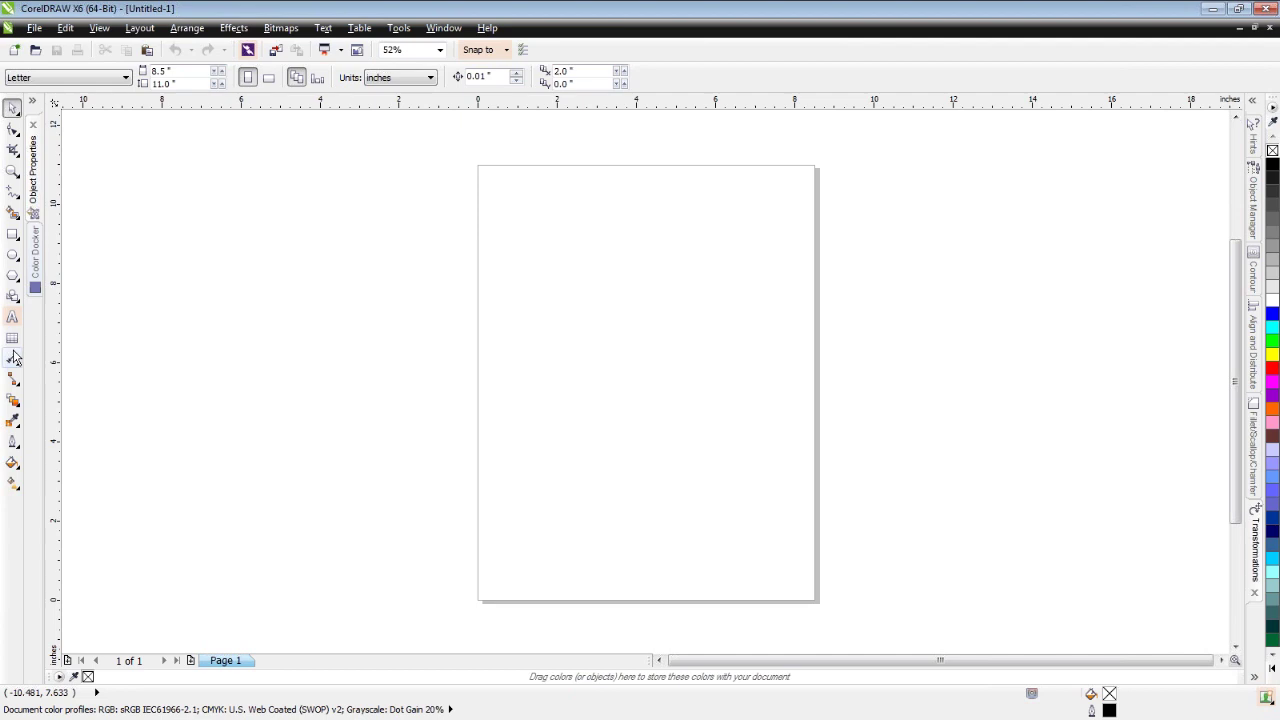
Set the new-feature highlighting back to Since Version X4
{"action": "left_click", "coordinate": [488, 28]}
{"action": "mouse_move", "coordinate": [538, 190]}
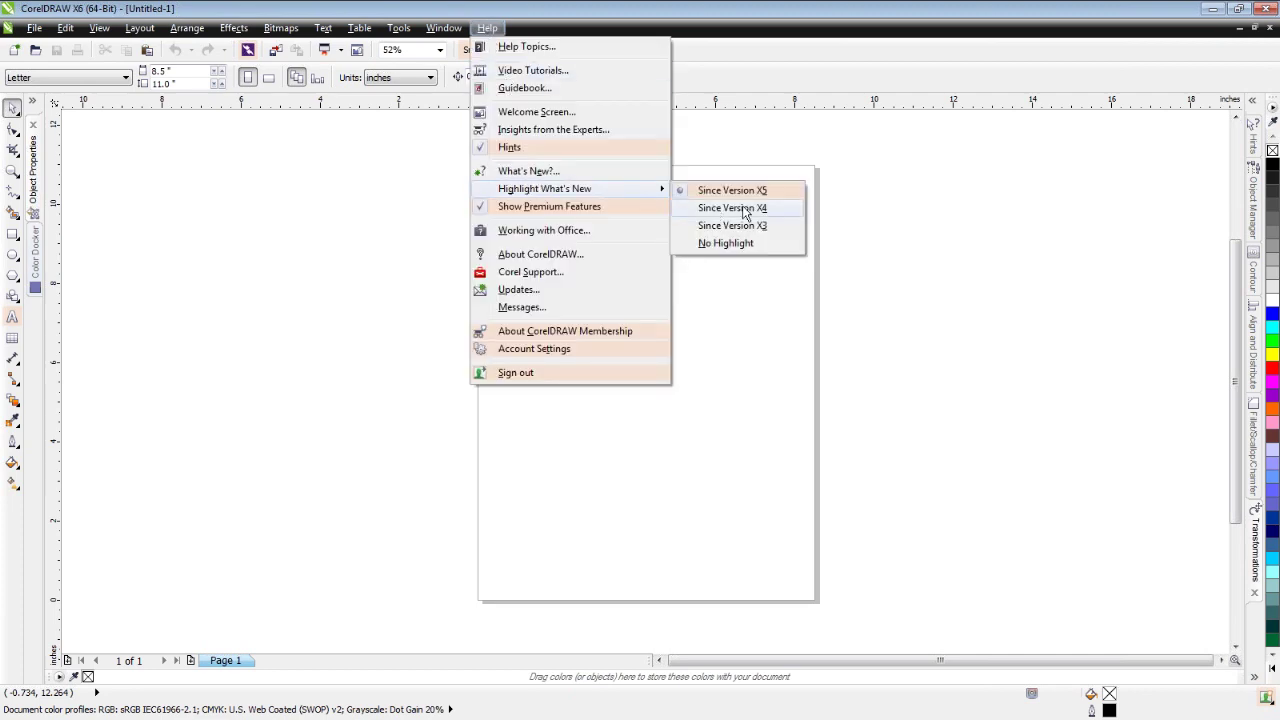
{"action": "left_click", "coordinate": [744, 212]}
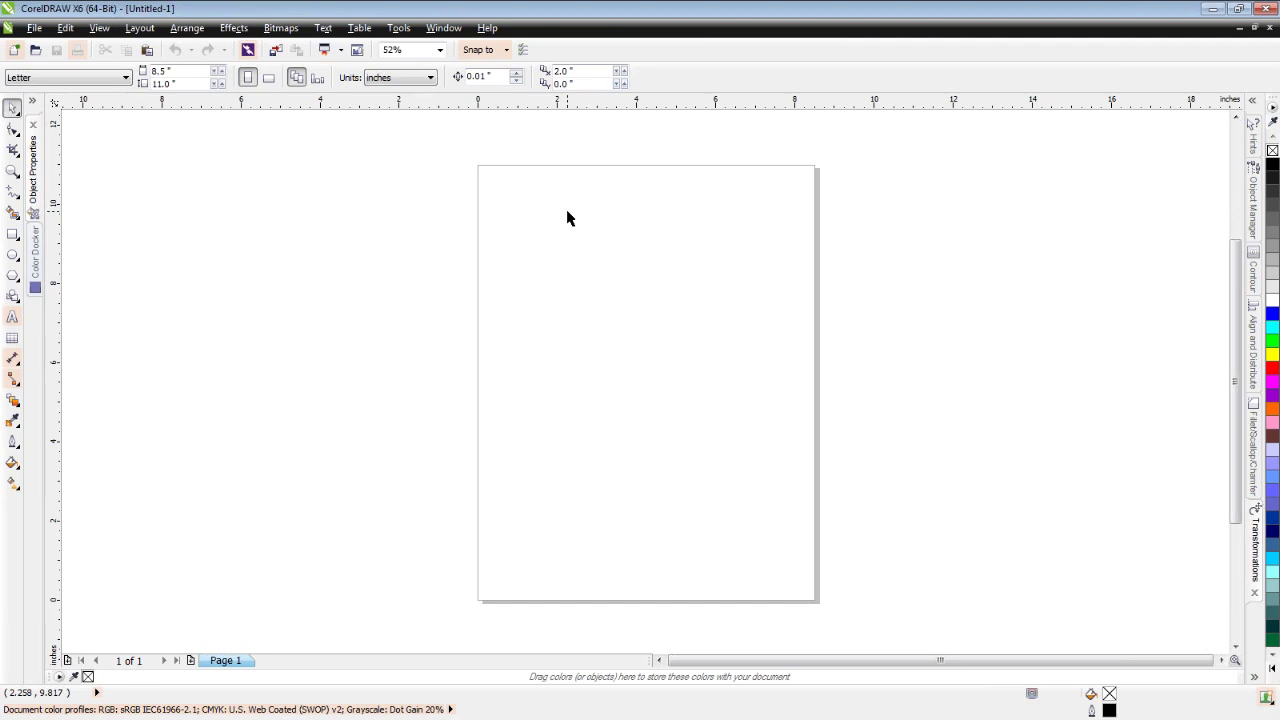
Draw two overlapping rectangles on the page's upper half, about 3.98 × 2.91 inches and 3.48 × 3.24 inches
{"action": "left_click", "coordinate": [13, 234]}
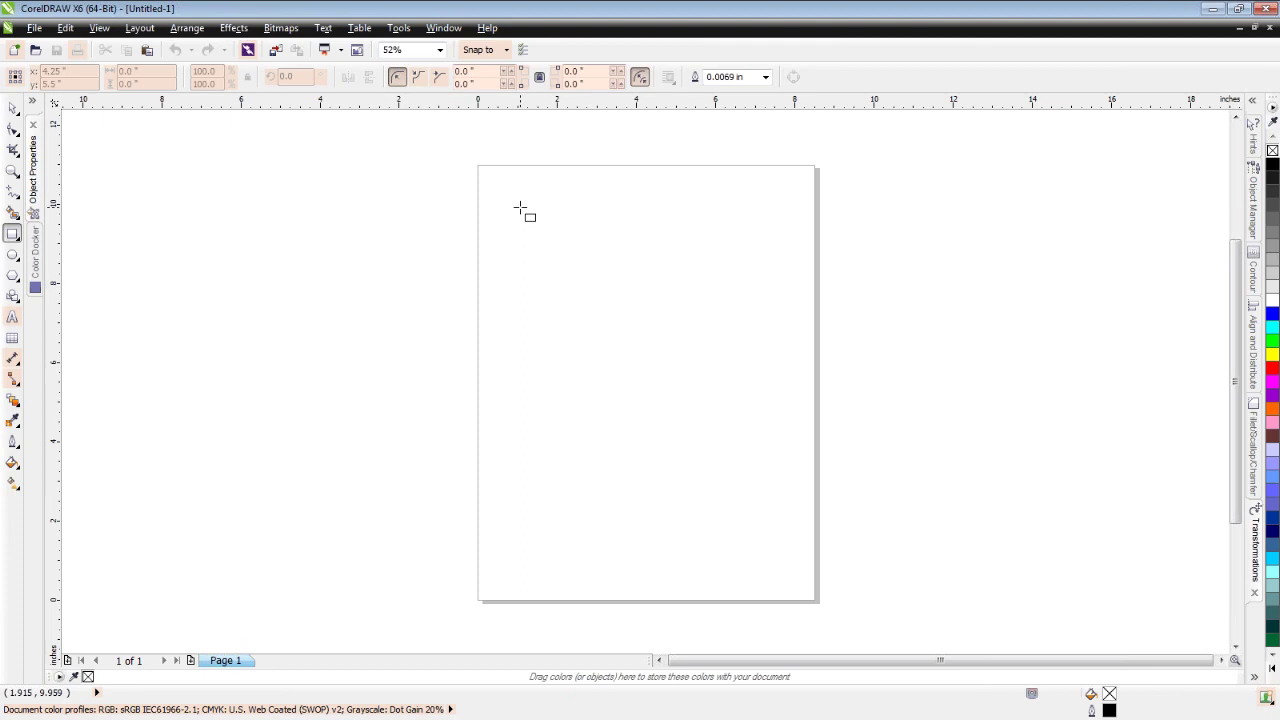
{"action": "left_click_drag", "start_coordinate": [520, 207], "coordinate": [678, 322]}
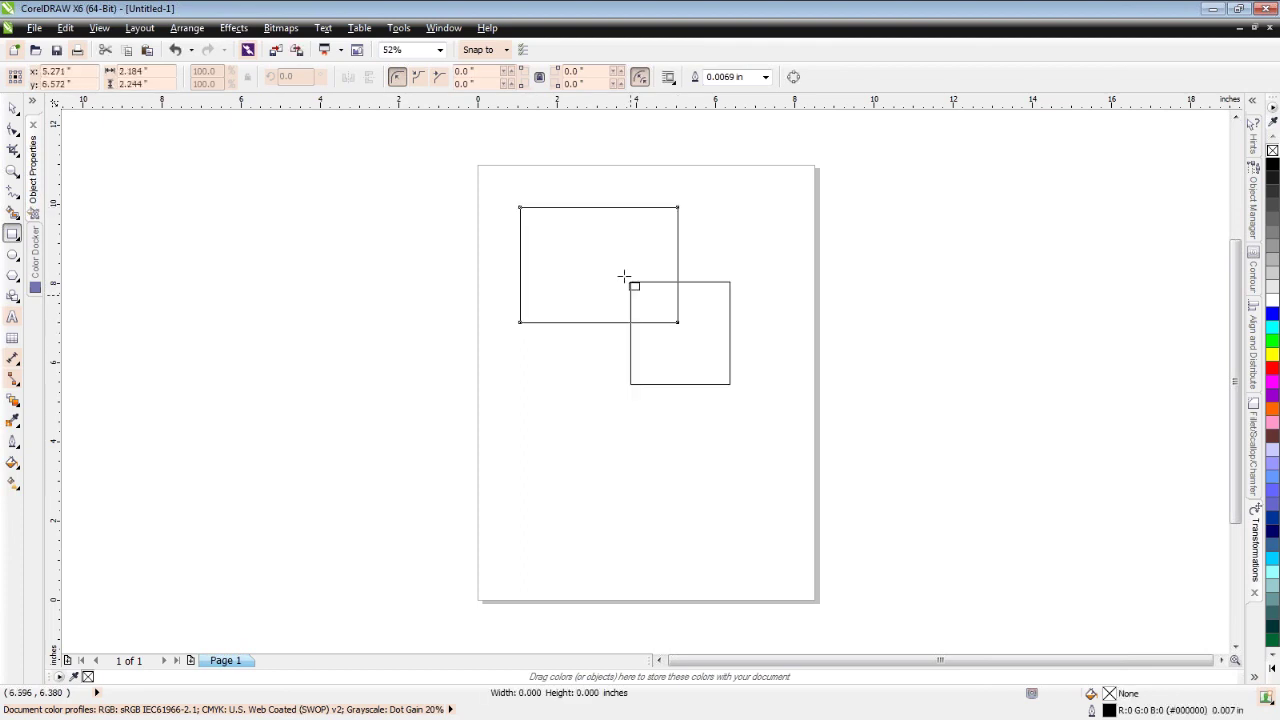
{"action": "left_click_drag", "start_coordinate": [624, 276], "coordinate": [590, 254]}
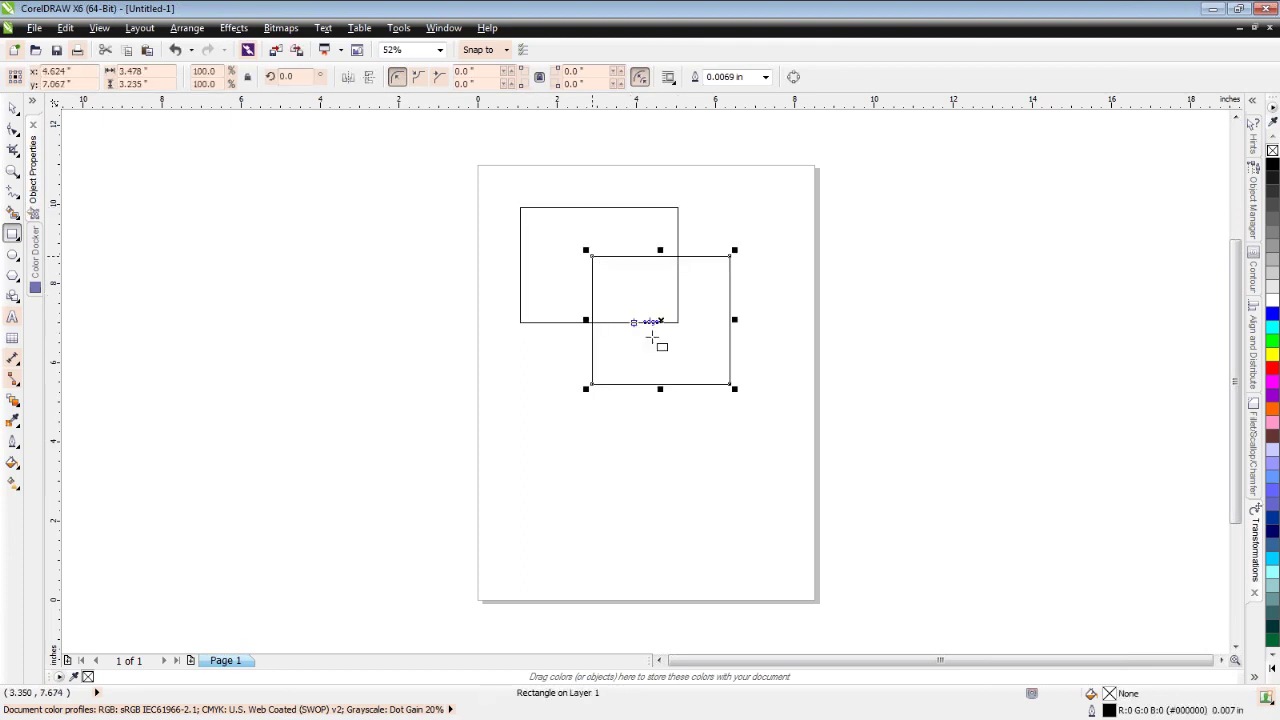
Fill the front rectangle with green and the rear one with blue, and leave both deselected
{"action": "left_click", "coordinate": [1272, 345]}
{"action": "key", "text": "space"}
{"action": "key", "text": "Tab"}
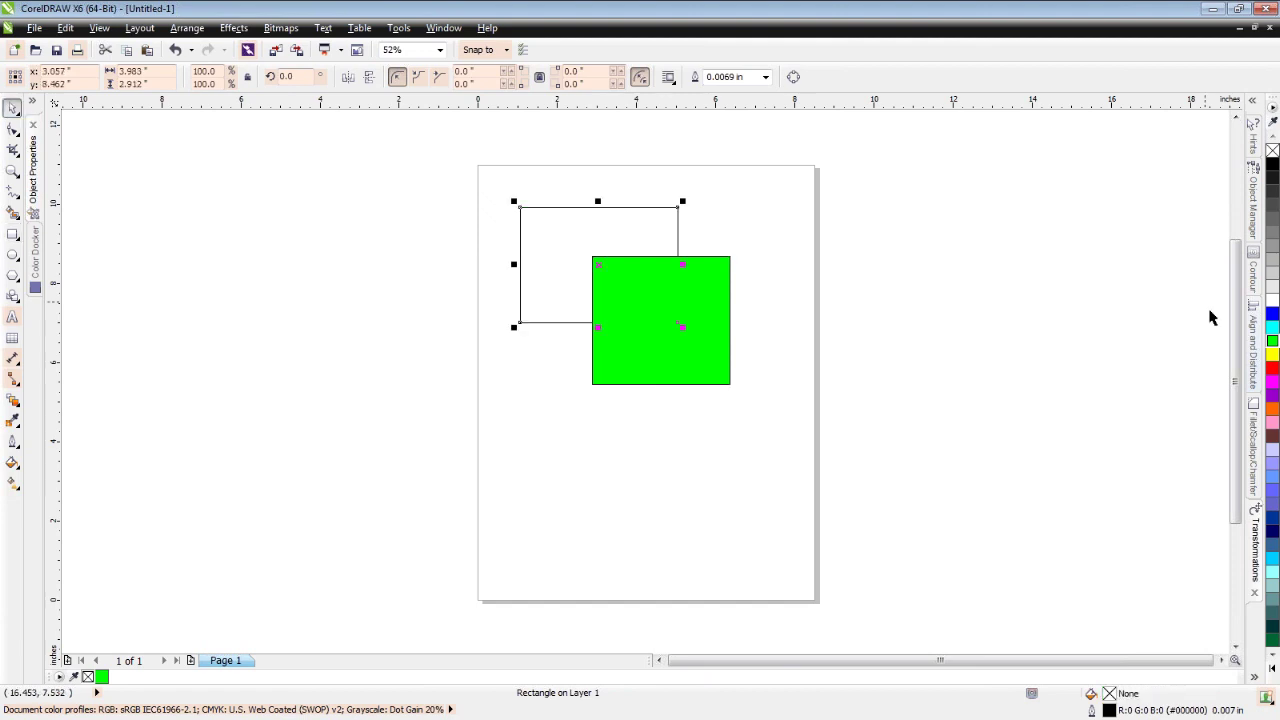
{"action": "left_click", "coordinate": [1271, 315]}
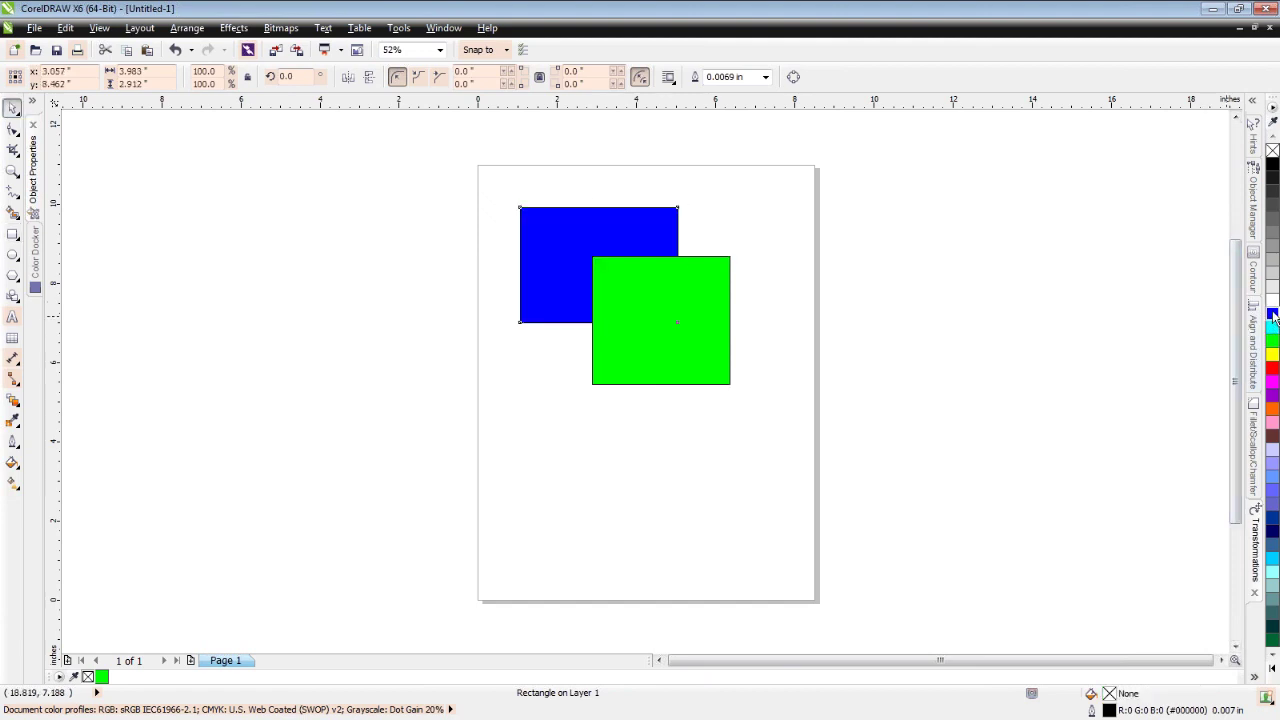
{"action": "left_click", "coordinate": [780, 249]}
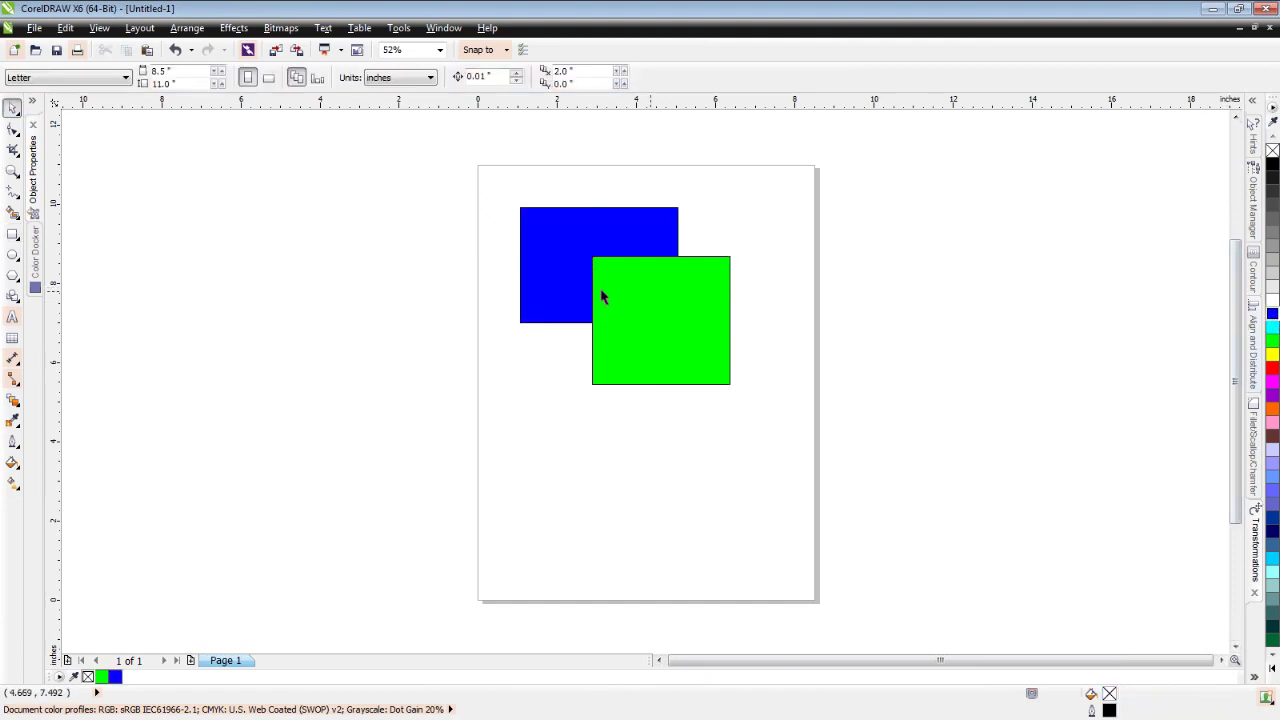
{"action": "left_click", "coordinate": [437, 30]}
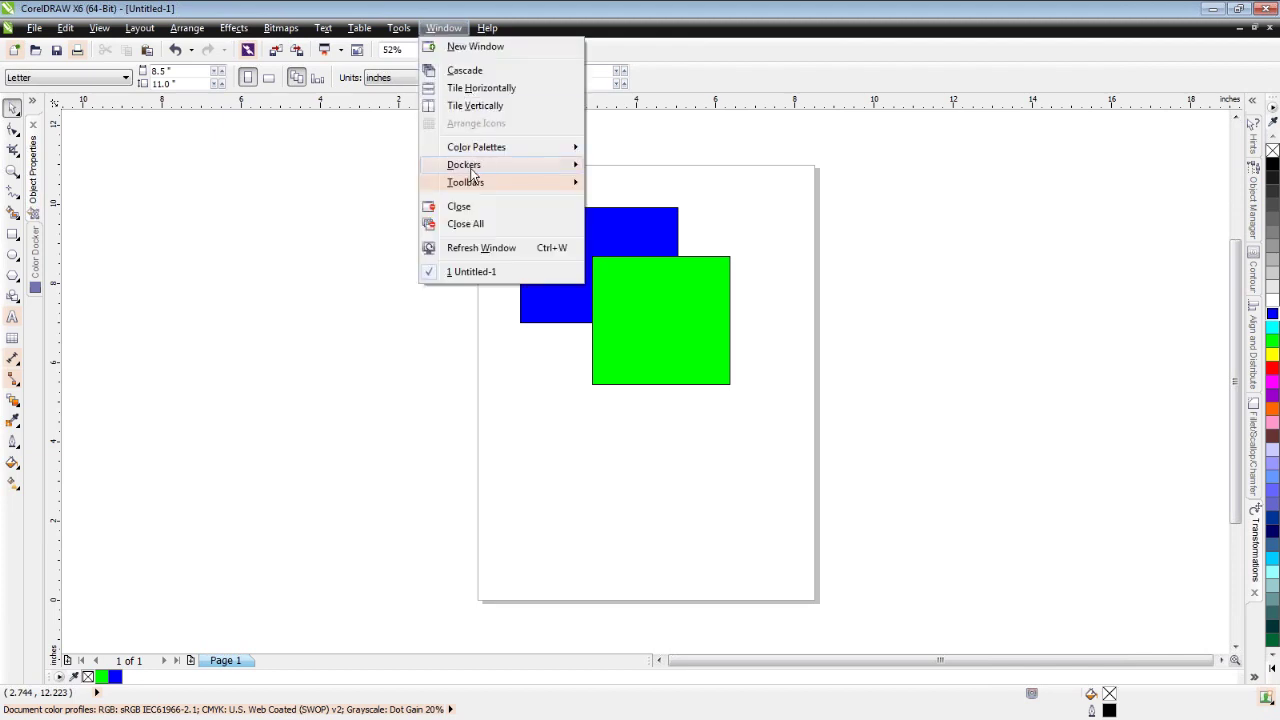
{"action": "mouse_move", "coordinate": [520, 171]}
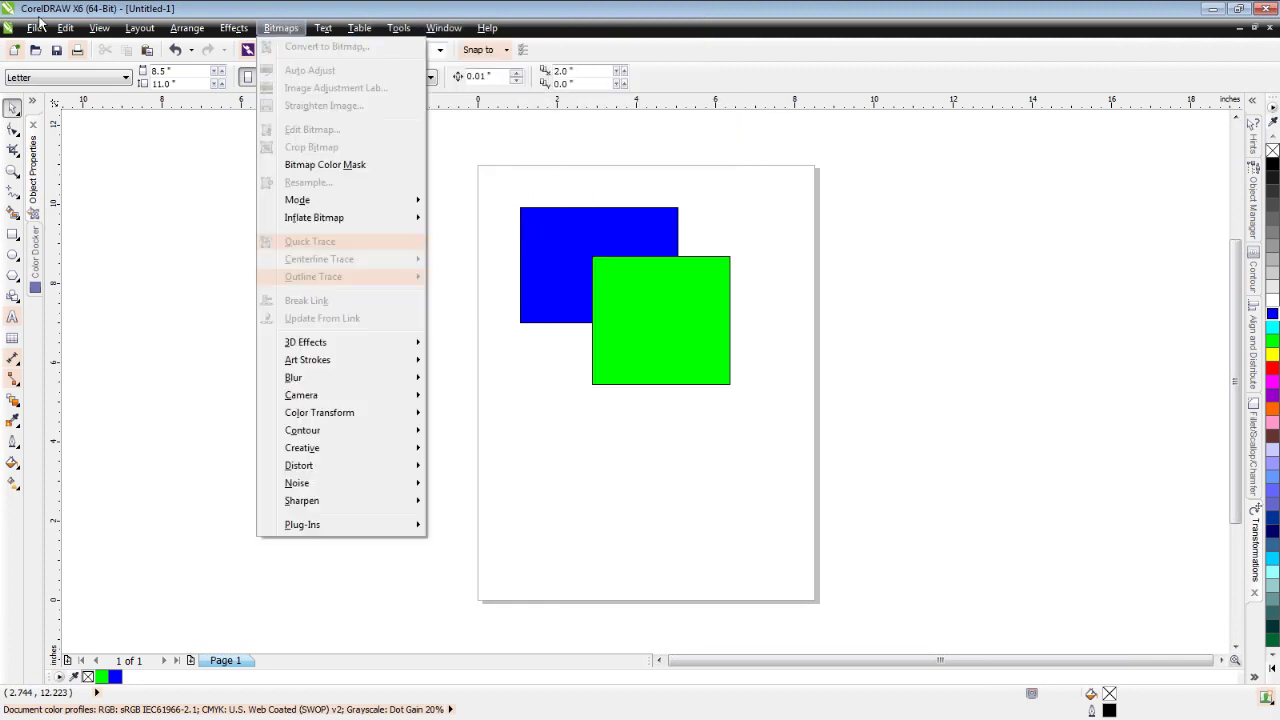
{"action": "key", "text": "Escape"}
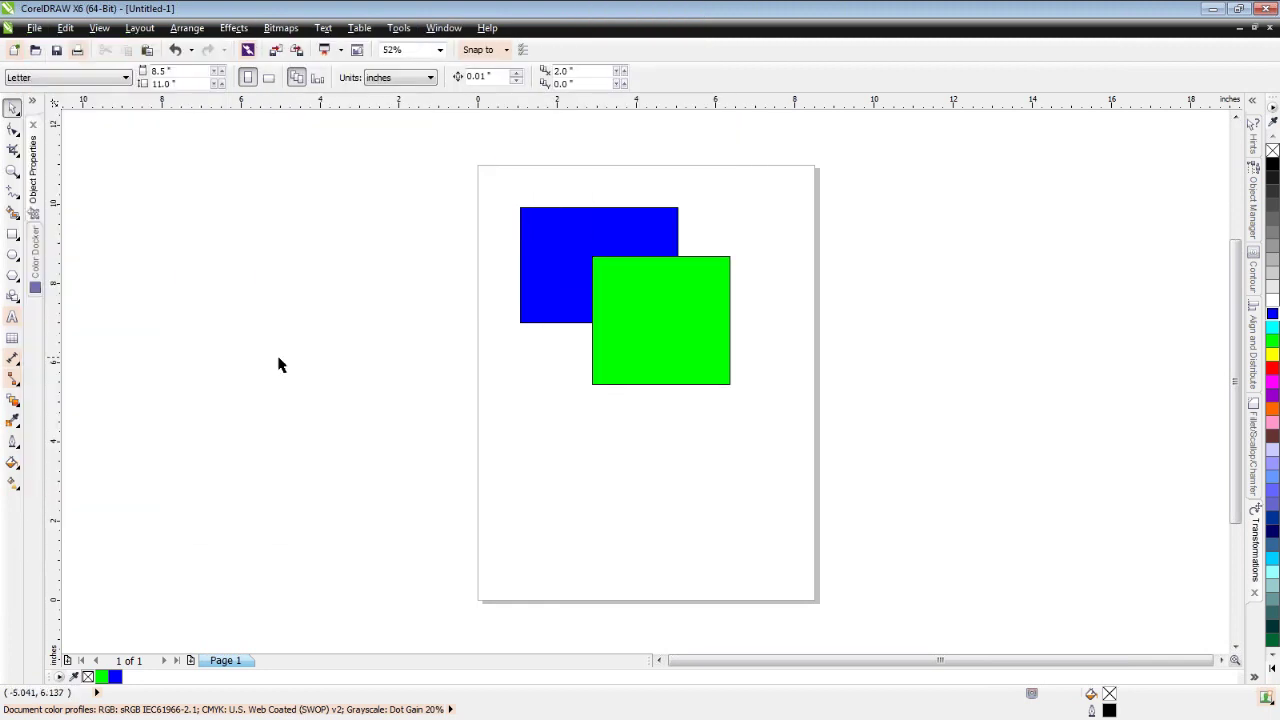
{"action": "left_click", "coordinate": [17, 405]}
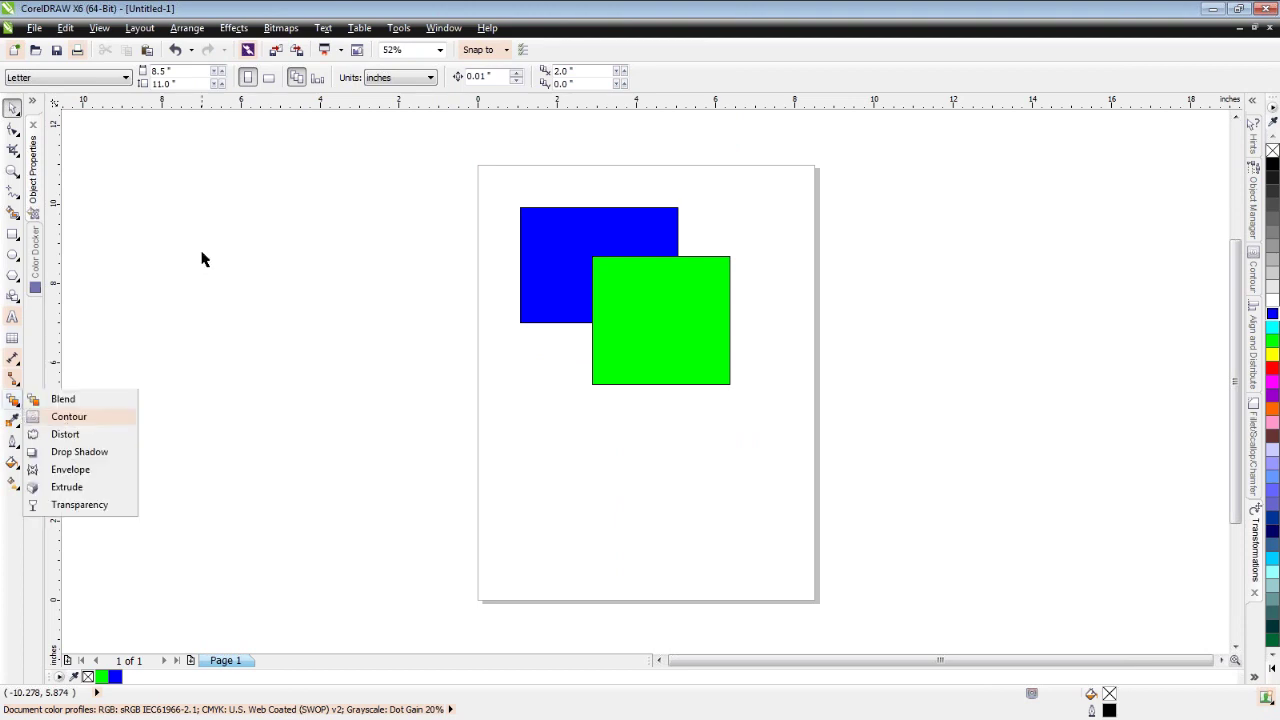
{"action": "left_click", "coordinate": [186, 184]}
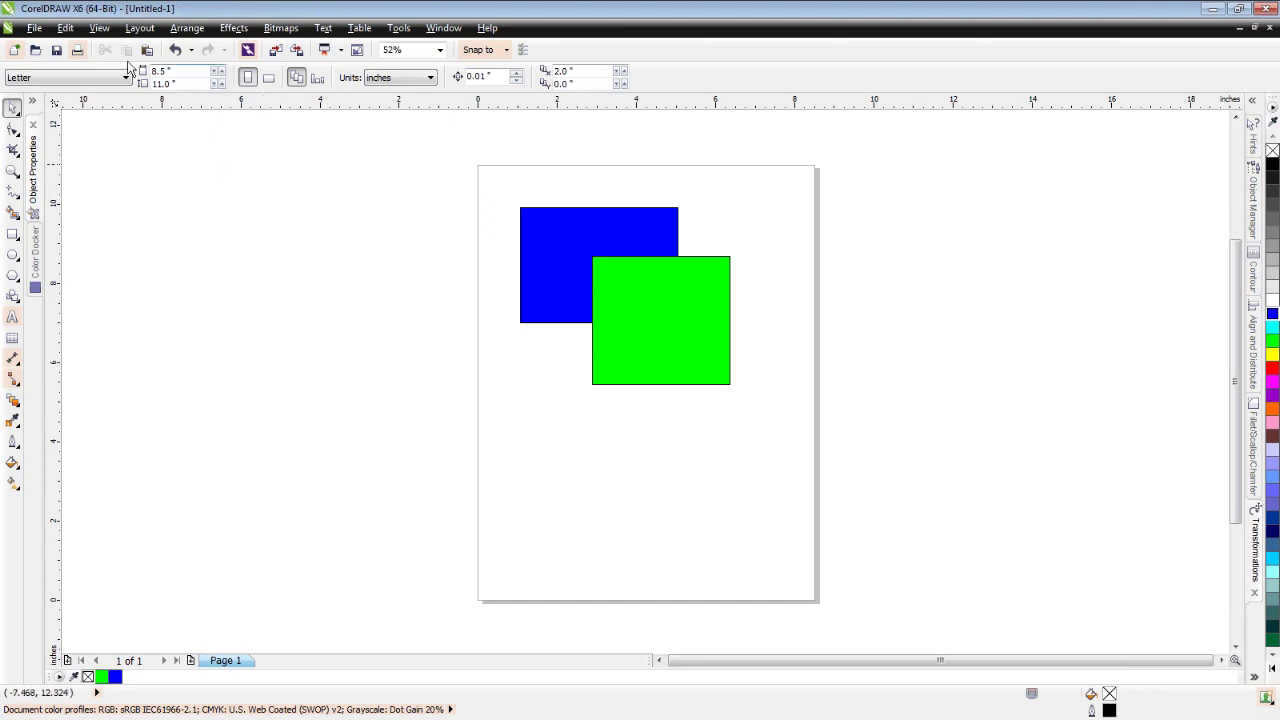
{"action": "left_click", "coordinate": [60, 28]}
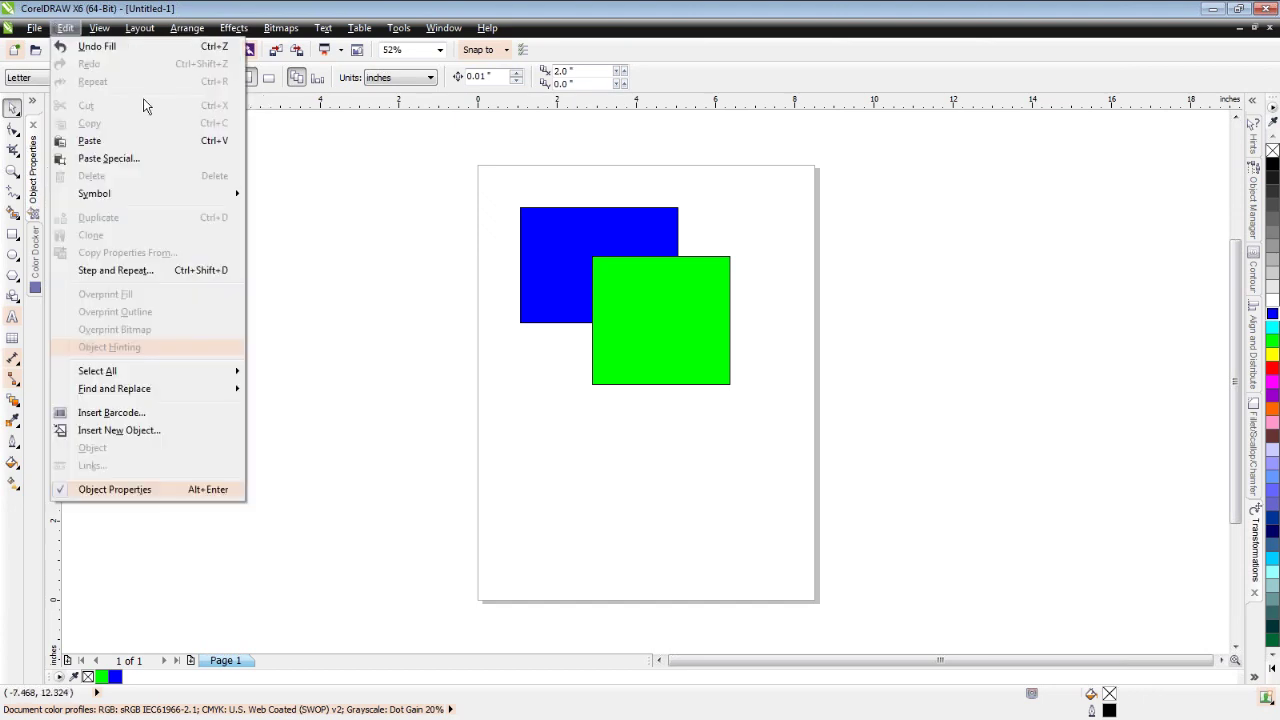
{"action": "left_click", "coordinate": [292, 146]}
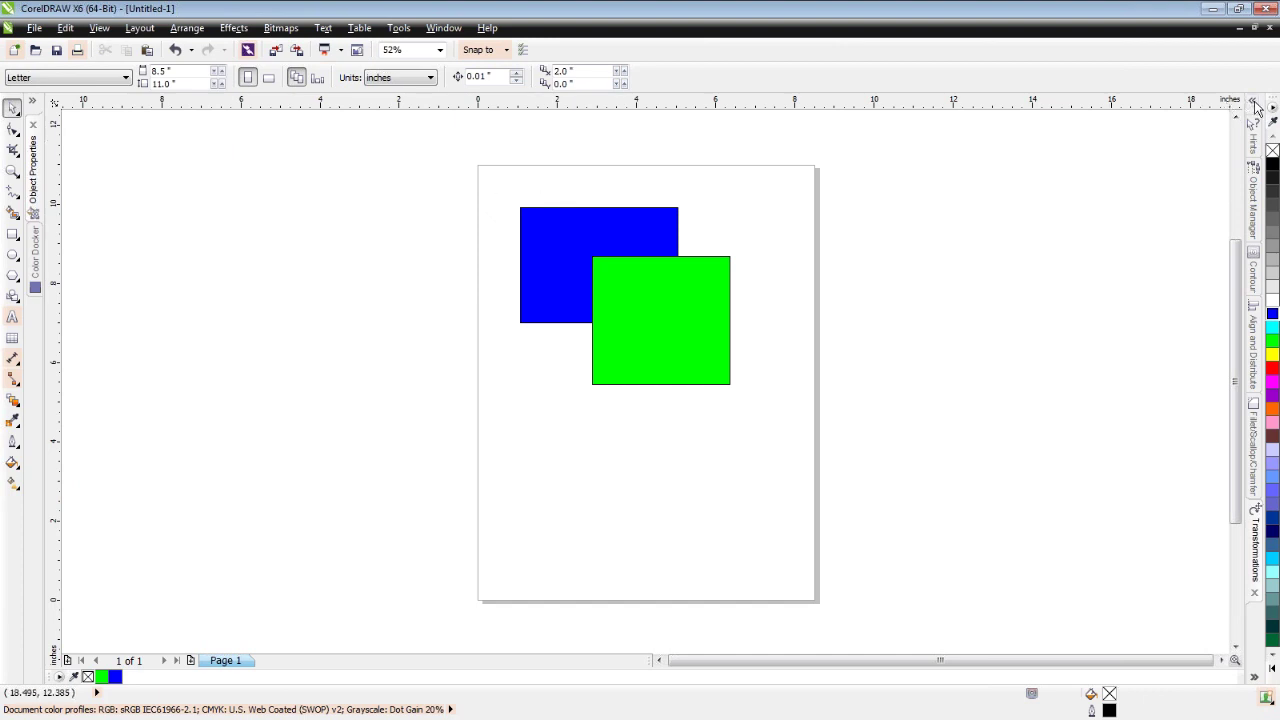
Expand both collapsed docker groups, showing the Transformations docker on one side and the Color Docker on the other
{"action": "left_click", "coordinate": [1253, 104]}
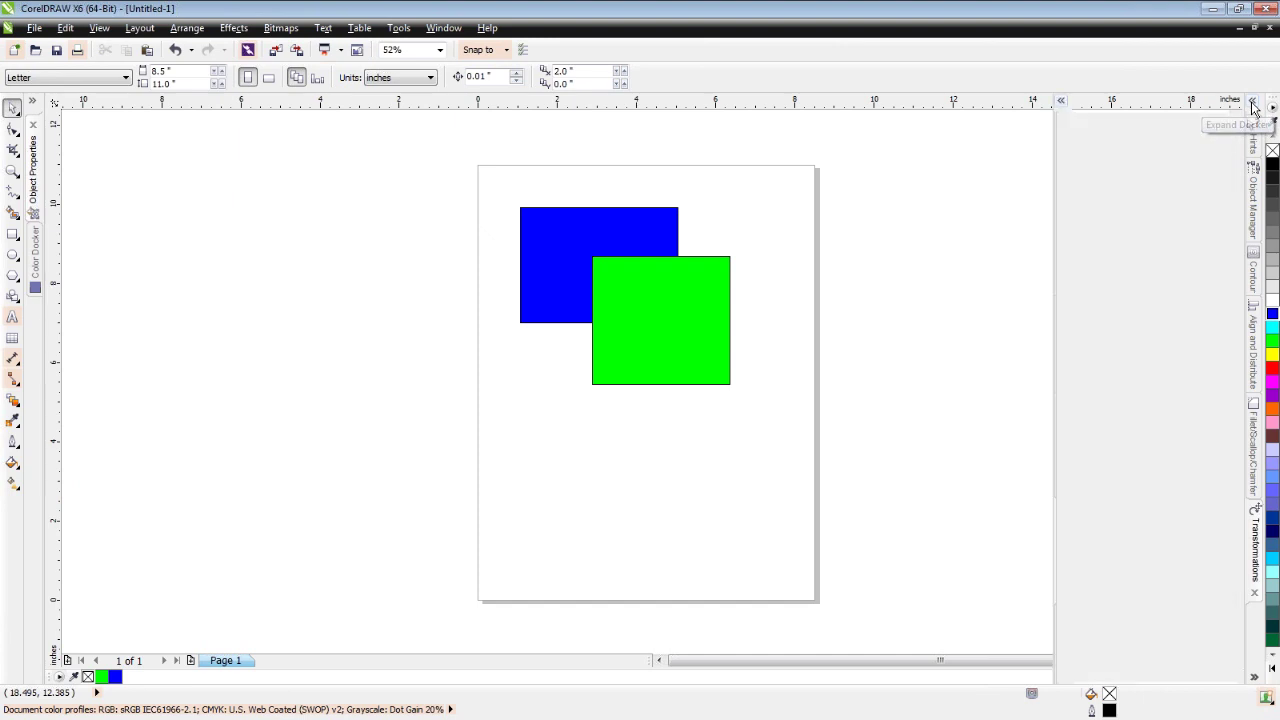
{"action": "left_click", "coordinate": [1253, 104]}
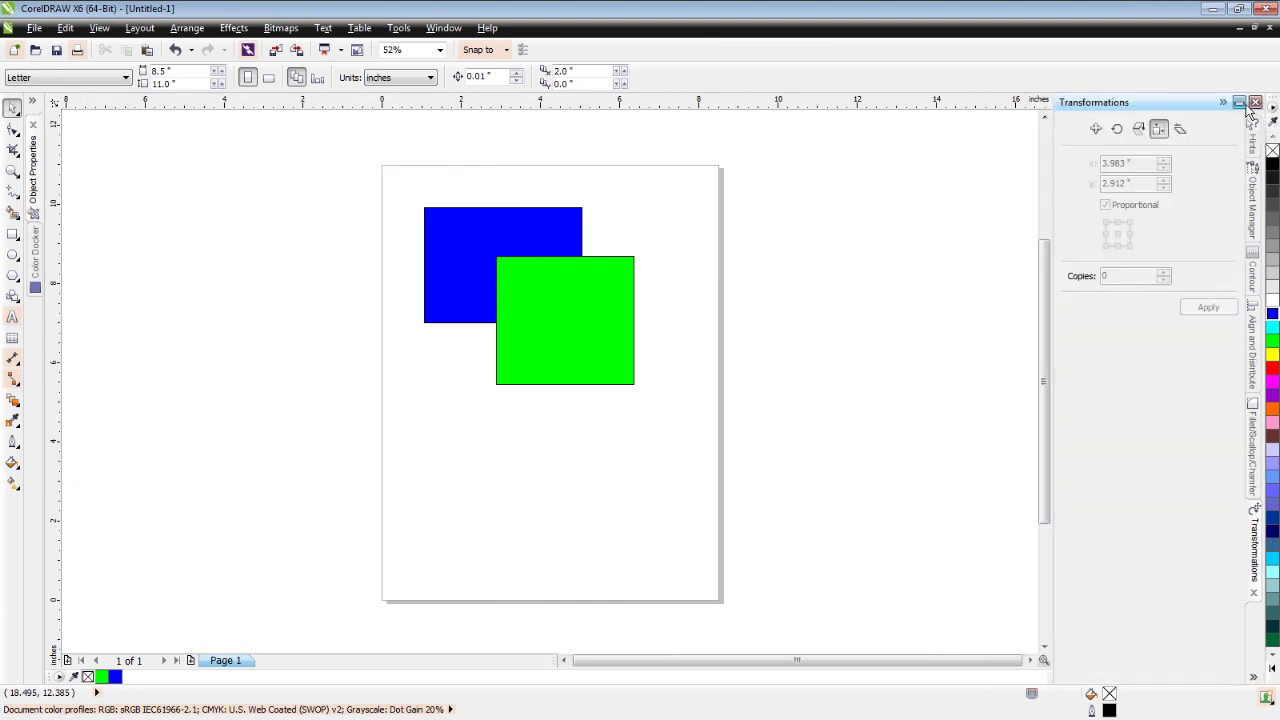
{"action": "left_click", "coordinate": [35, 106]}
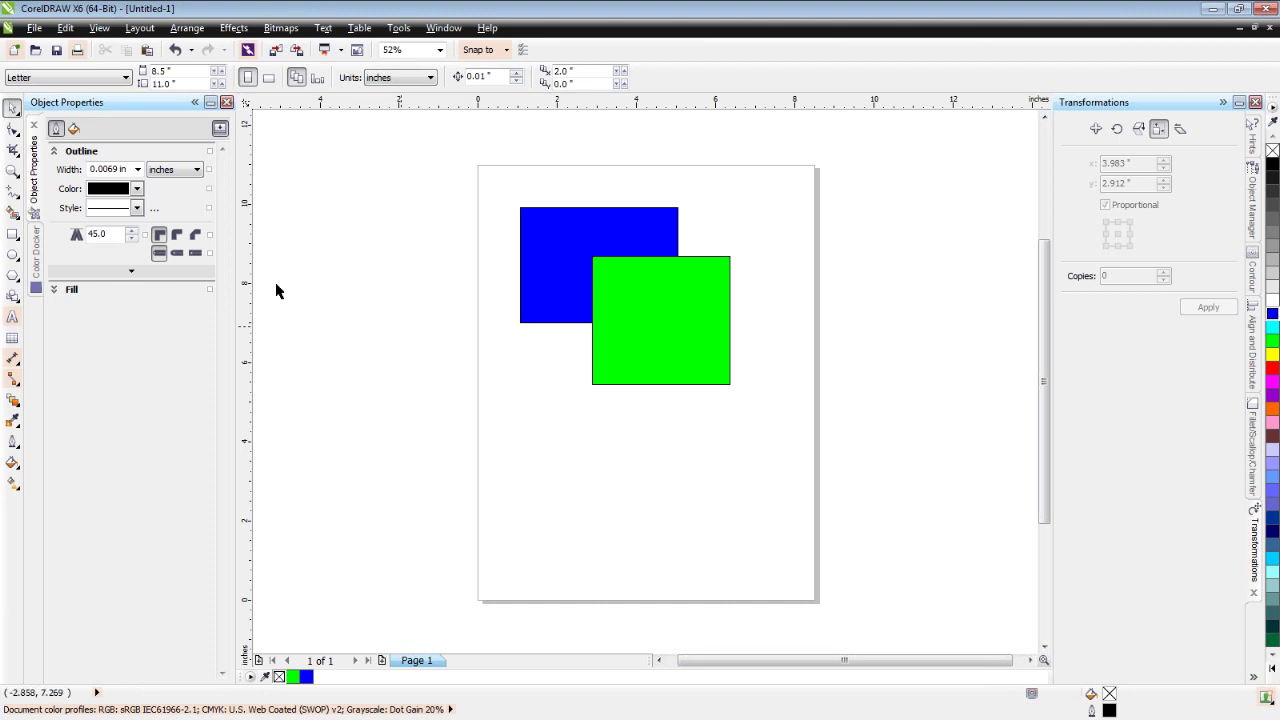
{"action": "left_click", "coordinate": [35, 268]}
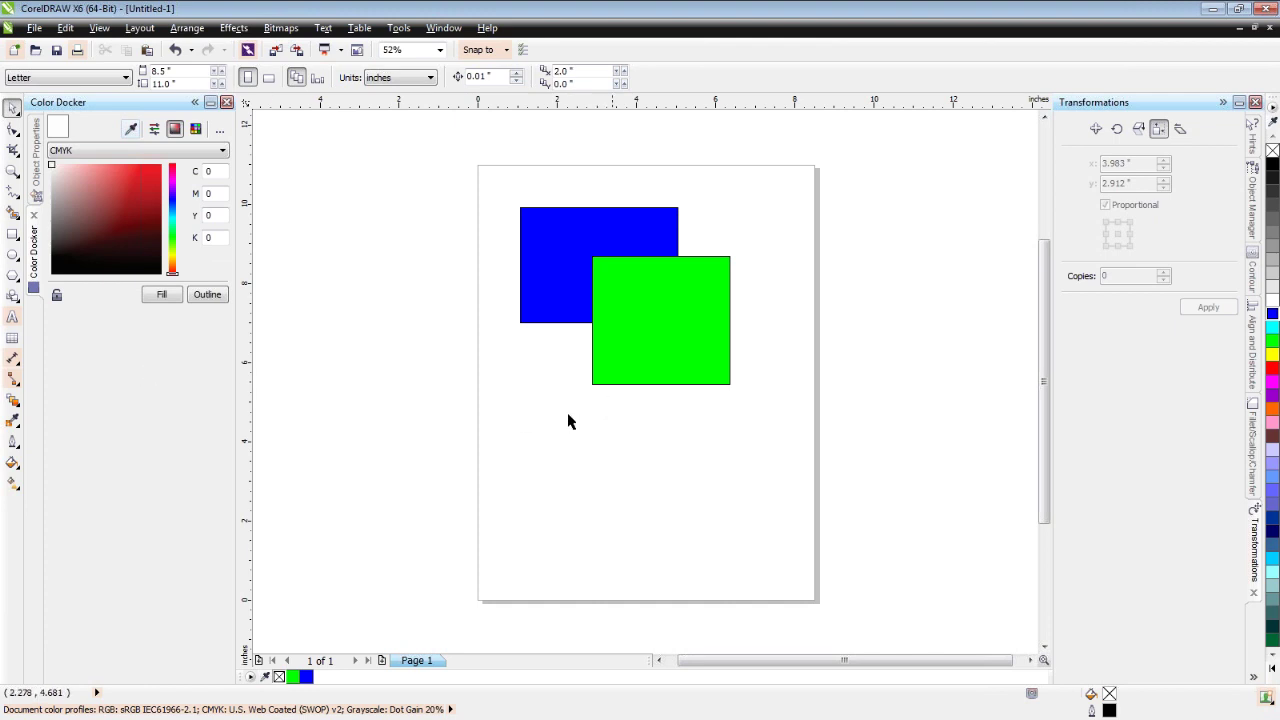
Try filling the front rectangle with Blue from the RGB palette using automatic color application, undo it and deselect the rectangle
{"action": "left_click", "coordinate": [672, 334]}
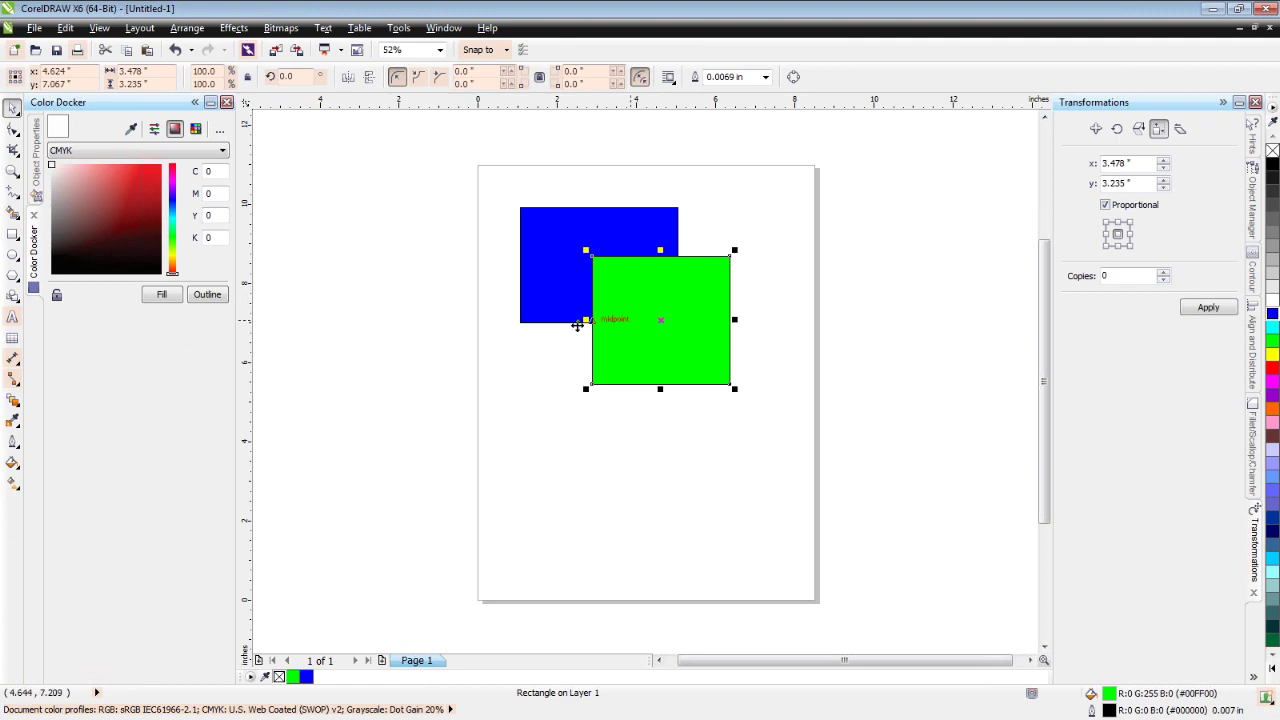
{"action": "left_click", "coordinate": [57, 296]}
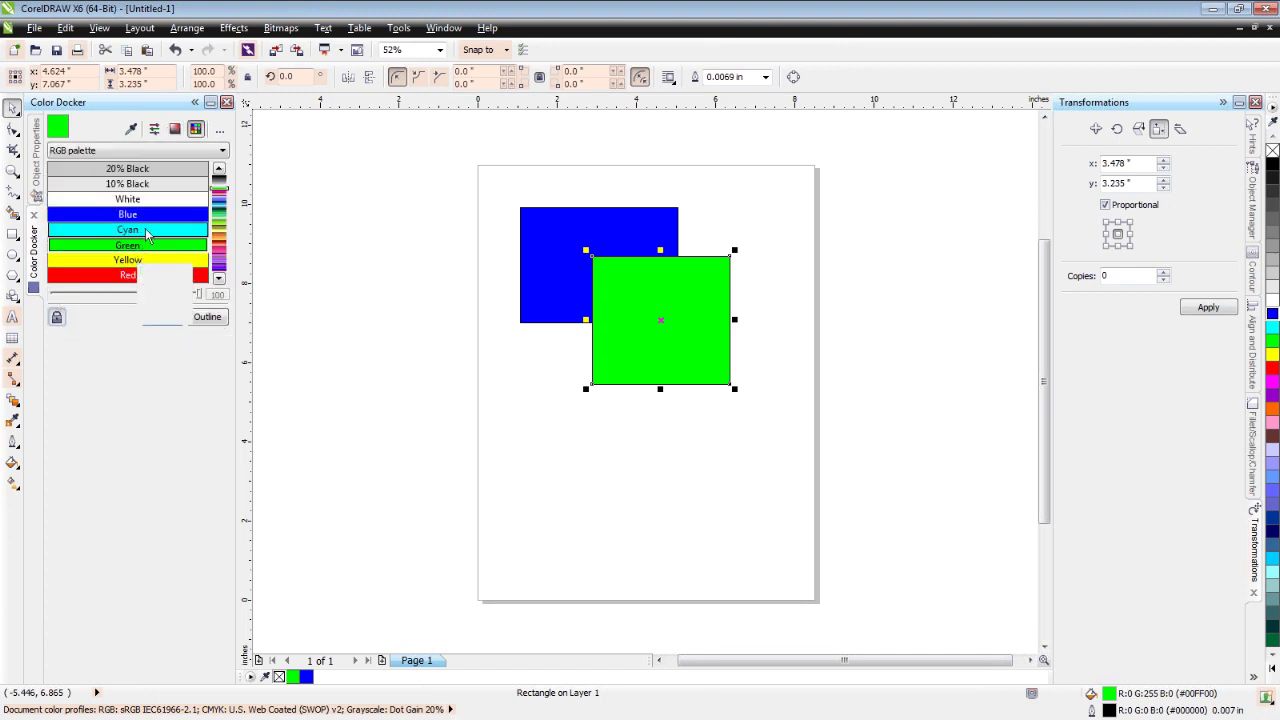
{"action": "left_click", "coordinate": [151, 216]}
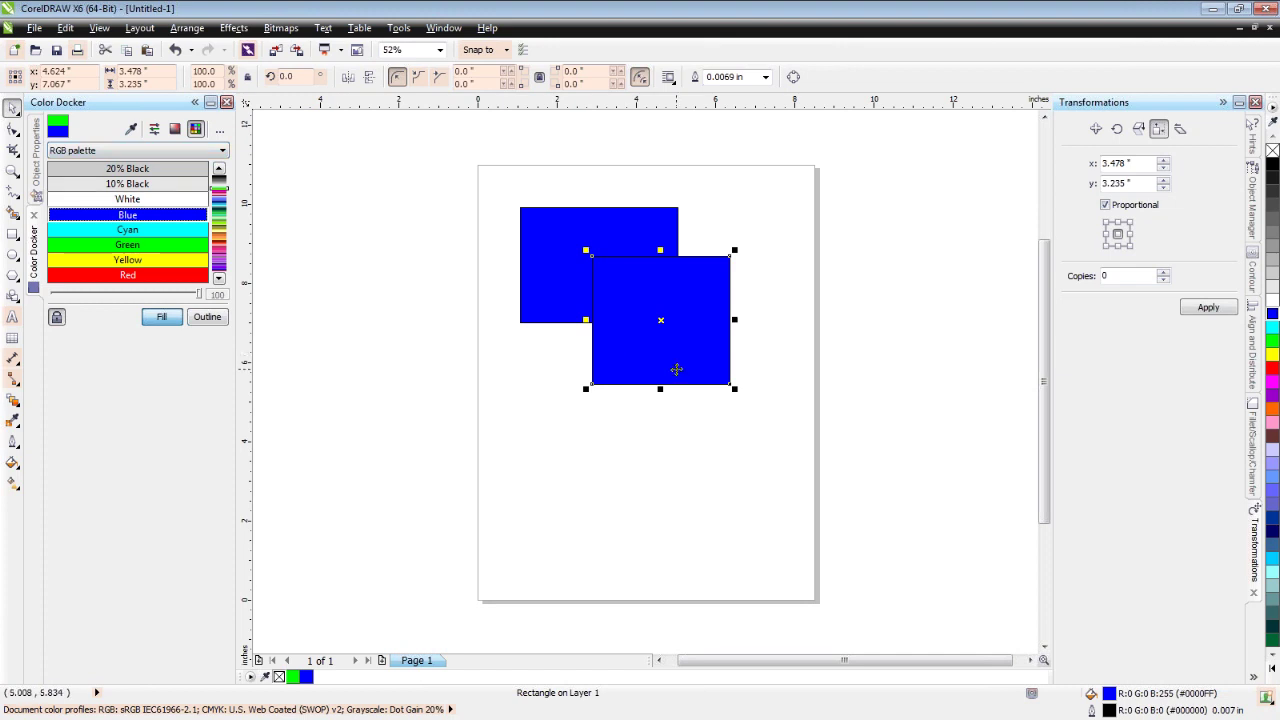
{"action": "key", "text": "ctrl+z"}
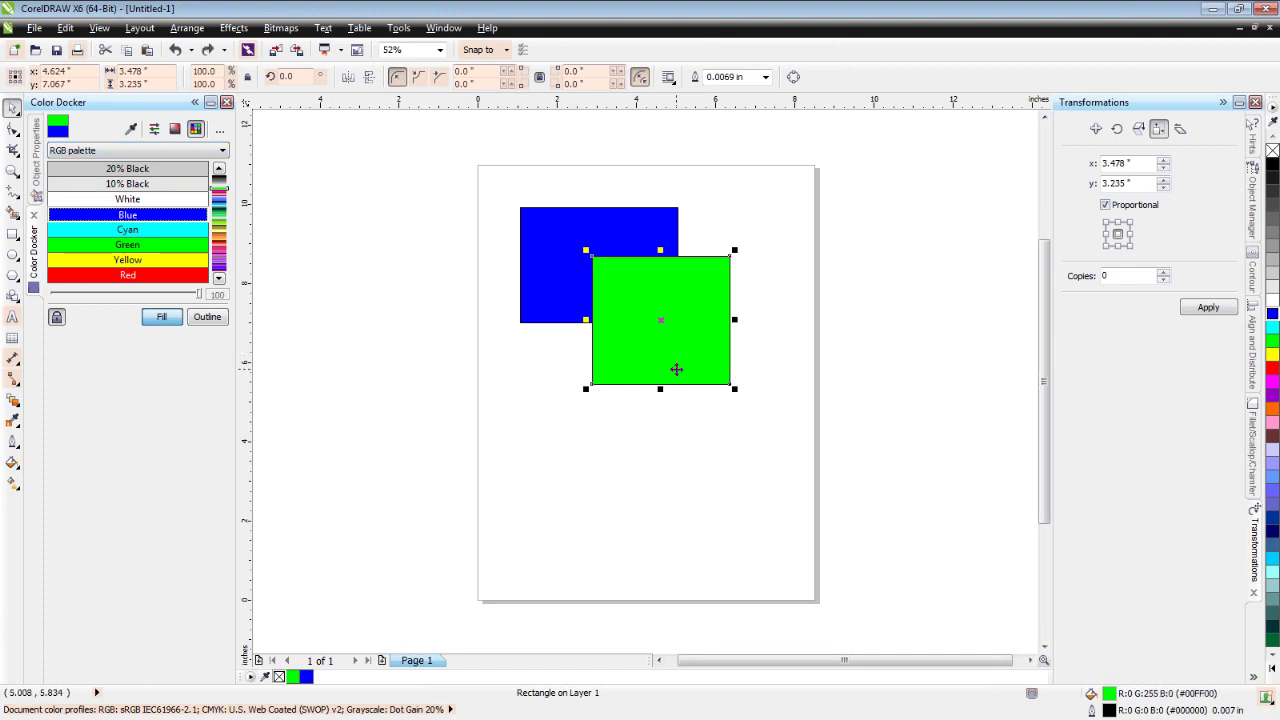
{"action": "left_click", "coordinate": [414, 303]}
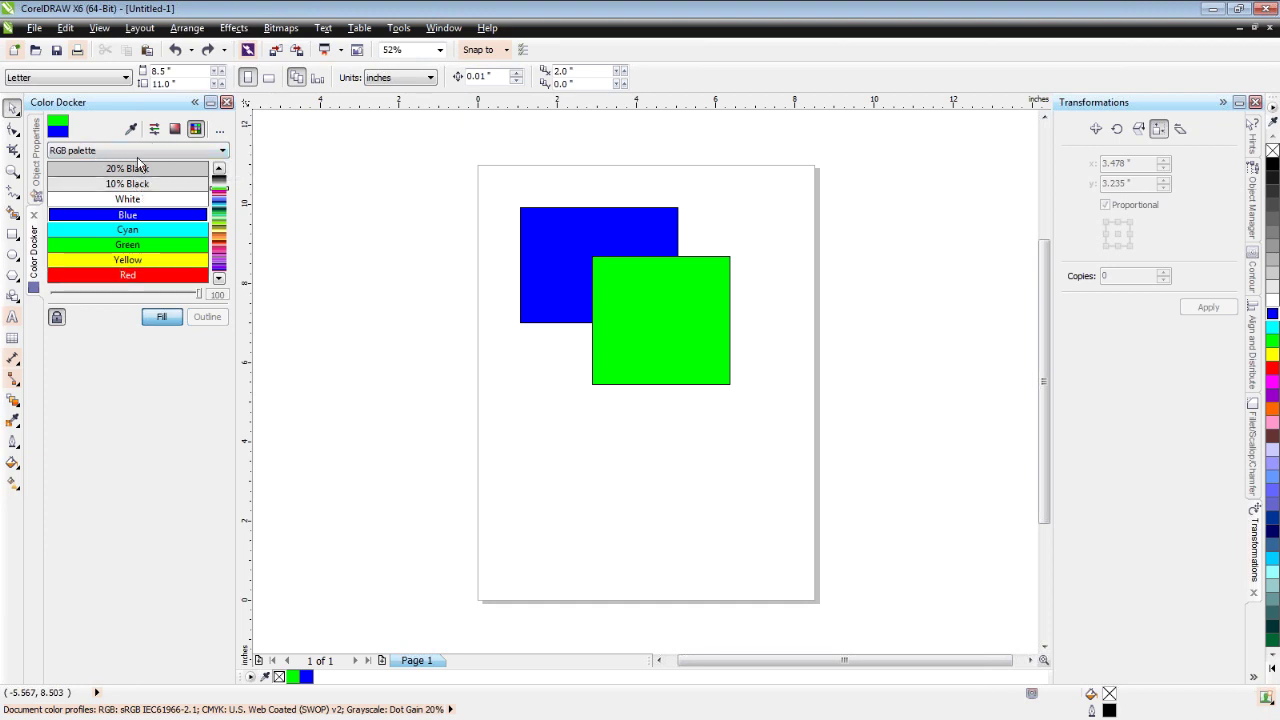
Turn off automatic color application and fill the front rectangle with #58CC94 chosen in the Color Docker's color viewer
{"action": "mouse_move", "coordinate": [219, 195]}
{"action": "left_mouse_down"}
{"action": "mouse_move", "coordinate": [219, 255]}
{"action": "mouse_move", "coordinate": [219, 197]}
{"action": "mouse_move", "coordinate": [222, 220]}
{"action": "left_mouse_up"}
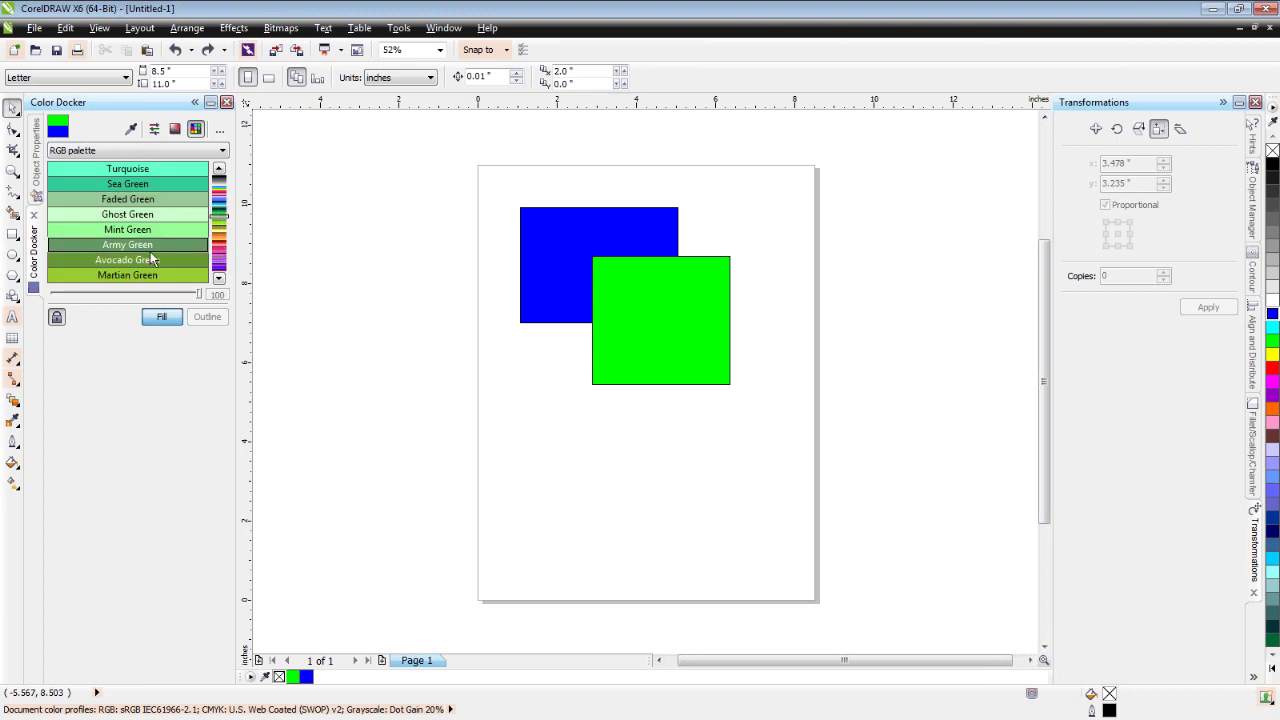
{"action": "left_click", "coordinate": [177, 130]}
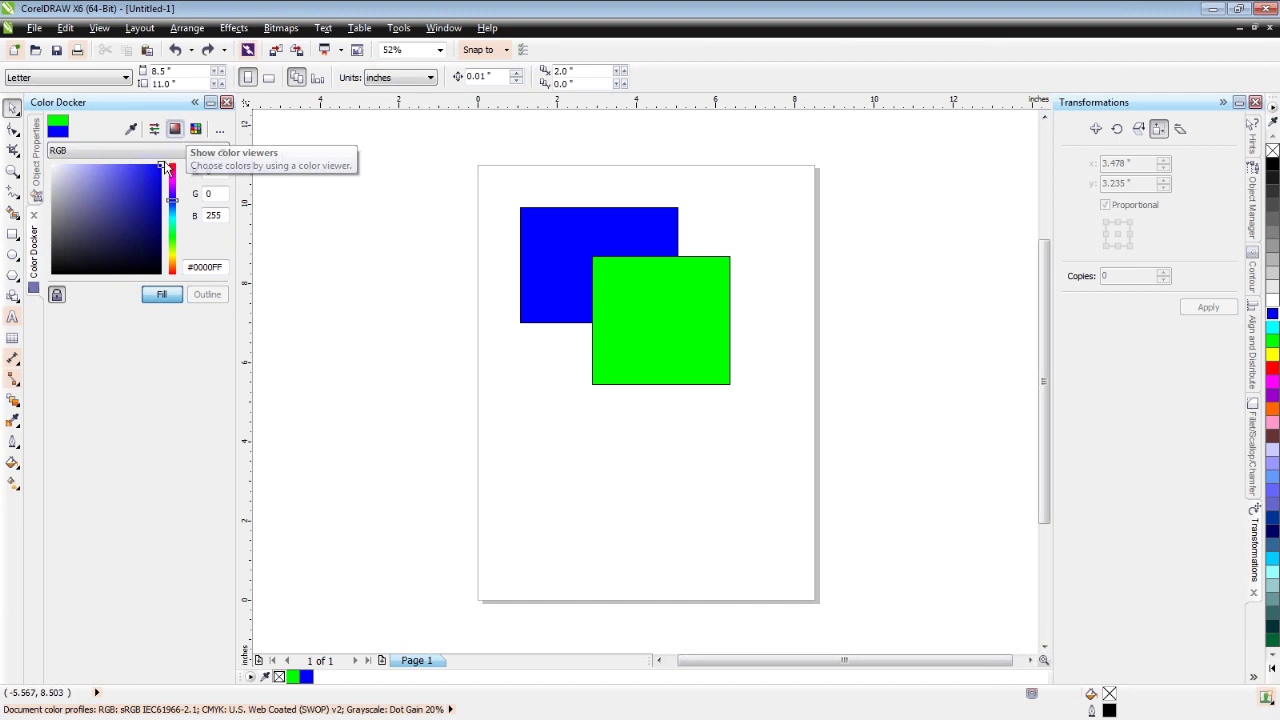
{"action": "left_click_drag", "start_coordinate": [175, 201], "coordinate": [177, 236]}
{"action": "left_click", "coordinate": [114, 192]}
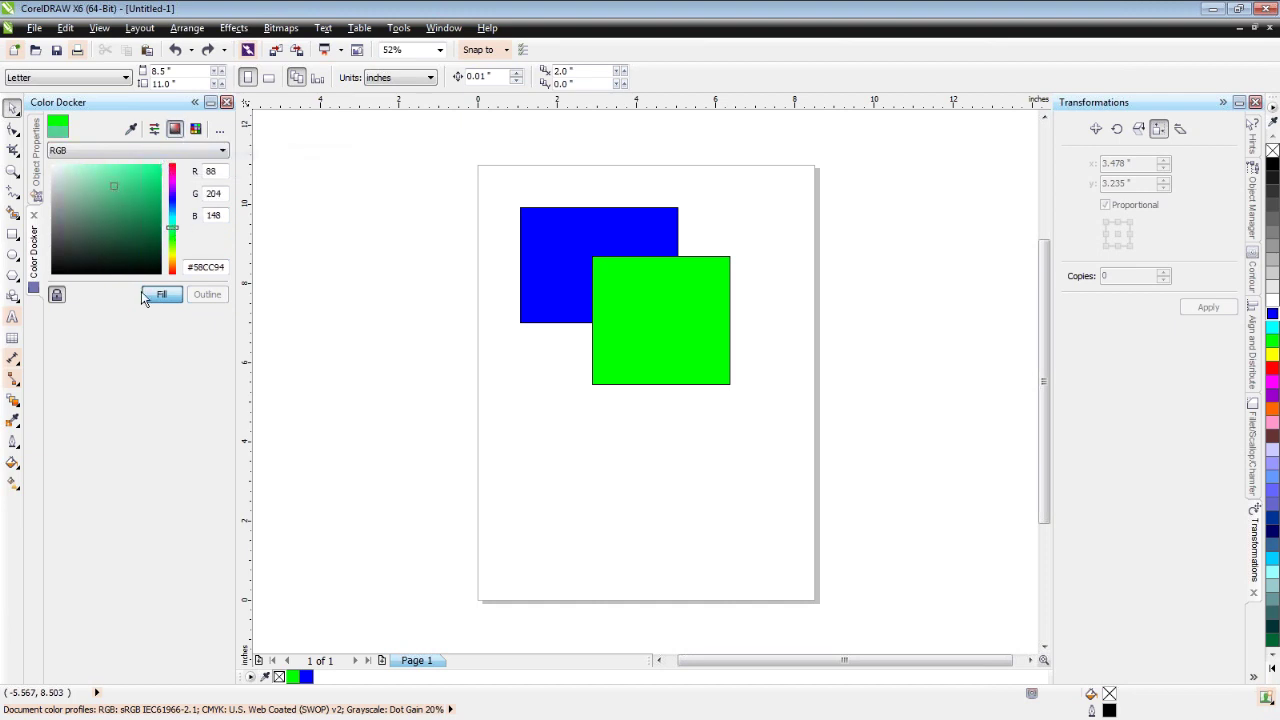
{"action": "left_click", "coordinate": [57, 294]}
{"action": "left_click", "coordinate": [641, 336]}
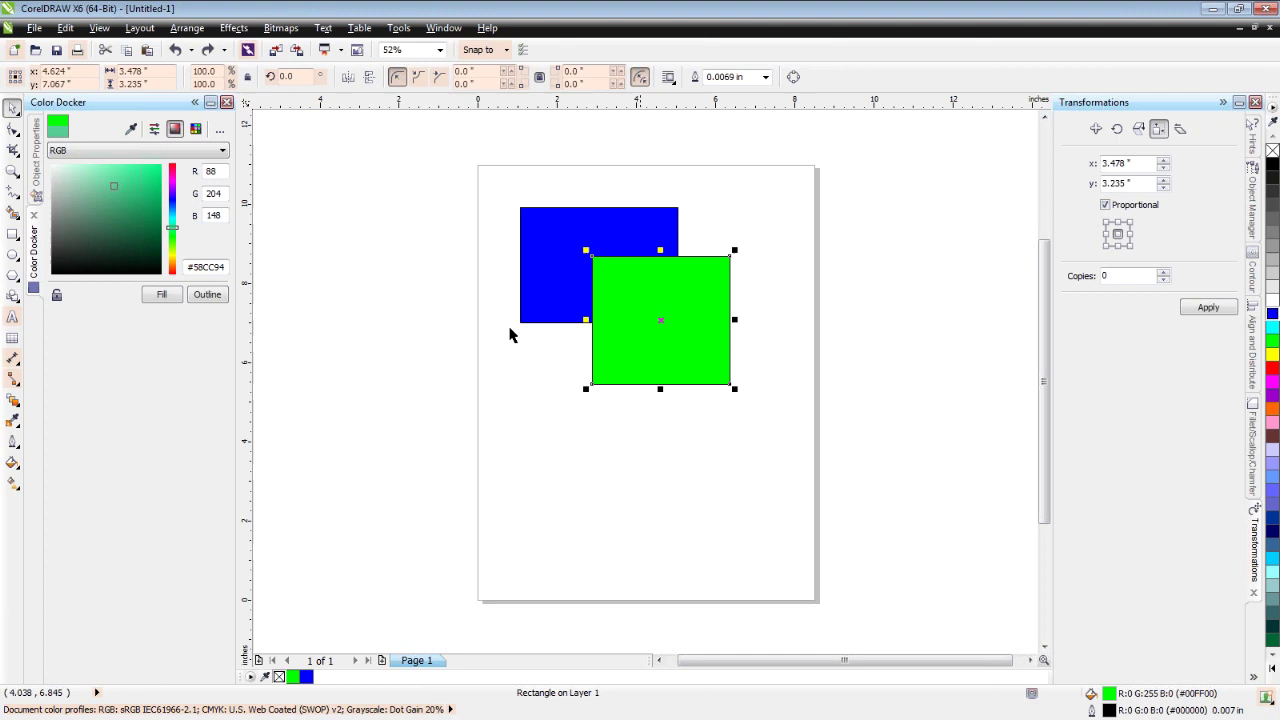
{"action": "left_click", "coordinate": [162, 296]}
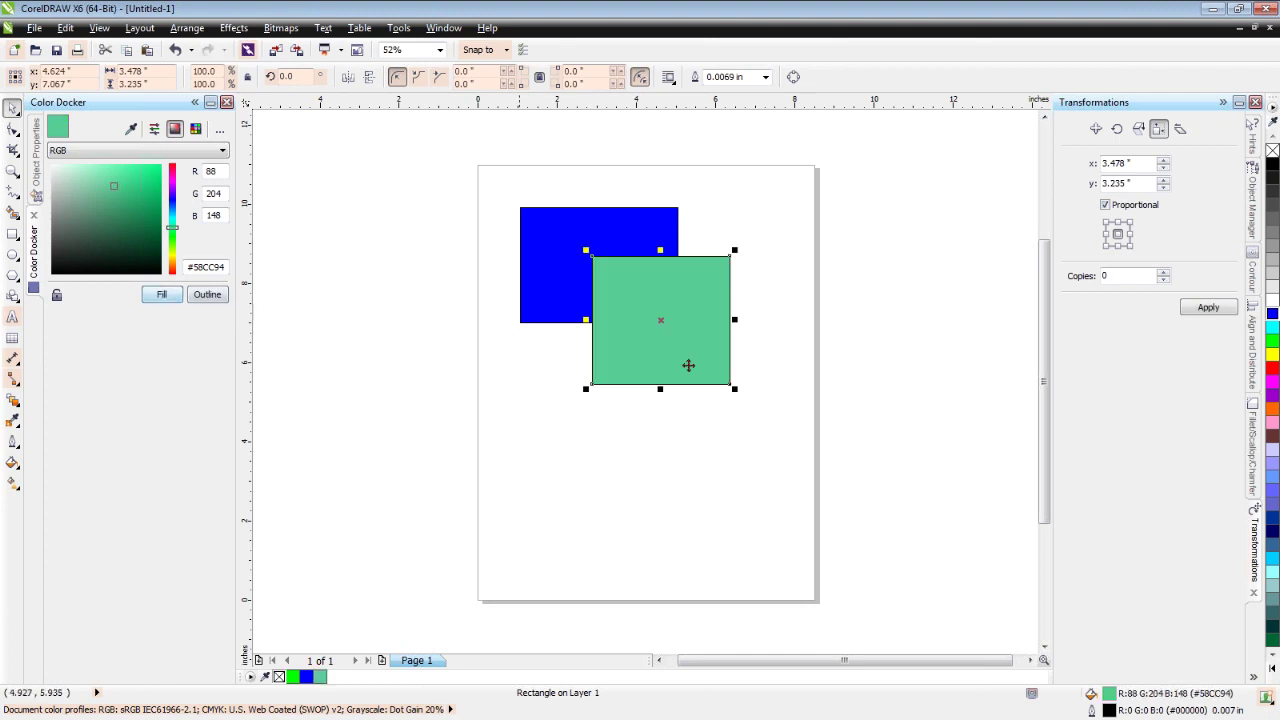
Raise the red component to 166 with the color sliders and apply #A6CC94 as the front rectangle's fill
{"action": "left_click", "coordinate": [154, 130]}
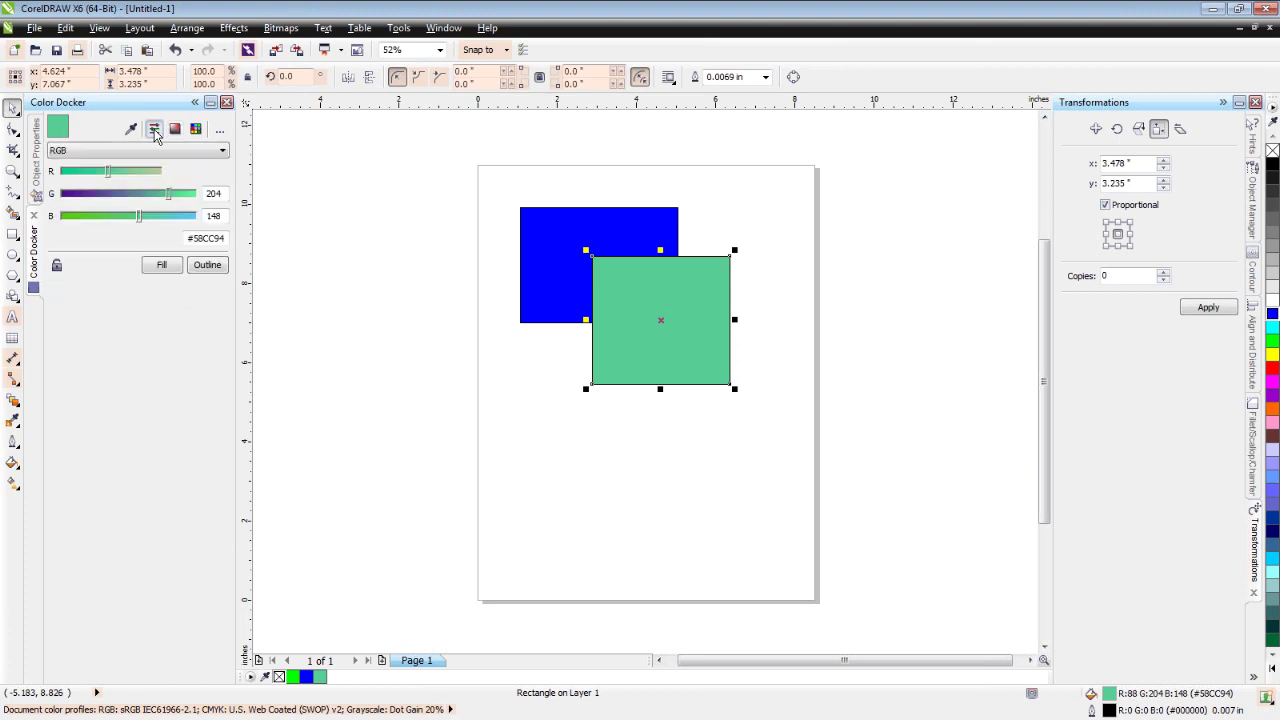
{"action": "left_click_drag", "start_coordinate": [109, 170], "coordinate": [150, 174]}
{"action": "left_click", "coordinate": [161, 265]}
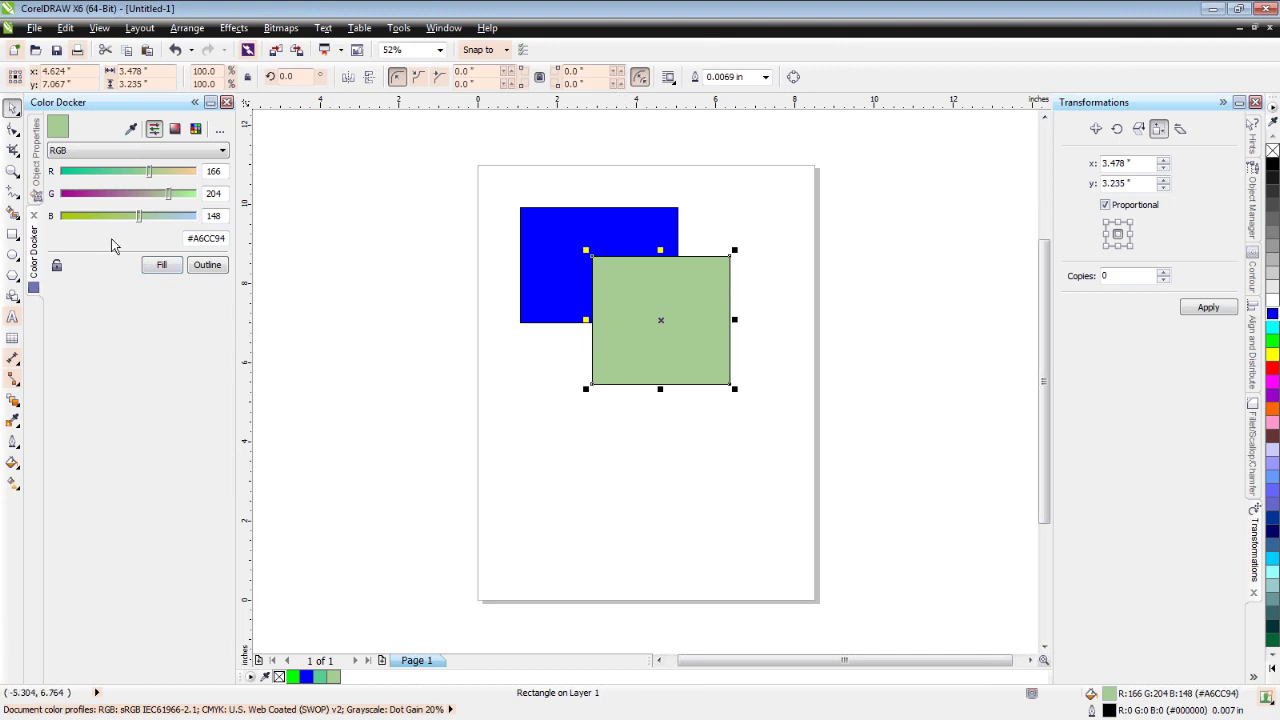
Sample magenta (#FF00FF) from the color palette with the Color Docker's eyedropper and fill the front rectangle with it
{"action": "left_click", "coordinate": [133, 131]}
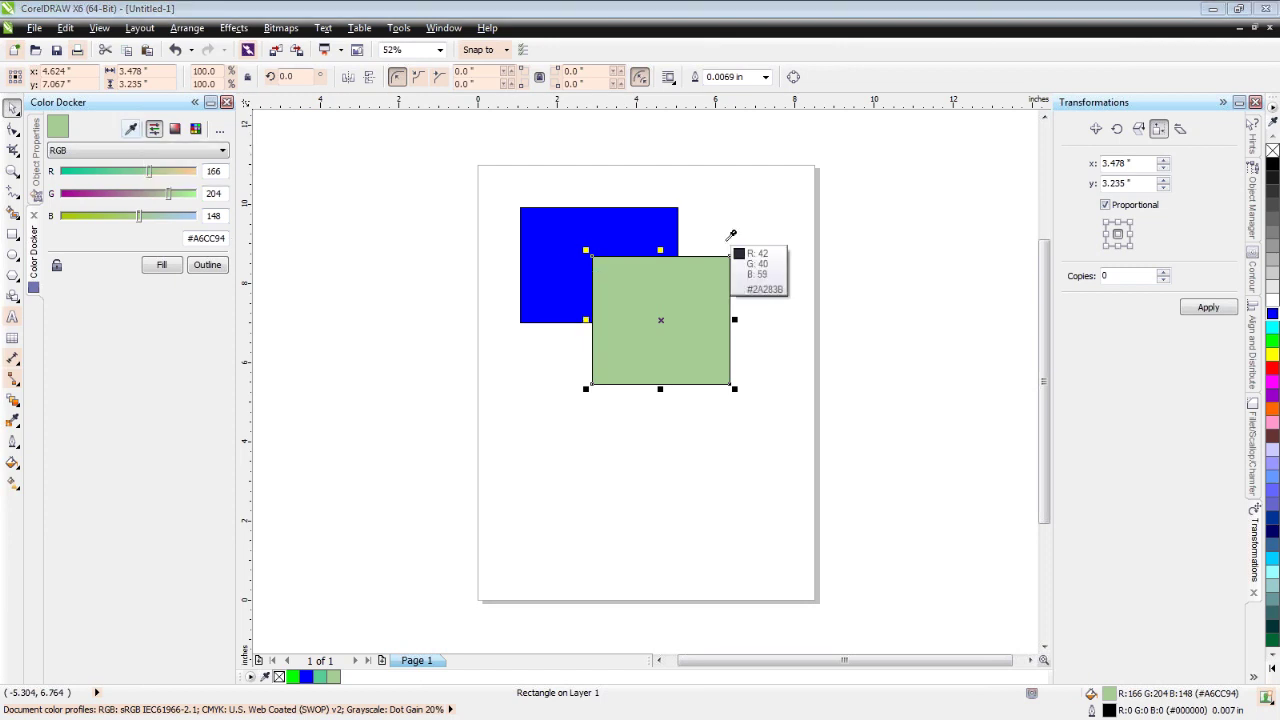
{"action": "left_click", "coordinate": [1272, 381]}
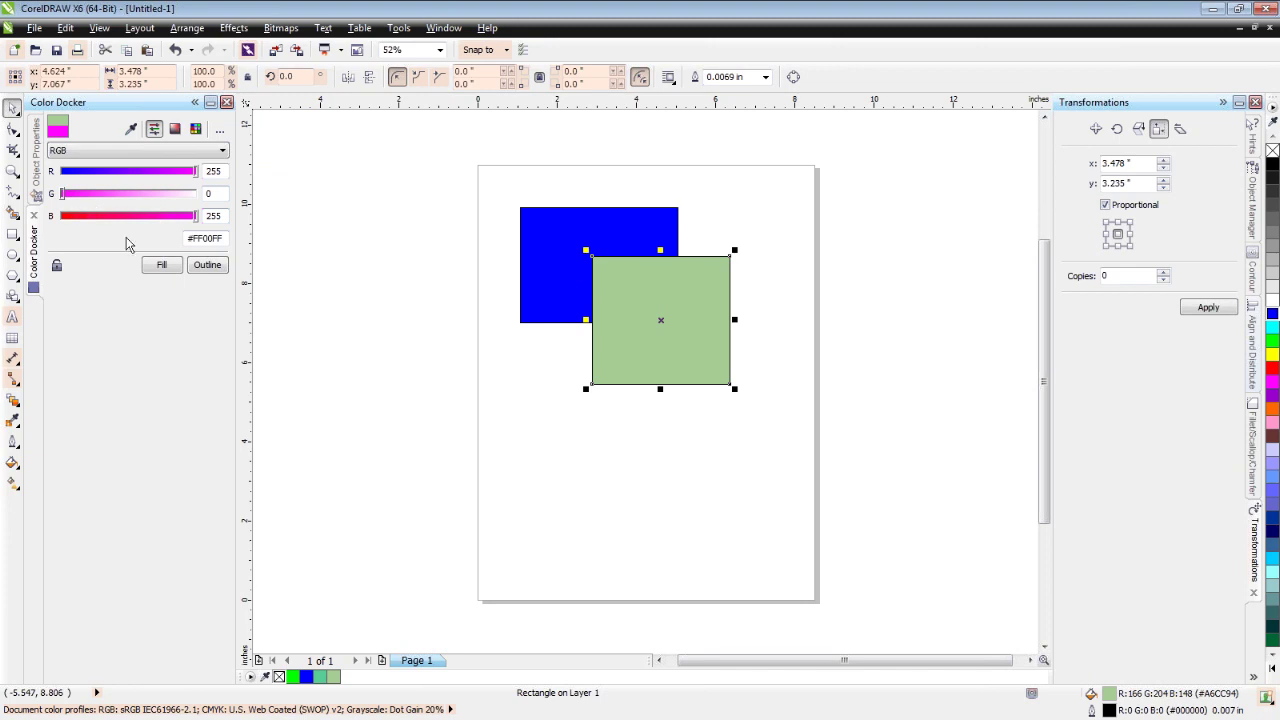
{"action": "left_click", "coordinate": [162, 266]}
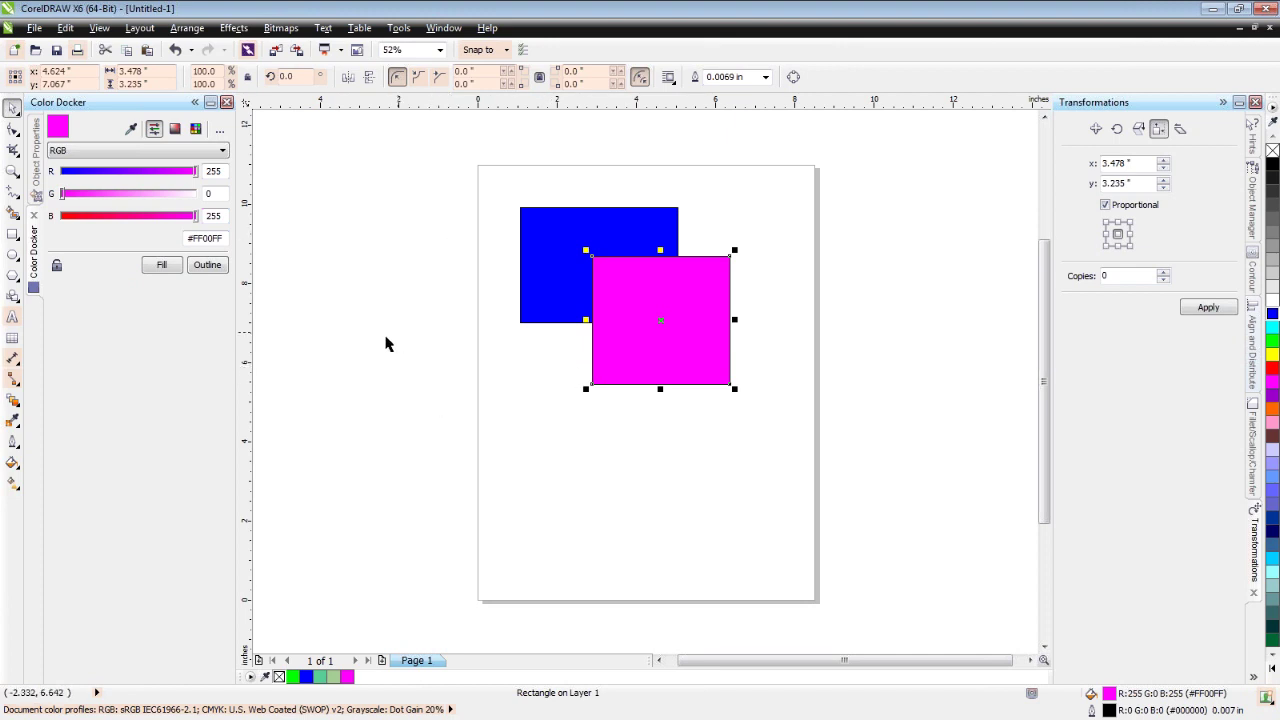
Load the Roland Special Colors.xml palette in the Color Docker and fill the rear rectangle with its test color
{"action": "left_click", "coordinate": [547, 245]}
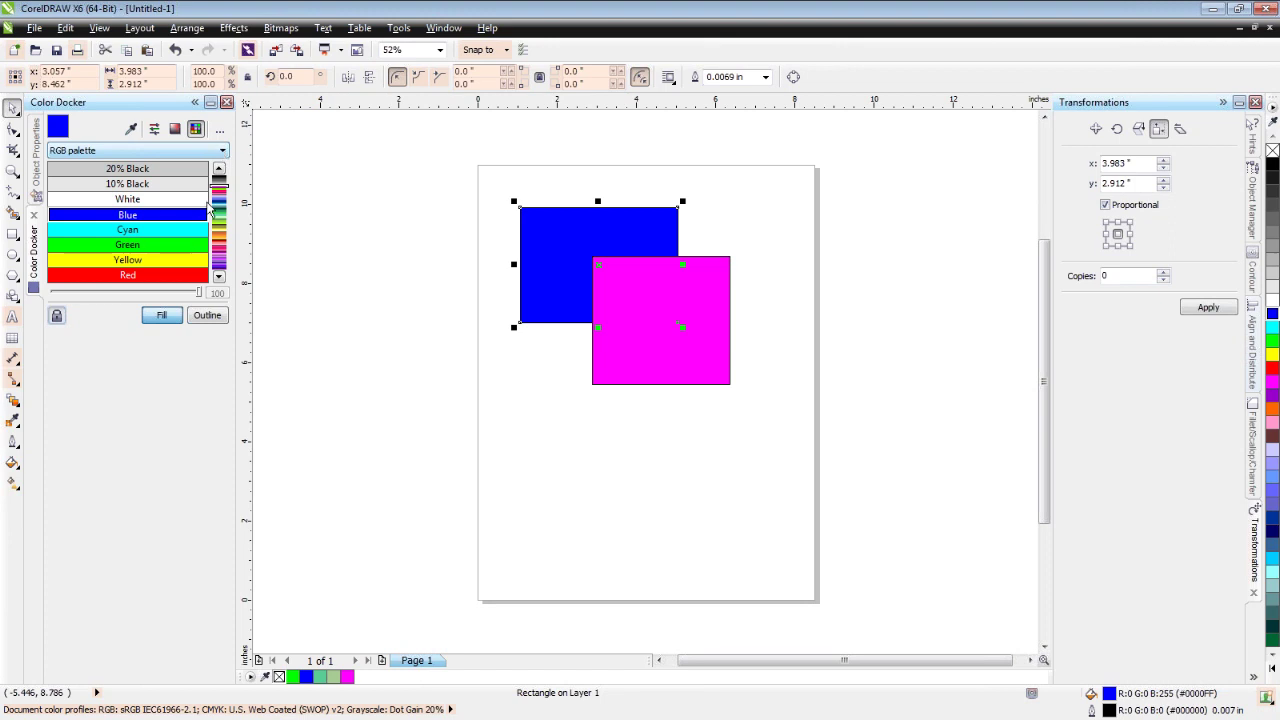
{"action": "left_click", "coordinate": [222, 150]}
{"action": "left_click", "coordinate": [171, 233]}
{"action": "left_click", "coordinate": [127, 169]}
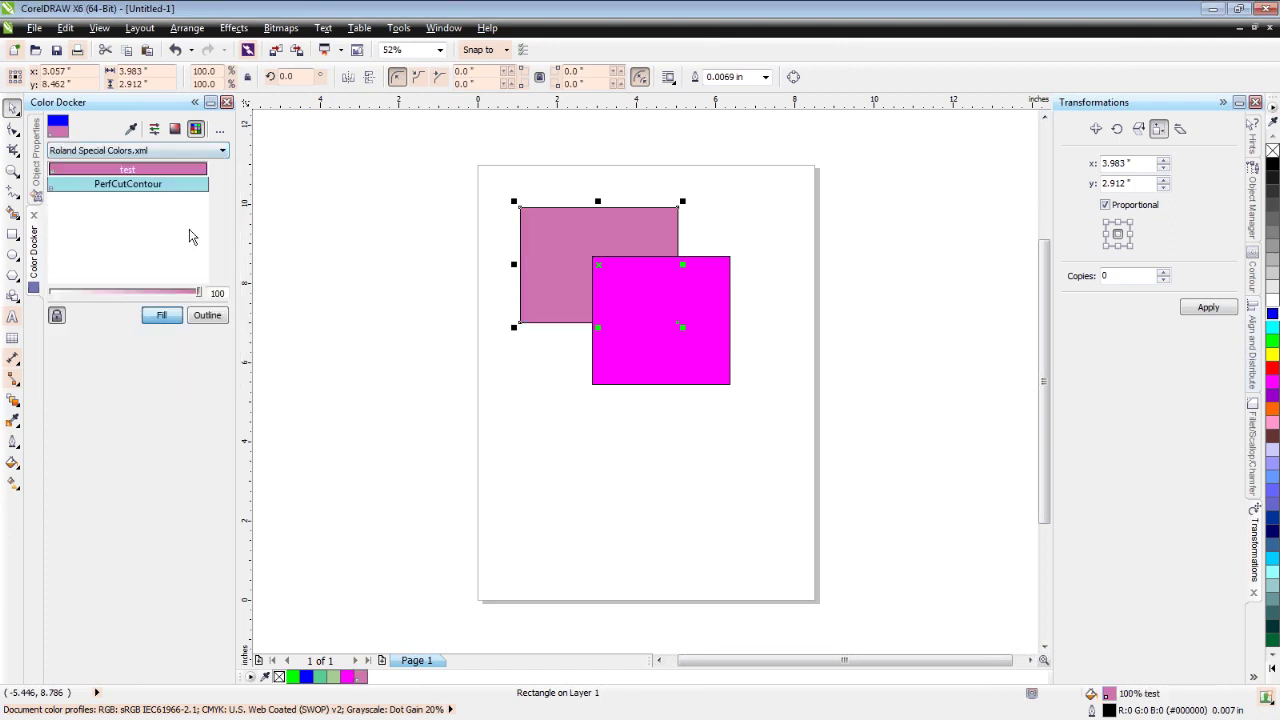
Examine the Roland spot color palettes available in the Palette Libraries, and close the list with nothing selected
{"action": "left_click", "coordinate": [222, 150]}
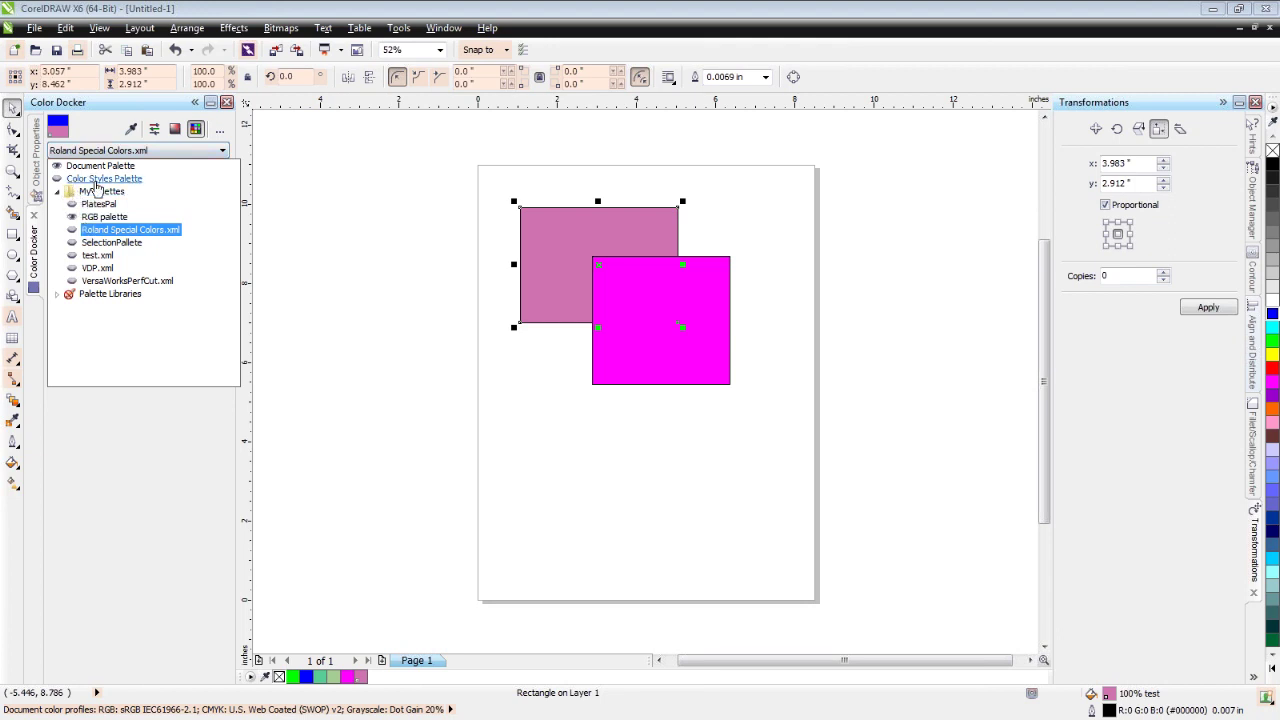
{"action": "left_click", "coordinate": [60, 296]}
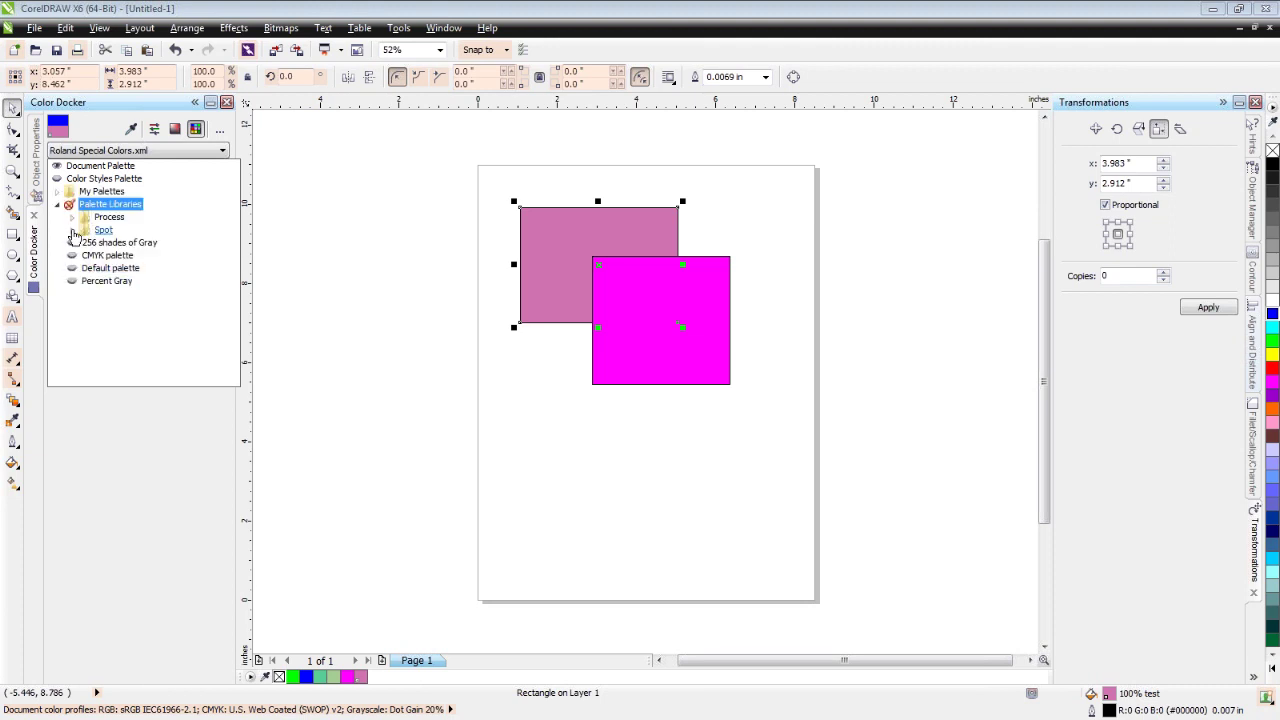
{"action": "left_click", "coordinate": [75, 232]}
{"action": "left_click", "coordinate": [88, 270]}
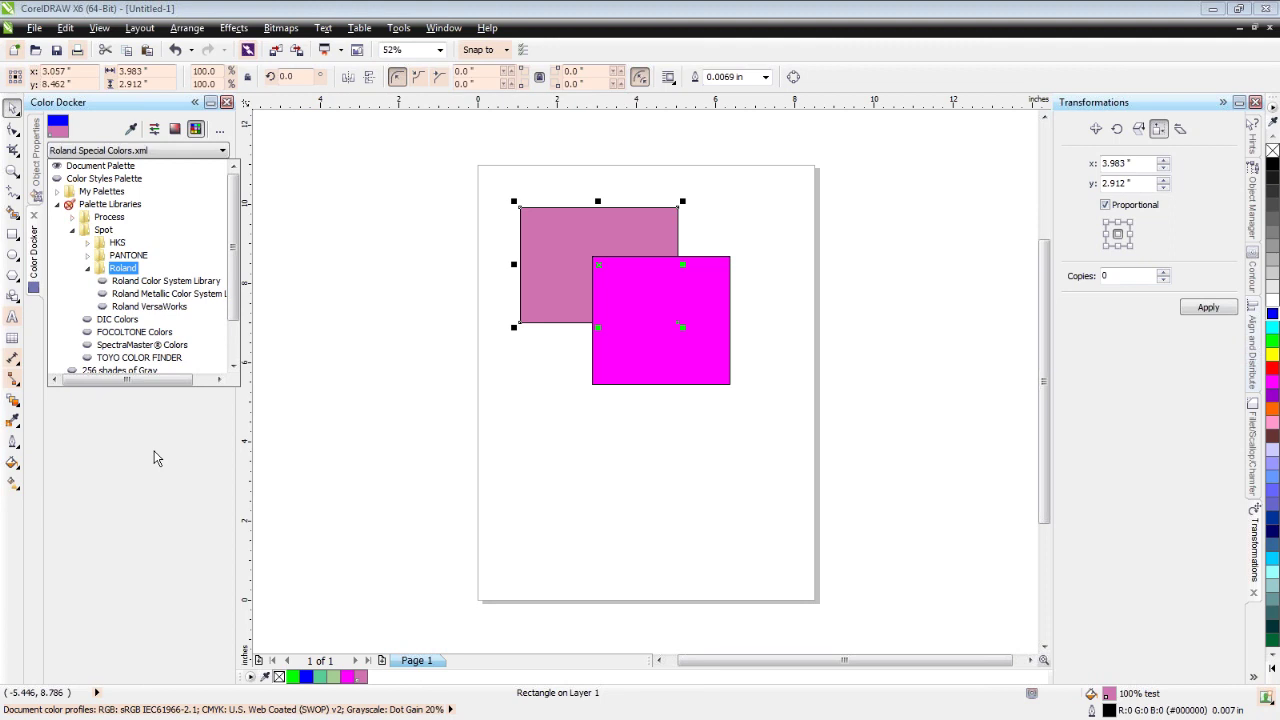
{"action": "left_click", "coordinate": [394, 334]}
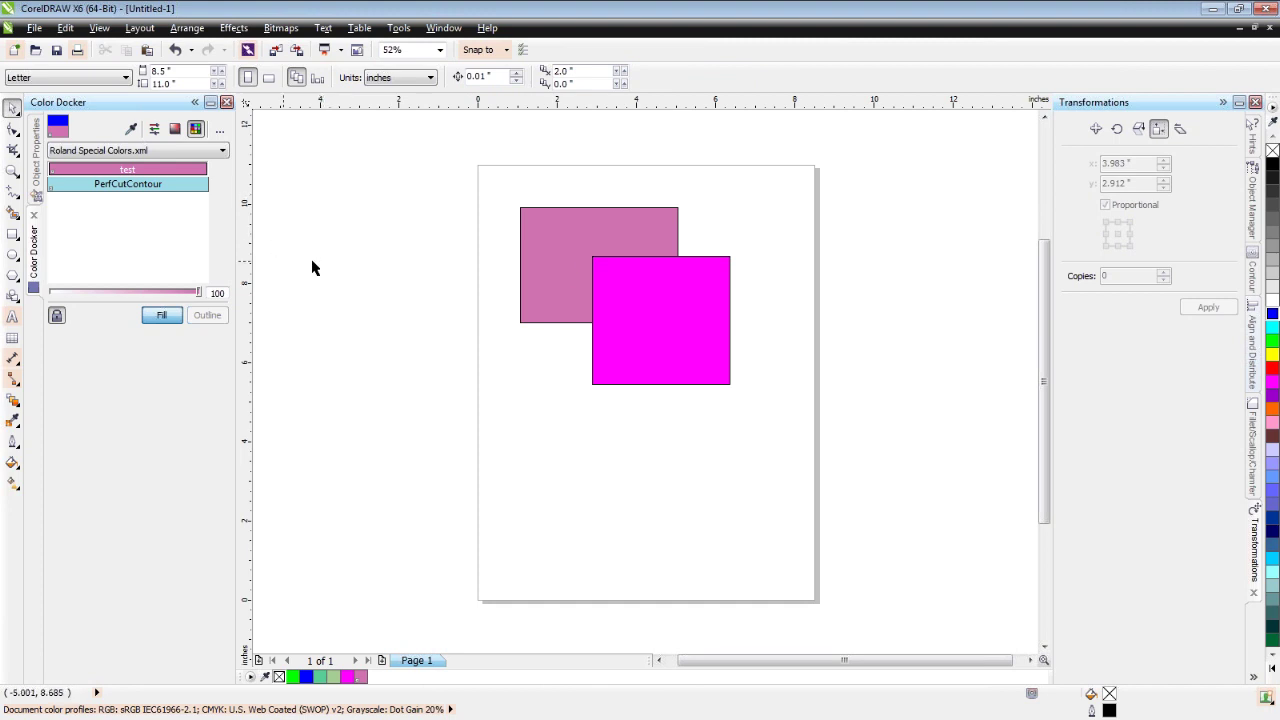
Fill the rear rectangle with blue (#0000FF) again and deselect it
{"action": "left_click", "coordinate": [546, 230]}
{"action": "left_click", "coordinate": [1272, 313]}
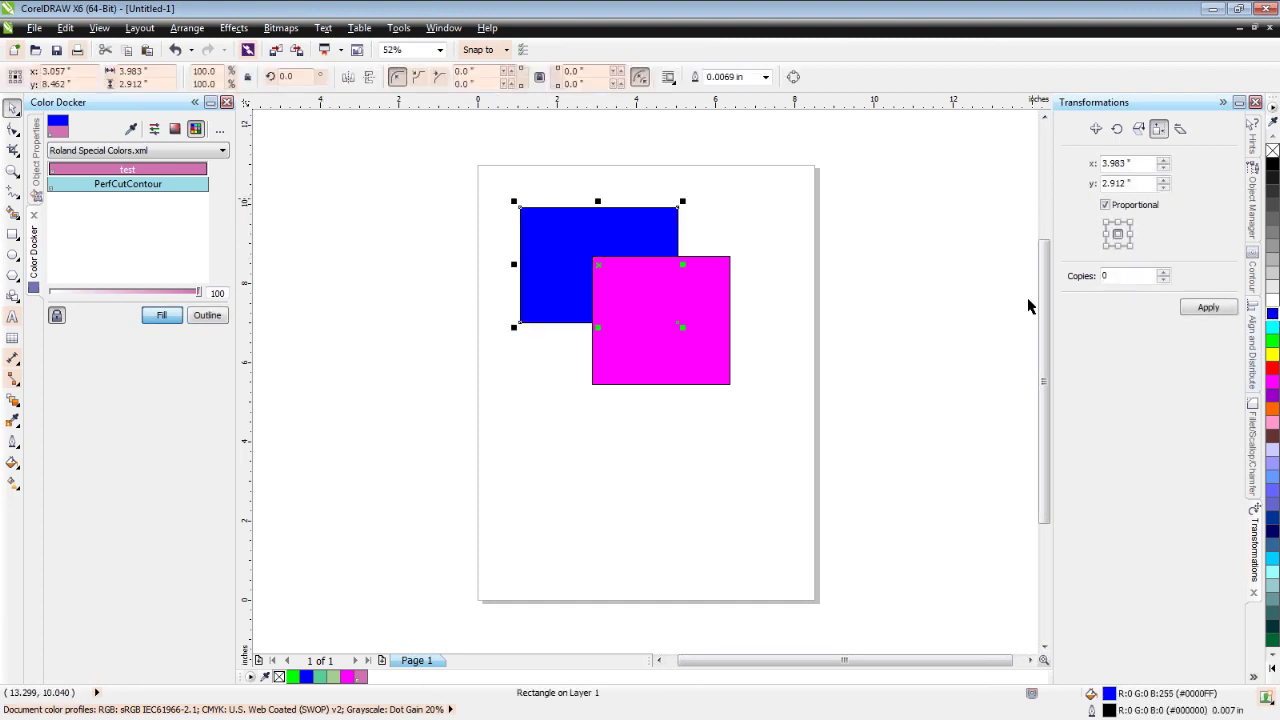
{"action": "left_click", "coordinate": [612, 193]}
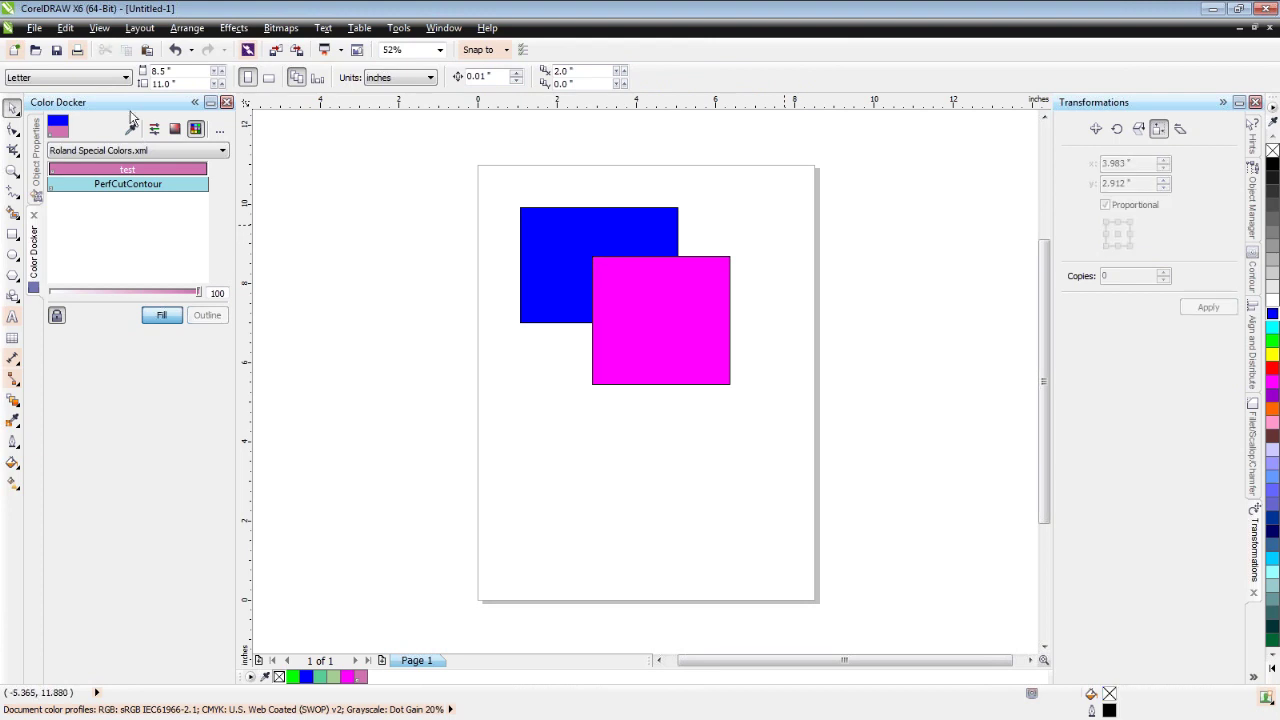
Show the Object Properties docker and move the blue rectangle clear of the magenta one, centered at about x -0.36, y 8.89 inches
{"action": "left_click", "coordinate": [36, 160]}
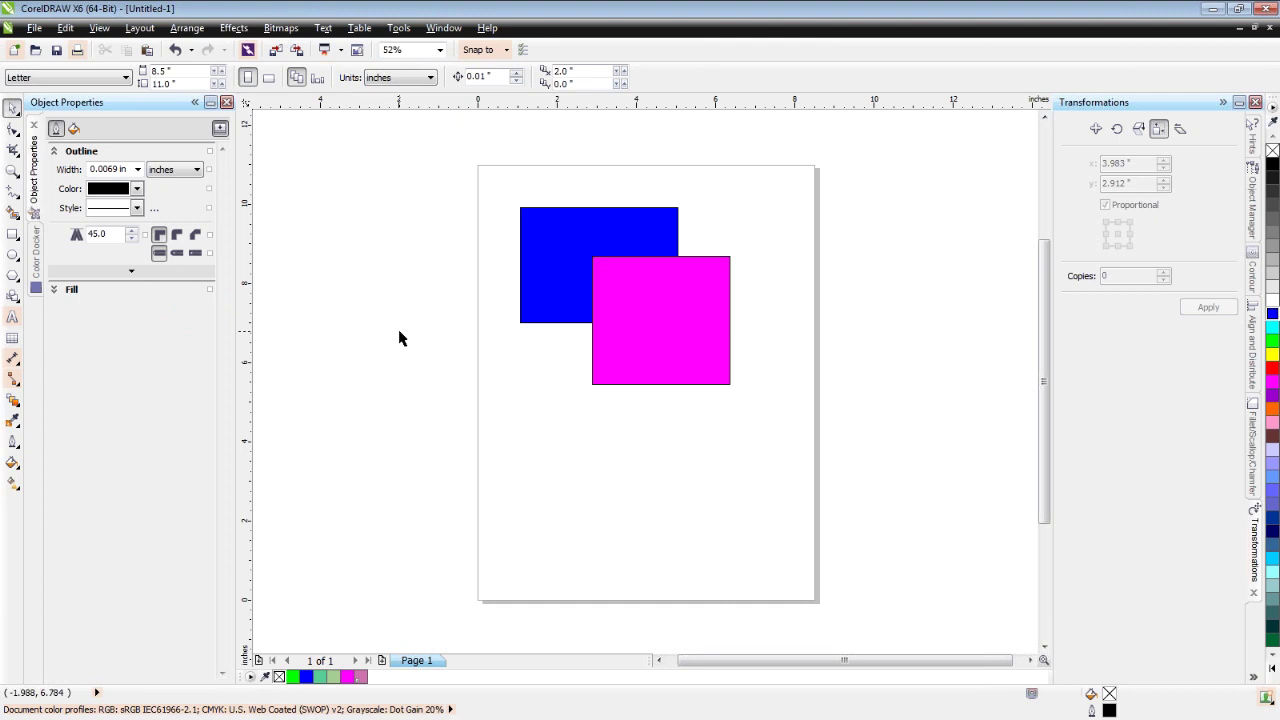
{"action": "left_click", "coordinate": [557, 258]}
{"action": "left_click_drag", "start_coordinate": [540, 234], "coordinate": [433, 218]}
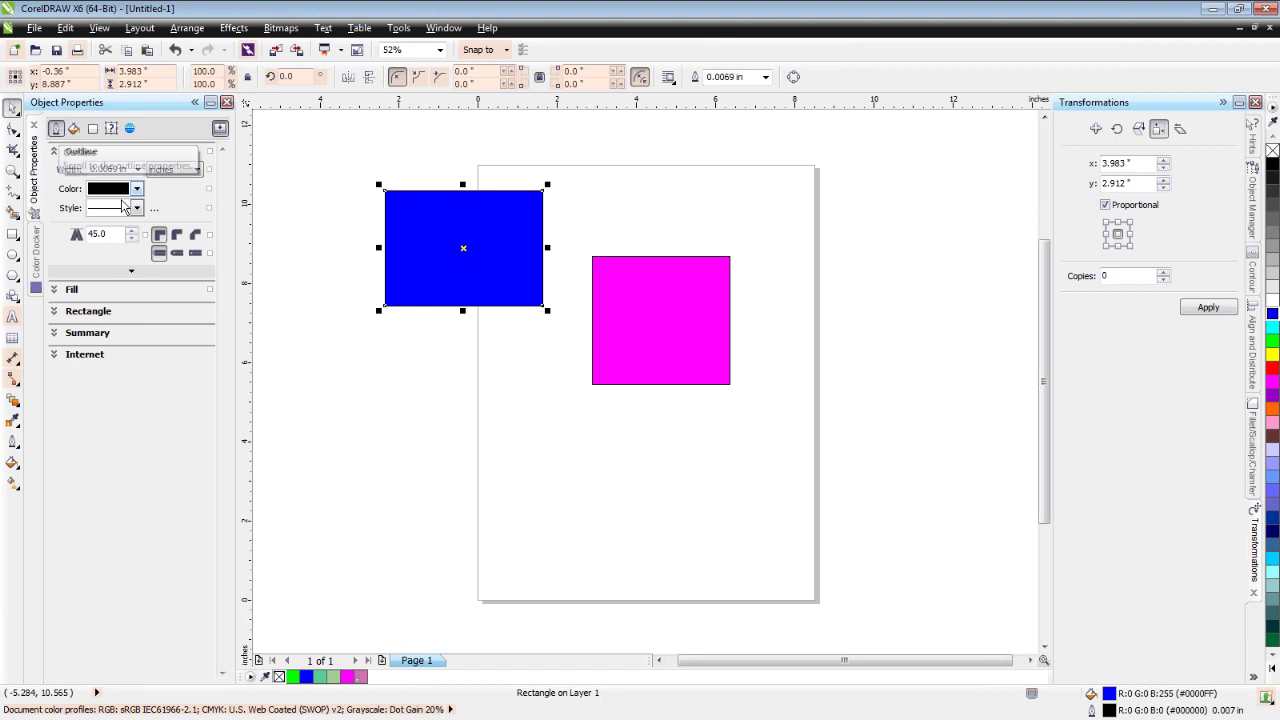
Set the blue rectangle's outline width to 0.125 in, keeping inches as the unit
{"action": "left_click", "coordinate": [137, 172]}
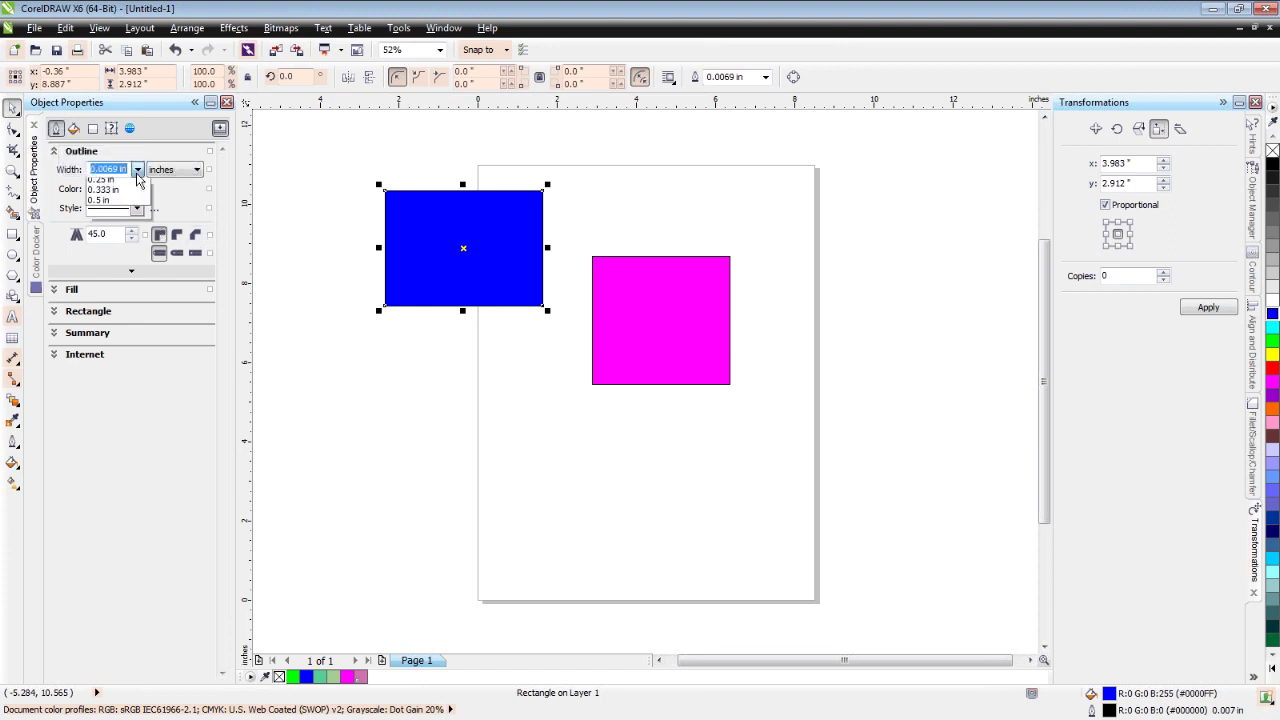
{"action": "left_click", "coordinate": [118, 289]}
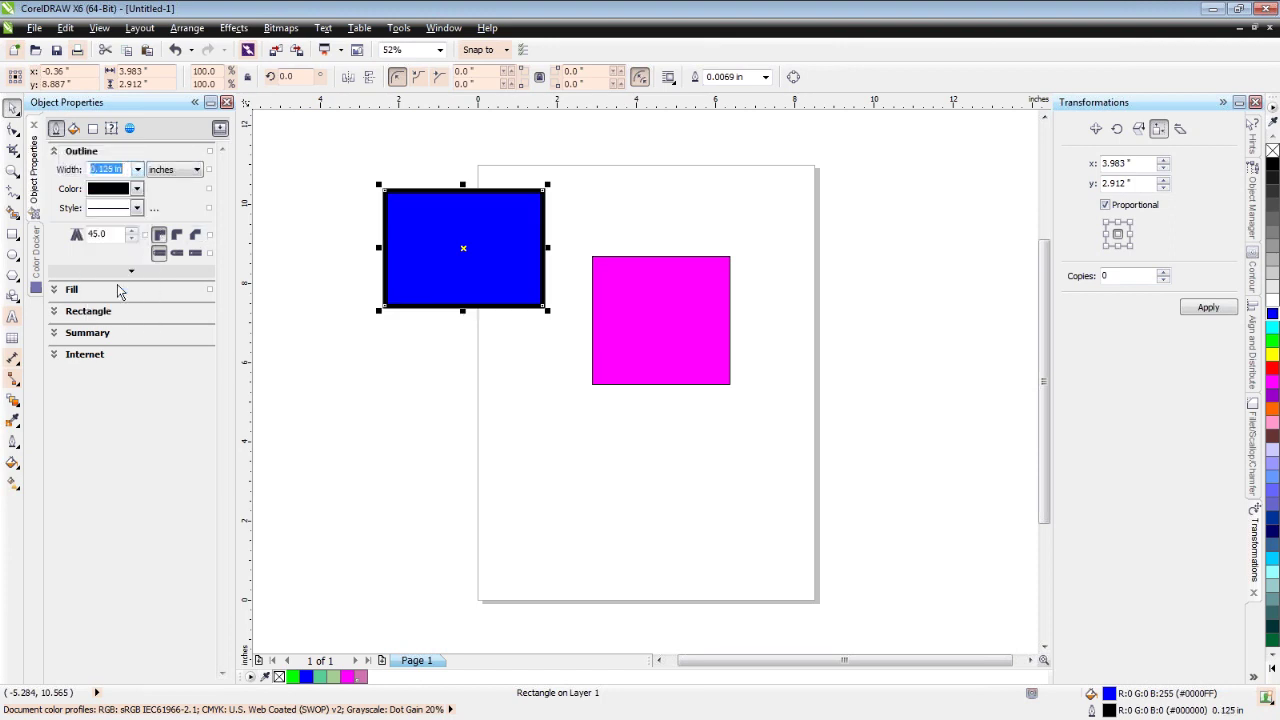
{"action": "left_click", "coordinate": [197, 170]}
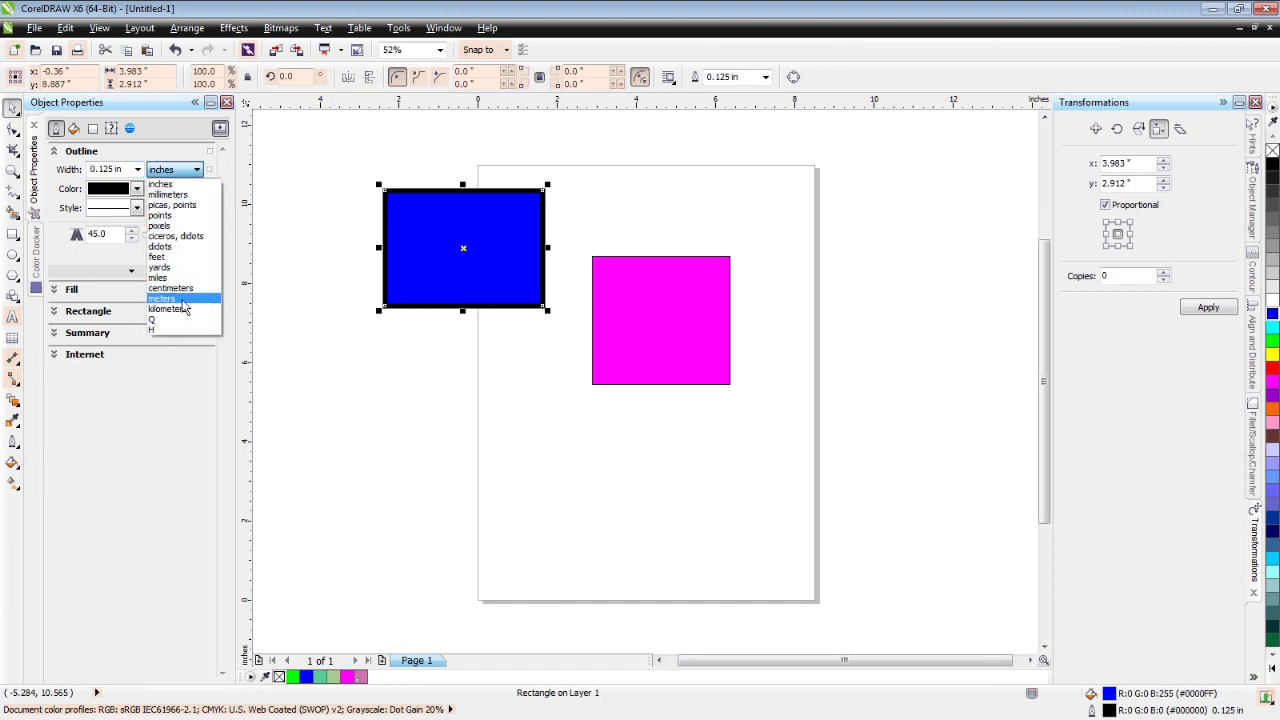
{"action": "left_click", "coordinate": [165, 185]}
Color the blue rectangle's outline magenta (#FF00FF) by sampling the fill of the magenta rectangle
{"action": "left_click", "coordinate": [137, 188]}
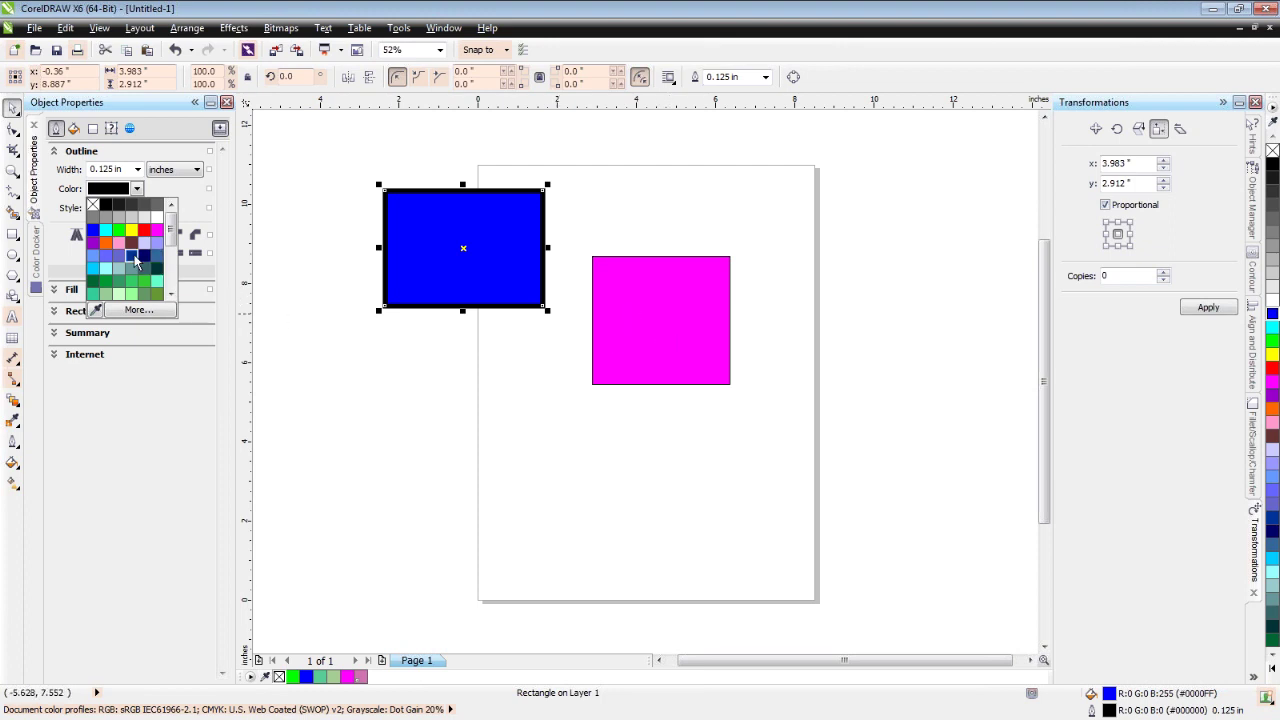
{"action": "left_click", "coordinate": [98, 312]}
{"action": "left_click", "coordinate": [667, 297]}
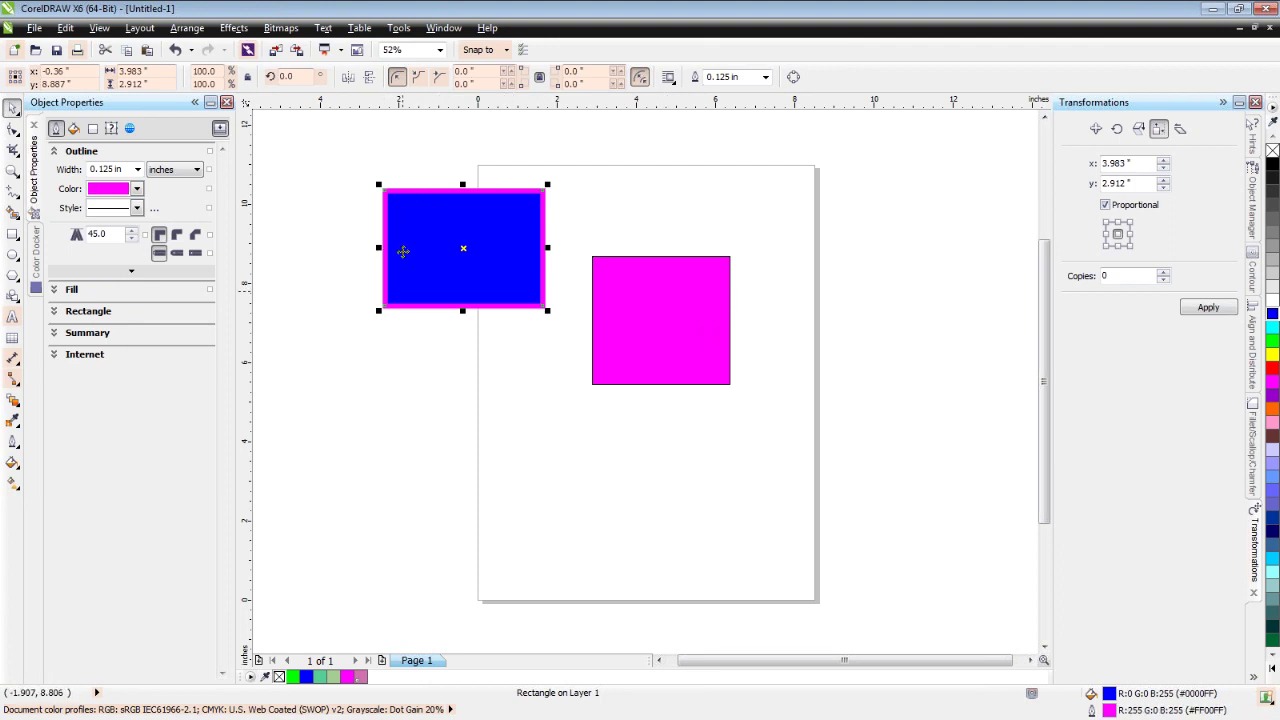
Examine the outline style choices and the Edit Line Style settings, and cancel without adding a style
{"action": "left_click", "coordinate": [137, 209]}
{"action": "left_click", "coordinate": [139, 216]}
{"action": "left_click", "coordinate": [153, 209]}
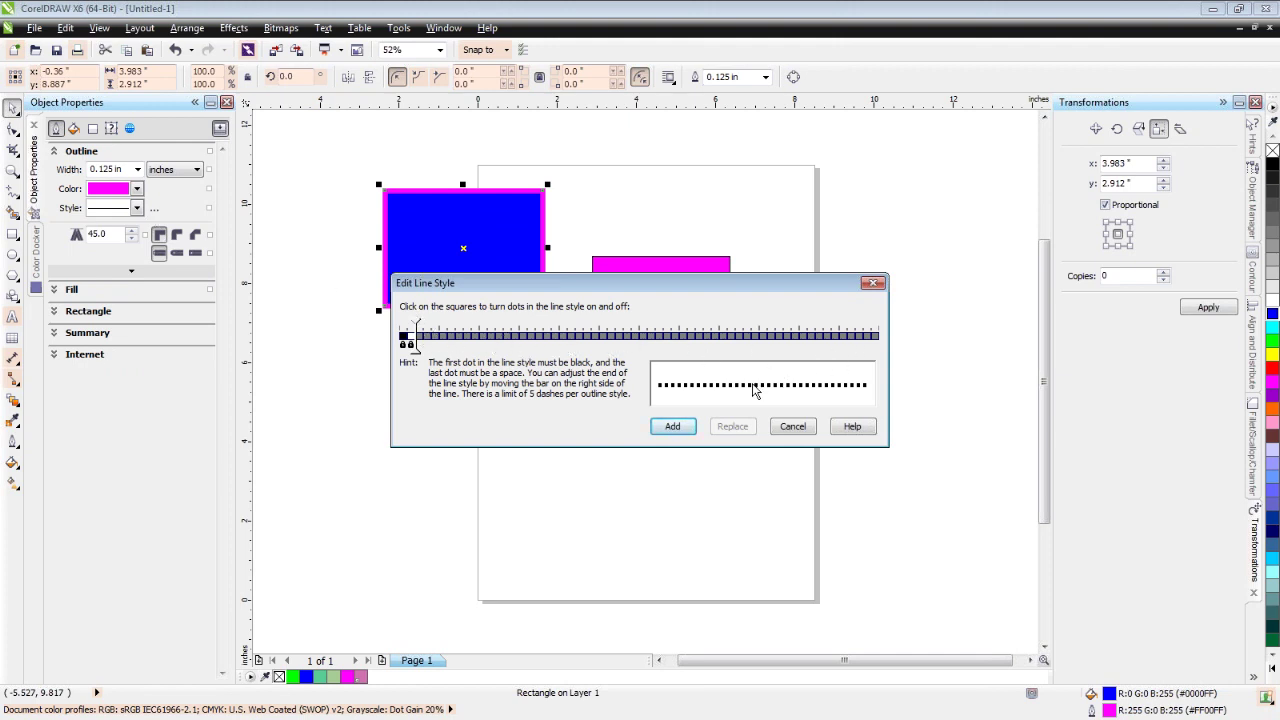
{"action": "left_click", "coordinate": [792, 427]}
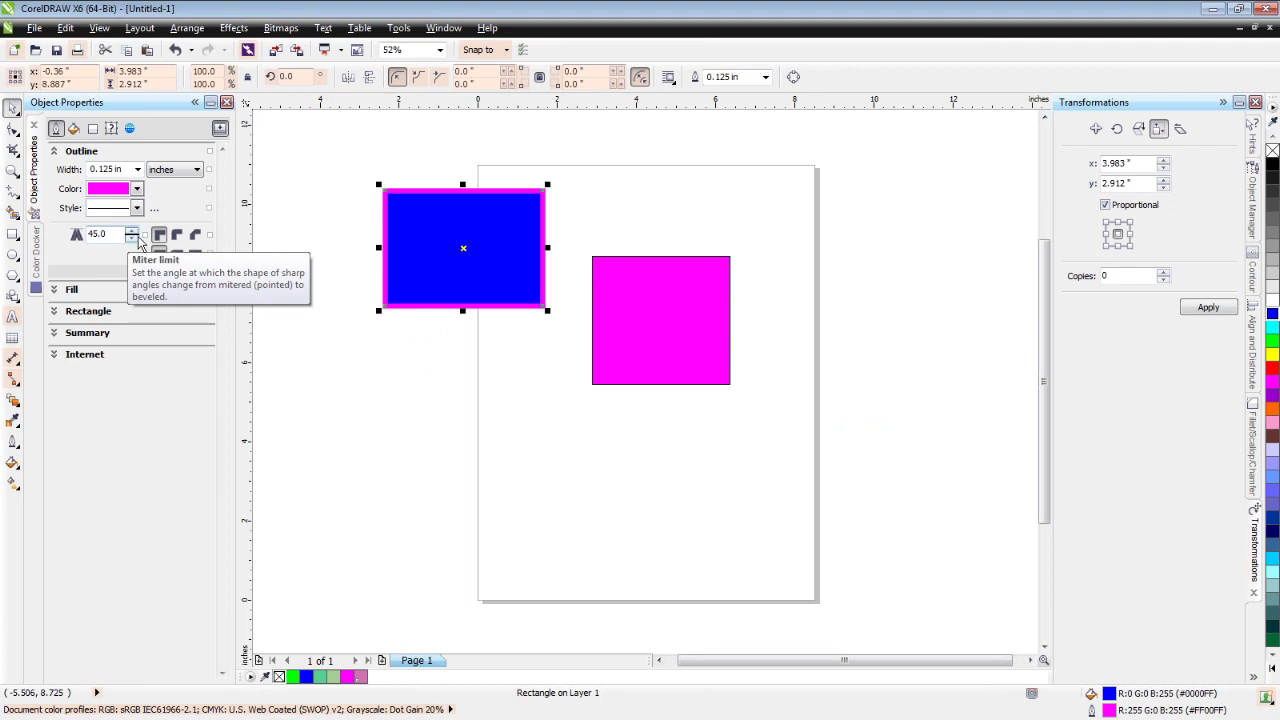
Give the blue rectangle's outline rounded corners, check a corner up close, and reselect the rectangle
{"action": "left_click", "coordinate": [179, 238]}
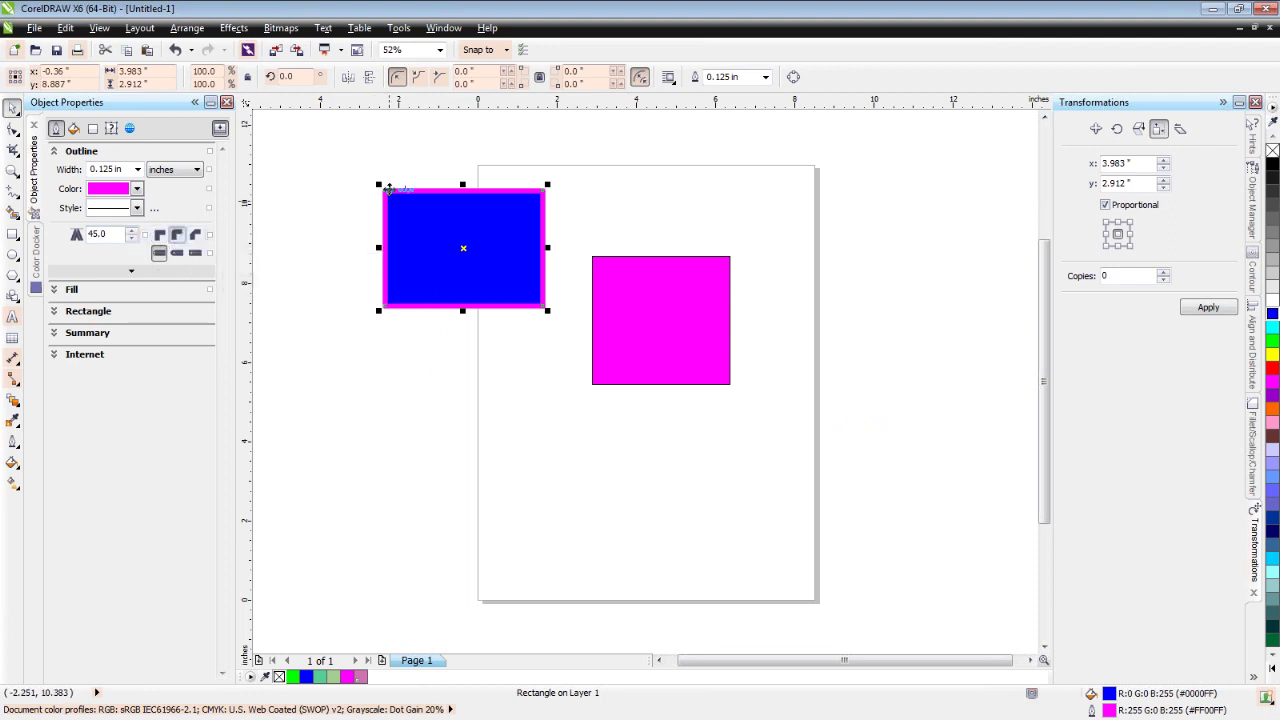
{"action": "scroll", "coordinate": [388, 187], "scroll_direction": "up", "scroll_amount": 2}
{"action": "scroll", "coordinate": [388, 187], "scroll_direction": "up", "scroll_amount": 3}
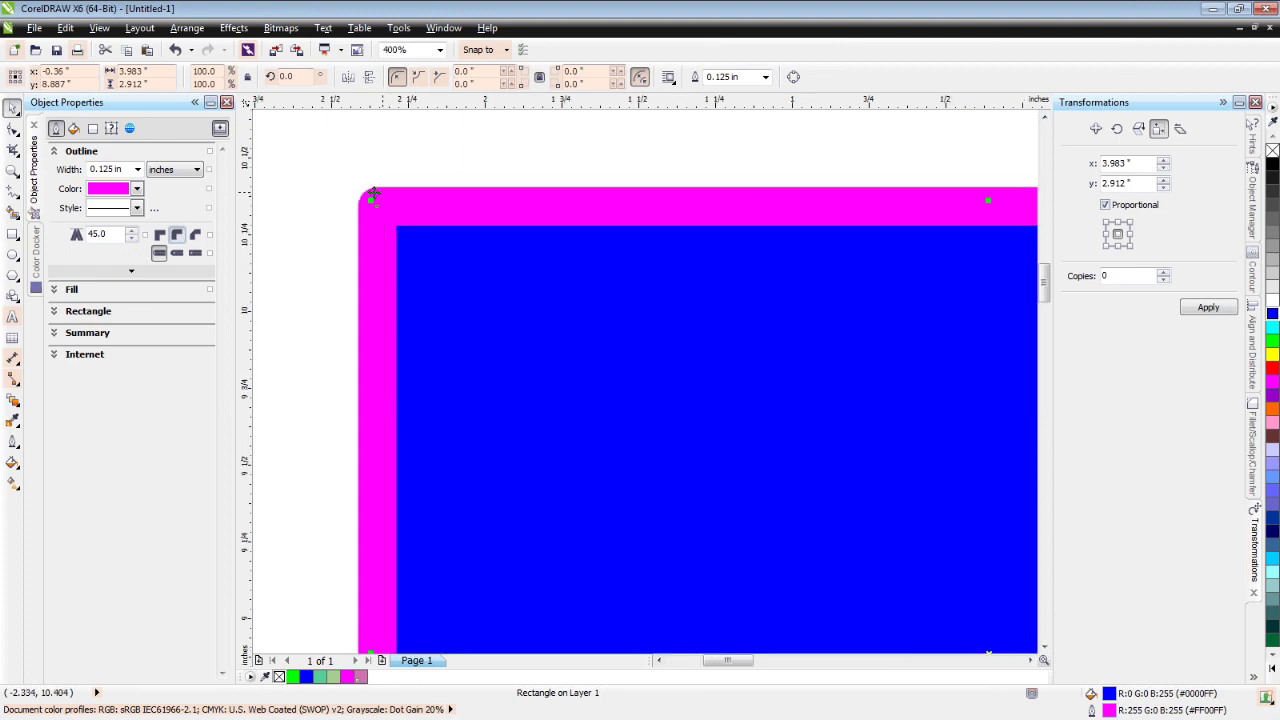
{"action": "left_click", "coordinate": [360, 200]}
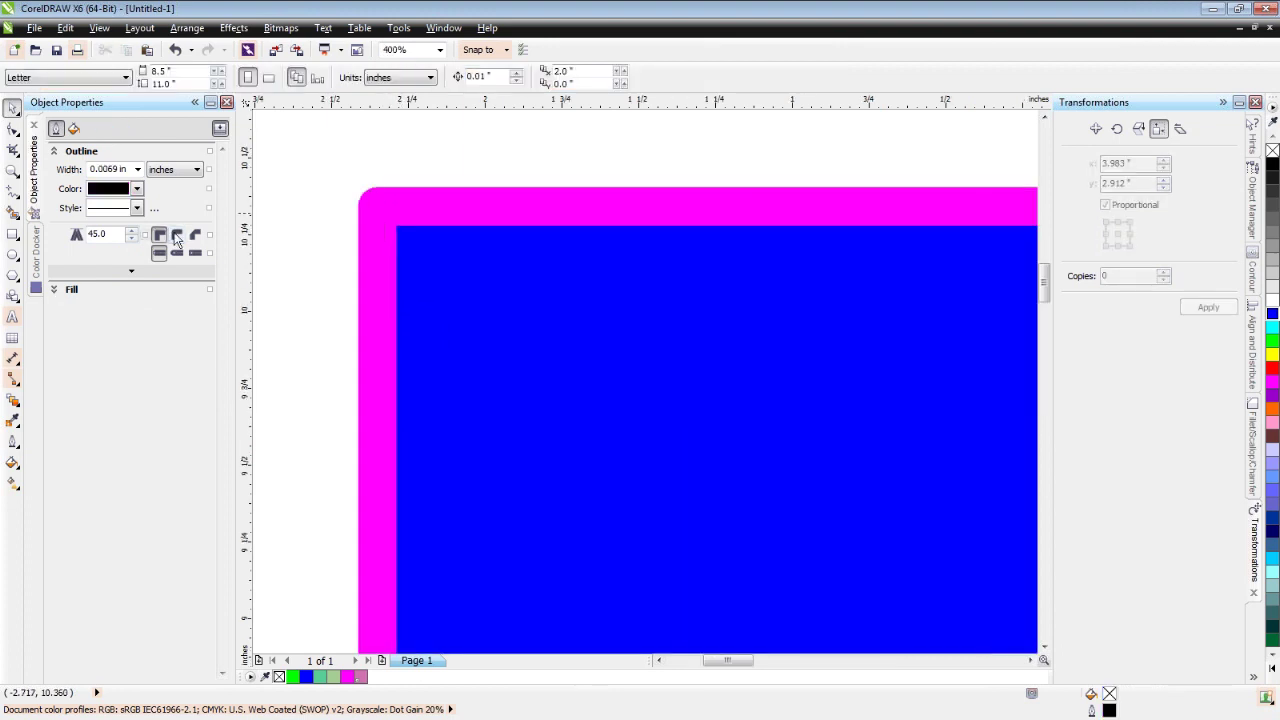
{"action": "left_click", "coordinate": [378, 203]}
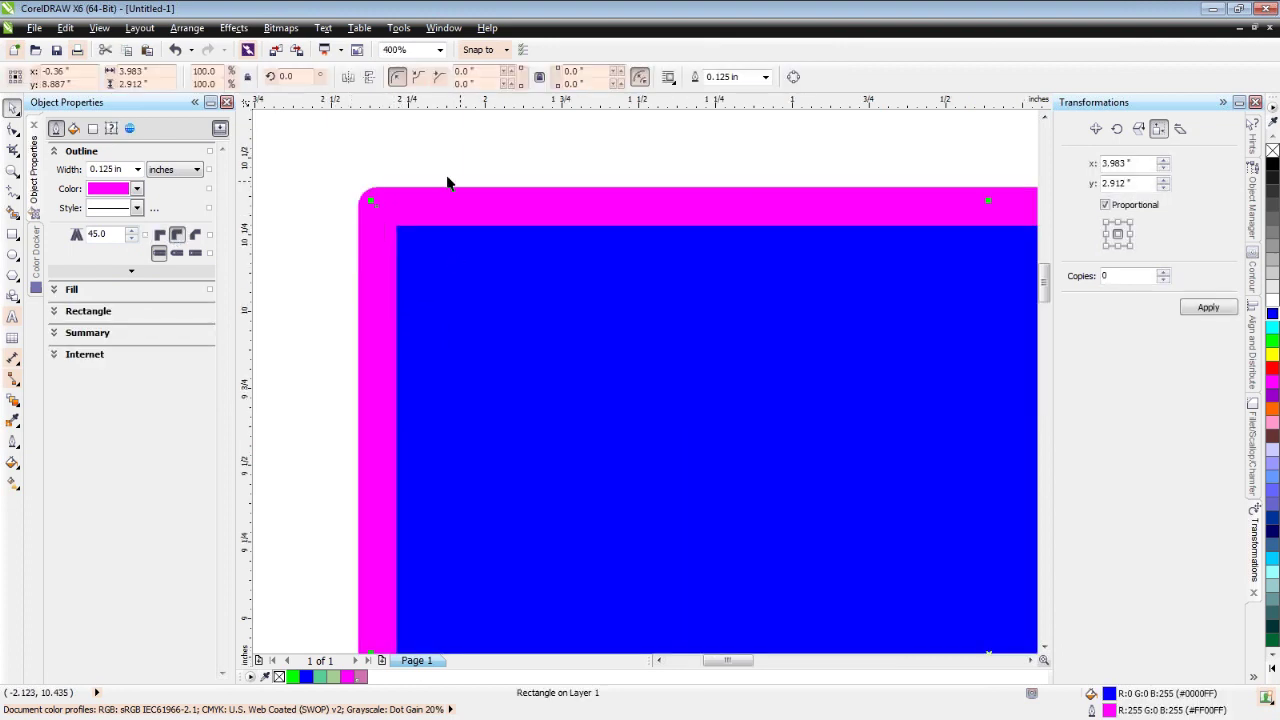
{"action": "scroll", "coordinate": [385, 170], "scroll_direction": "down", "scroll_amount": 1}
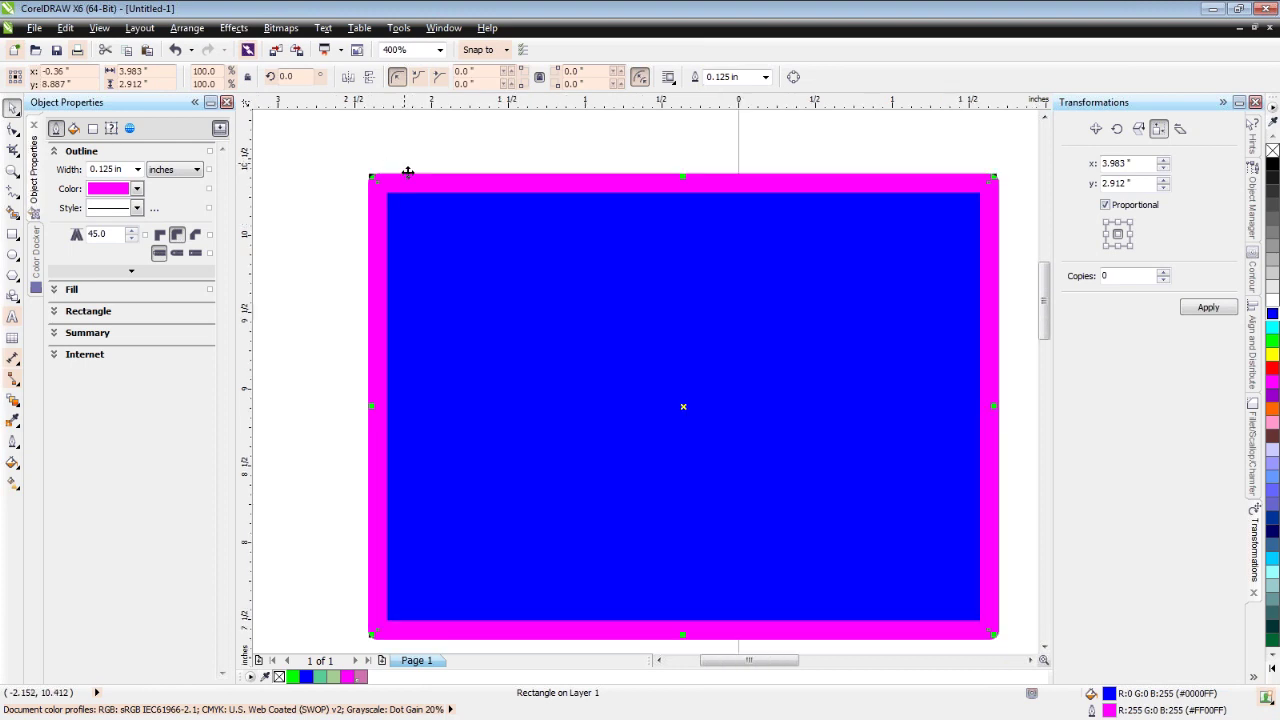
{"action": "scroll", "coordinate": [374, 197], "scroll_direction": "down", "scroll_amount": 1}
{"action": "left_click", "coordinate": [326, 206]}
{"action": "key", "text": "Tab"}
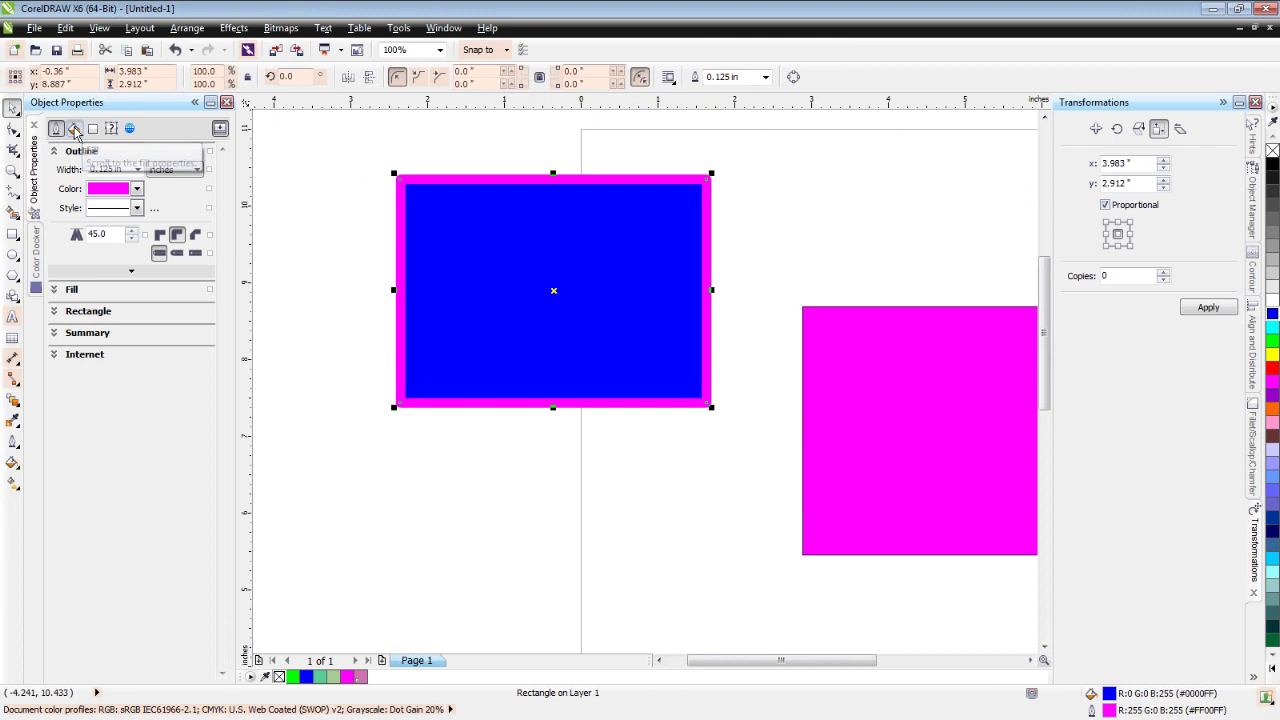
Show the rectangle's fill properties and compare them with the fill types offered by the Fill tool
{"action": "left_click", "coordinate": [75, 131]}
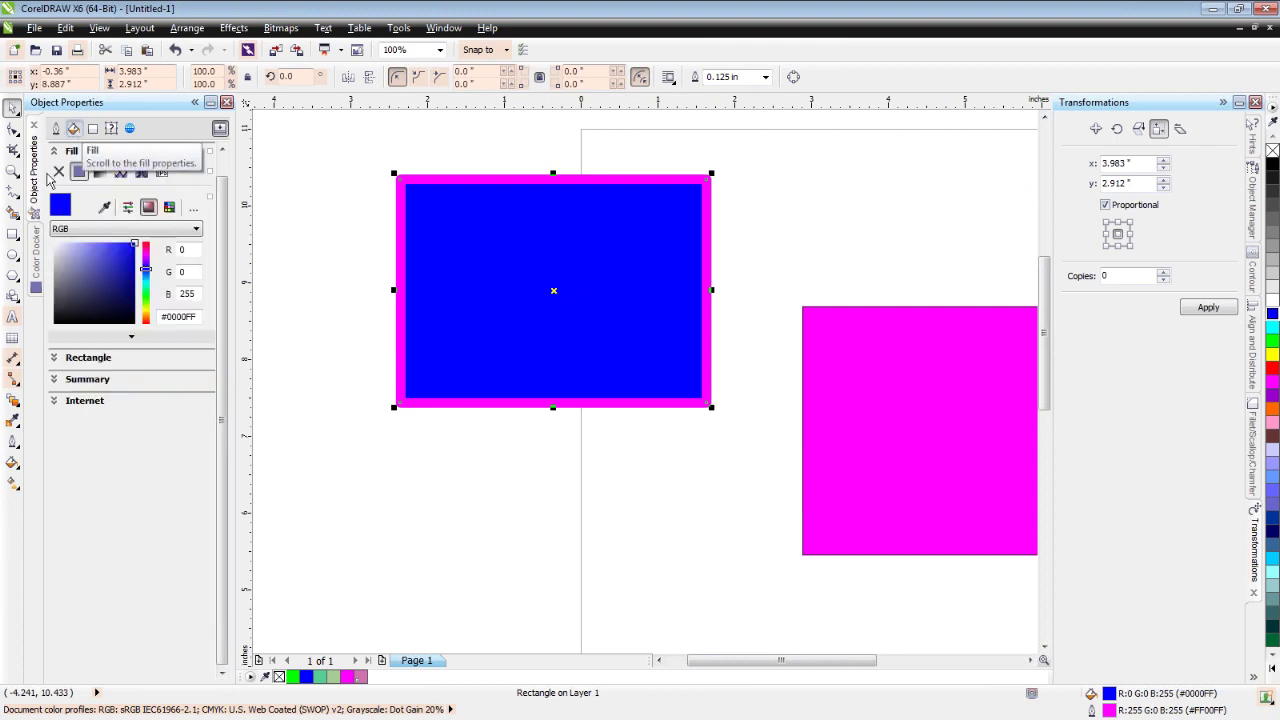
{"action": "left_click", "coordinate": [20, 468]}
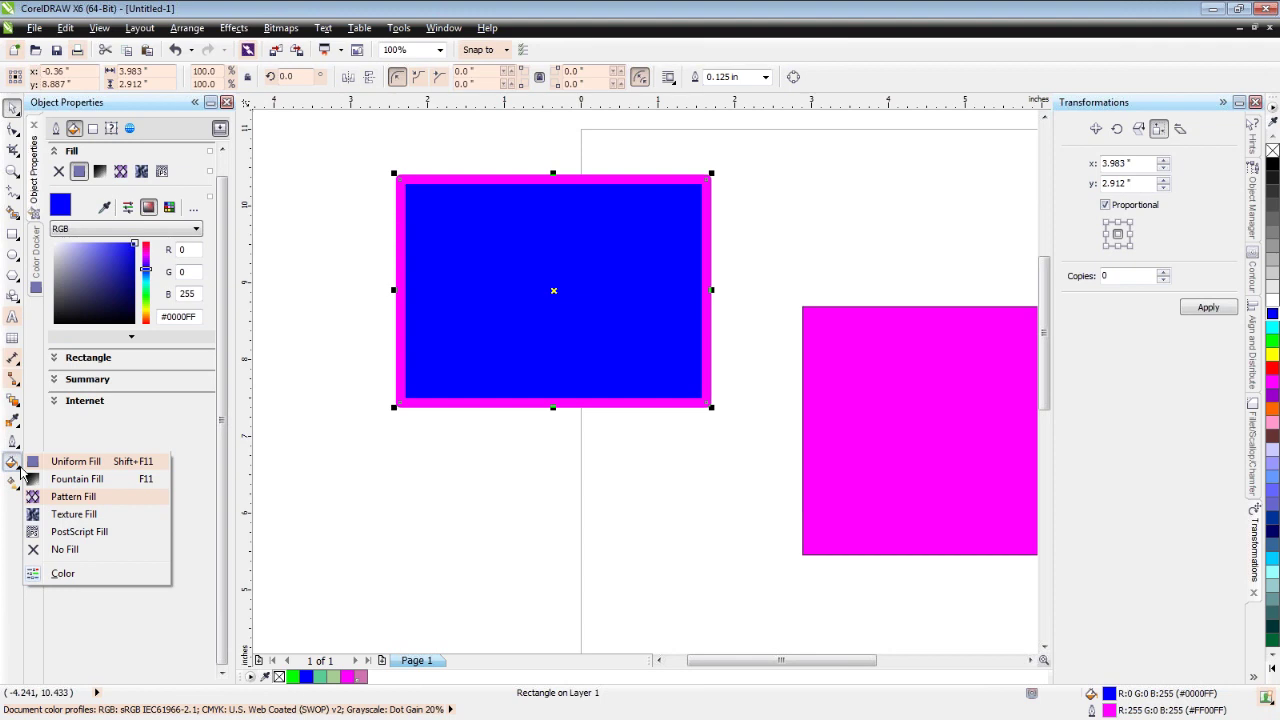
{"action": "left_click", "coordinate": [196, 443]}
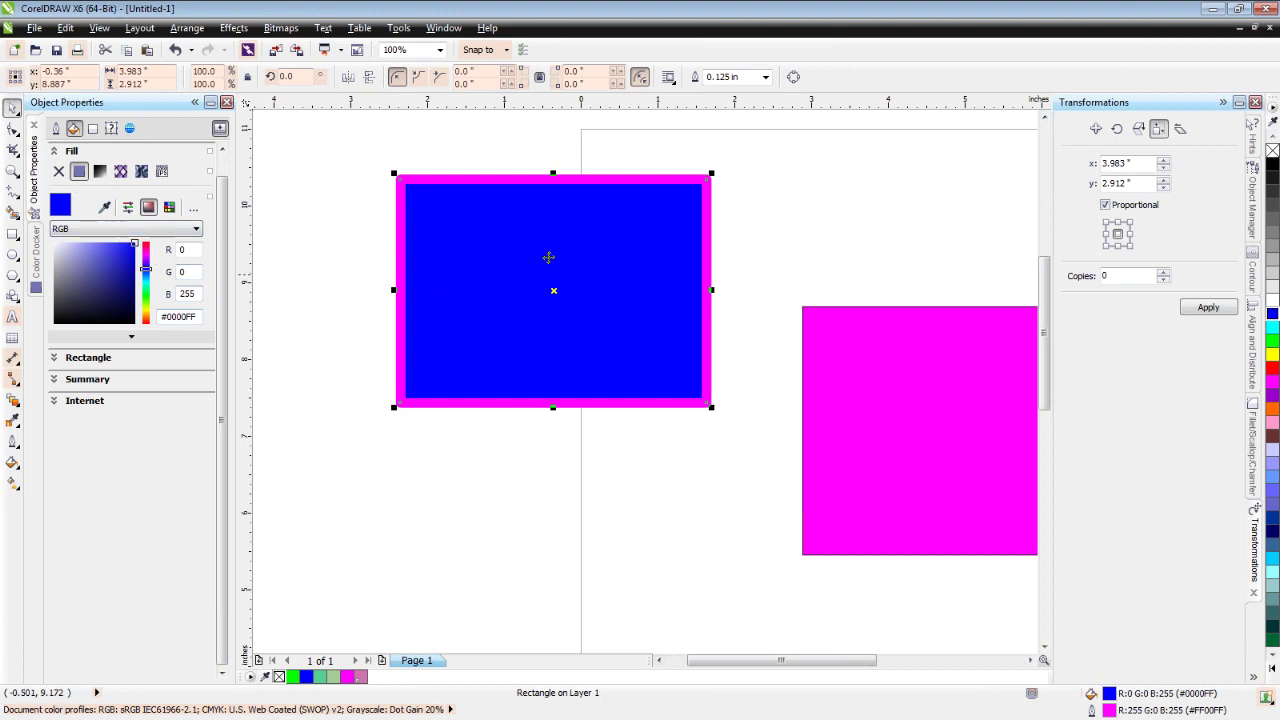
Apply a linear two-color fountain fill from blue to yellow to the rectangle
{"action": "left_click", "coordinate": [100, 172]}
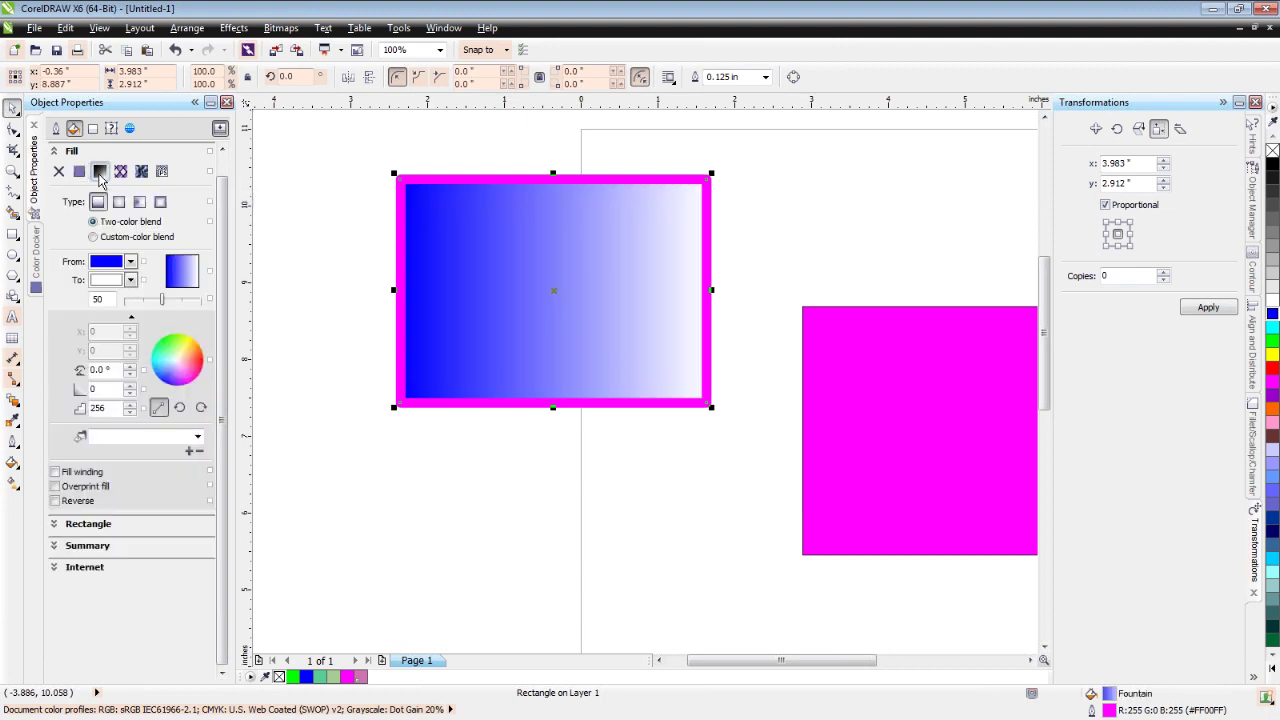
{"action": "left_click", "coordinate": [131, 288]}
{"action": "left_click", "coordinate": [123, 305]}
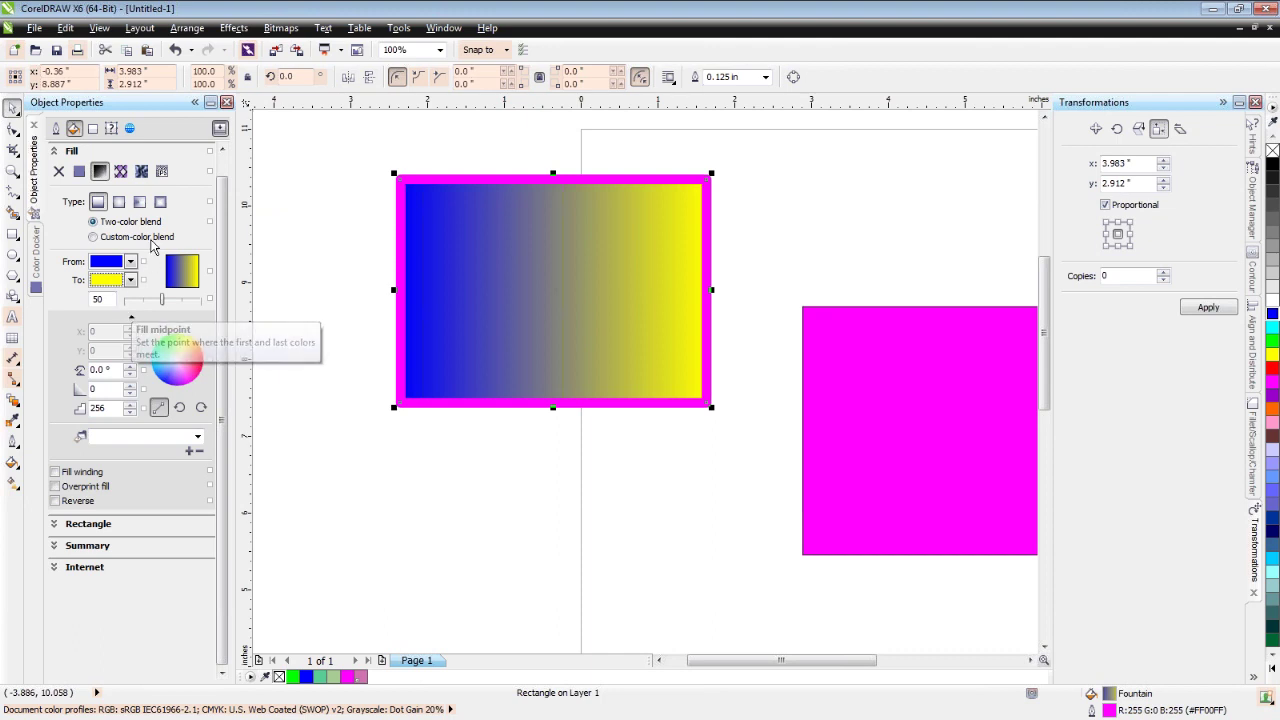
Try the radial, square and conical fountain fill types, offsetting the fill center to about X 21, Y -28
{"action": "left_click", "coordinate": [118, 202]}
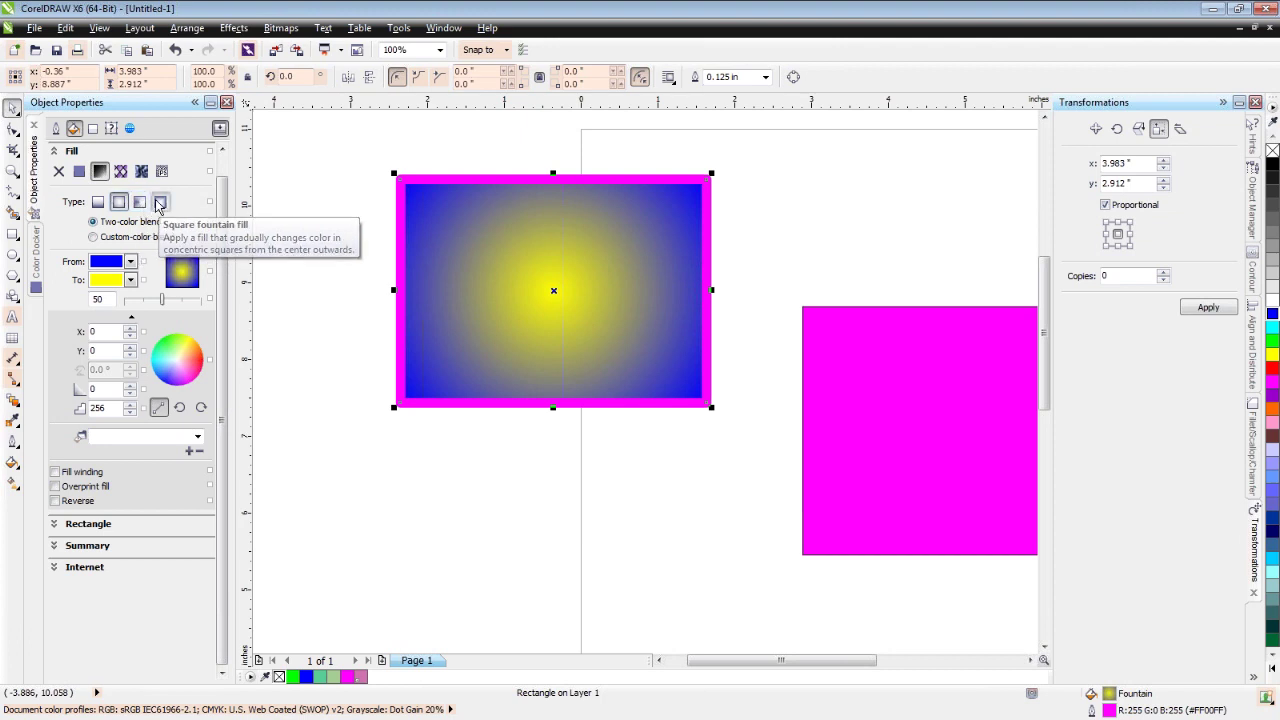
{"action": "left_click", "coordinate": [159, 202]}
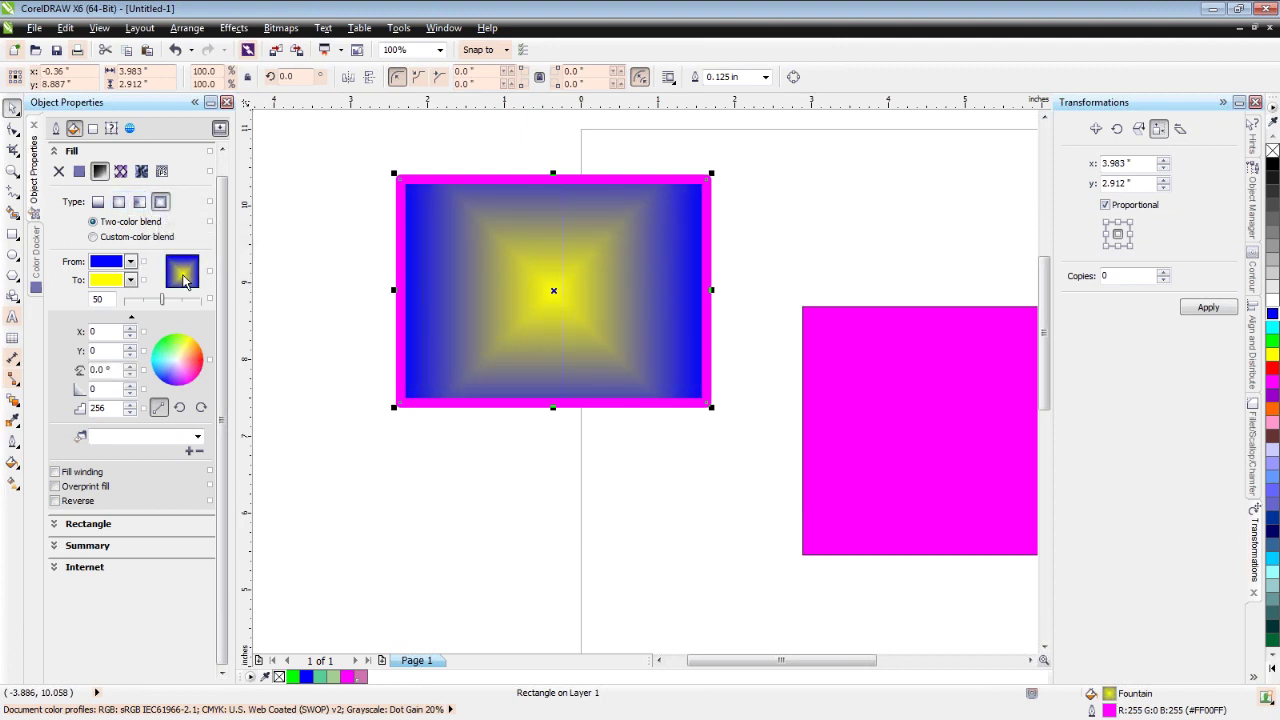
{"action": "left_click_drag", "start_coordinate": [185, 289], "coordinate": [192, 287]}
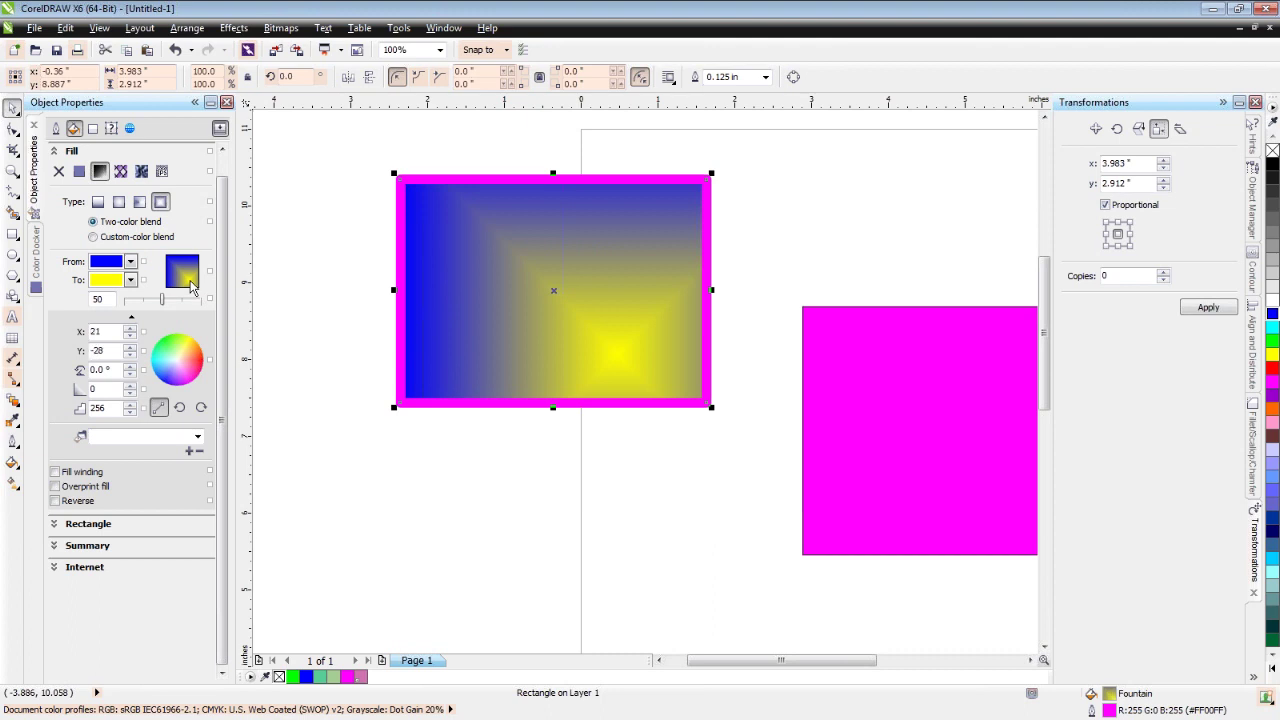
{"action": "left_click", "coordinate": [138, 203]}
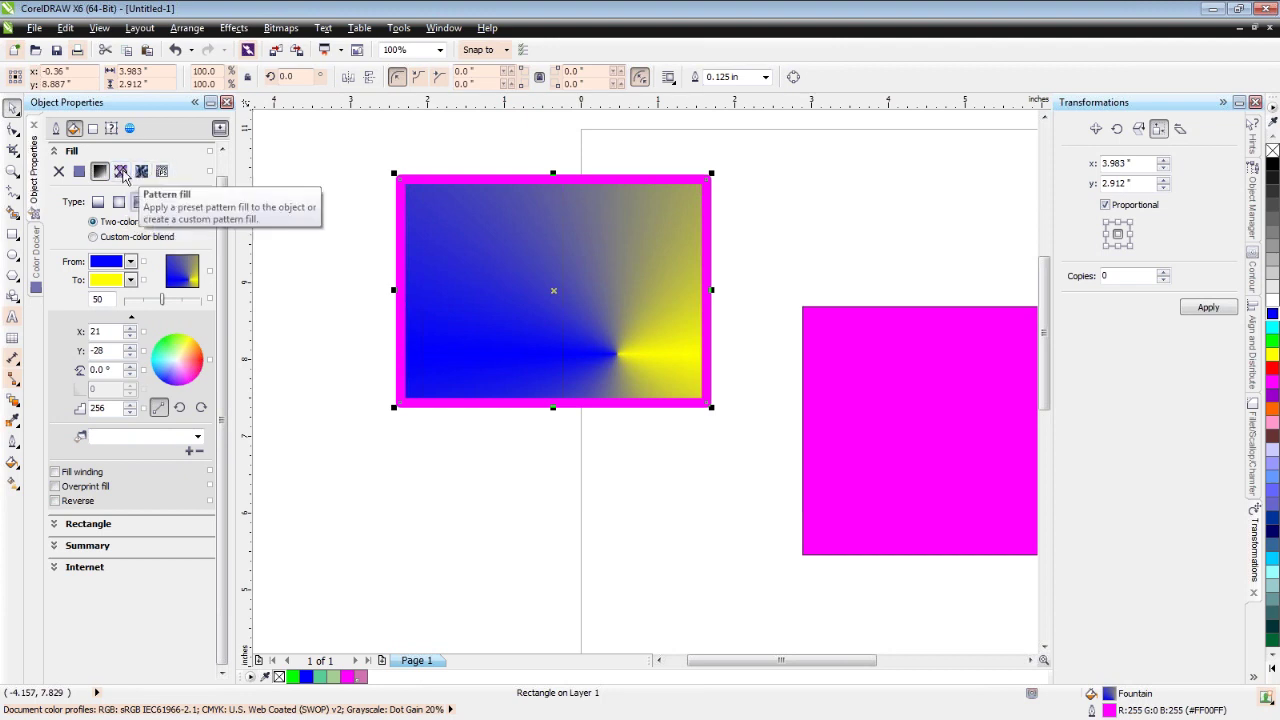
Apply a full color pattern fill to the rectangle and browse the Corel Content patterns without downloading one
{"action": "left_click", "coordinate": [121, 172]}
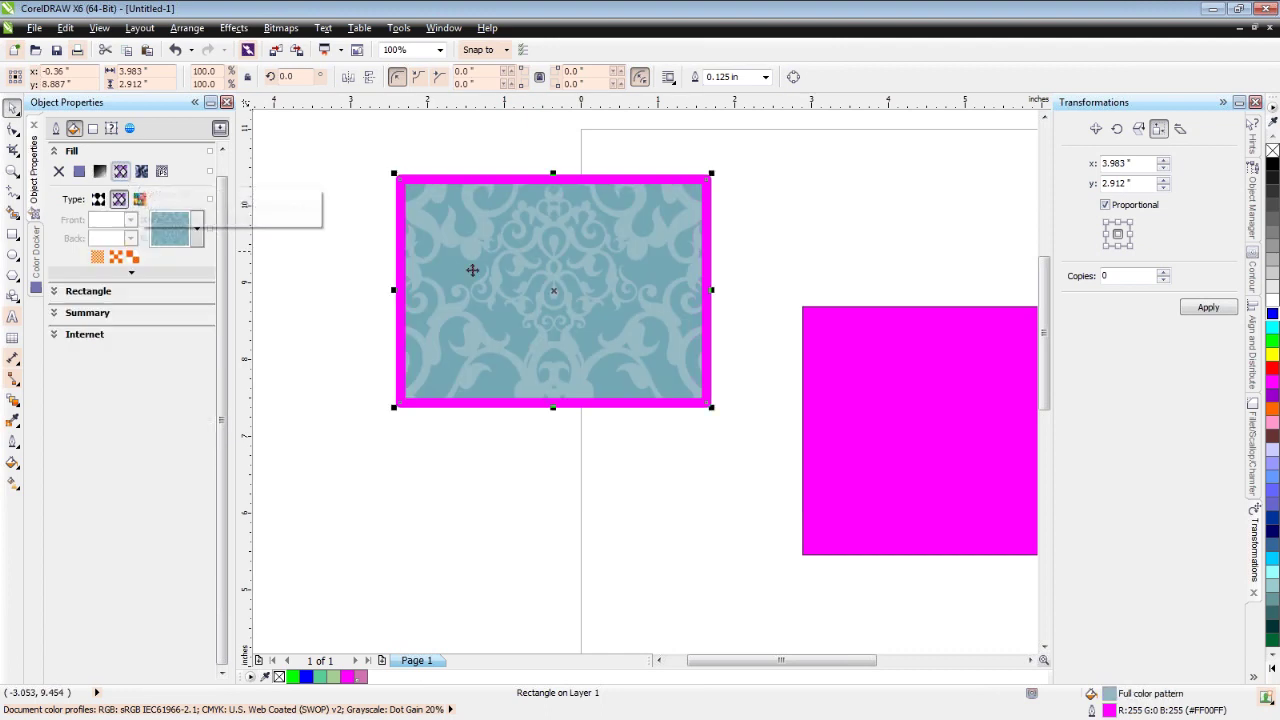
{"action": "left_click", "coordinate": [199, 235]}
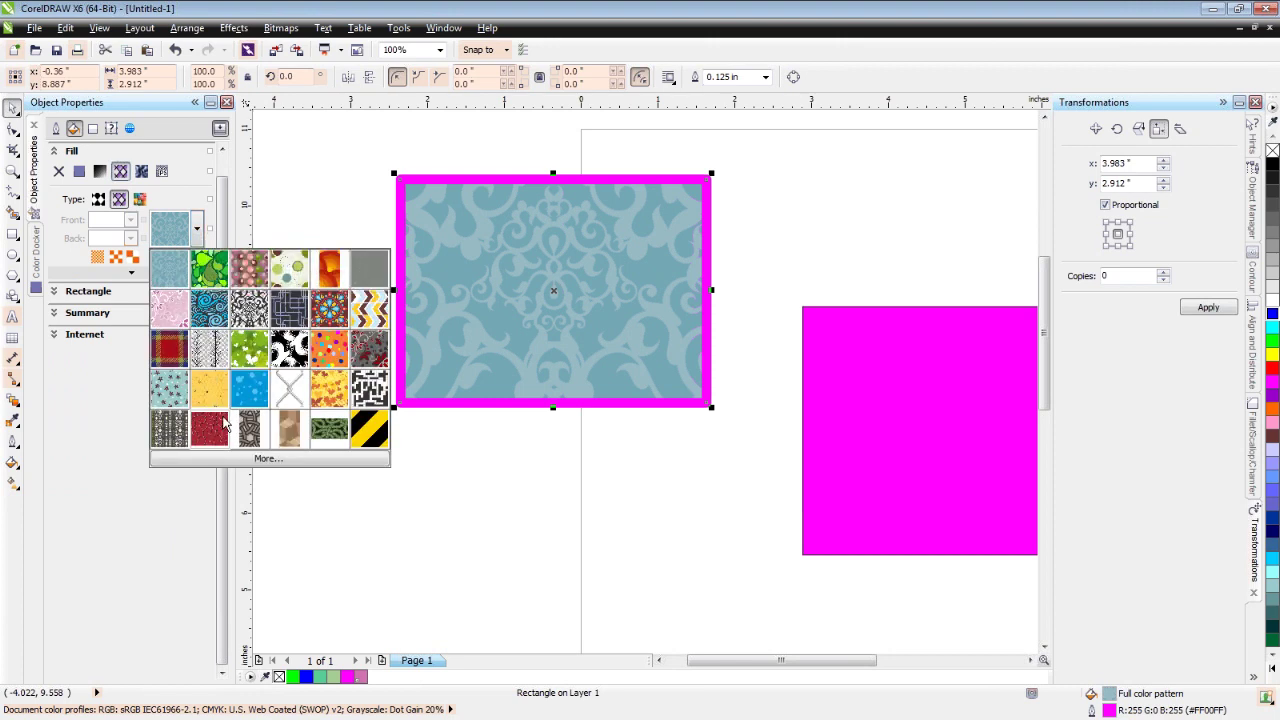
{"action": "left_click", "coordinate": [253, 461]}
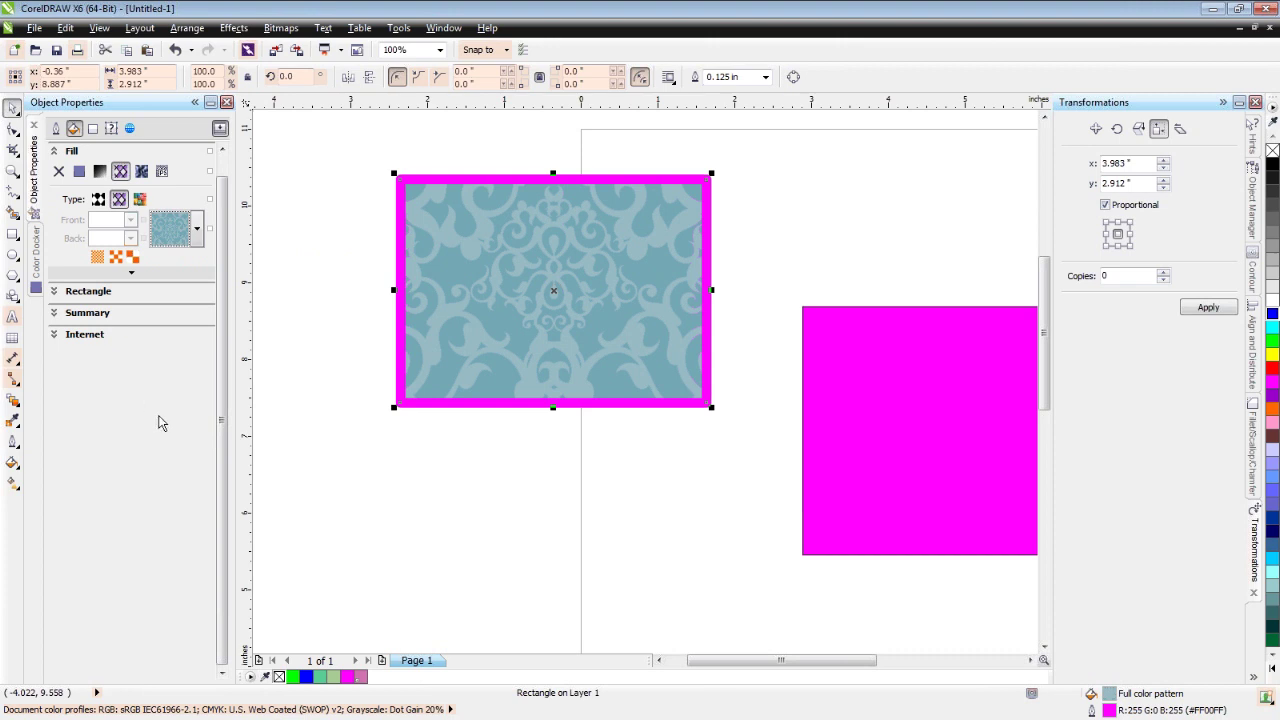
{"action": "left_click", "coordinate": [146, 222]}
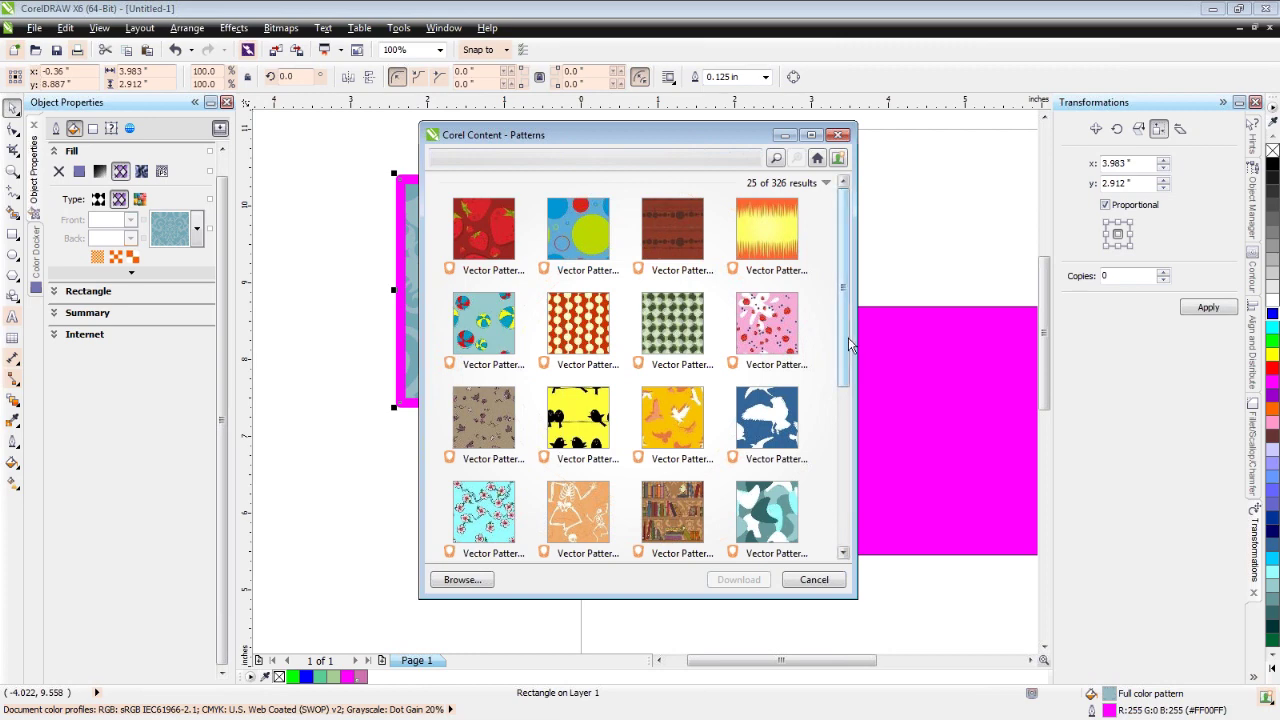
{"action": "left_click_drag", "start_coordinate": [848, 344], "coordinate": [840, 530]}
{"action": "left_click", "coordinate": [814, 580]}
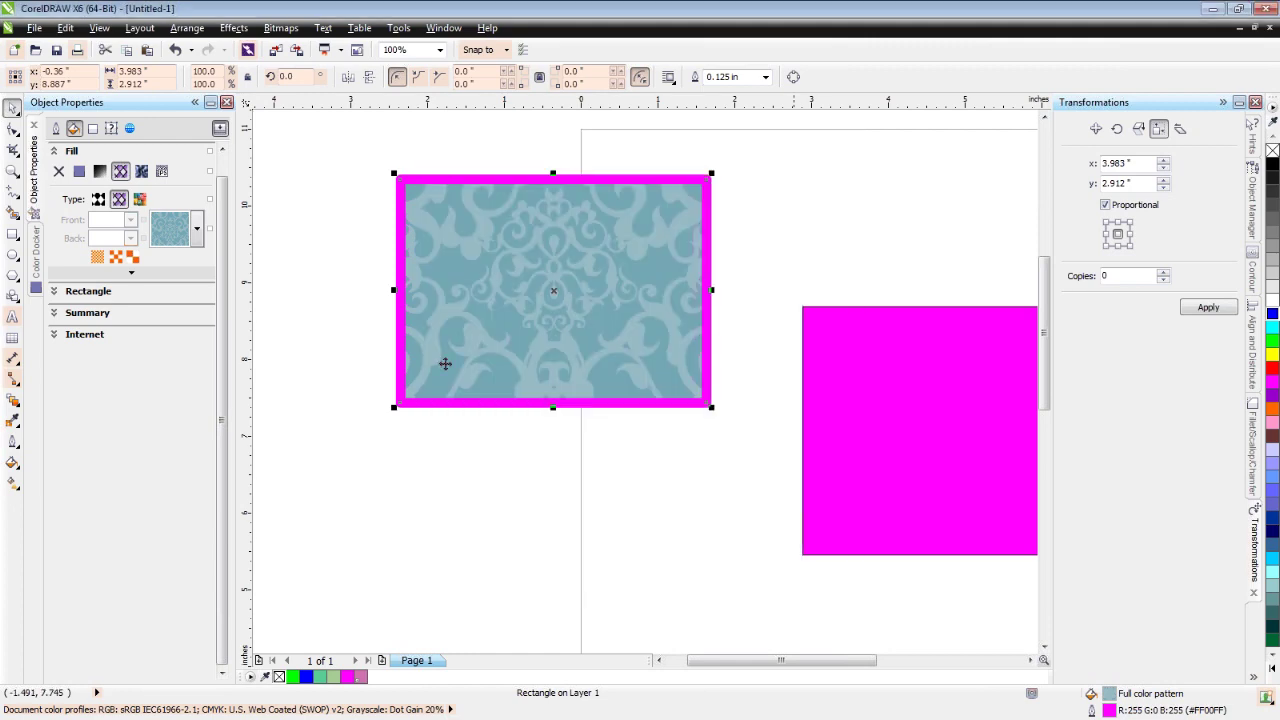
Expand the pattern fill options and set the tile width and height to 0.5 inches each
{"action": "left_click", "coordinate": [131, 272]}
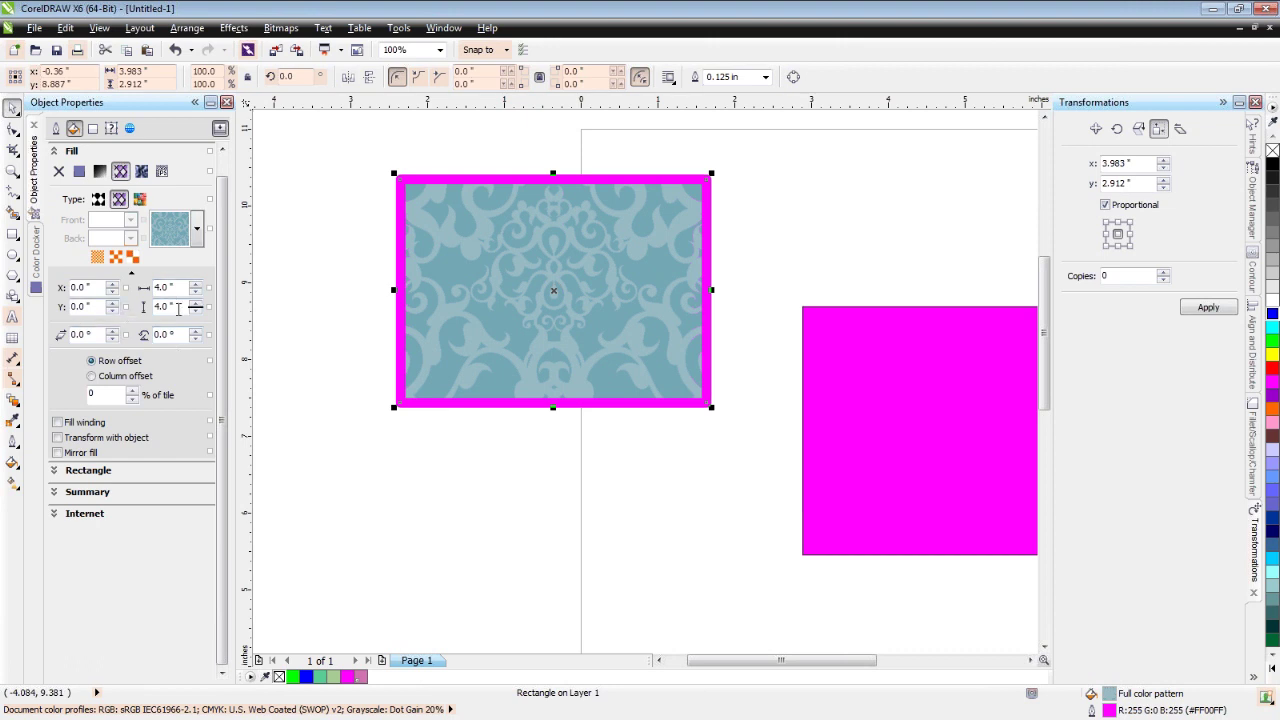
{"action": "double_click", "coordinate": [165, 287]}
{"action": "type", "text": ".5"}
{"action": "key", "text": "Return"}
{"action": "double_click", "coordinate": [165, 306]}
{"action": "type", "text": ".5"}
{"action": "key", "text": "Return"}
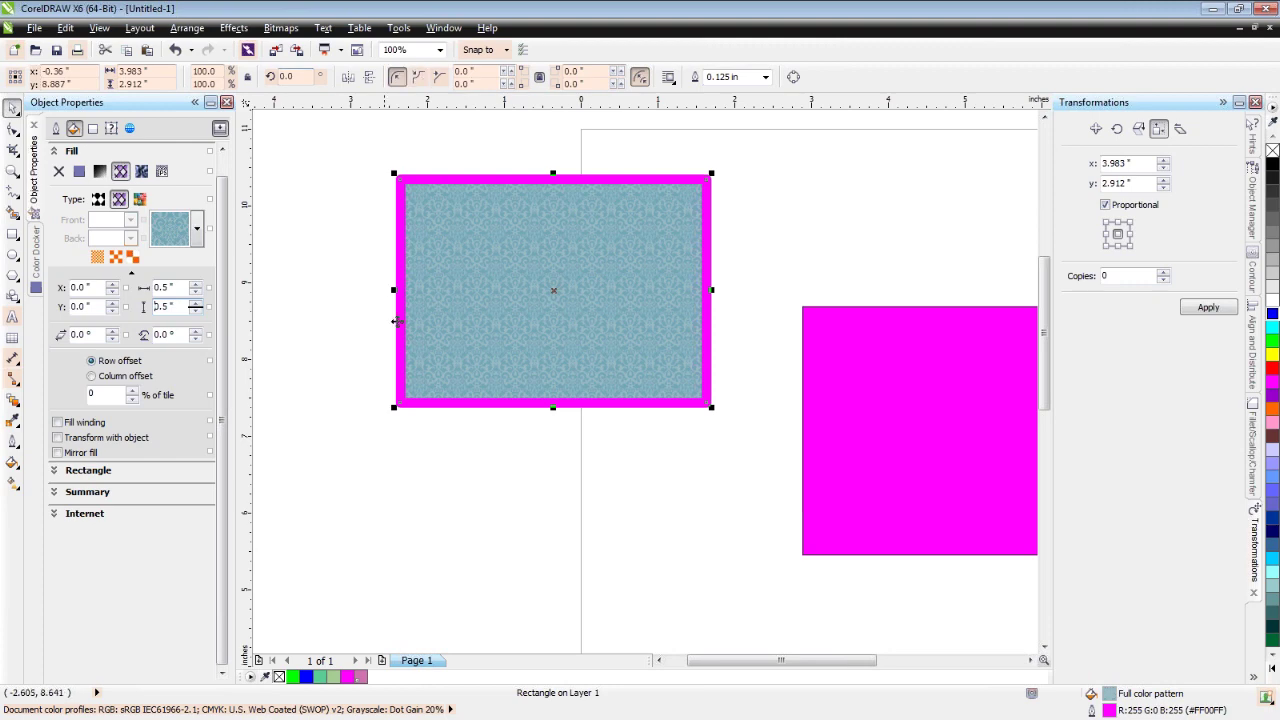
Move the patterned rectangle onto the page, centered at about x 2.11, y 9.00 inches, and recolor it with a blue fill and black outline
{"action": "left_click", "coordinate": [323, 382]}
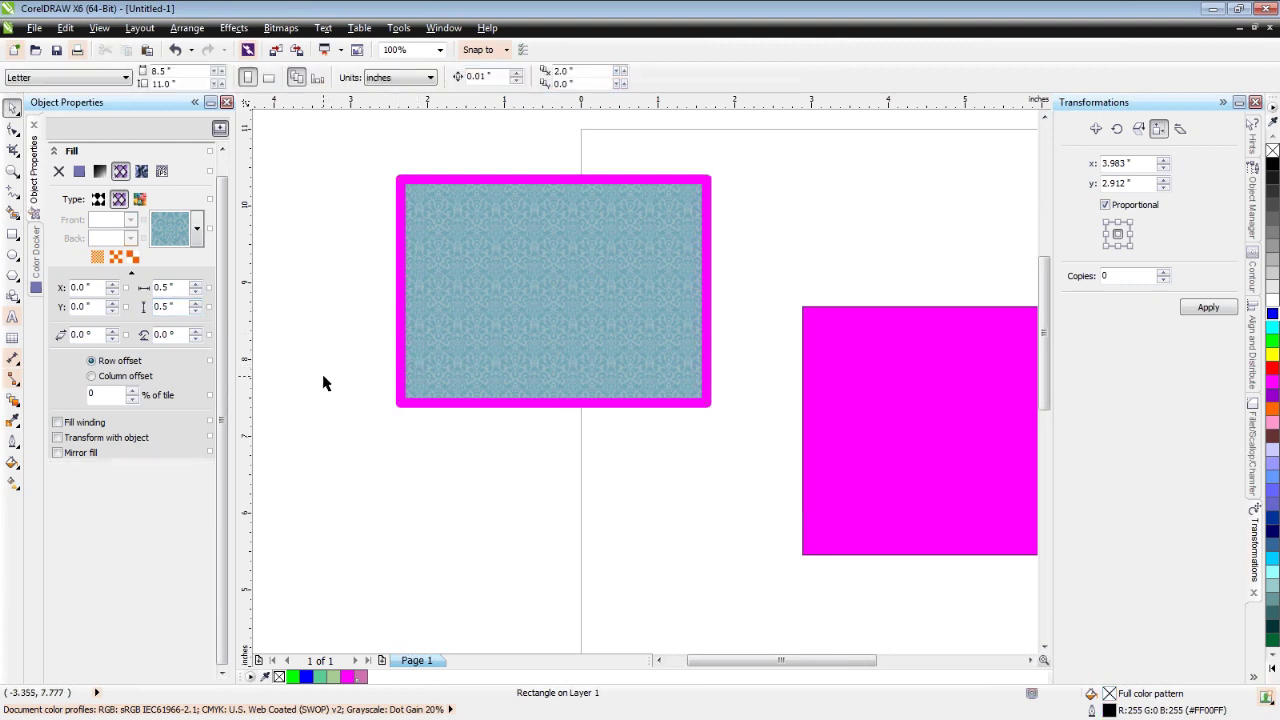
{"action": "left_click_drag", "start_coordinate": [588, 268], "coordinate": [780, 241]}
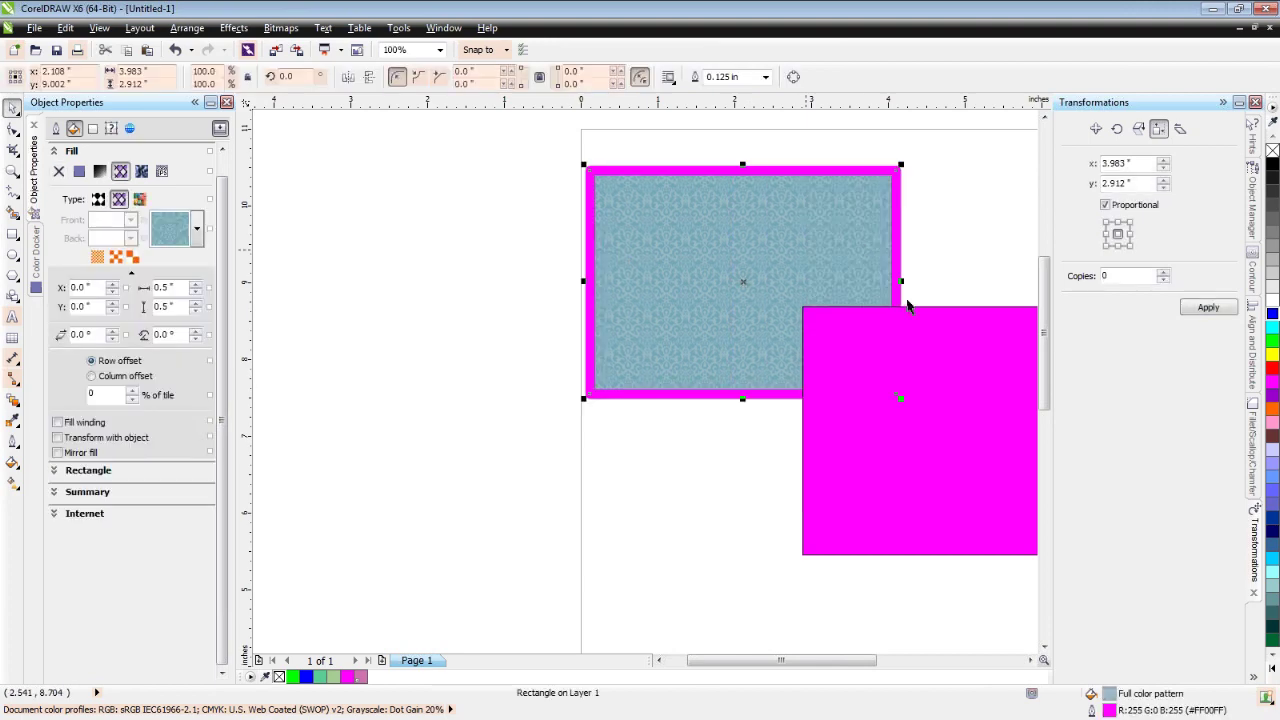
{"action": "left_click", "coordinate": [1272, 316]}
{"action": "right_click", "coordinate": [1272, 164]}
{"action": "left_click", "coordinate": [958, 233]}
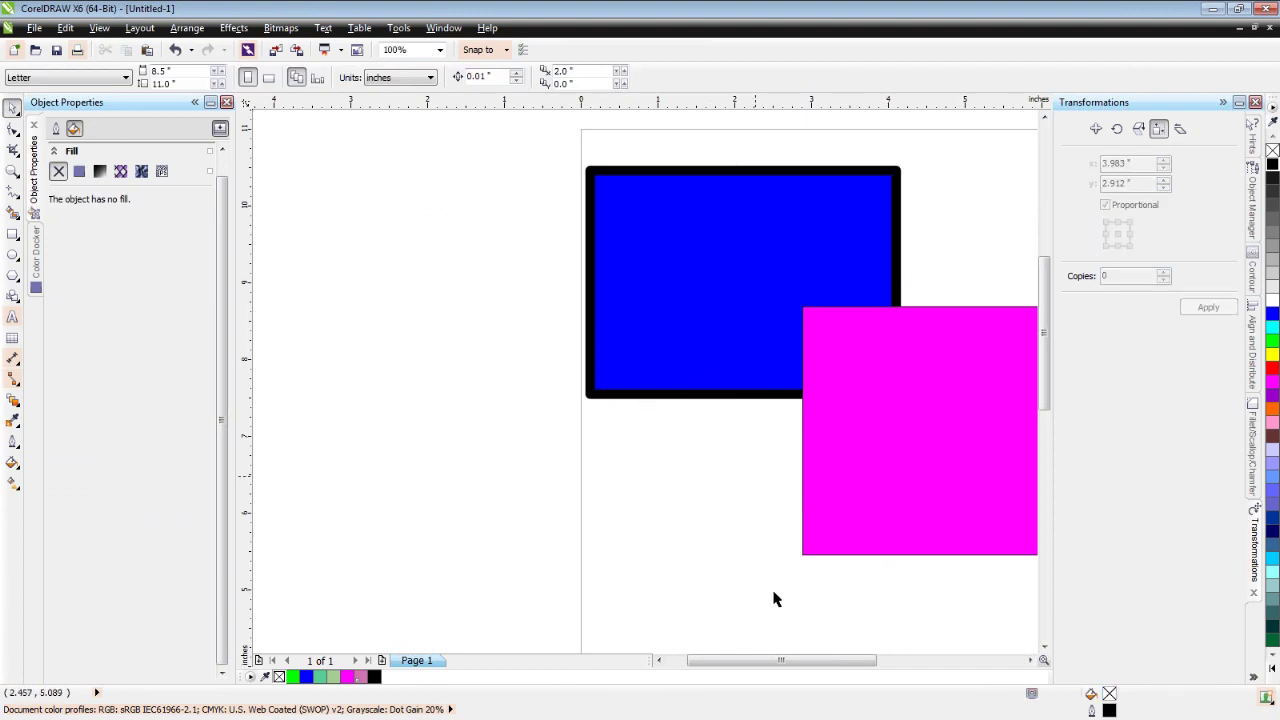
Review the available view options and zoom the drawing to fit both rectangles in the window
{"action": "left_click_drag", "start_coordinate": [777, 661], "coordinate": [804, 660]}
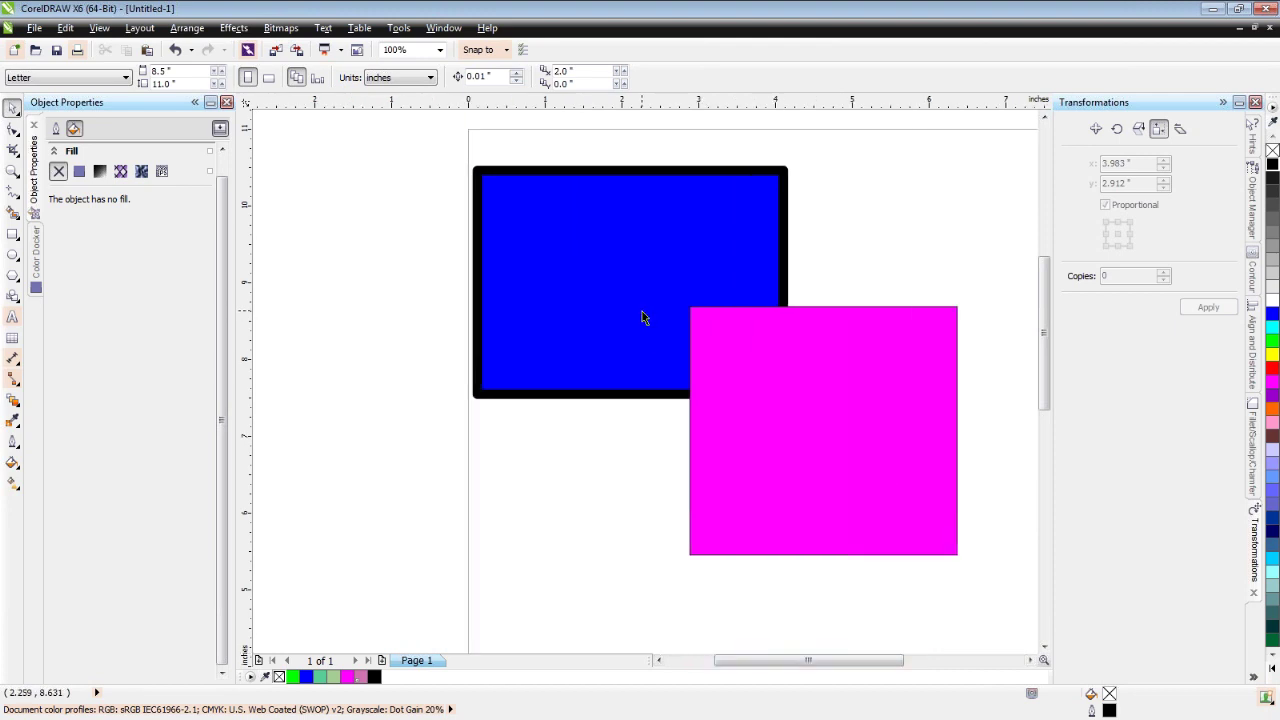
{"action": "scroll", "coordinate": [642, 316], "scroll_direction": "down", "scroll_amount": 2}
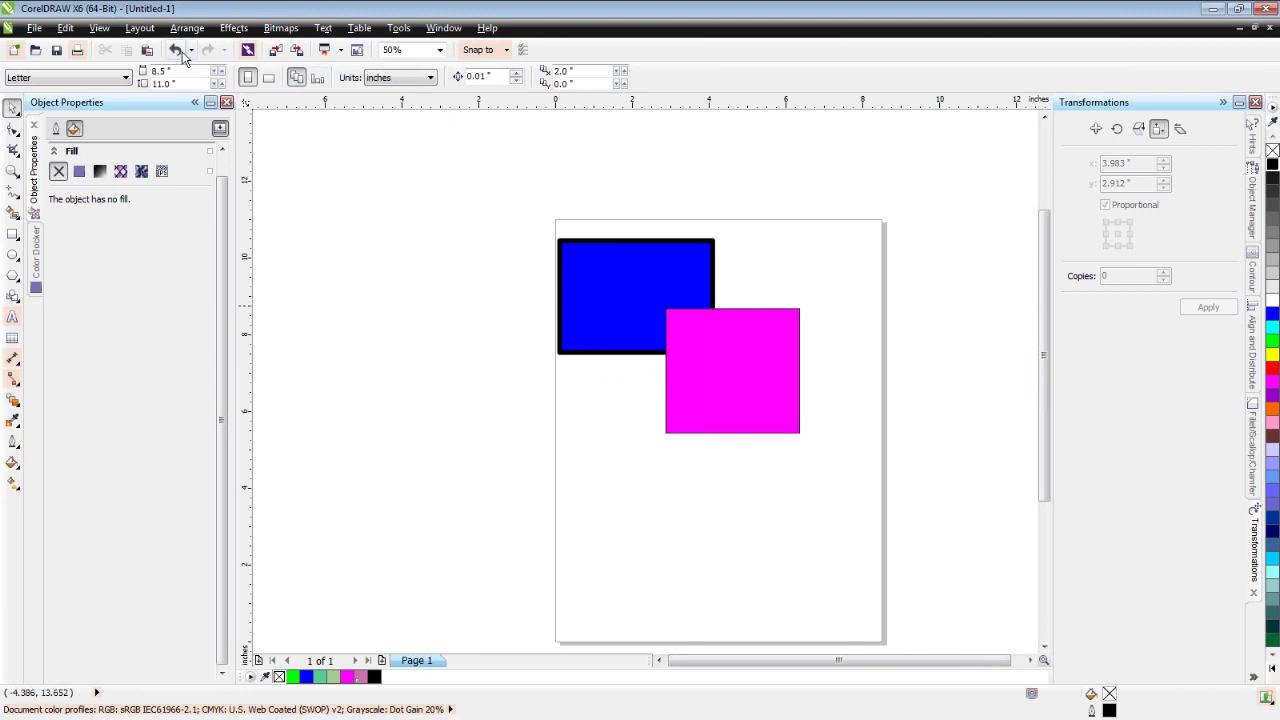
{"action": "left_click", "coordinate": [99, 28]}
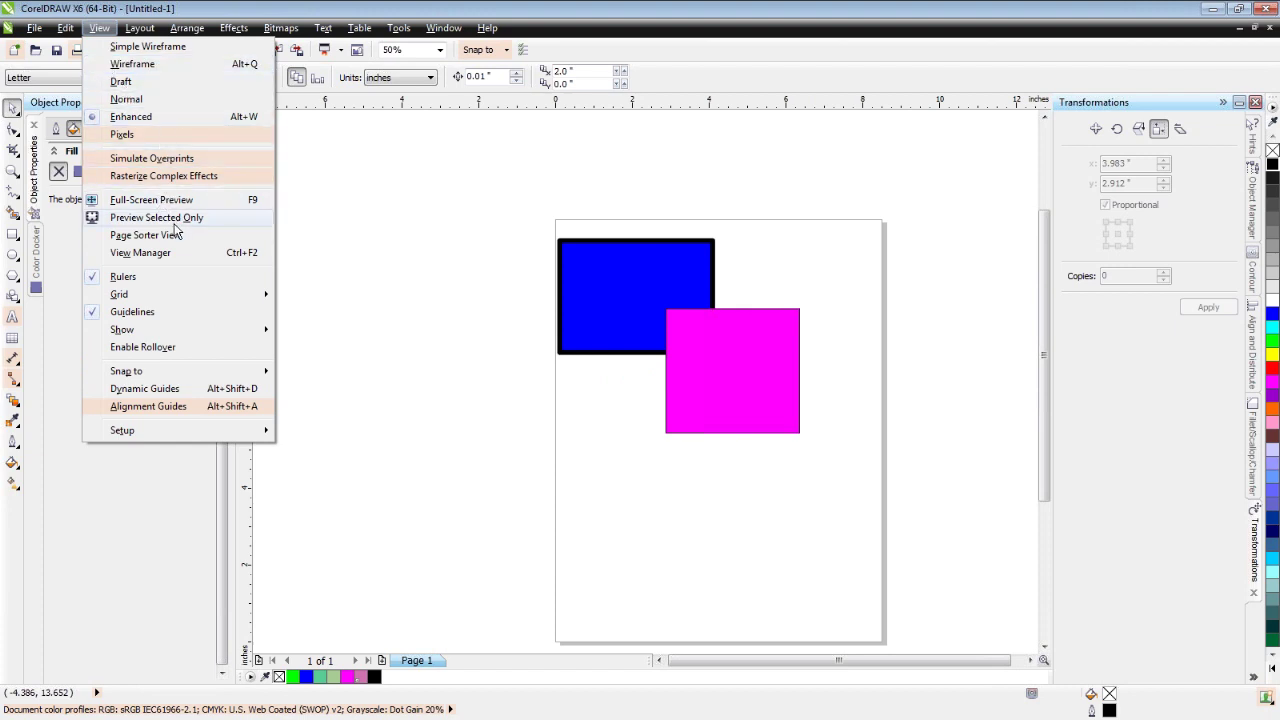
{"action": "left_click", "coordinate": [308, 270]}
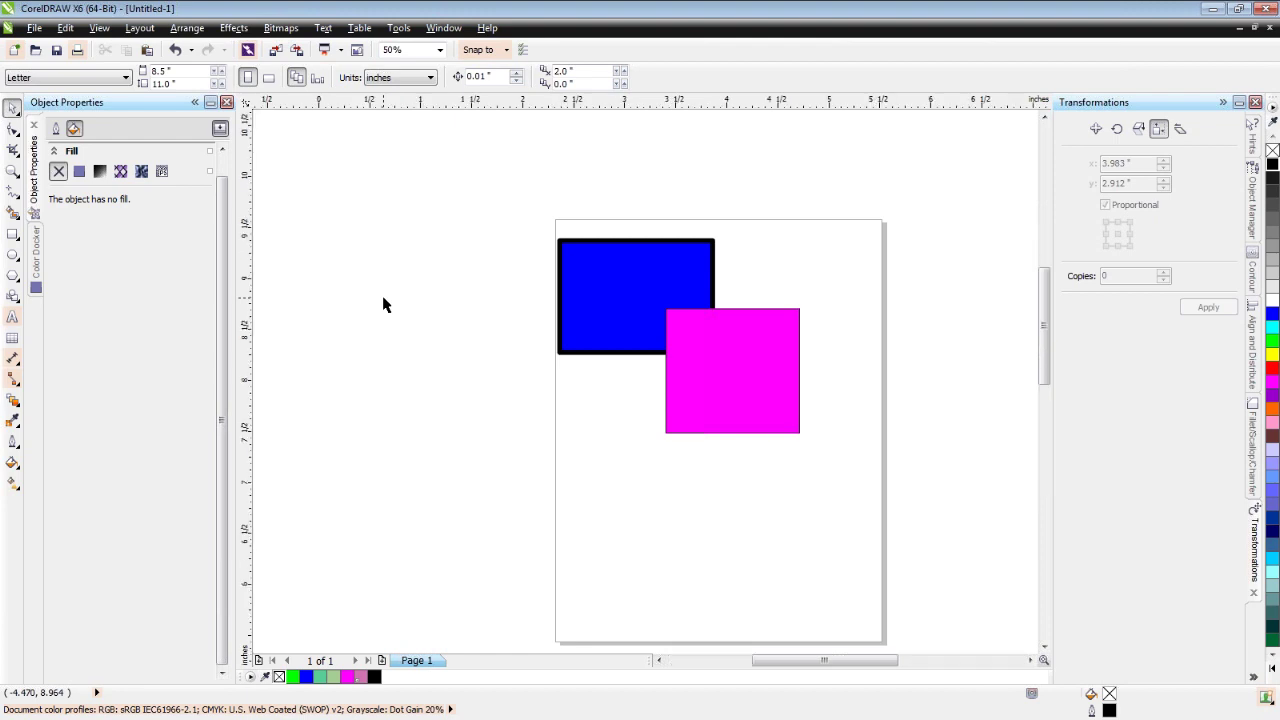
{"action": "key", "text": "F4"}
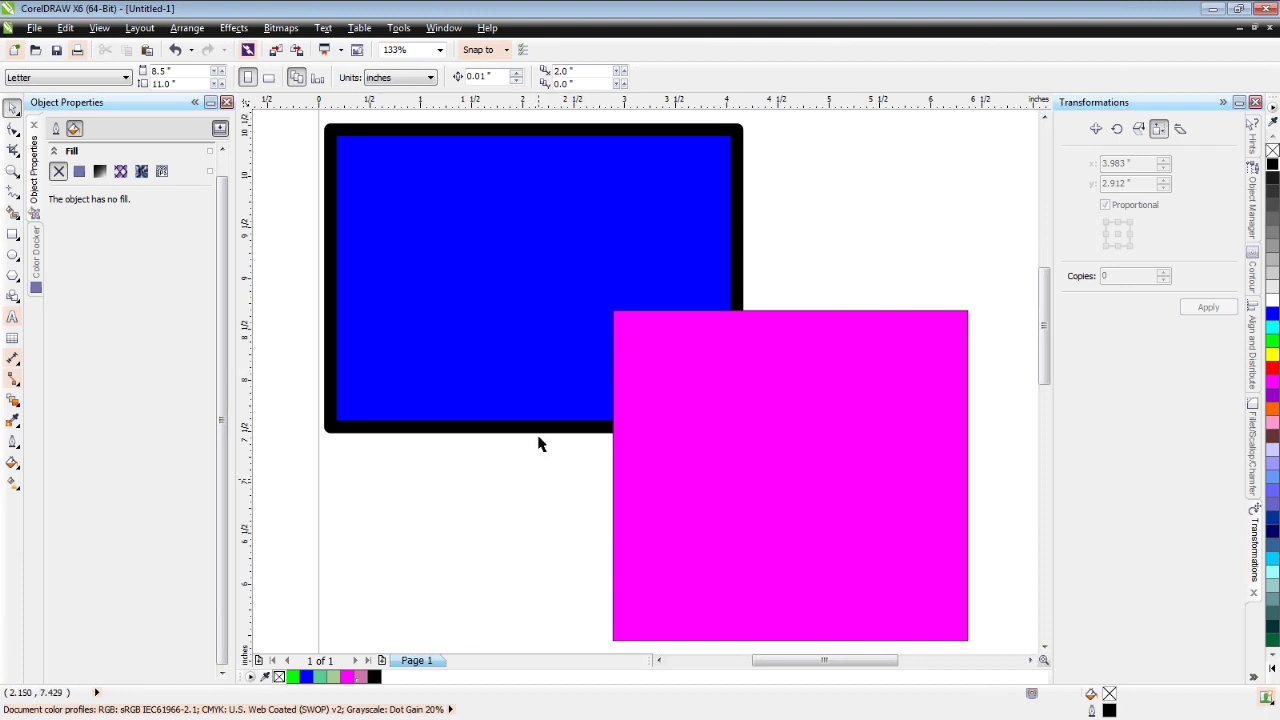
{"action": "scroll", "coordinate": [538, 444], "scroll_direction": "down", "scroll_amount": 2}
{"action": "scroll", "coordinate": [543, 441], "scroll_direction": "down", "scroll_amount": 6}
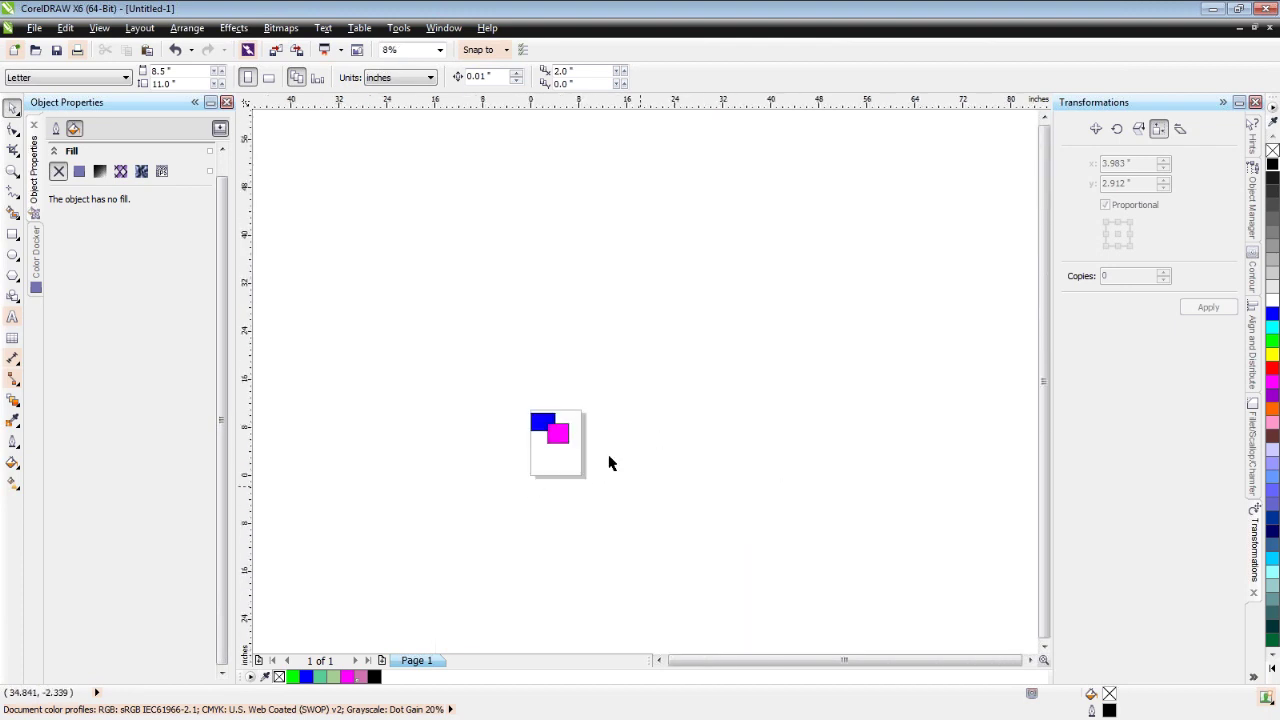
{"action": "key", "text": "F4"}
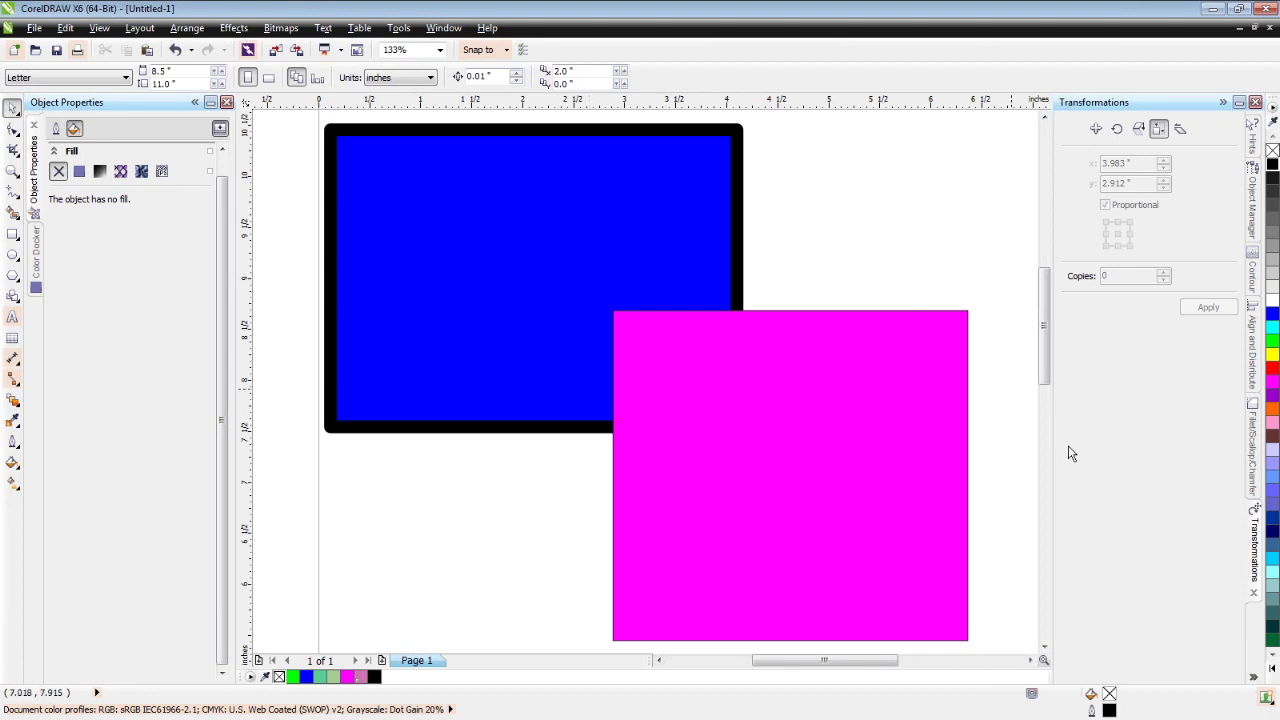
Show the Color Palette Manager docker
{"action": "left_click", "coordinate": [1254, 677]}
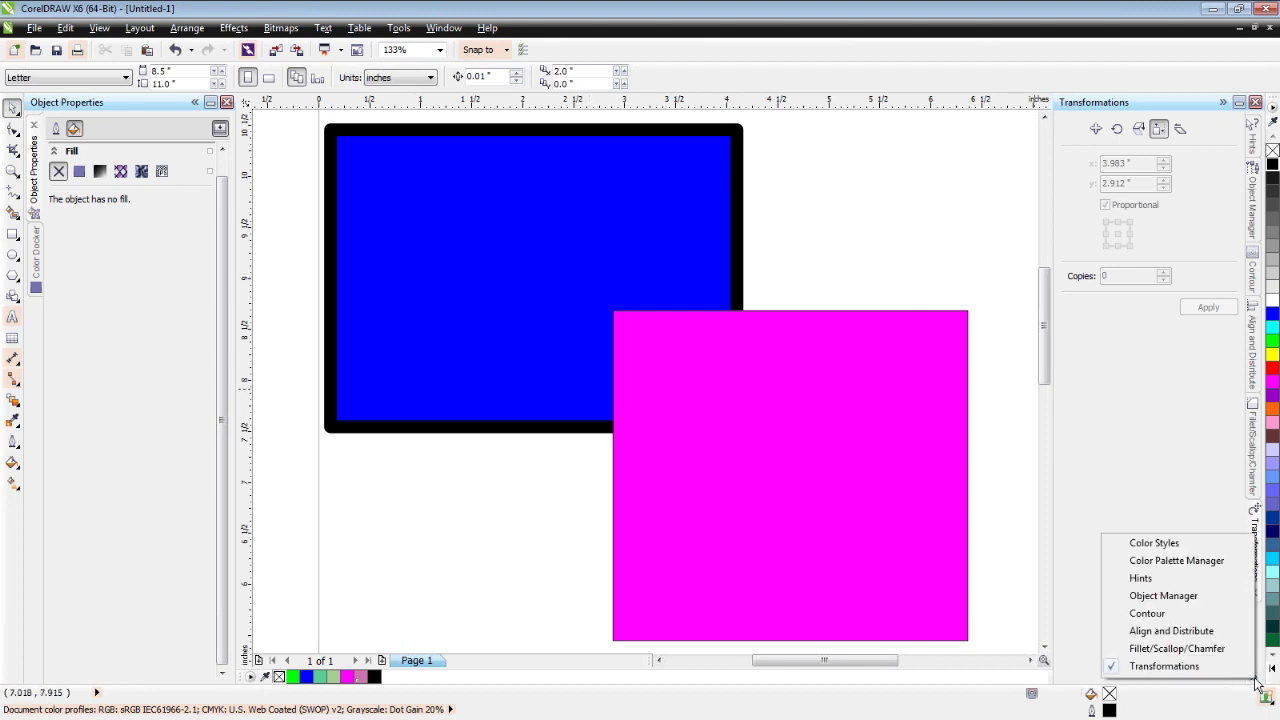
{"action": "left_click", "coordinate": [1195, 566]}
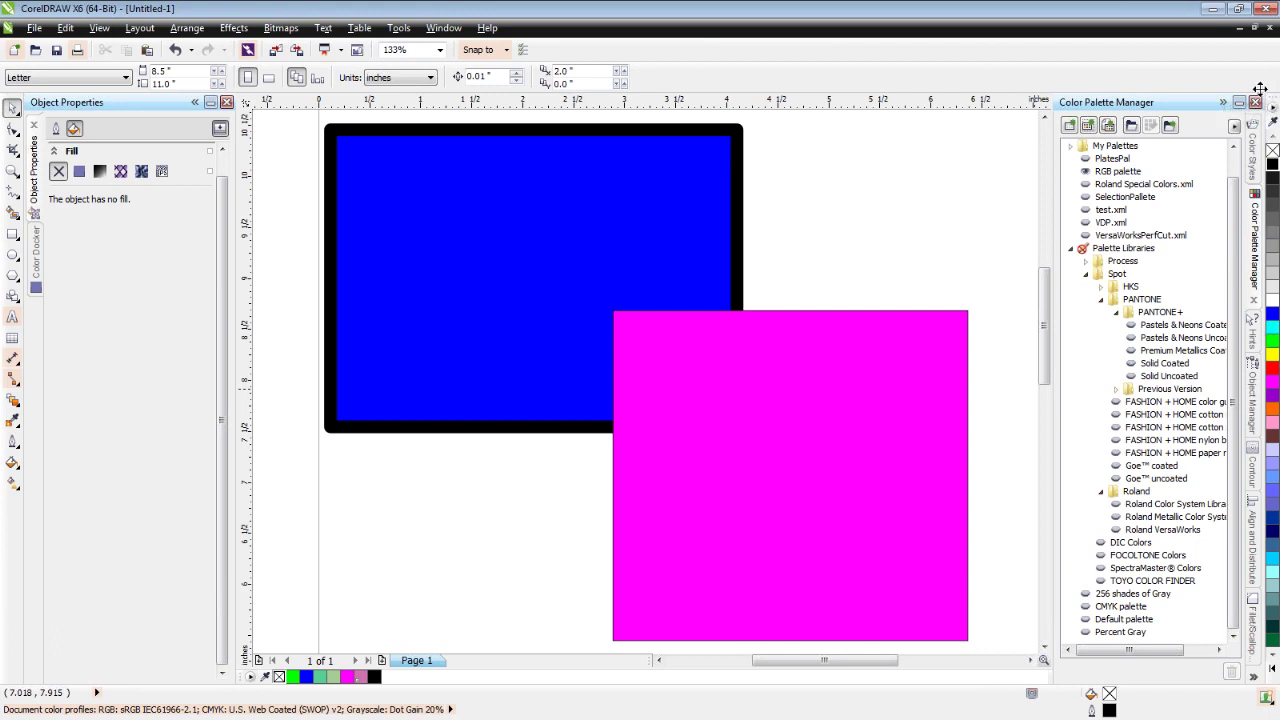
Try docking the RGB palette horizontally above the menu bar and return it to its vertical dock
{"action": "left_click_drag", "start_coordinate": [1243, 82], "coordinate": [1191, 68]}
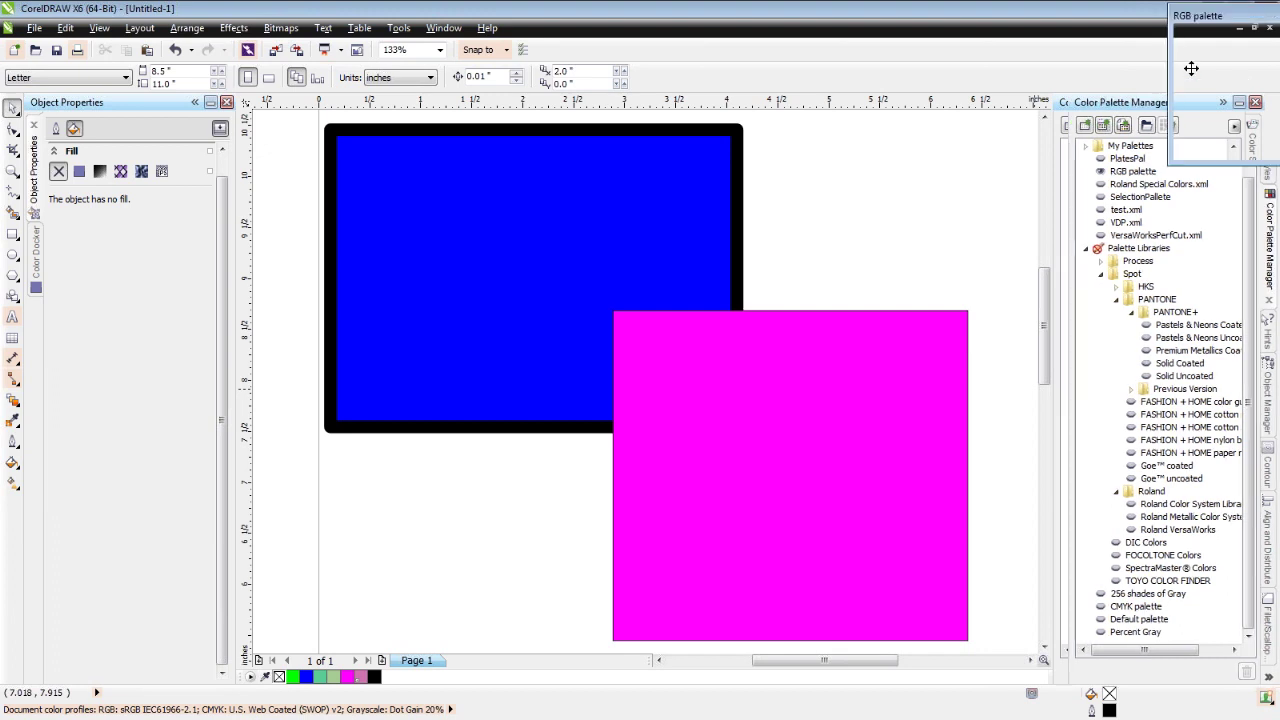
{"action": "left_click_drag", "start_coordinate": [1191, 68], "coordinate": [1191, 30]}
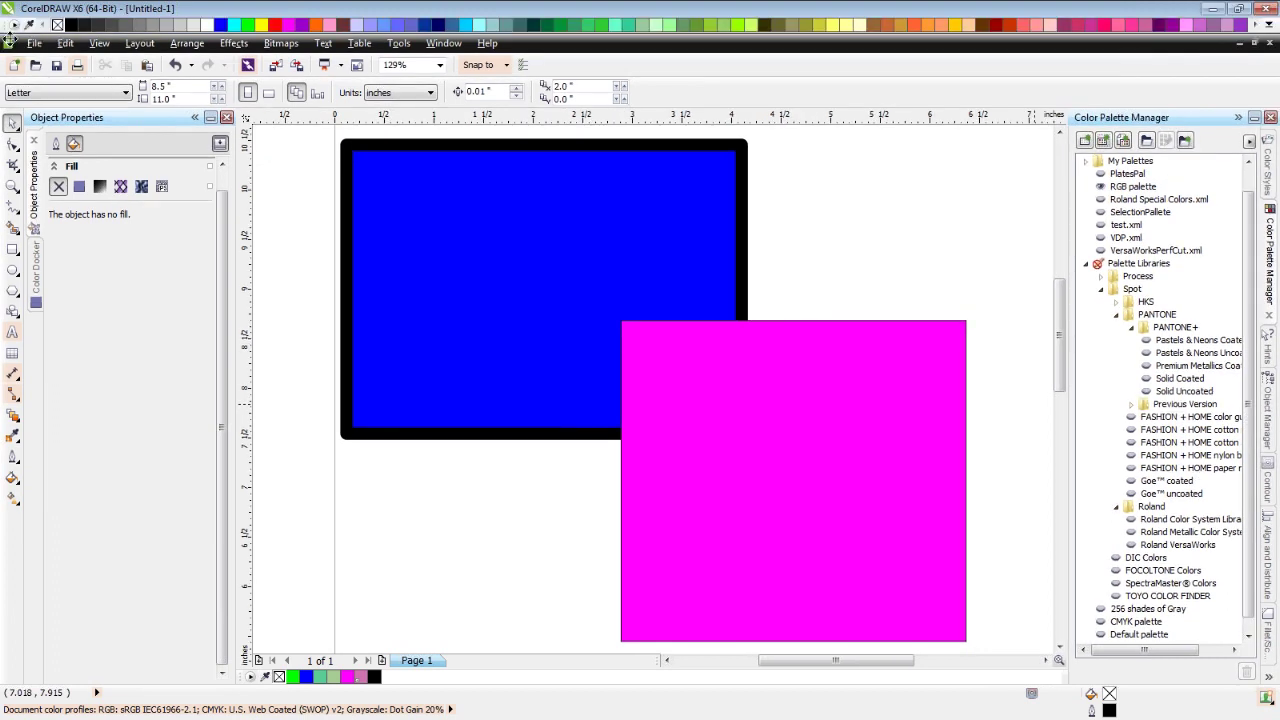
{"action": "left_click_drag", "start_coordinate": [9, 39], "coordinate": [15, 57]}
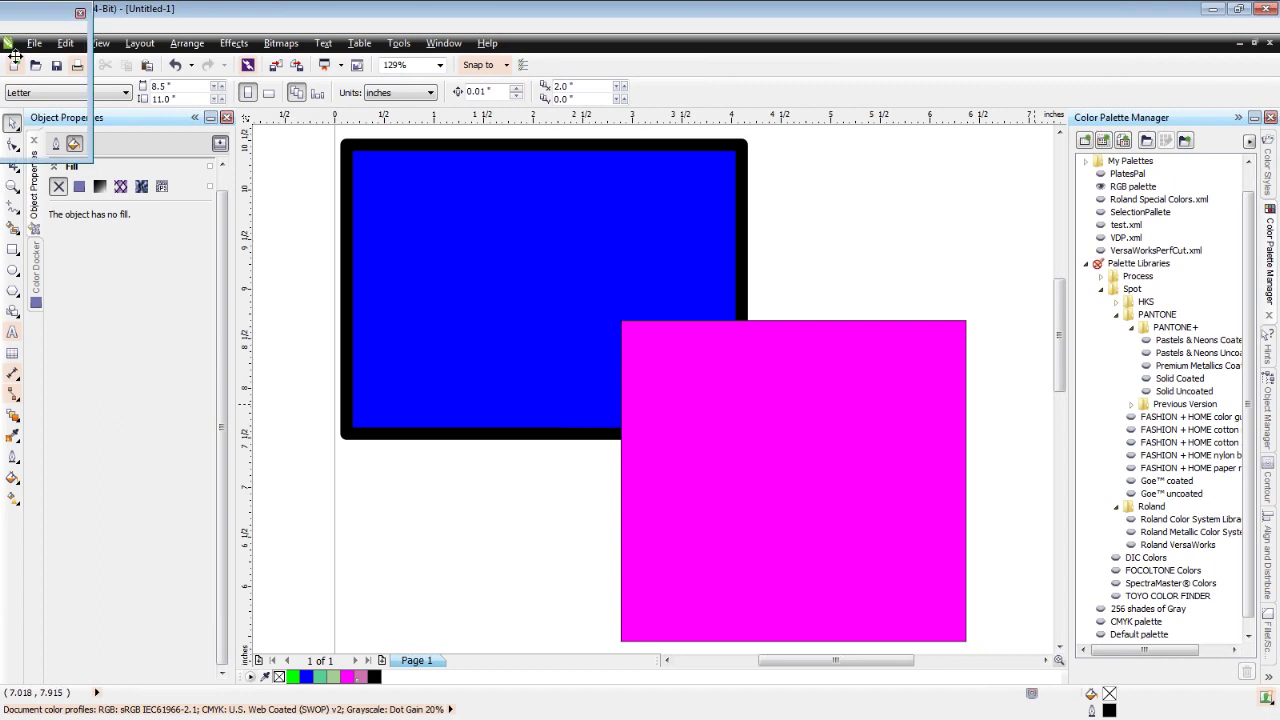
{"action": "left_click_drag", "start_coordinate": [15, 57], "coordinate": [1272, 318]}
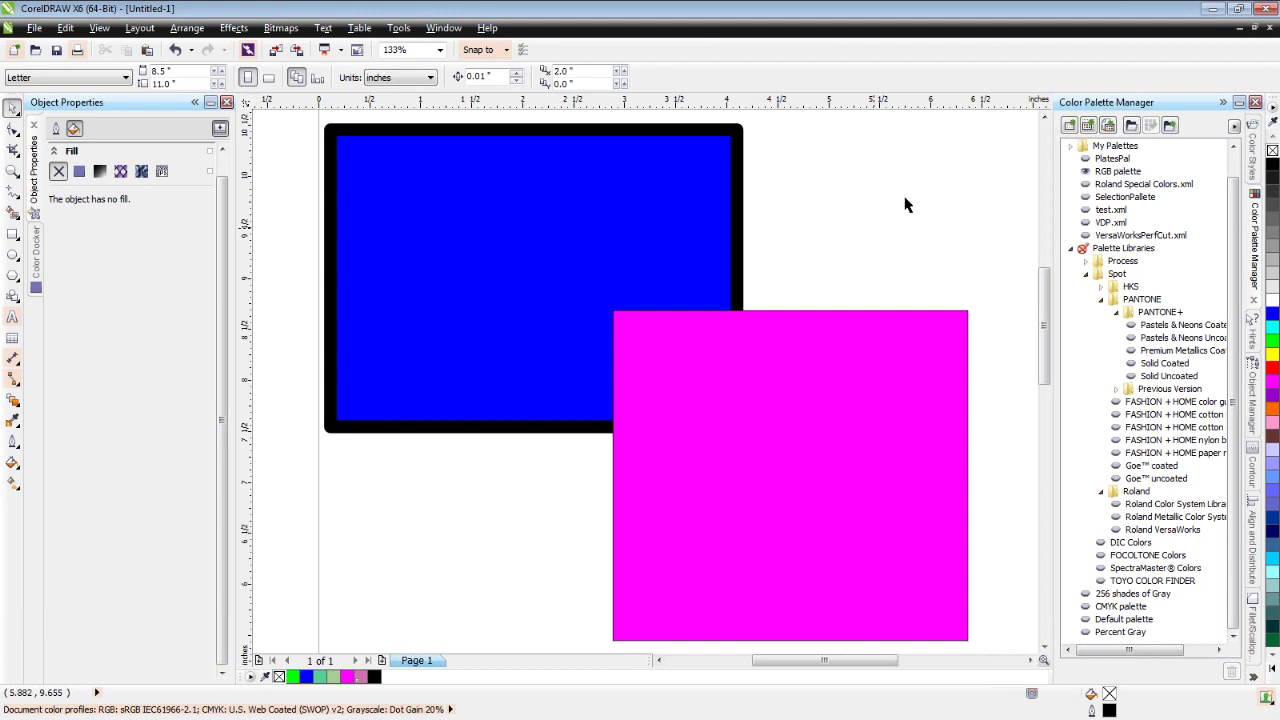
Browse the Palette Libraries and display the PANTONE+ Solid Coated spot color palette
{"action": "left_click", "coordinate": [1074, 249]}
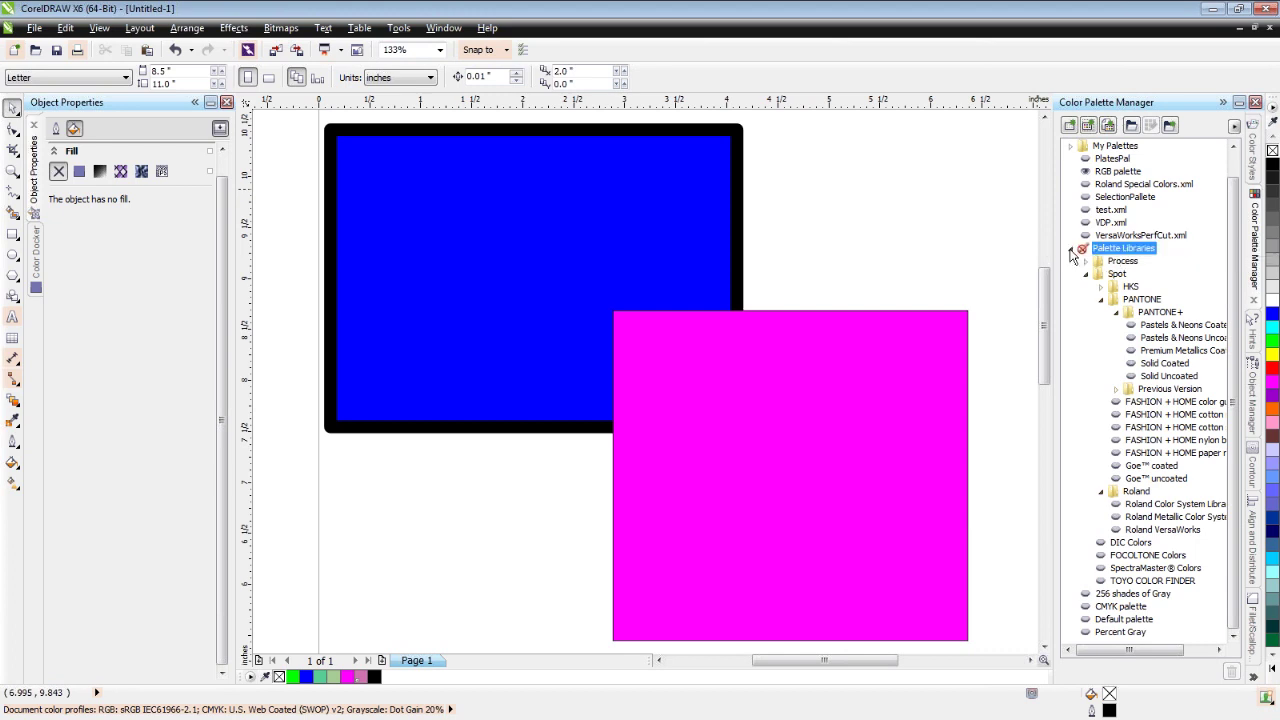
{"action": "left_click", "coordinate": [1072, 249]}
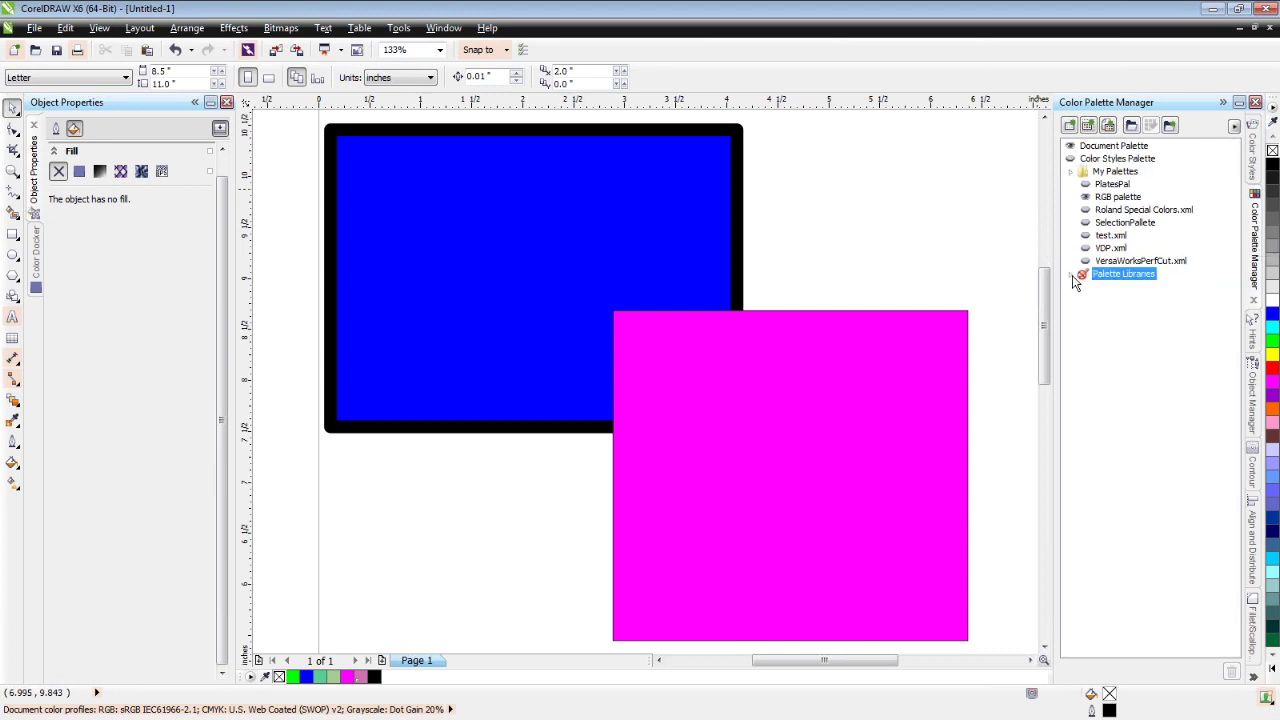
{"action": "left_click", "coordinate": [1071, 275]}
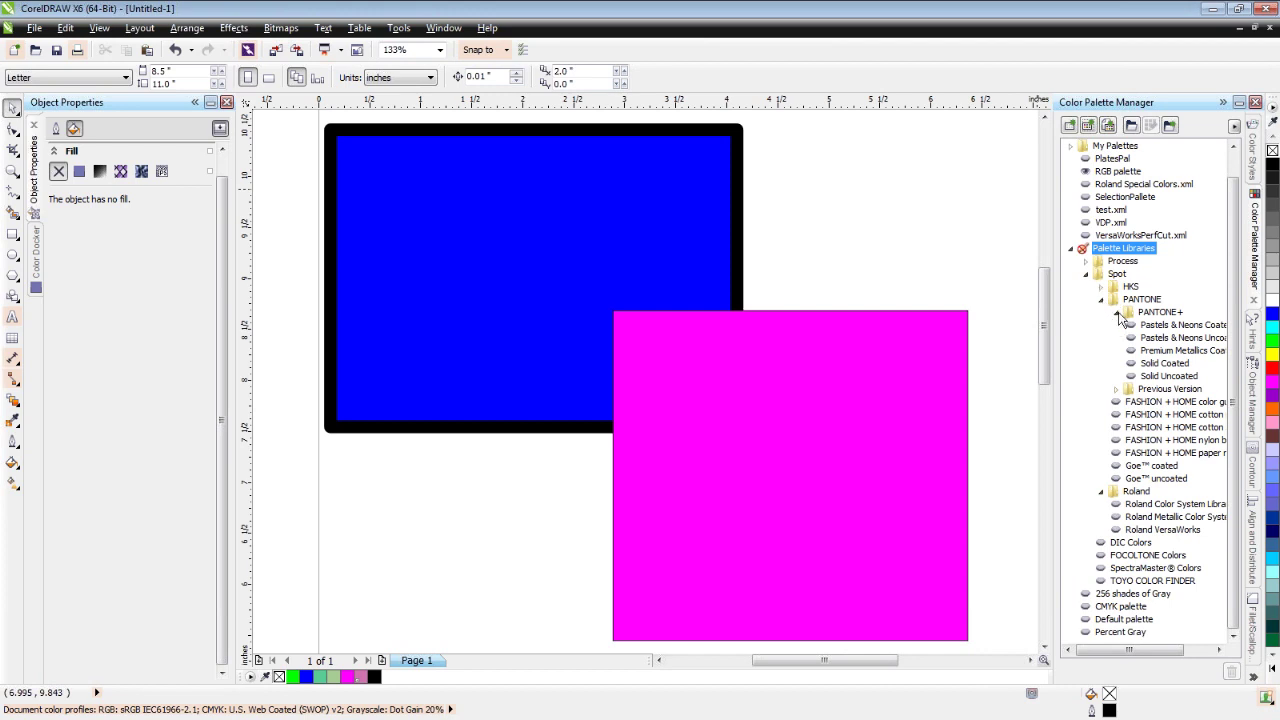
{"action": "left_click", "coordinate": [1163, 366]}
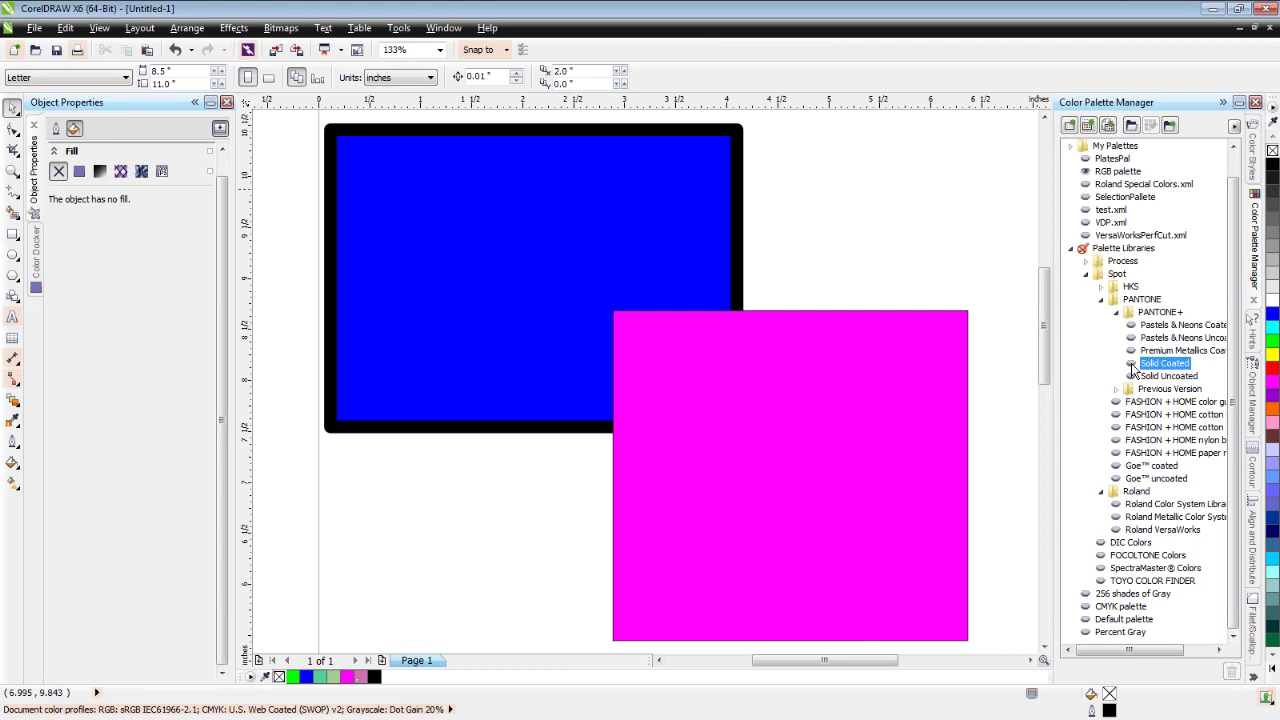
{"action": "left_click", "coordinate": [1132, 367]}
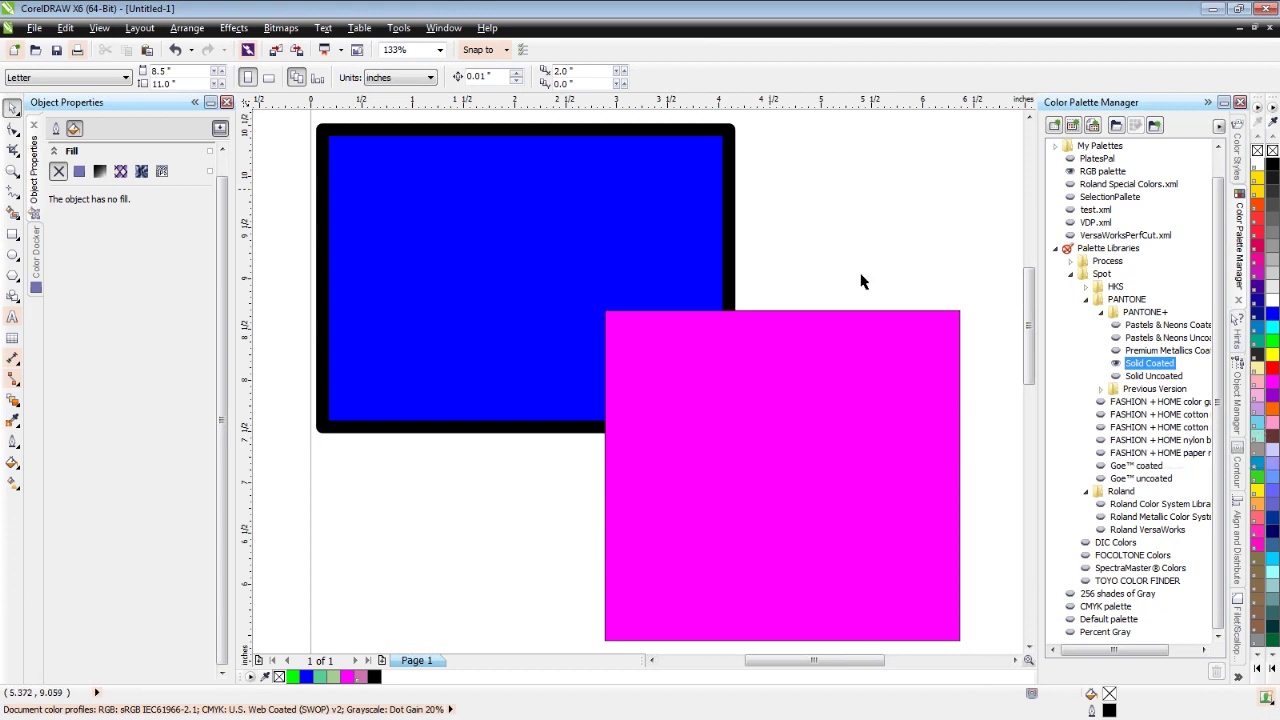
Try docking the Solid Coated palette horizontally below the status bar and return it beside the RGB palette
{"action": "left_click_drag", "start_coordinate": [1256, 100], "coordinate": [533, 706]}
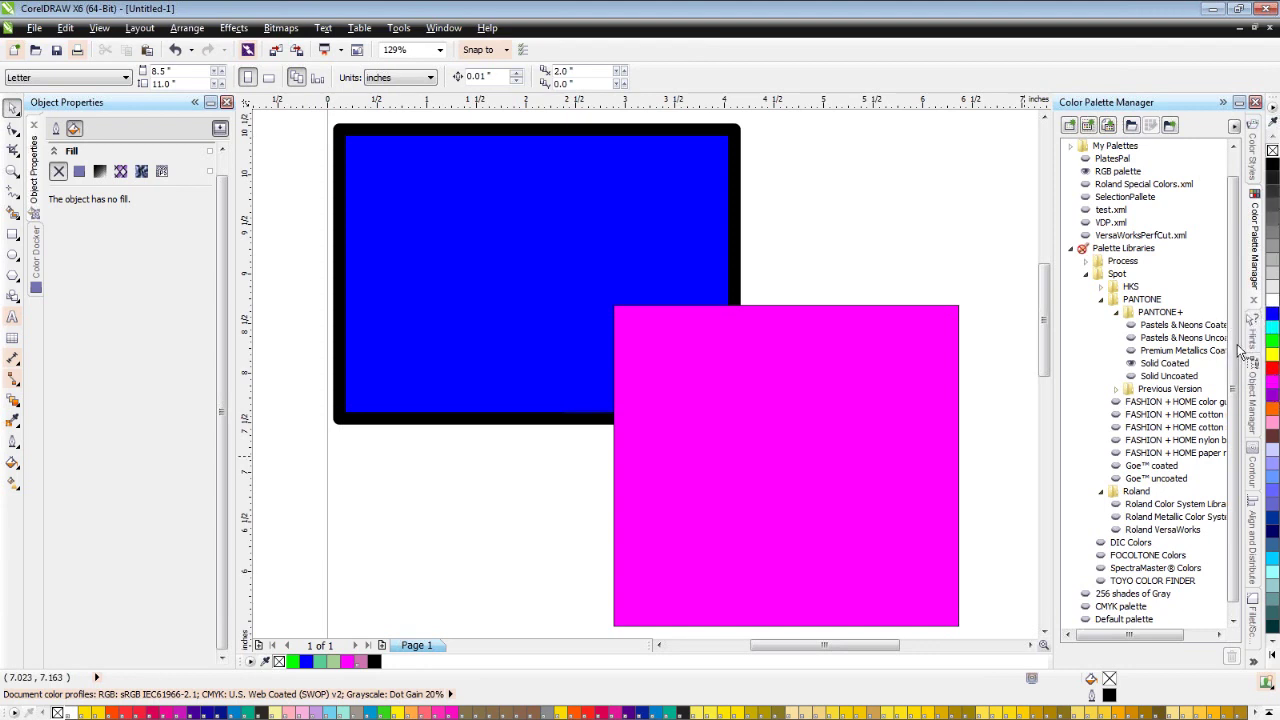
{"action": "left_click", "coordinate": [1131, 364]}
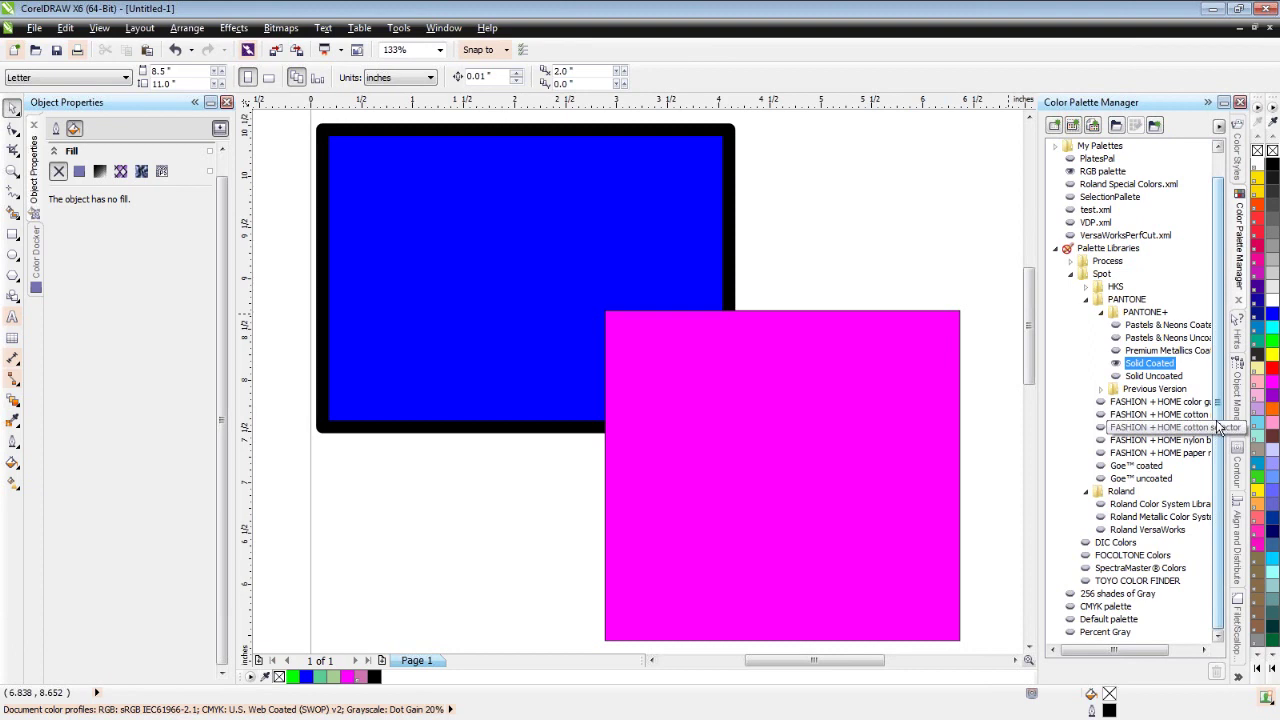
{"action": "scroll", "coordinate": [1163, 247], "scroll_direction": "up", "scroll_amount": 1}
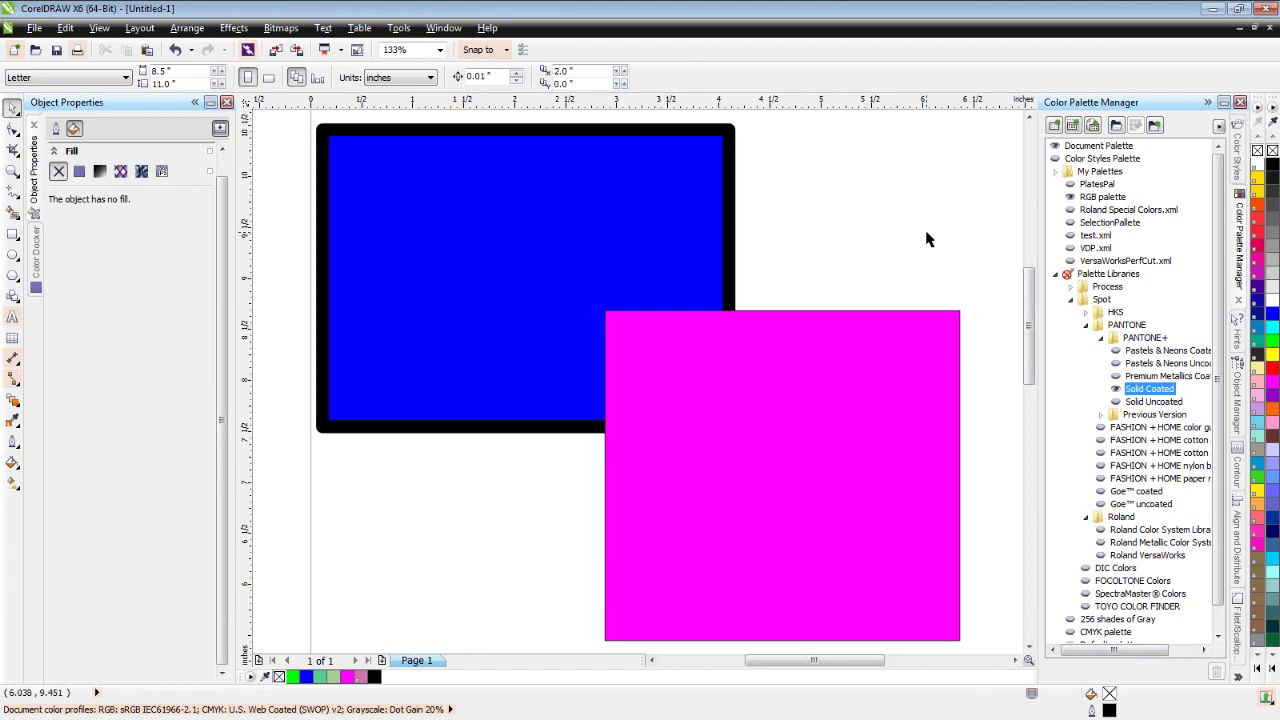
{"action": "left_click", "coordinate": [878, 182]}
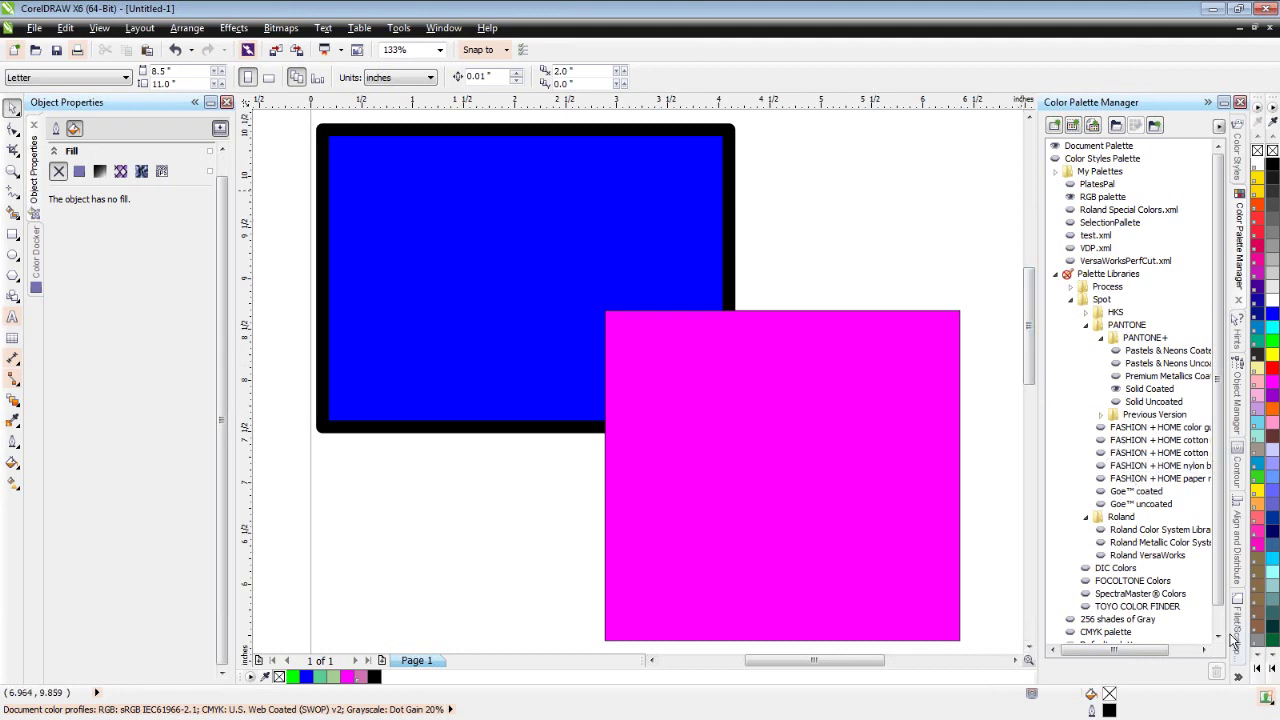
Switch to the Color Styles docker and remove the Hints docker from the docker group
{"action": "left_click", "coordinate": [1241, 680]}
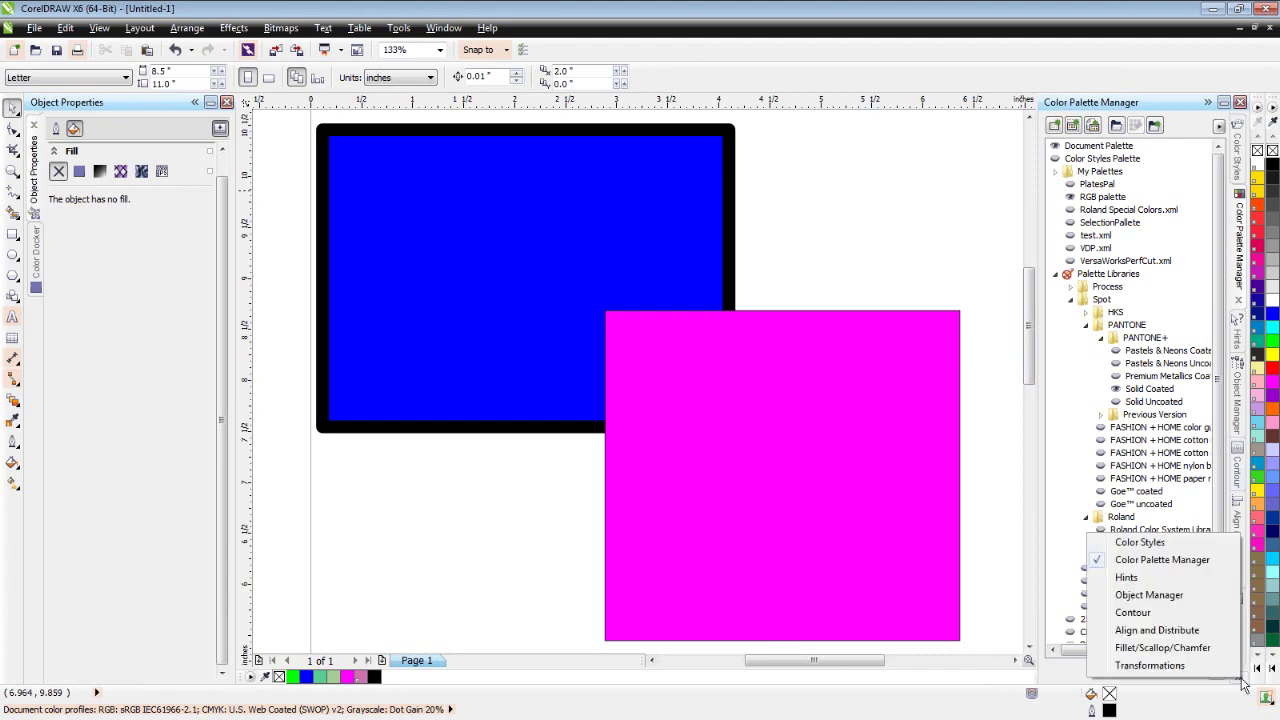
{"action": "left_click", "coordinate": [1140, 543]}
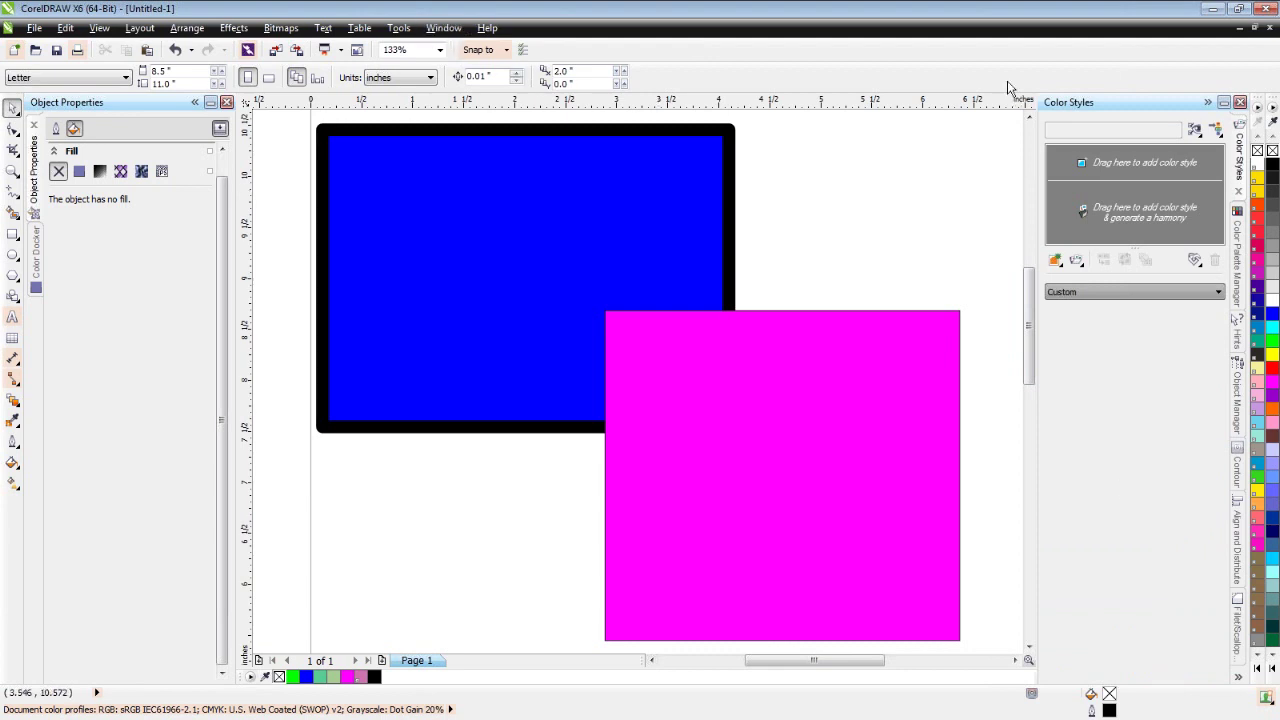
{"action": "left_click", "coordinate": [443, 27]}
{"action": "mouse_move", "coordinate": [465, 170]}
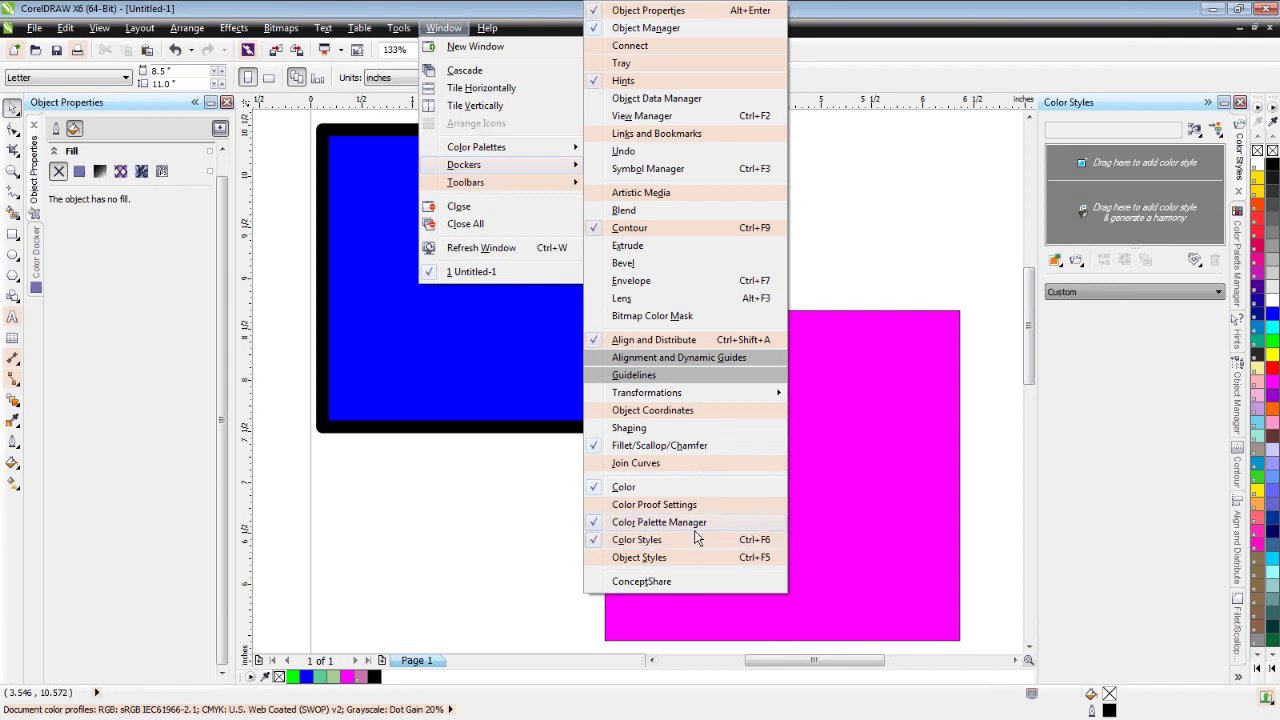
{"action": "left_click", "coordinate": [596, 84]}
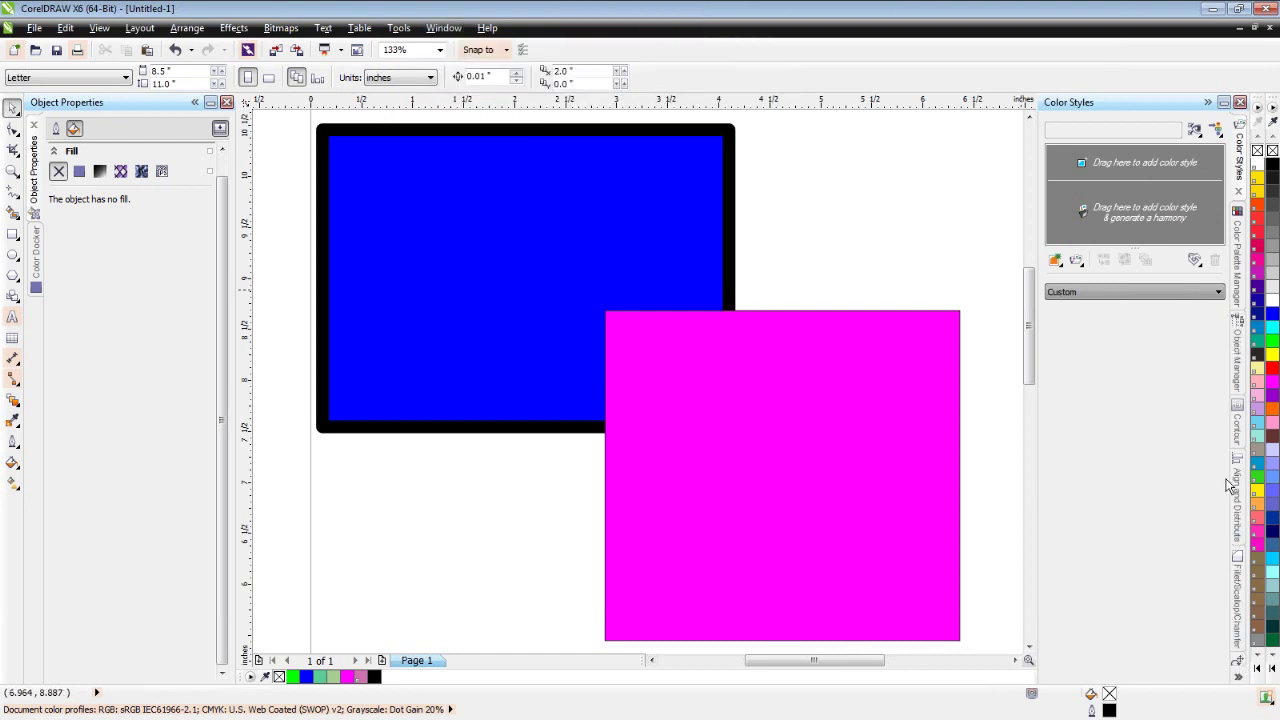
Review the list of available dockers, close the Color Styles docker and reopen it
{"action": "left_click", "coordinate": [1240, 679]}
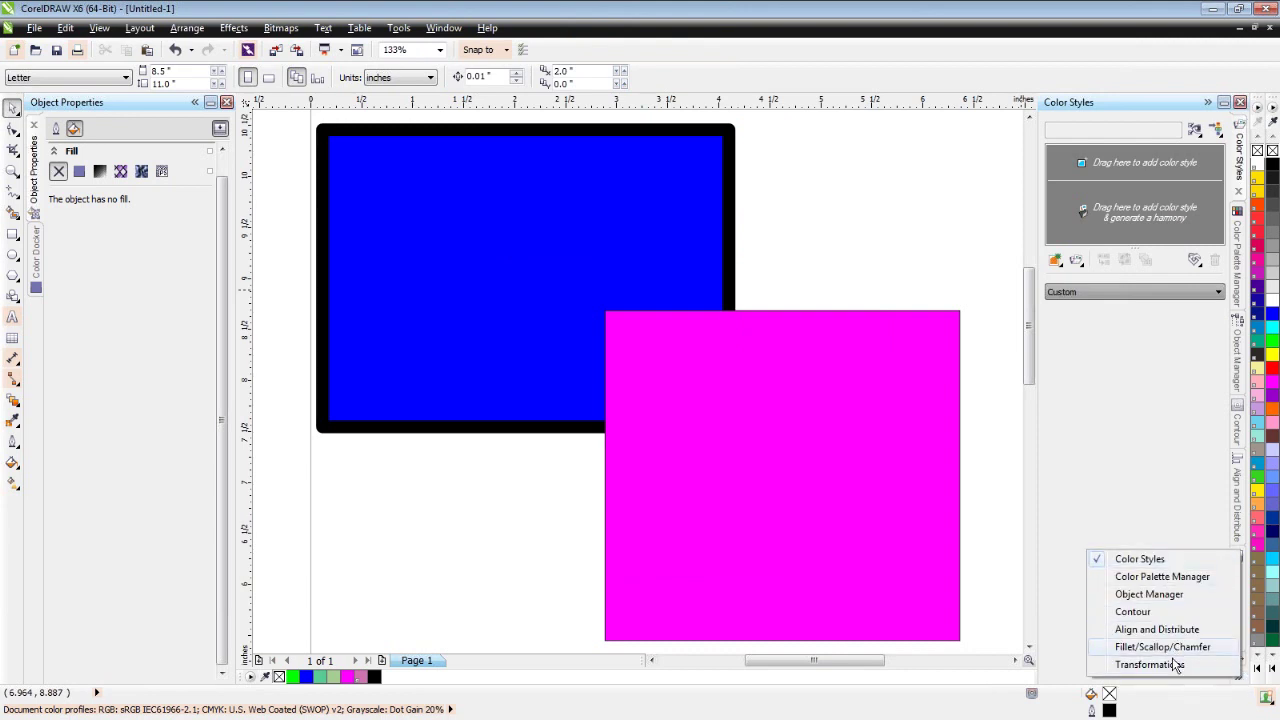
{"action": "left_click", "coordinate": [444, 28]}
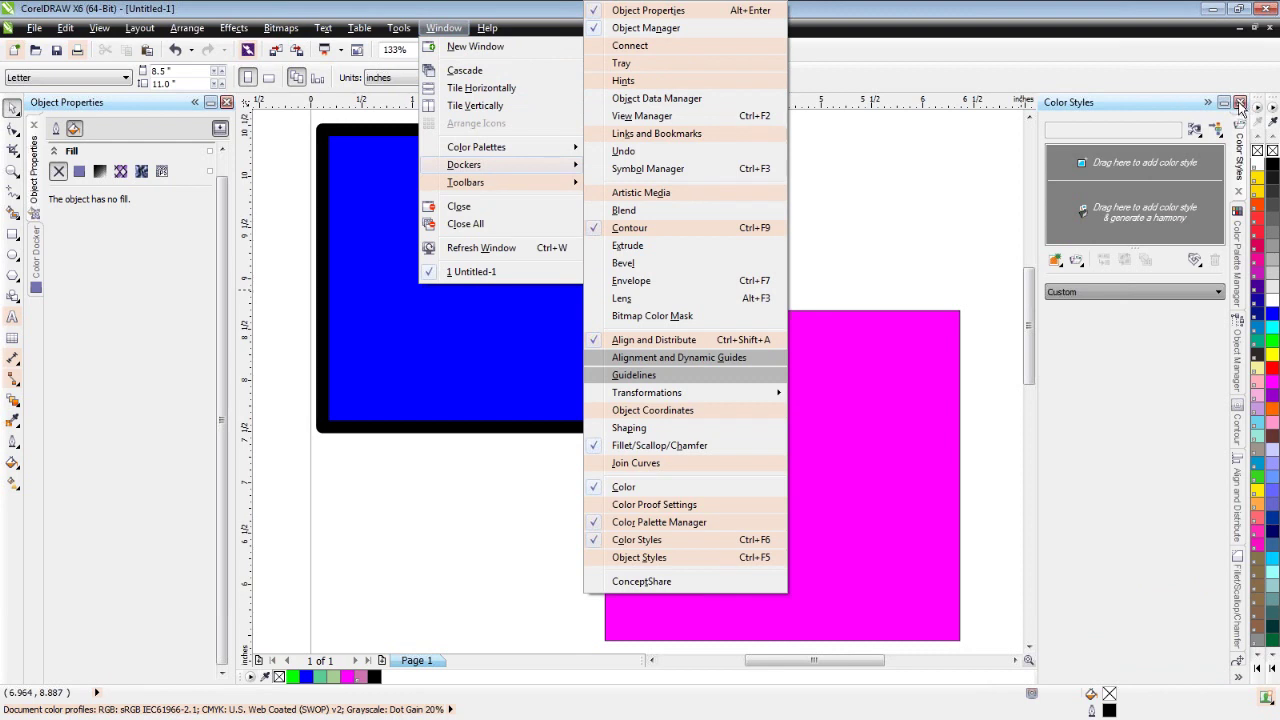
{"action": "left_click", "coordinate": [1240, 197]}
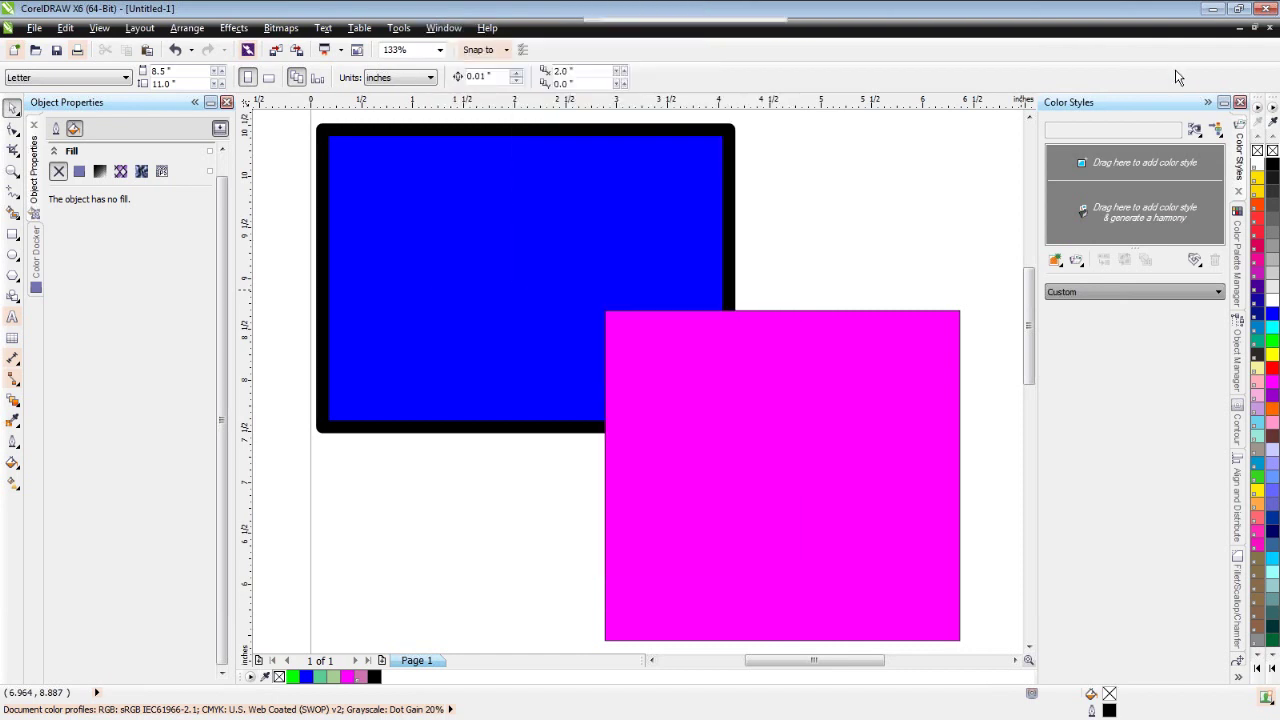
{"action": "left_click", "coordinate": [1239, 199]}
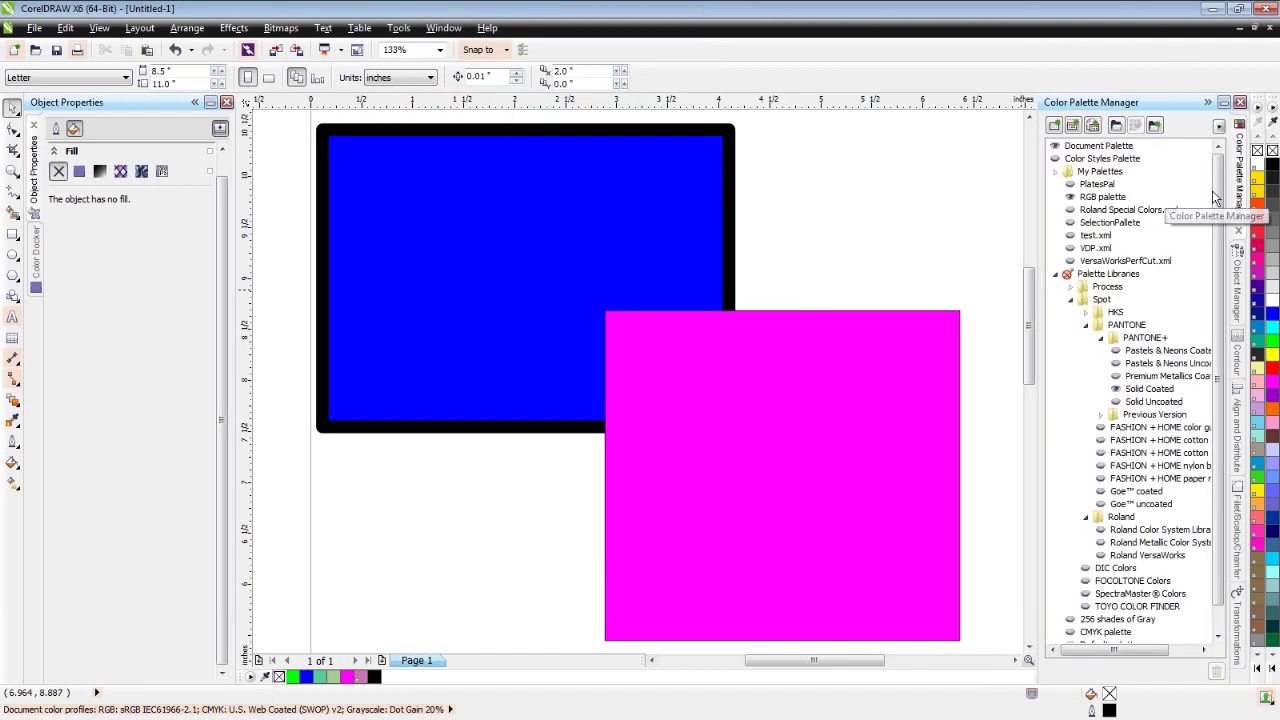
{"action": "left_click", "coordinate": [443, 27]}
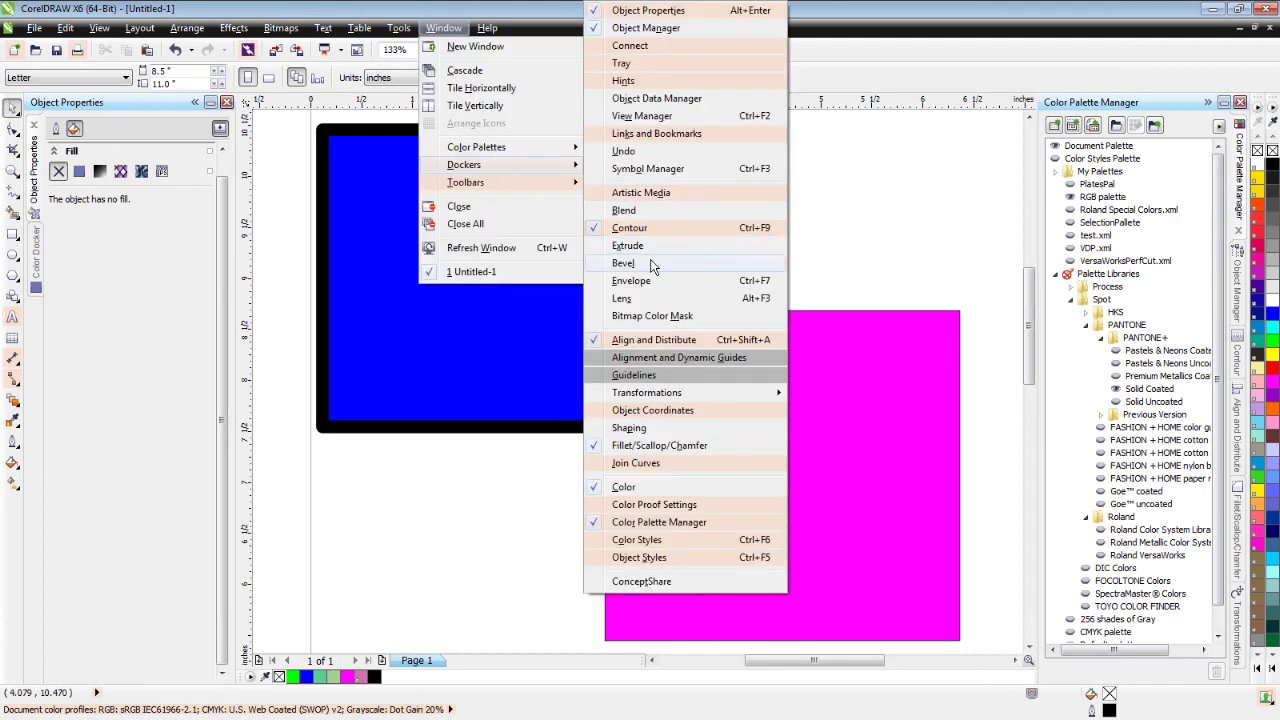
{"action": "left_click", "coordinate": [632, 545]}
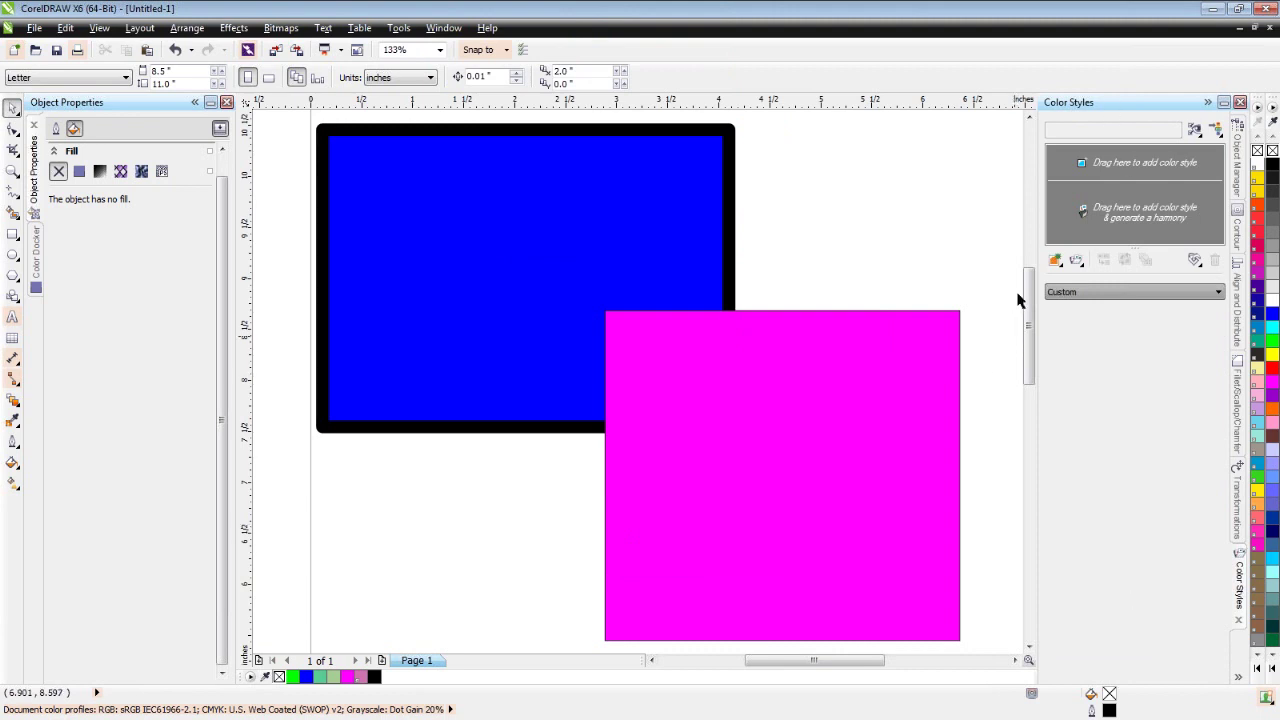
Merge the docker group with Object Properties and redock Color Palette Manager and Color Styles together on the palette side
{"action": "left_click_drag", "start_coordinate": [1116, 108], "coordinate": [203, 525]}
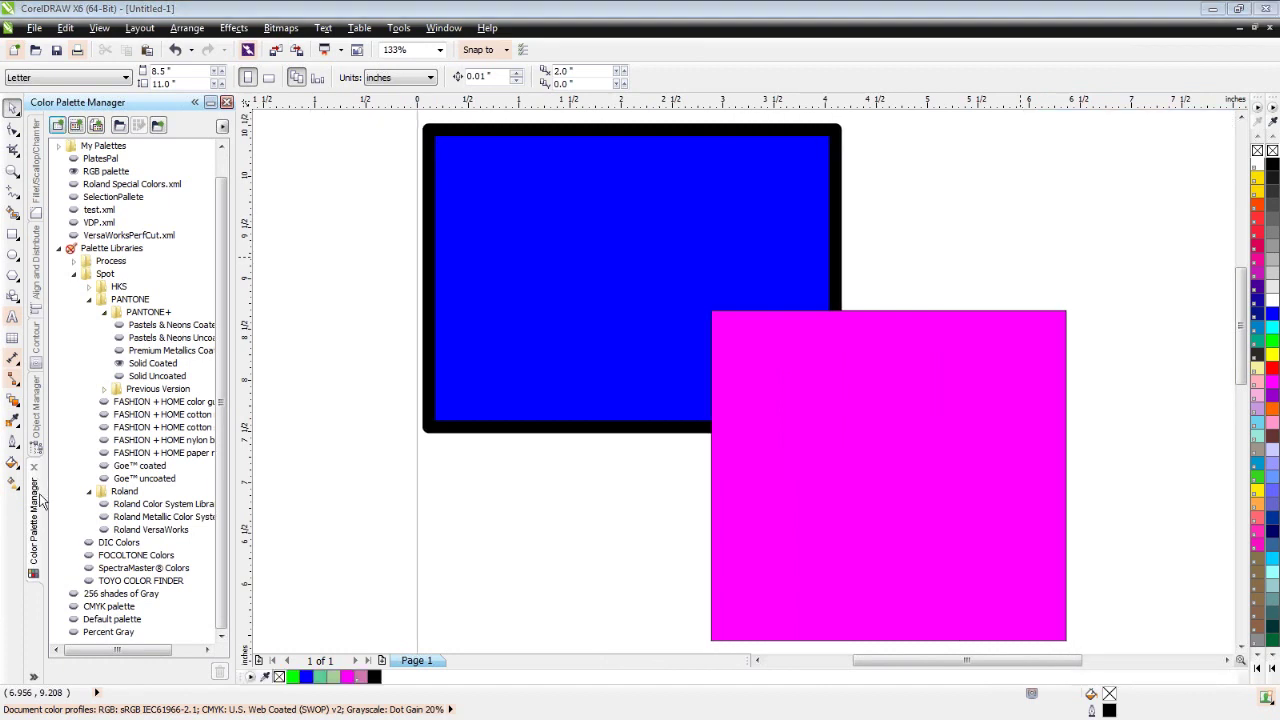
{"action": "left_click_drag", "start_coordinate": [40, 500], "coordinate": [1241, 219]}
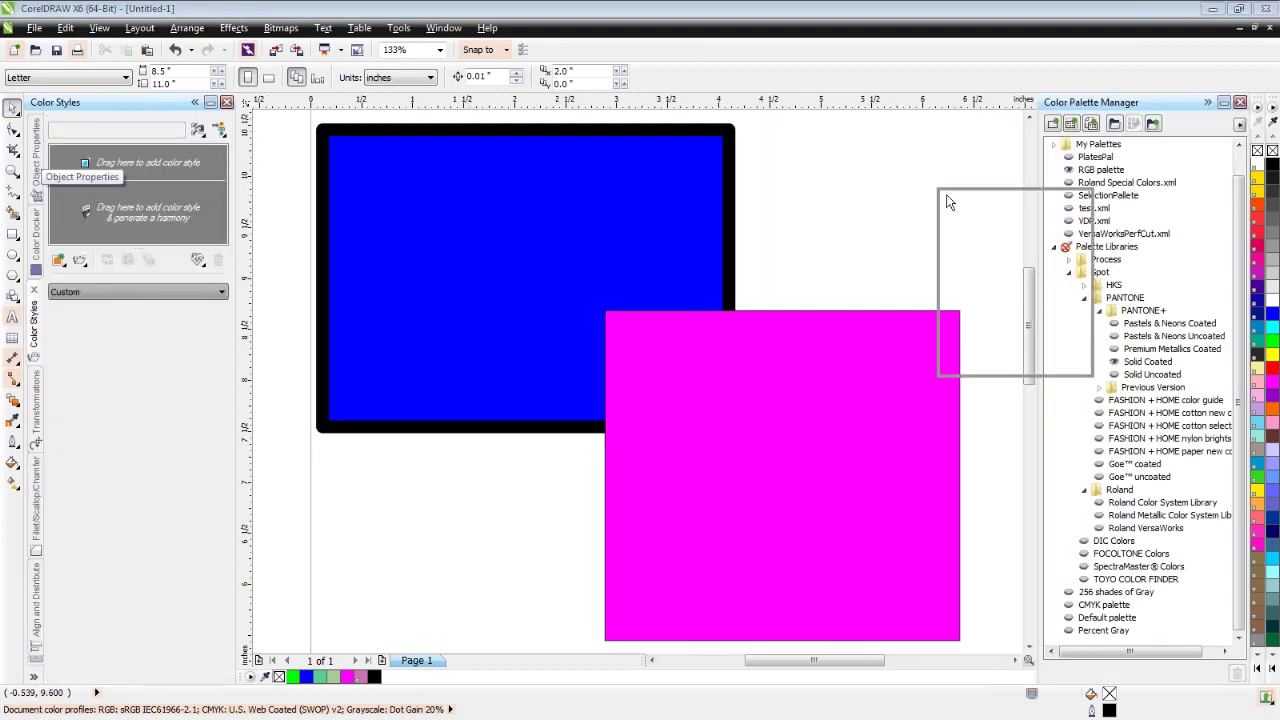
{"action": "double_click", "coordinate": [1081, 189]}
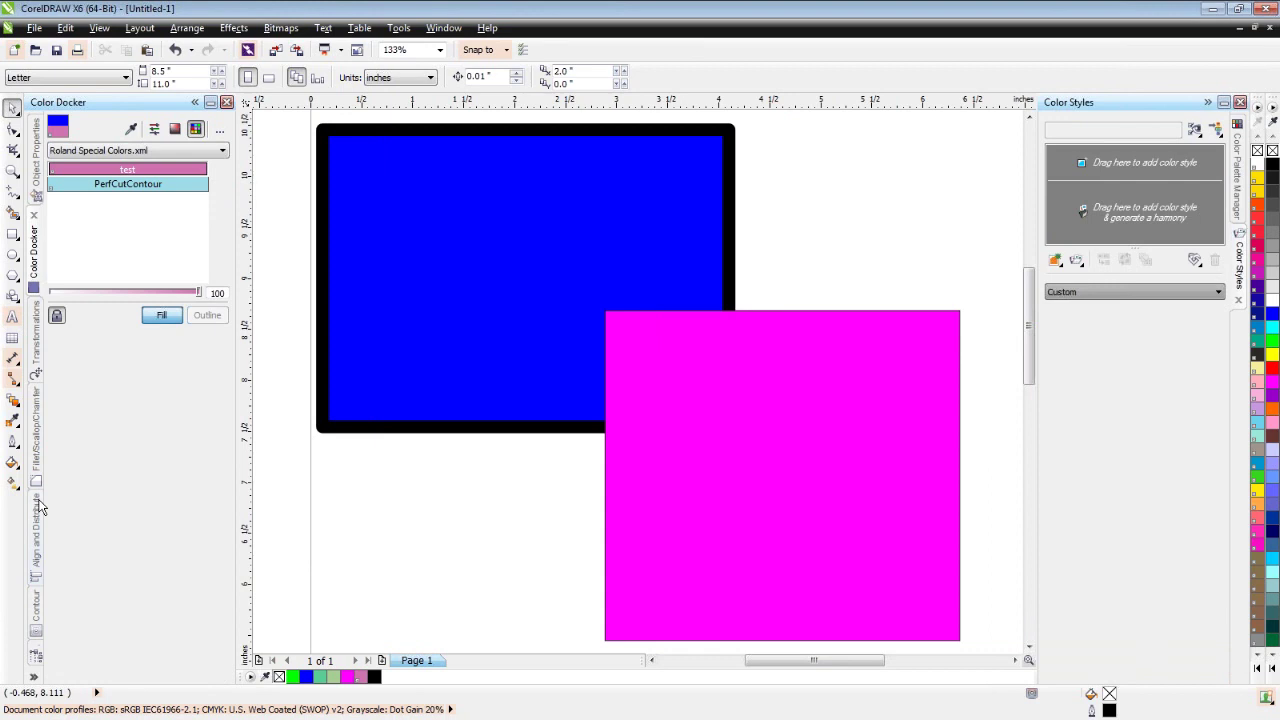
Move the Align and Distribute docker into the Color Styles group and make Color Styles the active docker
{"action": "left_click", "coordinate": [41, 560]}
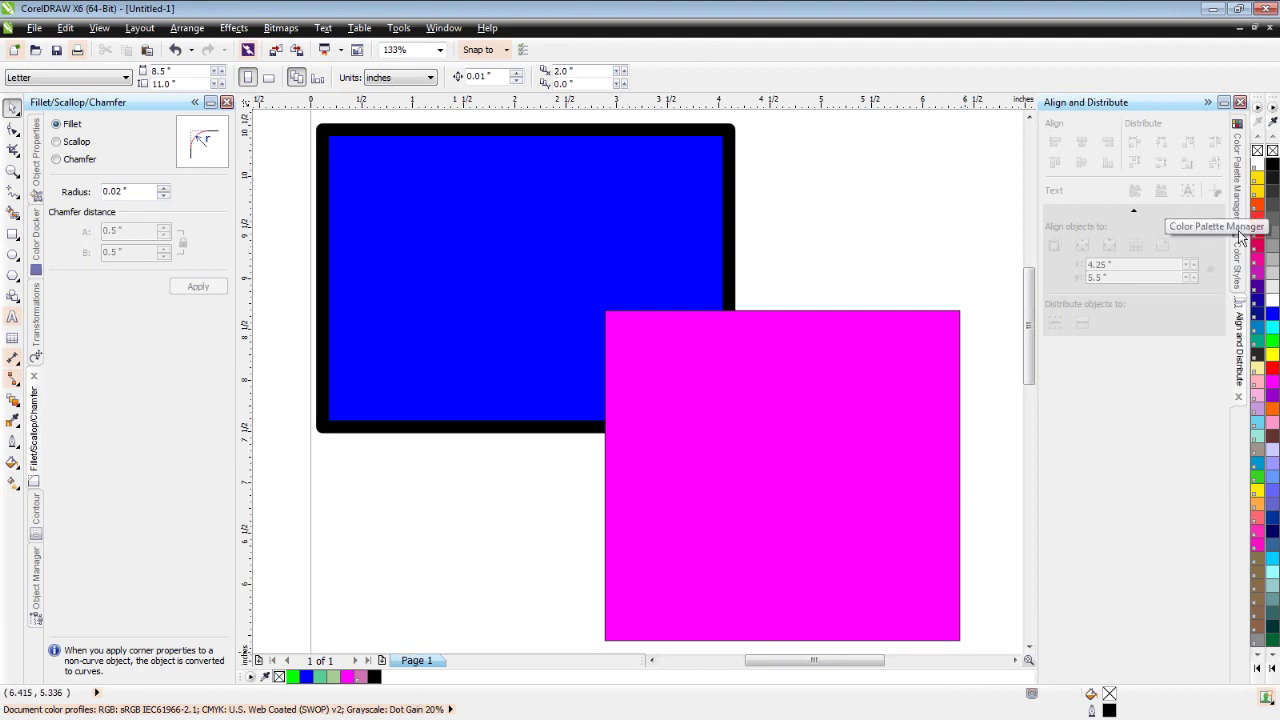
{"action": "left_click", "coordinate": [1243, 280]}
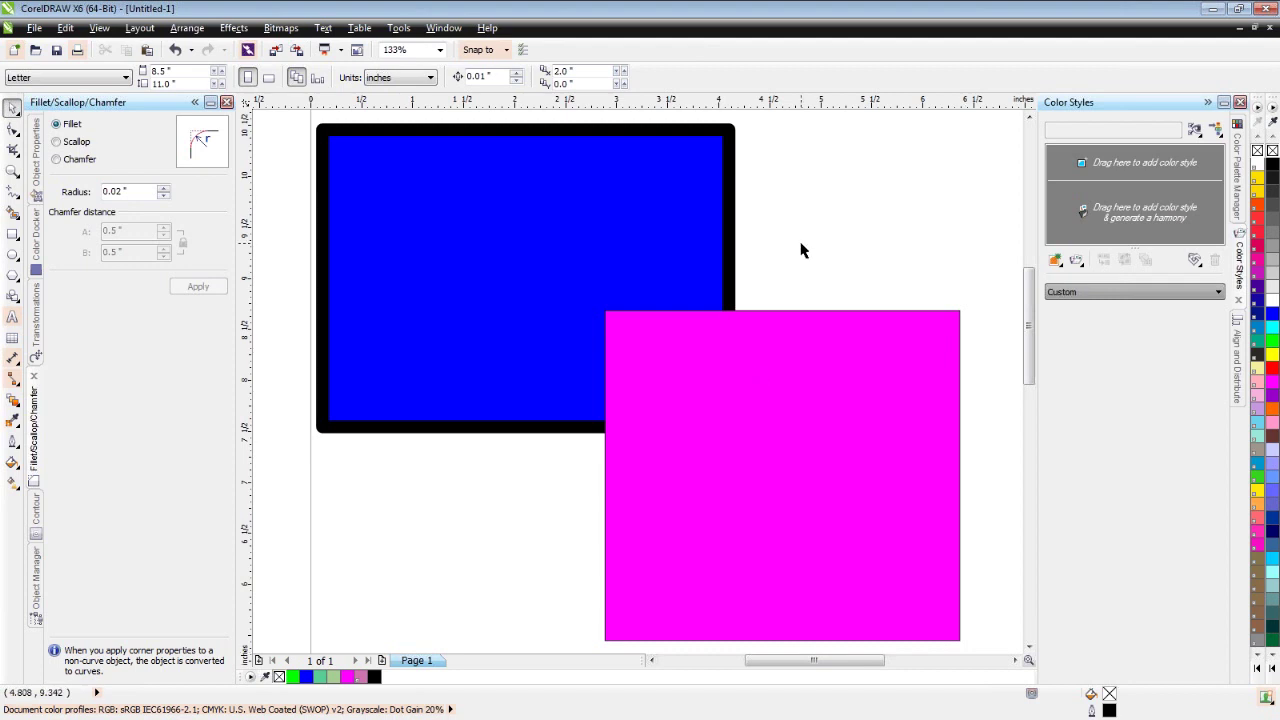
Draw a rectangle about 3.2 by 3.1 inches below the blue one, with a yellow fill and no outline
{"action": "scroll", "coordinate": [800, 250], "scroll_direction": "down", "scroll_amount": 2}
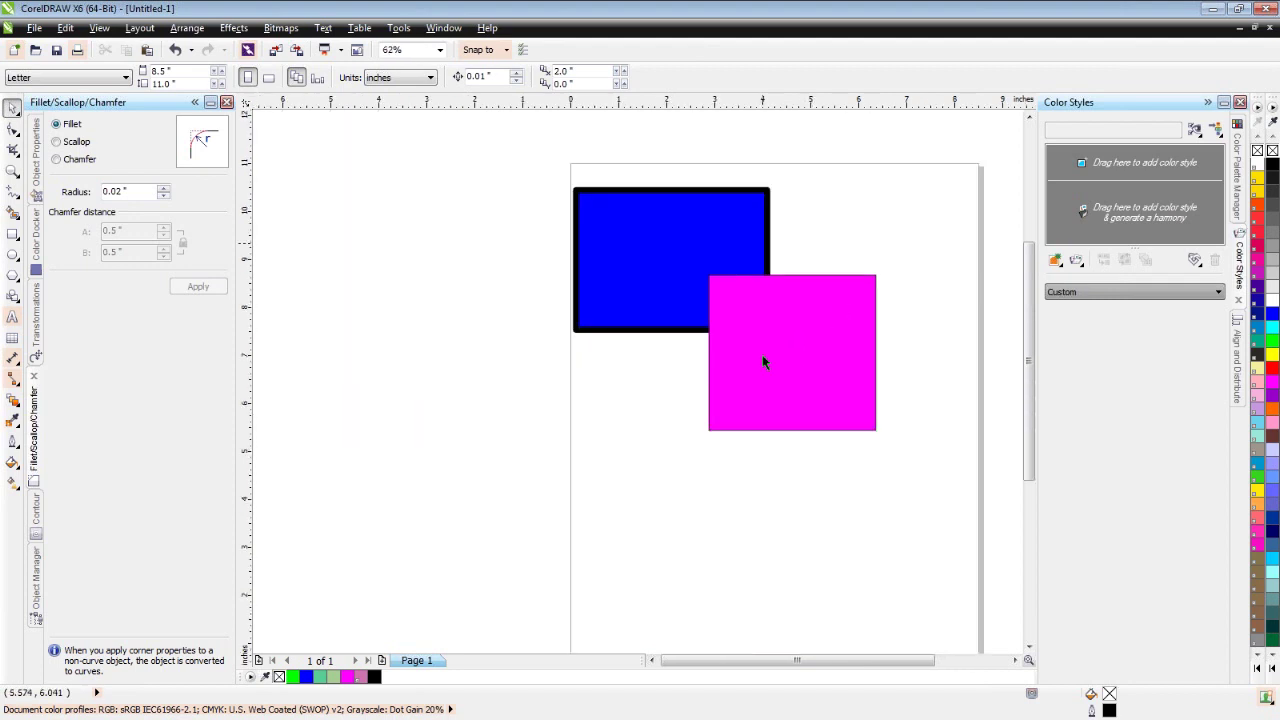
{"action": "left_click", "coordinate": [12, 233]}
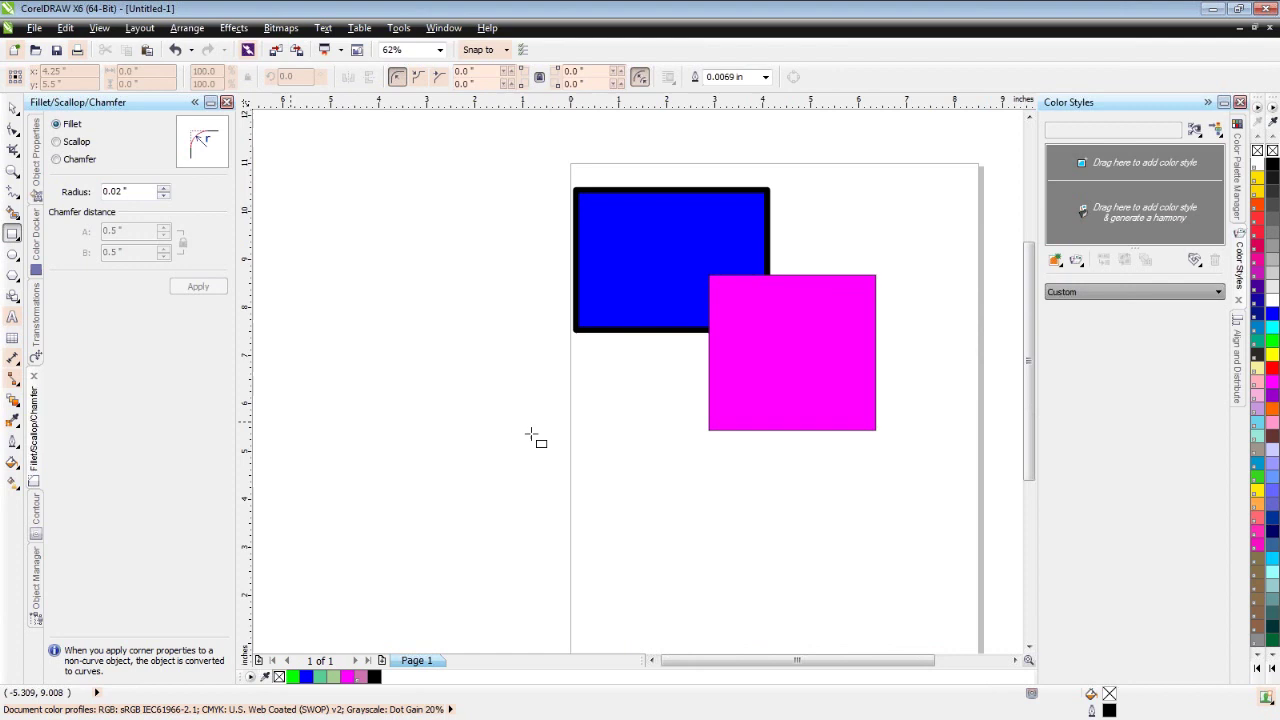
{"action": "left_click_drag", "start_coordinate": [730, 515], "coordinate": [589, 385]}
{"action": "left_click", "coordinate": [1272, 355]}
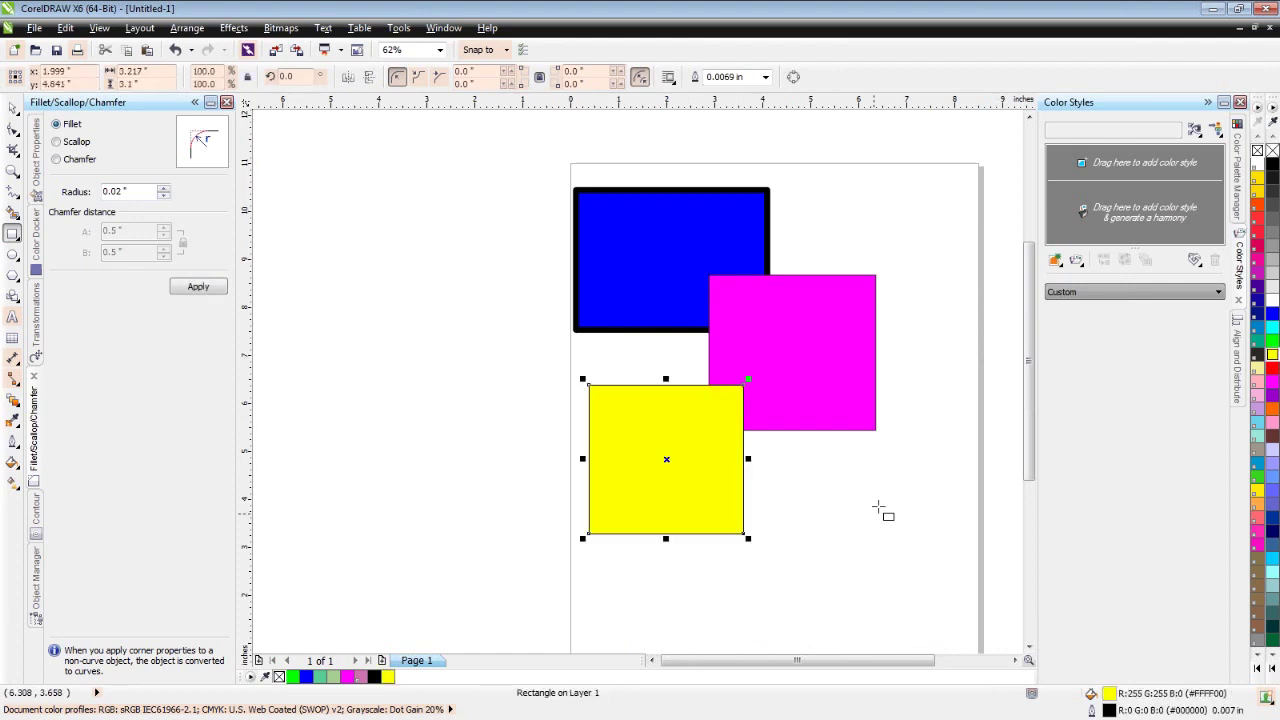
{"action": "right_click", "coordinate": [1258, 151]}
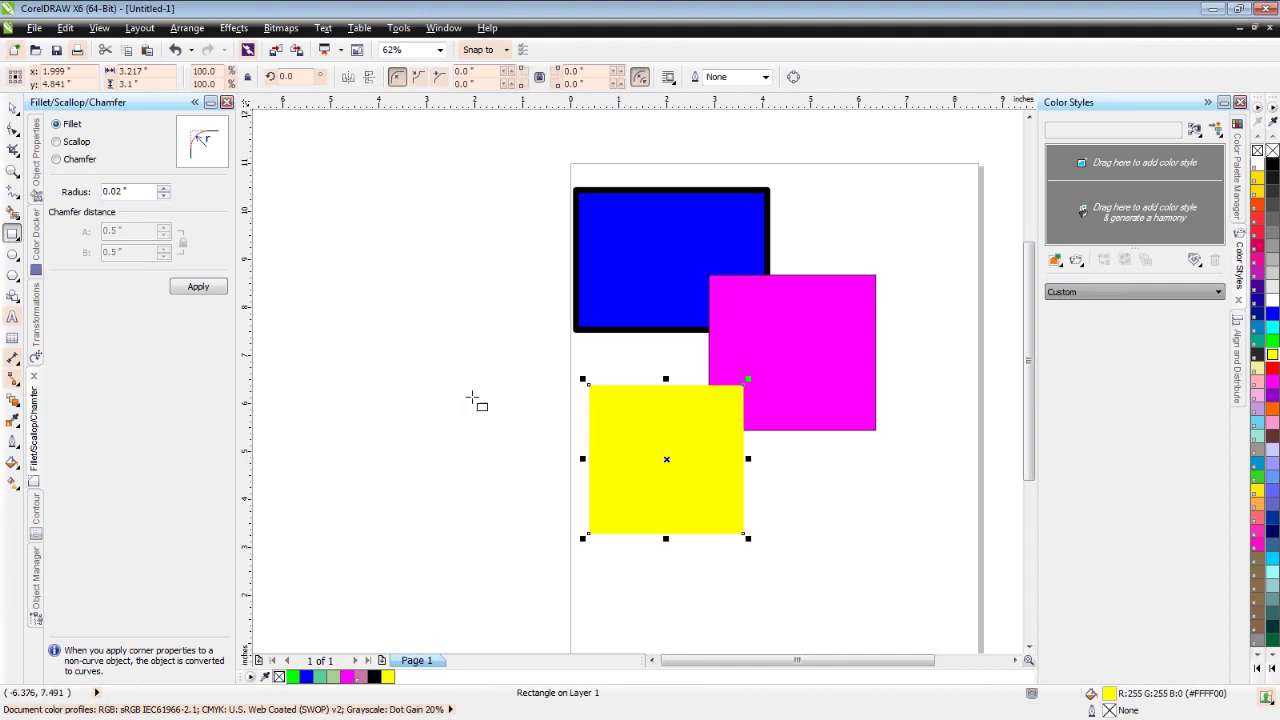
Draw a green rectangle about 2.4 by 3.2 inches over the magenta one's lower-right corner and place two copies elsewhere on the page
{"action": "left_click_drag", "start_coordinate": [920, 530], "coordinate": [805, 376]}
{"action": "left_click", "coordinate": [1272, 342]}
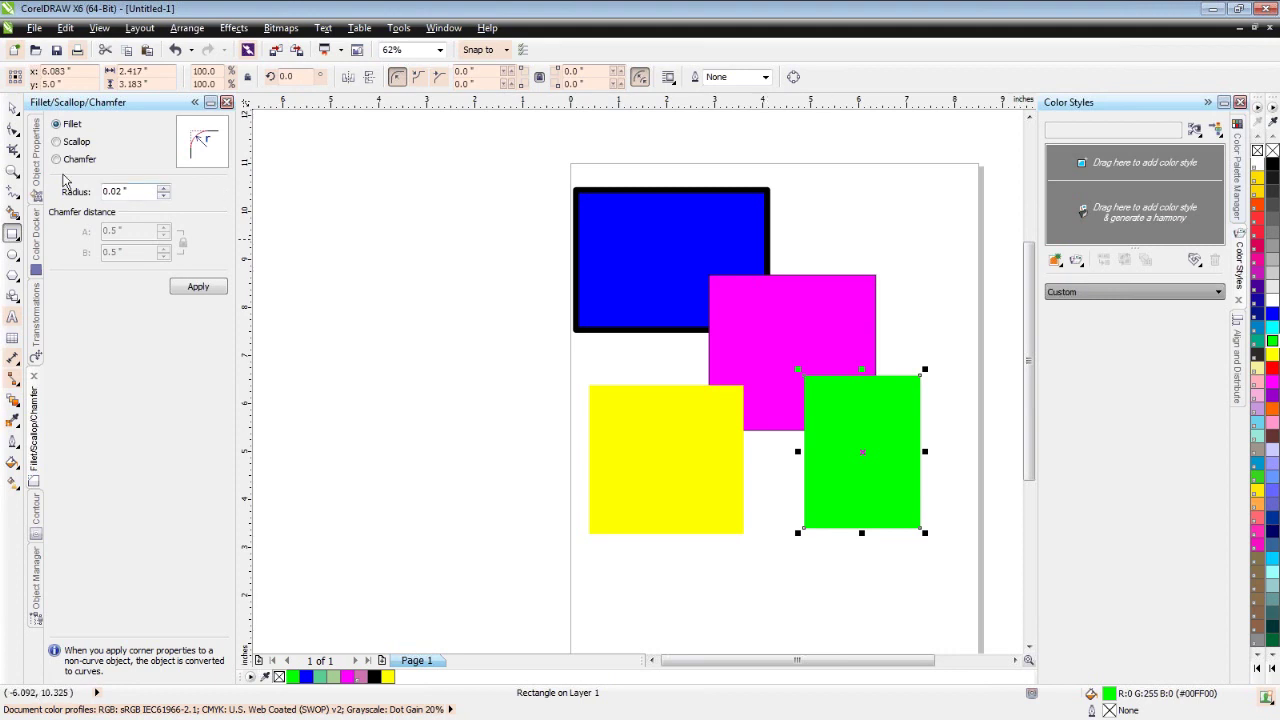
{"action": "left_click", "coordinate": [13, 109]}
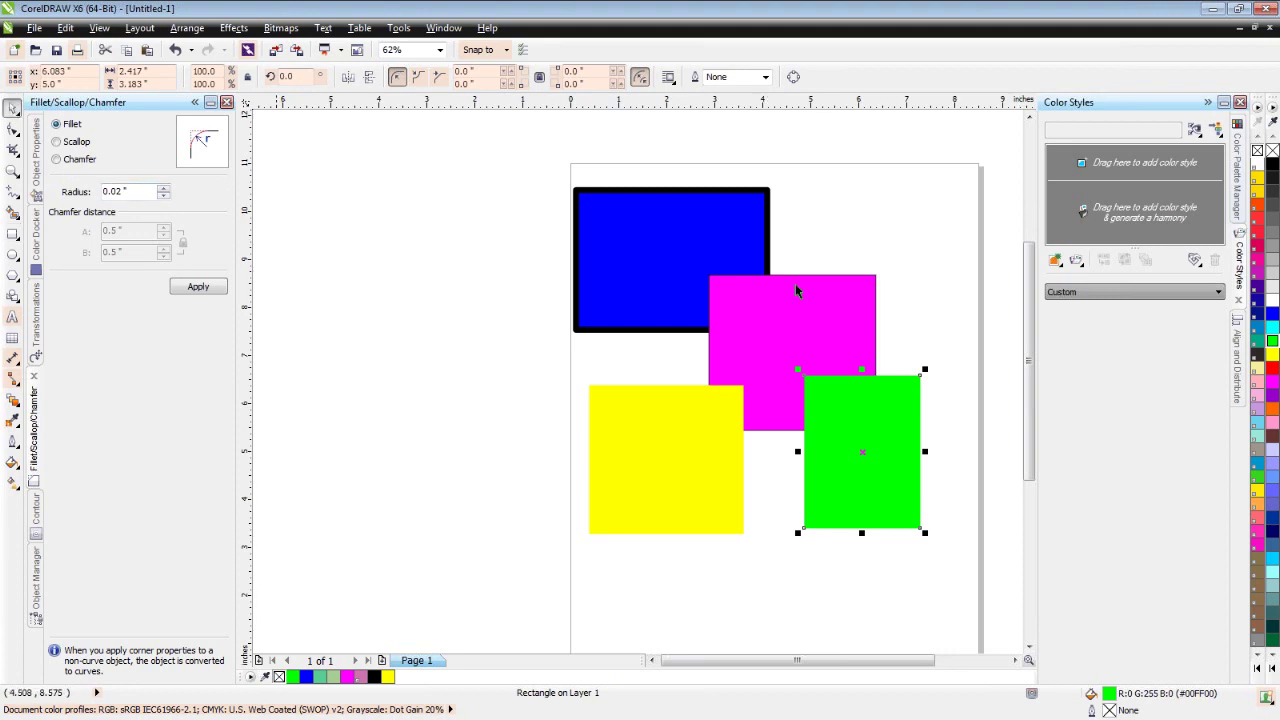
{"action": "left_click", "coordinate": [796, 287]}
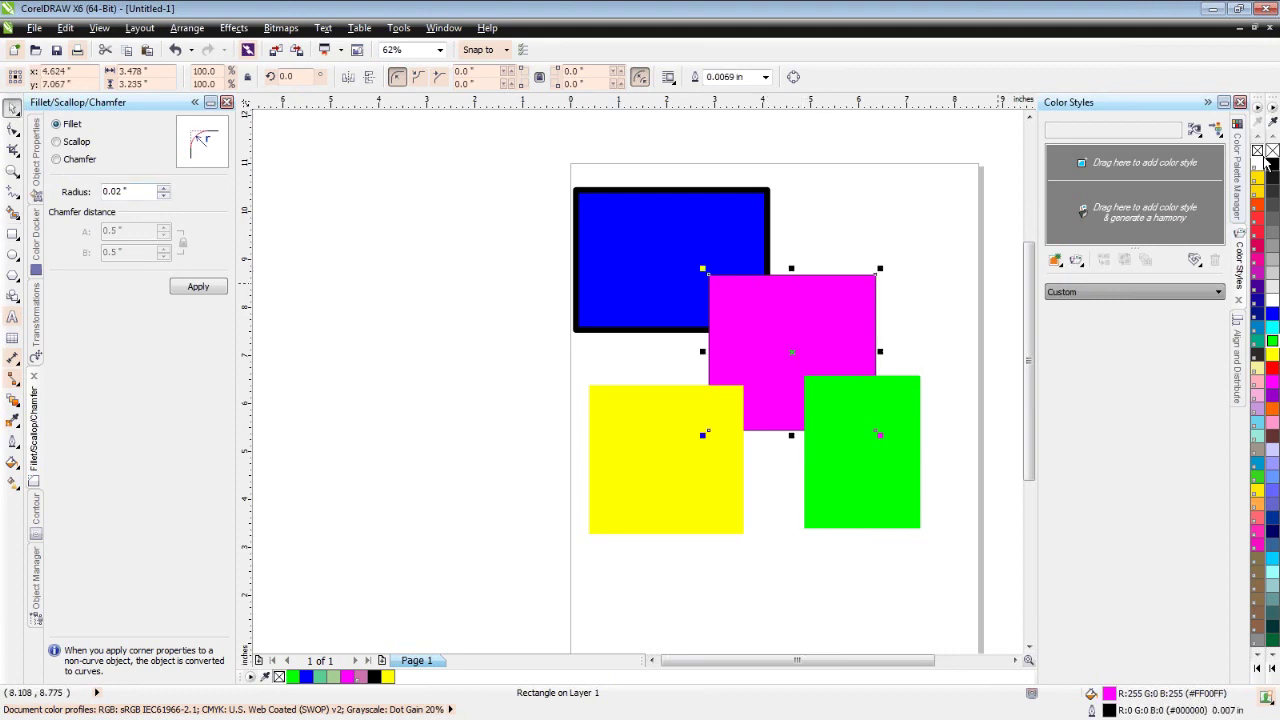
{"action": "left_click", "coordinate": [900, 183]}
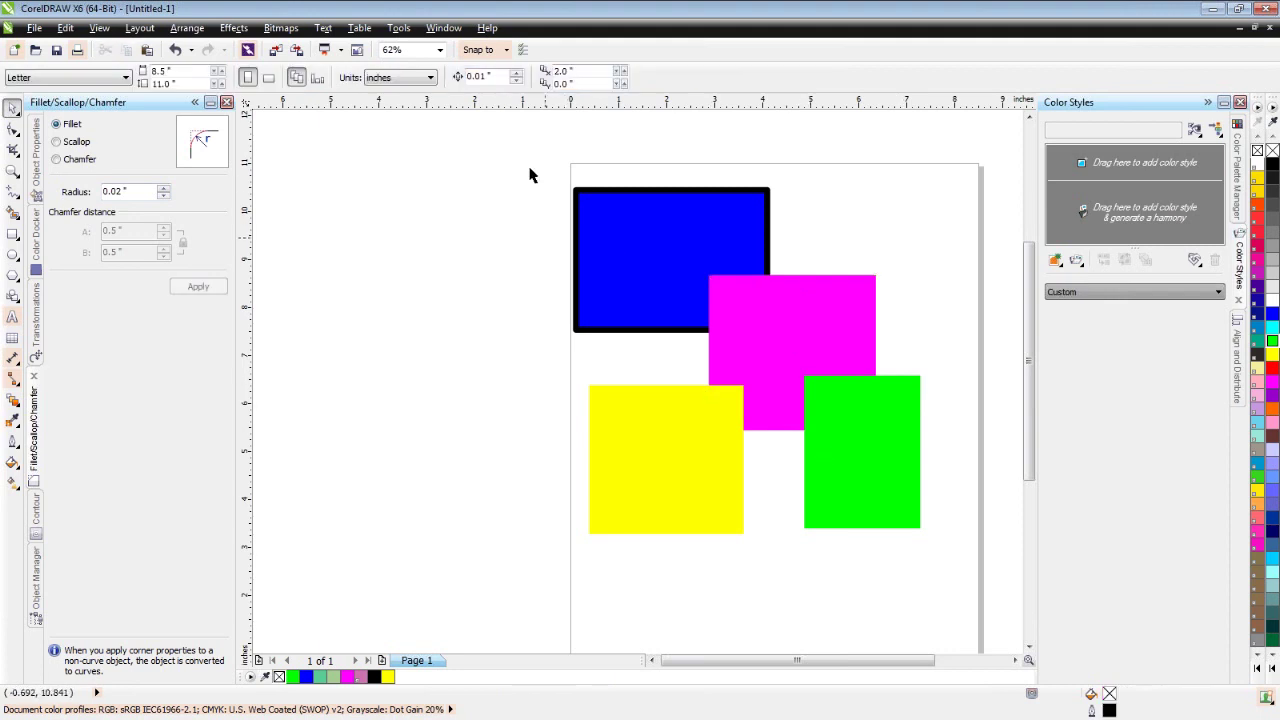
{"action": "left_click_drag", "start_coordinate": [526, 157], "coordinate": [416, 308]}
{"action": "left_click_drag", "start_coordinate": [874, 462], "coordinate": [617, 535]}
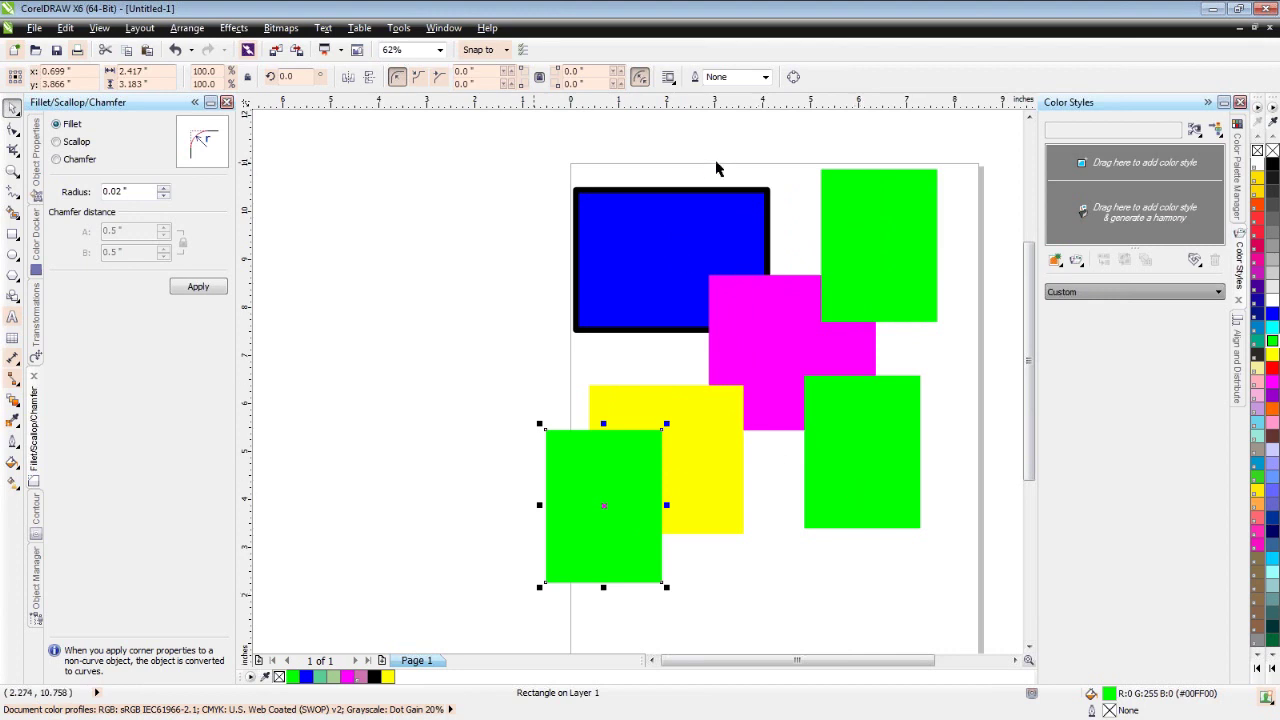
Create color styles from all the rectangles' colors and change the green style to red, RGB 255, 0, 0
{"action": "left_click_drag", "start_coordinate": [493, 135], "coordinate": [953, 573]}
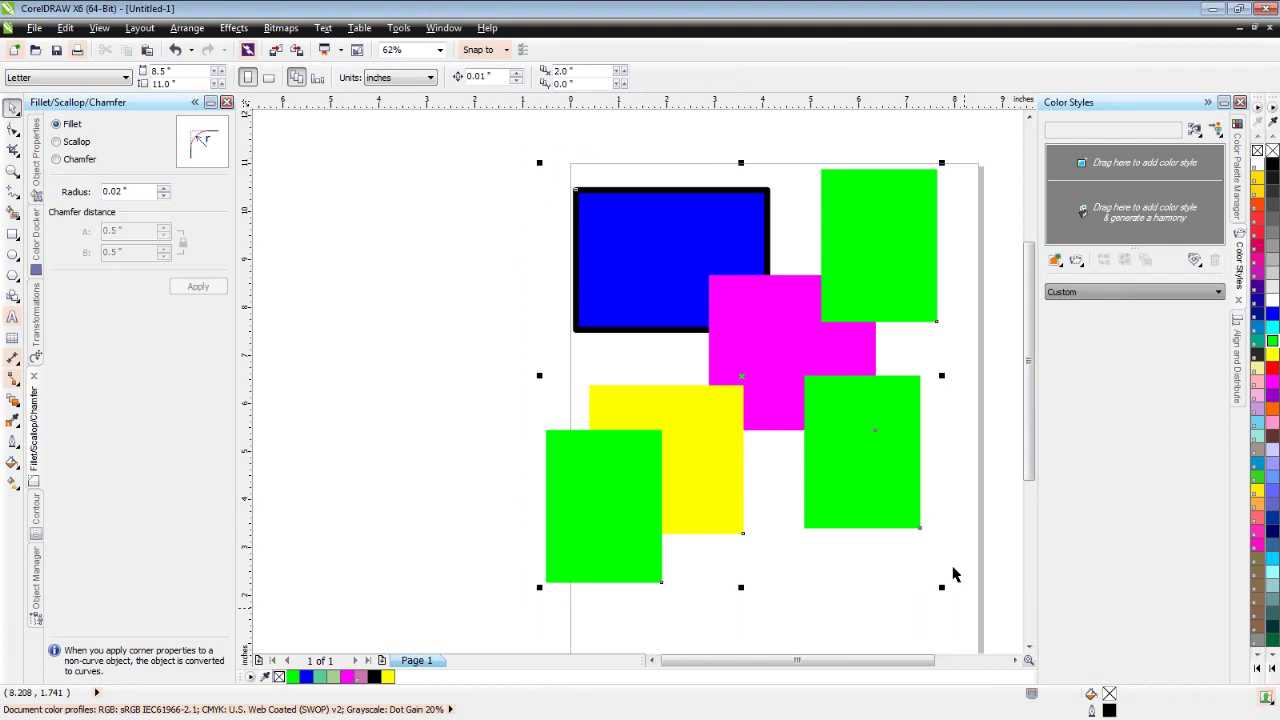
{"action": "left_click_drag", "start_coordinate": [869, 480], "coordinate": [1114, 178]}
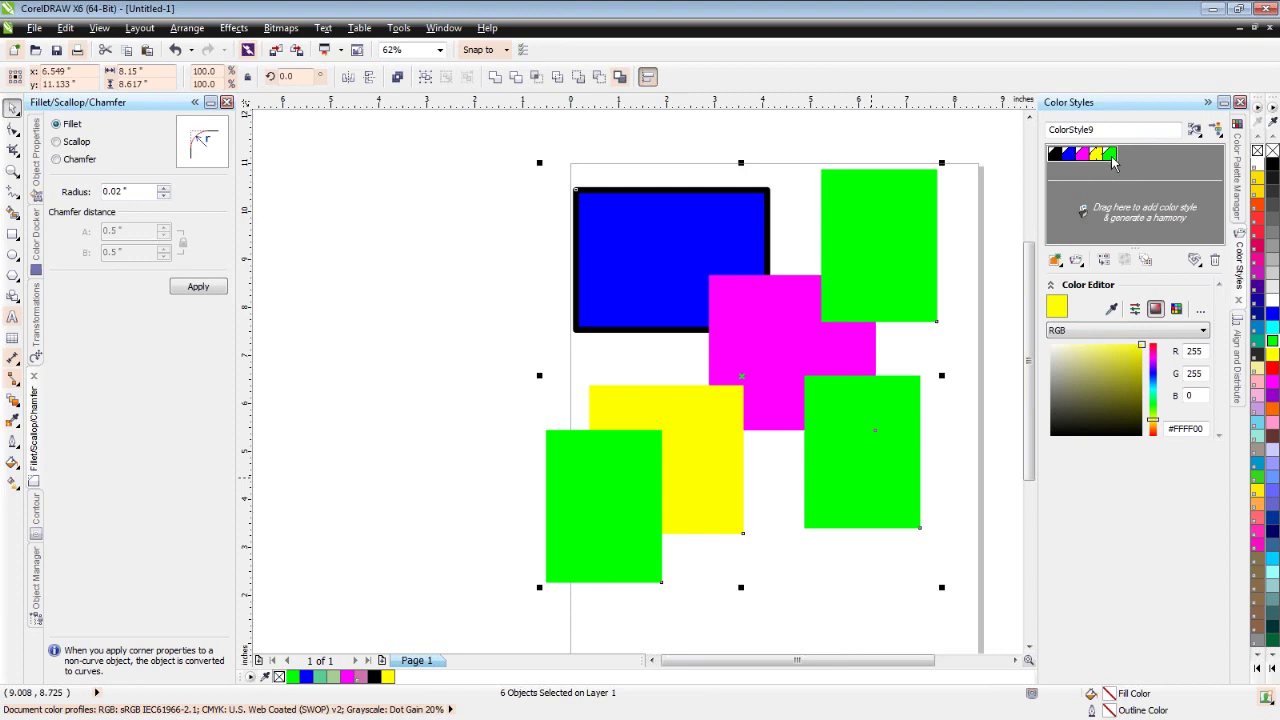
{"action": "left_click", "coordinate": [1110, 160]}
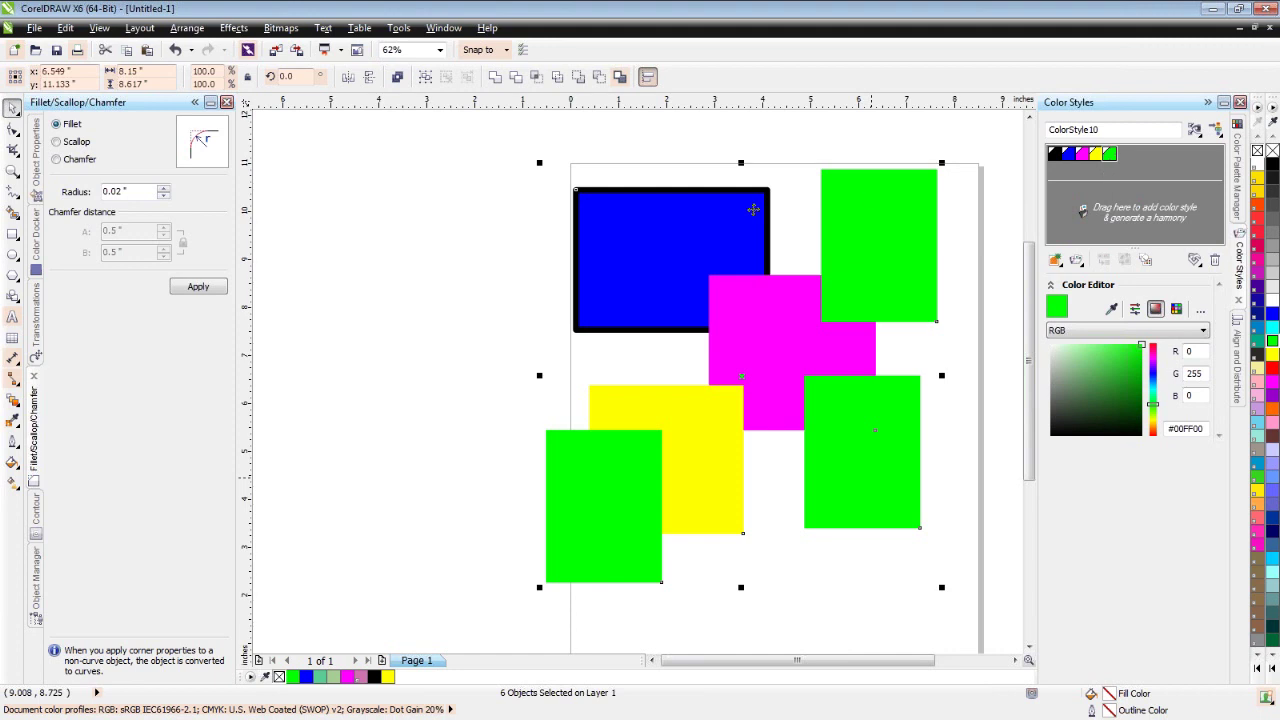
{"action": "left_click", "coordinate": [428, 353]}
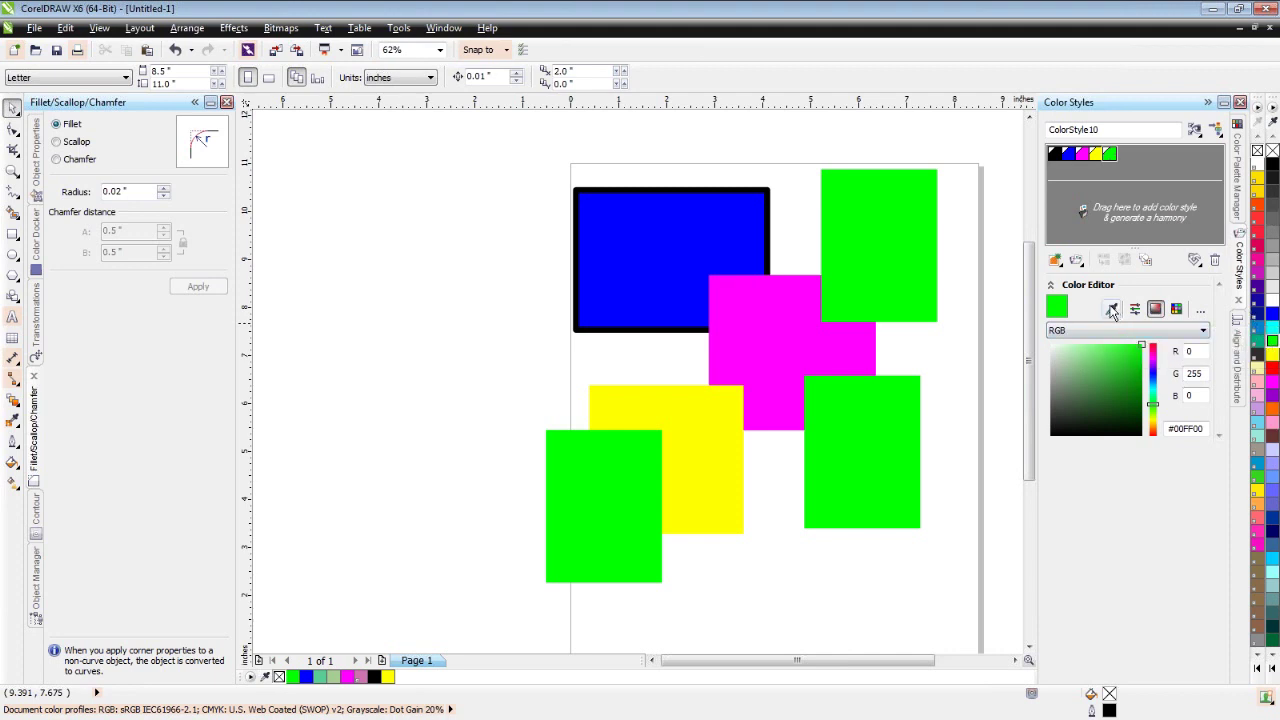
{"action": "left_click", "coordinate": [1273, 364]}
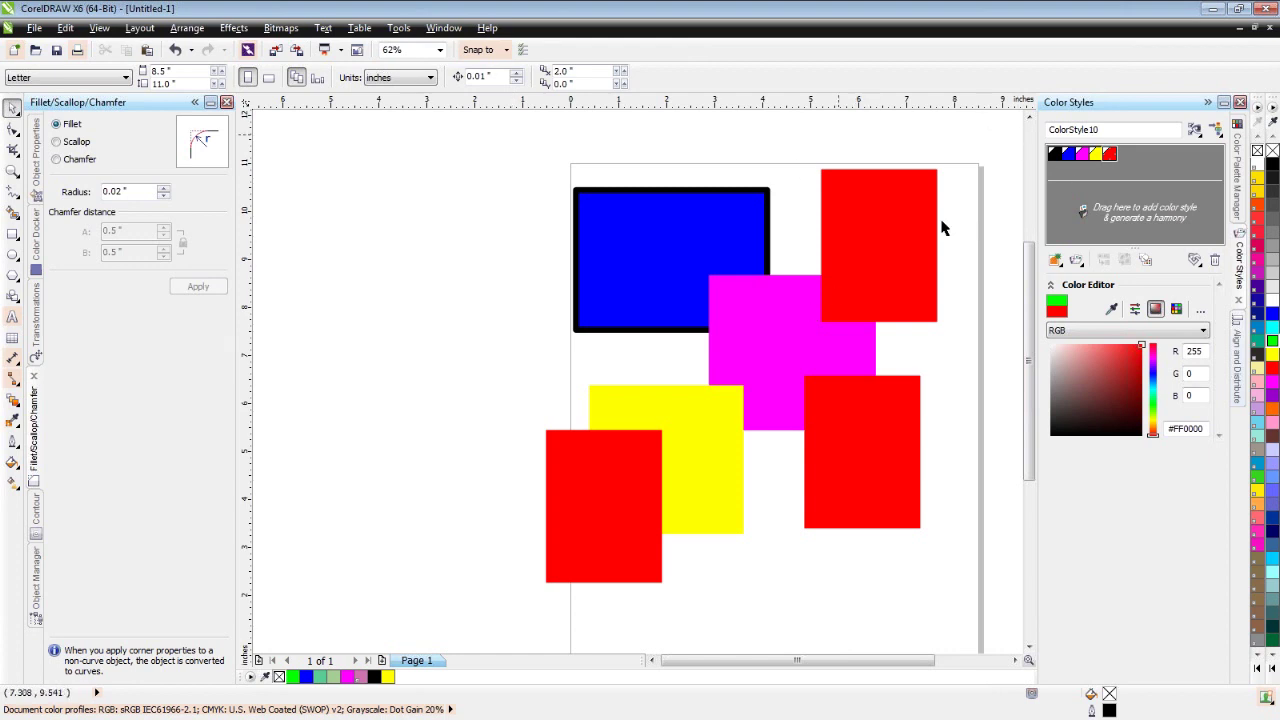
Review the color-mode conversion options for the upper red rectangle's color style without applying any
{"action": "left_click", "coordinate": [888, 209]}
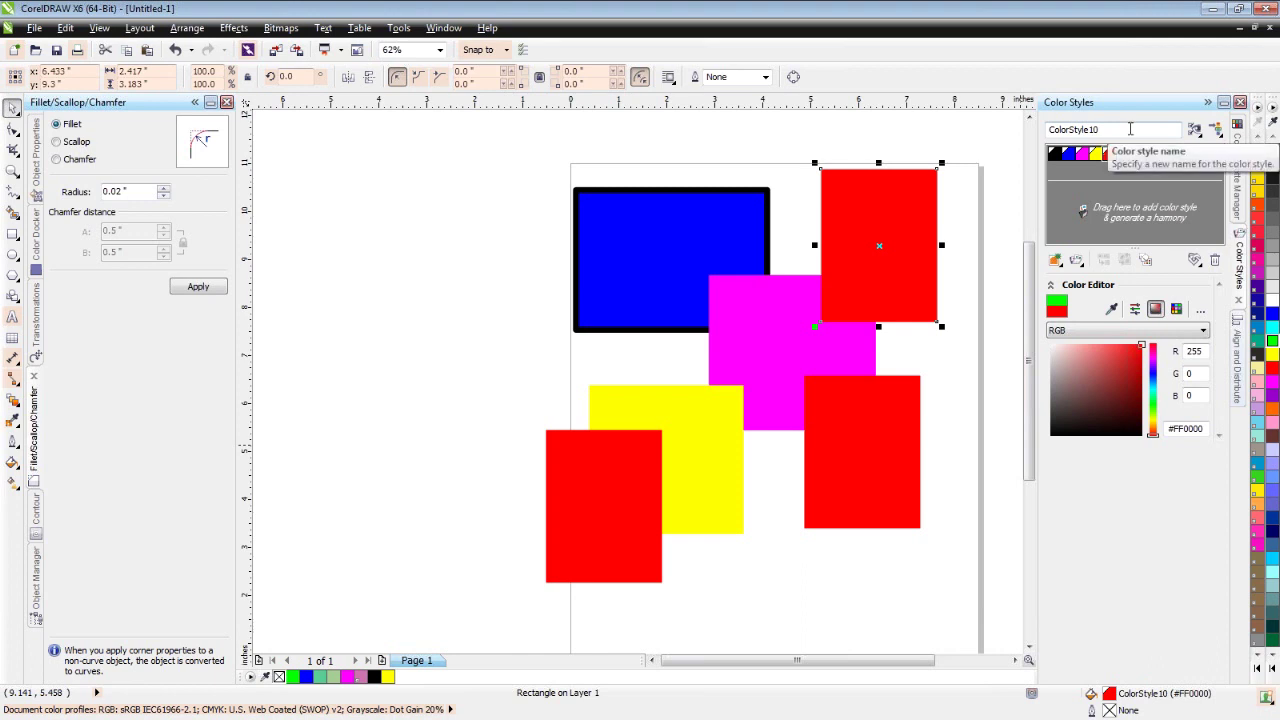
{"action": "left_click", "coordinate": [1217, 135]}
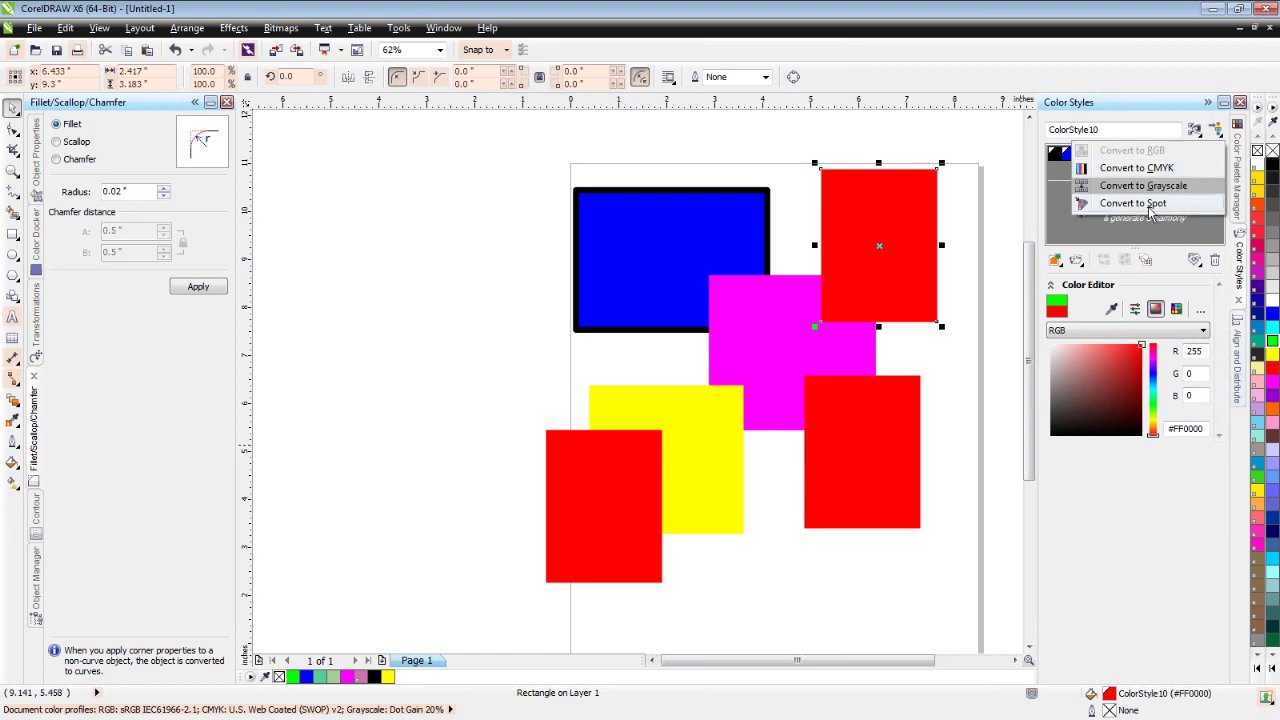
{"action": "left_click", "coordinate": [983, 80]}
{"action": "left_click", "coordinate": [985, 143]}
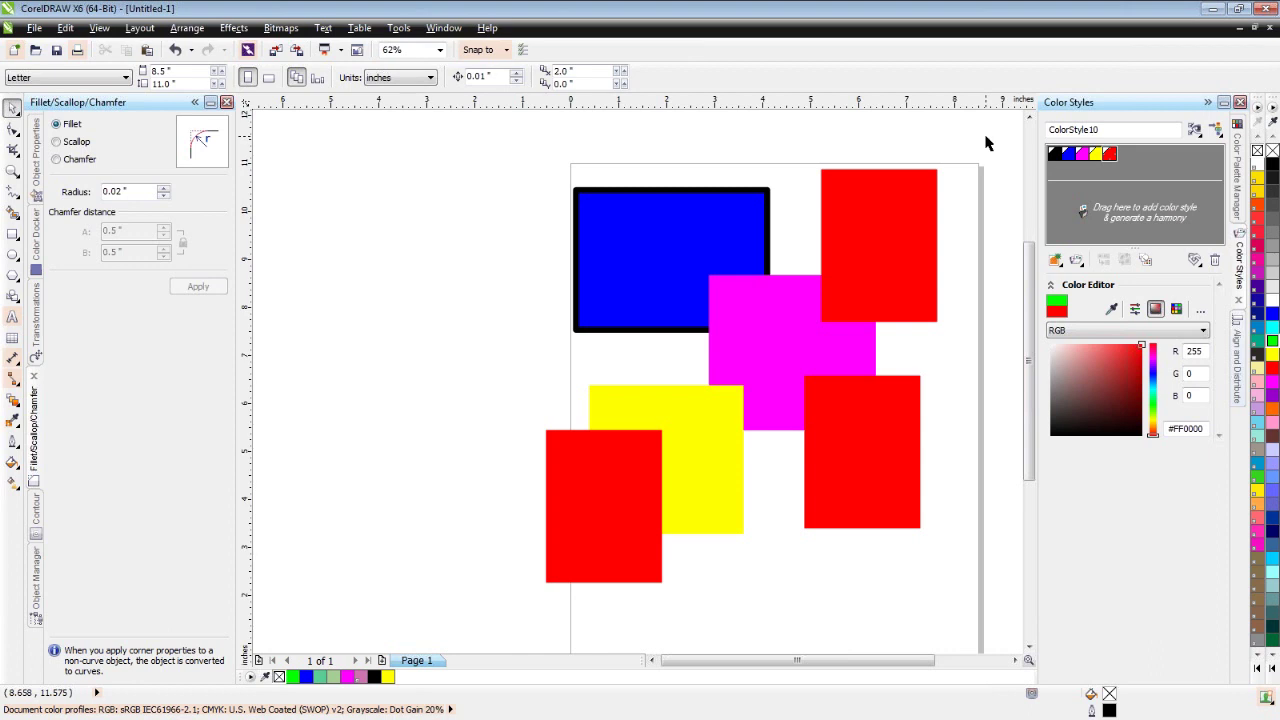
Combine the yellow and red styles into a harmony and shift its hues so the red style becomes RGB 255, 78, 131
{"action": "left_click", "coordinate": [1096, 157]}
{"action": "left_click_drag", "start_coordinate": [1096, 157], "coordinate": [1091, 212]}
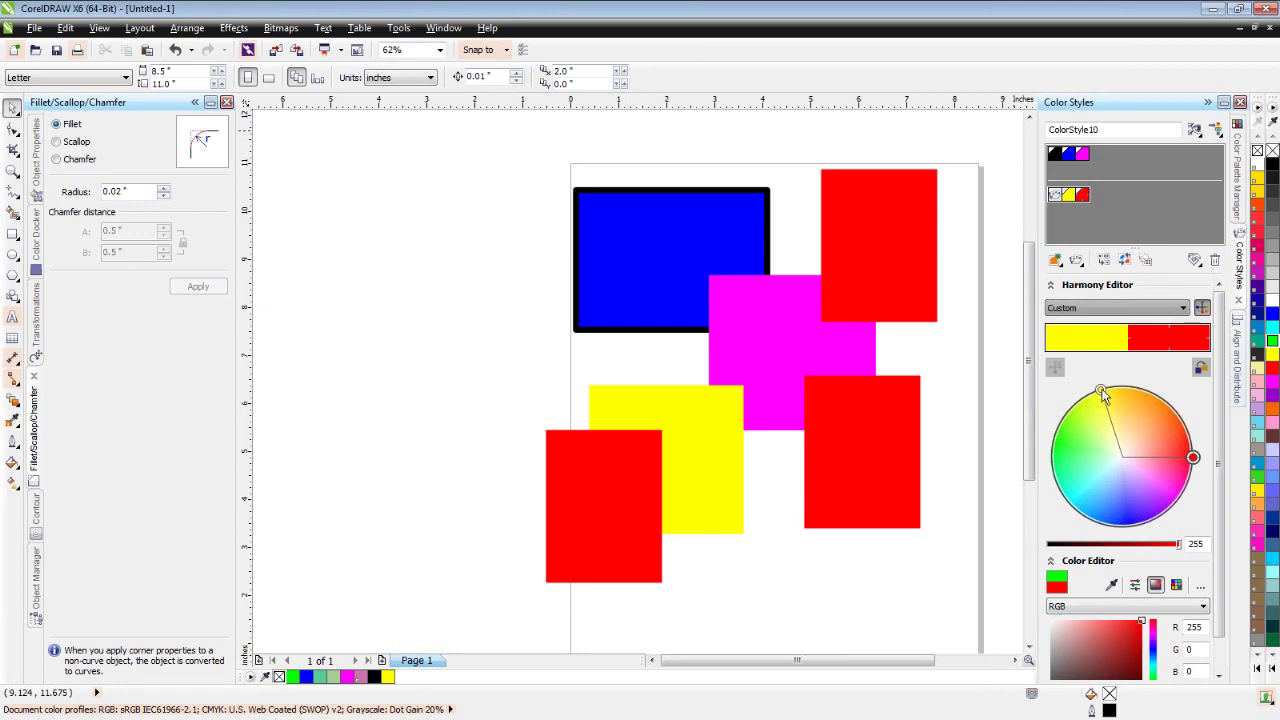
{"action": "mouse_move", "coordinate": [1103, 395]}
{"action": "left_mouse_down"}
{"action": "mouse_move", "coordinate": [1152, 421]}
{"action": "mouse_move", "coordinate": [1174, 454]}
{"action": "mouse_move", "coordinate": [1150, 495]}
{"action": "mouse_move", "coordinate": [1147, 482]}
{"action": "mouse_move", "coordinate": [1172, 531]}
{"action": "mouse_move", "coordinate": [1129, 534]}
{"action": "mouse_move", "coordinate": [1070, 500]}
{"action": "mouse_move", "coordinate": [1066, 444]}
{"action": "mouse_move", "coordinate": [1117, 394]}
{"action": "mouse_move", "coordinate": [1147, 401]}
{"action": "mouse_move", "coordinate": [1120, 426]}
{"action": "mouse_move", "coordinate": [1104, 400]}
{"action": "left_mouse_up"}
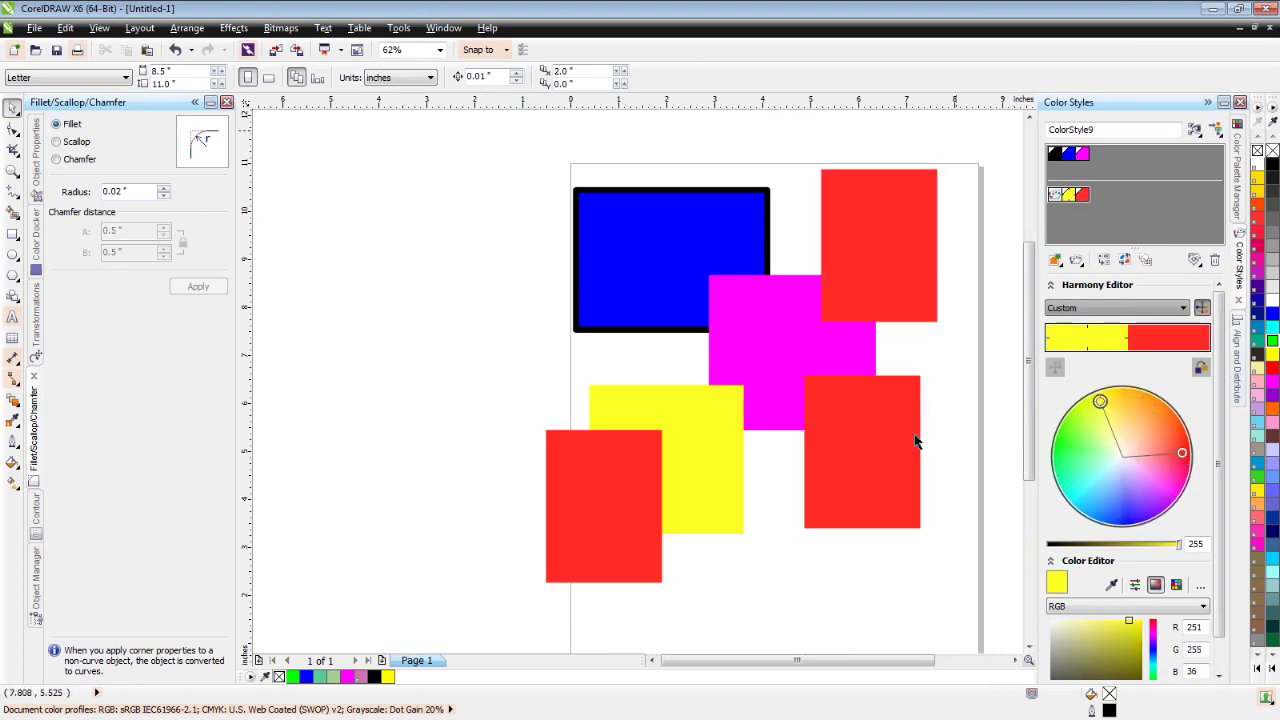
{"action": "mouse_move", "coordinate": [1180, 452]}
{"action": "left_mouse_down"}
{"action": "mouse_move", "coordinate": [1173, 441]}
{"action": "mouse_move", "coordinate": [1170, 465]}
{"action": "left_mouse_up"}
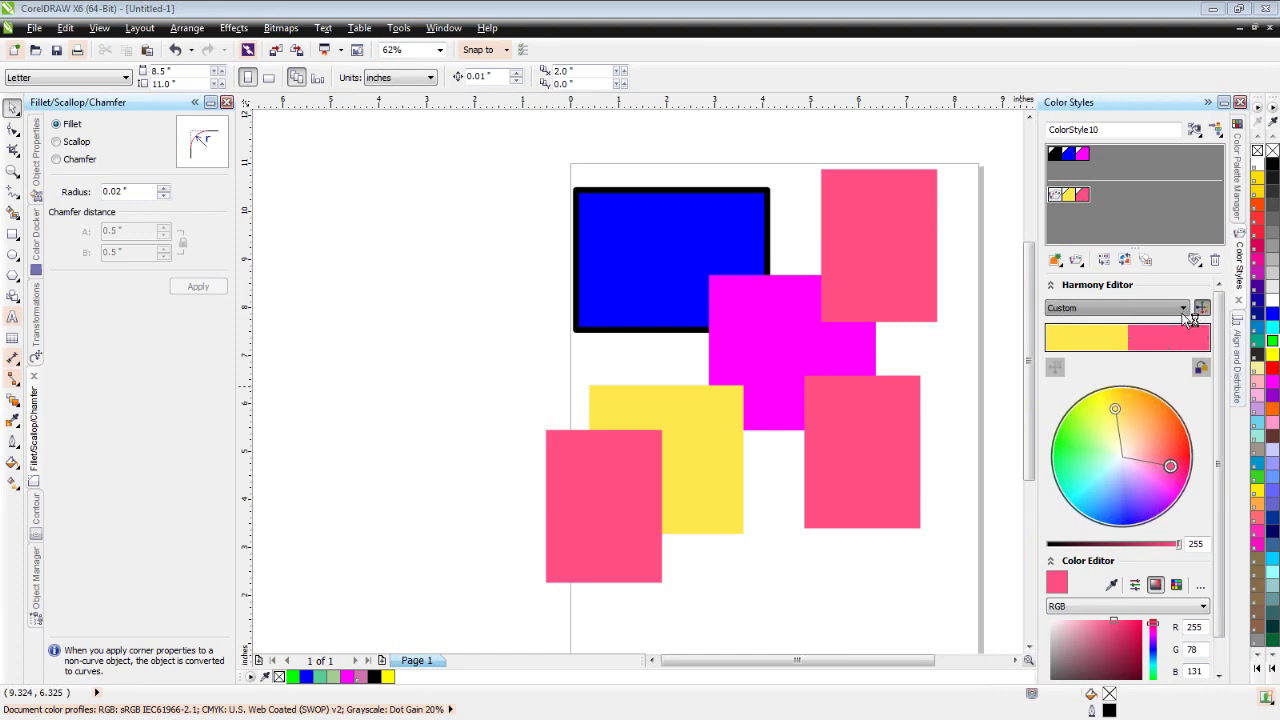
Adjust the harmony's pink style to a more saturated RGB 255, 41, 105 in the color editor
{"action": "left_click", "coordinate": [1176, 588]}
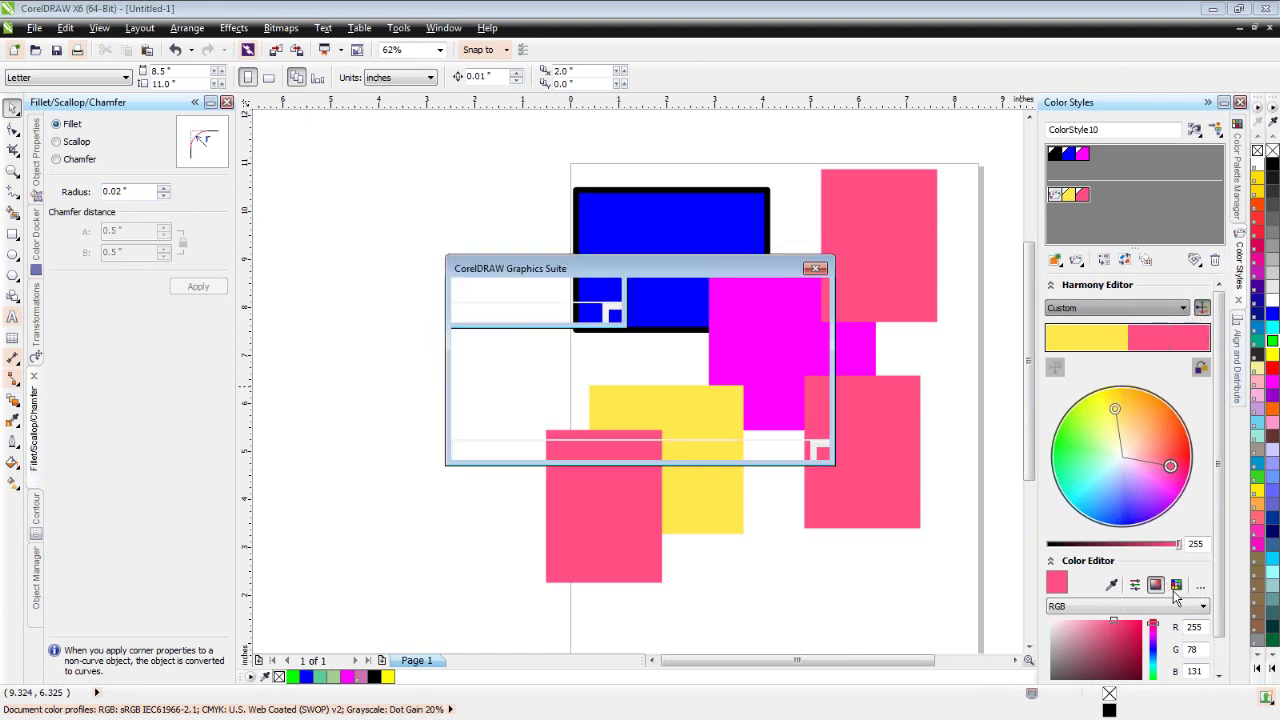
{"action": "left_click", "coordinate": [815, 270]}
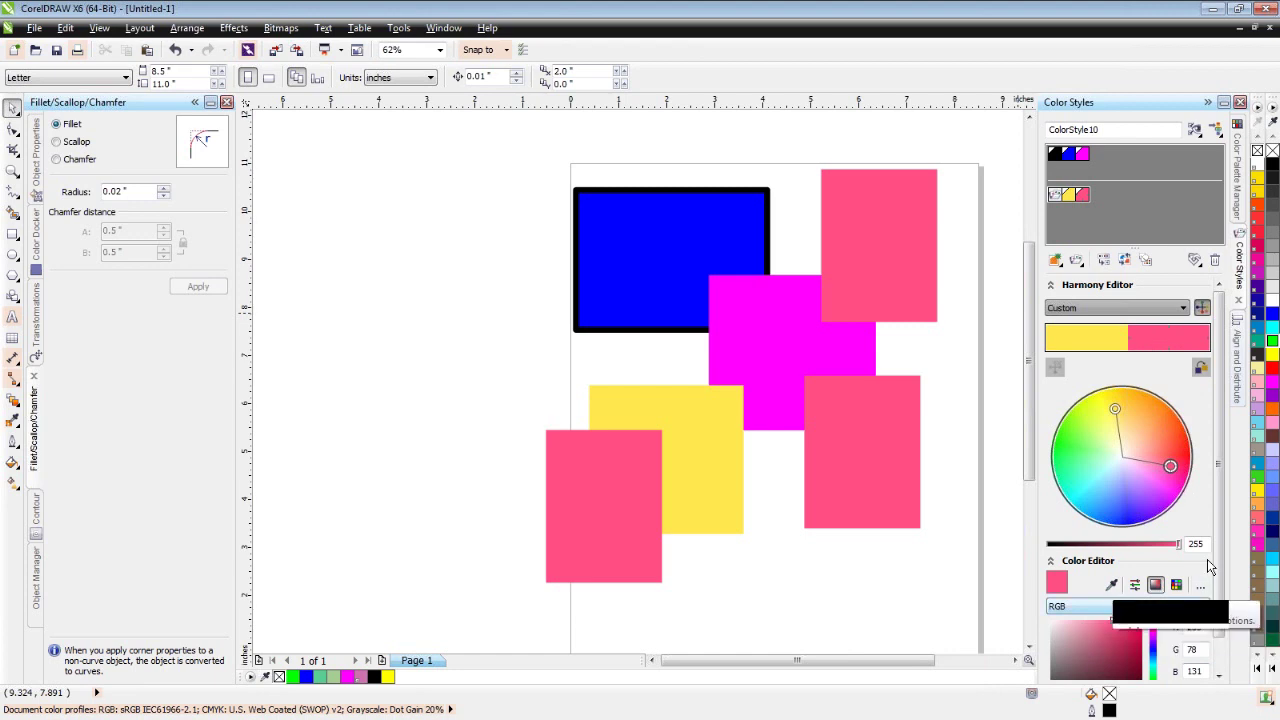
{"action": "scroll", "coordinate": [1180, 565], "scroll_direction": "down", "scroll_amount": 1}
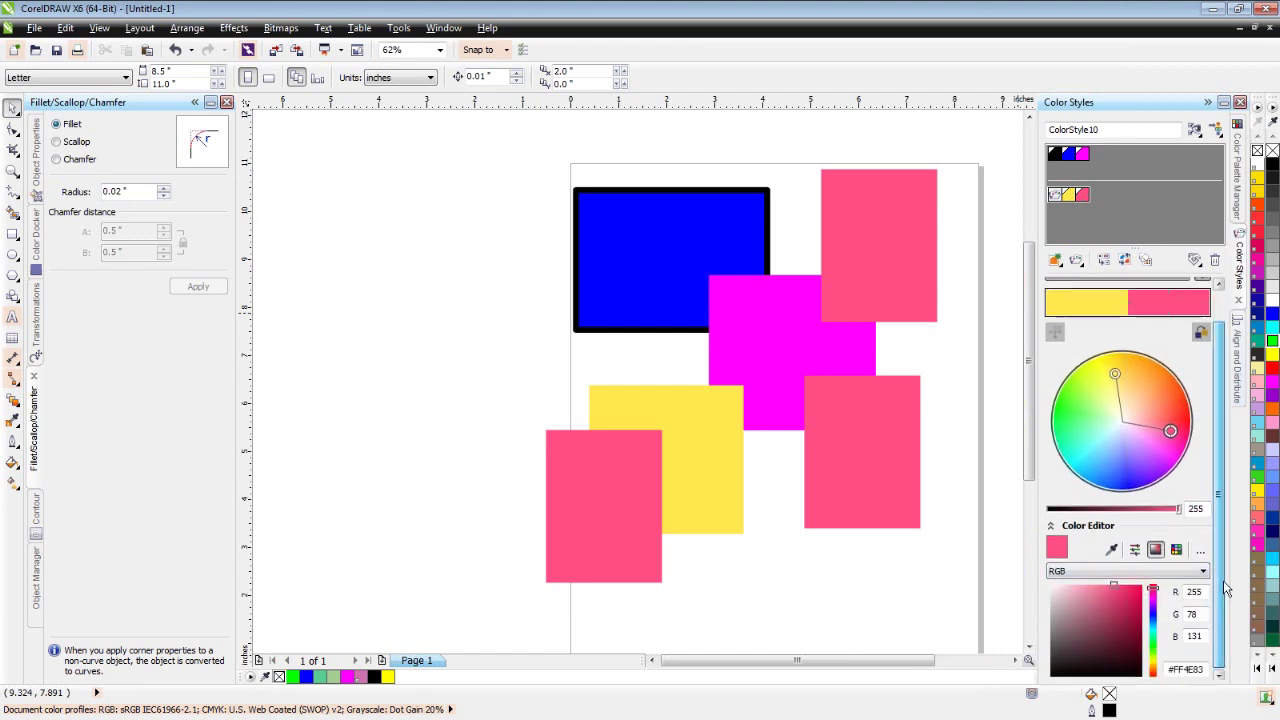
{"action": "mouse_move", "coordinate": [1116, 590]}
{"action": "left_mouse_down"}
{"action": "mouse_move", "coordinate": [1126, 611]}
{"action": "mouse_move", "coordinate": [1061, 611]}
{"action": "mouse_move", "coordinate": [1137, 606]}
{"action": "mouse_move", "coordinate": [1127, 586]}
{"action": "left_mouse_up"}
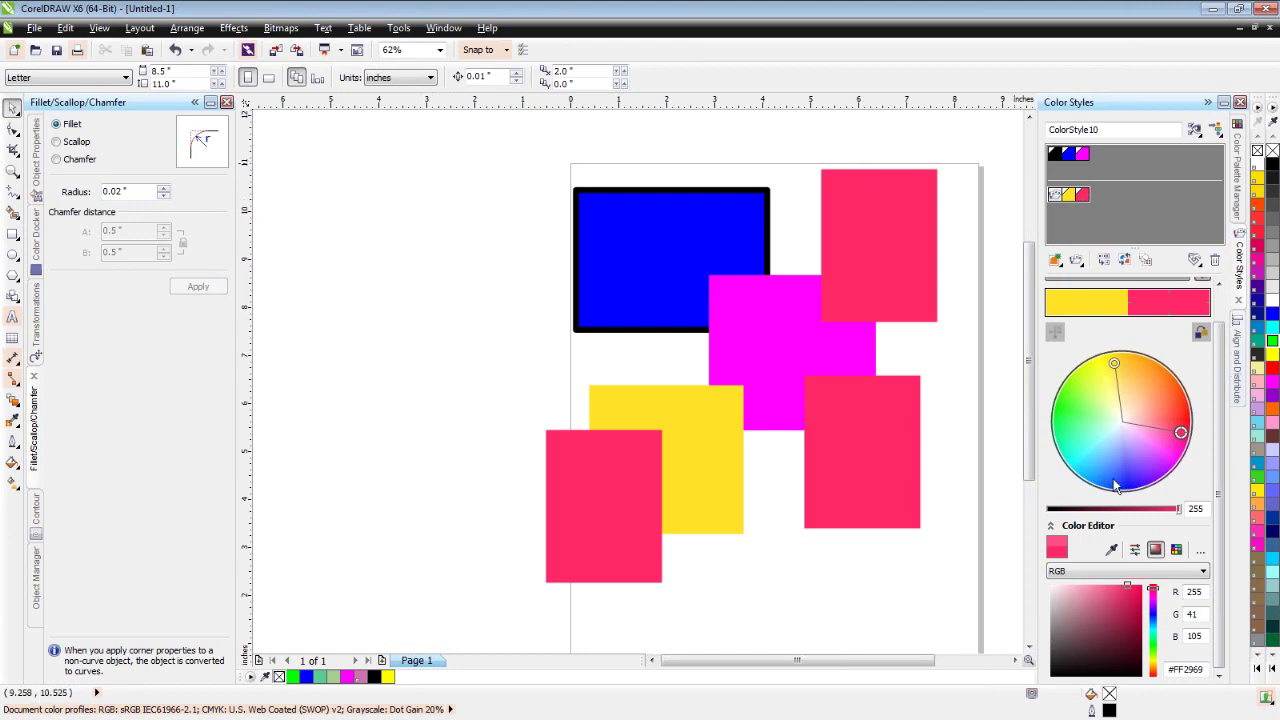
Show the Transformations docker, move the upper pink rectangle off the page beside the blue one, and fill it red
{"action": "left_click", "coordinate": [35, 330]}
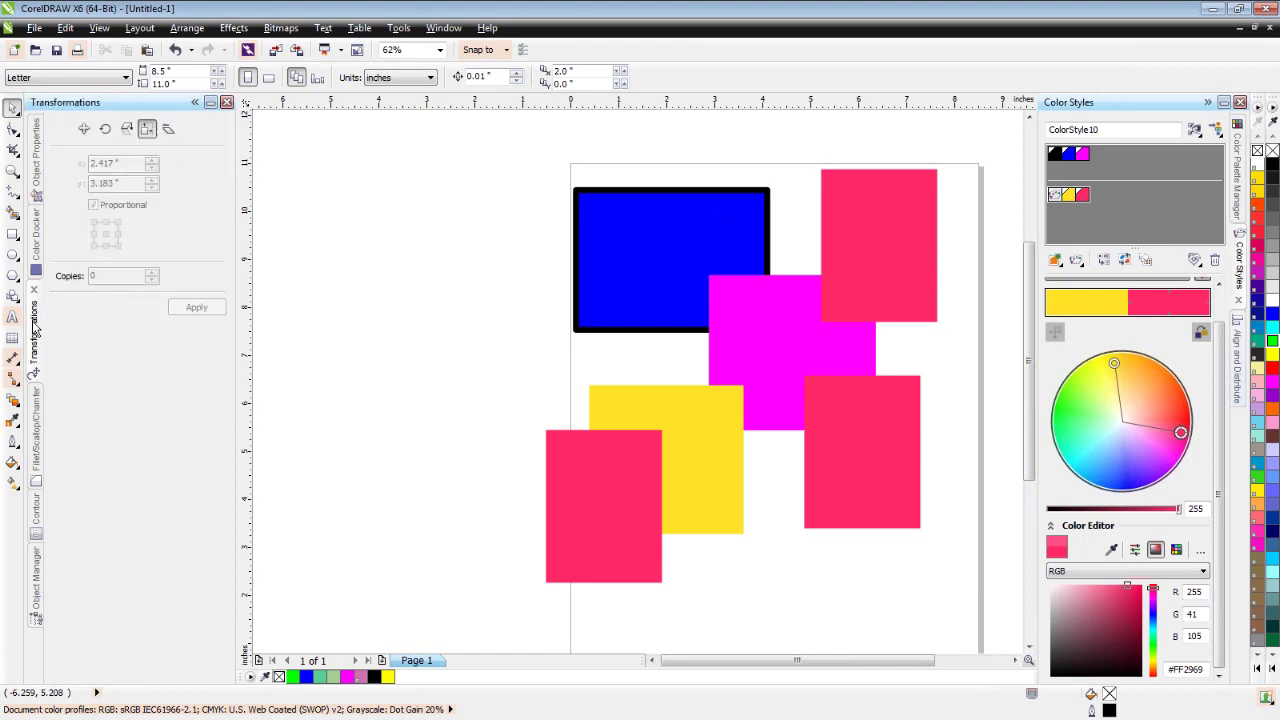
{"action": "left_click", "coordinate": [892, 224]}
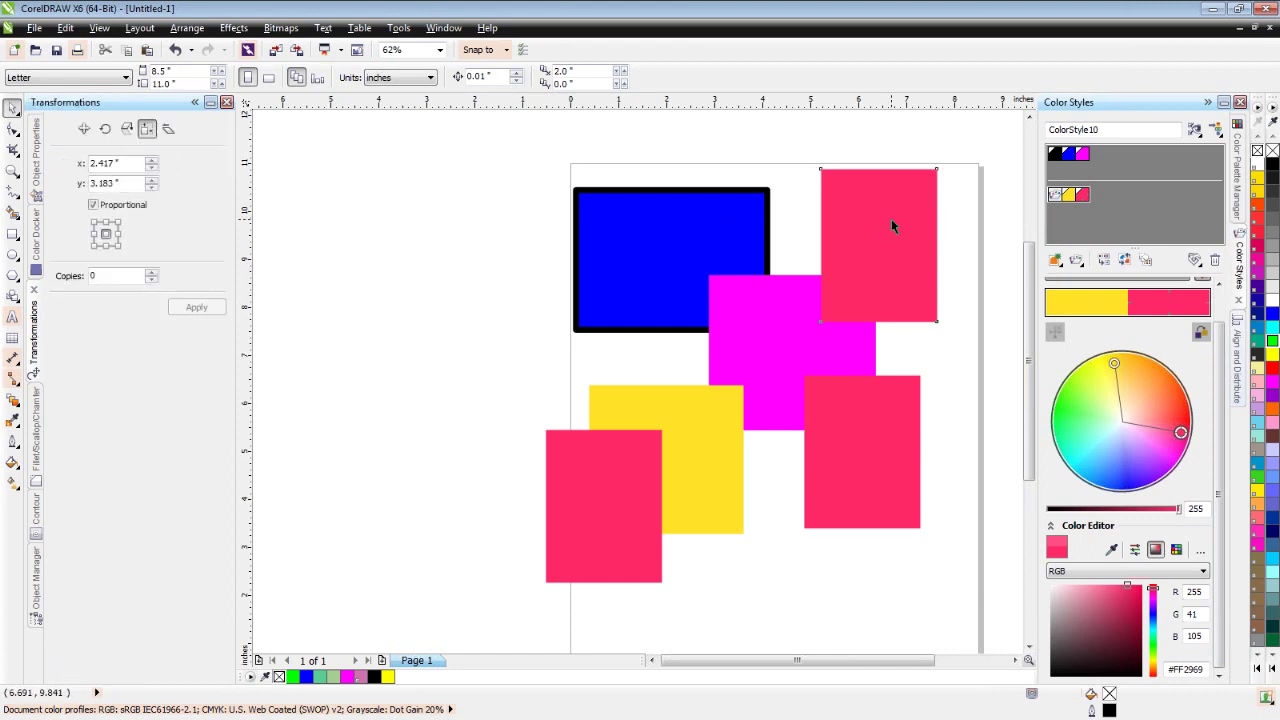
{"action": "left_click_drag", "start_coordinate": [893, 226], "coordinate": [399, 224]}
{"action": "left_click", "coordinate": [1273, 370]}
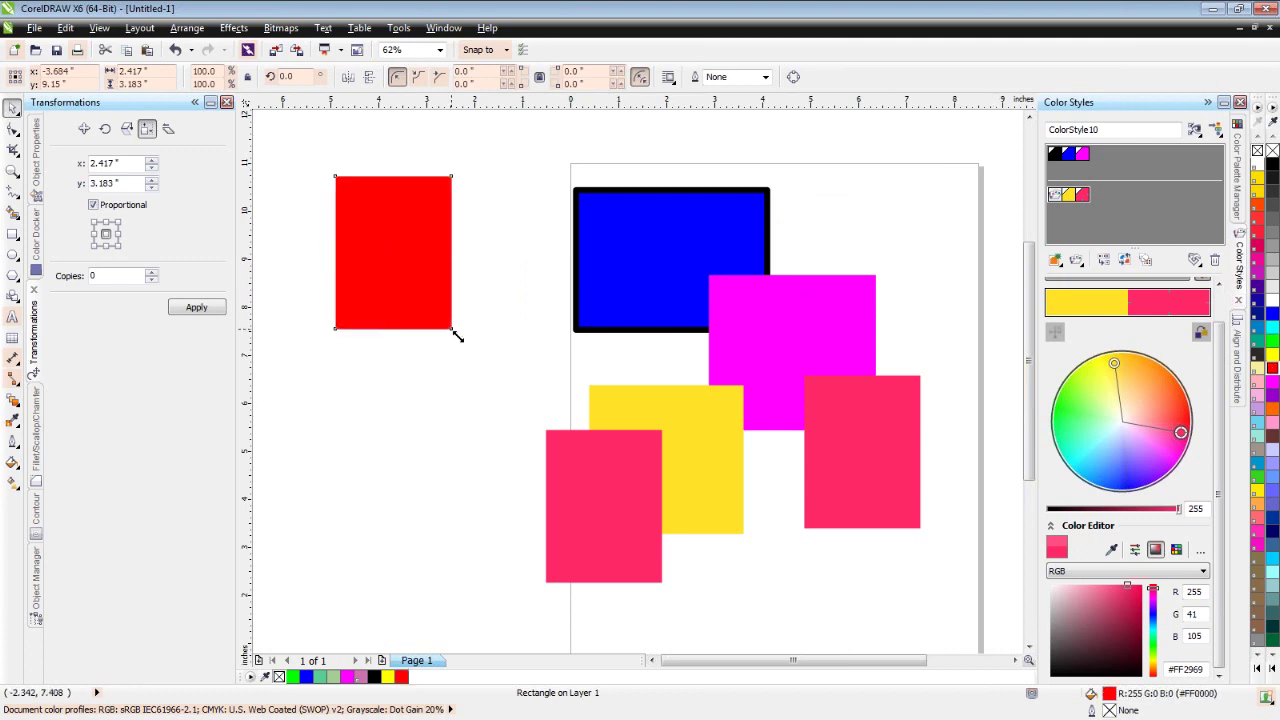
Resize the red rectangle freehand to about 4.2 by 3 inches
{"action": "left_click_drag", "start_coordinate": [457, 336], "coordinate": [424, 290]}
{"action": "left_click_drag", "start_coordinate": [428, 232], "coordinate": [532, 340]}
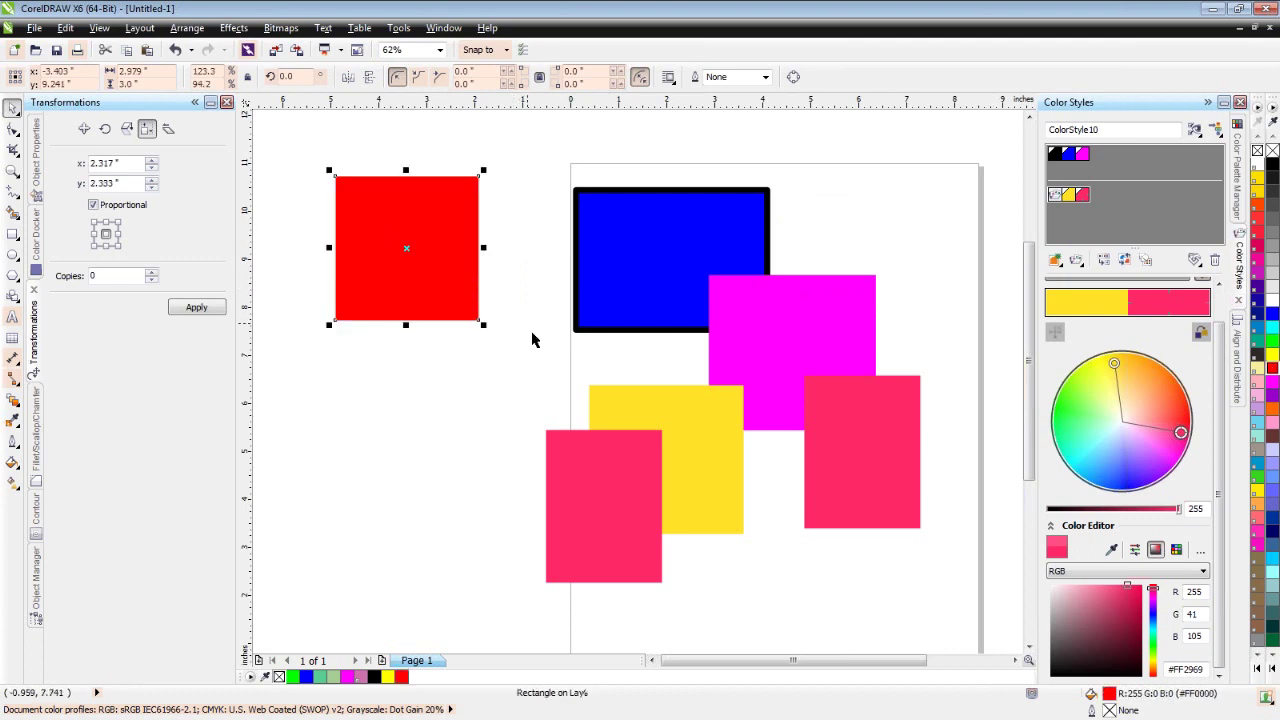
{"action": "left_click_drag", "start_coordinate": [485, 248], "coordinate": [540, 248]}
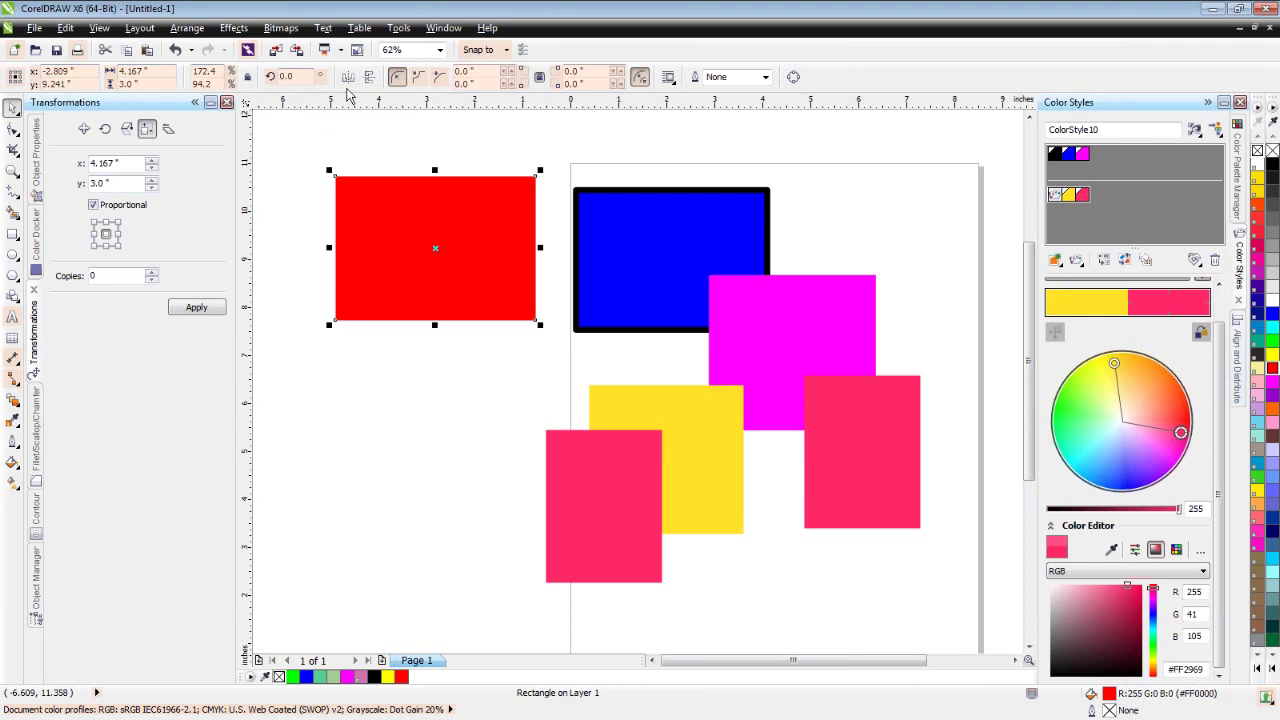
Disable proportional sizing in the Transformations docker and set the red rectangle's width to 3 inches
{"action": "left_click", "coordinate": [103, 207]}
{"action": "double_click", "coordinate": [136, 165]}
{"action": "type", "text": "3"}
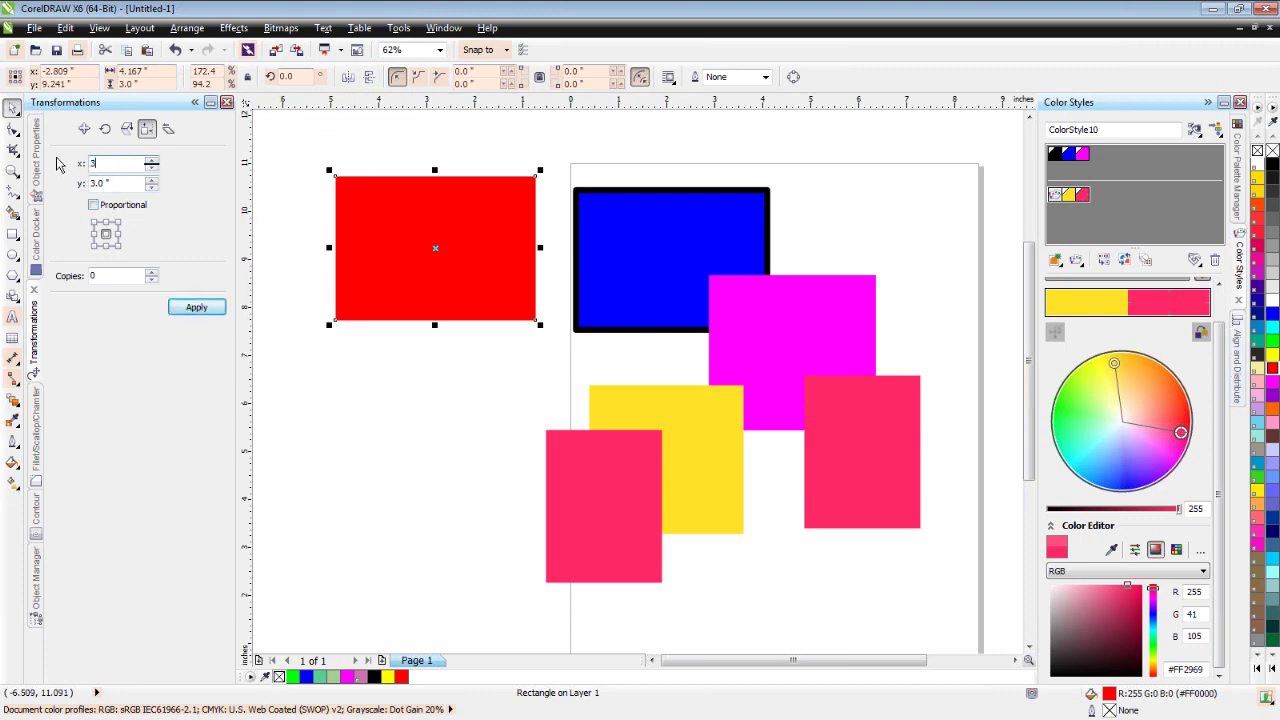
{"action": "key", "text": "Return"}
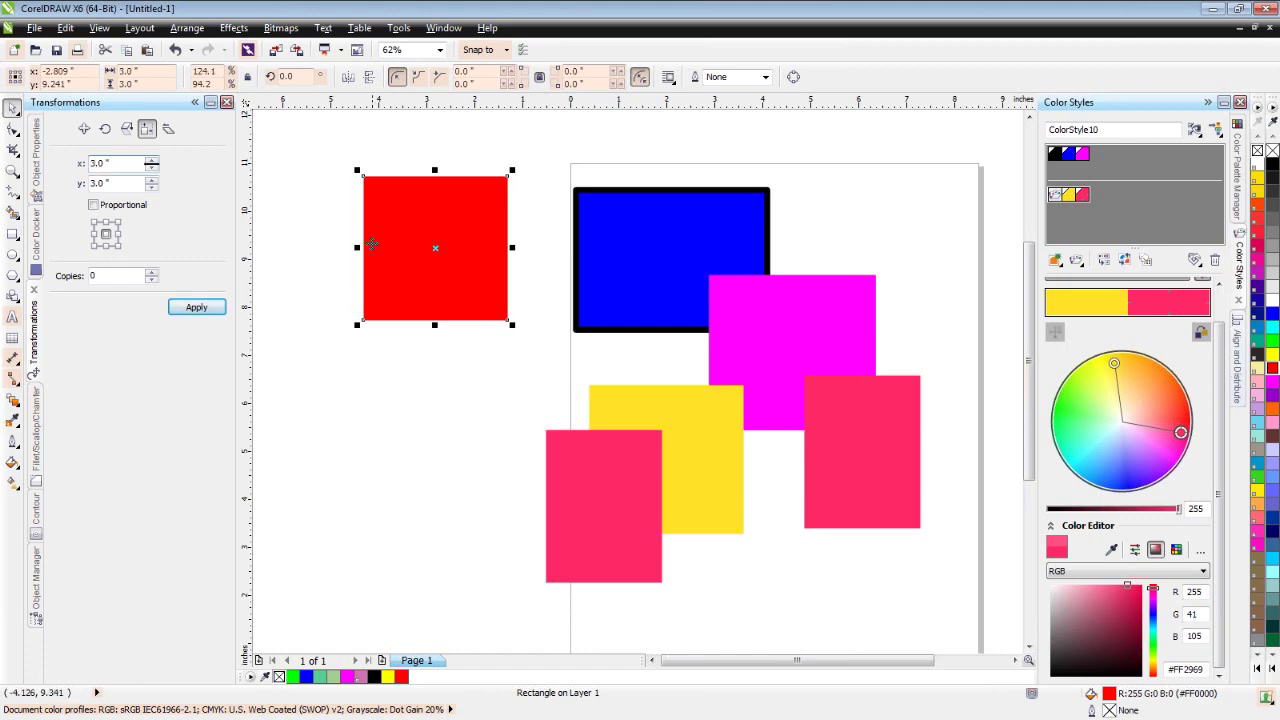
Create 2 copies of the red square with the Size transformation and move one below and left of the original
{"action": "left_click", "coordinate": [152, 273]}
{"action": "left_click", "coordinate": [152, 273]}
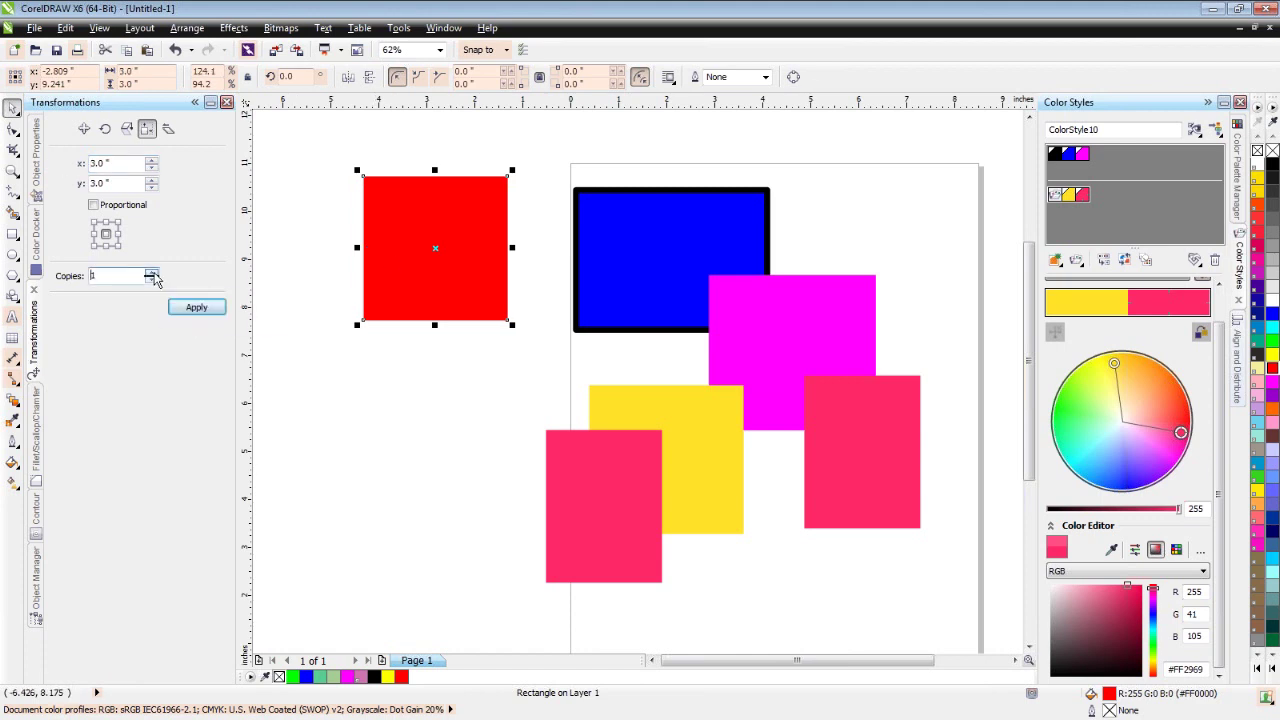
{"action": "left_click", "coordinate": [192, 307]}
{"action": "left_click_drag", "start_coordinate": [435, 250], "coordinate": [337, 416]}
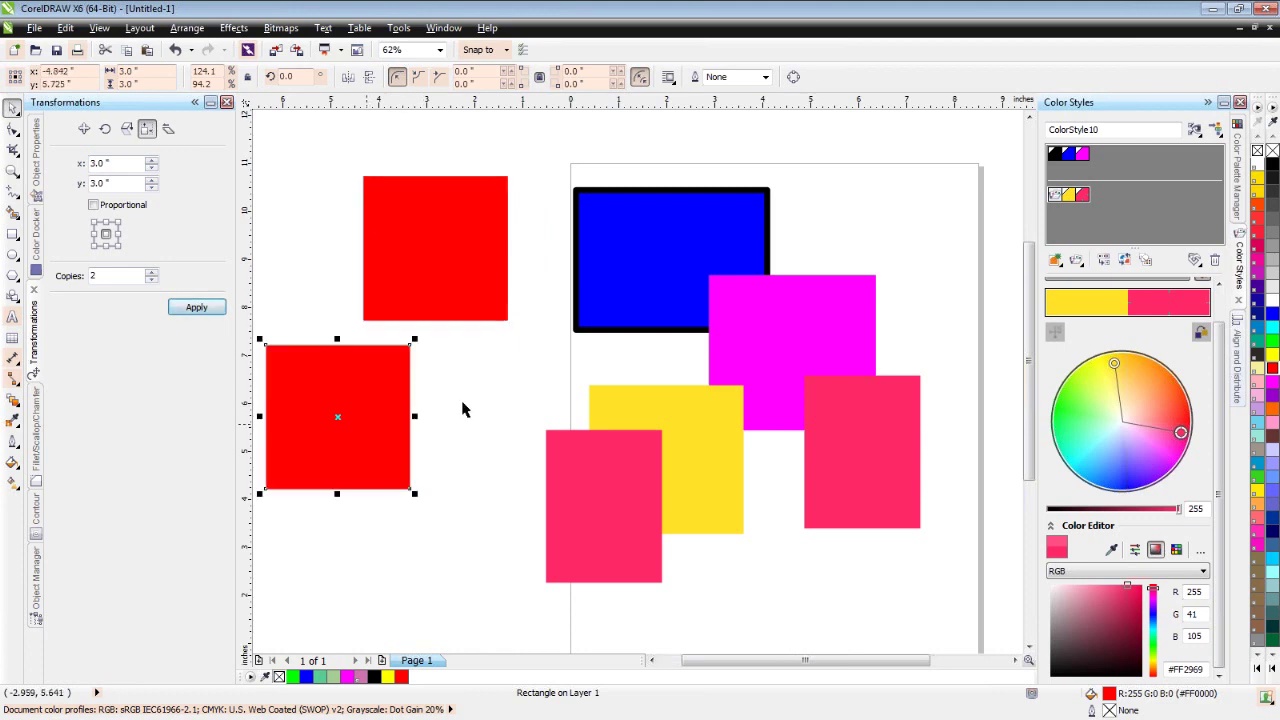
Spread the three red squares apart beside the page, placing two side by side and the third centred below them
{"action": "left_click", "coordinate": [462, 409]}
{"action": "left_click_drag", "start_coordinate": [291, 190], "coordinate": [271, 203]}
{"action": "left_click_drag", "start_coordinate": [426, 231], "coordinate": [455, 250]}
{"action": "left_click_drag", "start_coordinate": [281, 228], "coordinate": [294, 286]}
{"action": "left_click_drag", "start_coordinate": [324, 398], "coordinate": [376, 394]}
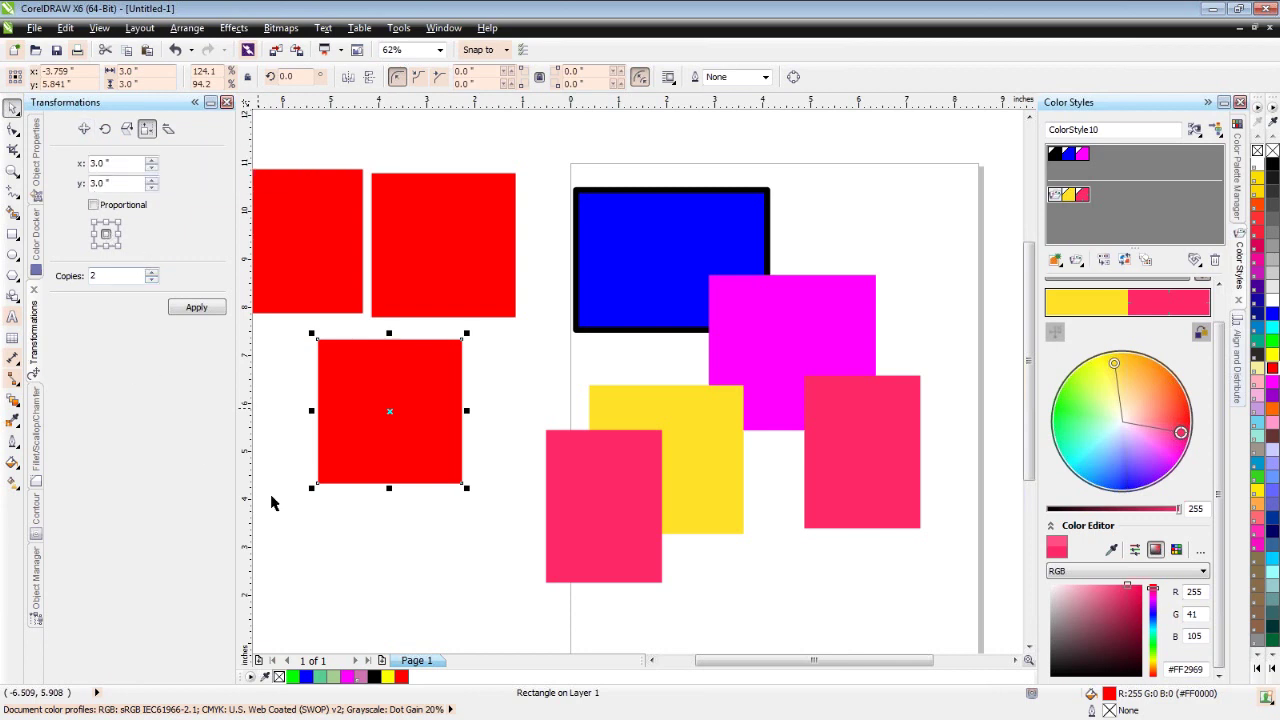
Widen the lower red square to 6 inches with the Size transformation, using 0 copies and the lower-right anchor point
{"action": "left_click", "coordinate": [335, 550]}
{"action": "left_click", "coordinate": [414, 470]}
{"action": "left_click", "coordinate": [152, 281]}
{"action": "left_click", "coordinate": [152, 281]}
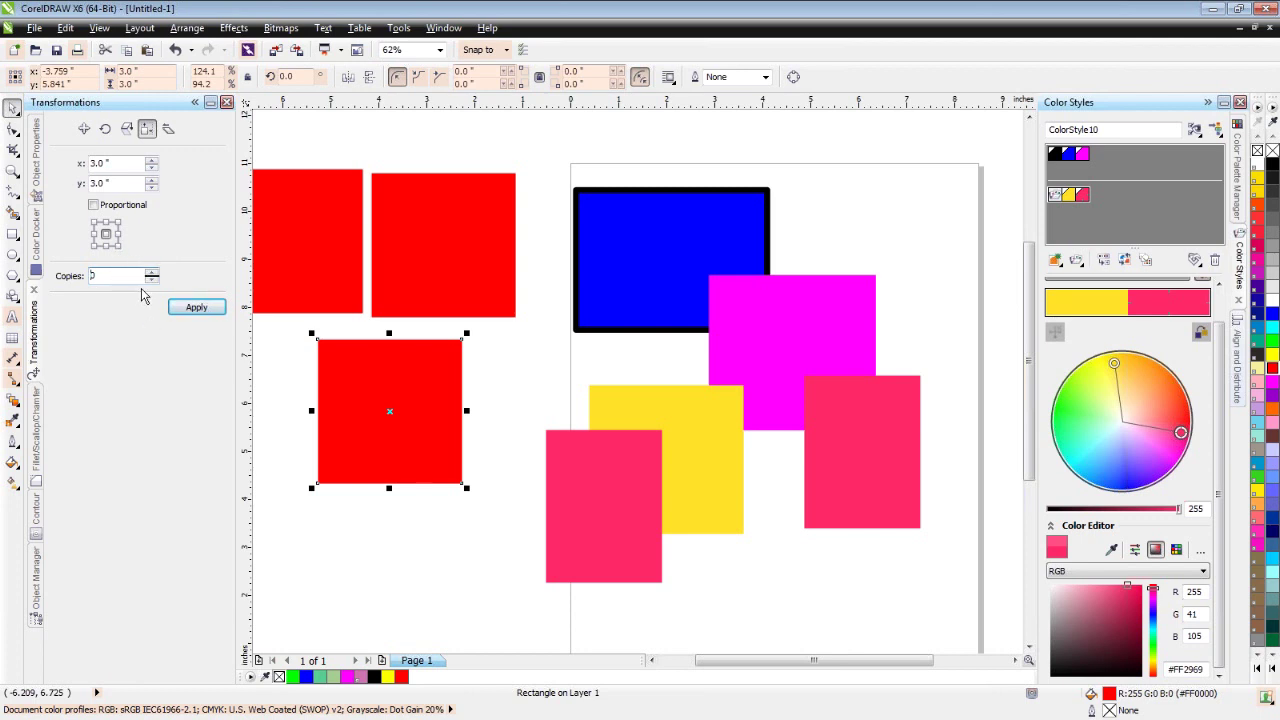
{"action": "left_click", "coordinate": [118, 244]}
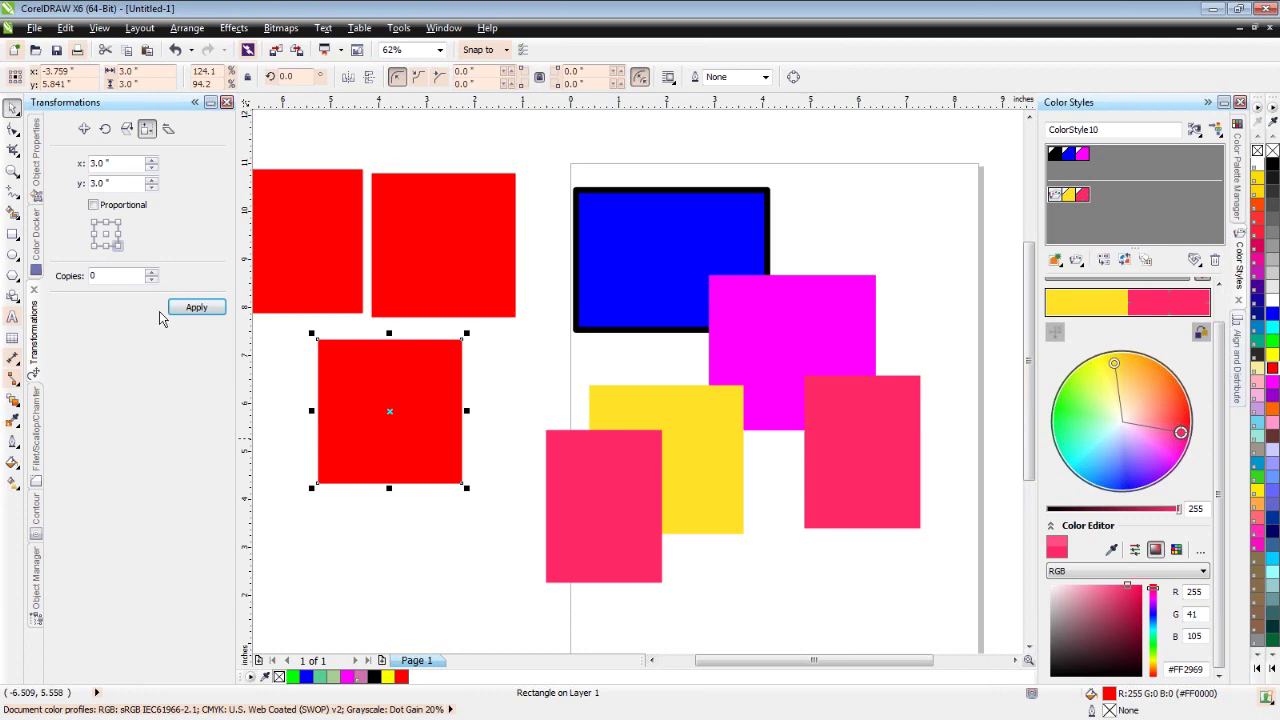
{"action": "left_click_drag", "start_coordinate": [125, 167], "coordinate": [62, 167]}
{"action": "type", "text": "6"}
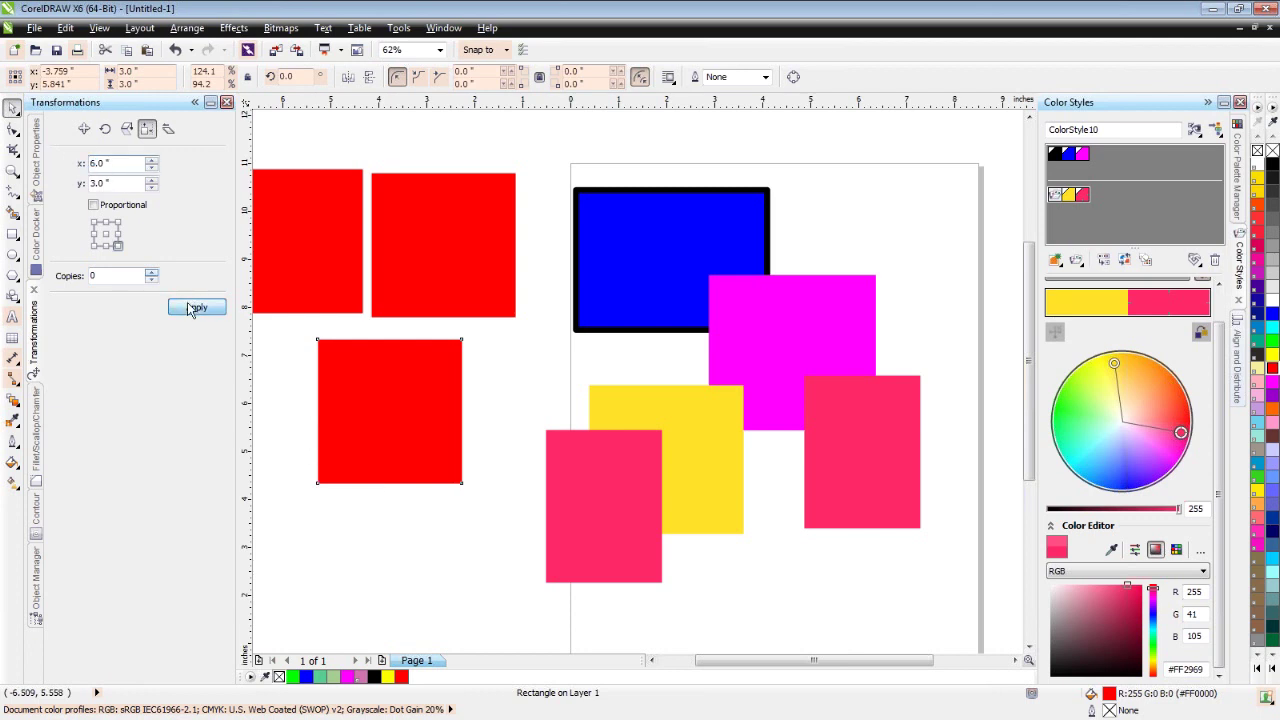
{"action": "left_click", "coordinate": [192, 307]}
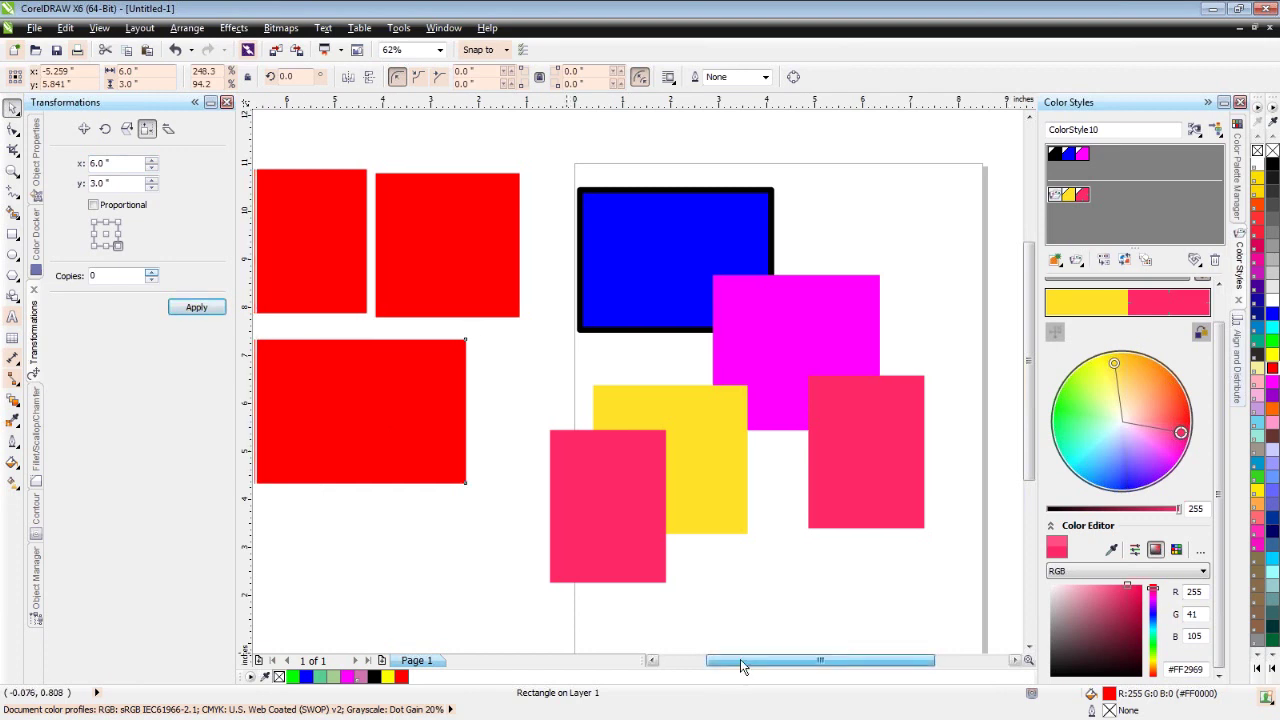
{"action": "left_click_drag", "start_coordinate": [742, 667], "coordinate": [704, 667]}
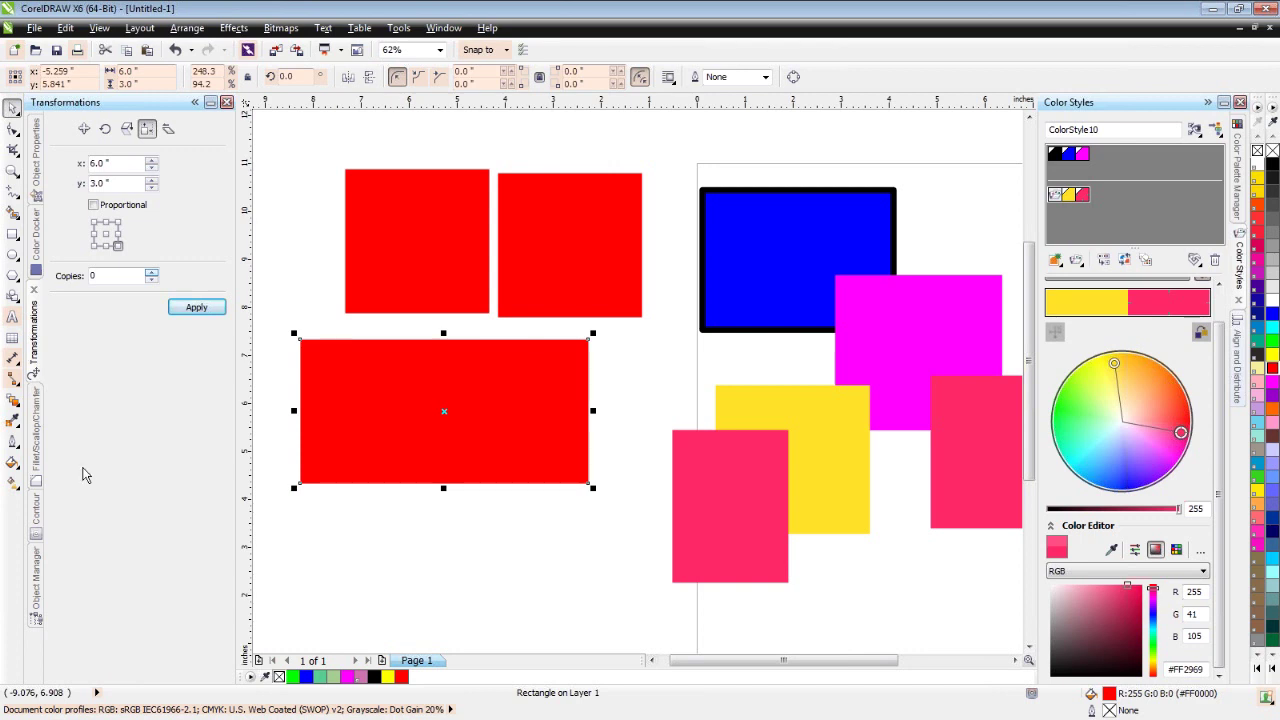
Fillet the corners of the wide red rectangle with a 0.25-inch radius
{"action": "left_click", "coordinate": [38, 448]}
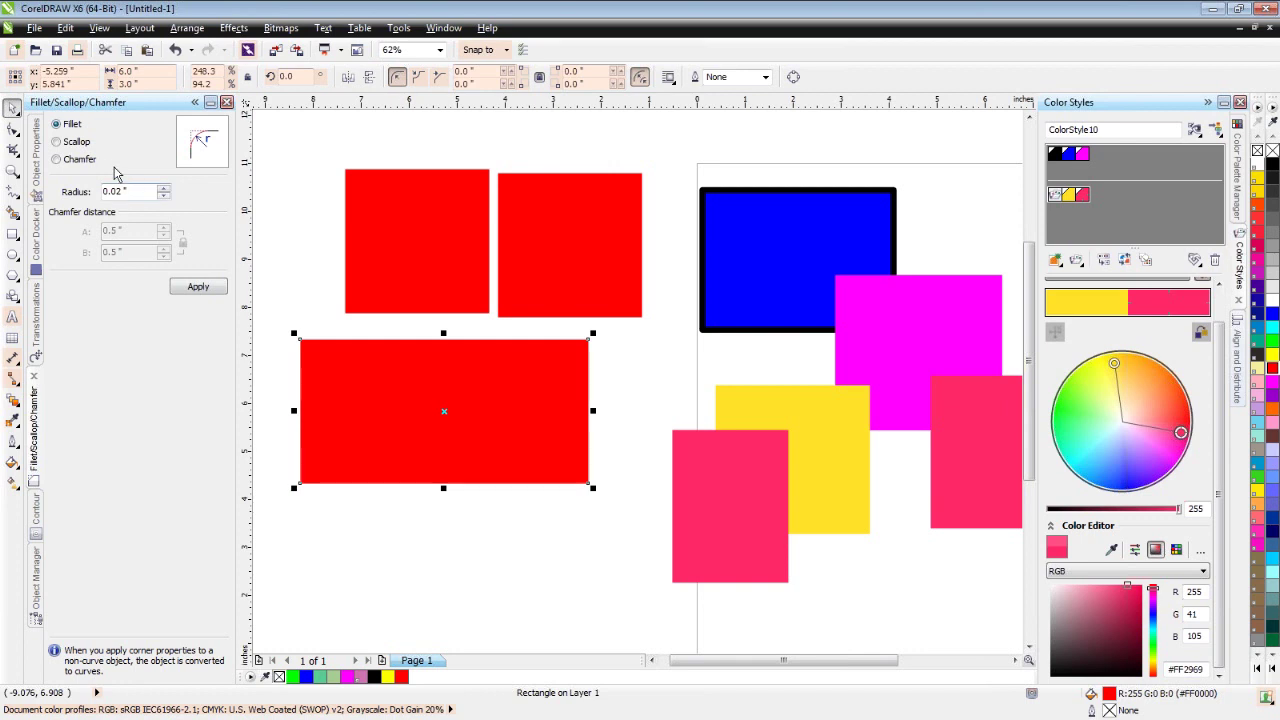
{"action": "left_click", "coordinate": [74, 125]}
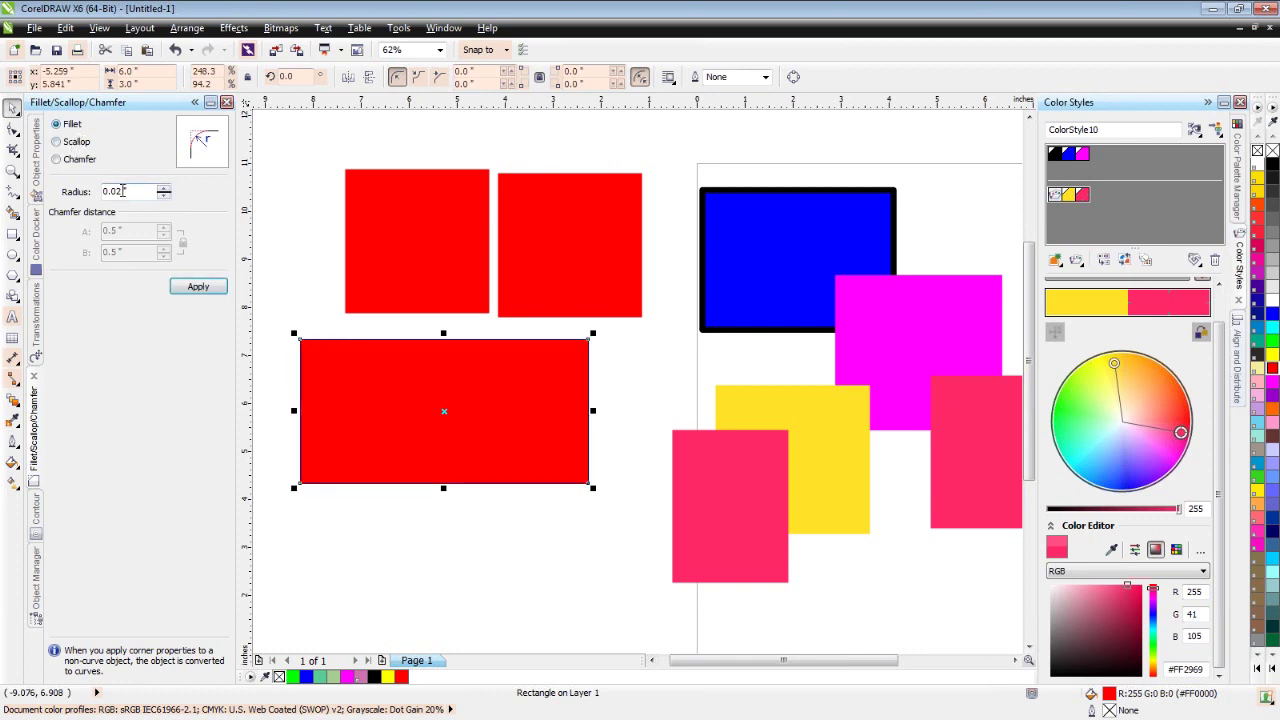
{"action": "left_click_drag", "start_coordinate": [131, 190], "coordinate": [110, 191]}
{"action": "type", "text": ".2"}
{"action": "type", "text": "25"}
{"action": "left_click", "coordinate": [210, 289]}
{"action": "left_click", "coordinate": [210, 297]}
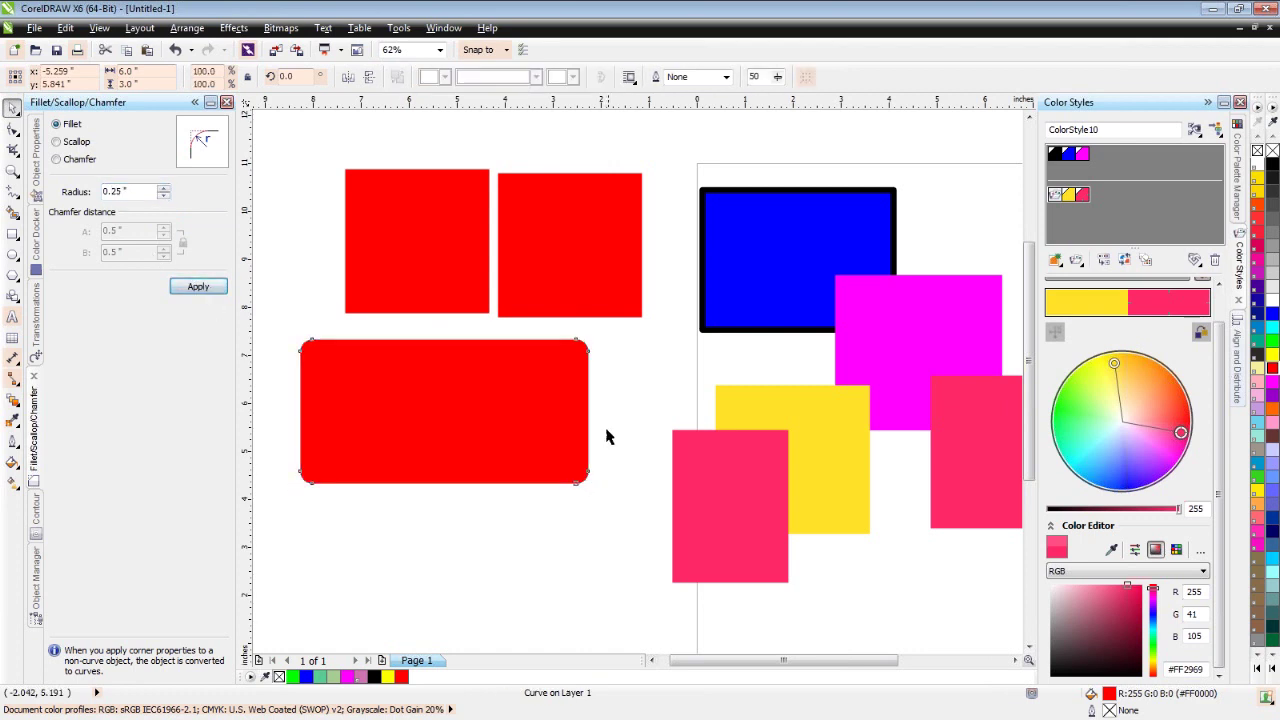
{"action": "left_click", "coordinate": [607, 437]}
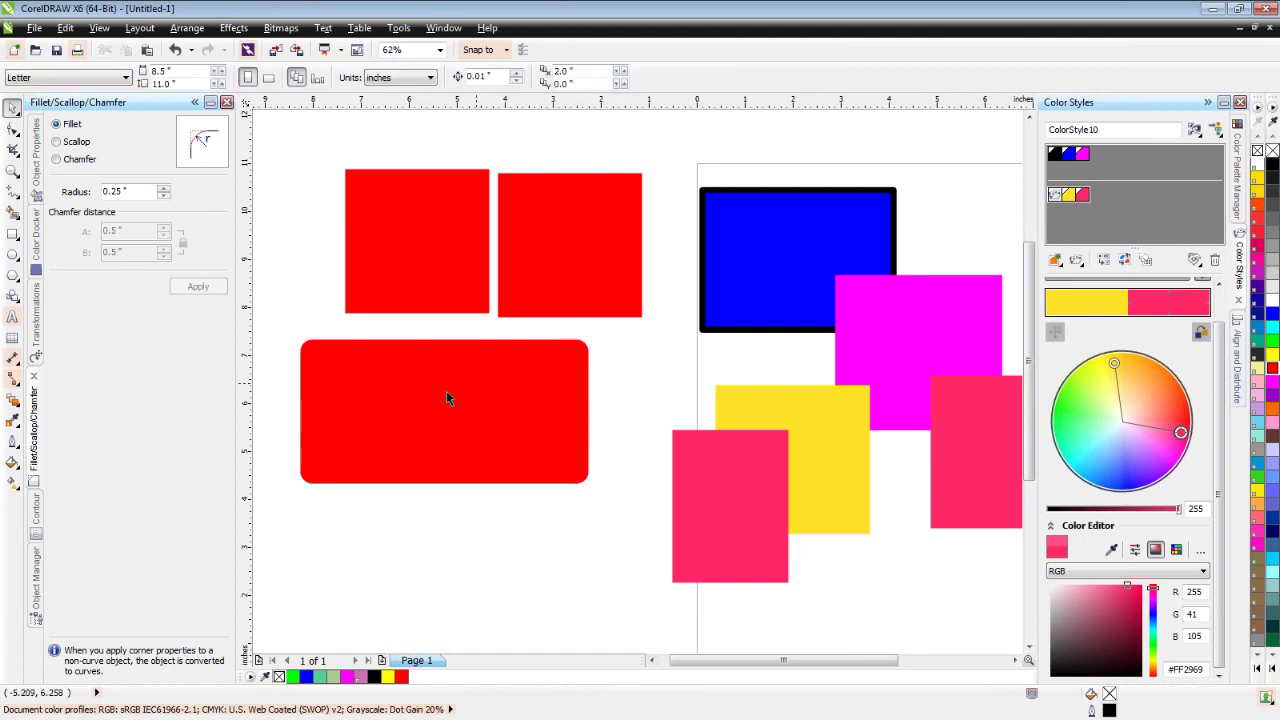
Compare the properties of the filleted red shape with those of the plain red square above it
{"action": "left_click", "coordinate": [446, 390]}
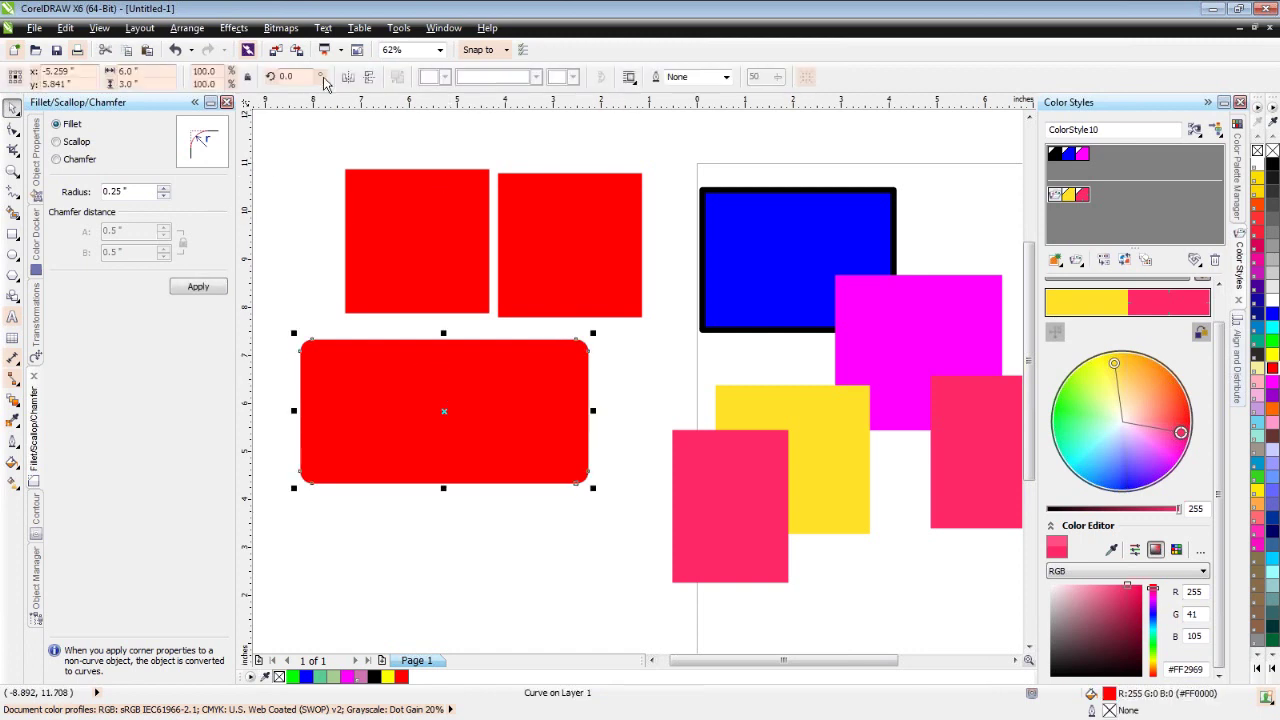
{"action": "left_click", "coordinate": [384, 261]}
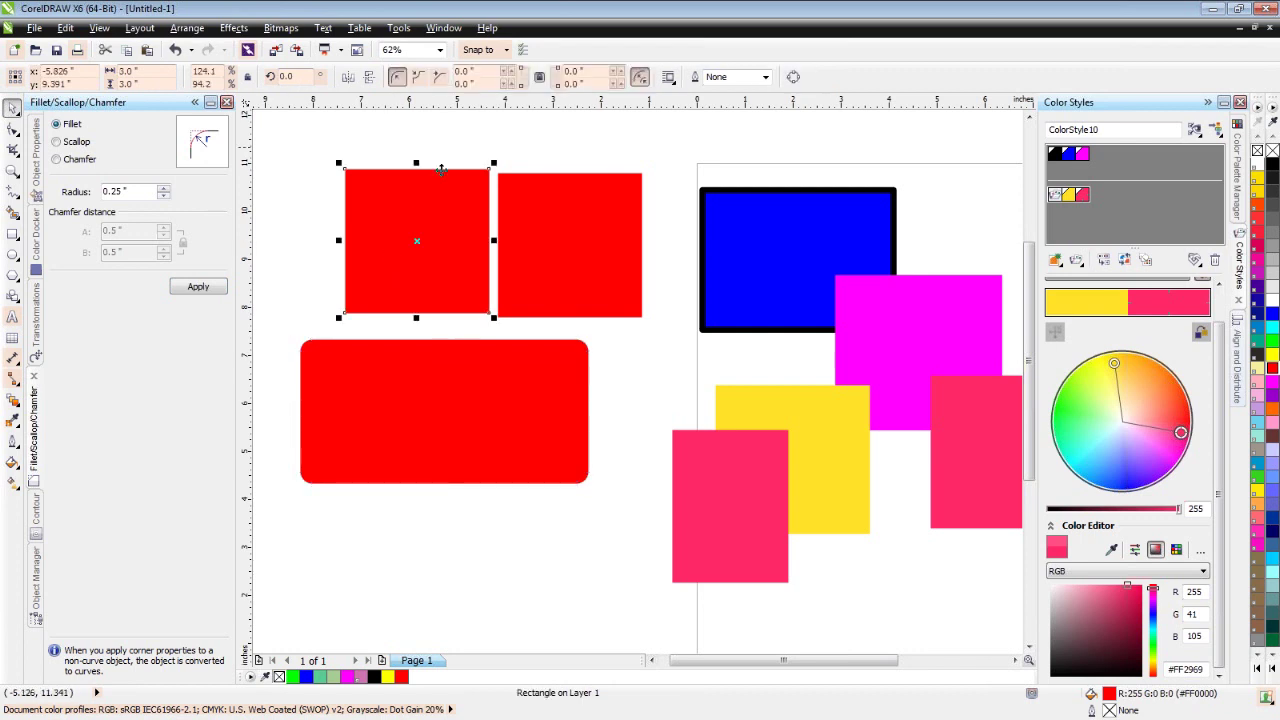
{"action": "left_click", "coordinate": [405, 381]}
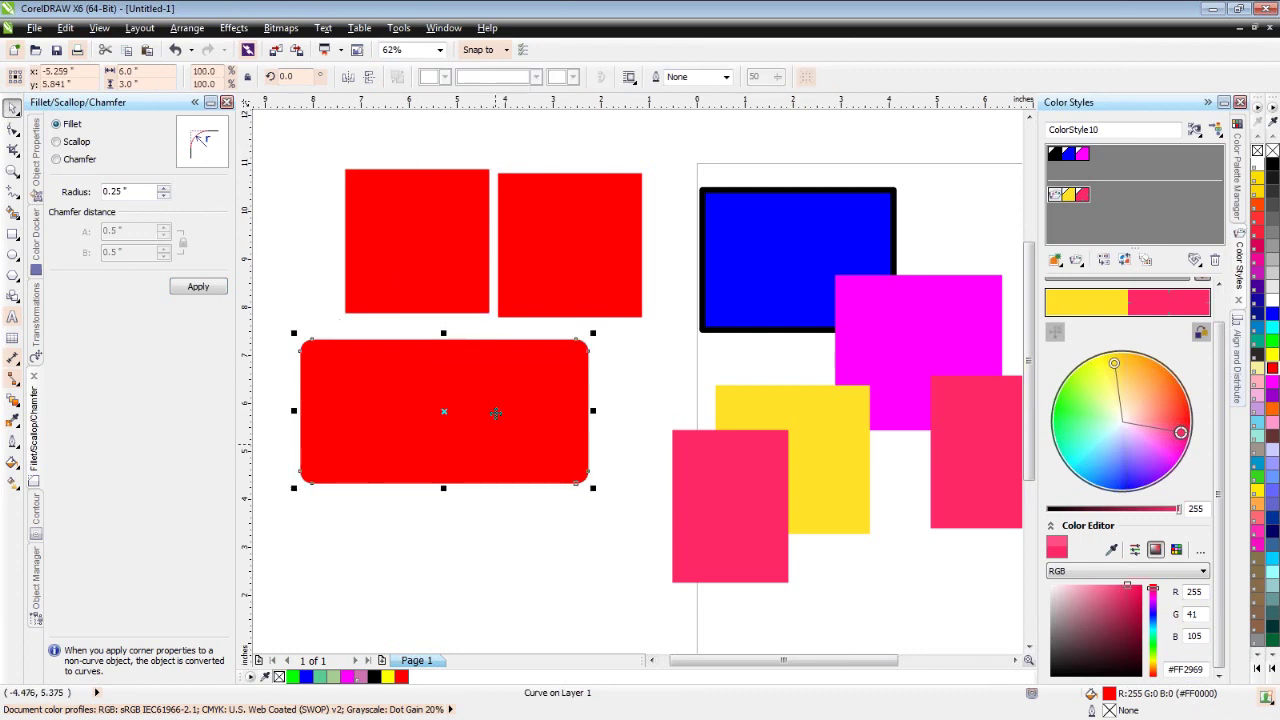
{"action": "left_click", "coordinate": [422, 199]}
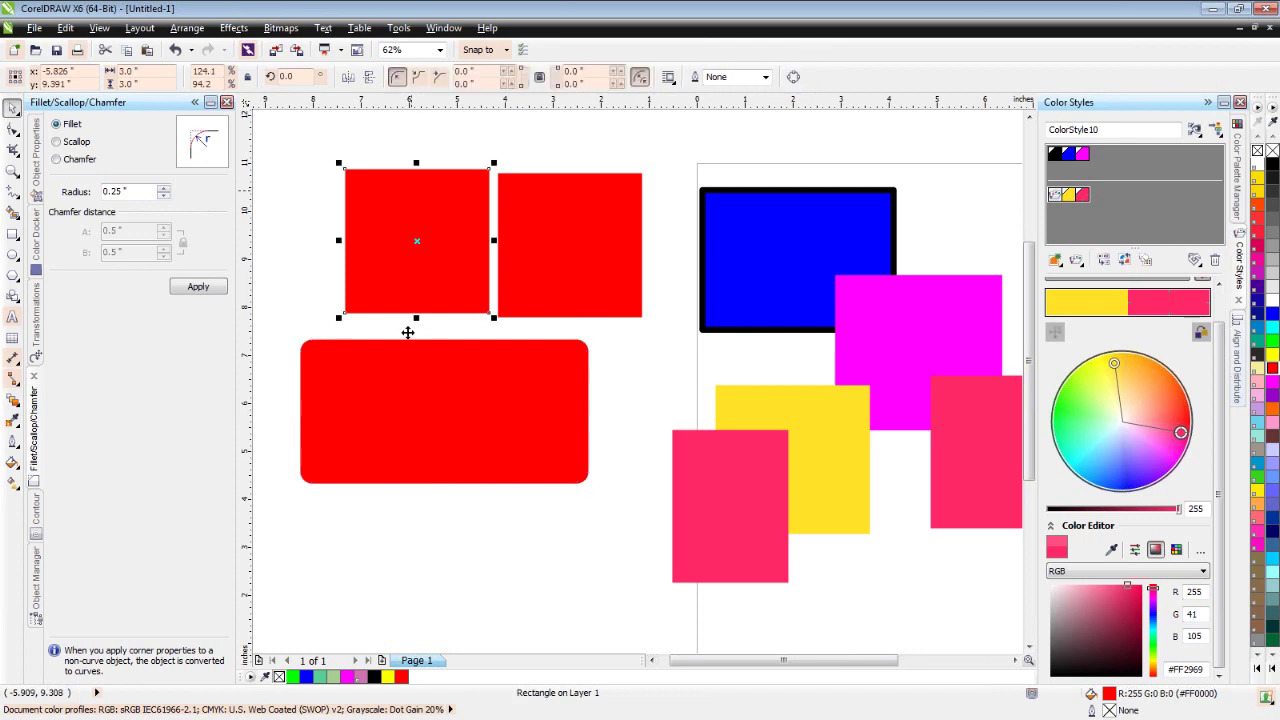
{"action": "left_click", "coordinate": [402, 414]}
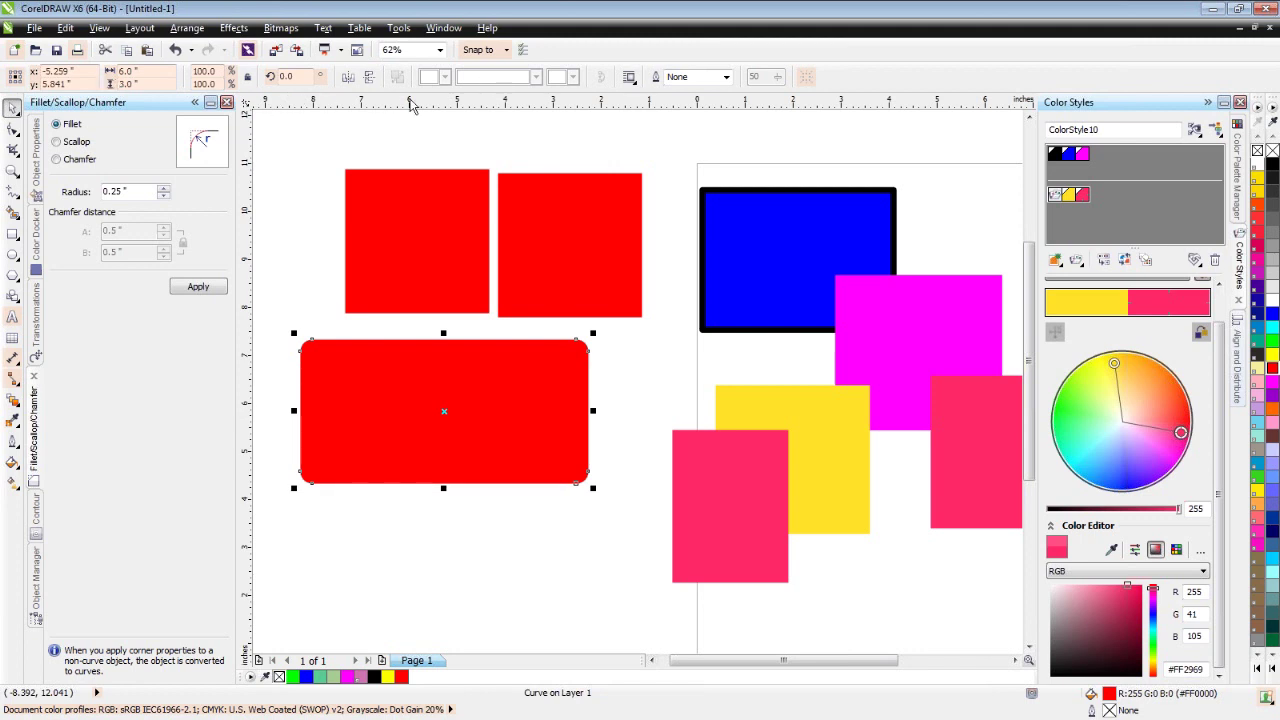
Round all corners of the upper-left red square to about 0.42 inches with the Shape tool and compare its nodes with the filleted shape
{"action": "left_click", "coordinate": [415, 245]}
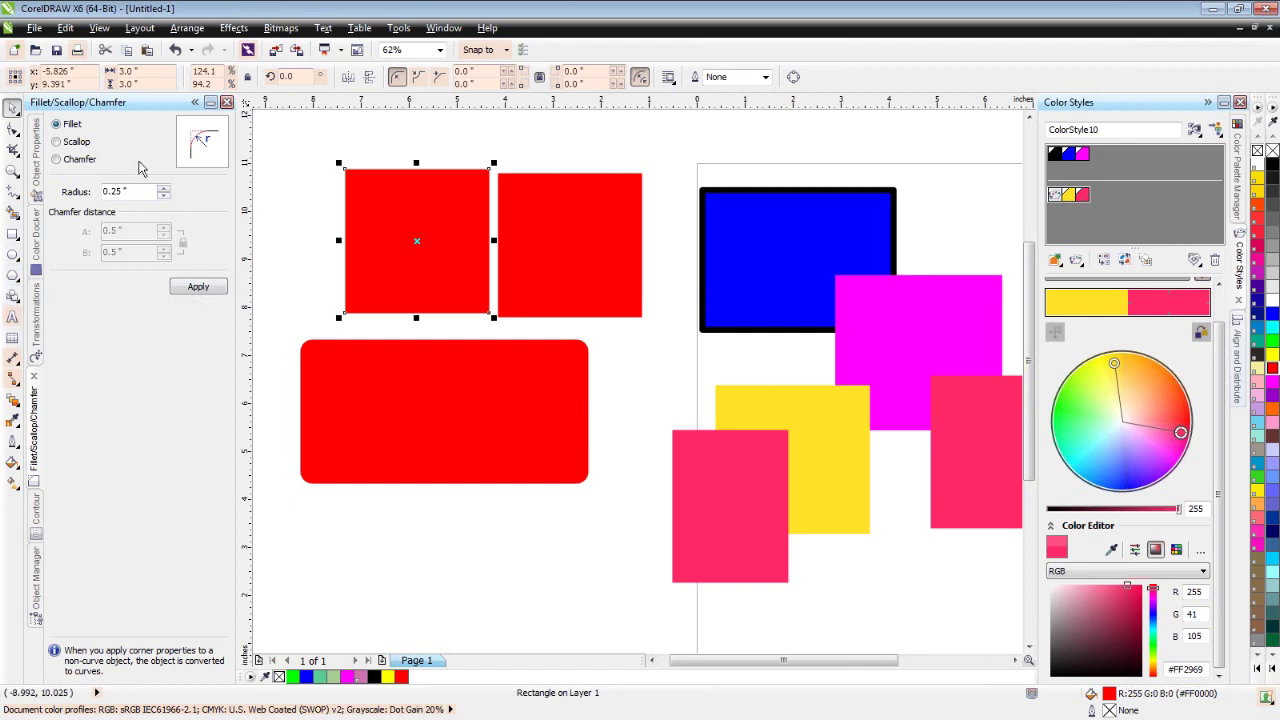
{"action": "left_click", "coordinate": [13, 129]}
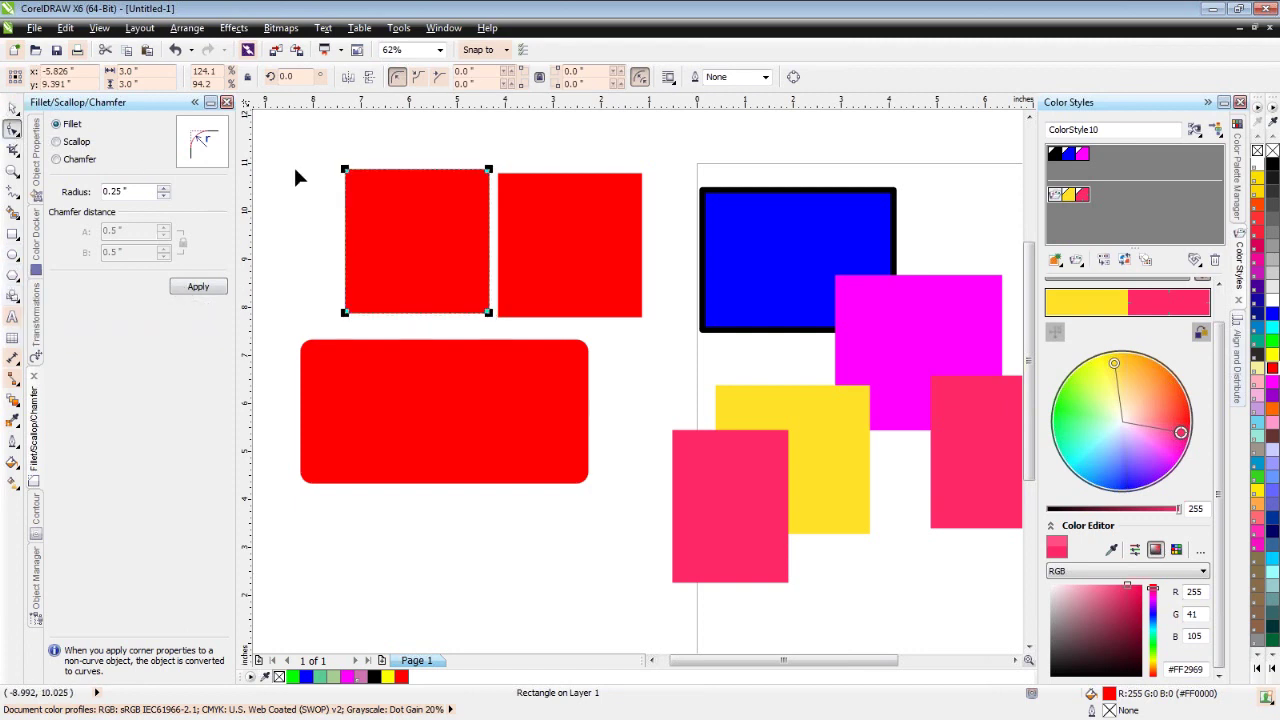
{"action": "mouse_move", "coordinate": [346, 172]}
{"action": "left_mouse_down"}
{"action": "mouse_move", "coordinate": [392, 172]}
{"action": "mouse_move", "coordinate": [364, 170]}
{"action": "left_mouse_up"}
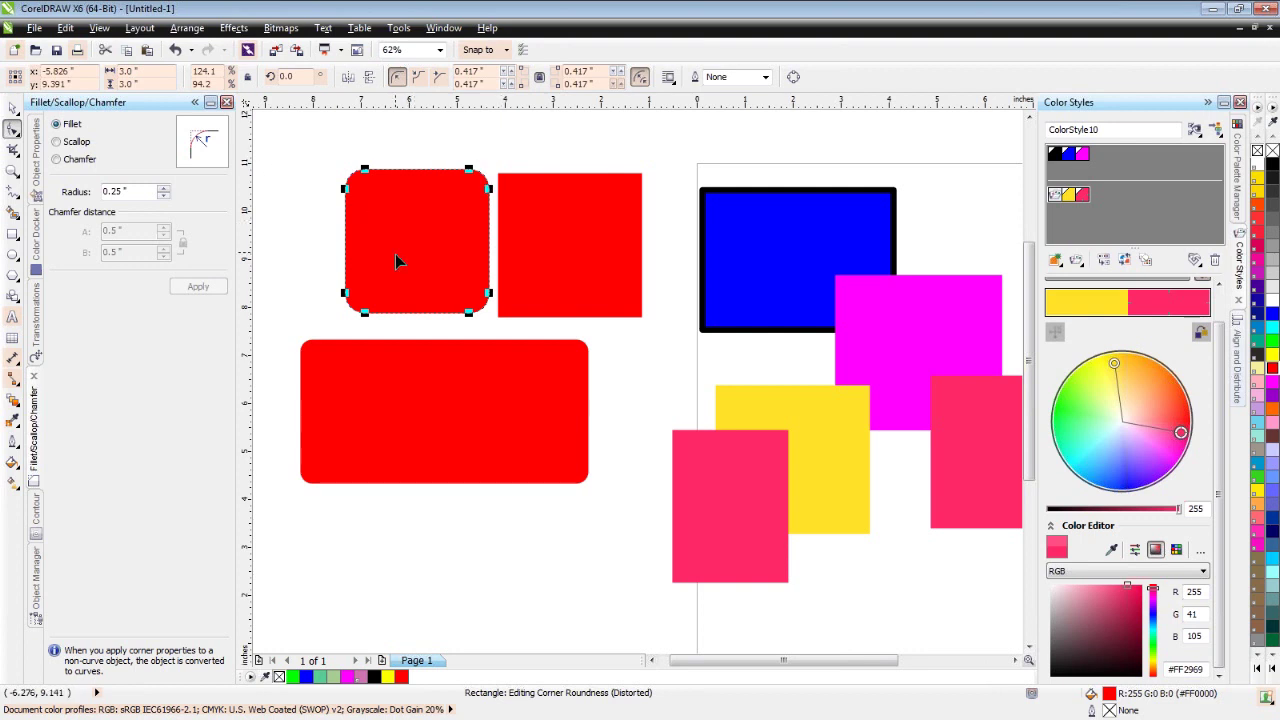
{"action": "key", "text": "Escape"}
{"action": "left_click", "coordinate": [384, 375]}
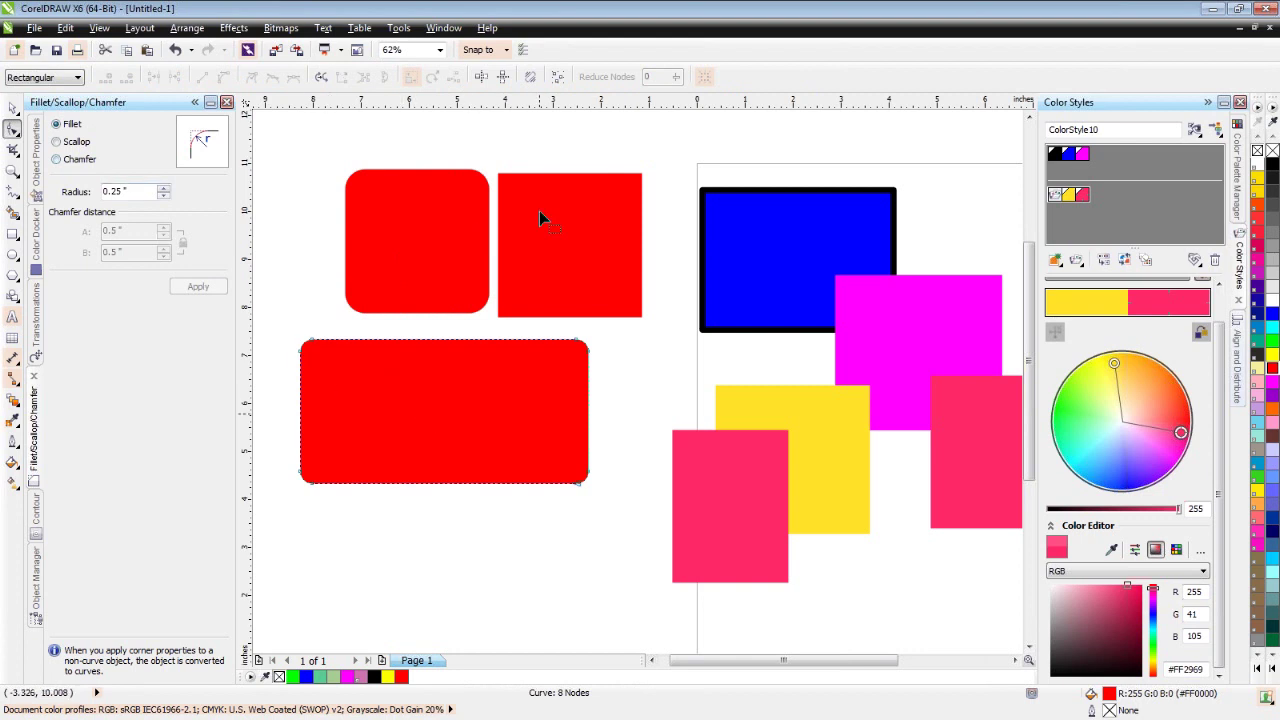
{"action": "left_click", "coordinate": [438, 246]}
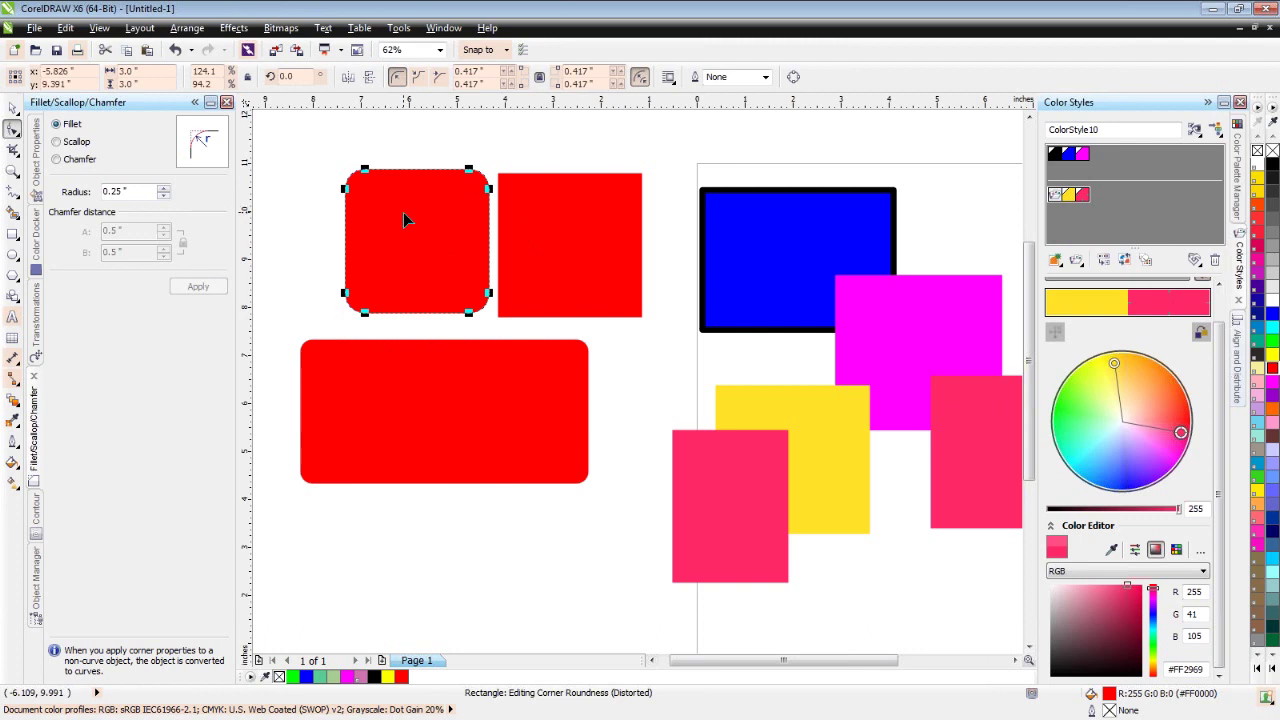
Show the Contour docker and examine its corner and color blend options
{"action": "left_click", "coordinate": [37, 512]}
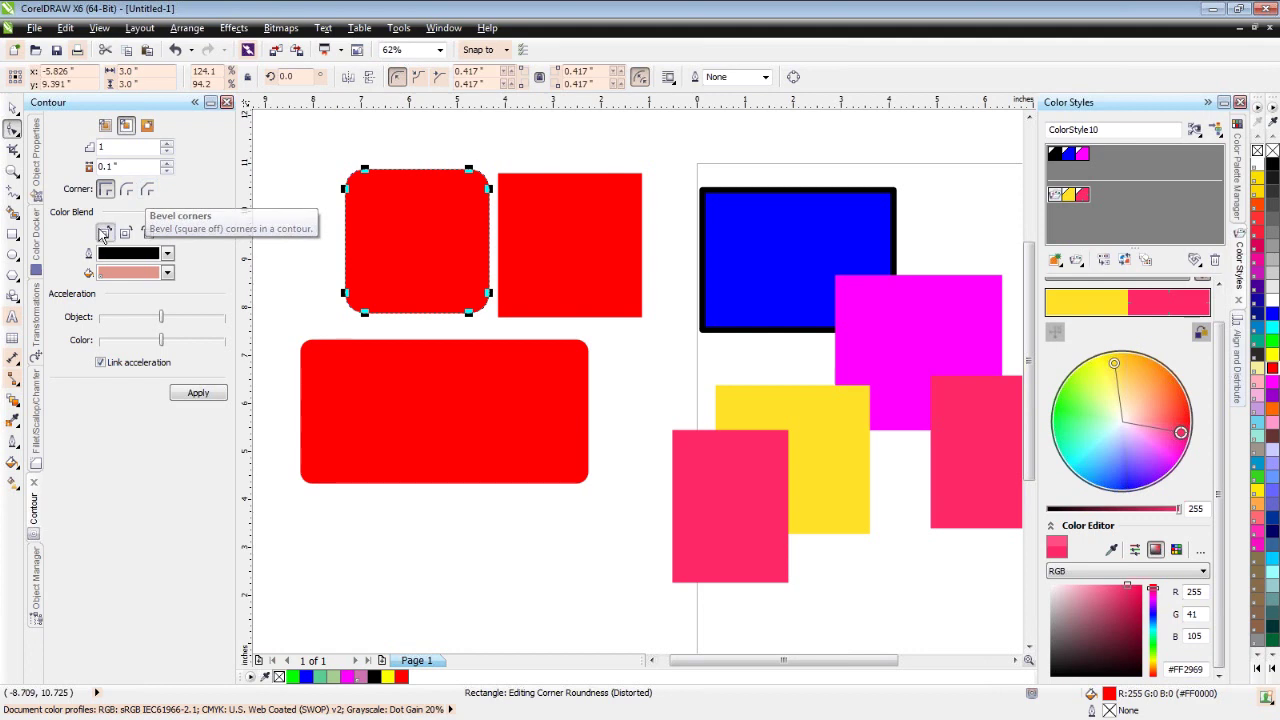
Draw an open Bézier curve about 3.1 by 1.4 inches with two segments below the filleted red rectangle
{"action": "left_click", "coordinate": [18, 199]}
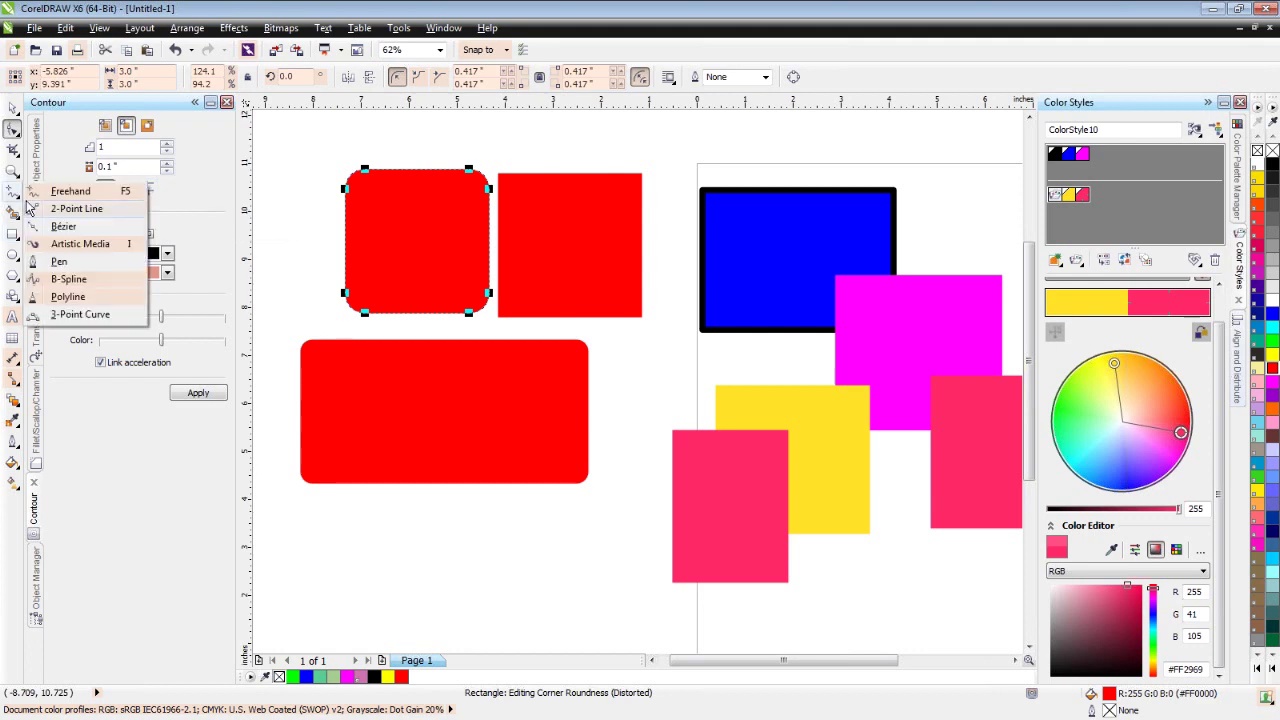
{"action": "left_click", "coordinate": [60, 227]}
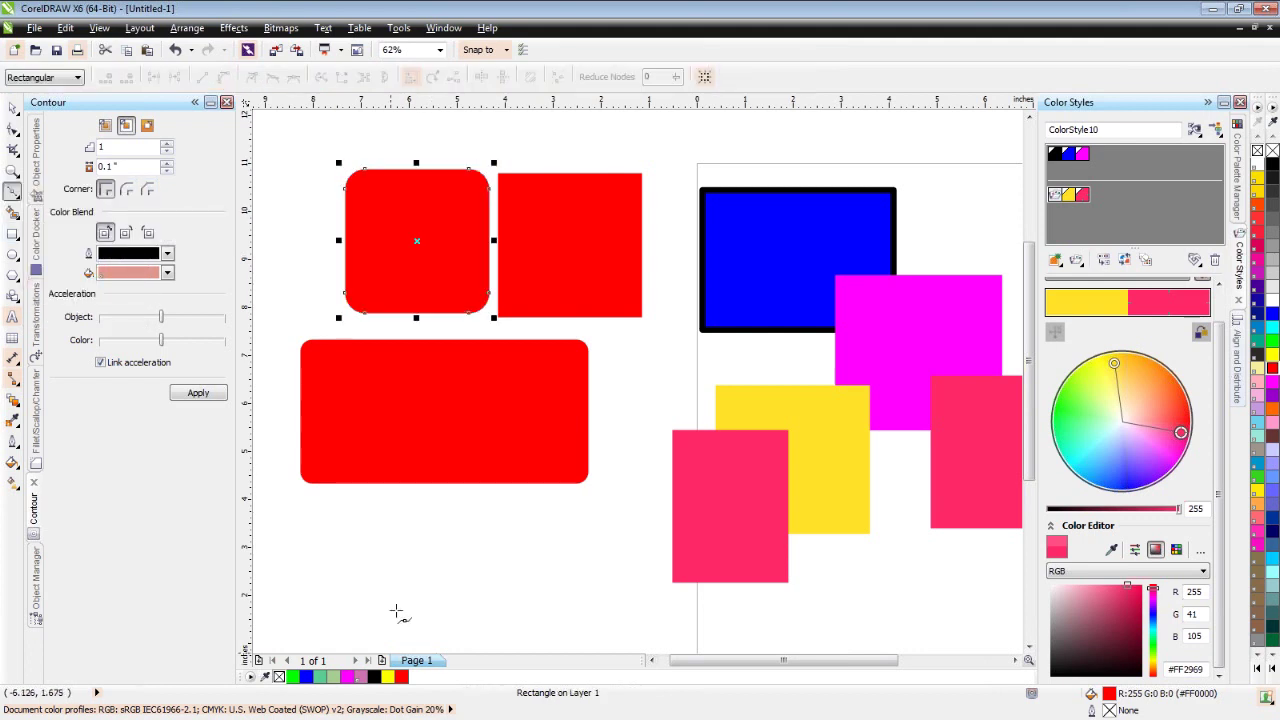
{"action": "left_click_drag", "start_coordinate": [396, 612], "coordinate": [471, 566]}
{"action": "left_click_drag", "start_coordinate": [540, 543], "coordinate": [595, 490]}
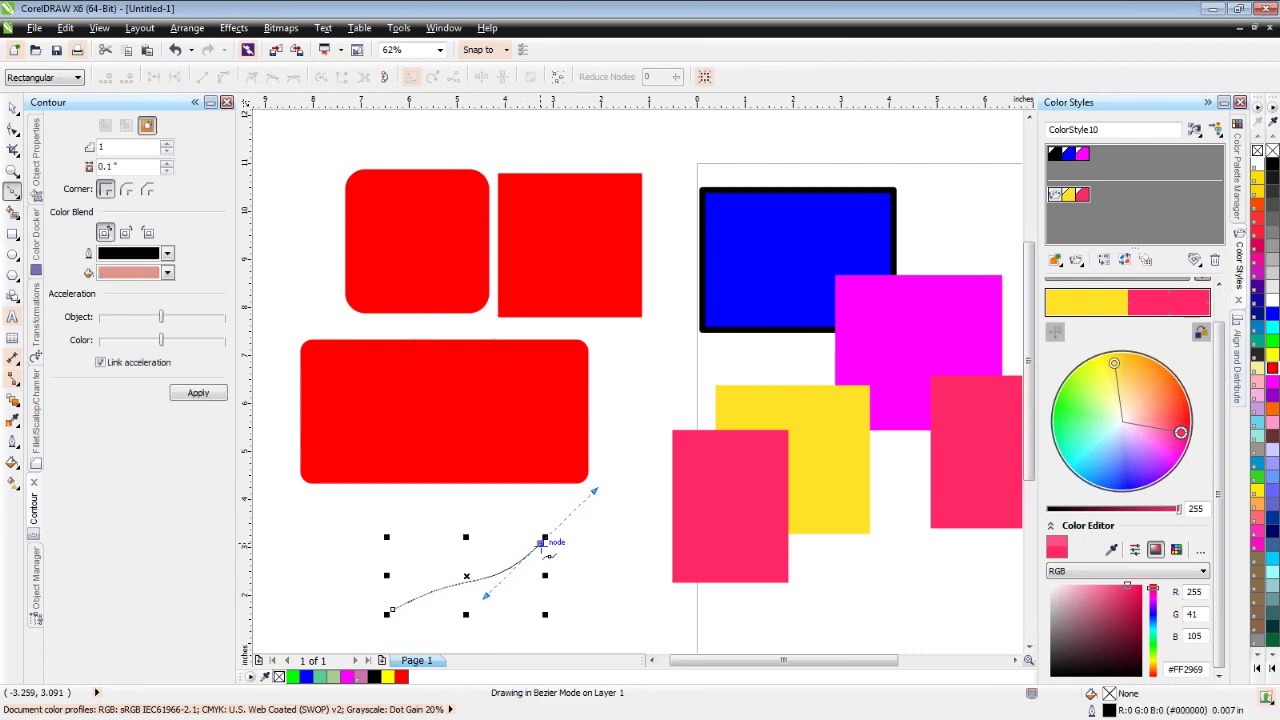
{"action": "mouse_move", "coordinate": [486, 545]}
{"action": "left_mouse_down"}
{"action": "mouse_move", "coordinate": [414, 553]}
{"action": "mouse_move", "coordinate": [392, 572]}
{"action": "mouse_move", "coordinate": [371, 529]}
{"action": "mouse_move", "coordinate": [365, 552]}
{"action": "mouse_move", "coordinate": [474, 530]}
{"action": "left_mouse_up"}
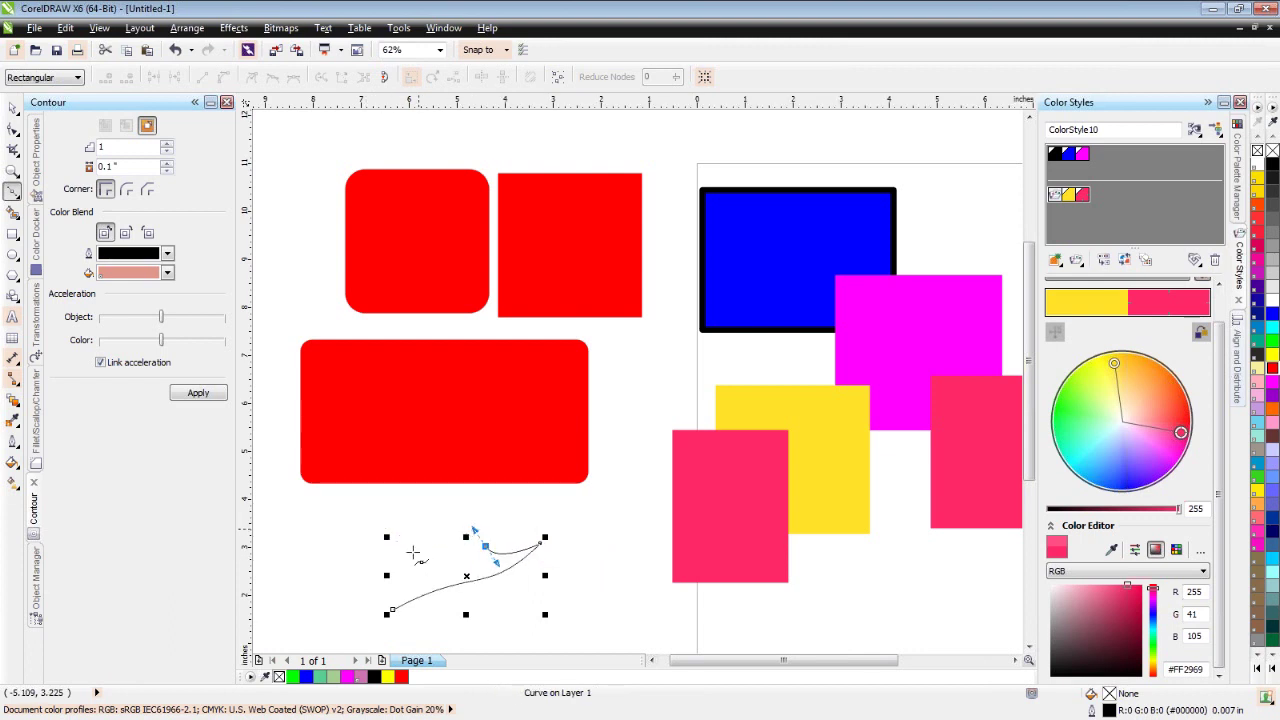
Inspect the open Bézier curve up close and delete it
{"action": "left_click", "coordinate": [13, 109]}
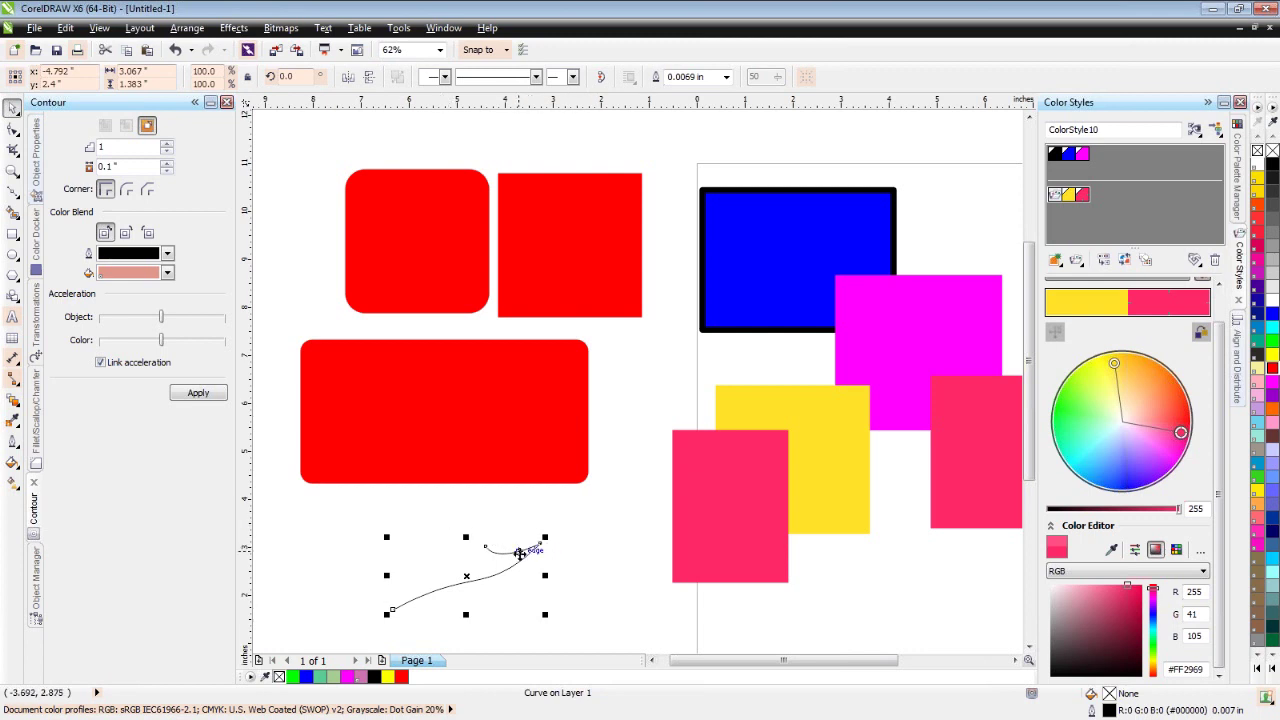
{"action": "scroll", "coordinate": [520, 553], "scroll_direction": "up", "scroll_amount": 2}
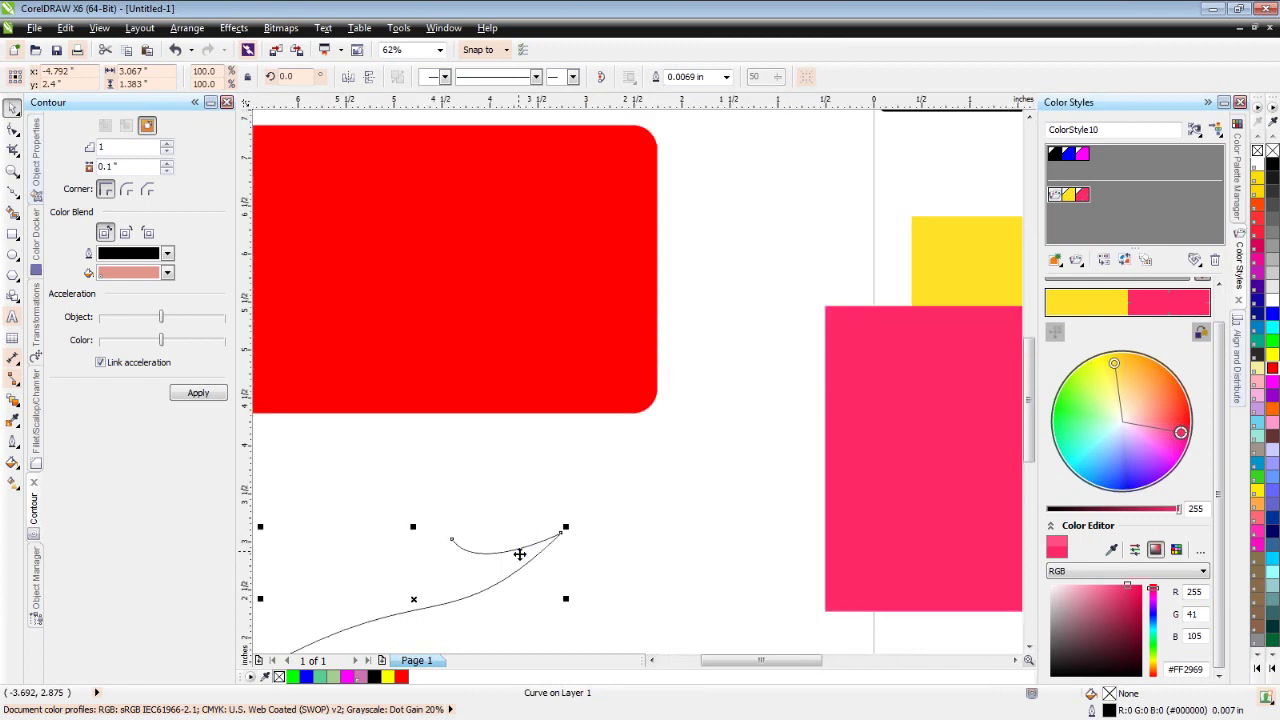
{"action": "scroll", "coordinate": [520, 553], "scroll_direction": "up", "scroll_amount": 1}
{"action": "left_click", "coordinate": [646, 597]}
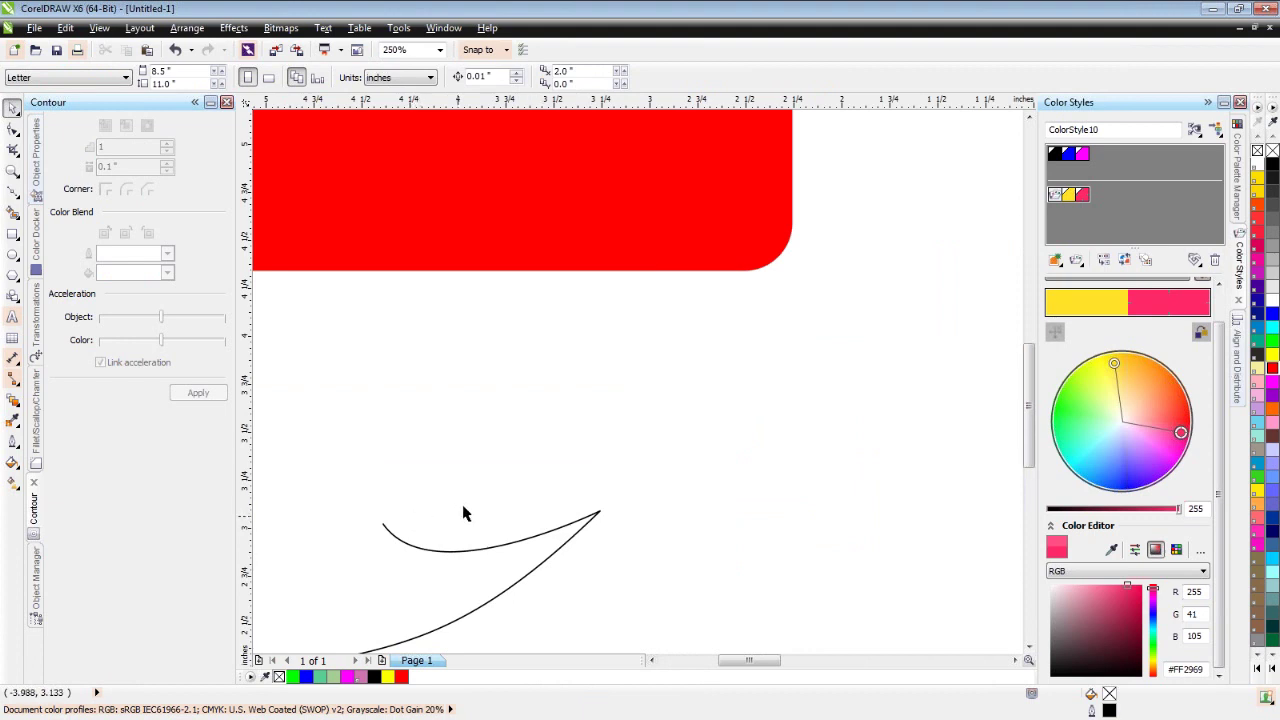
{"action": "scroll", "coordinate": [464, 514], "scroll_direction": "down", "scroll_amount": 1}
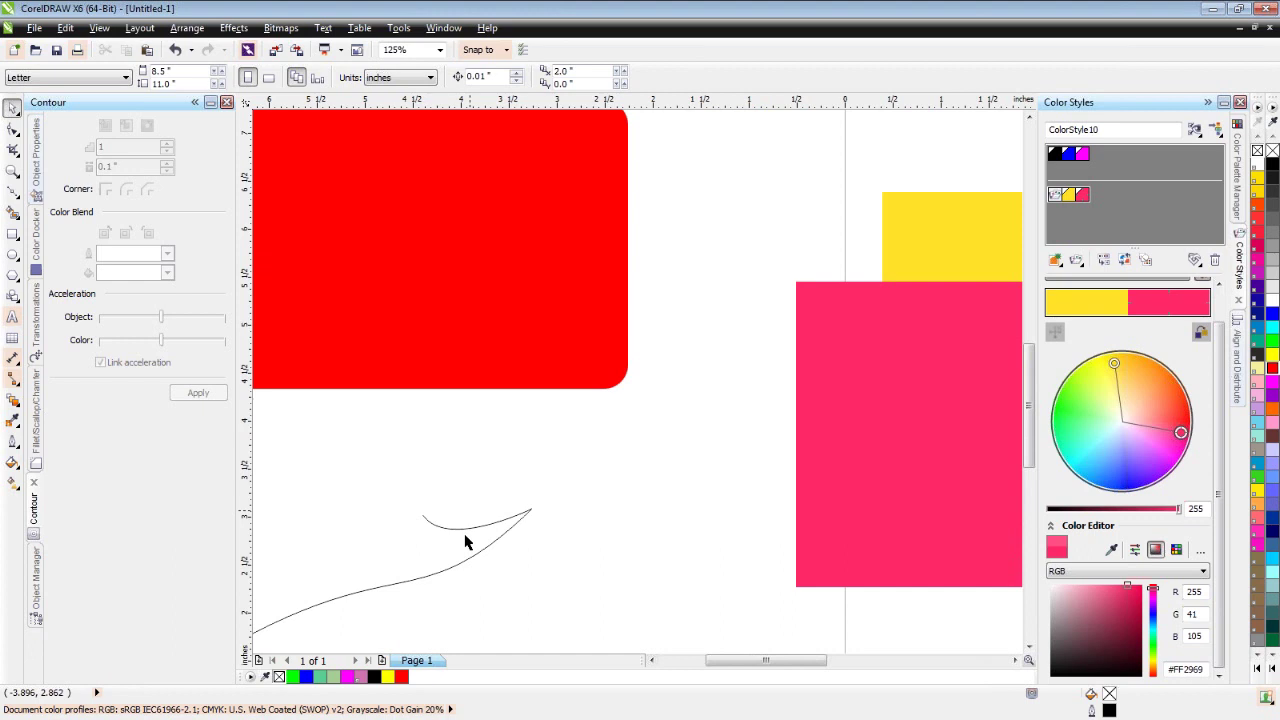
{"action": "left_click", "coordinate": [465, 540]}
{"action": "key", "text": "Delete"}
{"action": "left_click", "coordinate": [465, 455]}
Draw a five-pointed star about 3.1 by 2.8 inches and move it to the empty area below the filleted red rectangle
{"action": "left_click", "coordinate": [13, 277]}
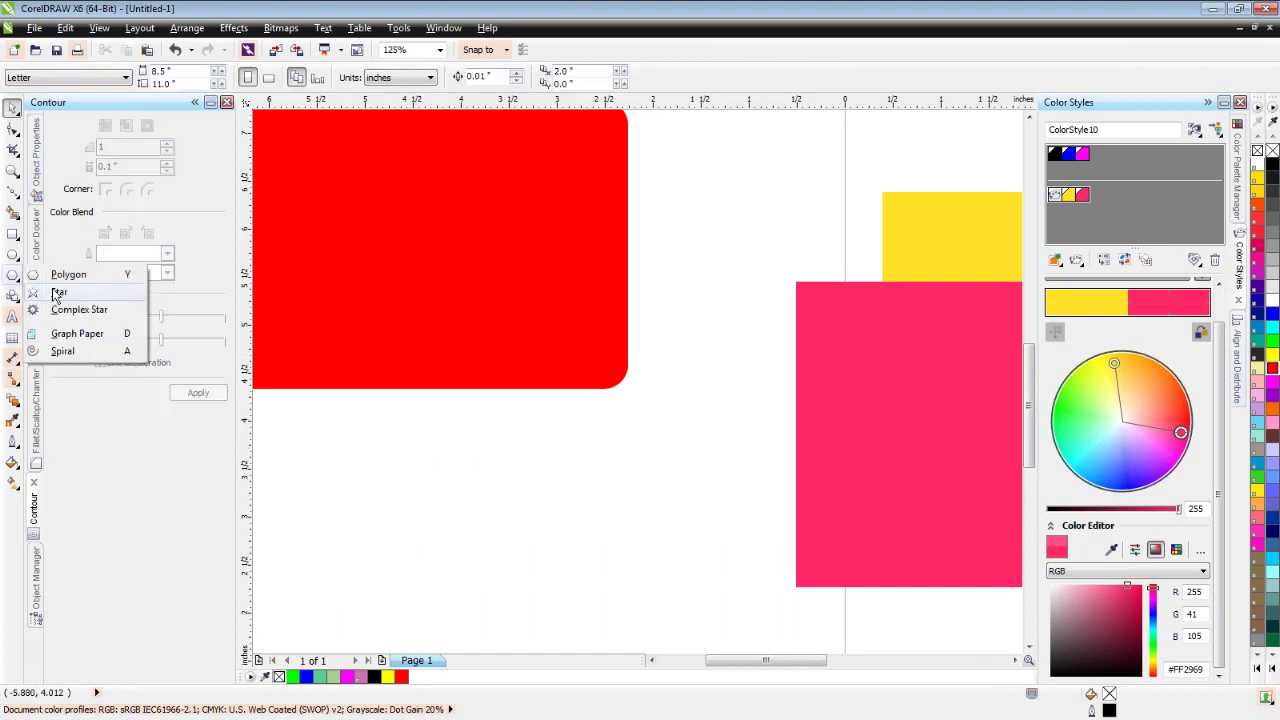
{"action": "left_click", "coordinate": [58, 294]}
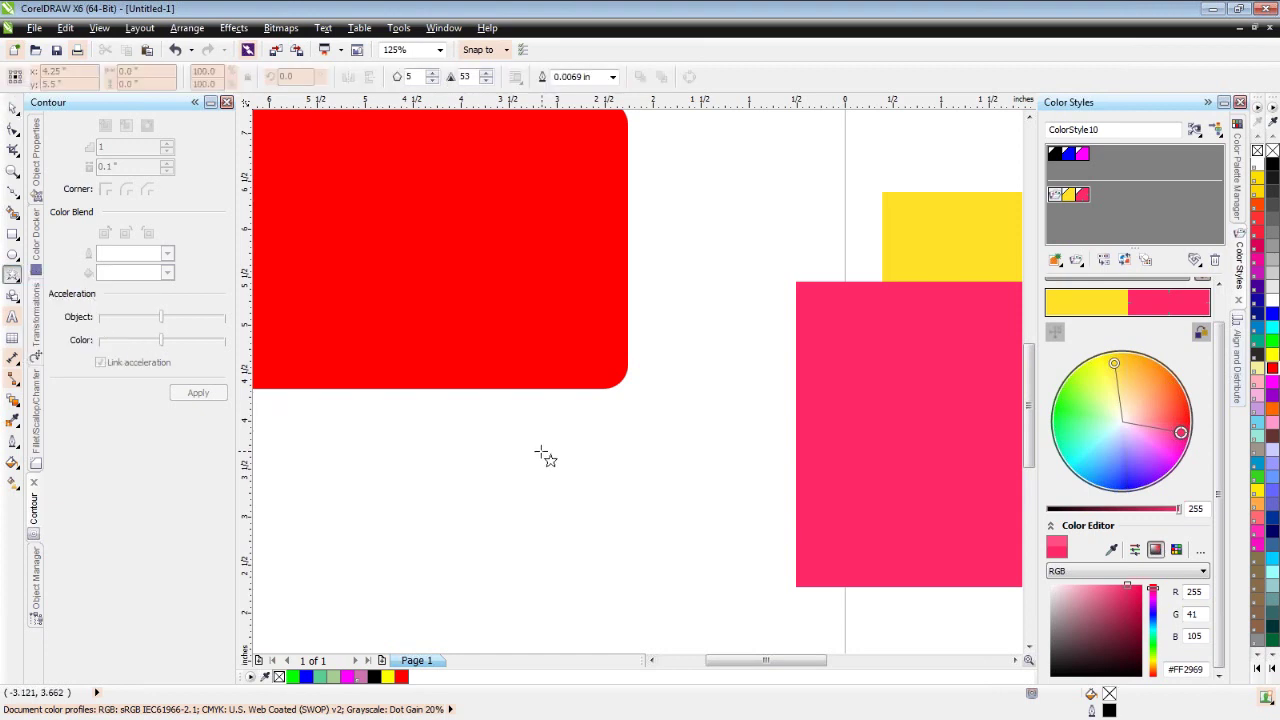
{"action": "mouse_move", "coordinate": [540, 453]}
{"action": "left_mouse_down"}
{"action": "mouse_move", "coordinate": [762, 664]}
{"action": "mouse_move", "coordinate": [805, 683]}
{"action": "mouse_move", "coordinate": [854, 595]}
{"action": "left_mouse_up"}
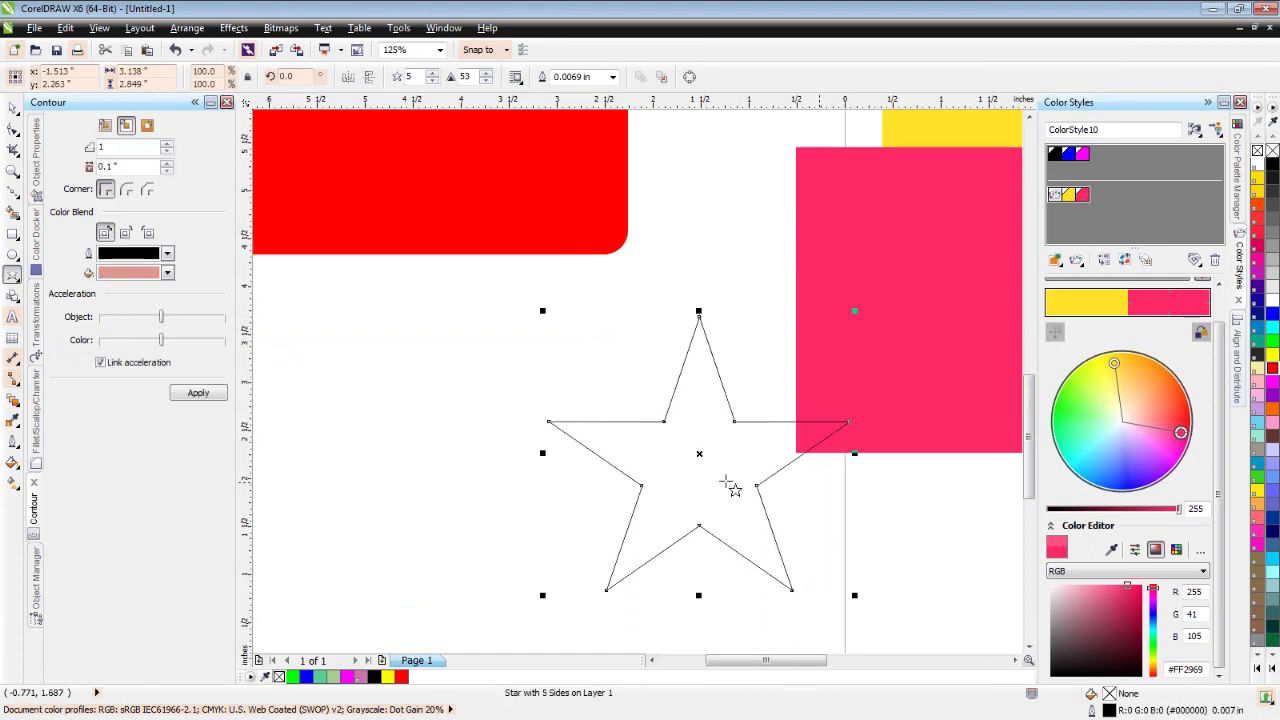
{"action": "left_click_drag", "start_coordinate": [703, 455], "coordinate": [503, 443]}
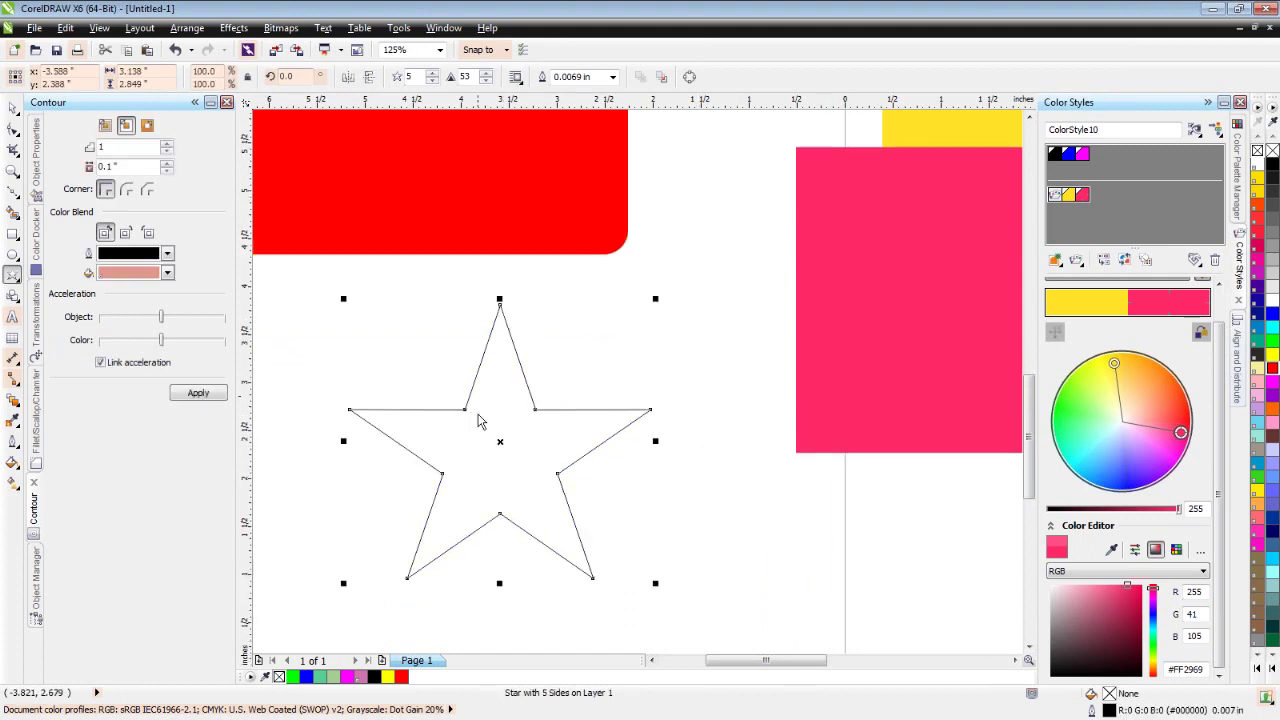
Convert the star to curves
{"action": "right_click", "coordinate": [480, 416]}
{"action": "left_click", "coordinate": [560, 52]}
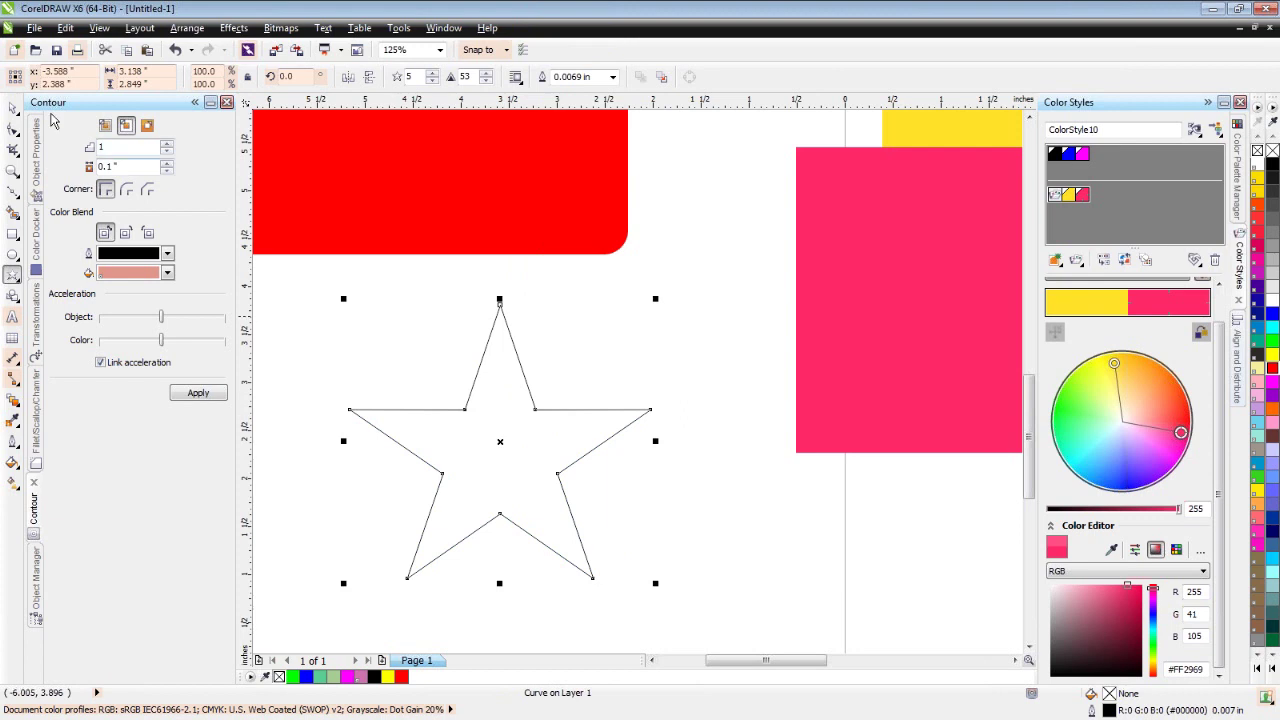
{"action": "left_click", "coordinate": [12, 128]}
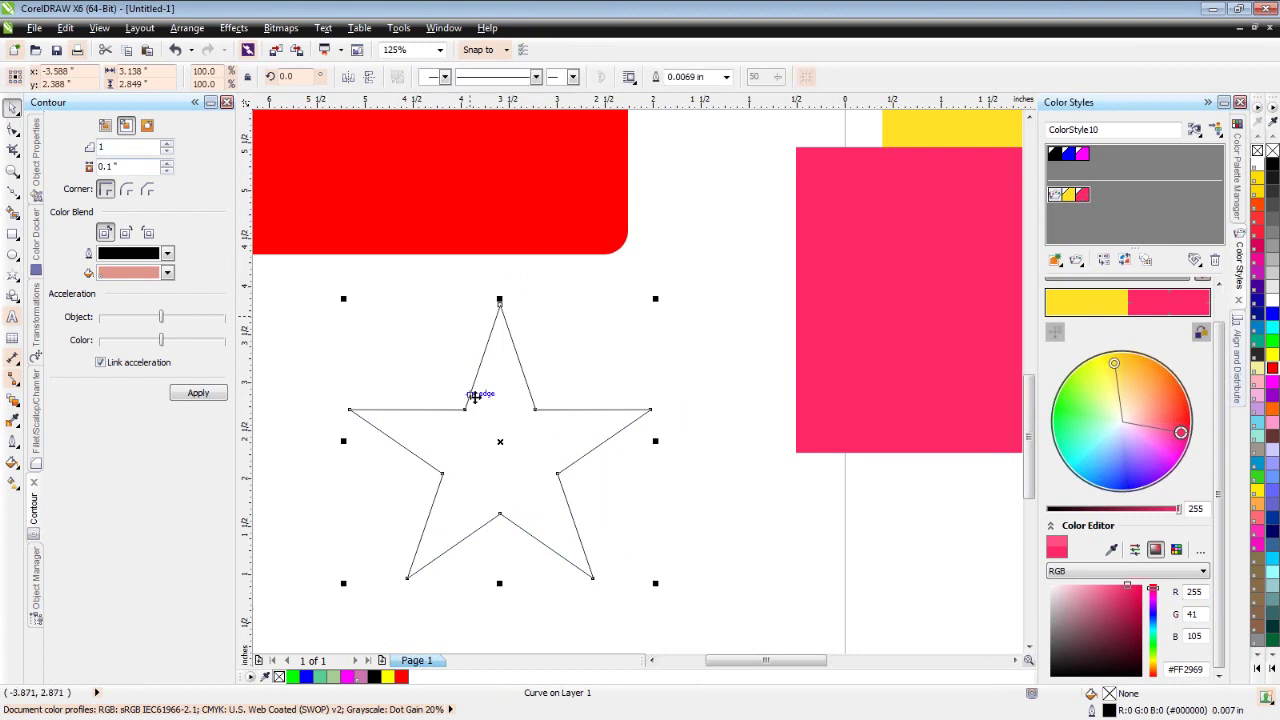
Apply a one-step outside contour to the star with a 0.05 inch offset and rounded corners, and inspect its tips up close
{"action": "key", "text": "space"}
{"action": "left_click", "coordinate": [636, 500]}
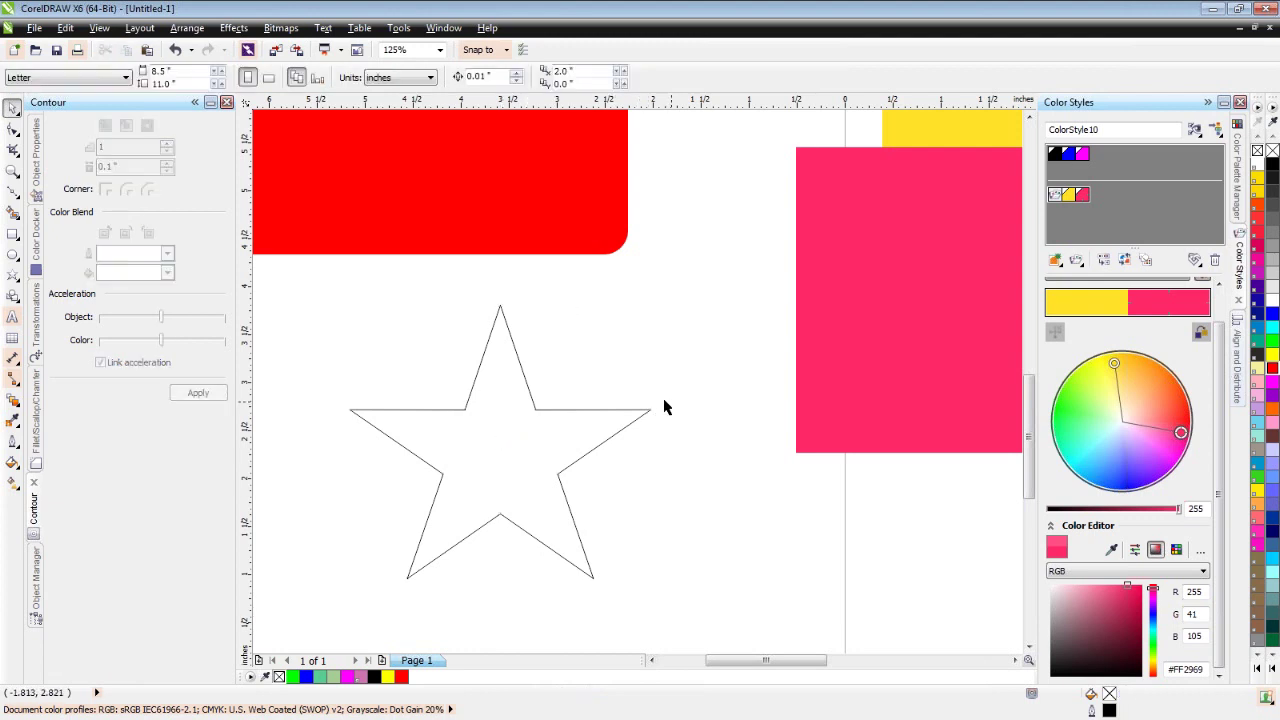
{"action": "left_click", "coordinate": [567, 421]}
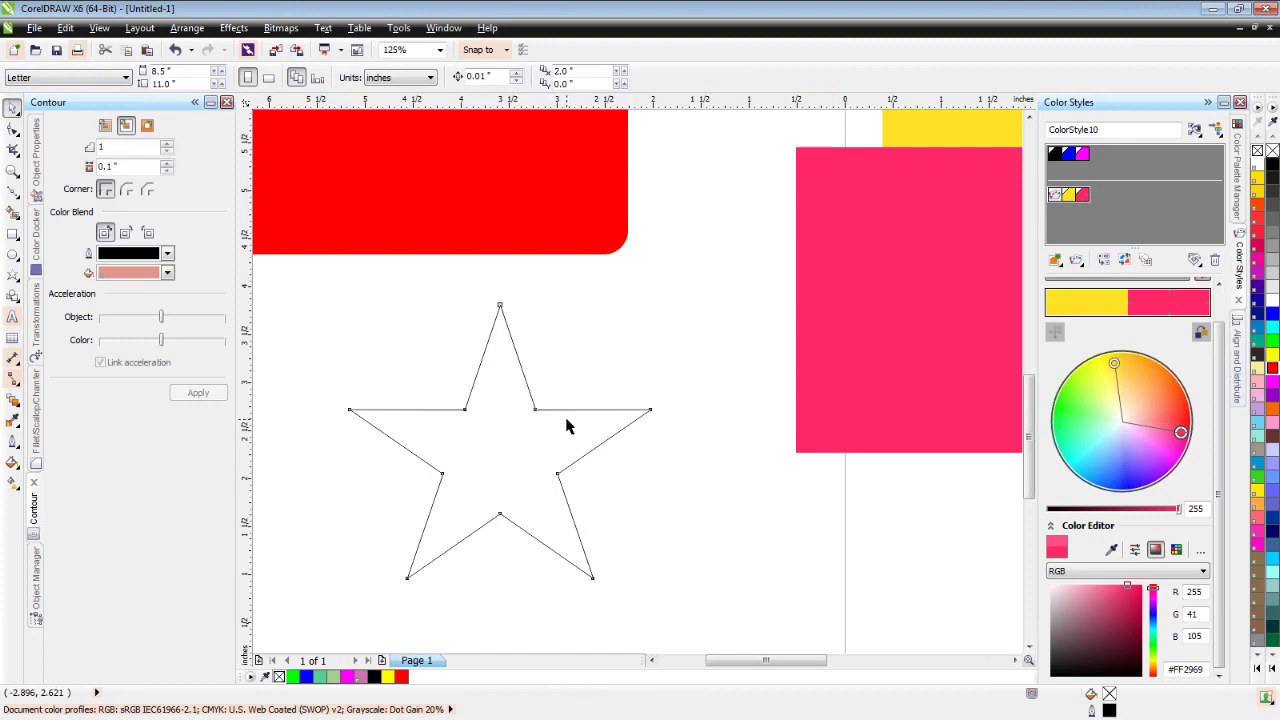
{"action": "left_click", "coordinate": [129, 192]}
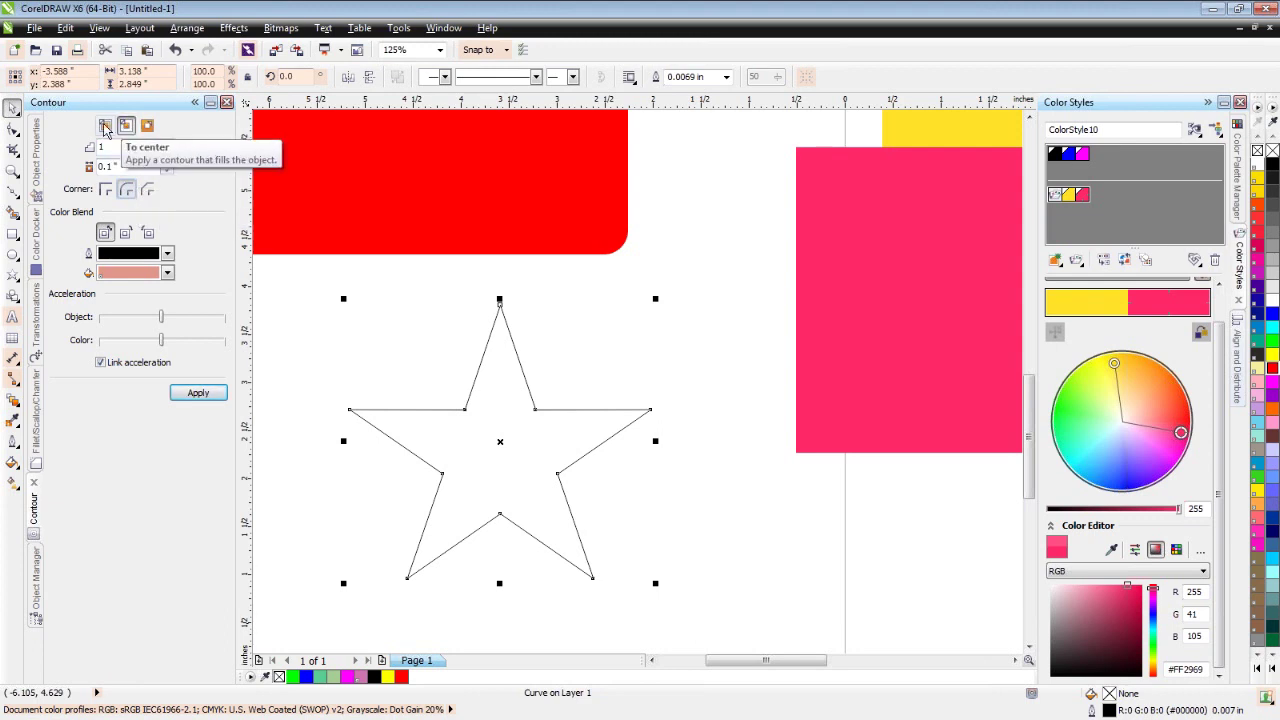
{"action": "left_click", "coordinate": [147, 126]}
{"action": "left_click", "coordinate": [113, 167]}
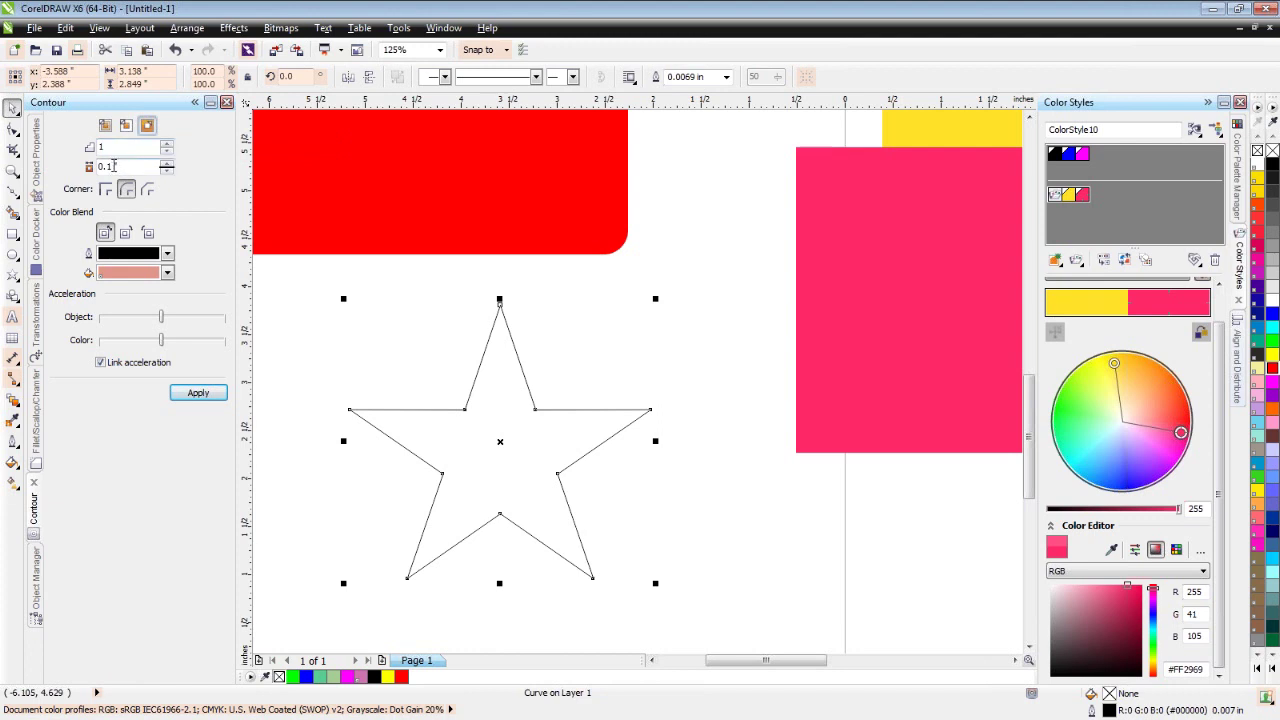
{"action": "type", "text": "05"}
{"action": "left_click", "coordinate": [190, 392]}
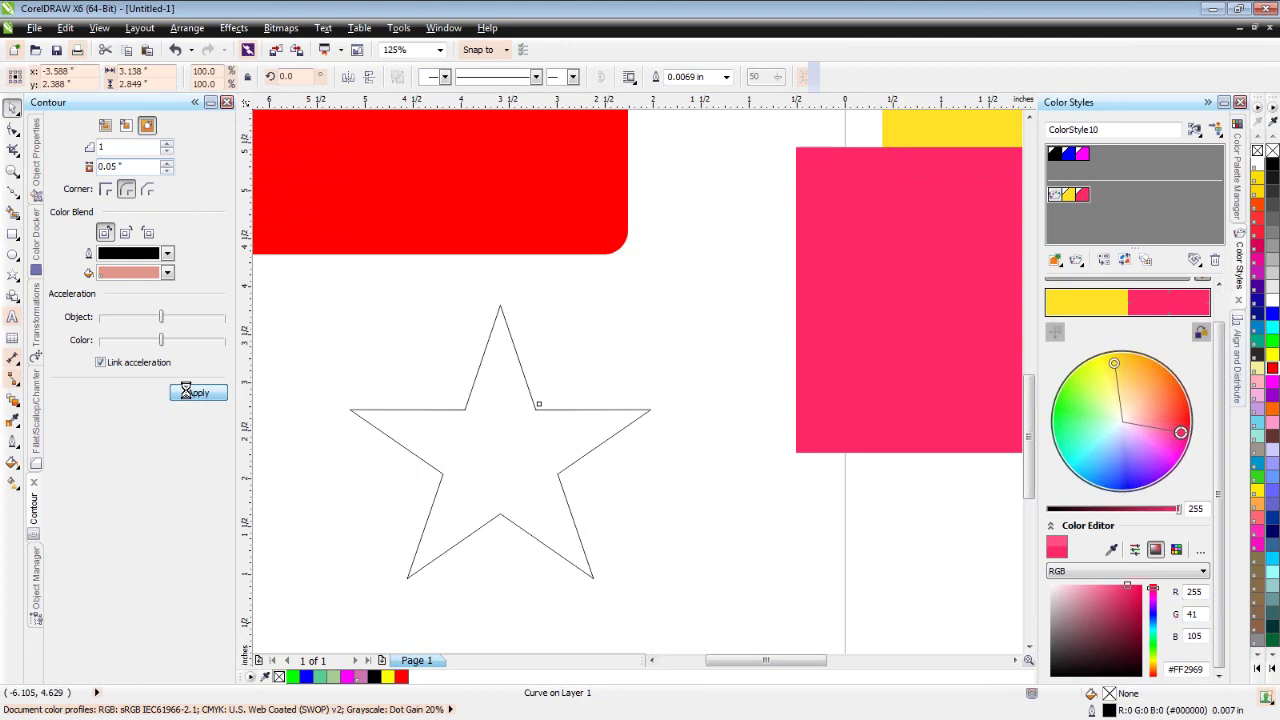
{"action": "left_click", "coordinate": [657, 415]}
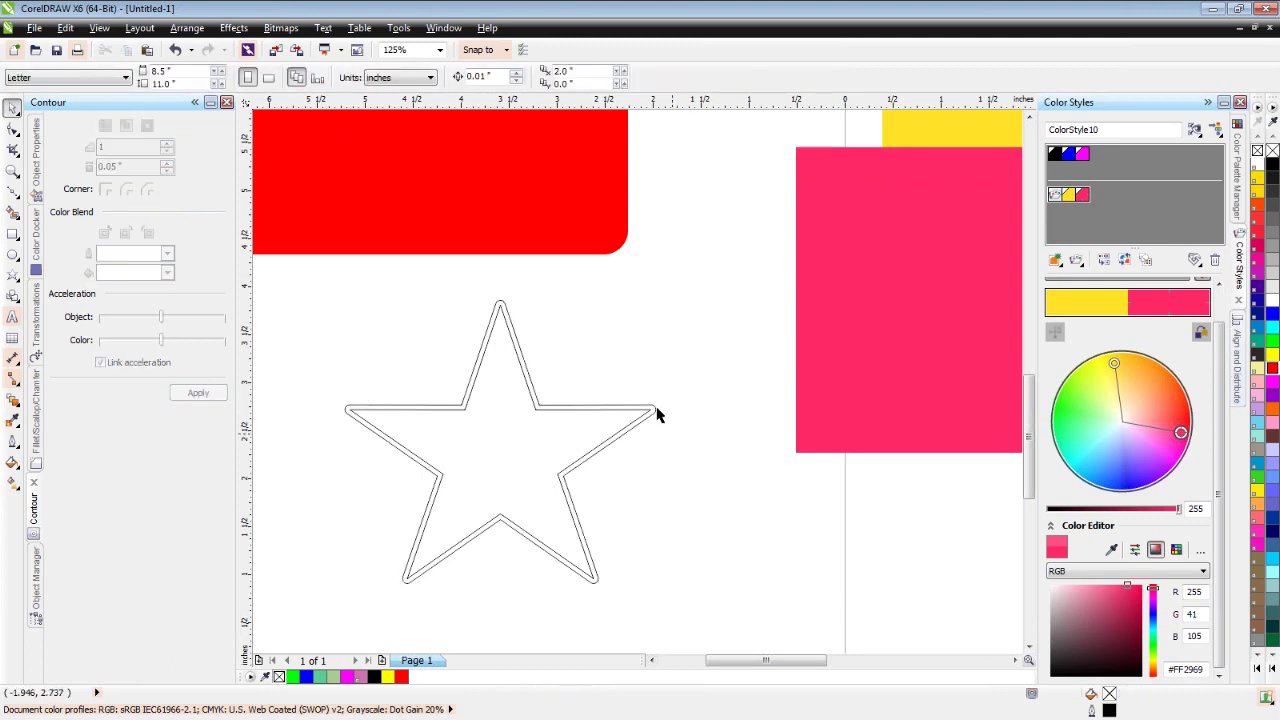
{"action": "scroll", "coordinate": [657, 415], "scroll_direction": "up", "scroll_amount": 2}
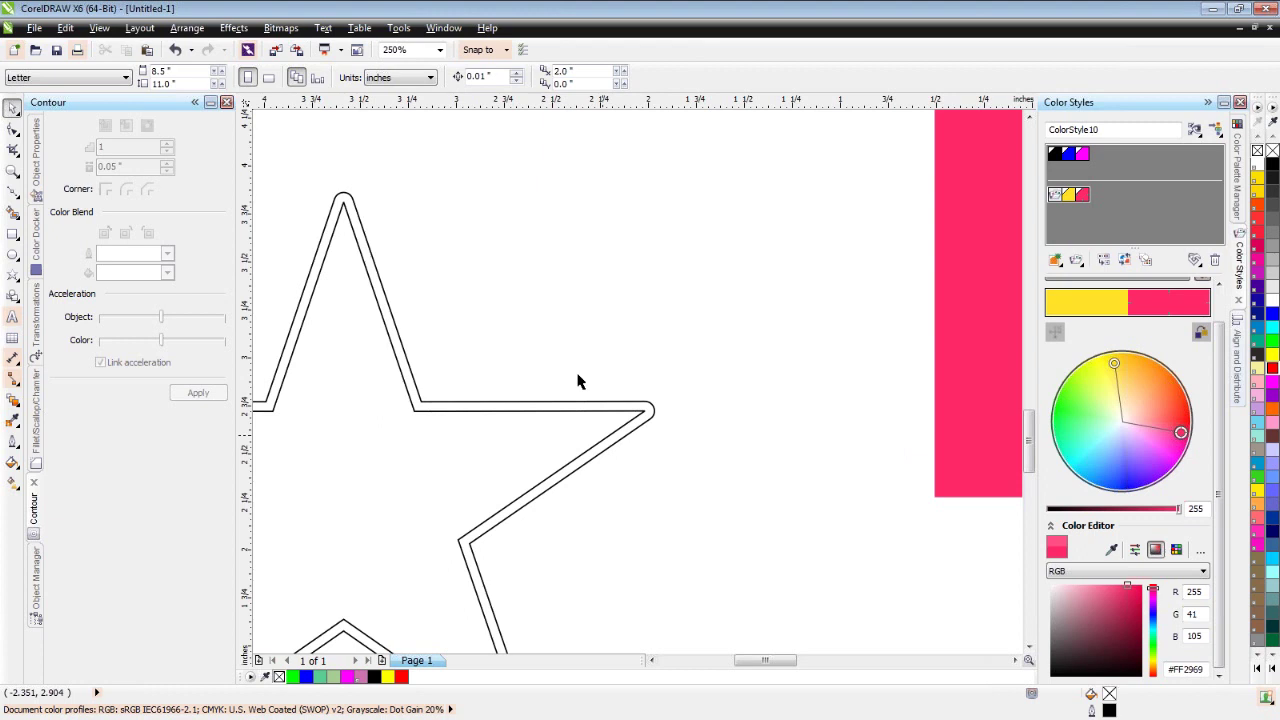
{"action": "key", "text": "F4"}
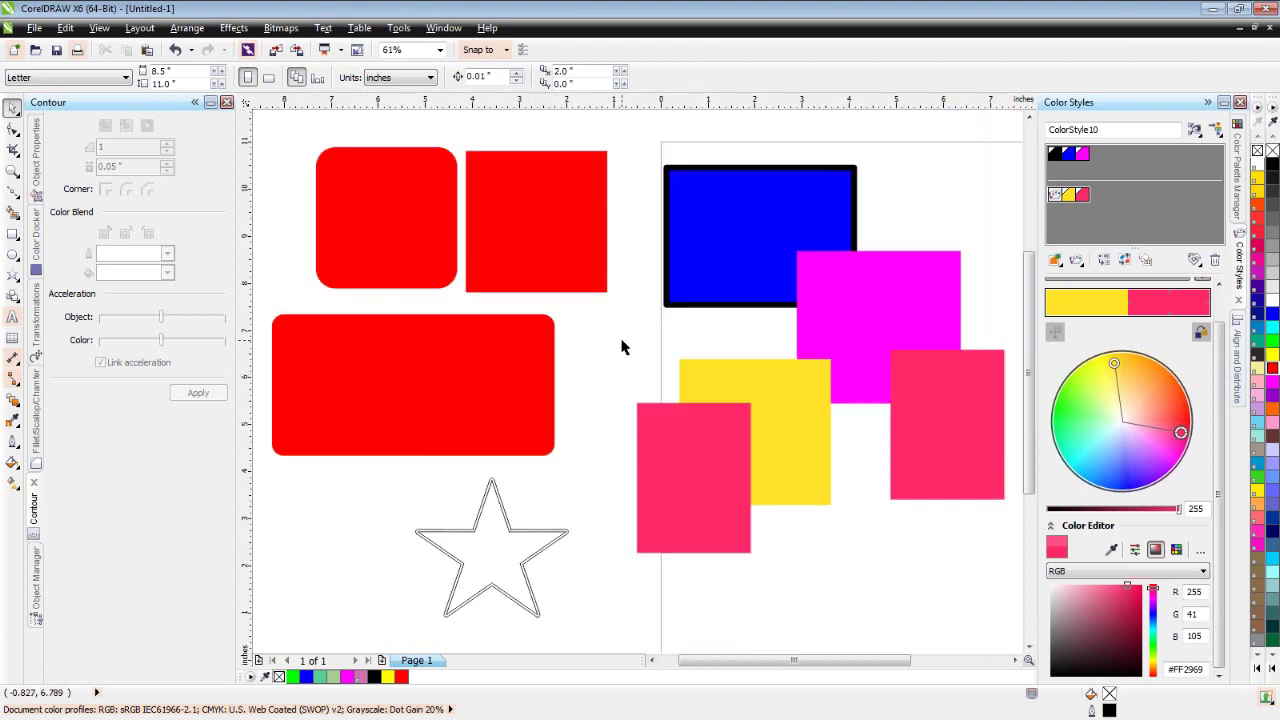
Display the Object Manager and select several rectangles and the contoured star's control curve from its object list, one after another
{"action": "left_click", "coordinate": [37, 579]}
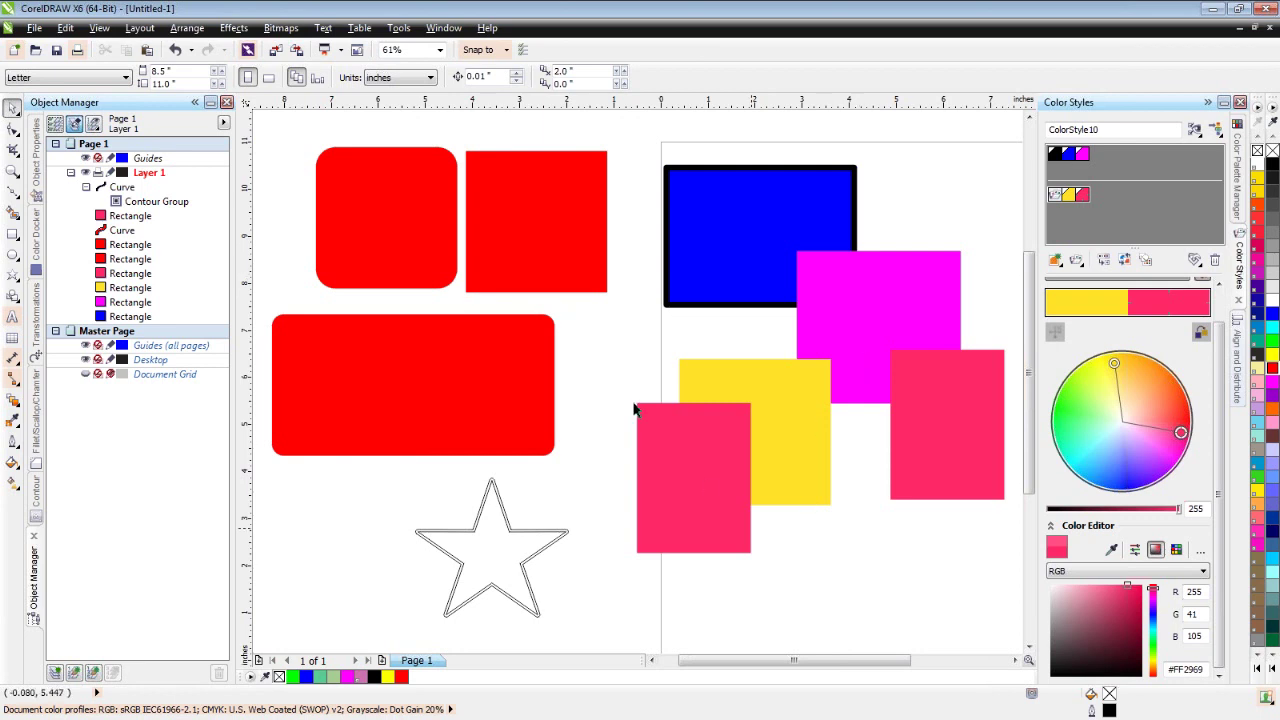
{"action": "left_click", "coordinate": [125, 259]}
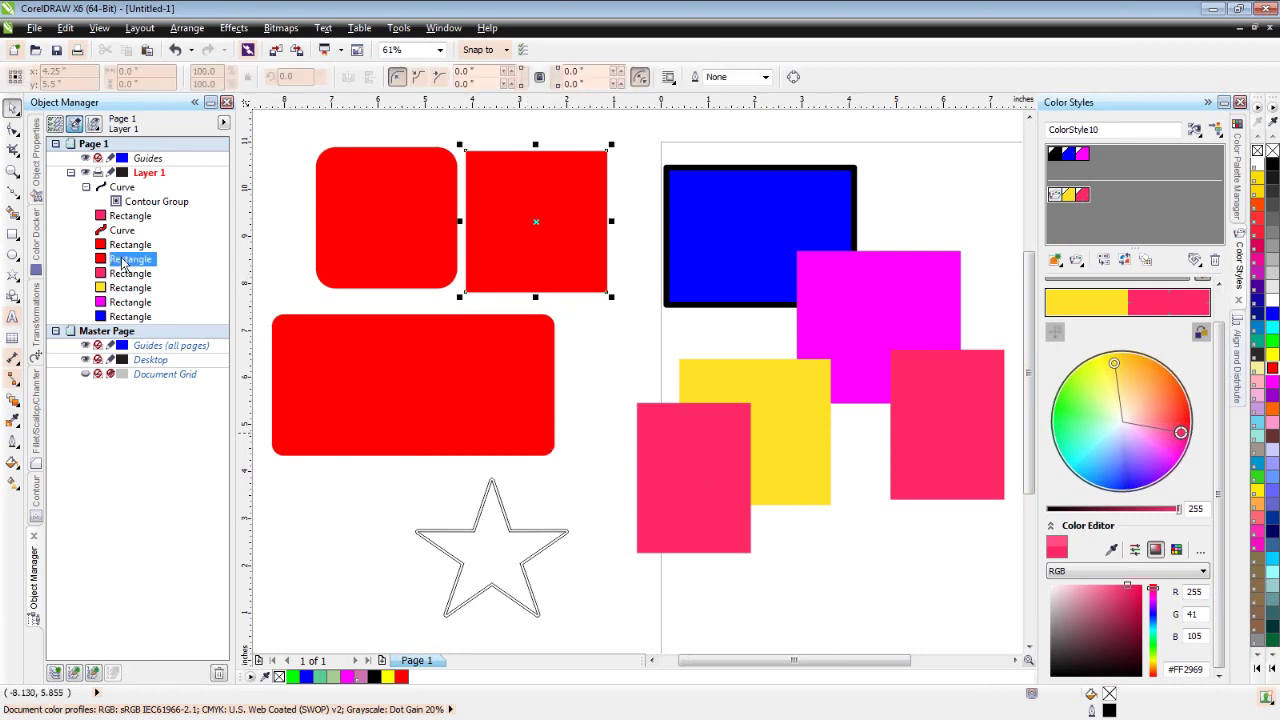
{"action": "left_click", "coordinate": [126, 273]}
{"action": "left_click", "coordinate": [127, 288]}
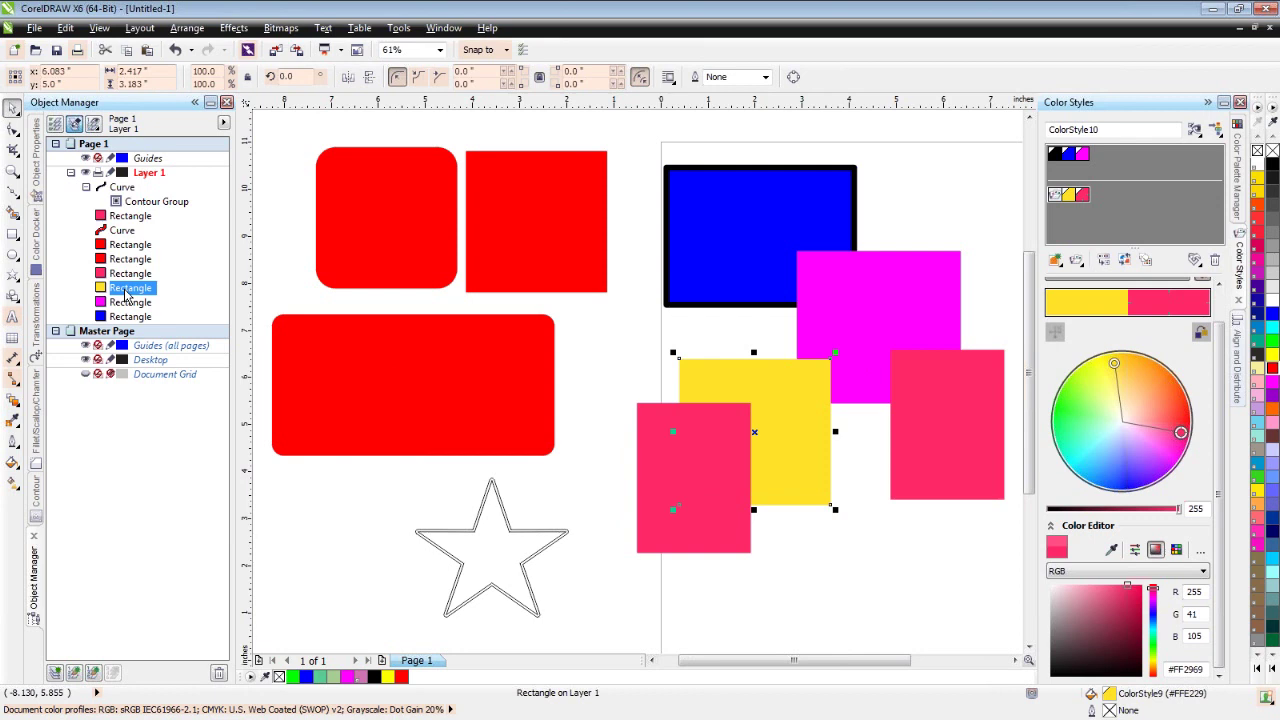
{"action": "left_click", "coordinate": [121, 189]}
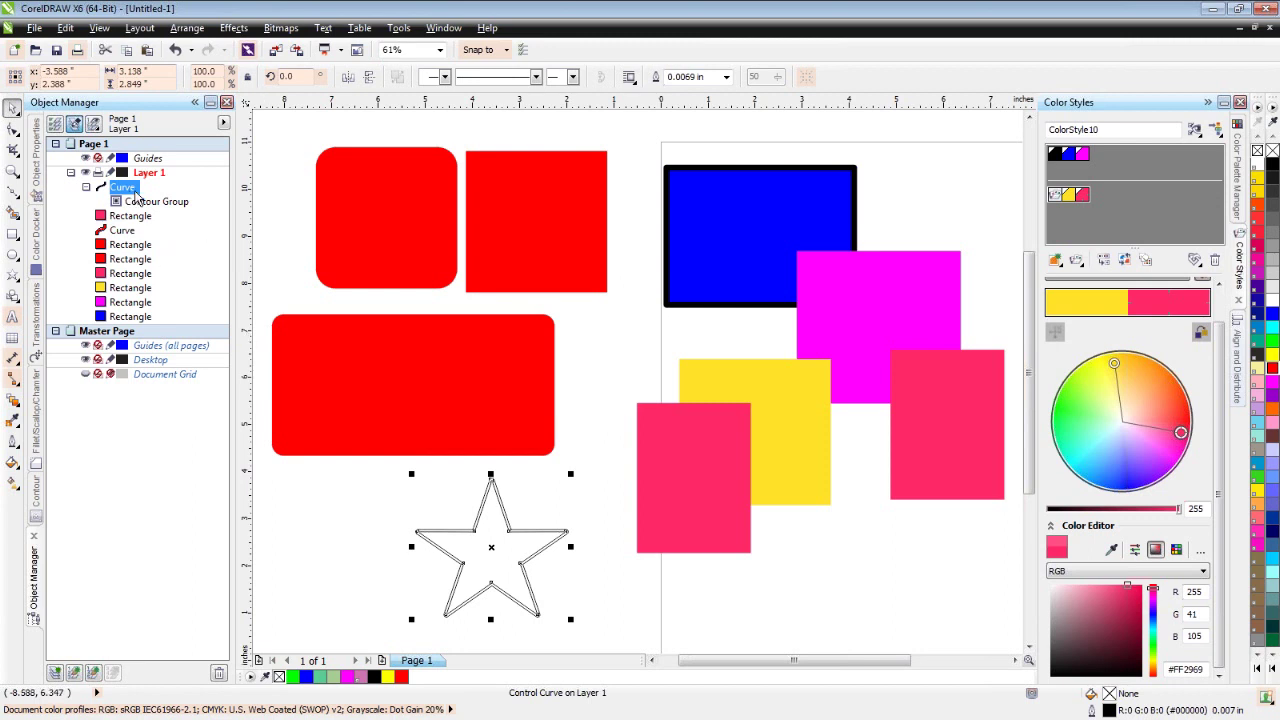
{"action": "left_click", "coordinate": [634, 152]}
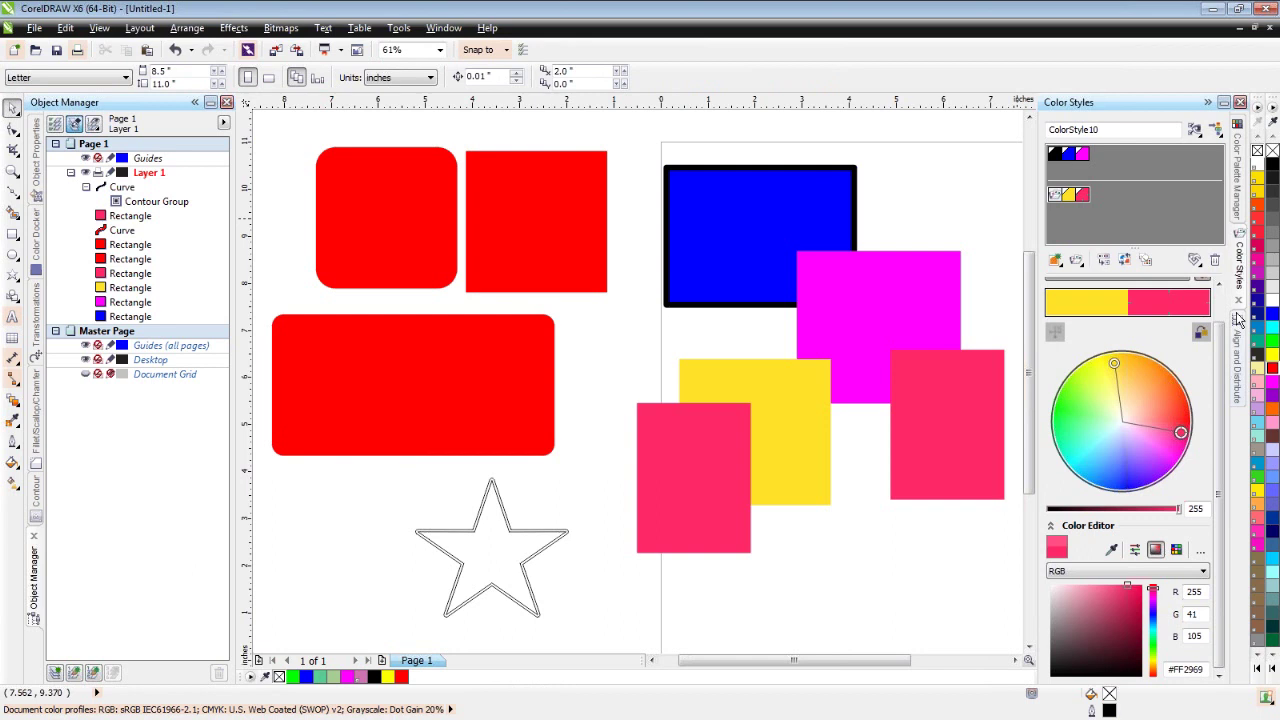
Display the Align and Distribute options and move the pink rectangle overlapping the yellow one about 2 inches to the left
{"action": "left_click", "coordinate": [1238, 372]}
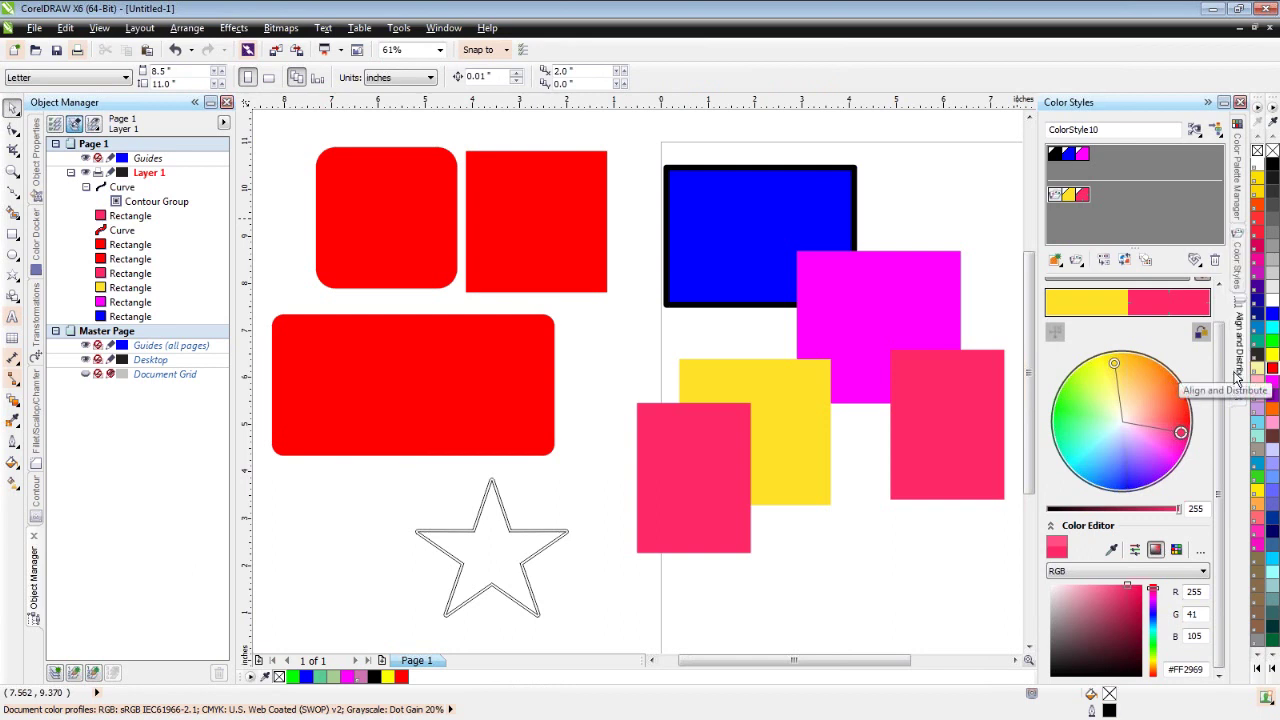
{"action": "left_click", "coordinate": [710, 498]}
{"action": "left_click_drag", "start_coordinate": [710, 498], "coordinate": [614, 457]}
Align the bottom edges of the two pink rectangles, the yellow rectangle and the magenta rectangle
{"action": "left_click", "coordinate": [757, 409]}
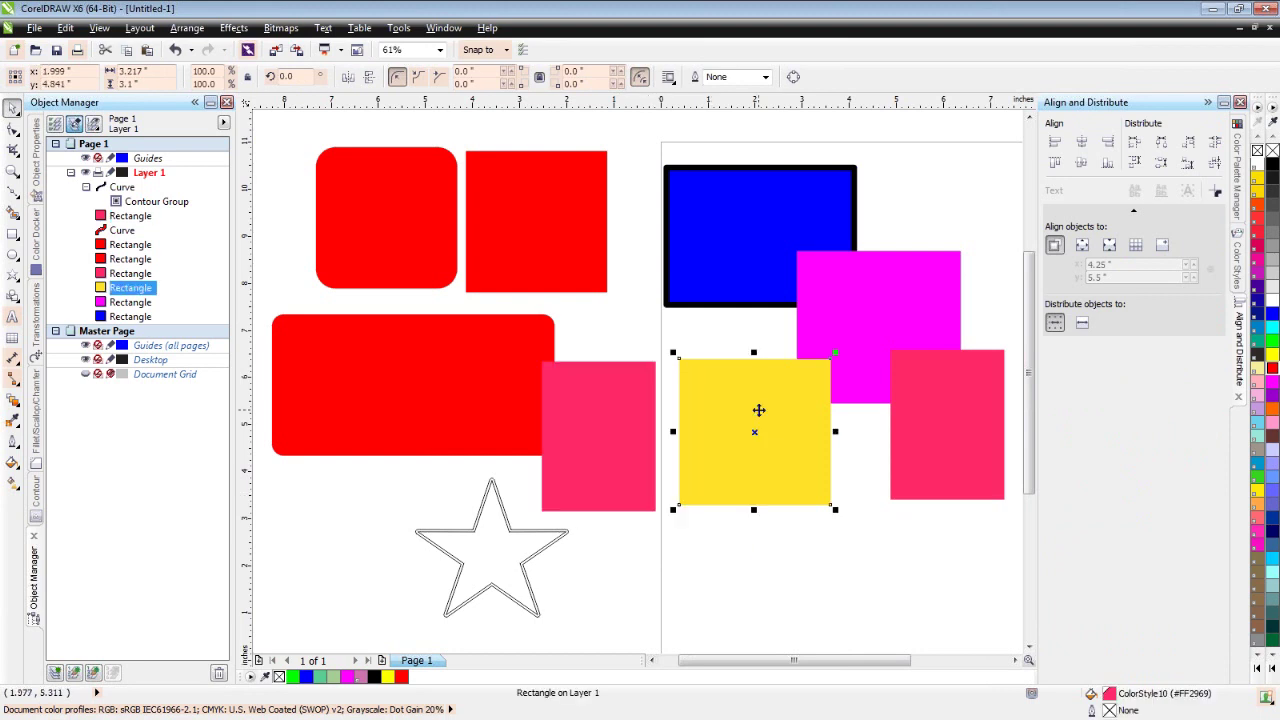
{"action": "left_click", "coordinate": [587, 436]}
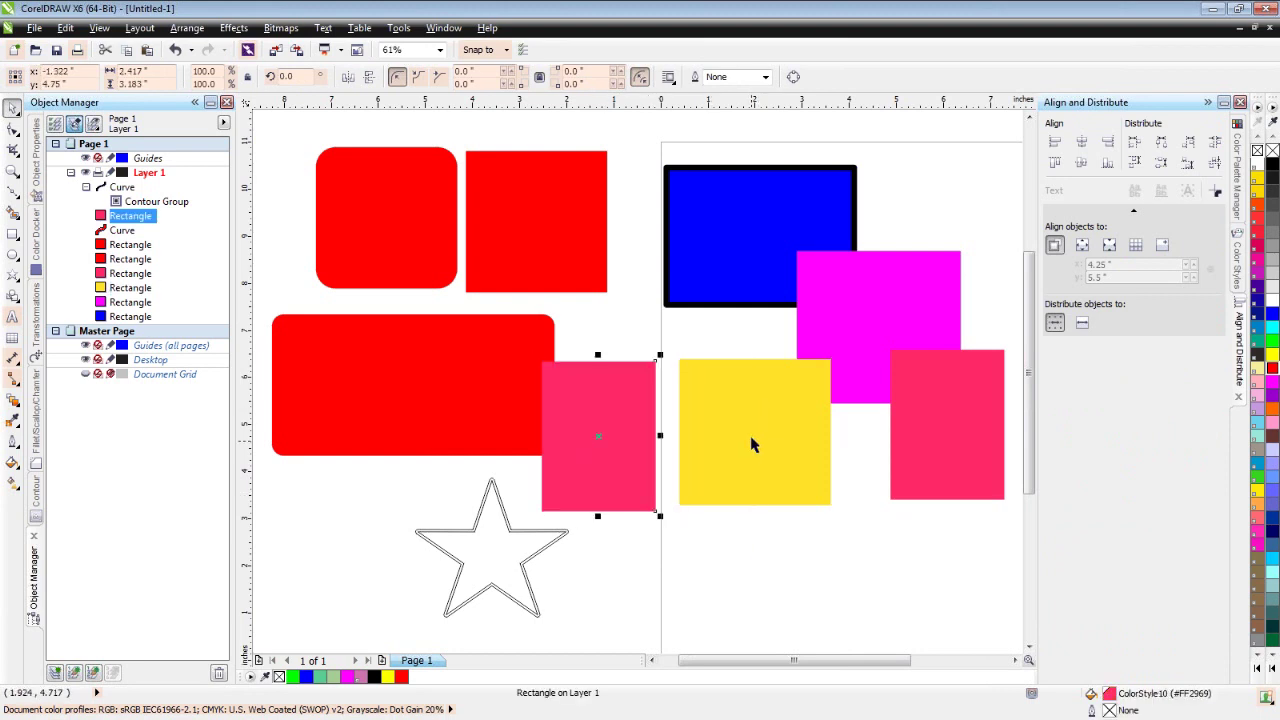
{"action": "left_click", "coordinate": [752, 445], "text": "shift"}
{"action": "left_click", "coordinate": [870, 316], "text": "shift"}
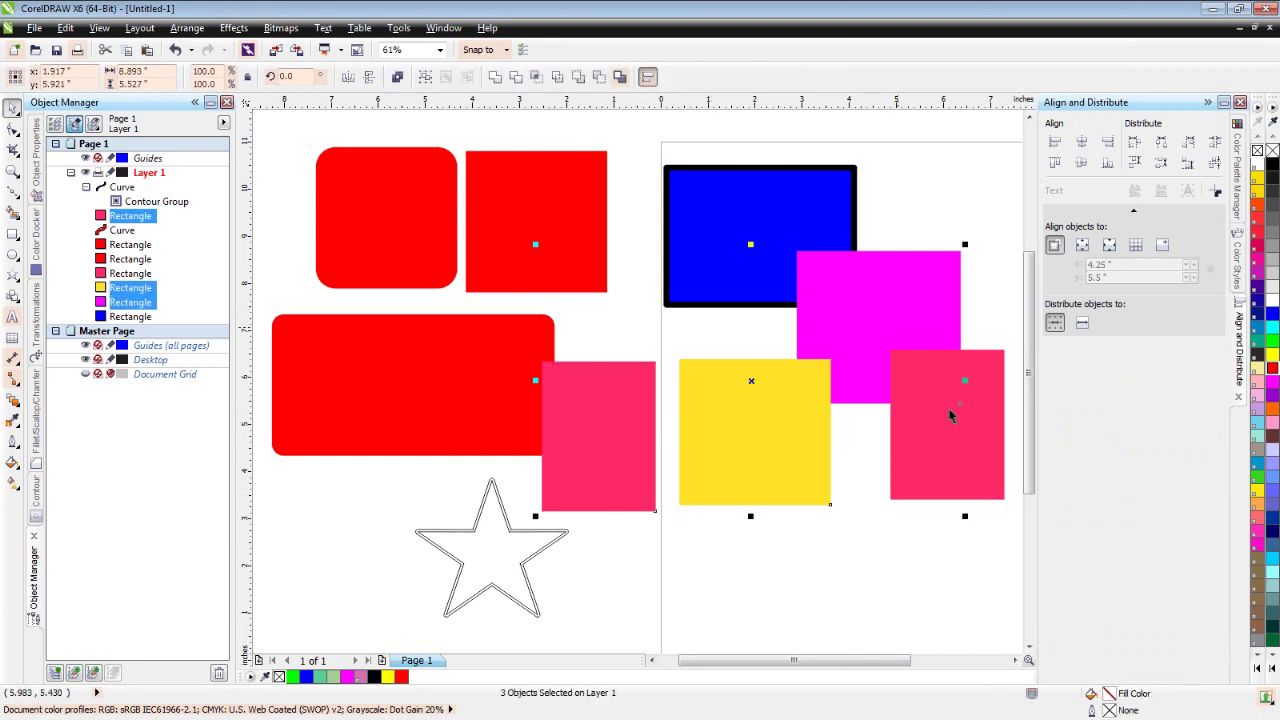
{"action": "left_click", "coordinate": [950, 415], "text": "shift"}
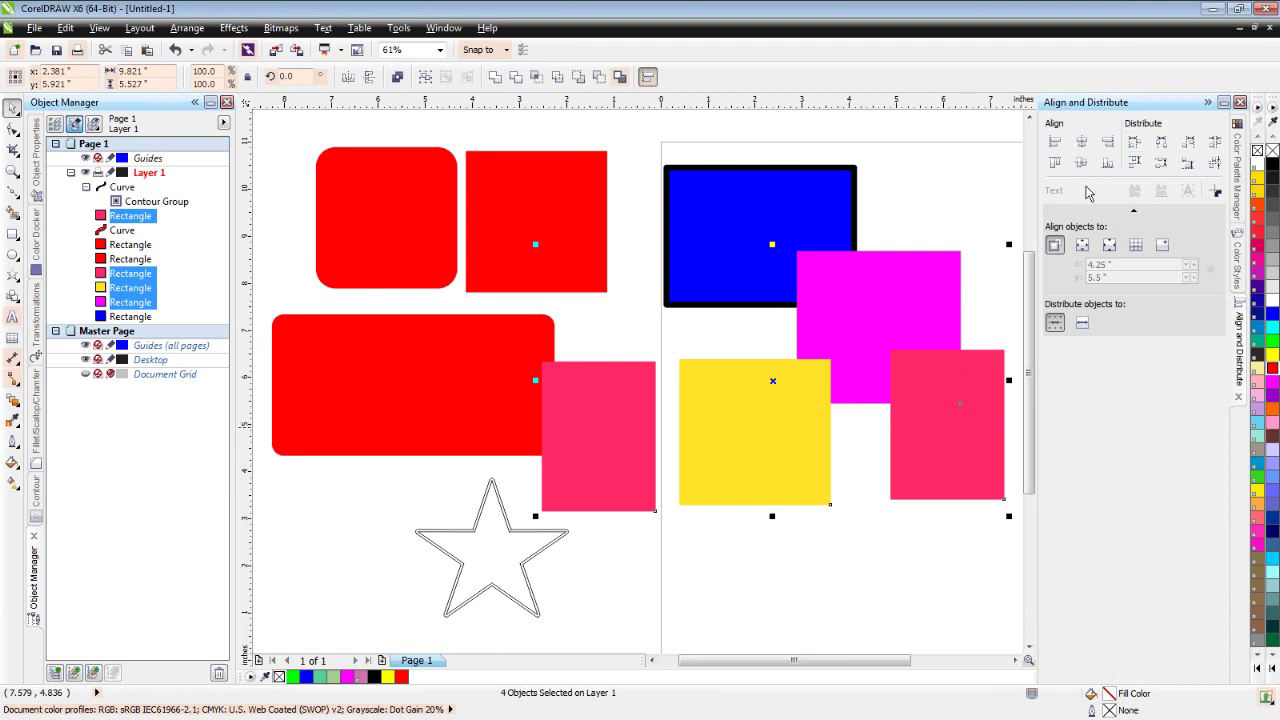
{"action": "left_click", "coordinate": [1108, 163]}
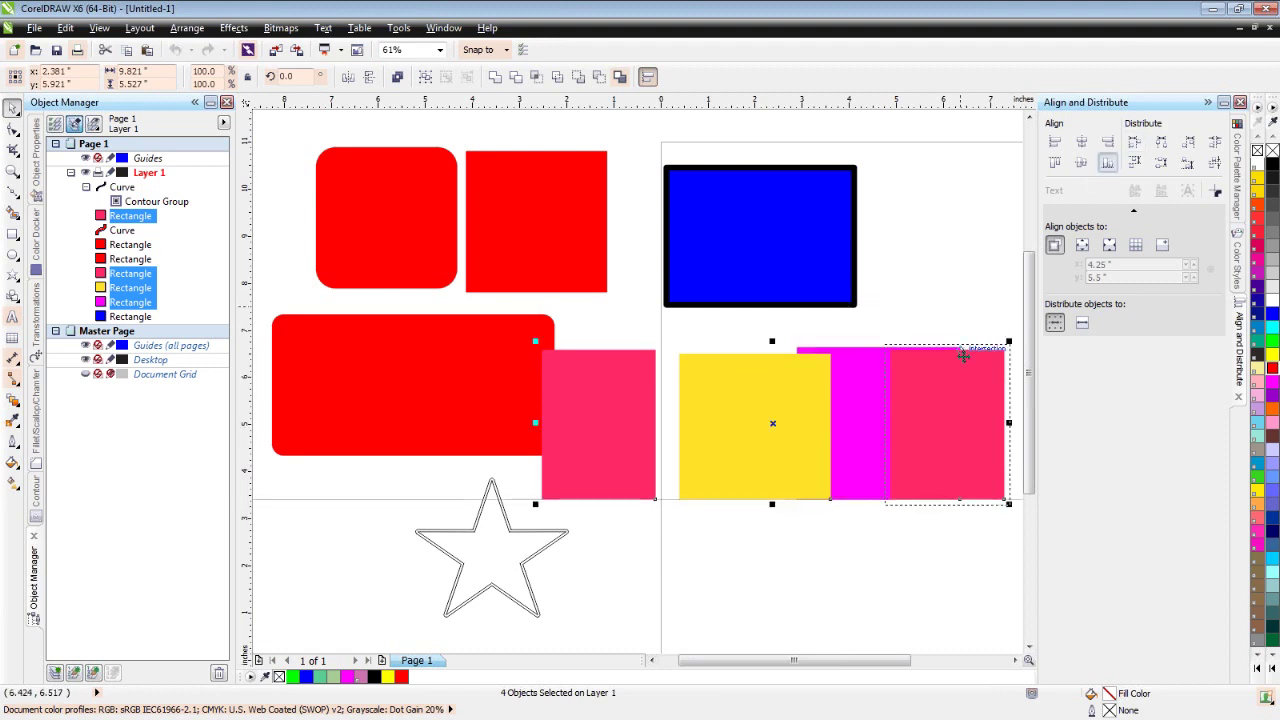
Move the pink rectangle that overlaps the magenta one about 0.8 inches to the right and deselect it
{"action": "left_click", "coordinate": [954, 288]}
{"action": "left_click_drag", "start_coordinate": [959, 413], "coordinate": [1001, 413]}
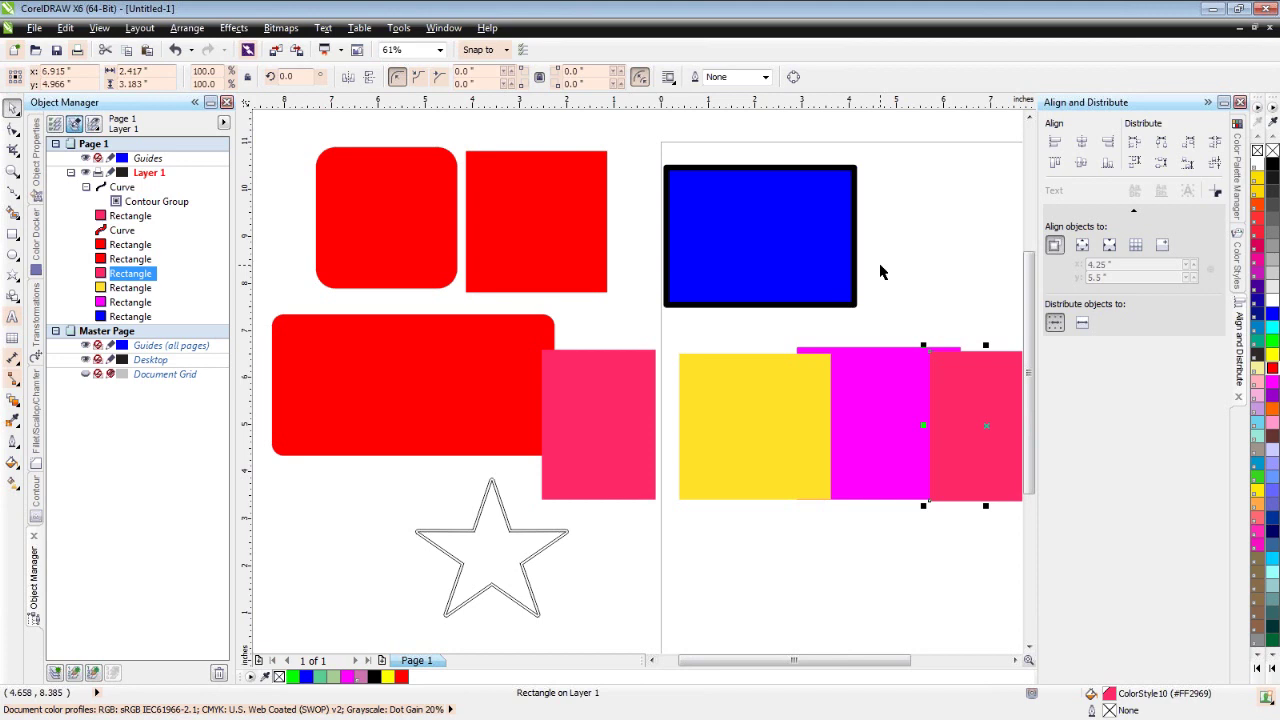
{"action": "left_click", "coordinate": [916, 245]}
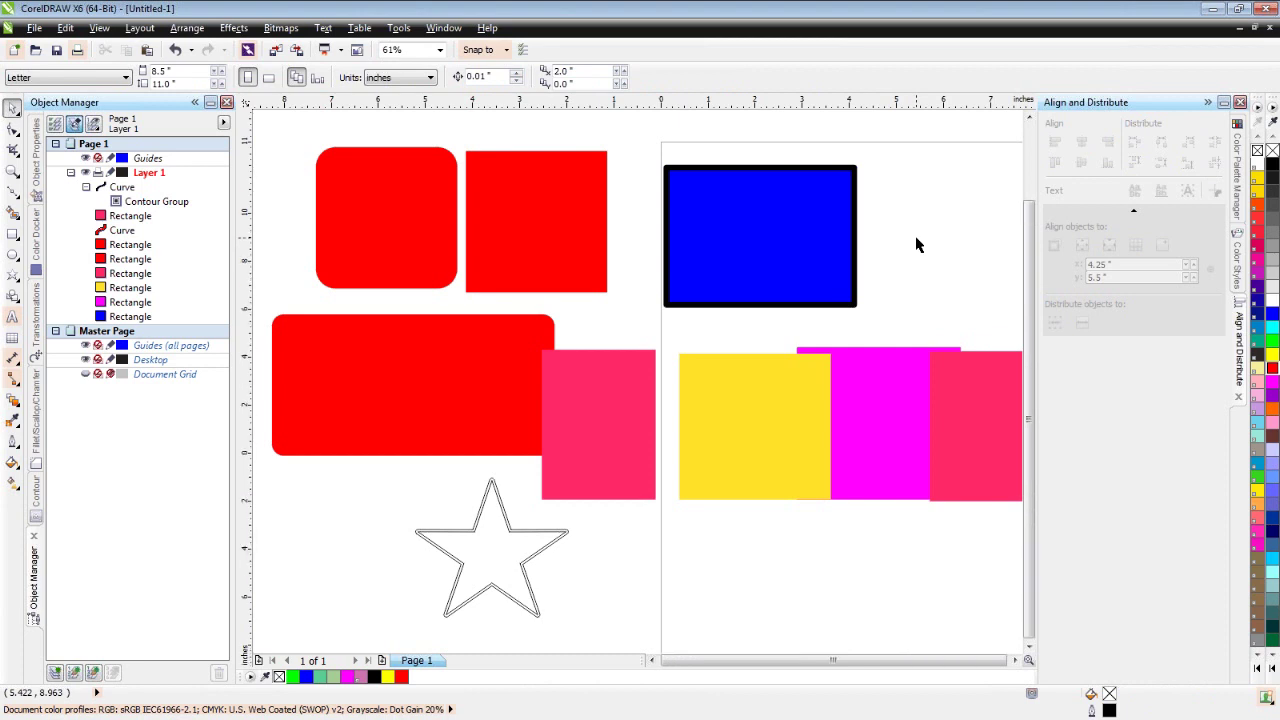
Show the object's fill and outline properties docker and look over the list of available dockers
{"action": "scroll", "coordinate": [916, 245], "scroll_direction": "down", "scroll_amount": 2}
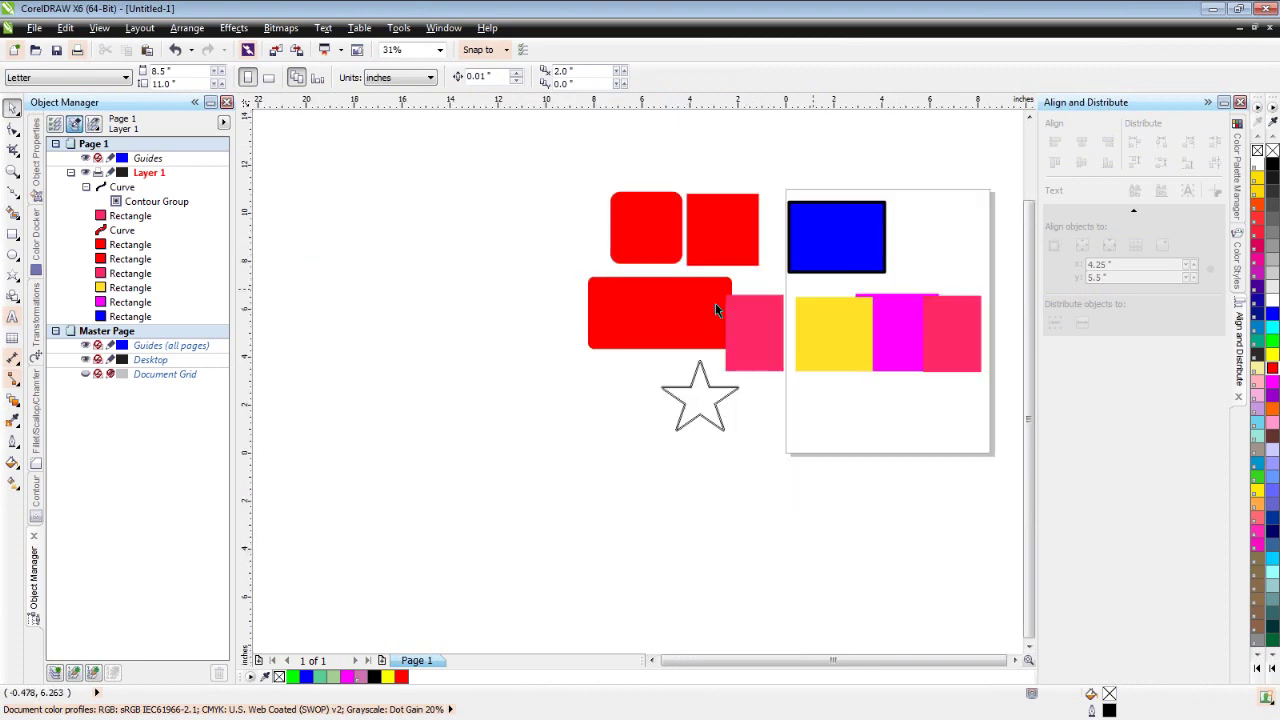
{"action": "left_click", "coordinate": [37, 172]}
{"action": "left_click", "coordinate": [443, 28]}
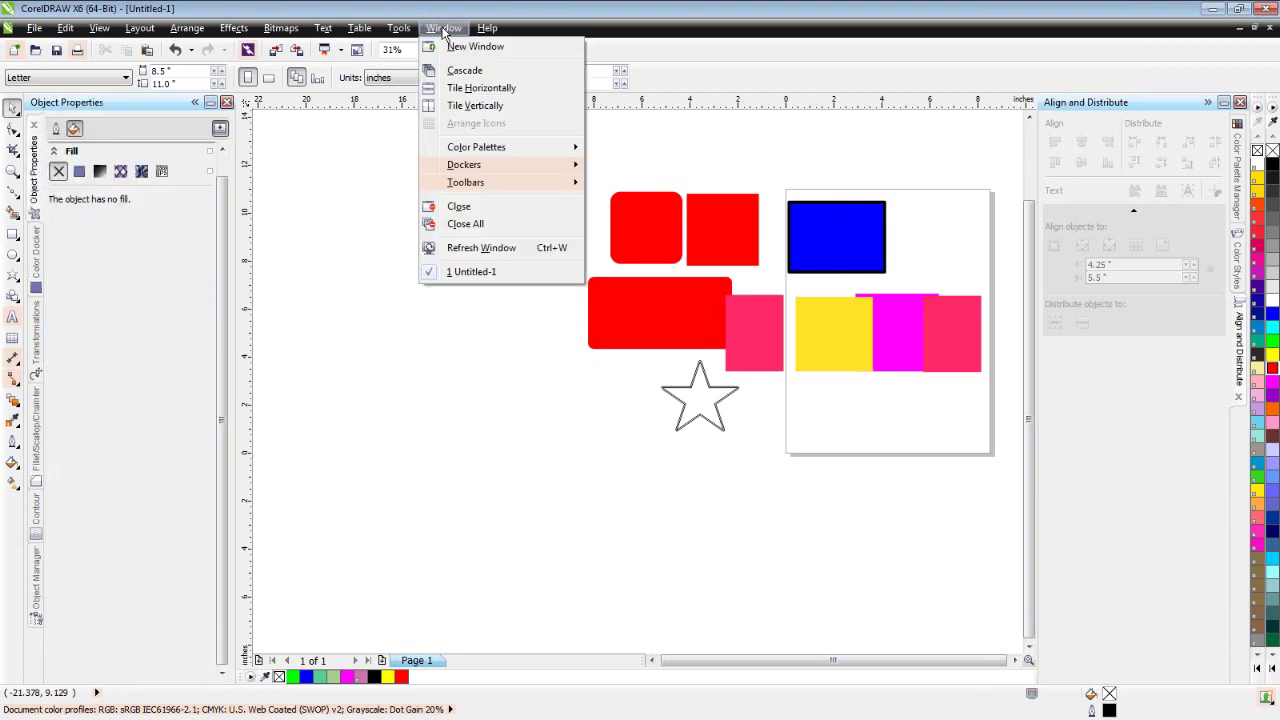
{"action": "mouse_move", "coordinate": [484, 163]}
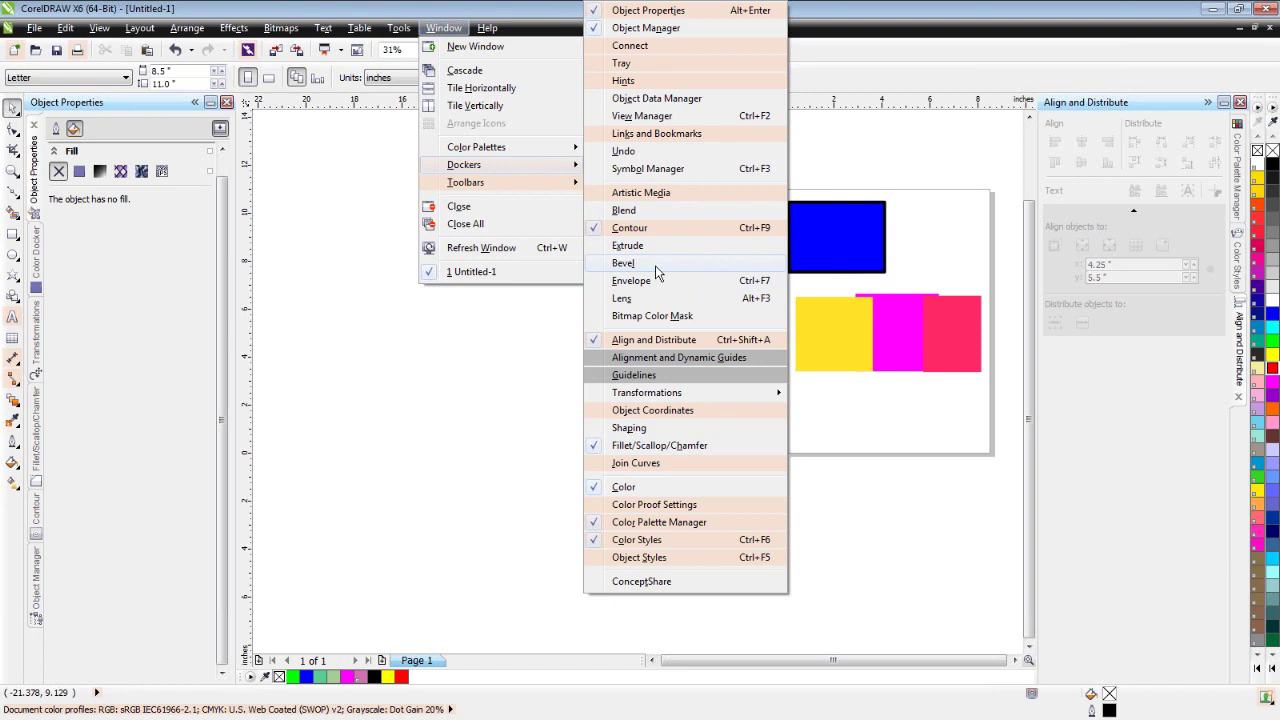
{"action": "left_click", "coordinate": [490, 350]}
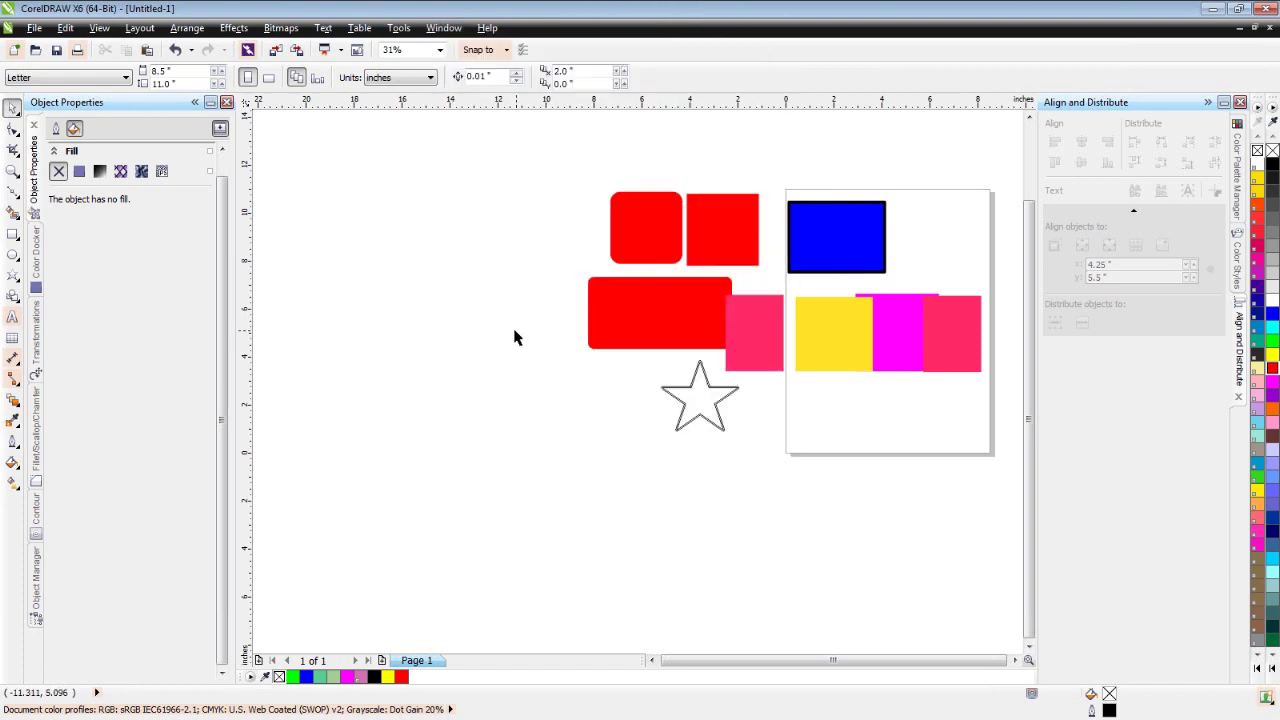
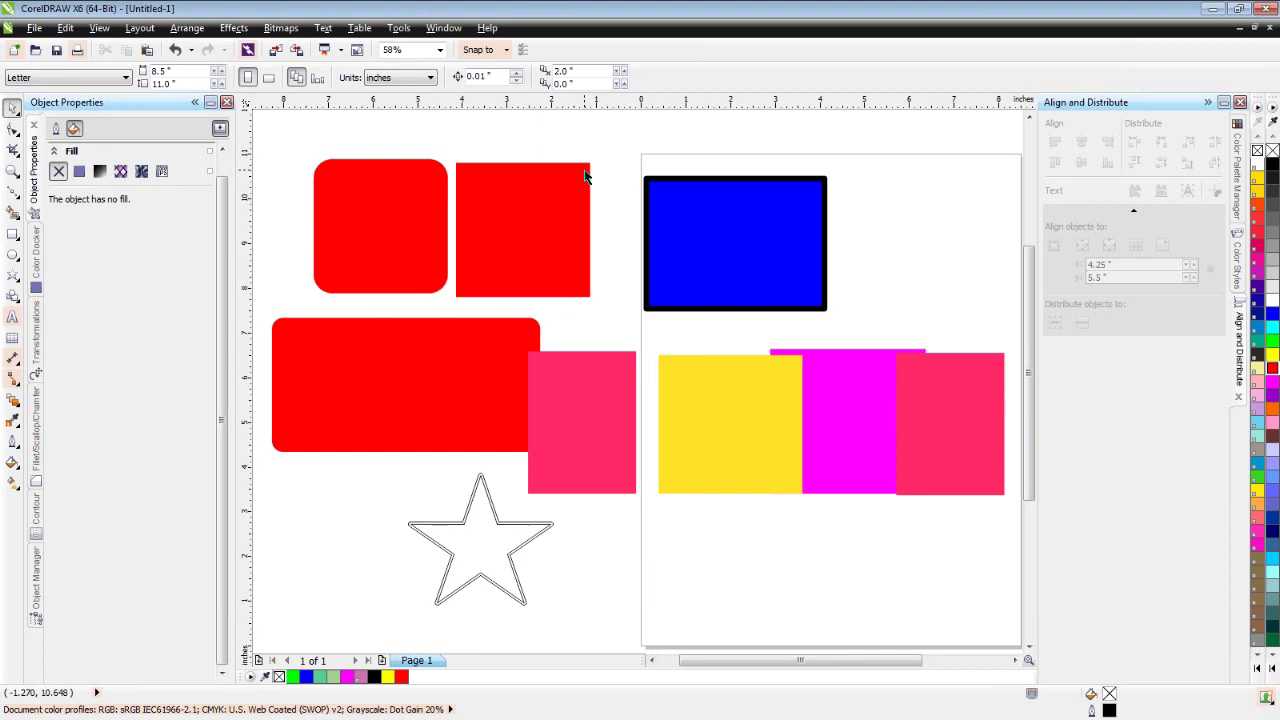
{"action": "left_click", "coordinate": [399, 29]}
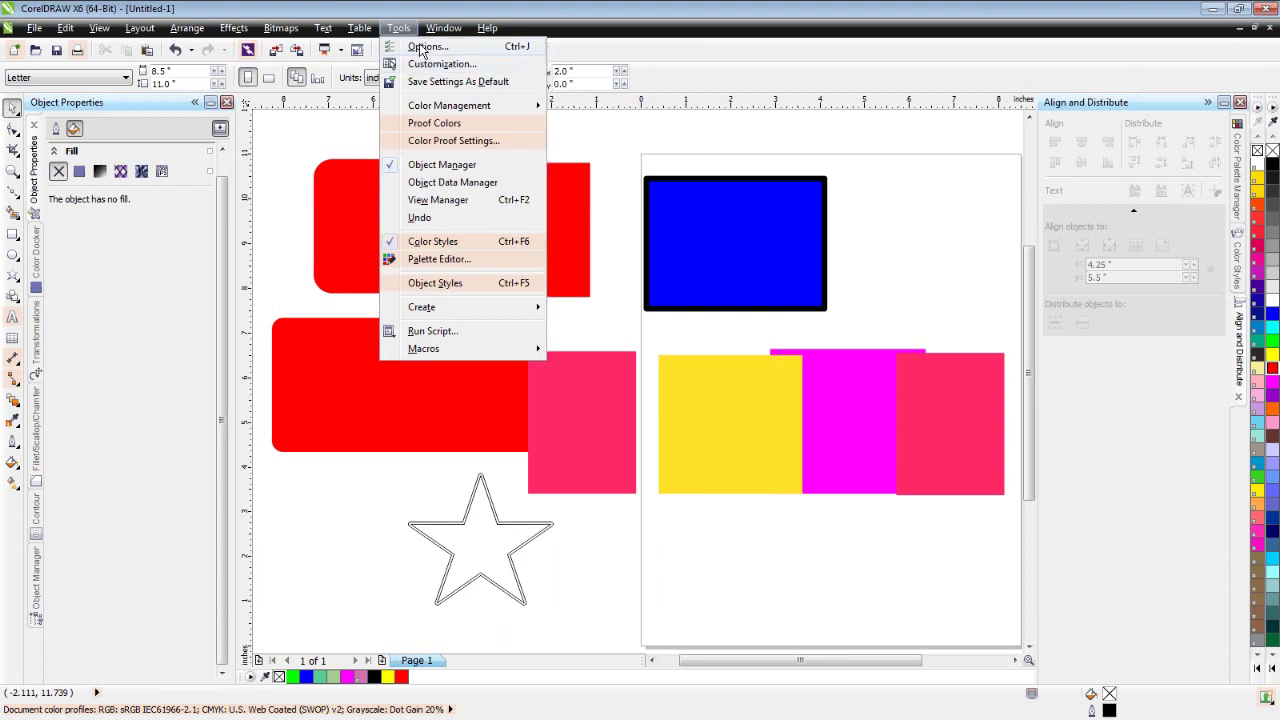
{"action": "left_click", "coordinate": [440, 48]}
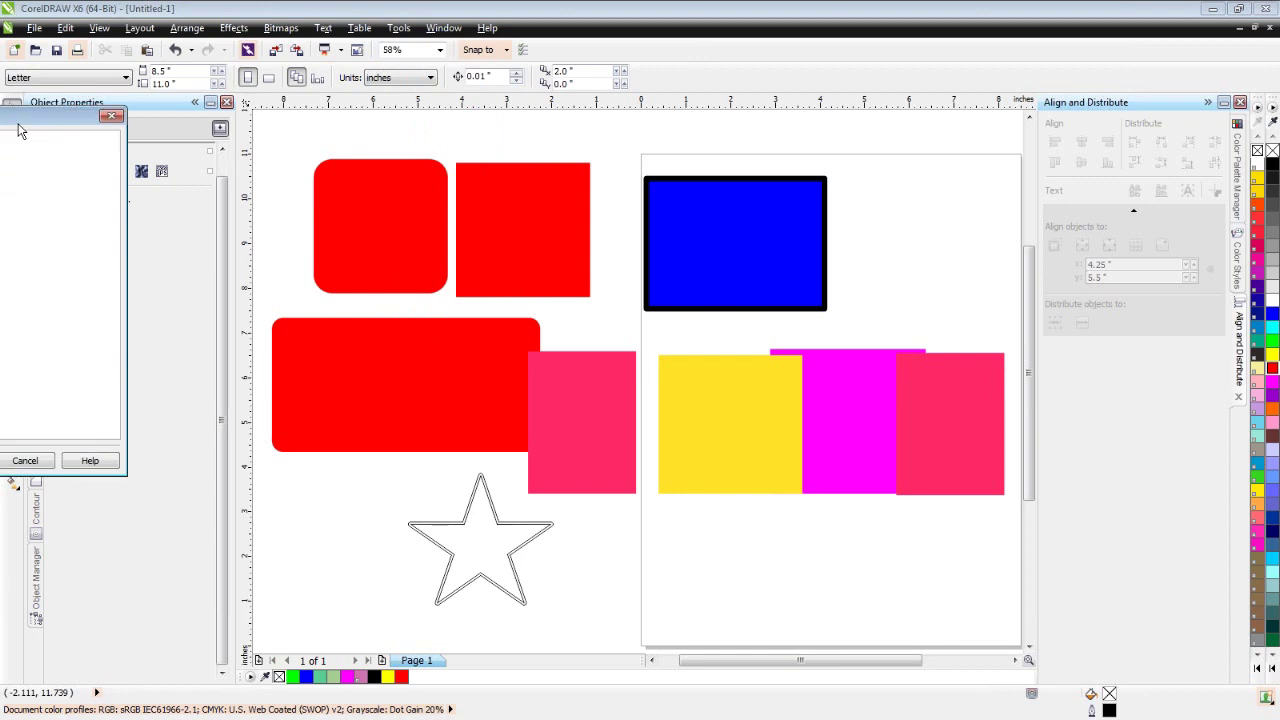
{"action": "left_click_drag", "start_coordinate": [730, 100], "coordinate": [764, 74]}
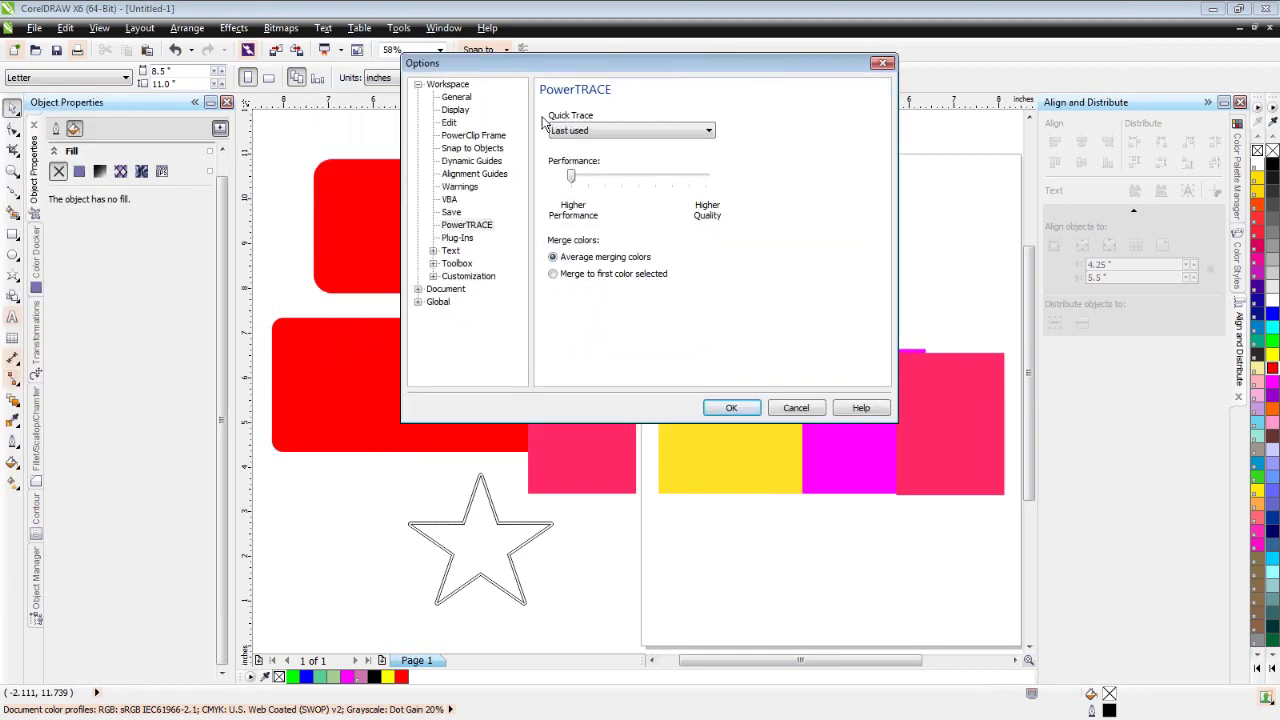
{"action": "left_click", "coordinate": [796, 408]}
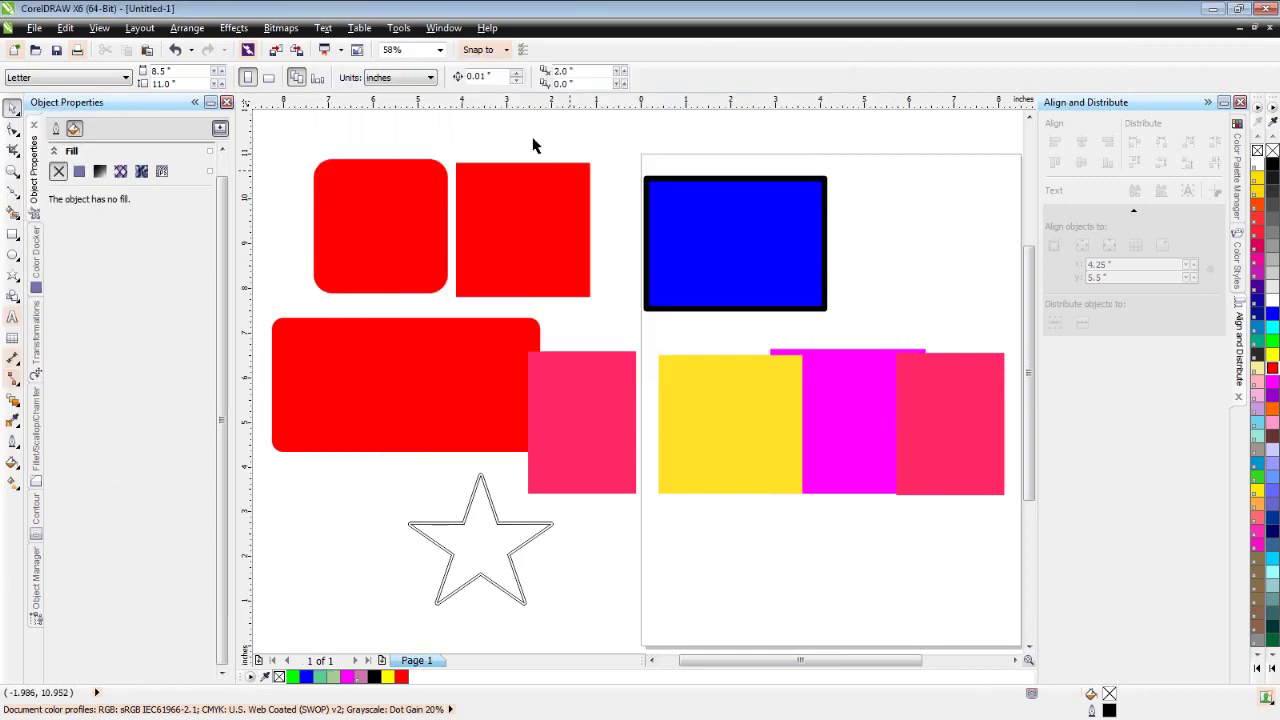
Create a current workspace named with the user's first name, based on X6 Default Workspace, and describe it as that user's setup
{"action": "left_click", "coordinate": [398, 28]}
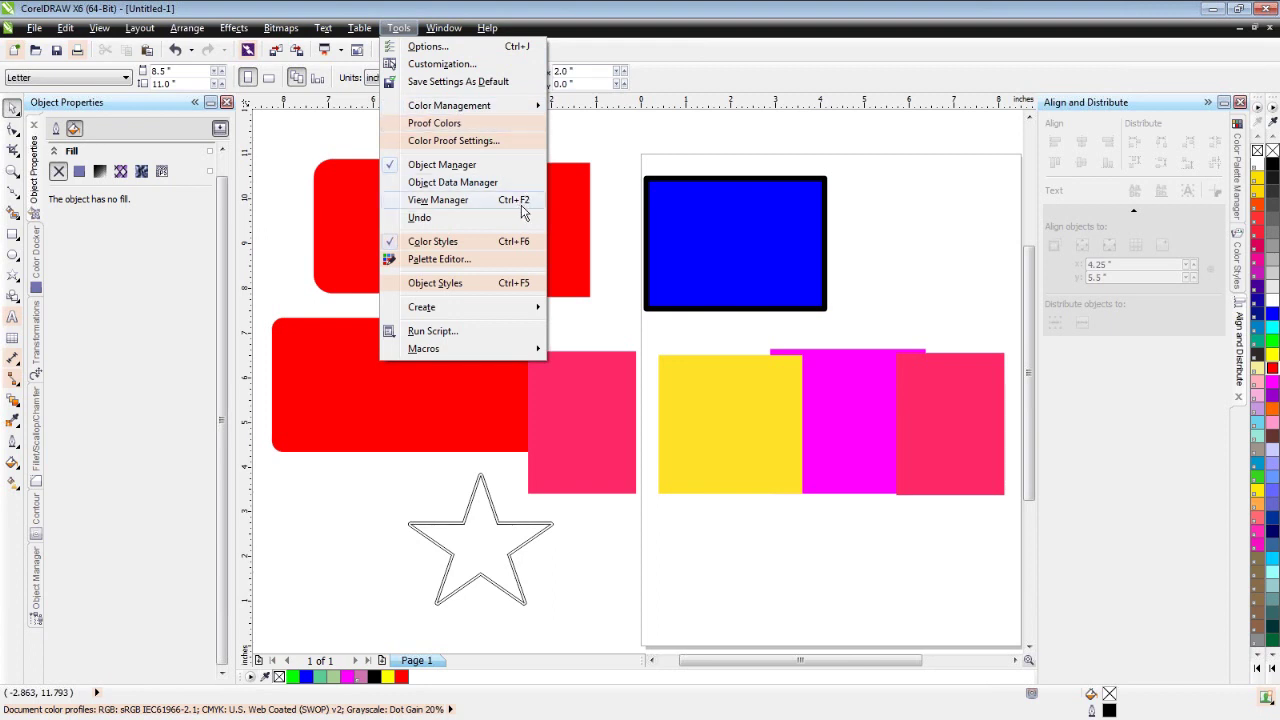
{"action": "left_click", "coordinate": [428, 48]}
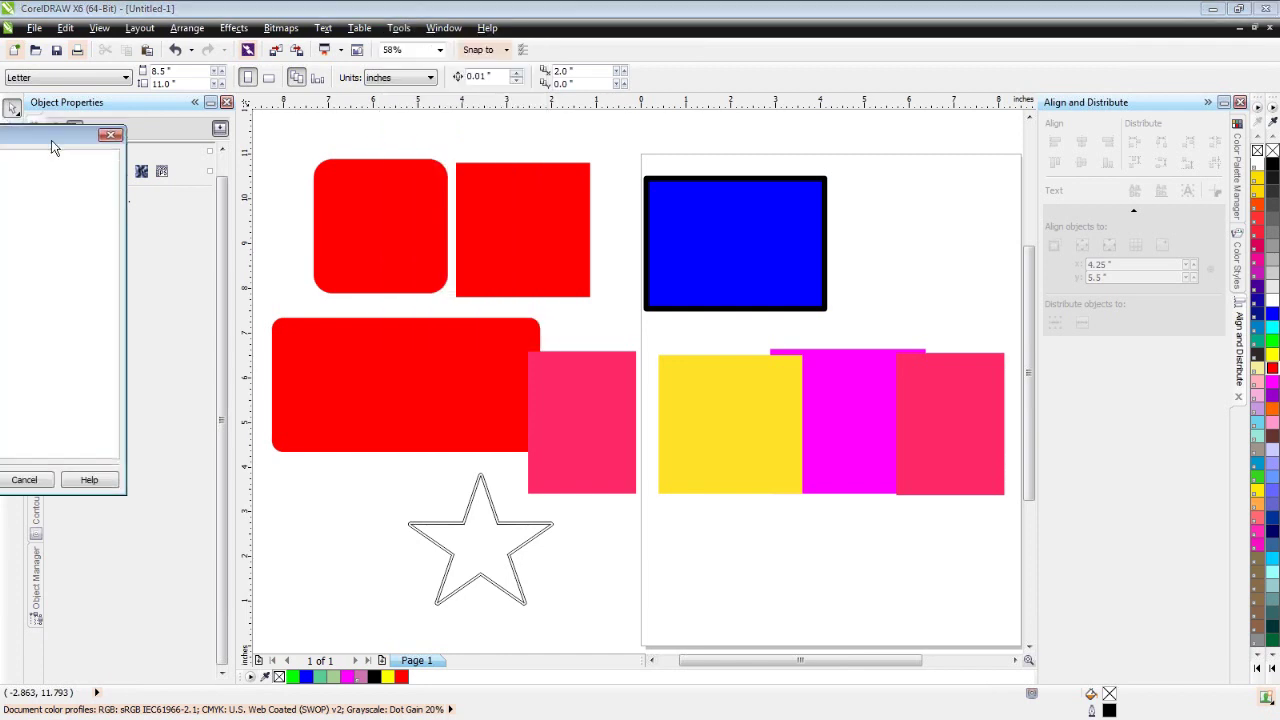
{"action": "left_click_drag", "start_coordinate": [295, 134], "coordinate": [788, 143]}
{"action": "left_click", "coordinate": [425, 153]}
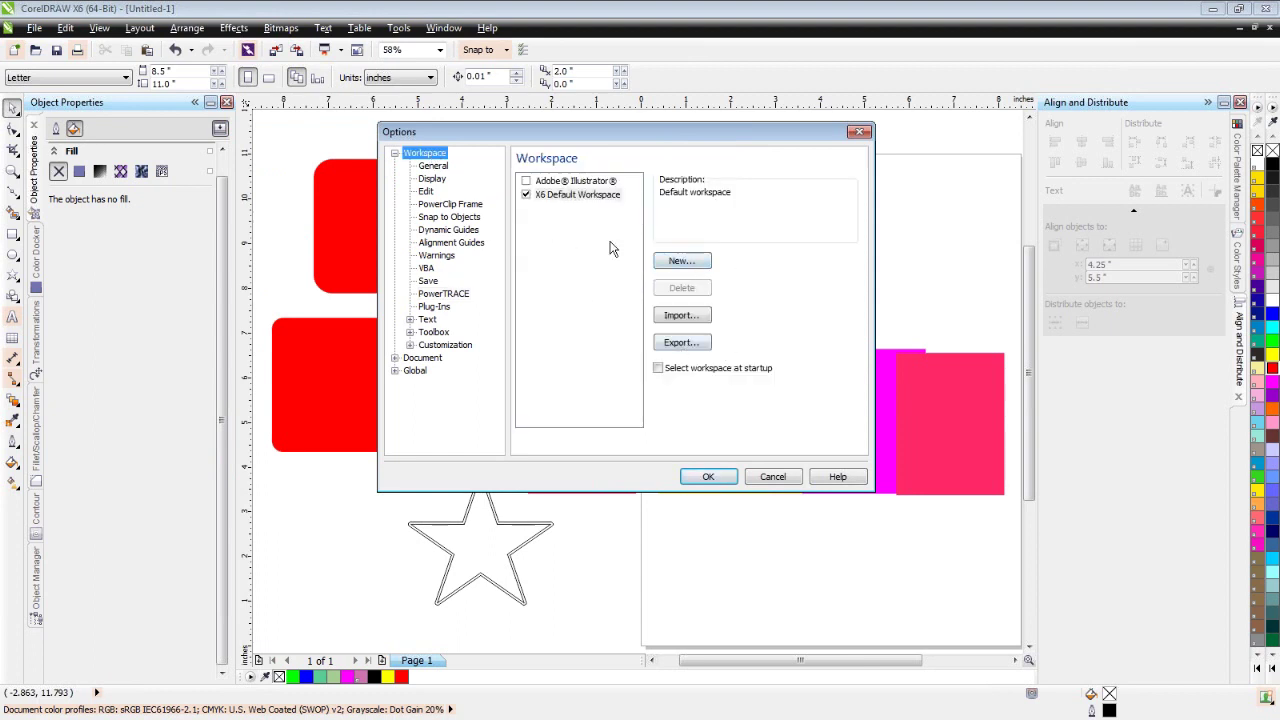
{"action": "left_click", "coordinate": [680, 263]}
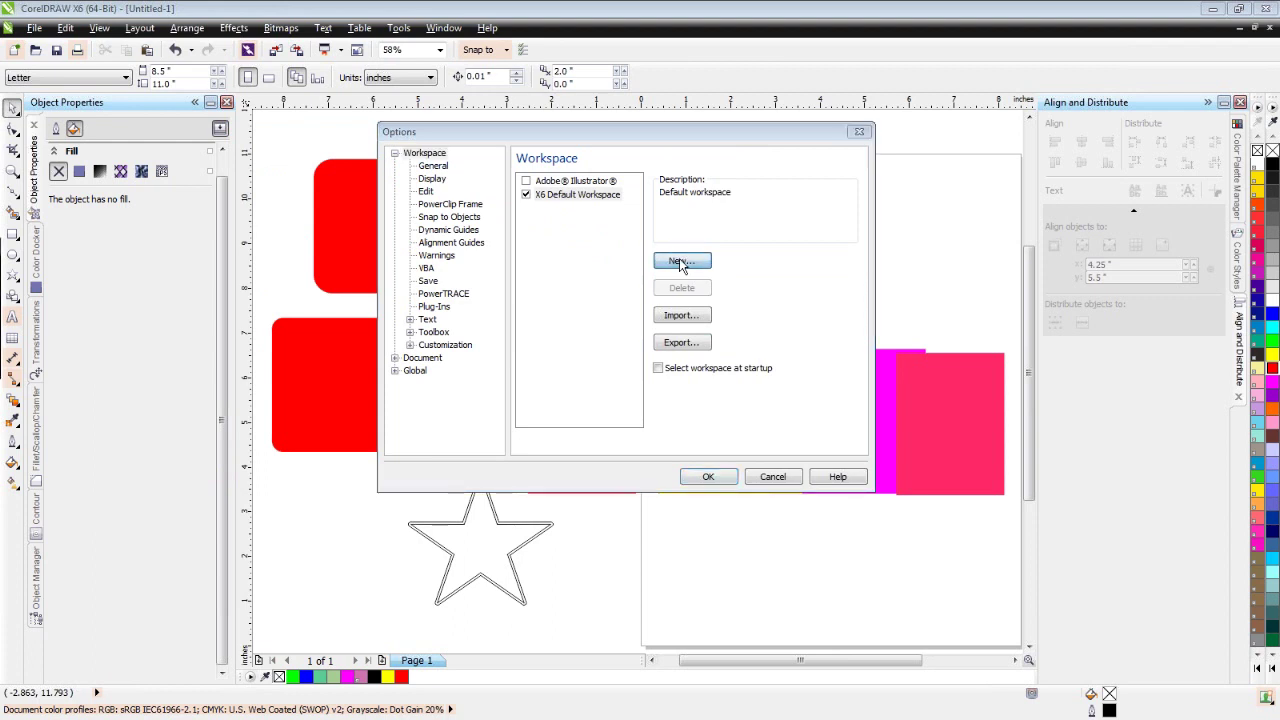
{"action": "left_click_drag", "start_coordinate": [0, 250], "coordinate": [444, 219]}
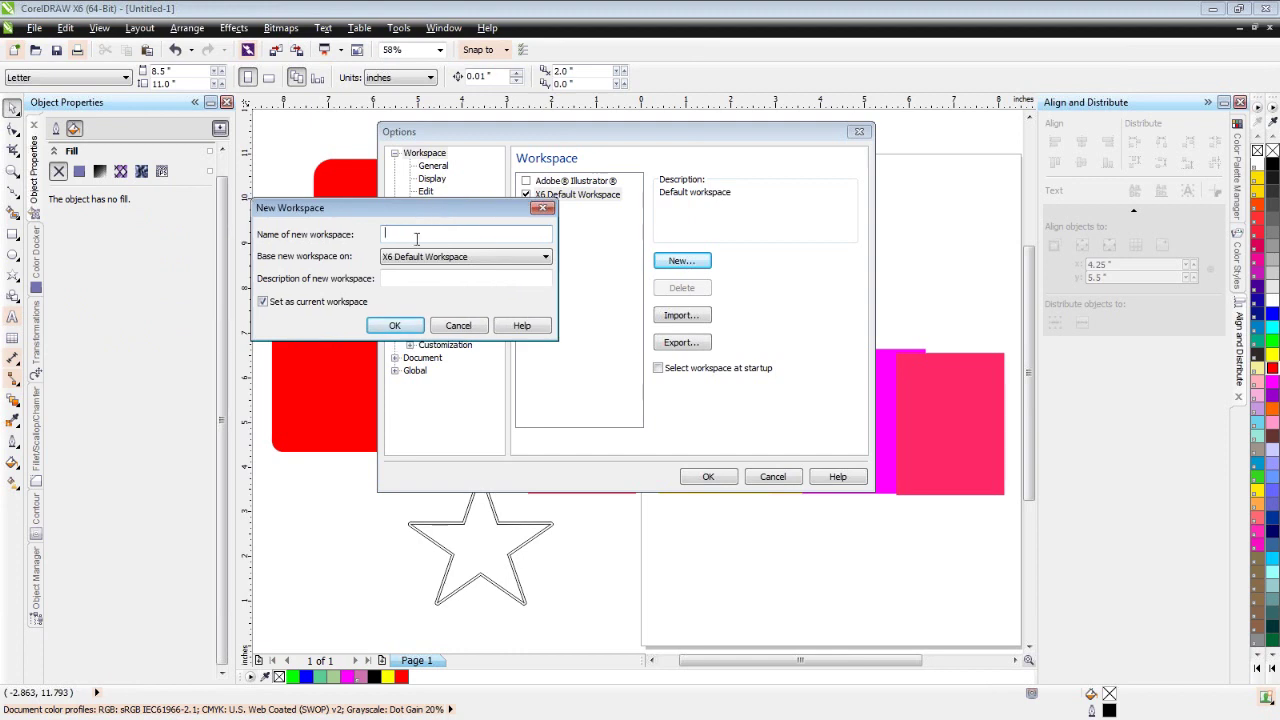
{"action": "type", "text": "Steven"}
{"action": "left_click", "coordinate": [418, 282]}
{"action": "type", "text": "Steven's"}
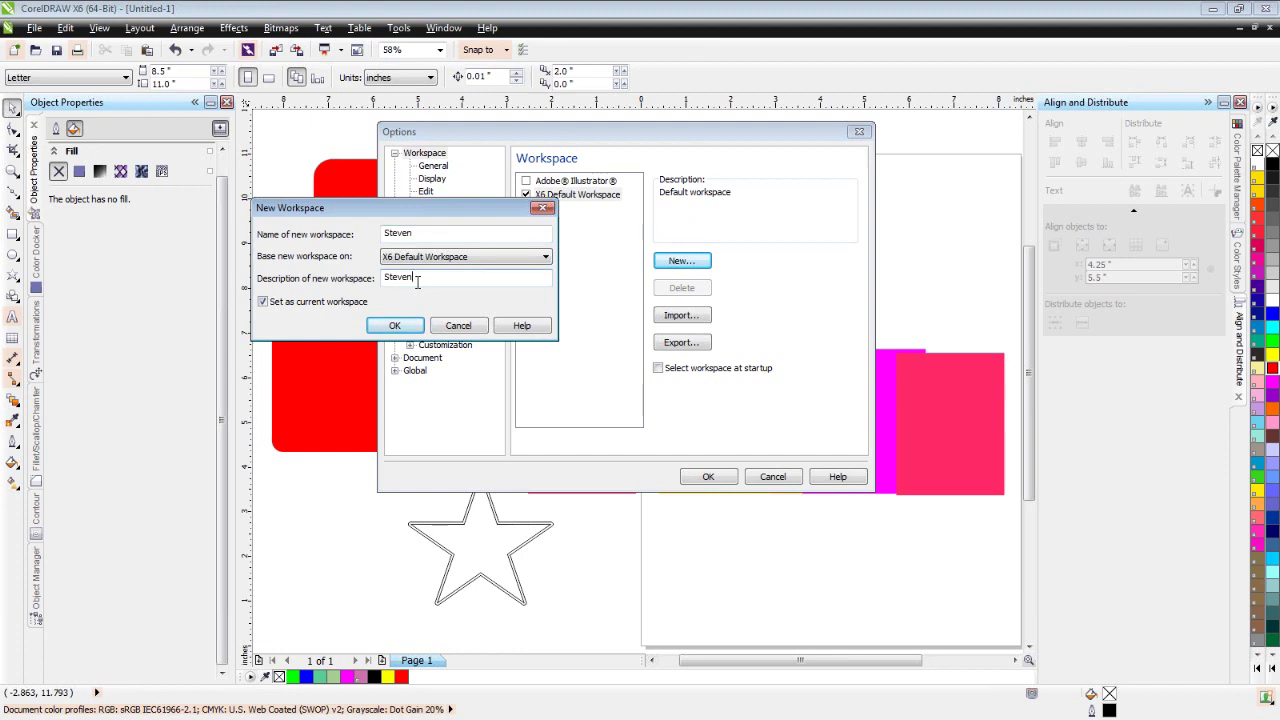
{"action": "type", "text": " setup"}
{"action": "left_click", "coordinate": [395, 327]}
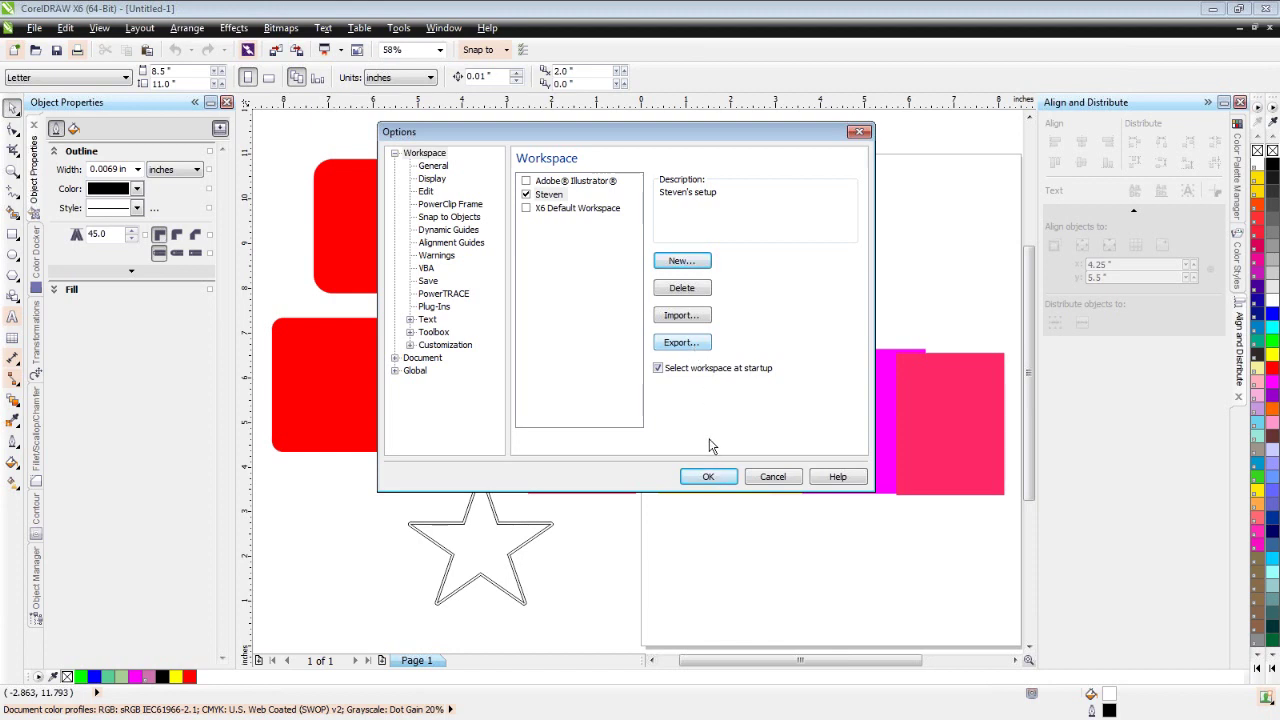
Toggle the "Select workspace at startup" option and apply the workspace options
{"action": "left_click", "coordinate": [688, 372]}
{"action": "left_click", "coordinate": [705, 475]}
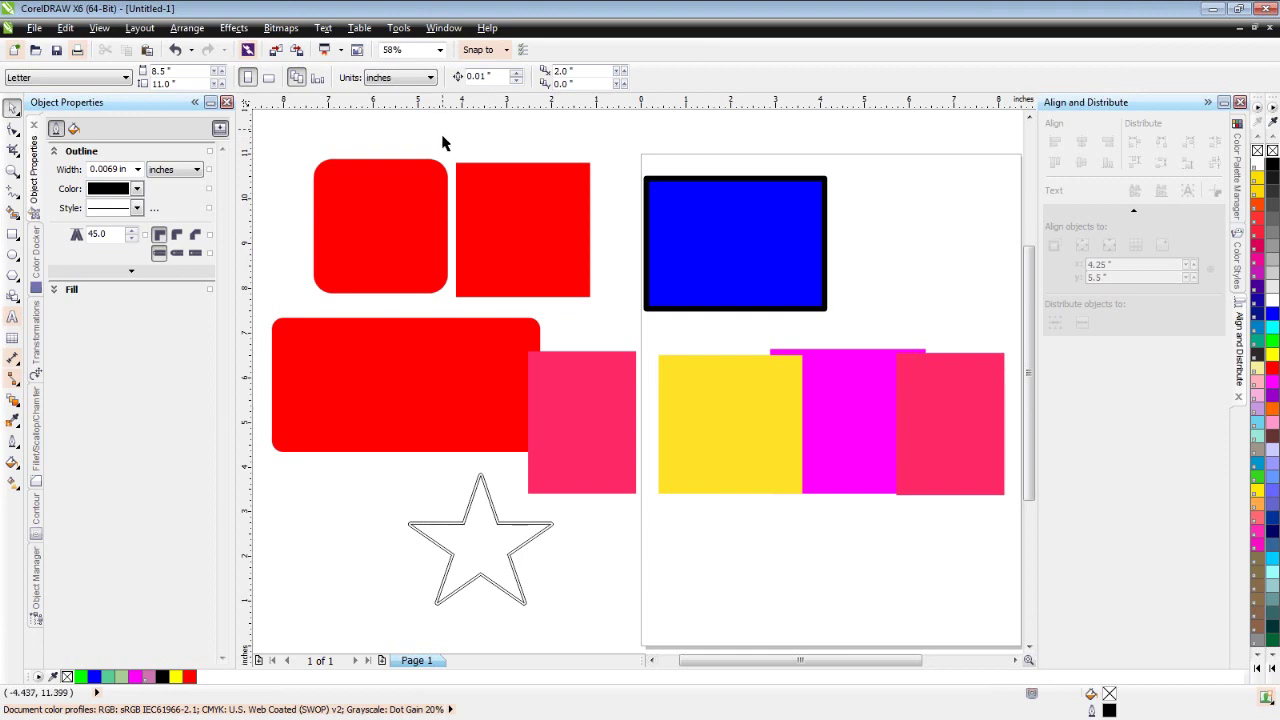
View the drawing in wireframe mode and return it to the Enhanced view
{"action": "left_click", "coordinate": [100, 30]}
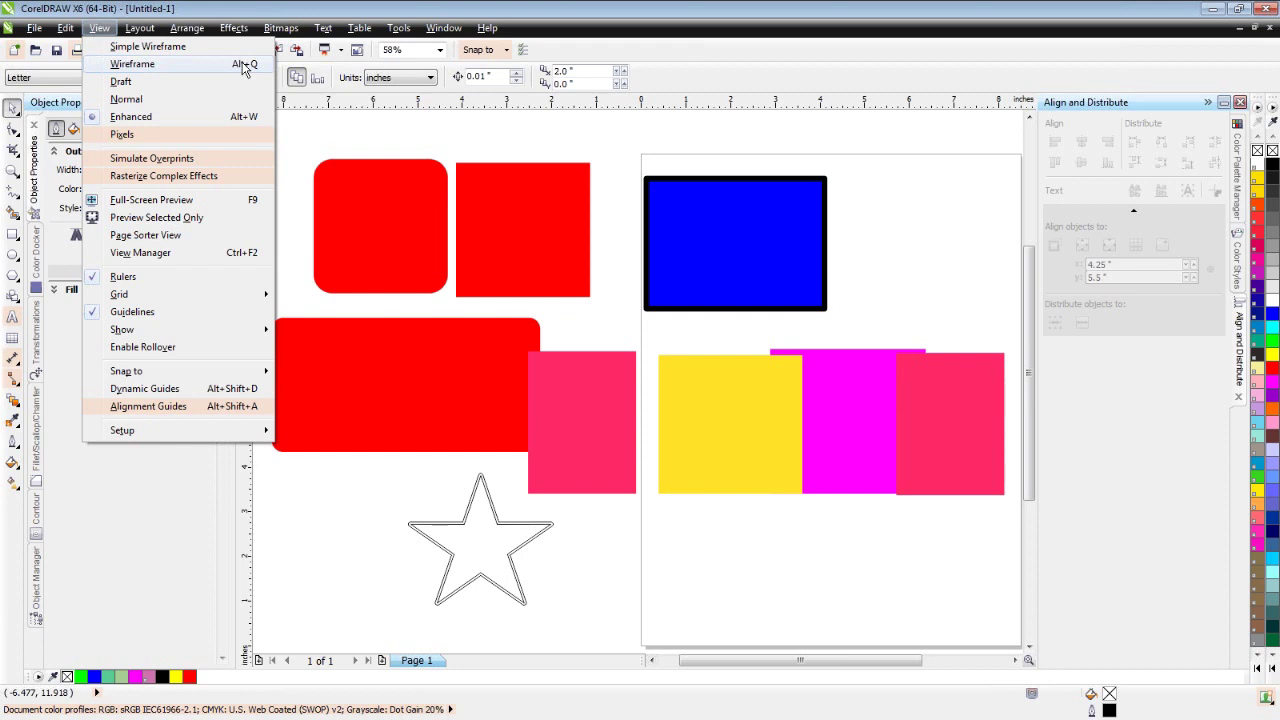
{"action": "left_click", "coordinate": [367, 138]}
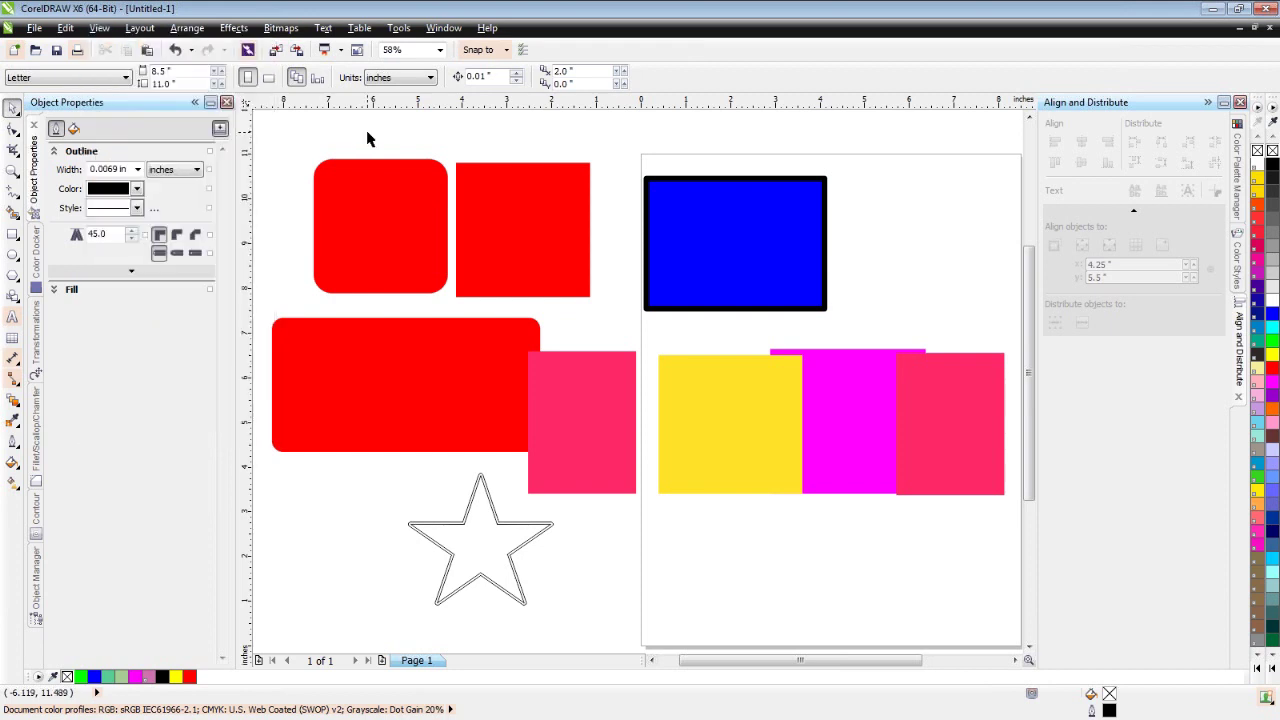
{"action": "key", "text": "shift+F9"}
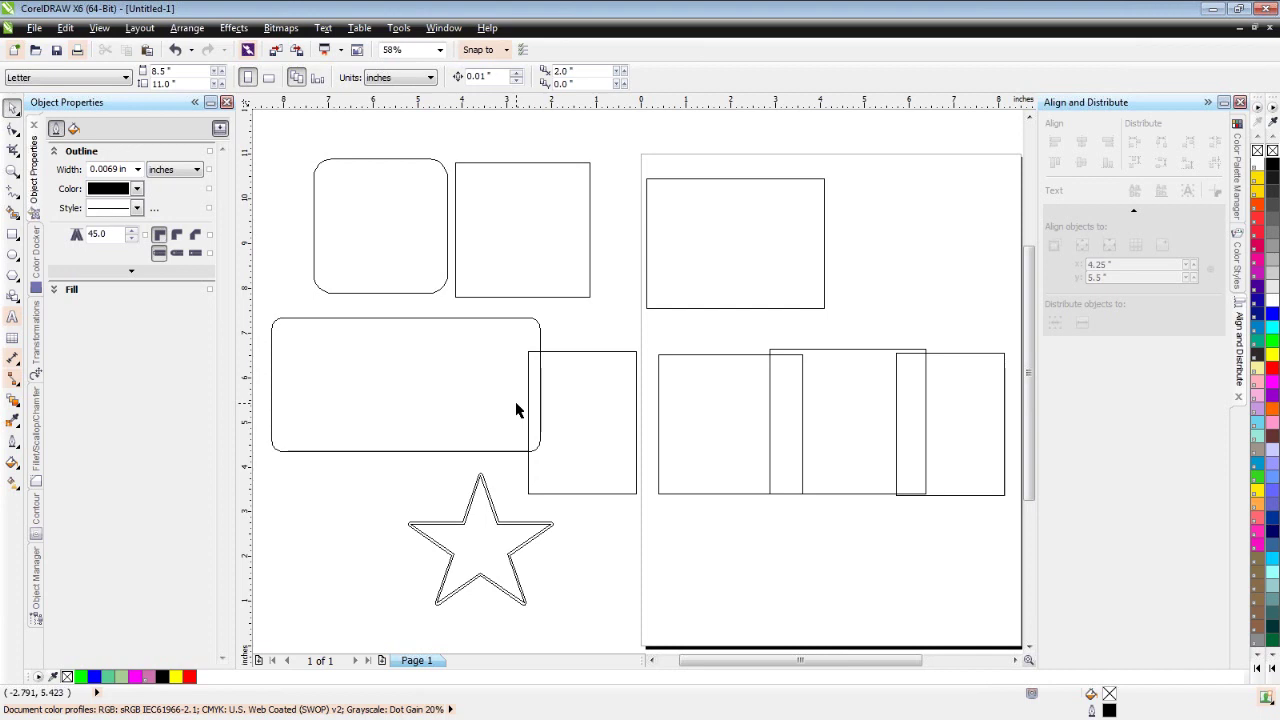
{"action": "key", "text": "shift+F9"}
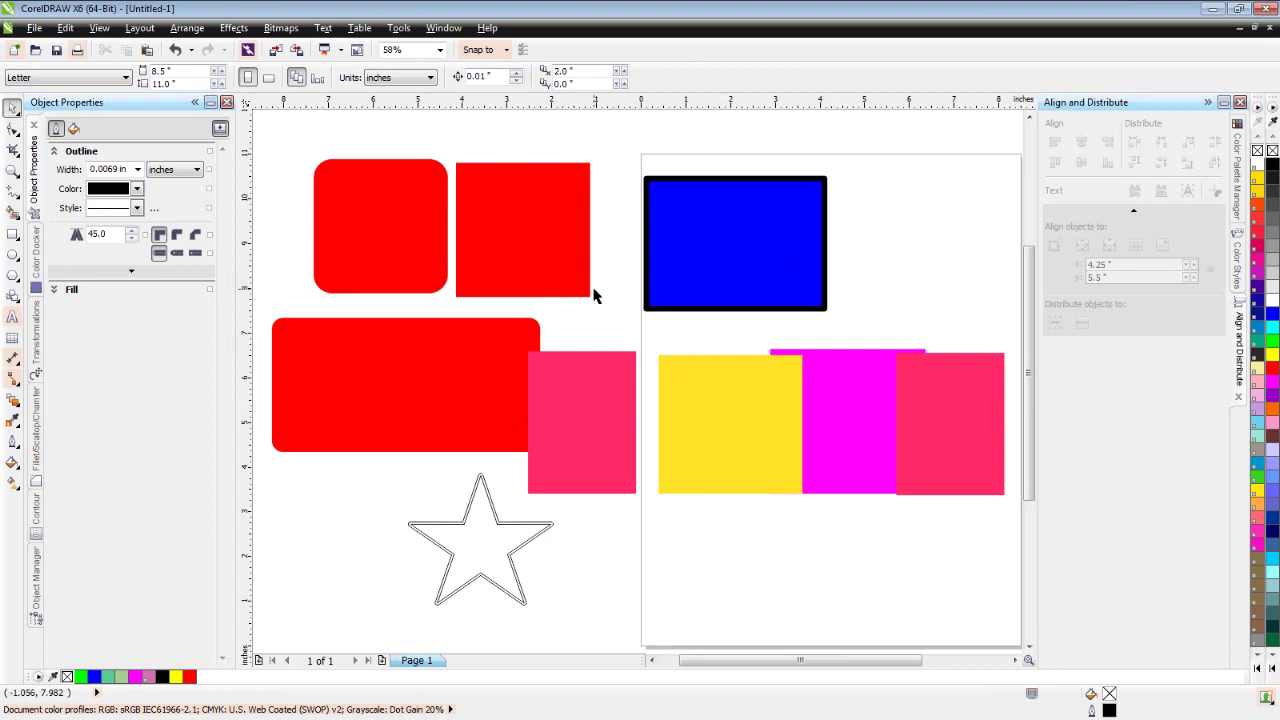
Open the shortcut key settings for the Enhanced command in the View category of the command customization options
{"action": "left_click", "coordinate": [400, 29]}
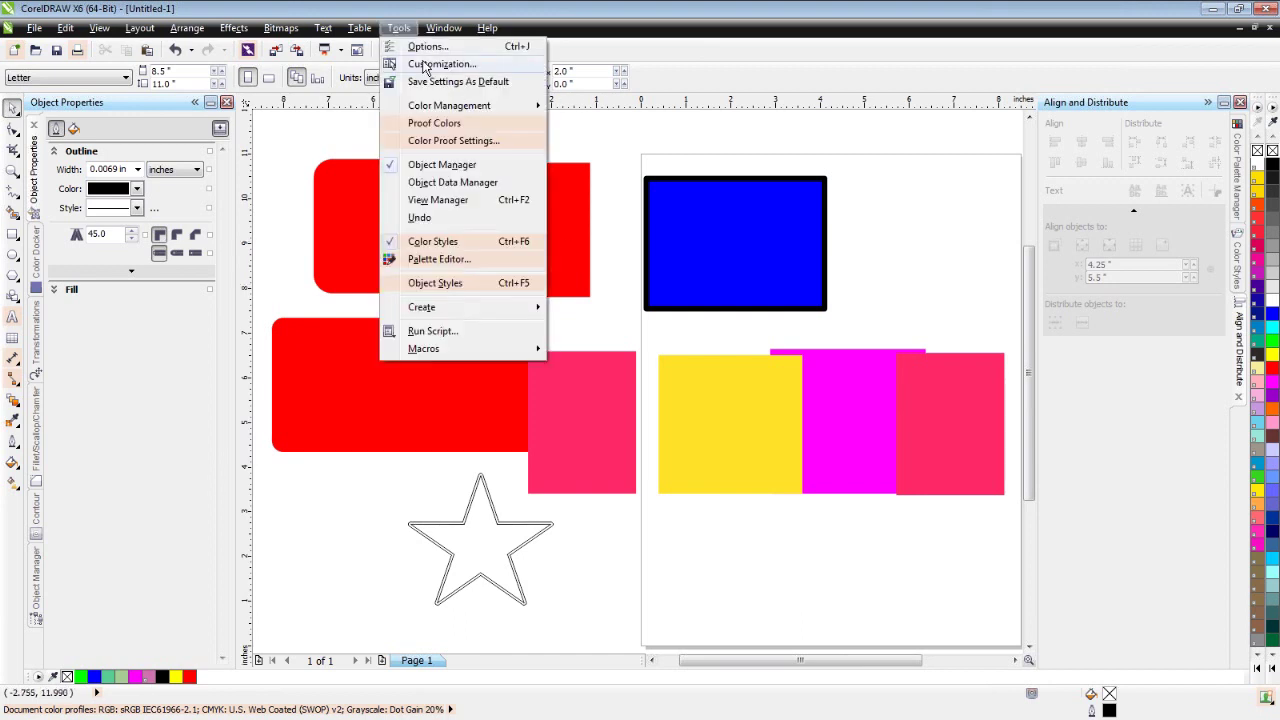
{"action": "left_click", "coordinate": [424, 66]}
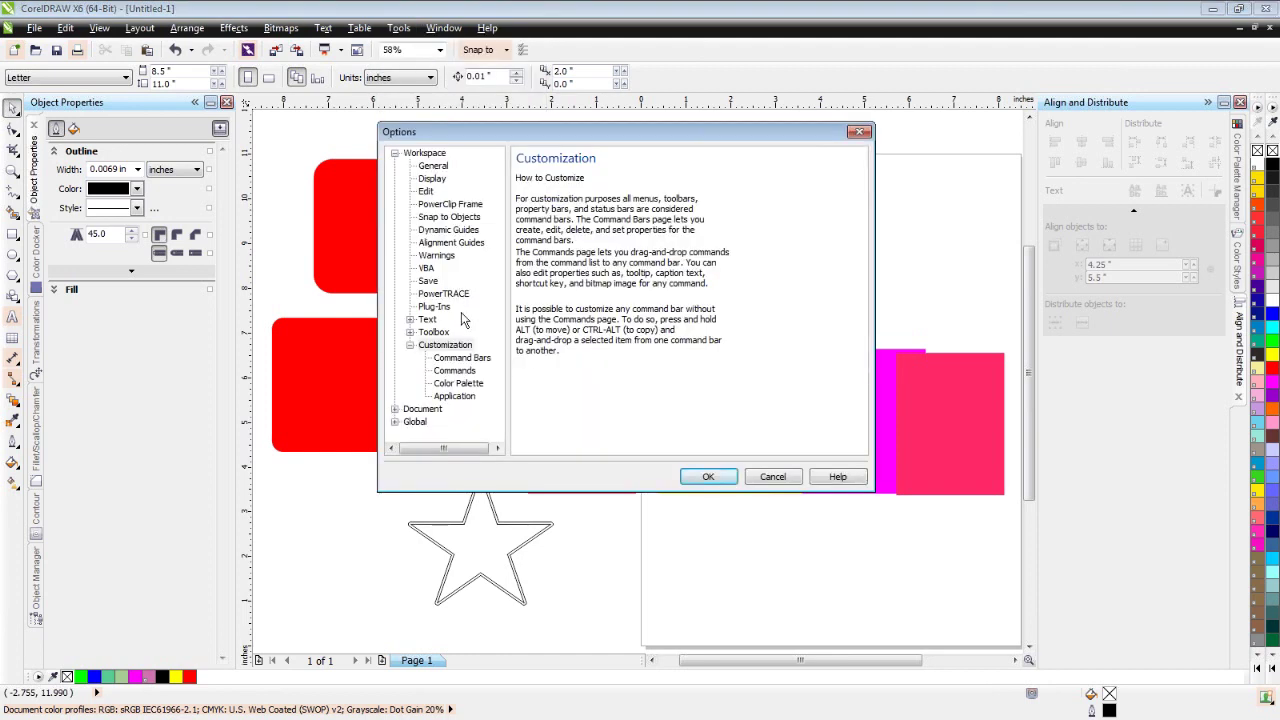
{"action": "left_click", "coordinate": [457, 373]}
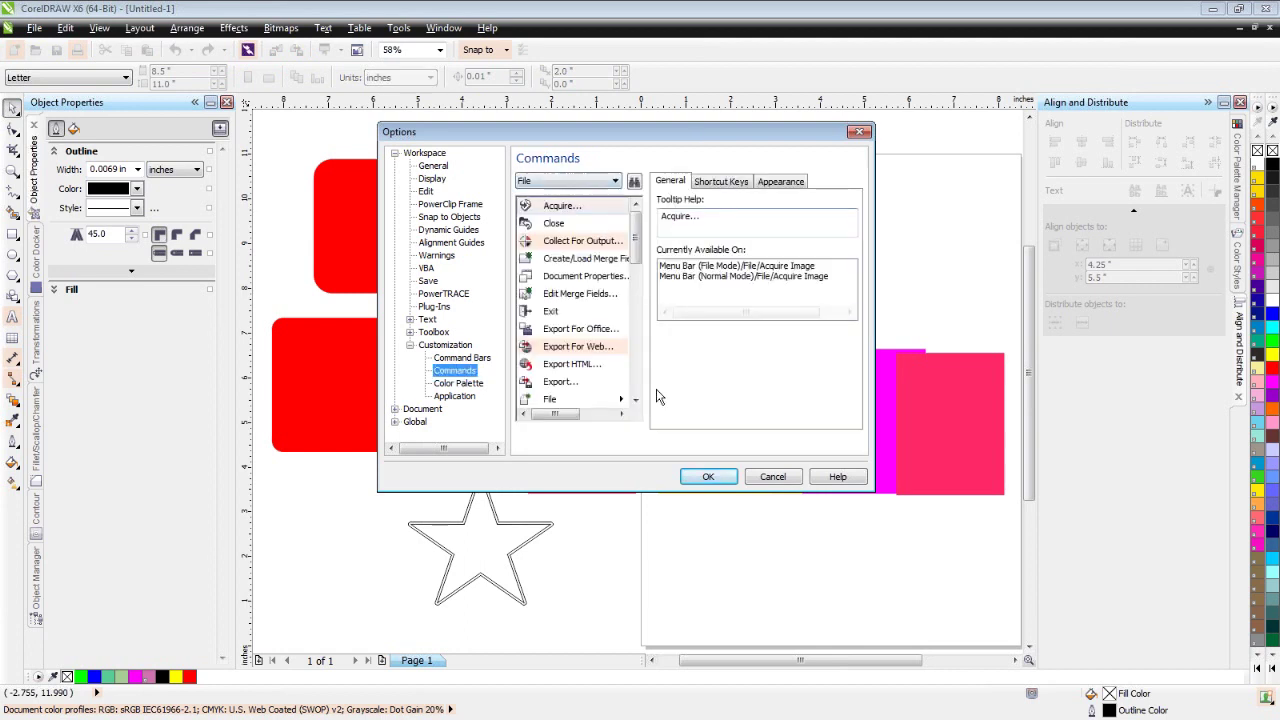
{"action": "left_click", "coordinate": [615, 182]}
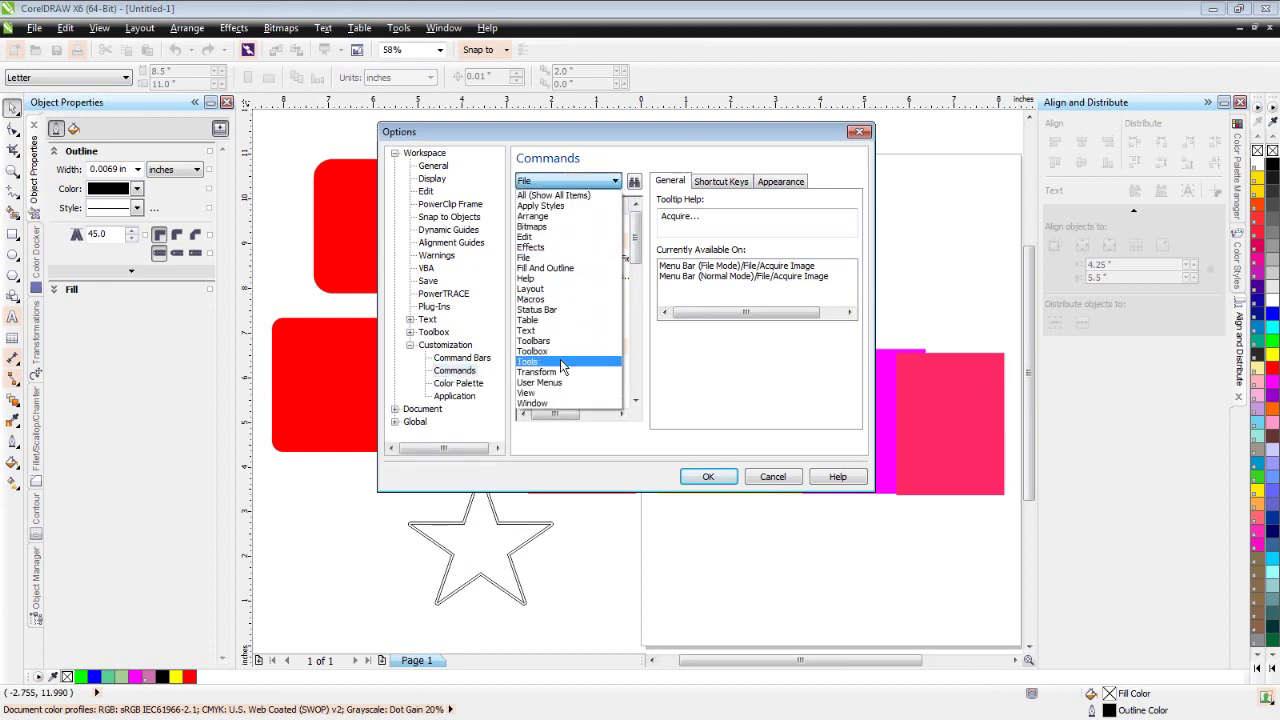
{"action": "left_click", "coordinate": [546, 394]}
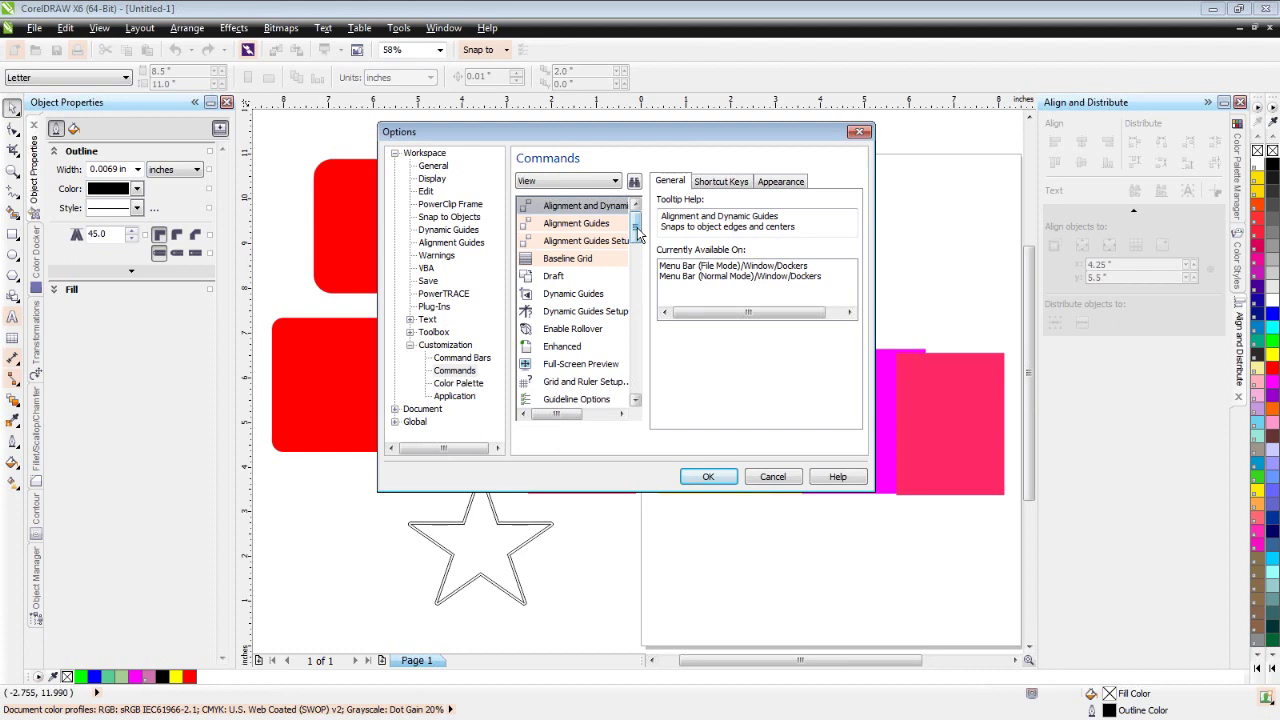
{"action": "left_click", "coordinate": [563, 348]}
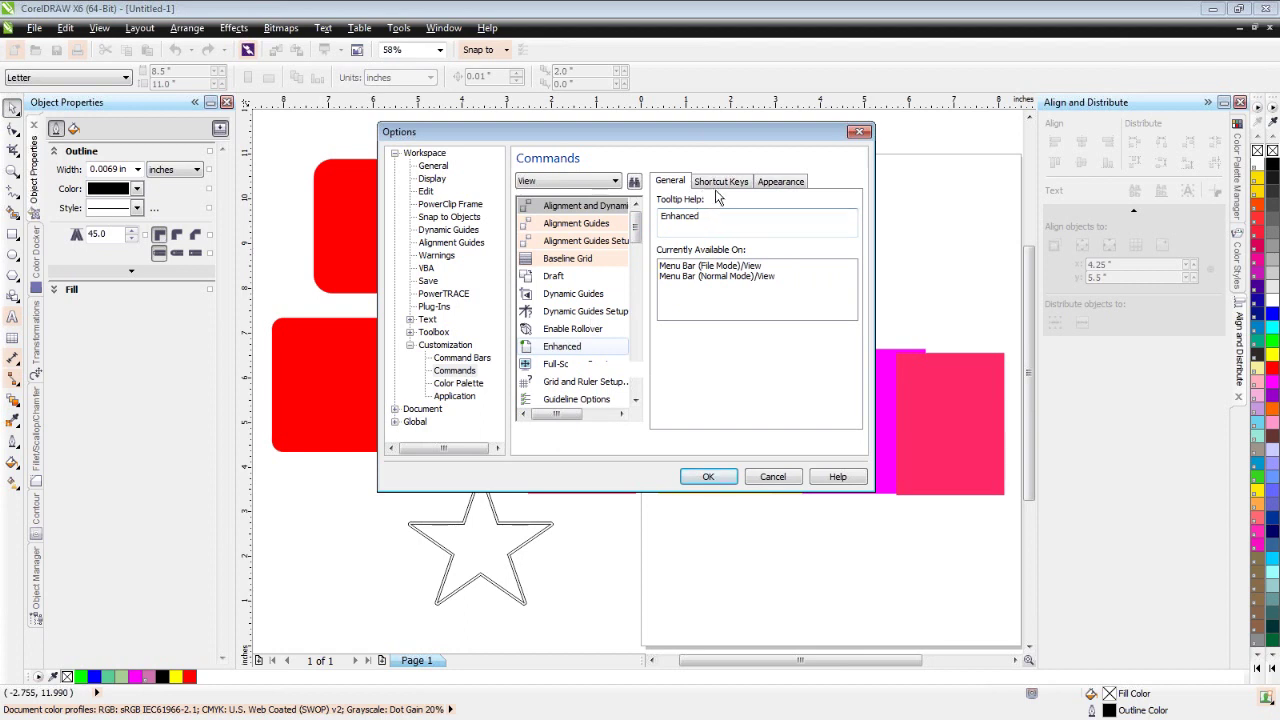
{"action": "left_click", "coordinate": [720, 181]}
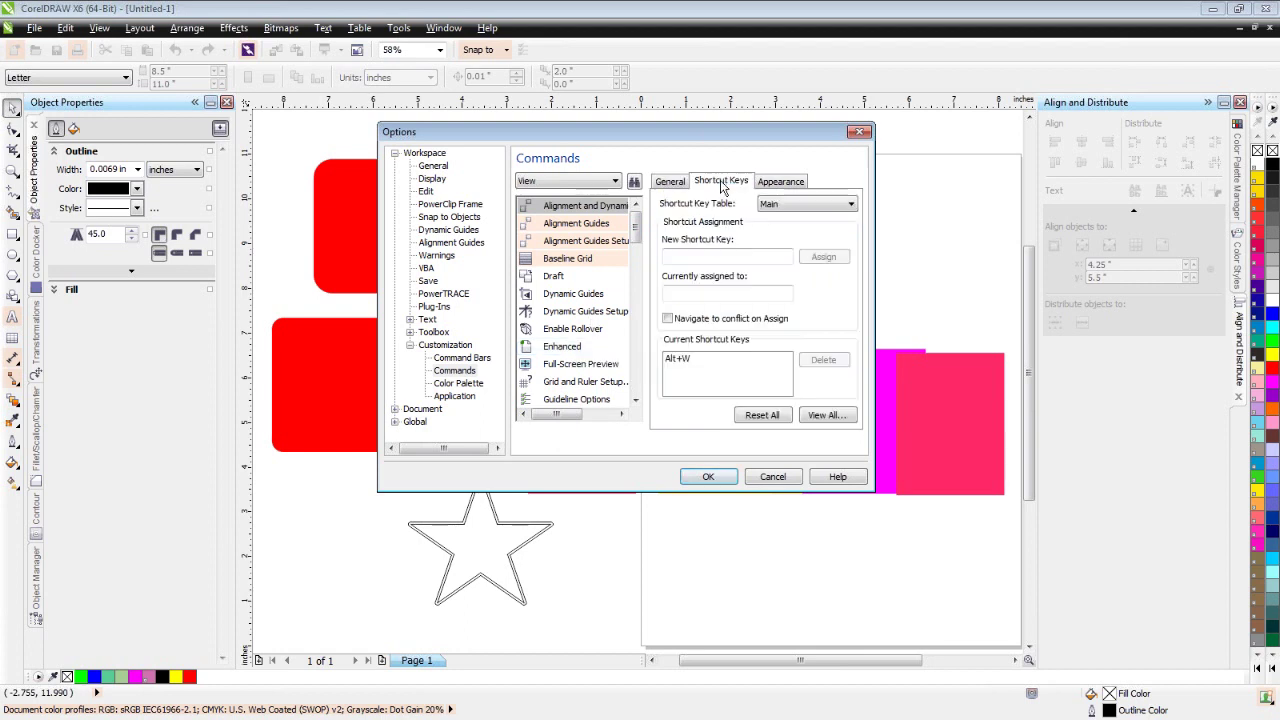
Try Alt+Q as the Enhanced command's new shortcut to check for a conflict, and clear the entry
{"action": "left_click", "coordinate": [729, 256]}
{"action": "key", "text": "alt+q"}
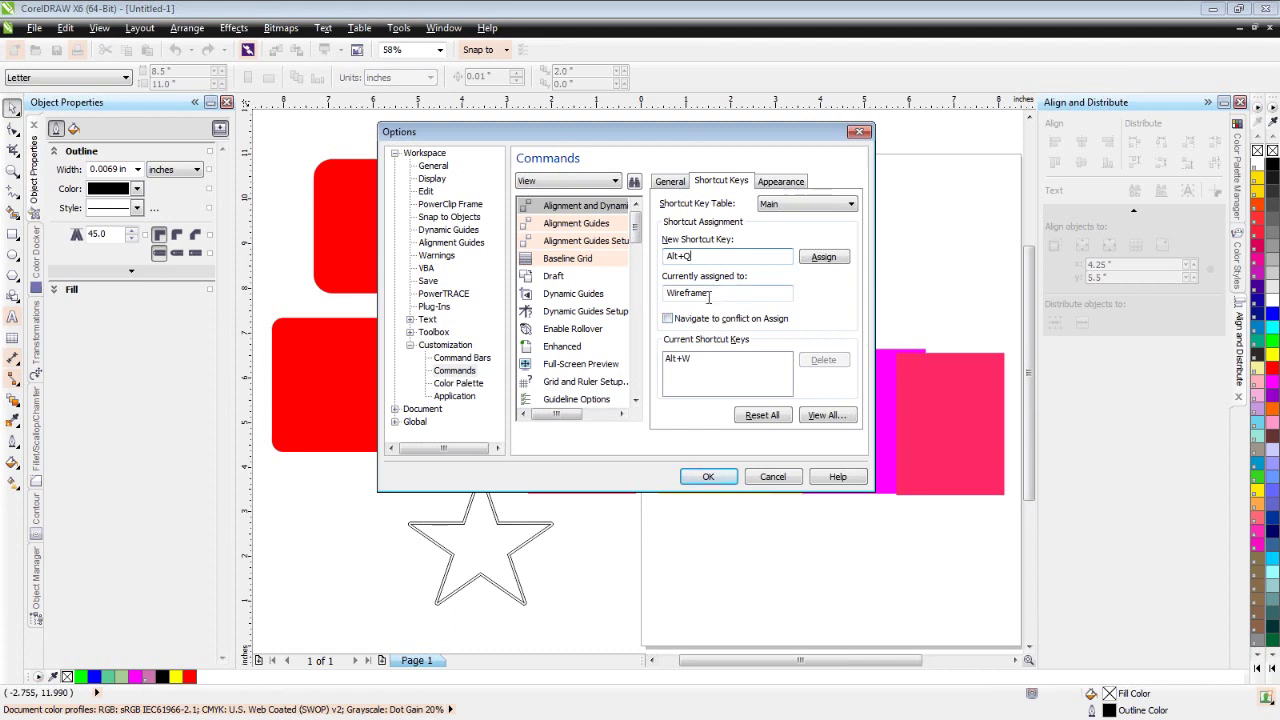
{"action": "left_click", "coordinate": [678, 257]}
{"action": "key", "text": "alt+q"}
{"action": "key", "text": "alt+e"}
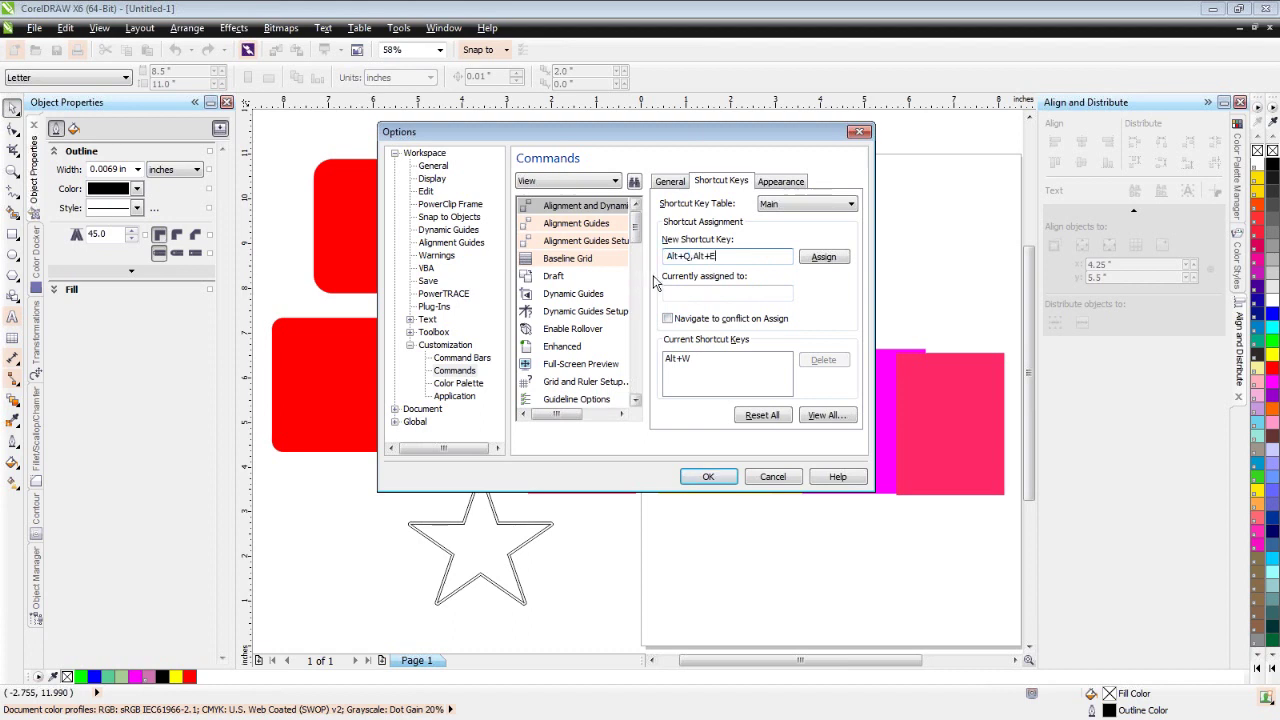
{"action": "key", "text": "alt+q"}
{"action": "key", "text": "BackSpace"}
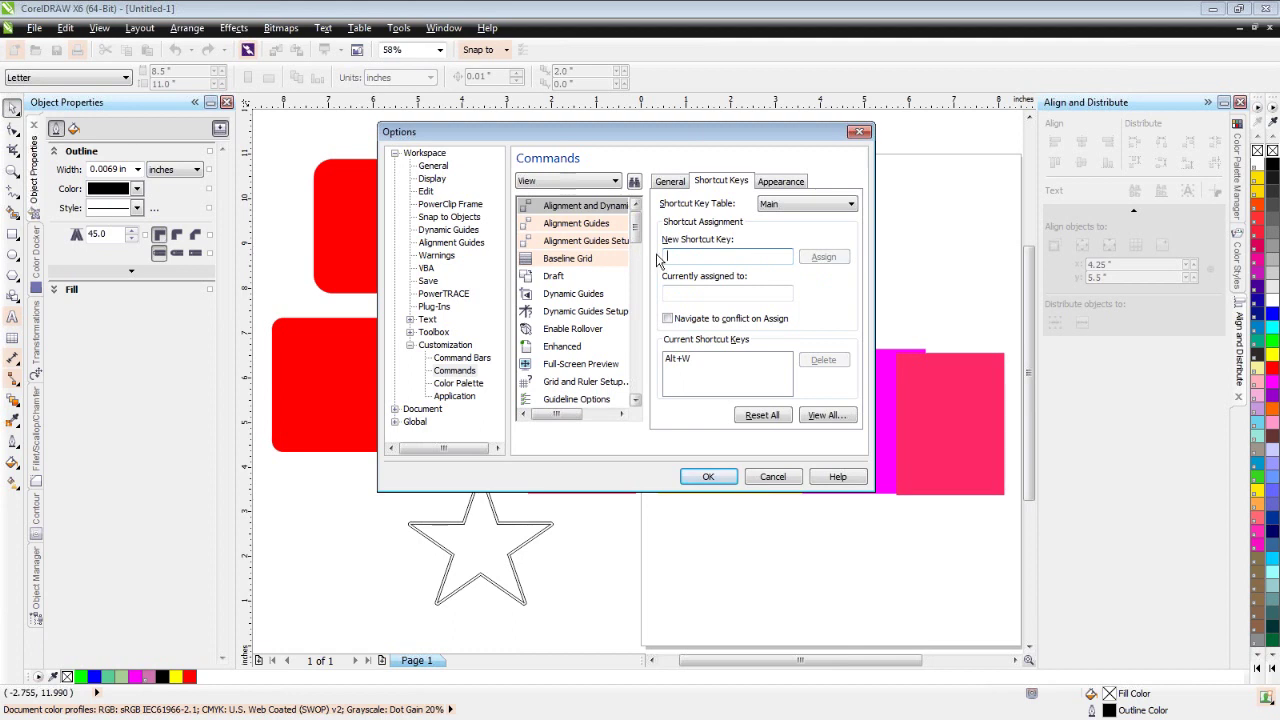
Assign Alt+E as the Enhanced command's shortcut and delete its Alt+W shortcut
{"action": "key", "text": "alt+e"}
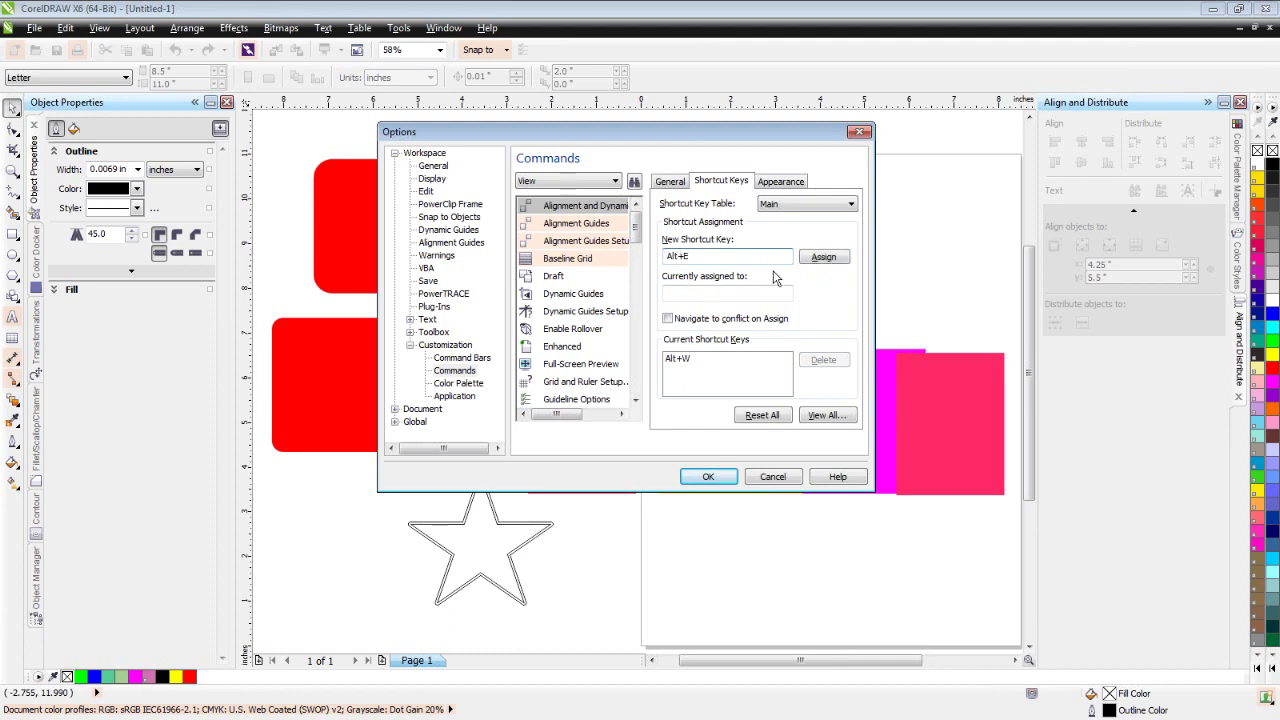
{"action": "left_click", "coordinate": [825, 257]}
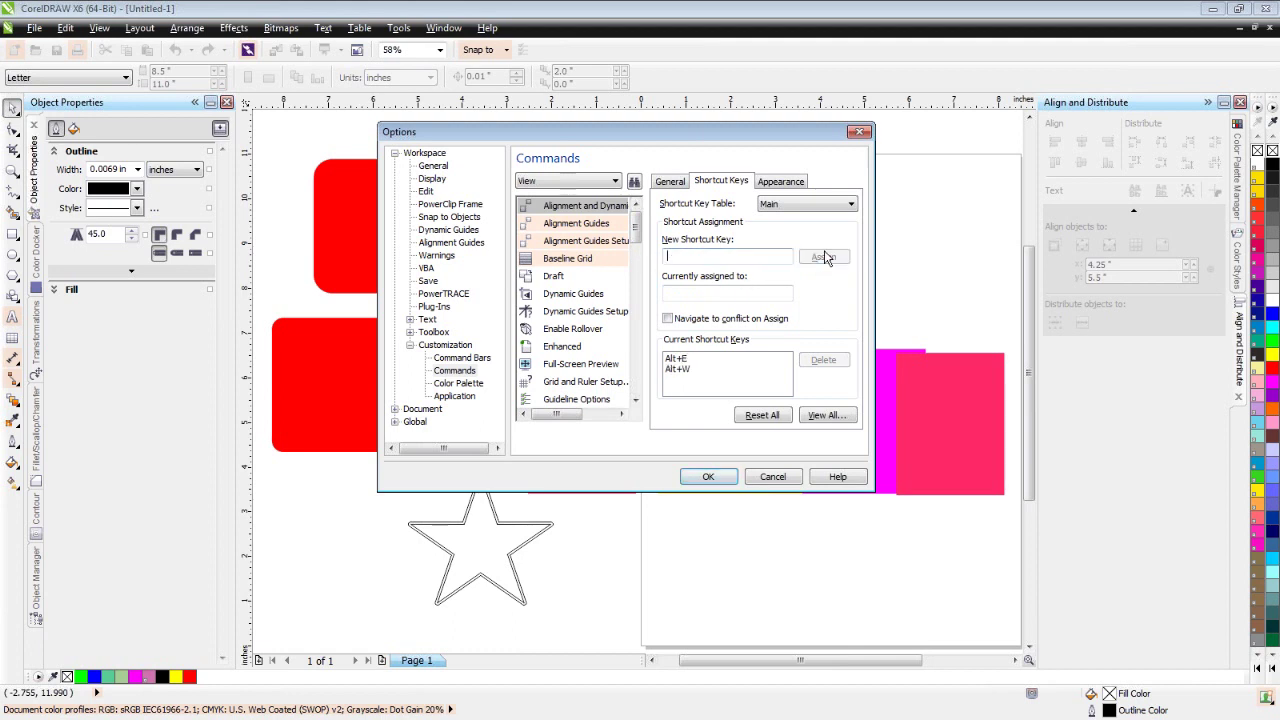
{"action": "left_click", "coordinate": [688, 371]}
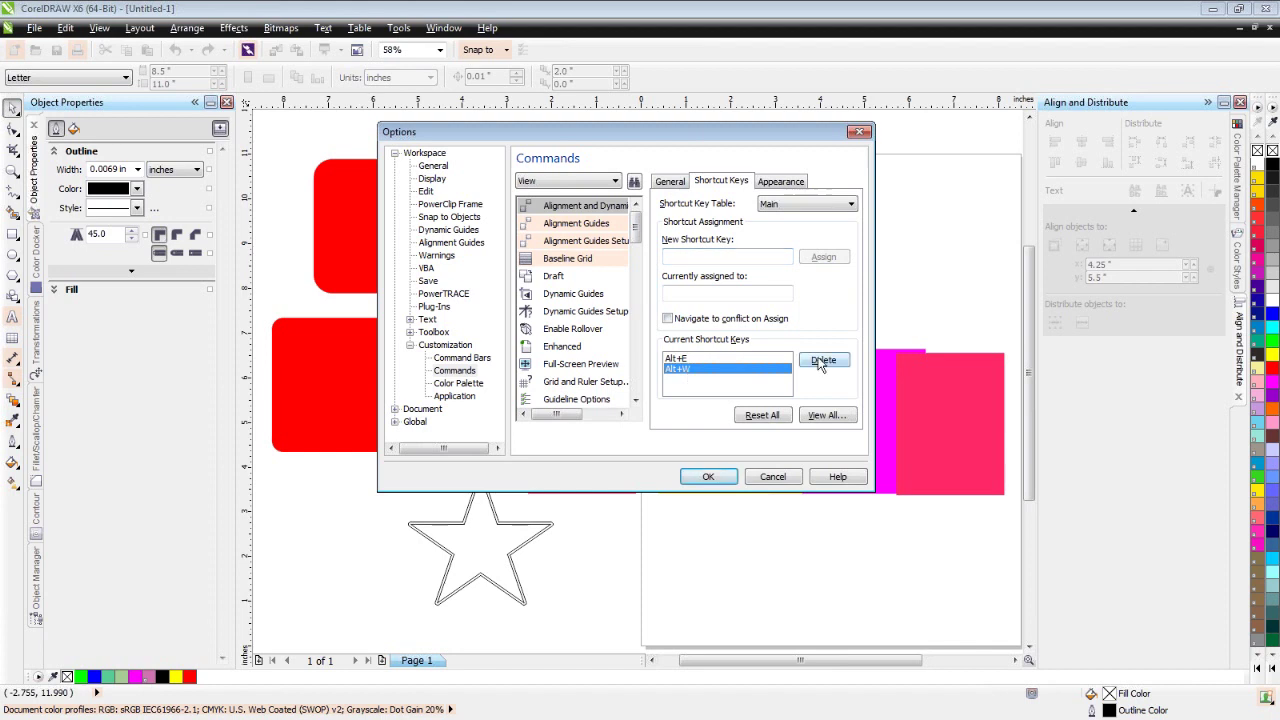
{"action": "left_click", "coordinate": [822, 360]}
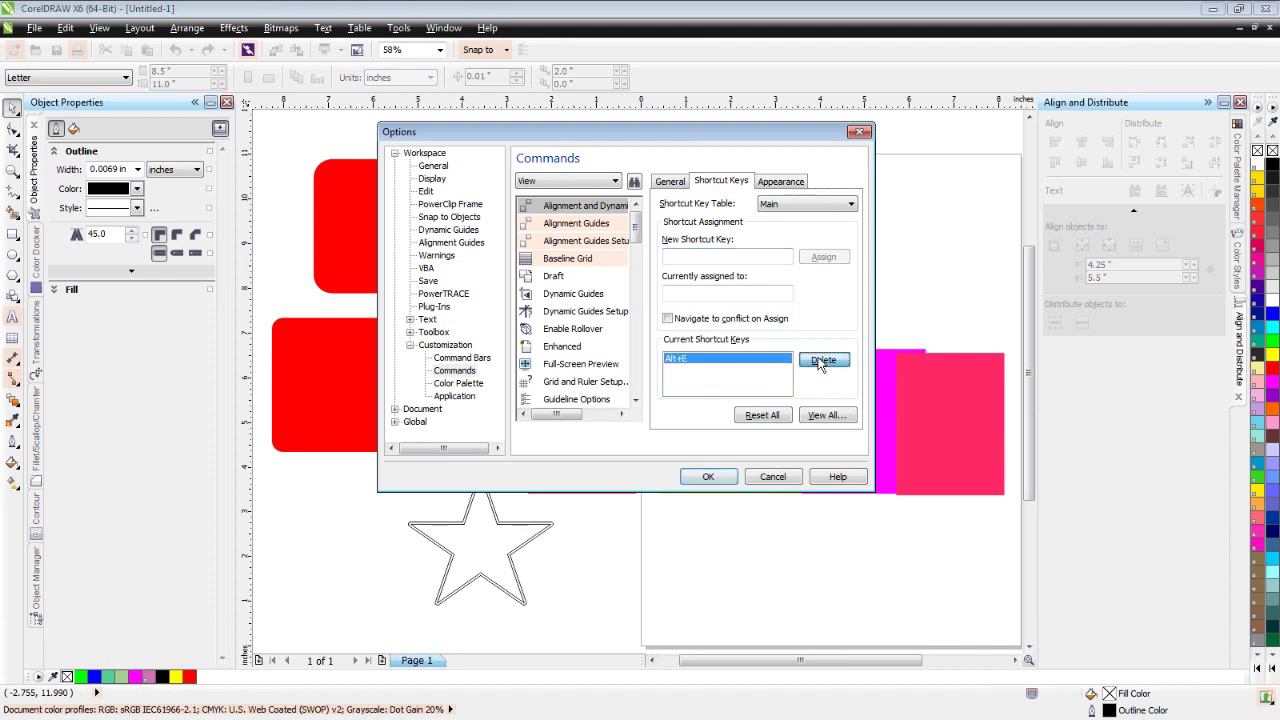
Assign Alt+W as the shortcut for the Wireframe command
{"action": "left_click_drag", "start_coordinate": [636, 245], "coordinate": [636, 360]}
{"action": "left_click", "coordinate": [563, 308]}
{"action": "left_click", "coordinate": [822, 360]}
{"action": "left_click", "coordinate": [722, 256]}
{"action": "key", "text": "alt+w"}
{"action": "left_click", "coordinate": [828, 258]}
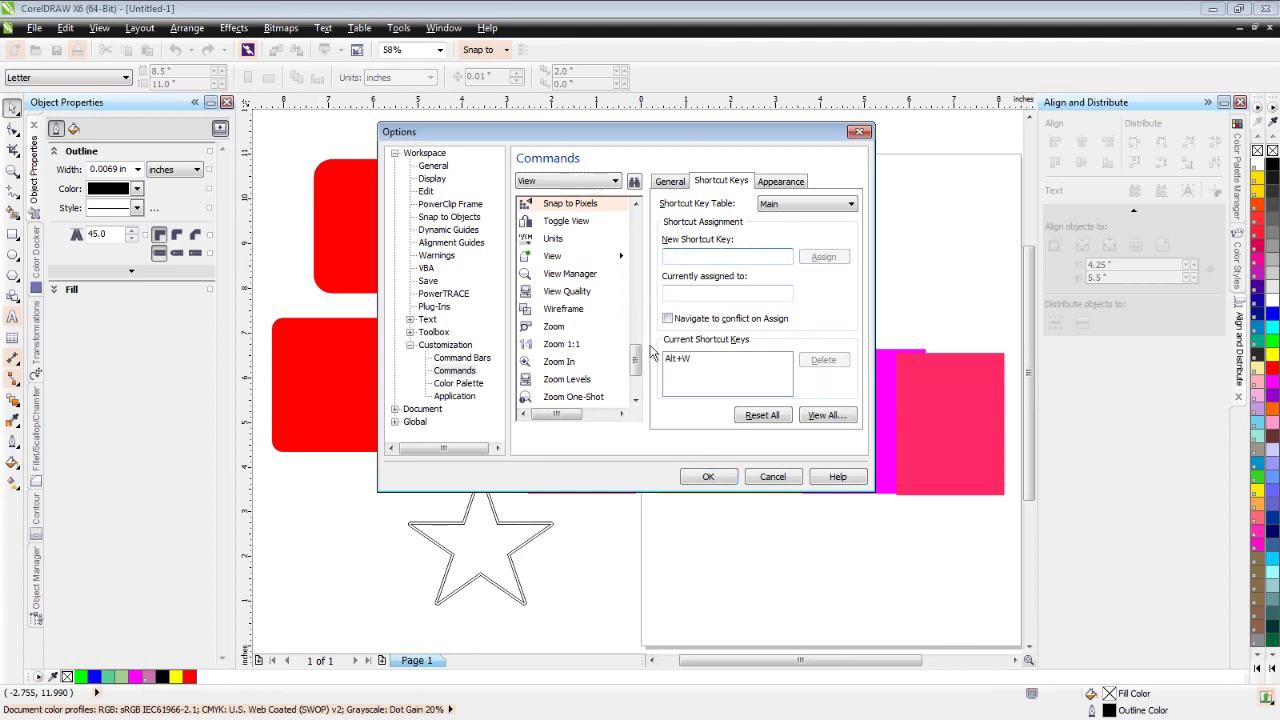
Replace the Enhanced command's Alt+E shortcut with Alt+Q
{"action": "left_click_drag", "start_coordinate": [640, 362], "coordinate": [672, 243]}
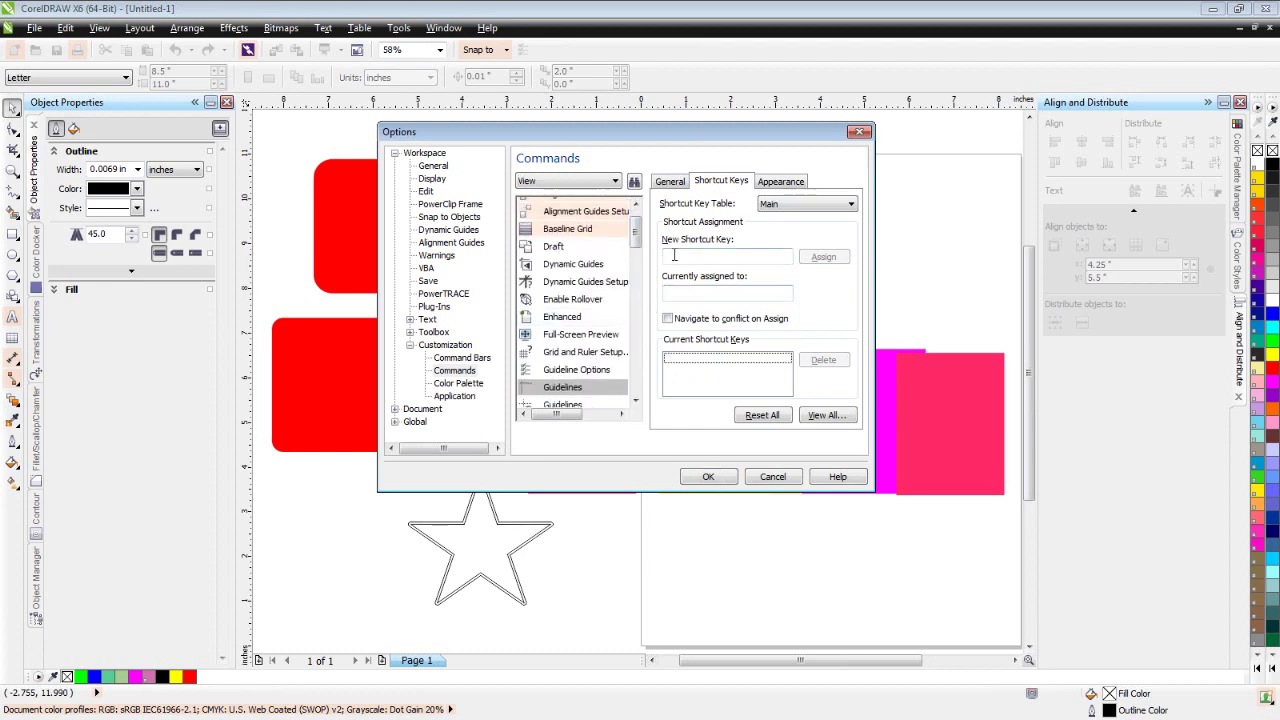
{"action": "left_click", "coordinate": [674, 255]}
{"action": "key", "text": "alt+q"}
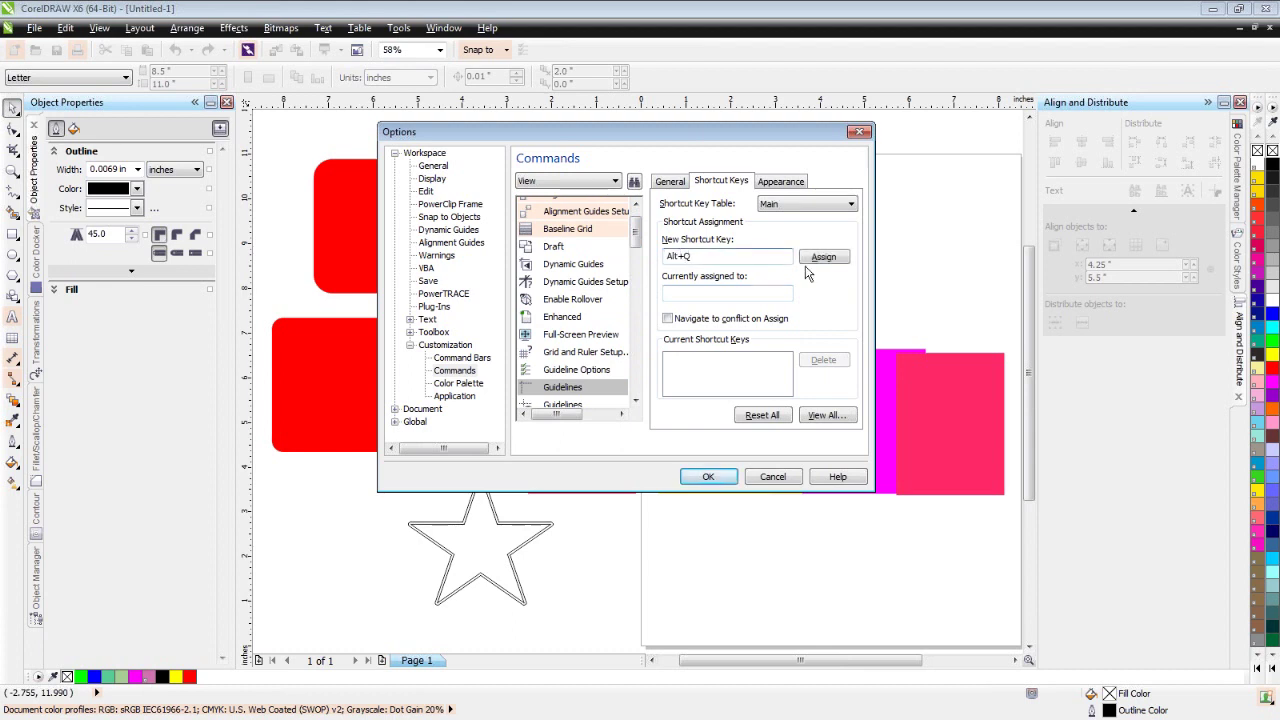
{"action": "left_click", "coordinate": [823, 257]}
Check the shortcut assigned to the Wireframe command and accept the customization options
{"action": "left_click_drag", "start_coordinate": [637, 235], "coordinate": [638, 325]}
{"action": "left_click", "coordinate": [575, 282]}
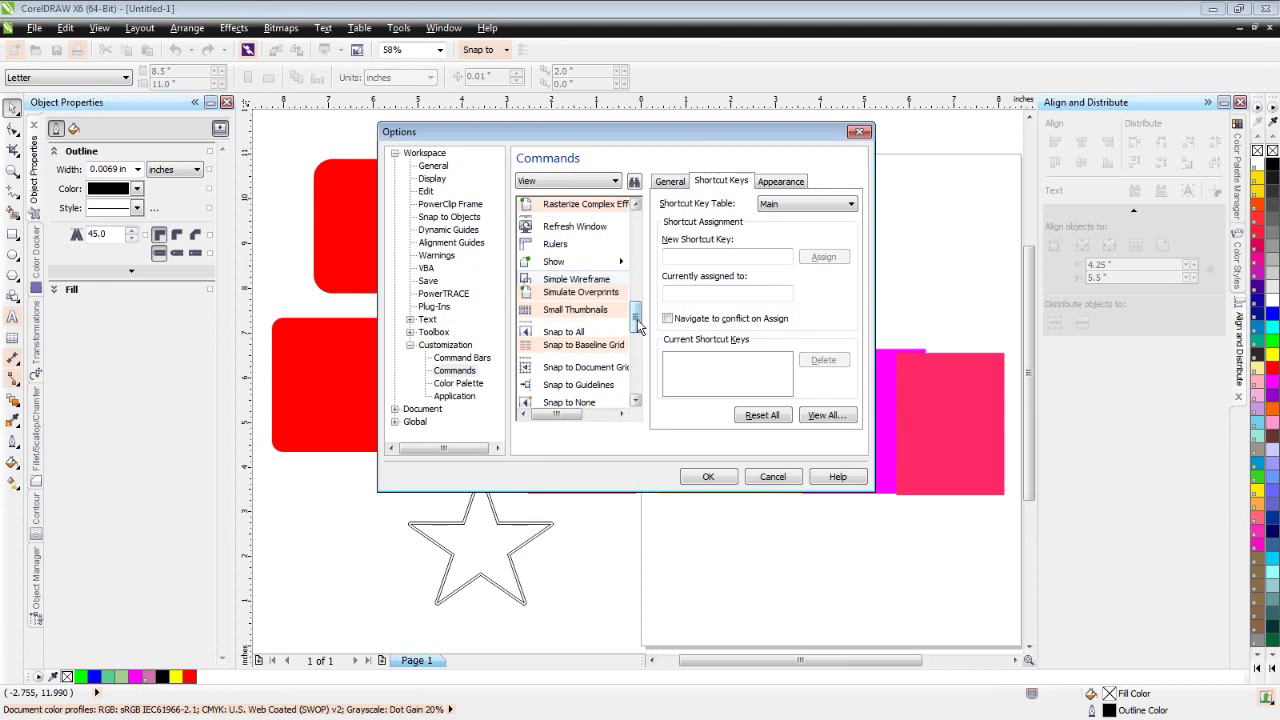
{"action": "scroll", "coordinate": [638, 325], "scroll_direction": "down", "scroll_amount": 5}
{"action": "left_click", "coordinate": [563, 309]}
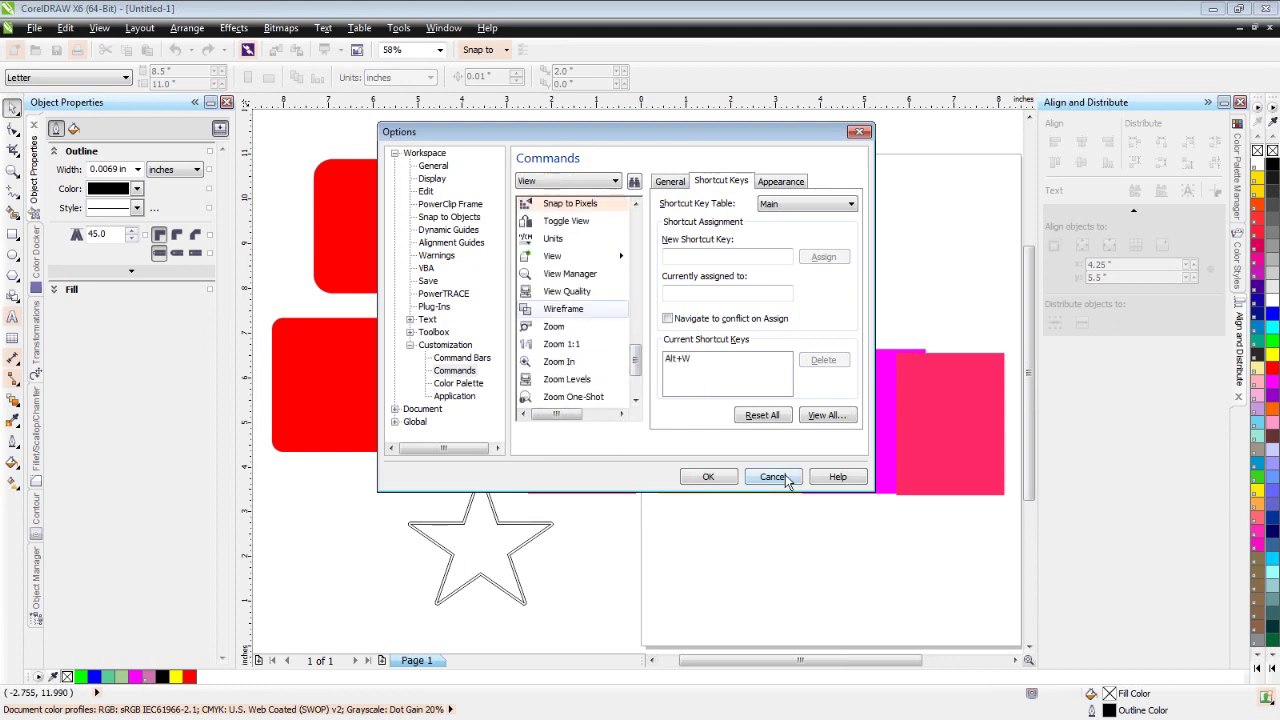
{"action": "left_click", "coordinate": [706, 476]}
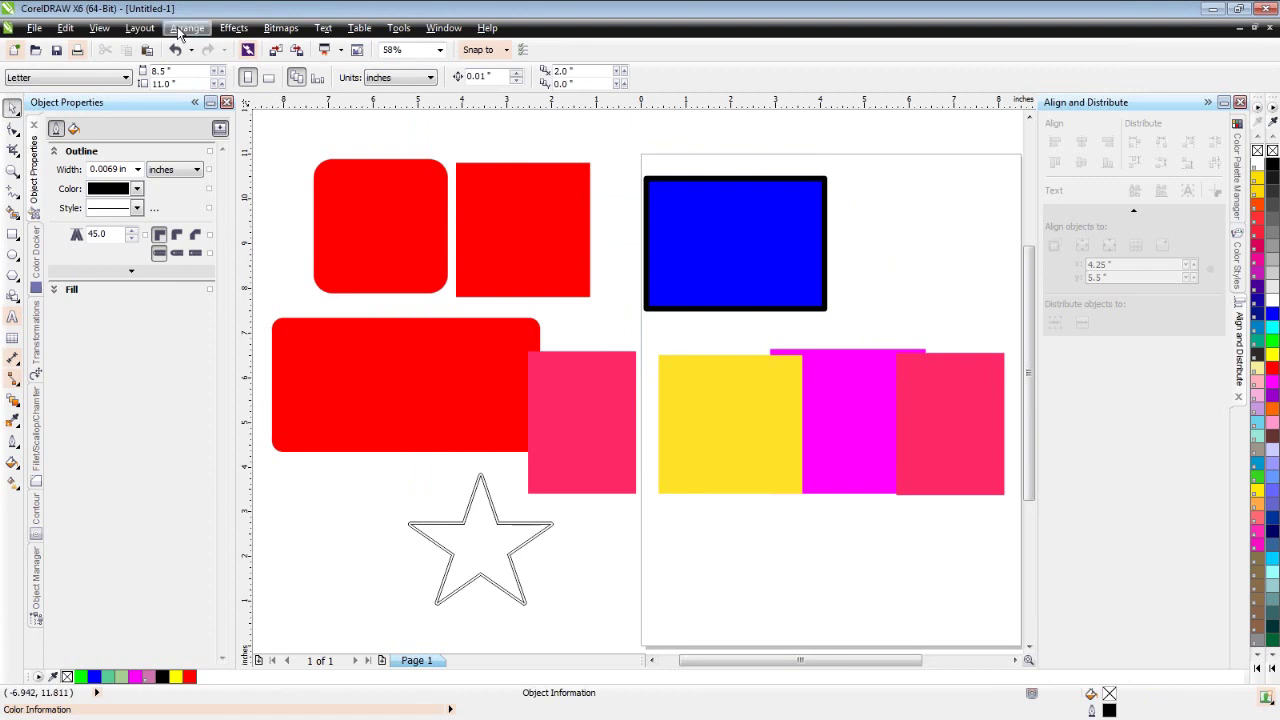
Check the shortcuts listed for the view modes and test them by switching the drawing between Wireframe and Enhanced views
{"action": "left_click", "coordinate": [99, 27]}
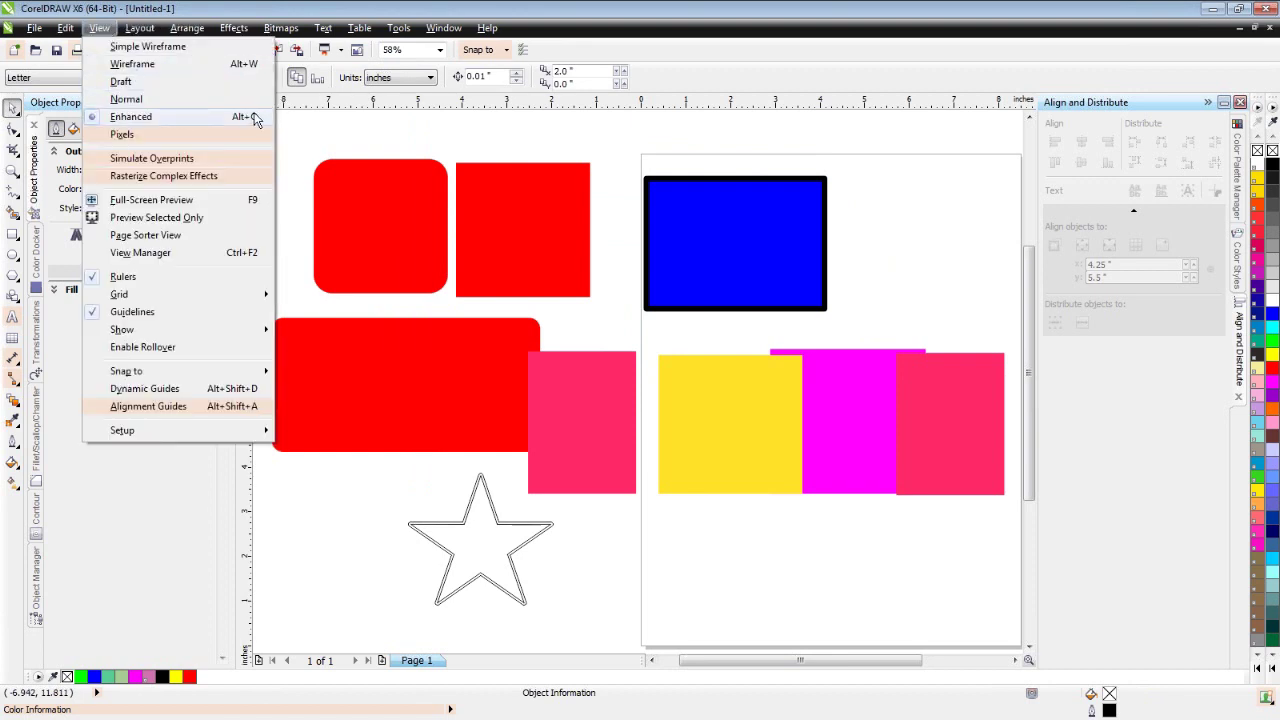
{"action": "key", "text": "Escape"}
{"action": "key", "text": "alt+w"}
{"action": "key", "text": "alt+q"}
{"action": "key", "text": "shift+F9"}
{"action": "key", "text": "shift+F9"}
{"action": "key", "text": "shift+F9"}
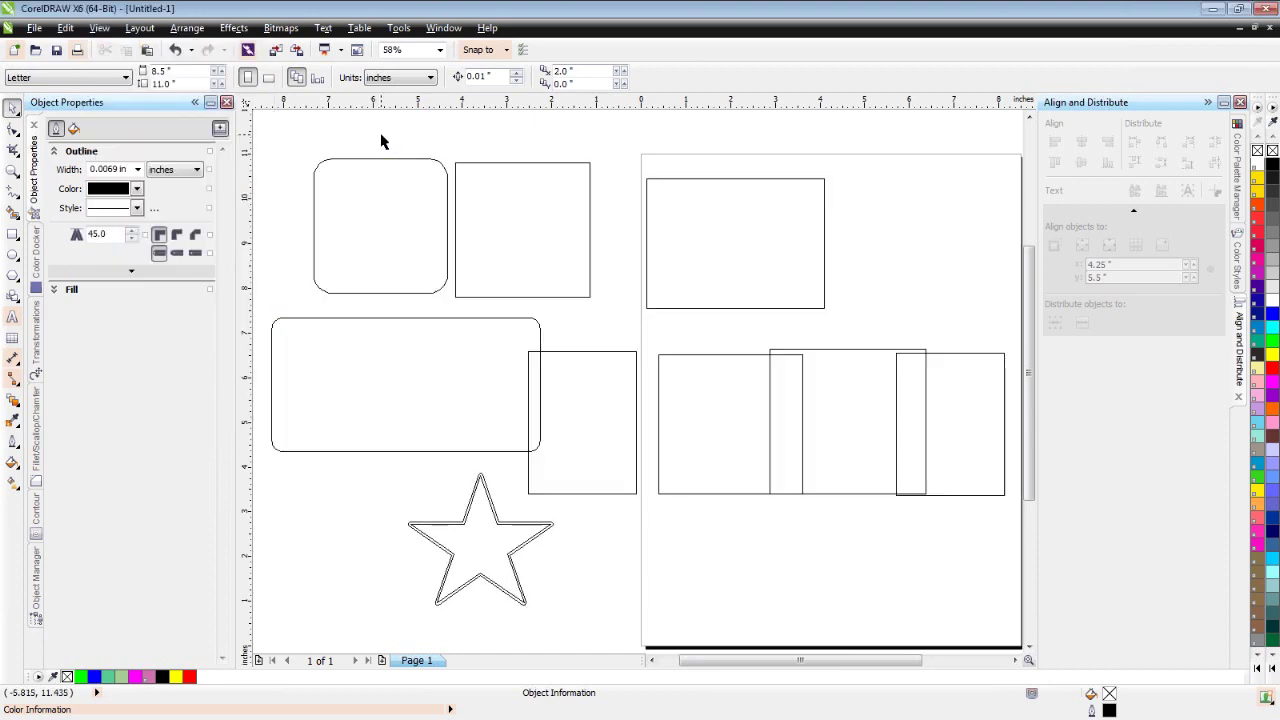
{"action": "key", "text": "shift+F9"}
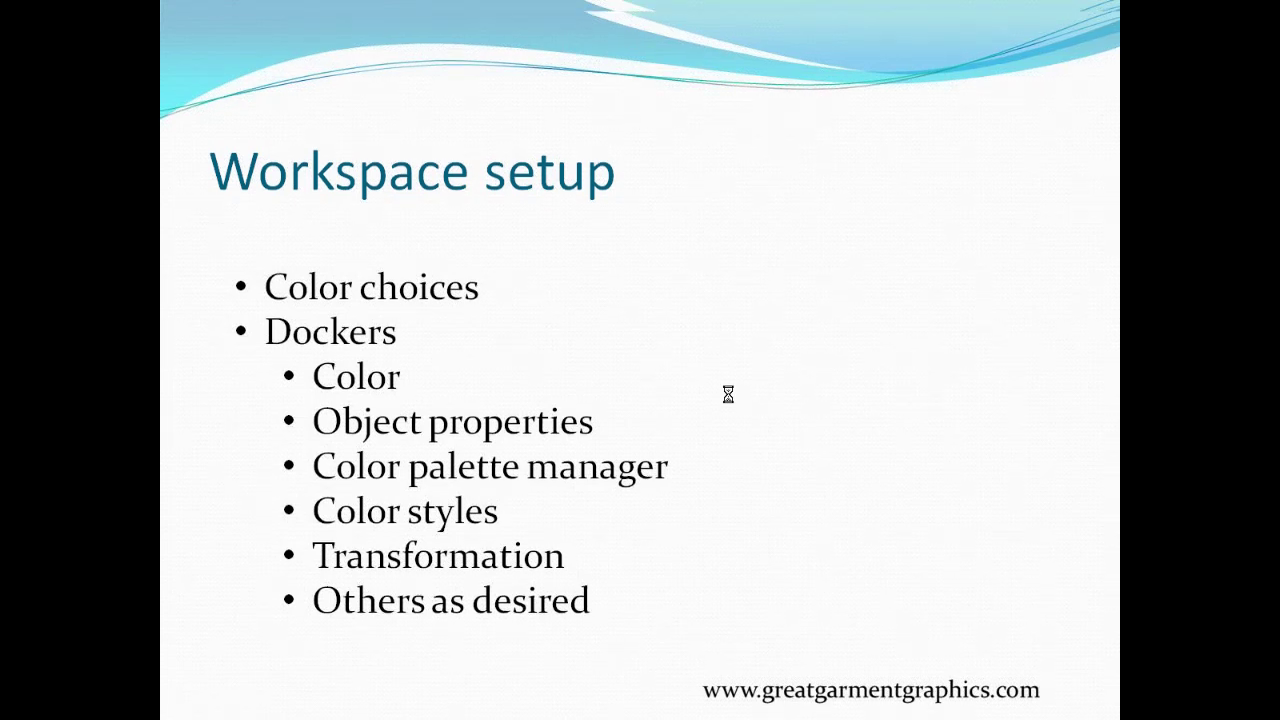
{"action": "left_click", "coordinate": [355, 278]}
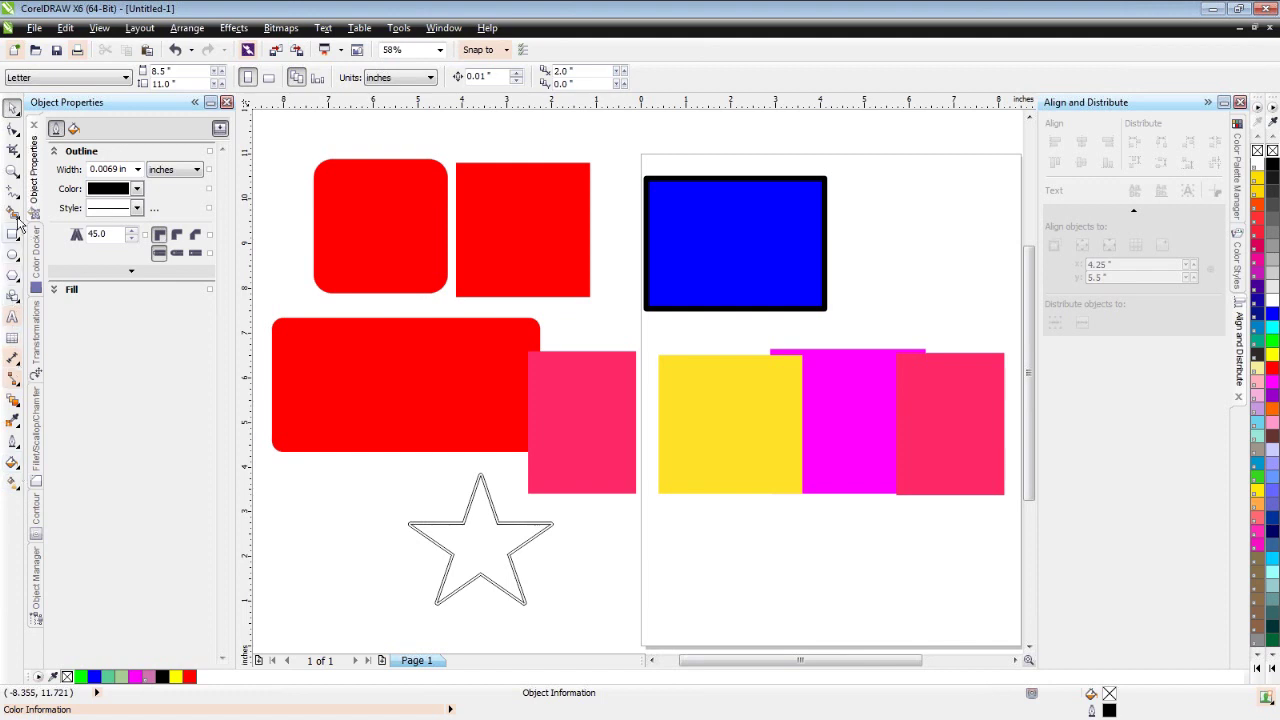
Select the blue rectangle with a freehand marquee using the Freehand Pick tool
{"action": "left_click", "coordinate": [18, 116]}
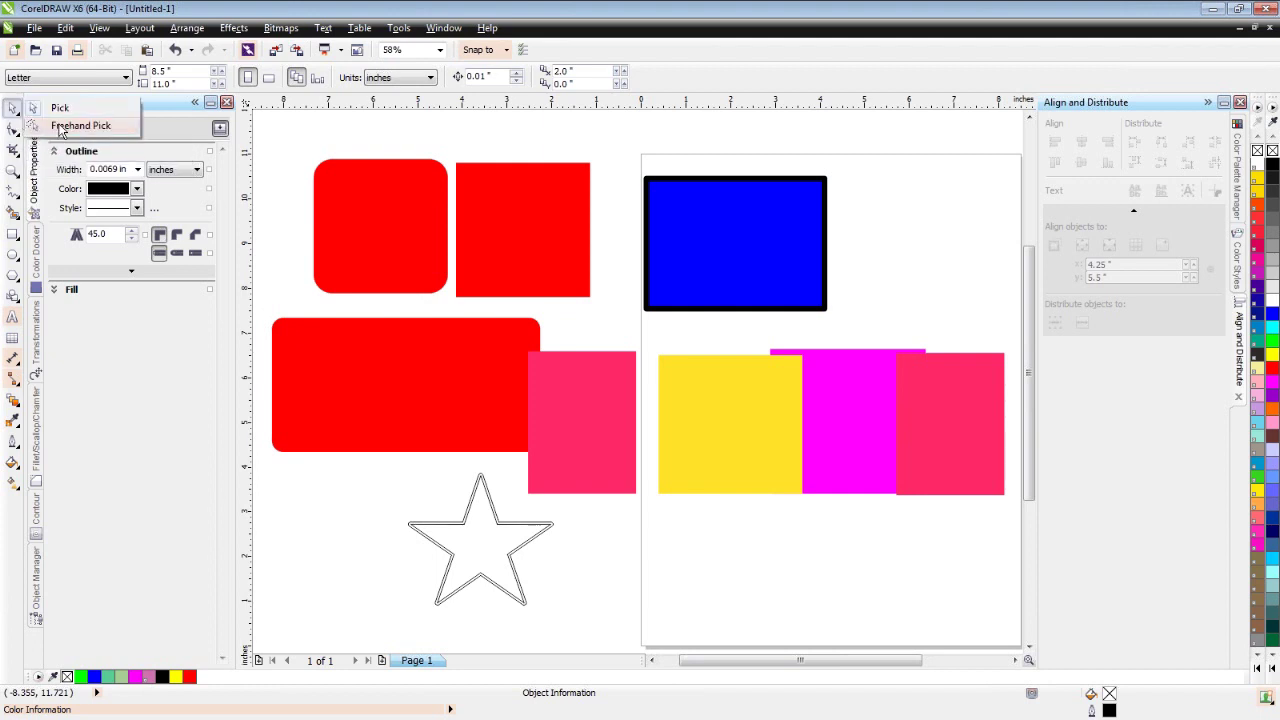
{"action": "left_click", "coordinate": [62, 127]}
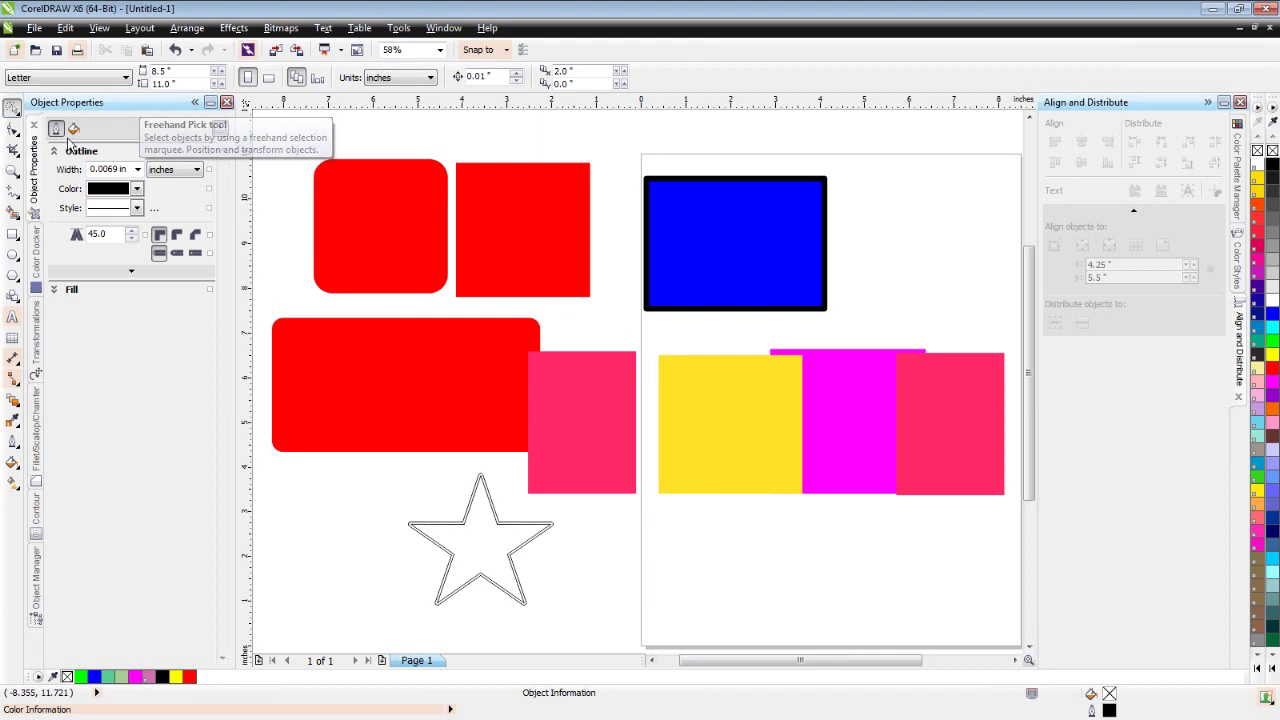
{"action": "mouse_move", "coordinate": [674, 145]}
{"action": "left_mouse_down"}
{"action": "mouse_move", "coordinate": [618, 205]}
{"action": "mouse_move", "coordinate": [642, 328]}
{"action": "mouse_move", "coordinate": [738, 330]}
{"action": "mouse_move", "coordinate": [839, 305]}
{"action": "mouse_move", "coordinate": [885, 233]}
{"action": "mouse_move", "coordinate": [786, 158]}
{"action": "mouse_move", "coordinate": [693, 153]}
{"action": "left_mouse_up"}
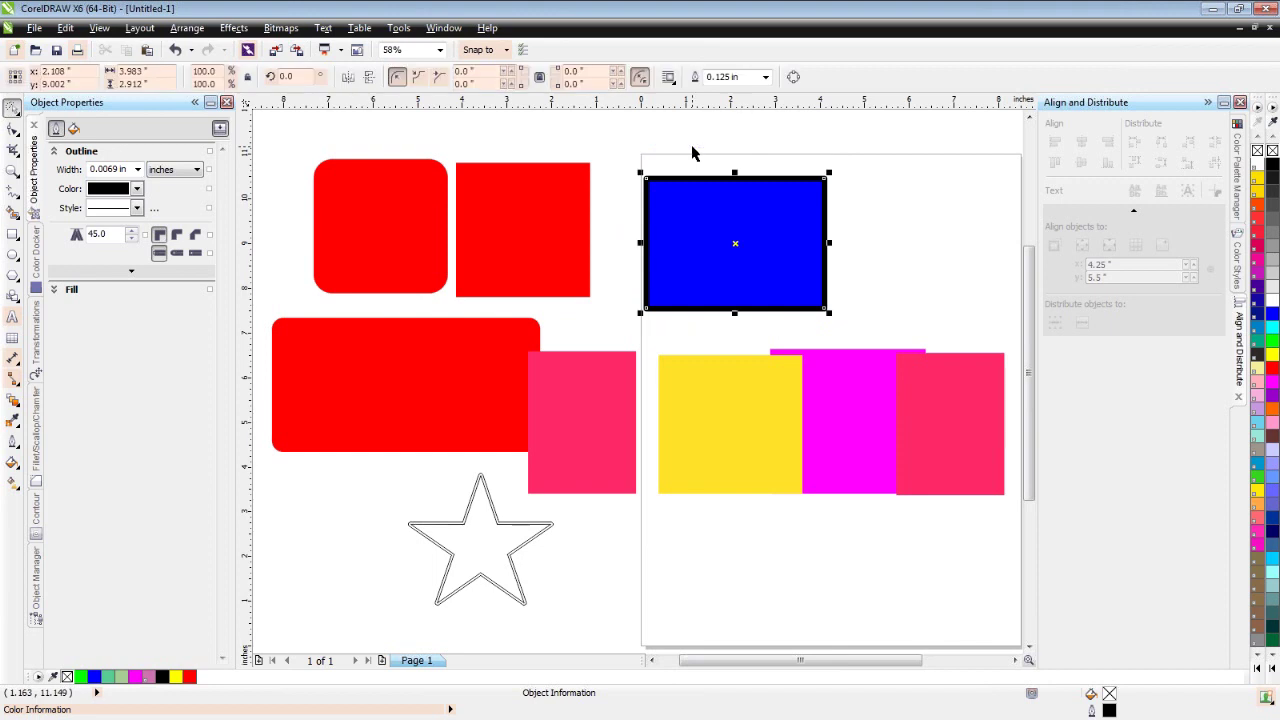
Move the blue rectangle to about X 3.84, Y 9.27 inches with the Freehand Pick tool and try another freehand marquee over it
{"action": "left_click", "coordinate": [12, 107]}
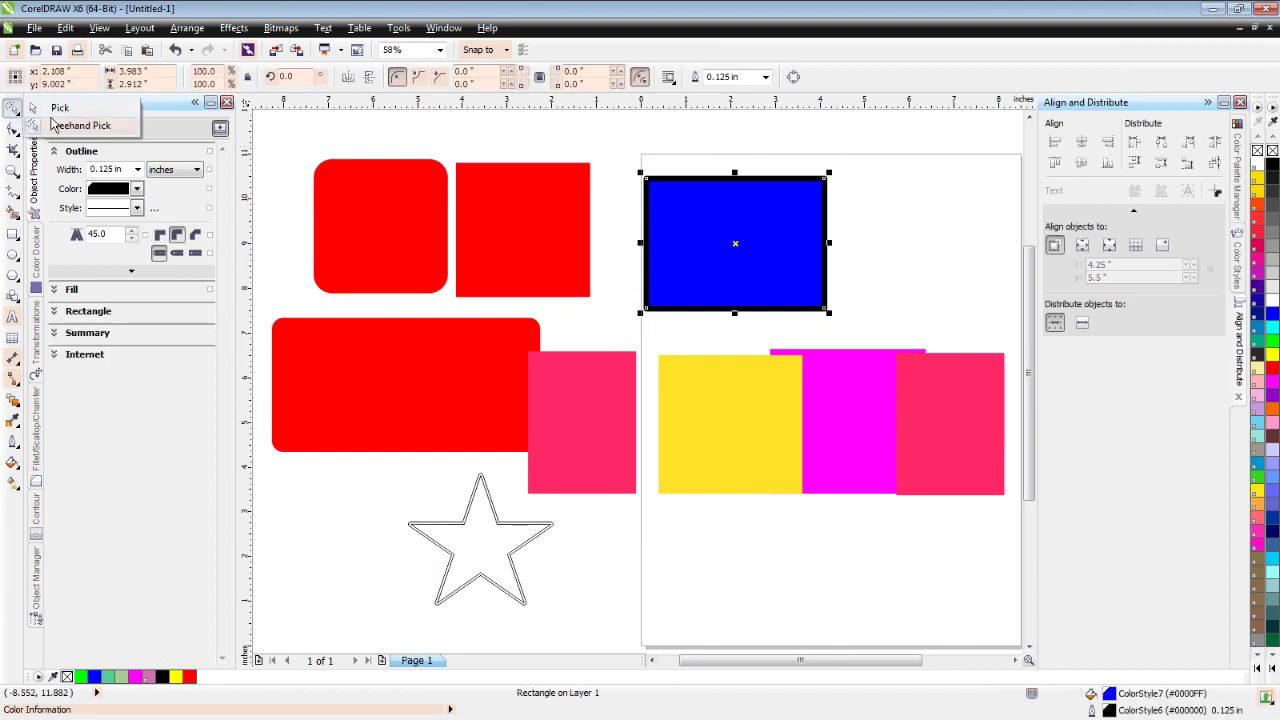
{"action": "left_click", "coordinate": [52, 122]}
{"action": "left_click_drag", "start_coordinate": [786, 246], "coordinate": [870, 238]}
{"action": "left_click_drag", "start_coordinate": [646, 138], "coordinate": [840, 266]}
Switch to the Pick tool and practise marquee selection on the blue rectangle, enclosing it fully and covering it only partly
{"action": "left_click", "coordinate": [12, 107]}
{"action": "left_click", "coordinate": [63, 115]}
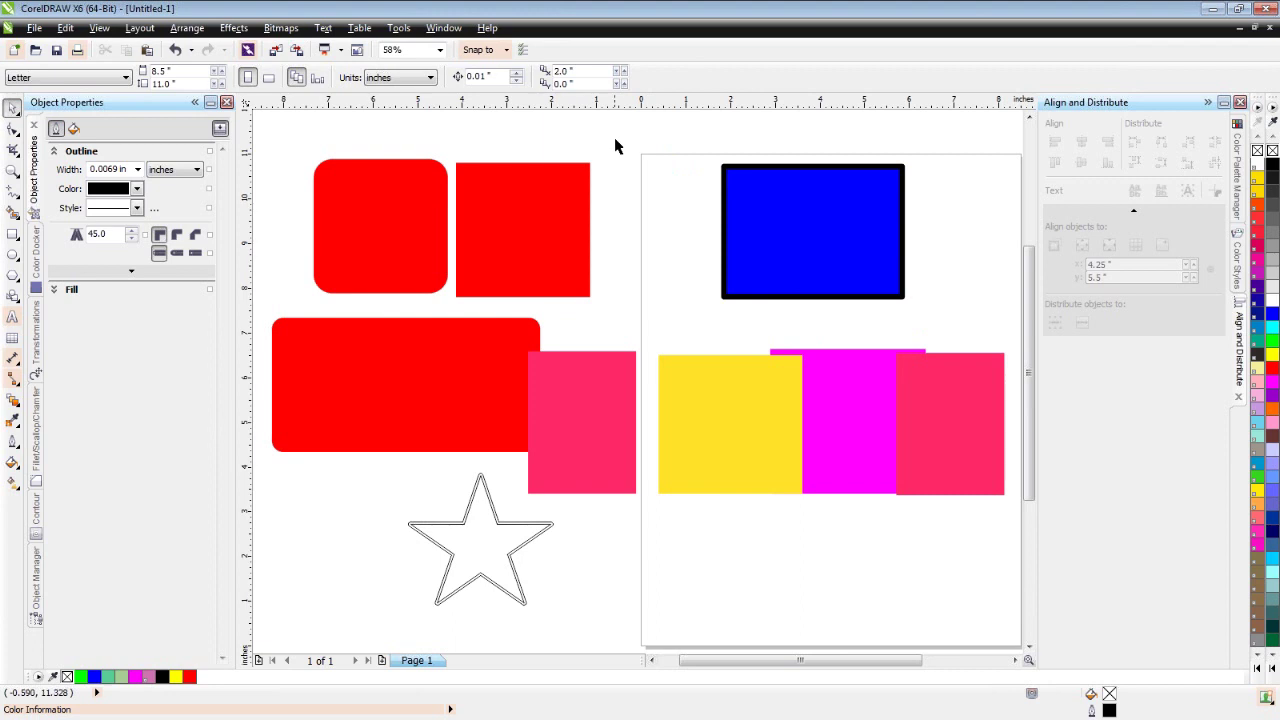
{"action": "left_click_drag", "start_coordinate": [686, 133], "coordinate": [946, 323]}
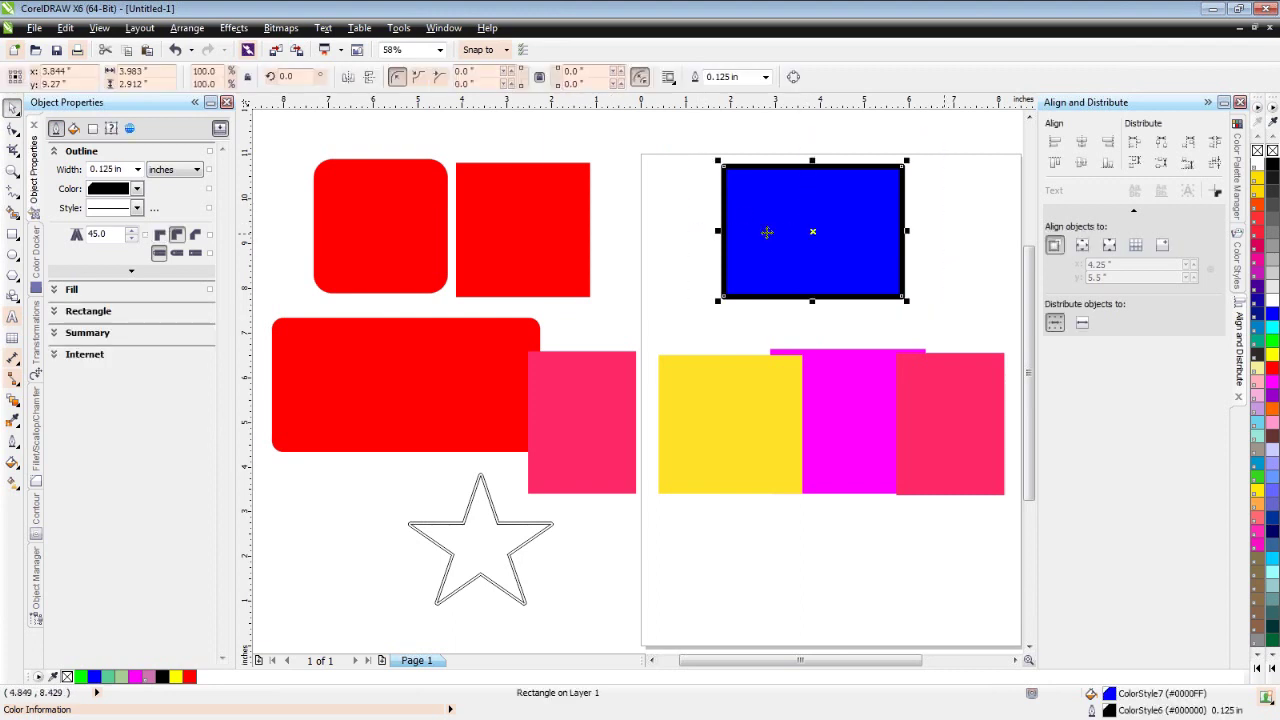
{"action": "left_click_drag", "start_coordinate": [651, 143], "coordinate": [817, 318]}
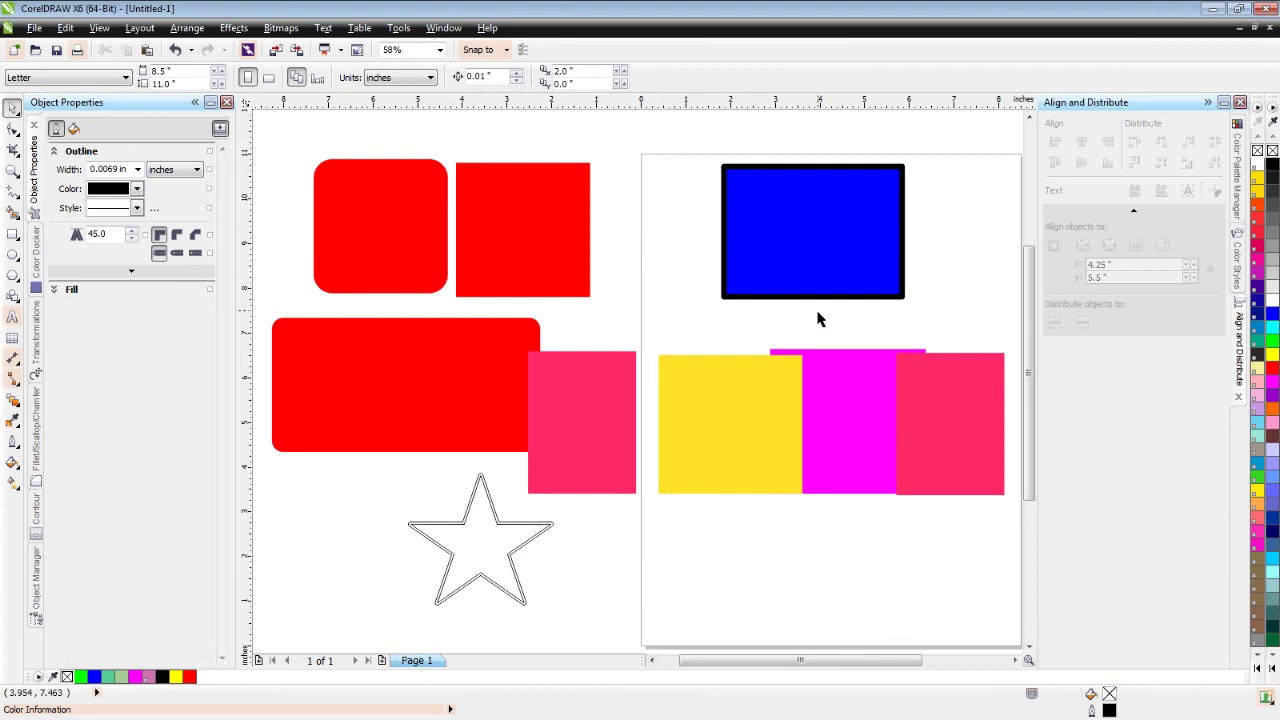
{"action": "left_click_drag", "start_coordinate": [675, 143], "coordinate": [825, 315]}
{"action": "left_click_drag", "start_coordinate": [668, 144], "coordinate": [826, 309]}
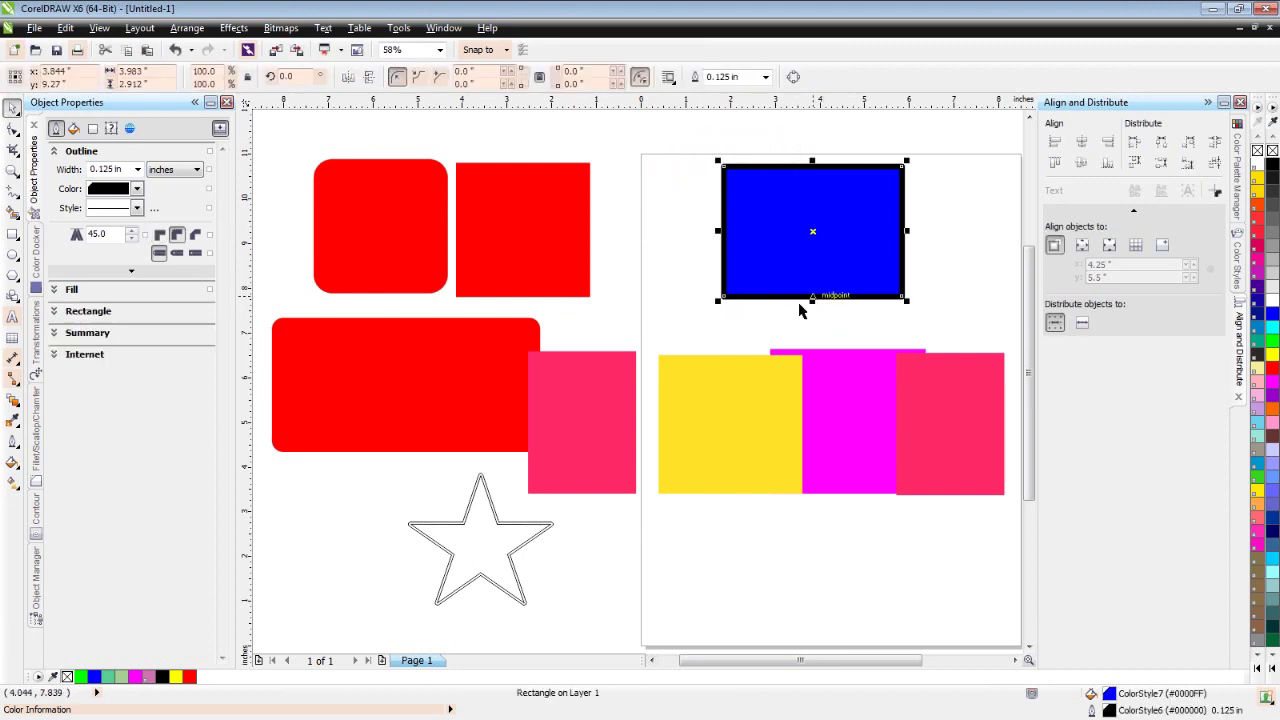
Select the red square and blue rectangle with a marquee touching both, select the star alone, and clear the selection, keeping the Pick tool active
{"action": "left_click", "coordinate": [572, 135]}
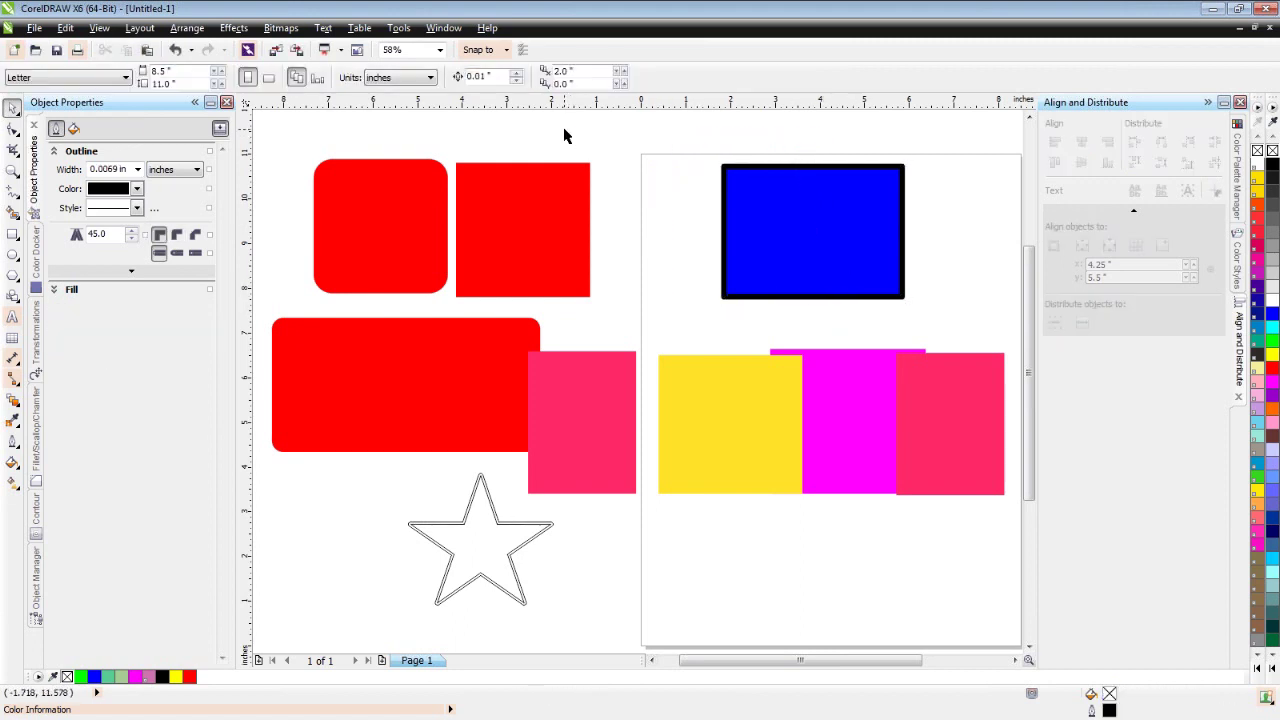
{"action": "left_click_drag", "start_coordinate": [543, 124], "coordinate": [750, 319]}
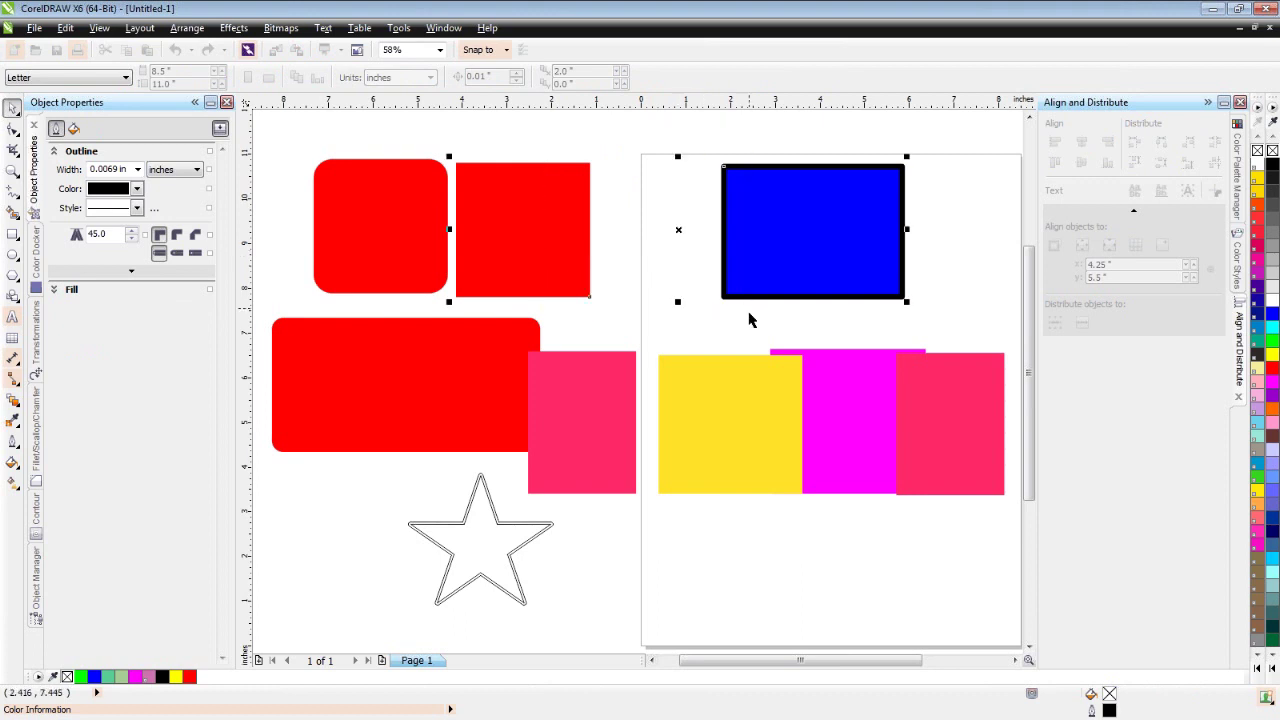
{"action": "left_click", "coordinate": [632, 140]}
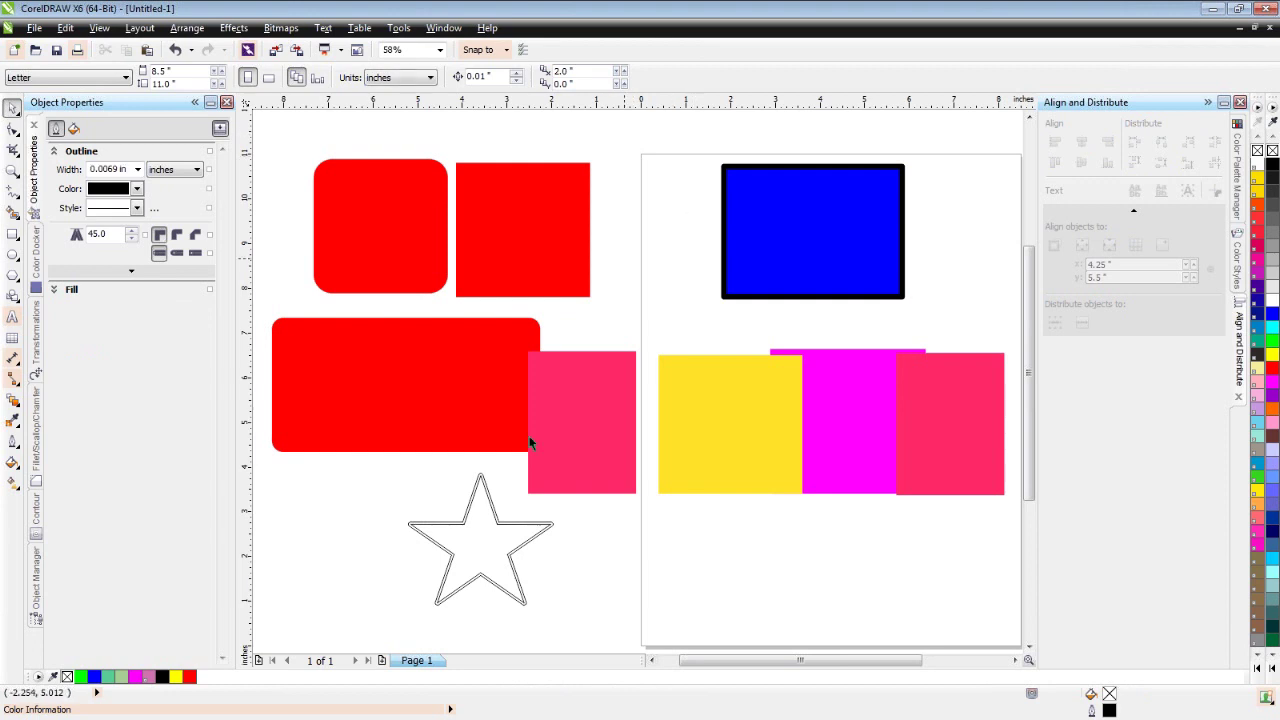
{"action": "left_click", "coordinate": [510, 535]}
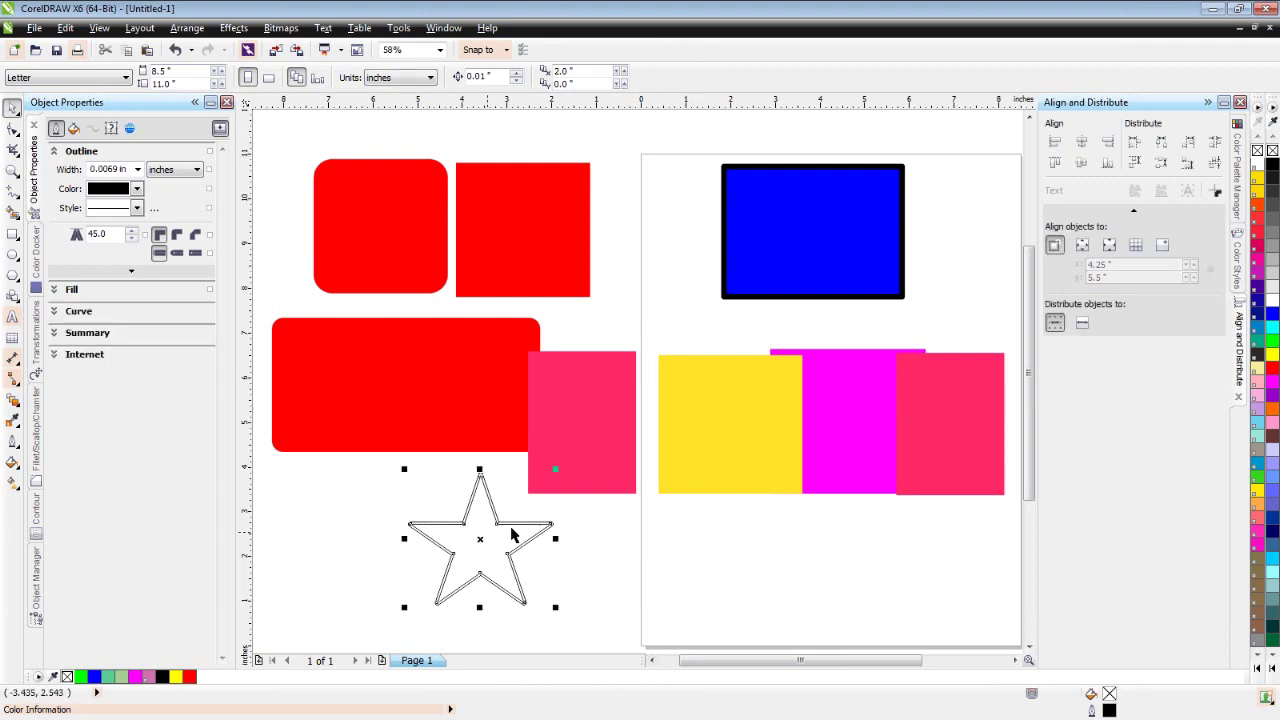
{"action": "key", "text": "Escape"}
{"action": "left_click", "coordinate": [13, 107]}
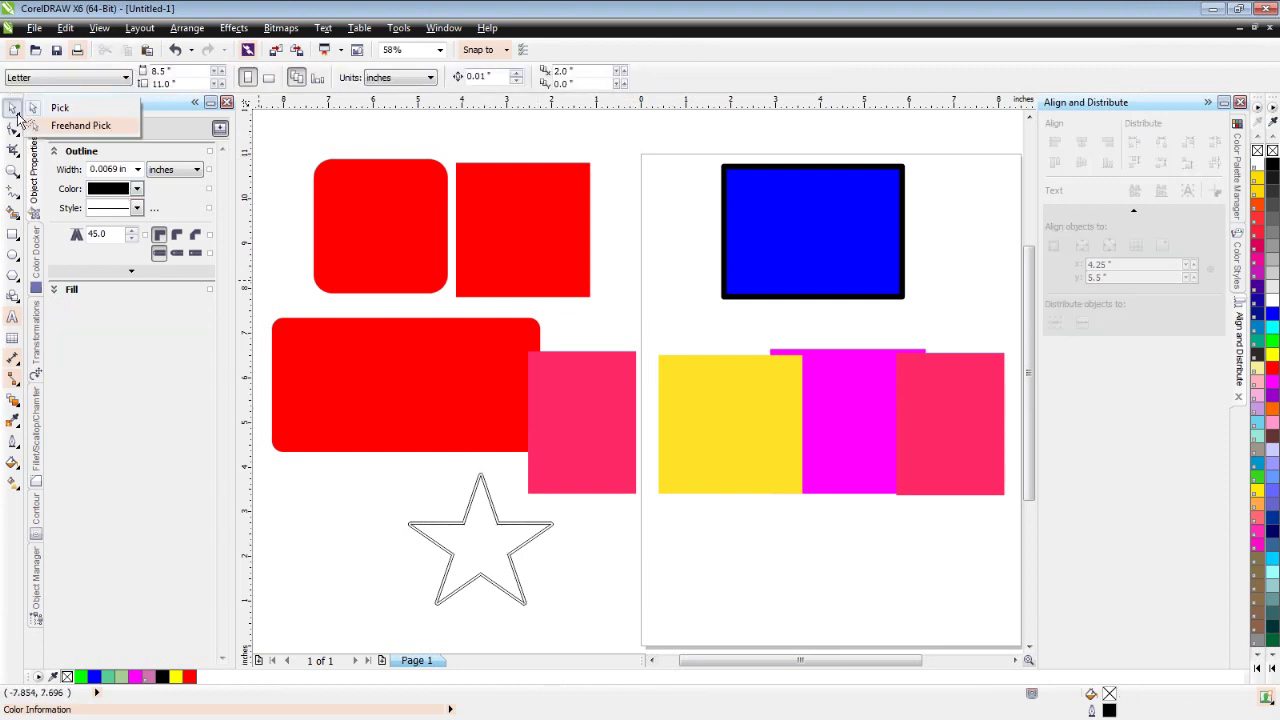
{"action": "left_click", "coordinate": [45, 106]}
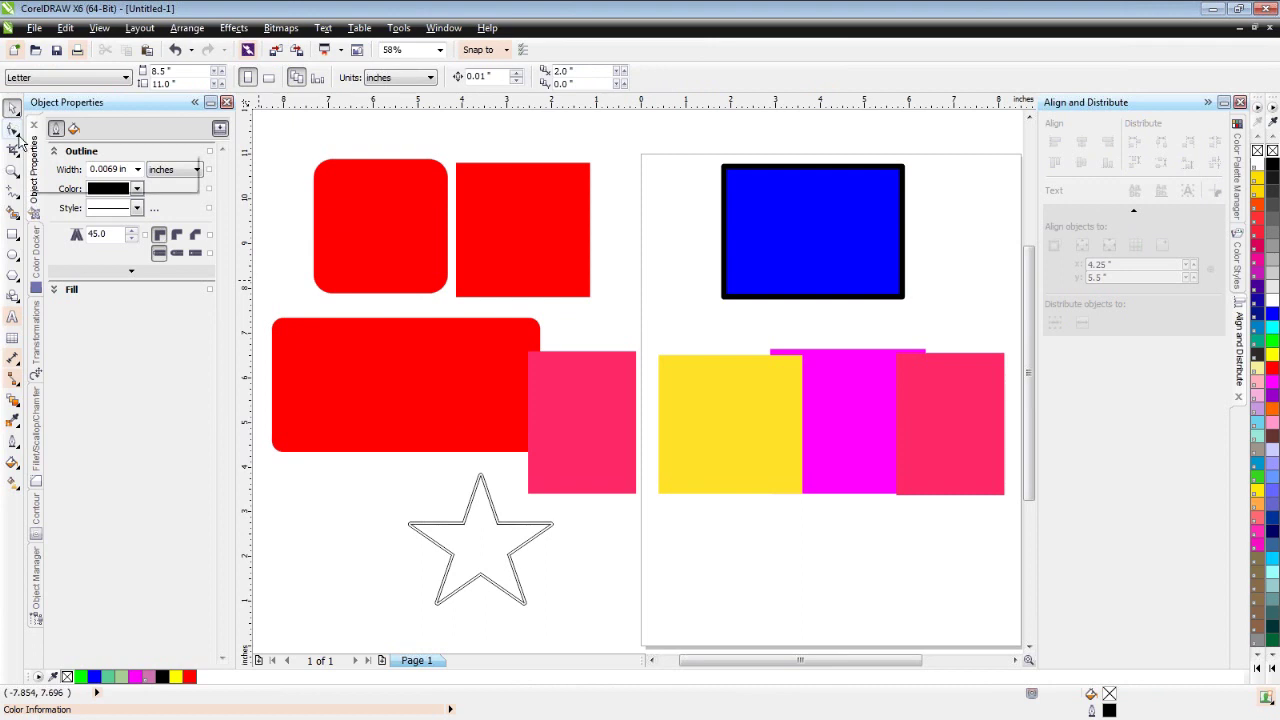
Pick the pink rectangle beside the large red shape with the Shape tool, and convert the large red rounded rectangle to curves
{"action": "left_click", "coordinate": [18, 138]}
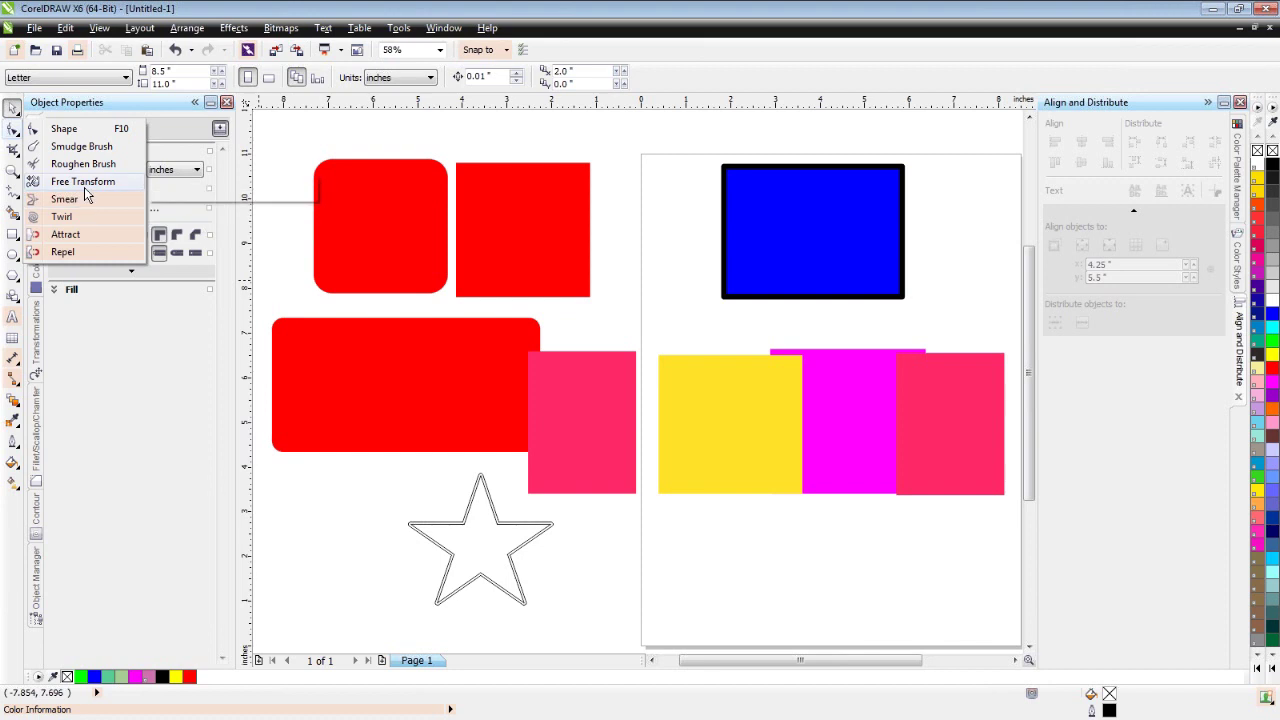
{"action": "left_click", "coordinate": [68, 132]}
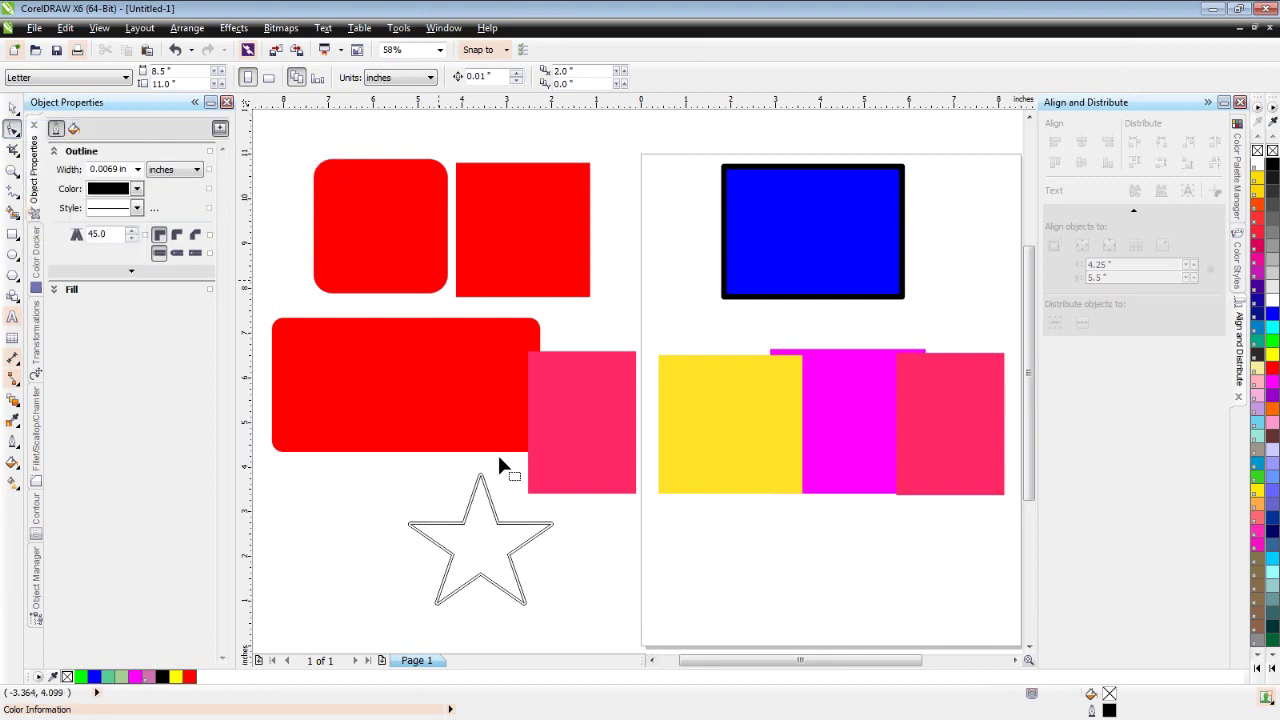
{"action": "left_click", "coordinate": [608, 455]}
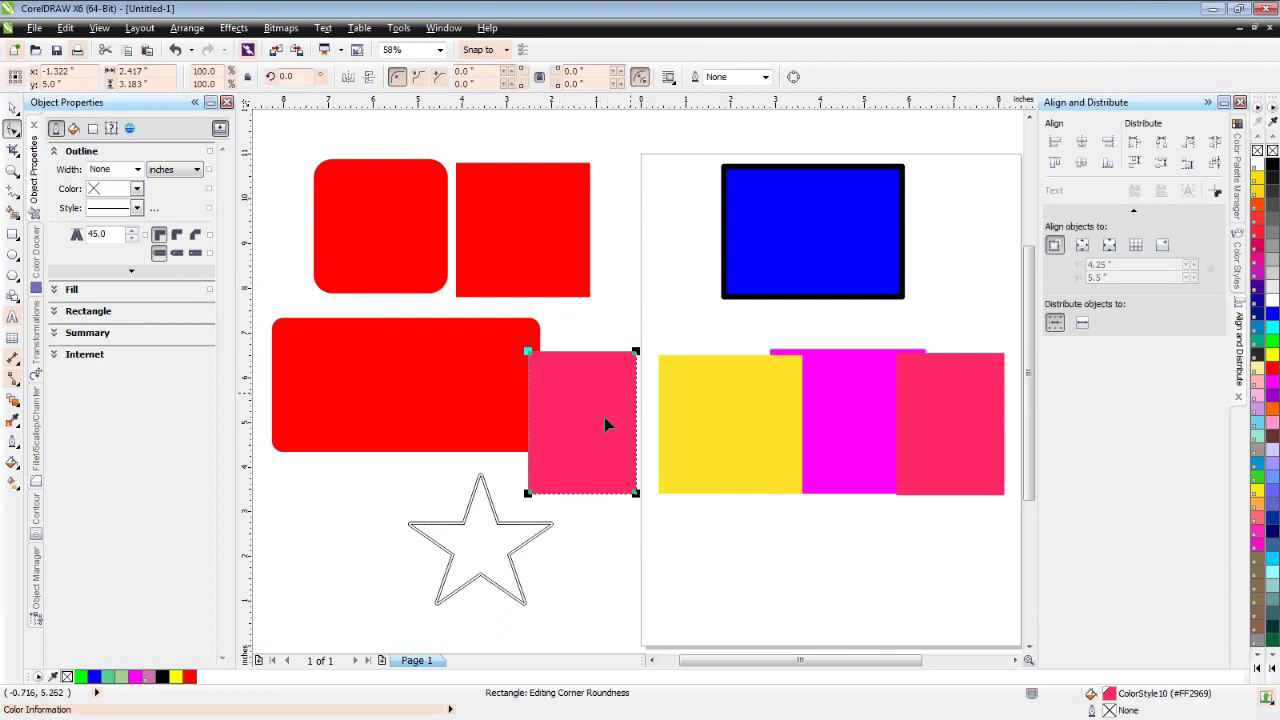
{"action": "left_click", "coordinate": [340, 385]}
{"action": "key", "text": "ctrl+q"}
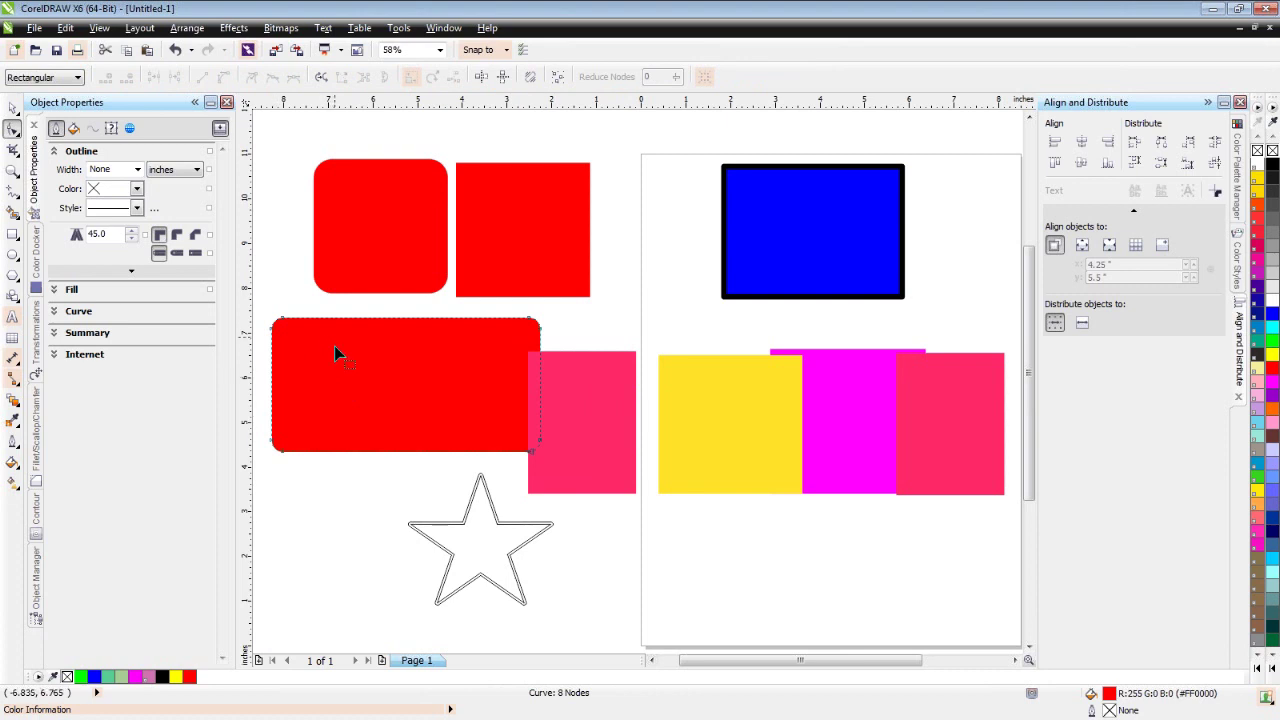
Select the pink rectangle overlapping the large red shape and convert it to curves
{"action": "left_click", "coordinate": [586, 448]}
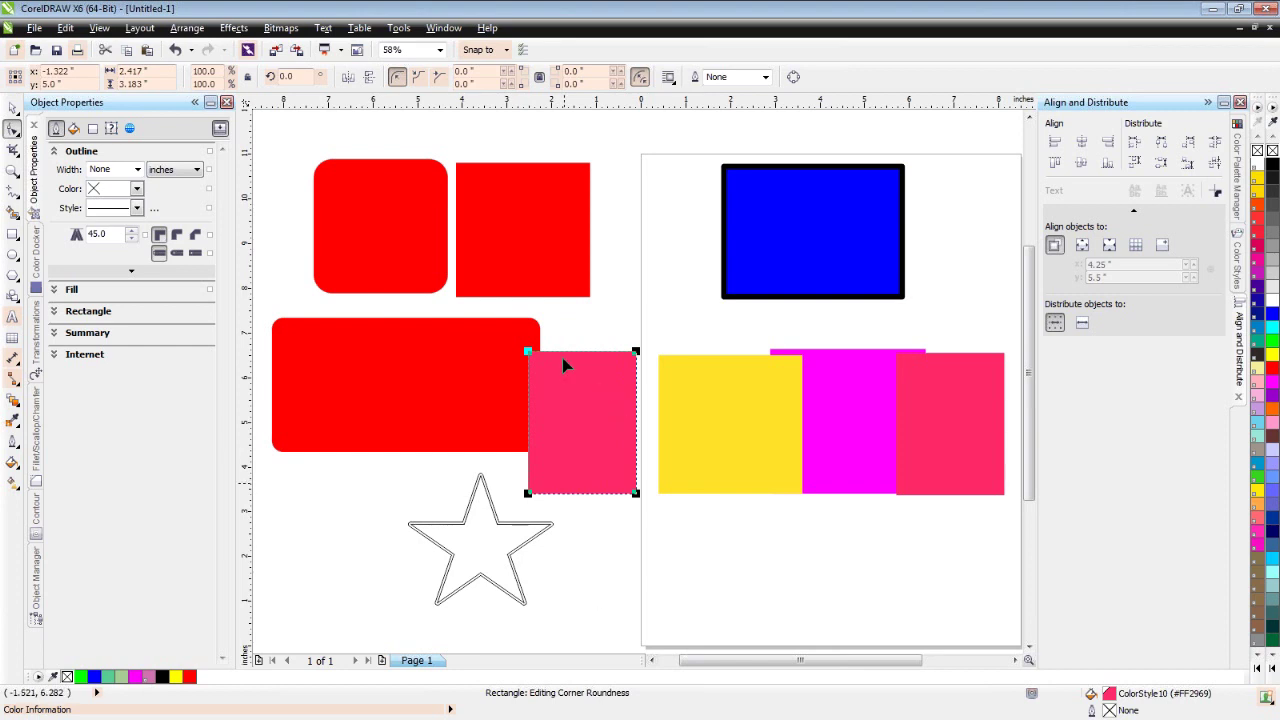
{"action": "mouse_move", "coordinate": [529, 352]}
{"action": "left_mouse_down"}
{"action": "mouse_move", "coordinate": [560, 359]}
{"action": "mouse_move", "coordinate": [551, 371]}
{"action": "mouse_move", "coordinate": [528, 350]}
{"action": "left_mouse_up"}
{"action": "right_click", "coordinate": [593, 396]}
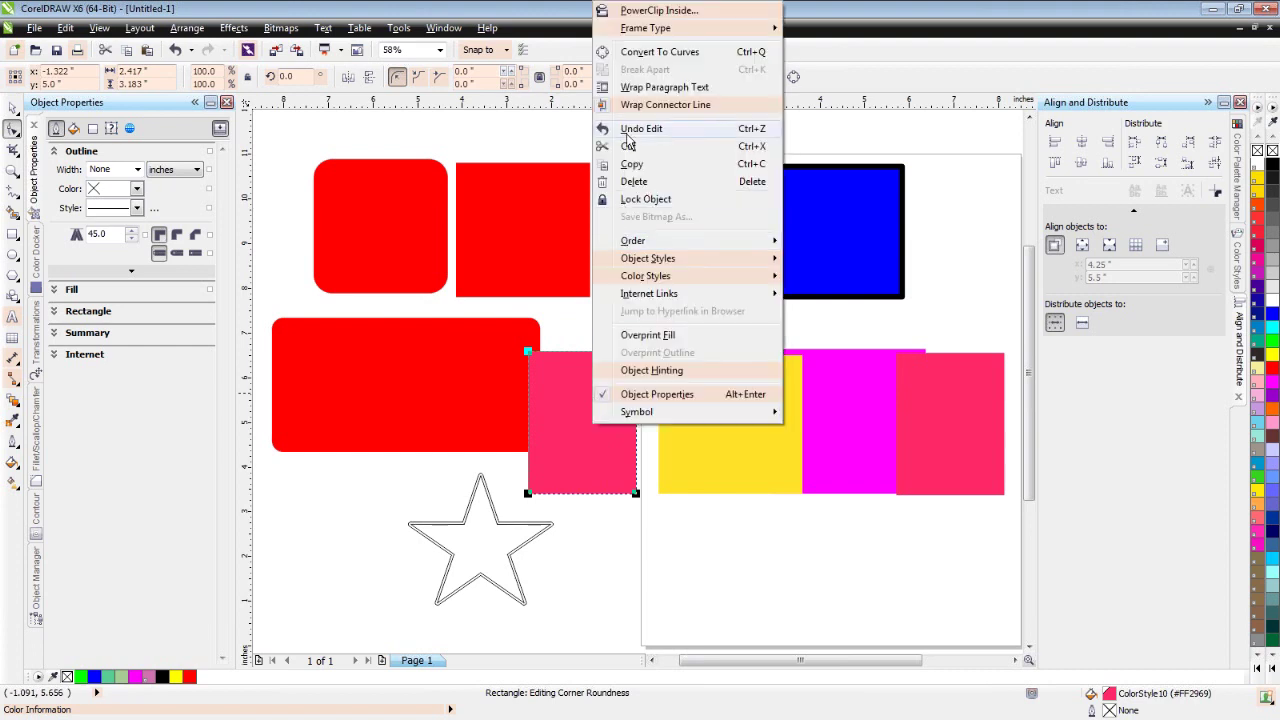
{"action": "left_click", "coordinate": [753, 62]}
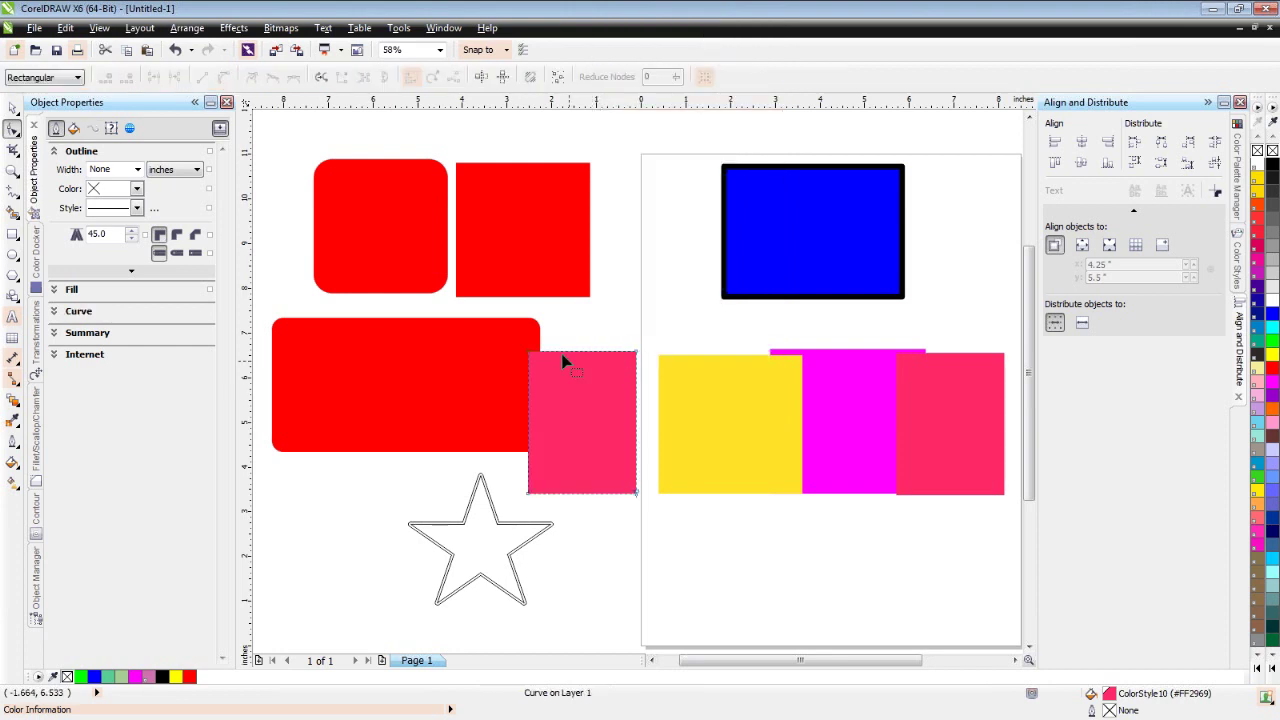
Pull the pink curve's upper-right node inward and move it back out to slightly above its original corner
{"action": "left_click", "coordinate": [636, 353]}
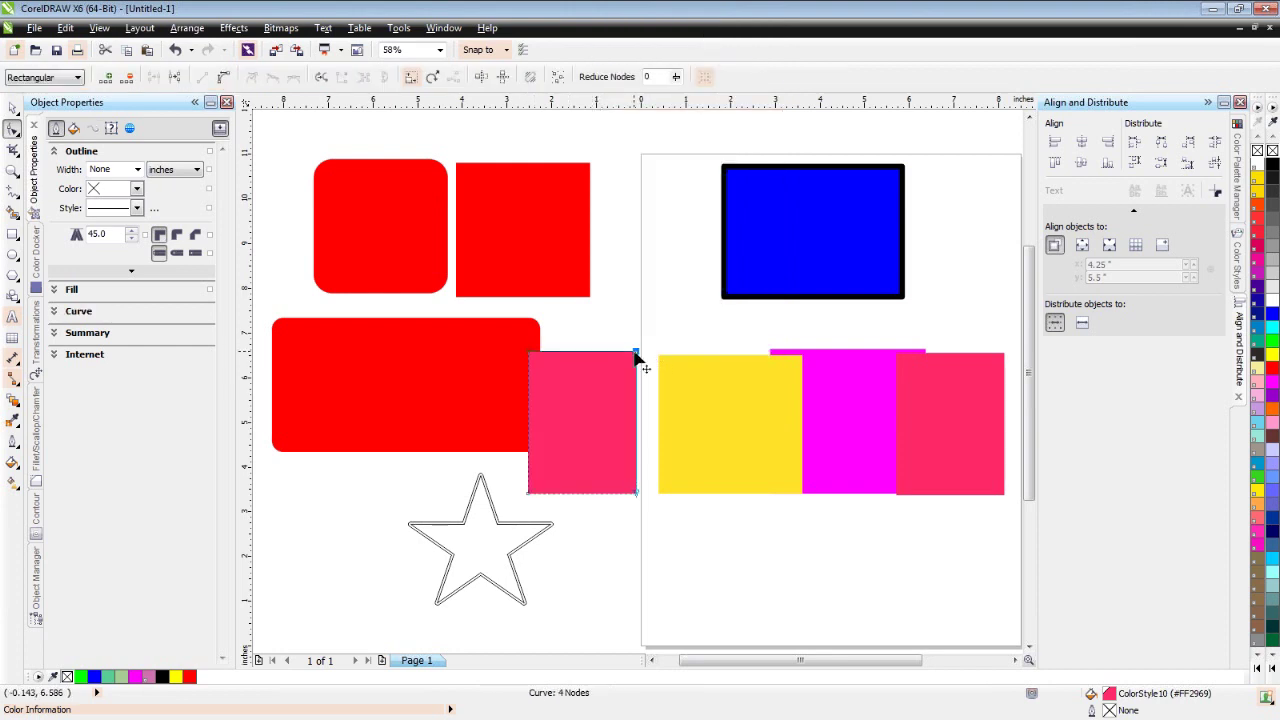
{"action": "left_click_drag", "start_coordinate": [637, 353], "coordinate": [600, 403]}
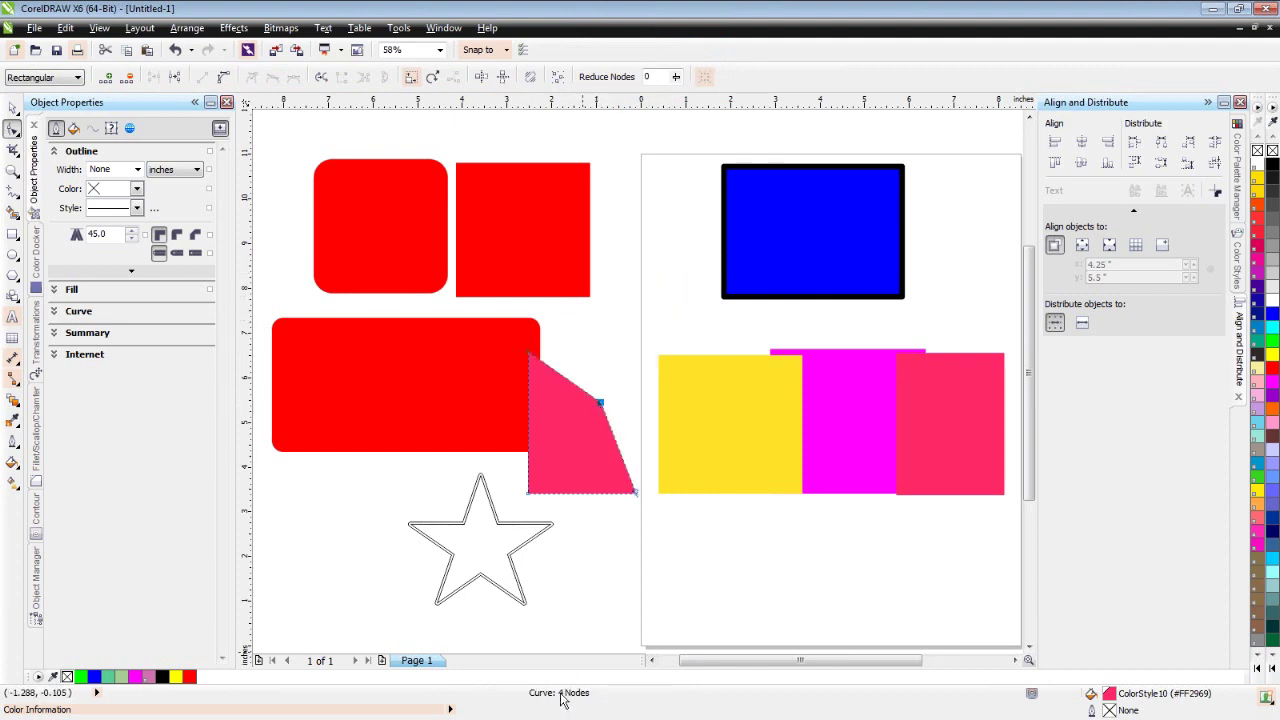
{"action": "left_click_drag", "start_coordinate": [603, 410], "coordinate": [634, 348]}
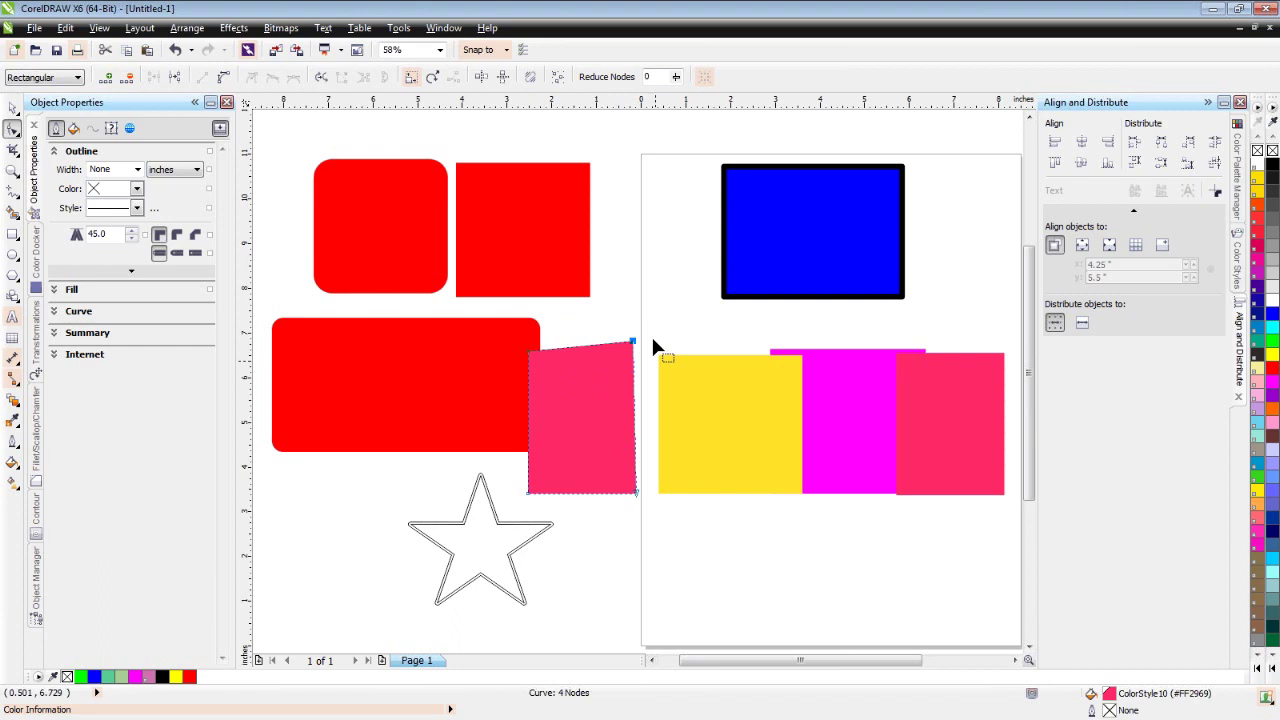
Fillet all four corners of the pink curve beside the large red shape with a 0.25" radius
{"action": "left_click", "coordinate": [38, 450]}
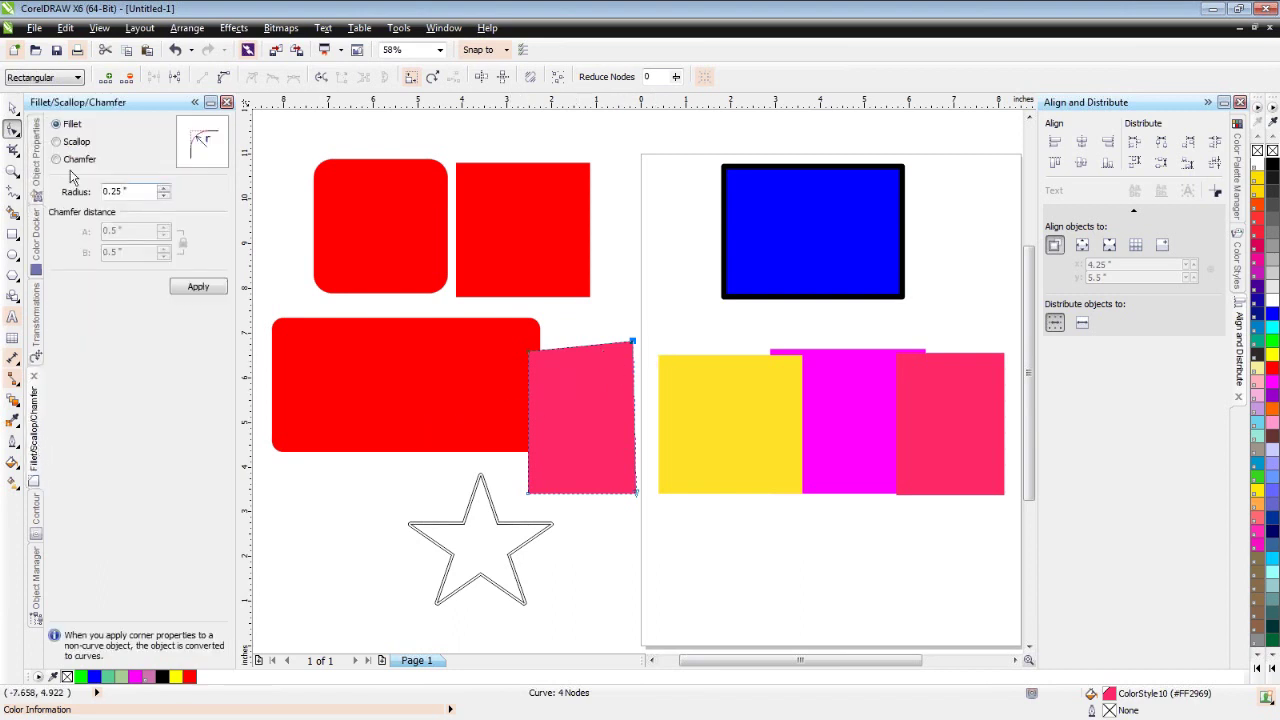
{"action": "left_click", "coordinate": [199, 287]}
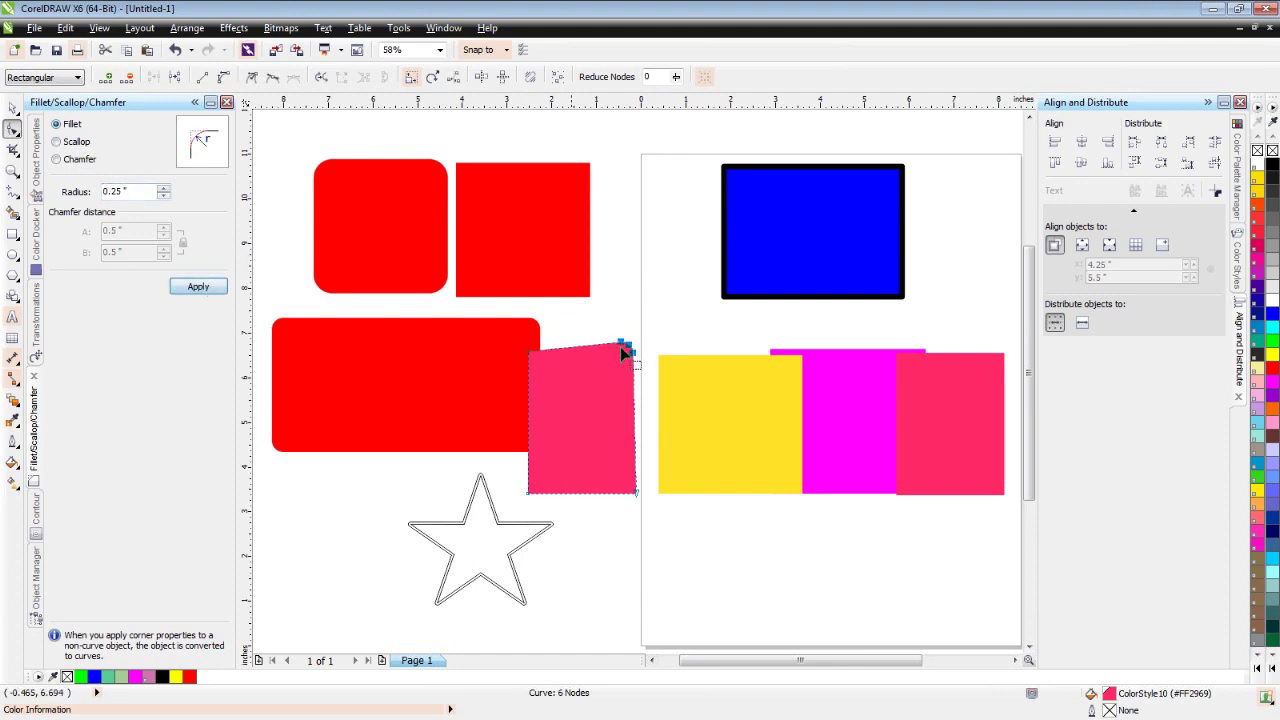
{"action": "left_click", "coordinate": [530, 353]}
{"action": "left_click", "coordinate": [199, 288]}
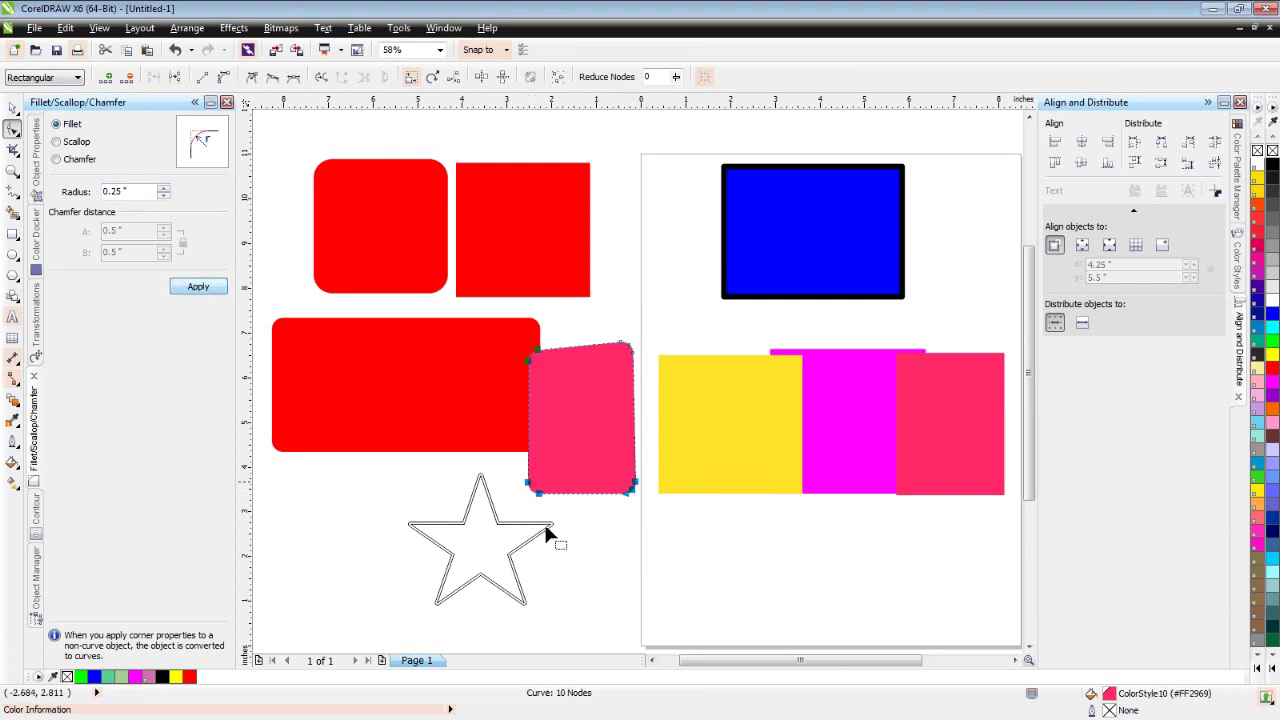
{"action": "left_click", "coordinate": [578, 428]}
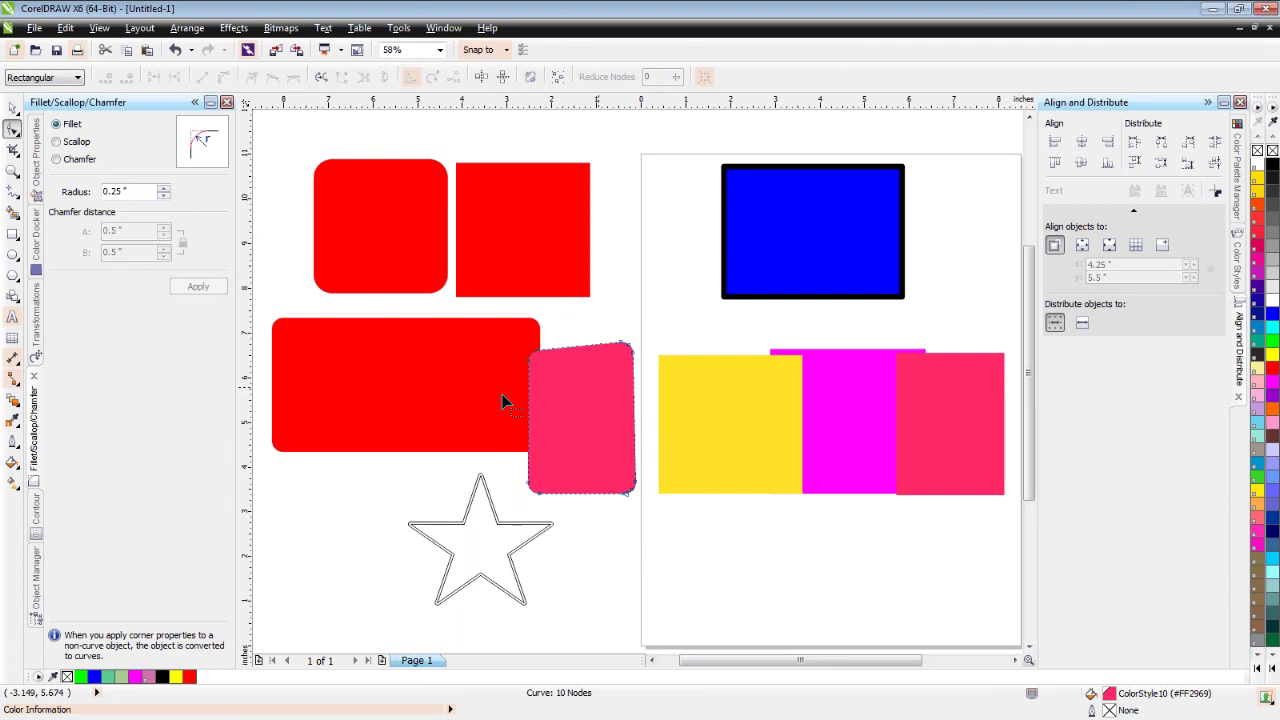
Move the rounded pink curve up and clear of the large red shape, and deselect it
{"action": "key", "text": "space"}
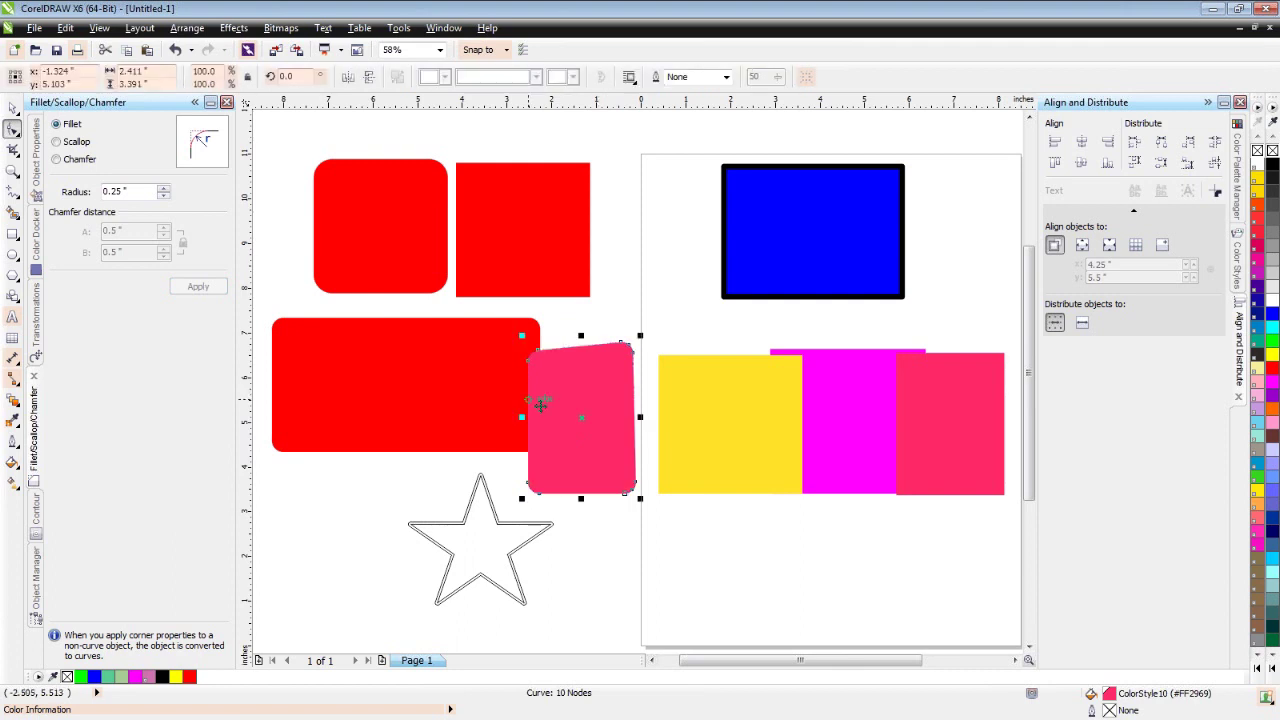
{"action": "left_click_drag", "start_coordinate": [580, 418], "coordinate": [597, 388]}
{"action": "key", "text": "Escape"}
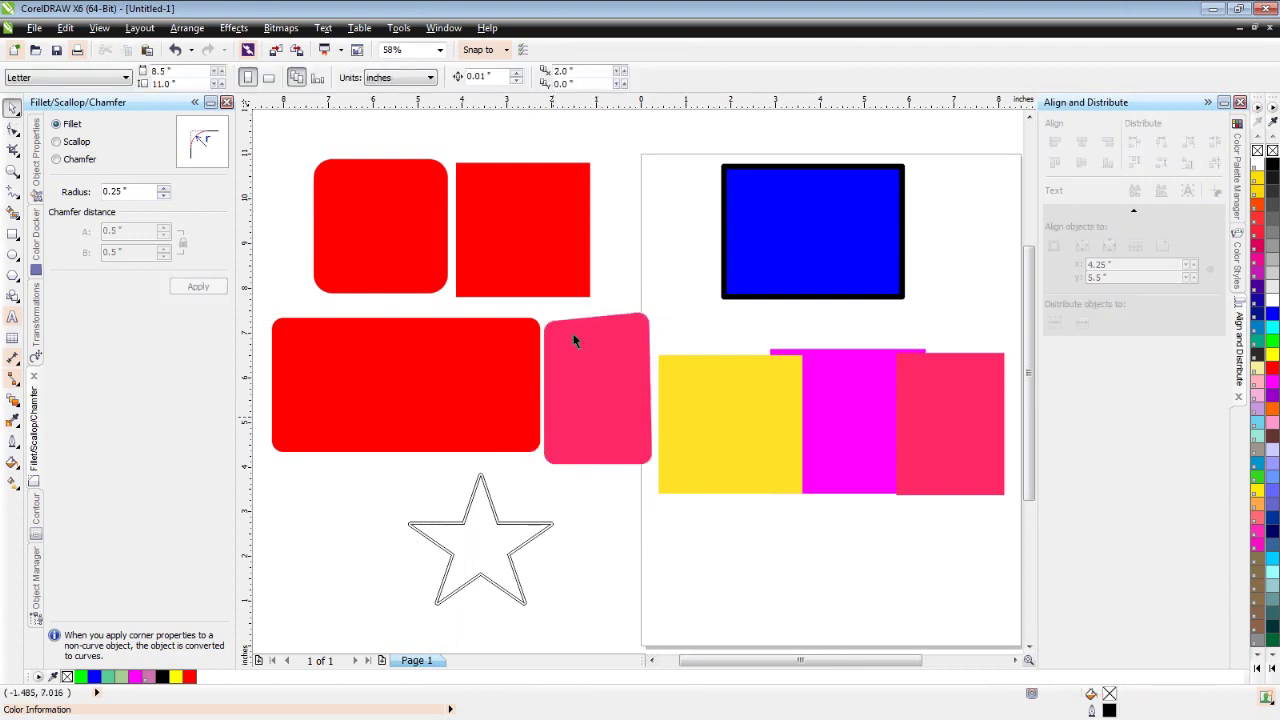
Activate the Smudge Brush with a dryout of 1 and a nib size of 0.28"
{"action": "left_click", "coordinate": [16, 134]}
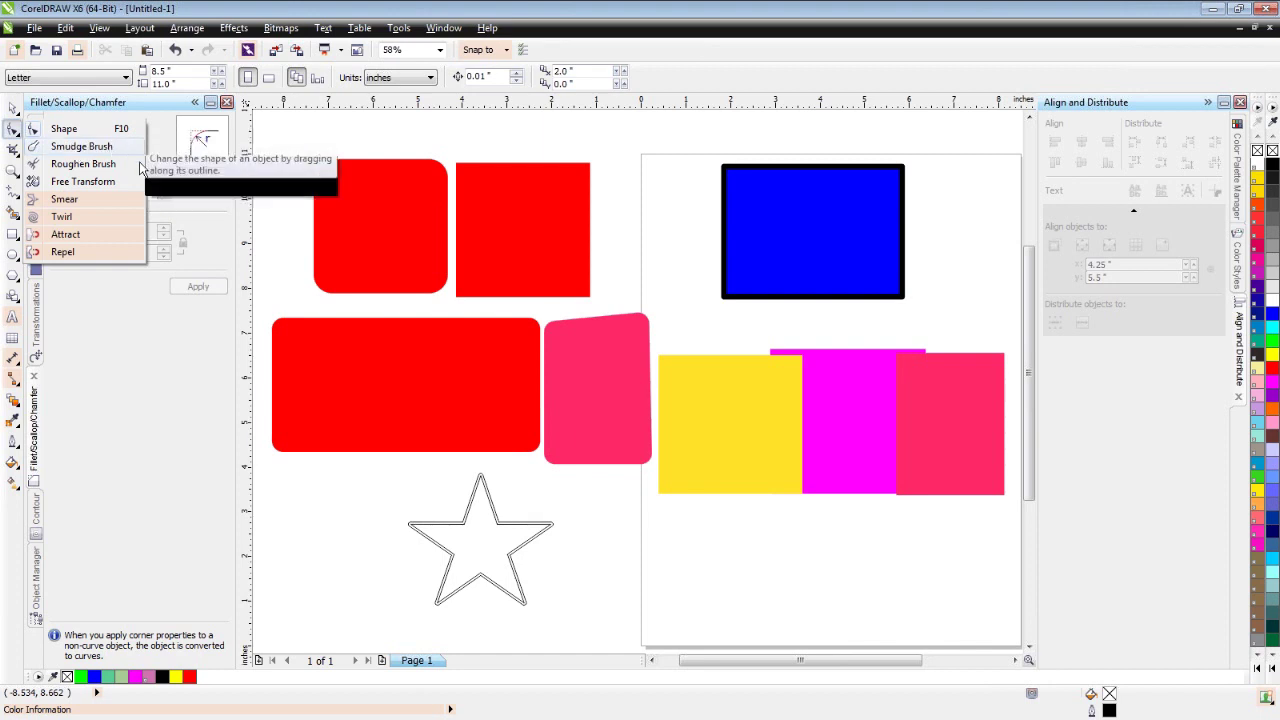
{"action": "left_click", "coordinate": [387, 170]}
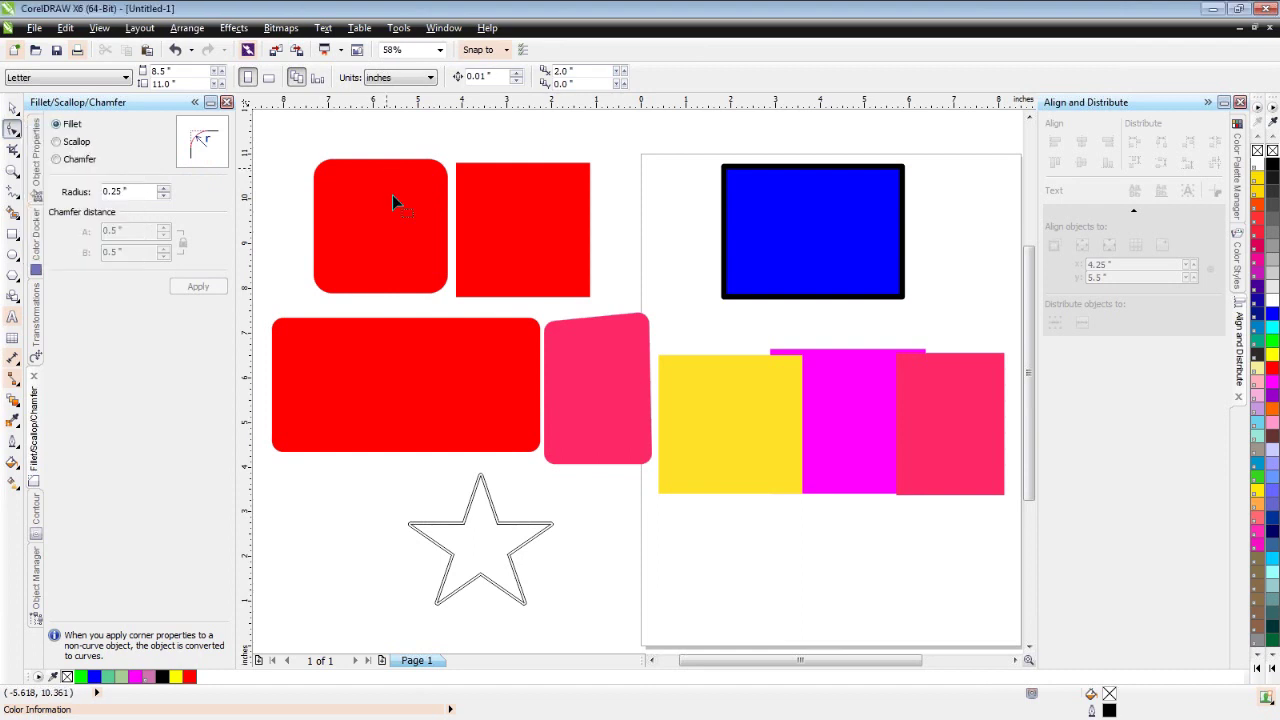
{"action": "left_click", "coordinate": [18, 137]}
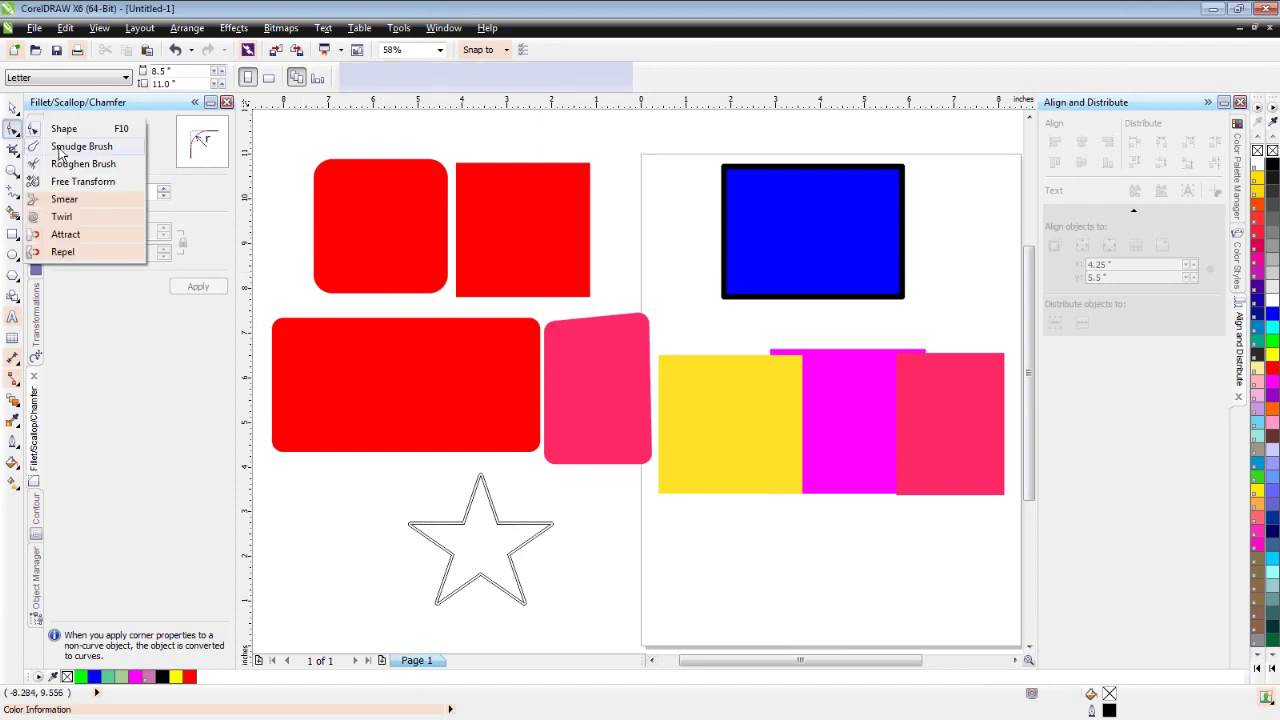
{"action": "left_click", "coordinate": [58, 148]}
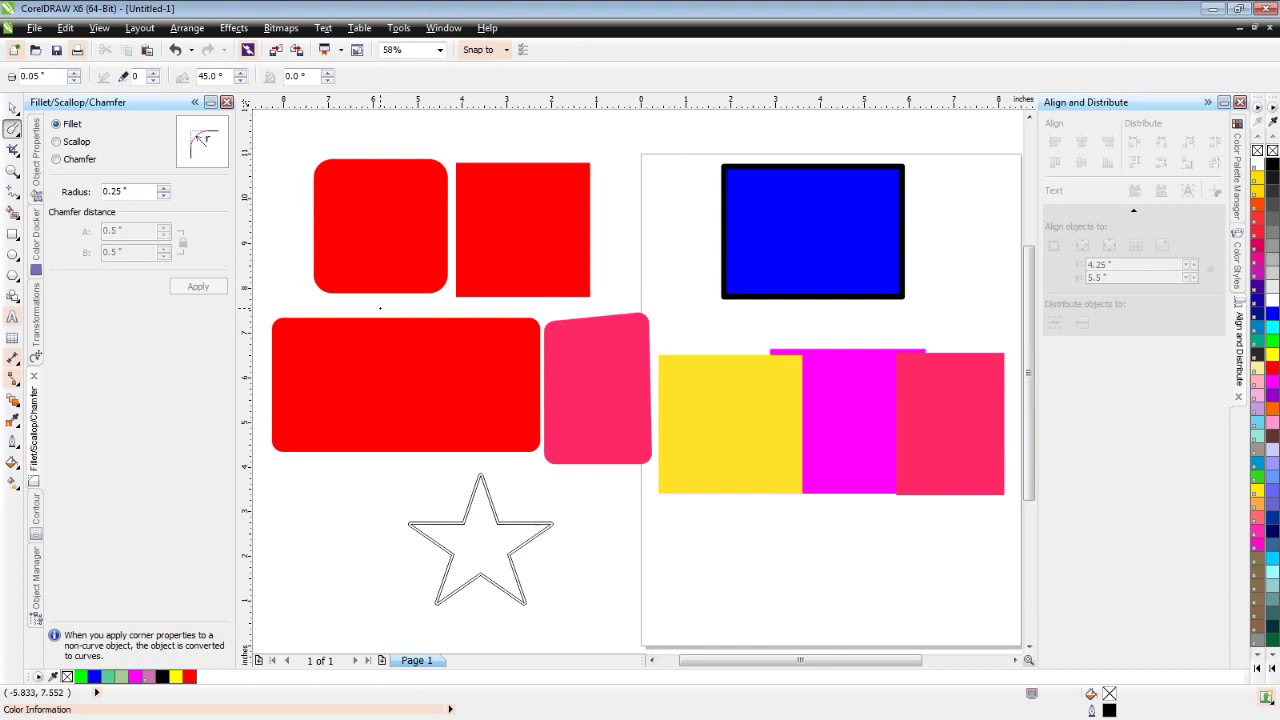
{"action": "scroll", "coordinate": [380, 308], "scroll_direction": "up", "scroll_amount": 1}
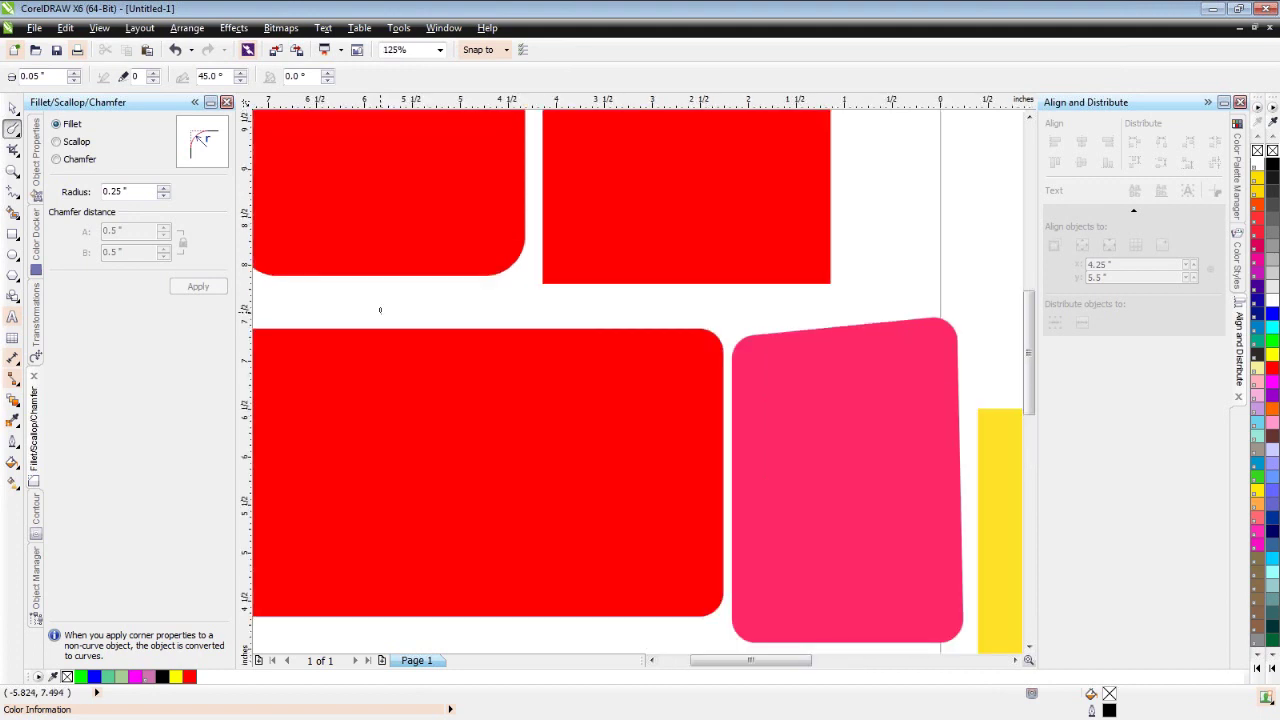
{"action": "scroll", "coordinate": [380, 310], "scroll_direction": "up", "scroll_amount": 1}
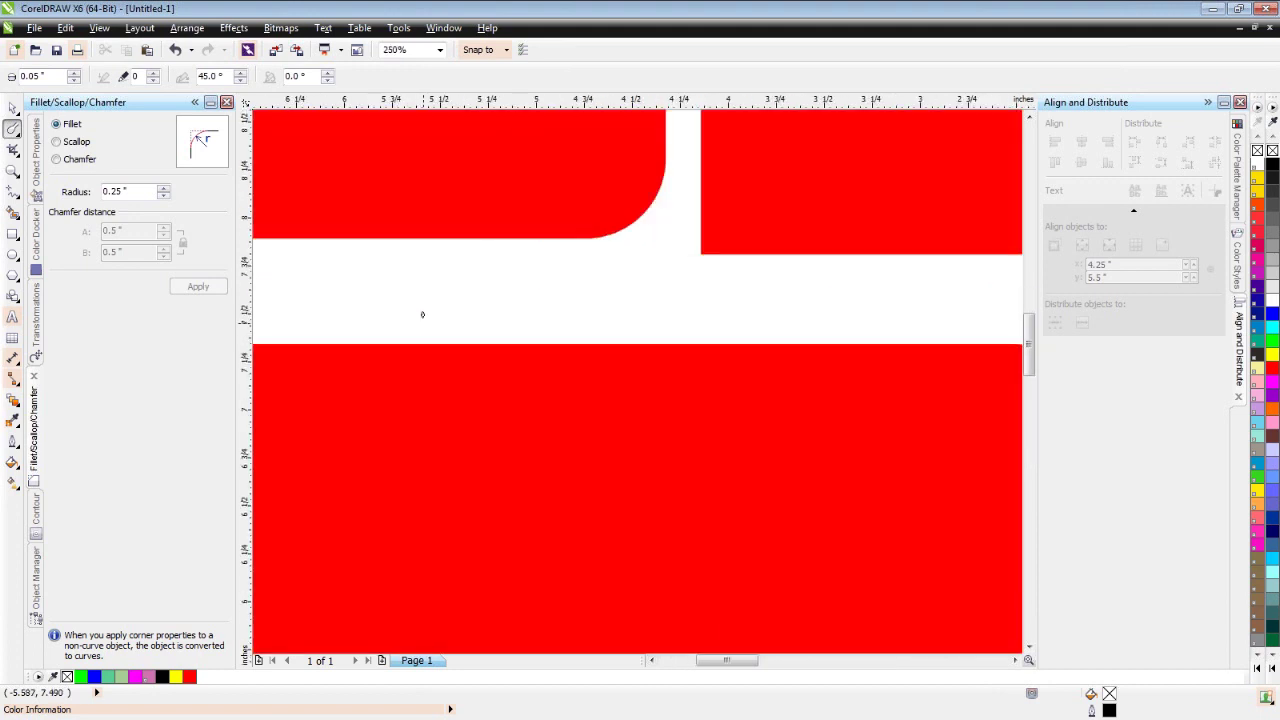
{"action": "left_click", "coordinate": [154, 73]}
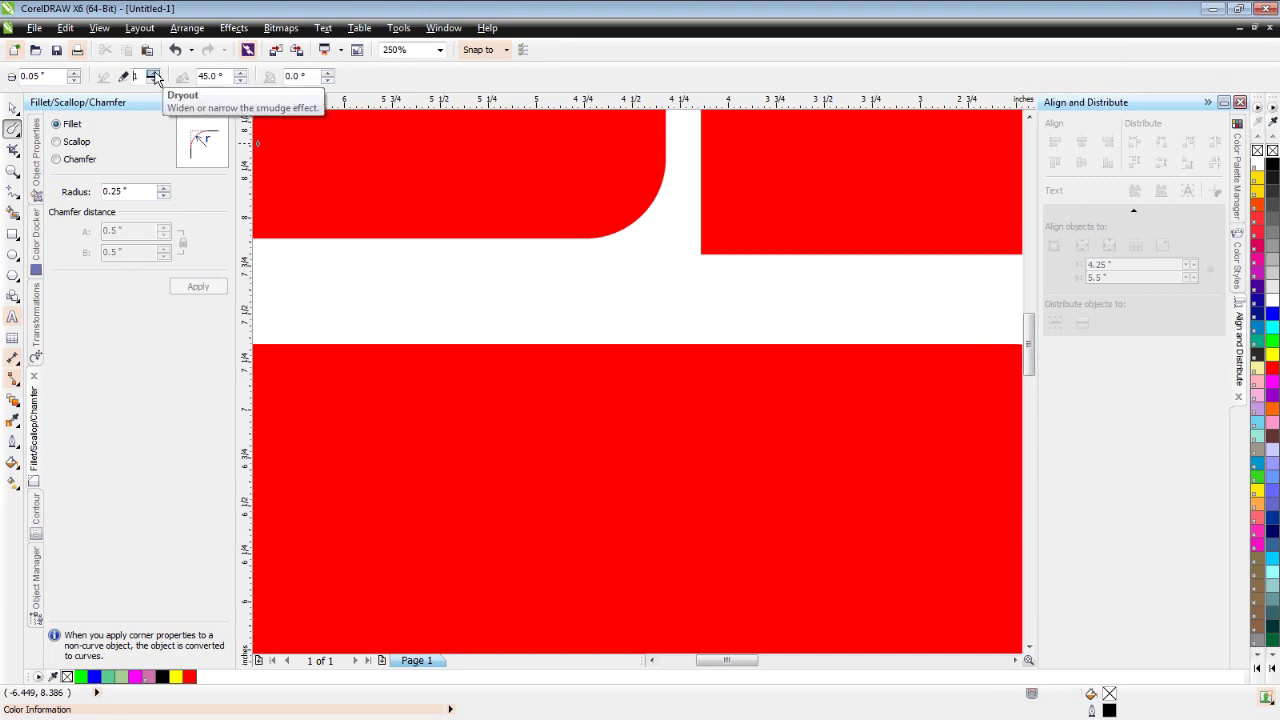
{"action": "left_click", "coordinate": [73, 72]}
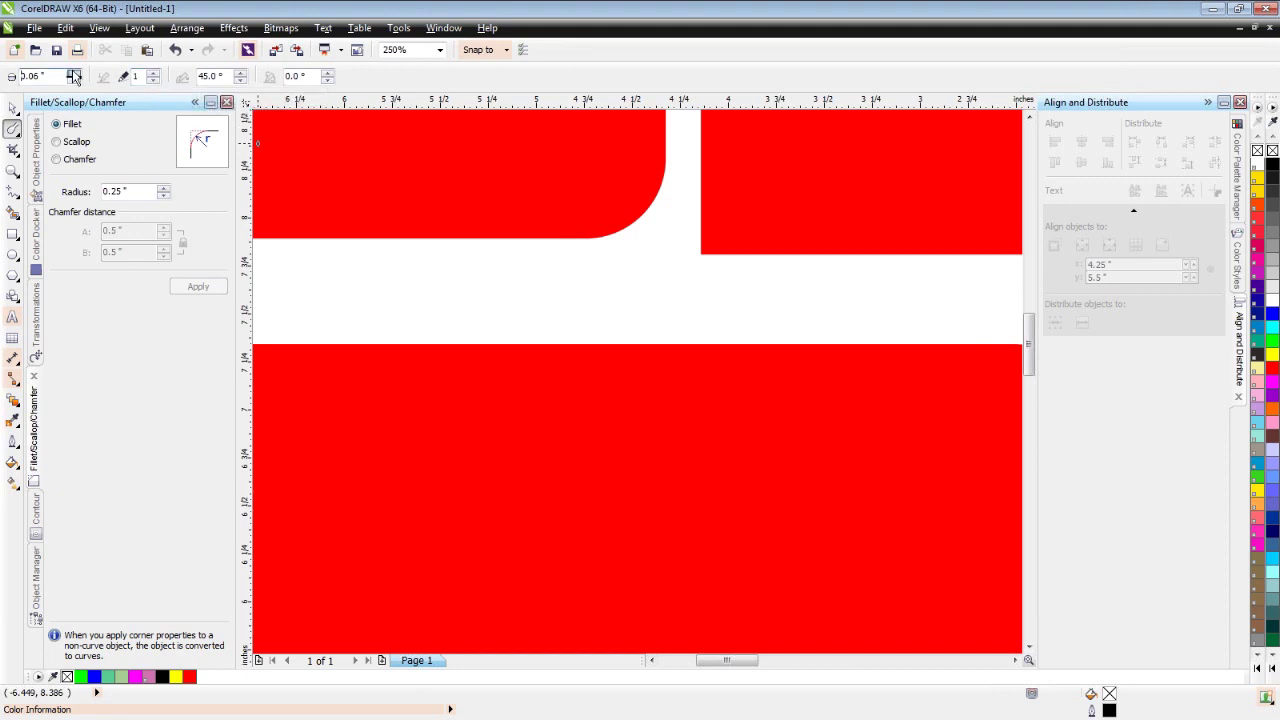
{"action": "left_click", "coordinate": [74, 76]}
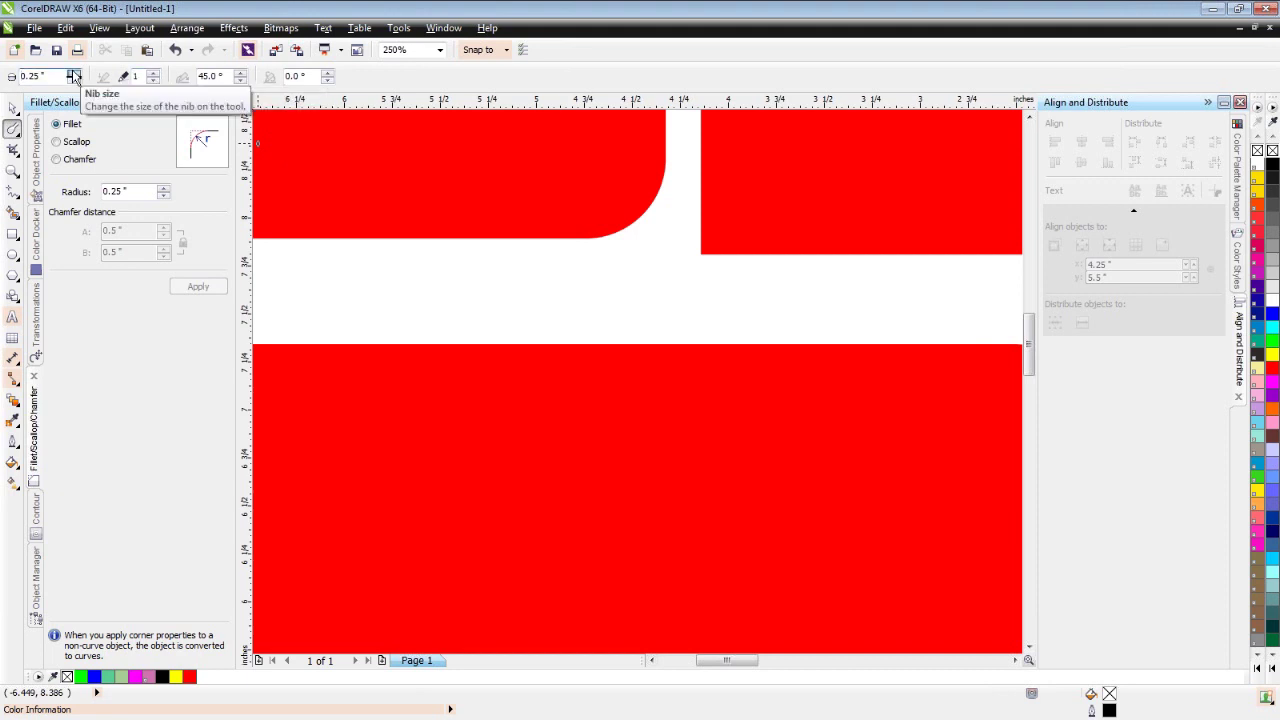
{"action": "left_click", "coordinate": [74, 76]}
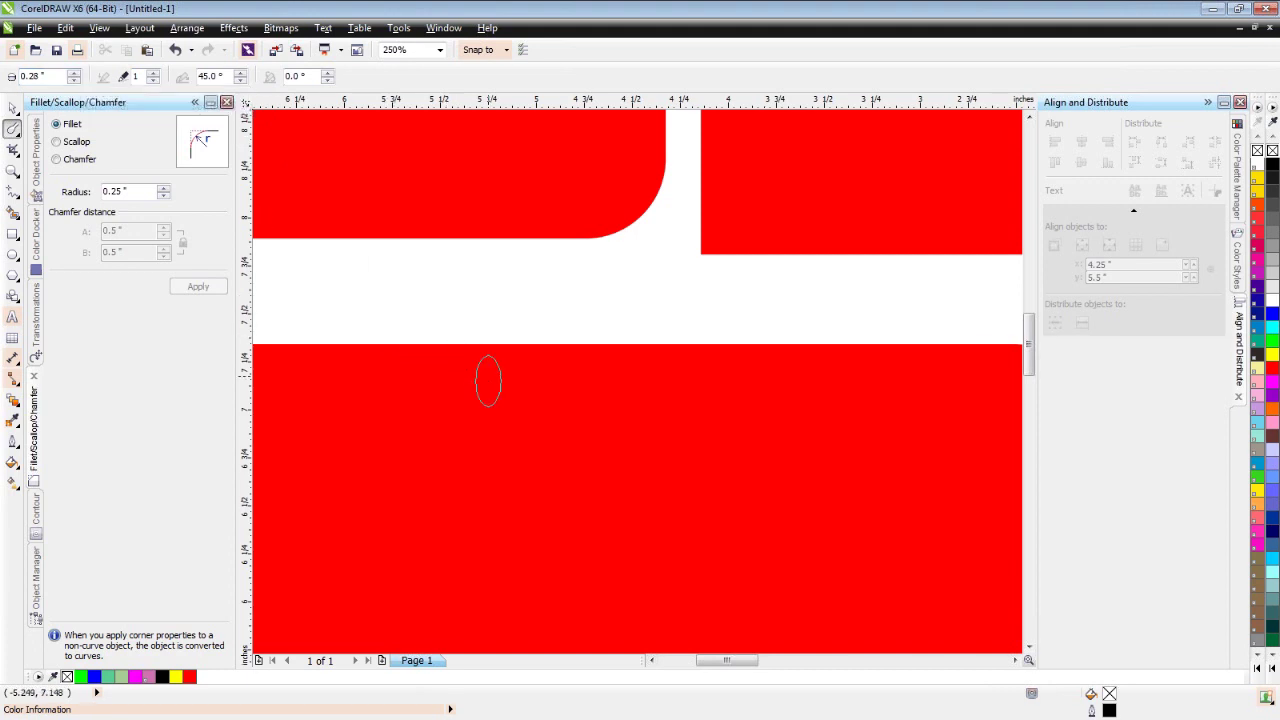
Smudge the upper edge of the large red shape with wavy strokes along it and crossing strokes into the interior
{"action": "mouse_move", "coordinate": [488, 380]}
{"action": "left_mouse_down"}
{"action": "mouse_move", "coordinate": [520, 356]}
{"action": "mouse_move", "coordinate": [915, 343]}
{"action": "left_mouse_up"}
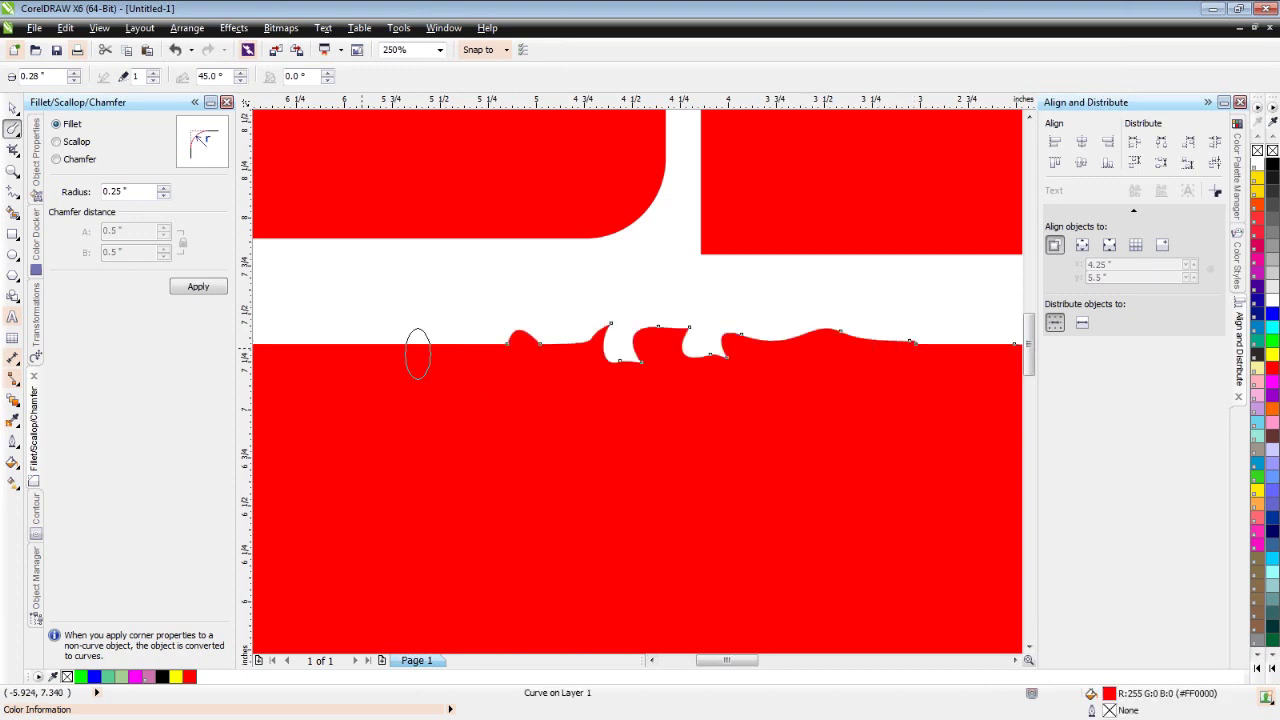
{"action": "left_click_drag", "start_coordinate": [592, 366], "coordinate": [634, 428]}
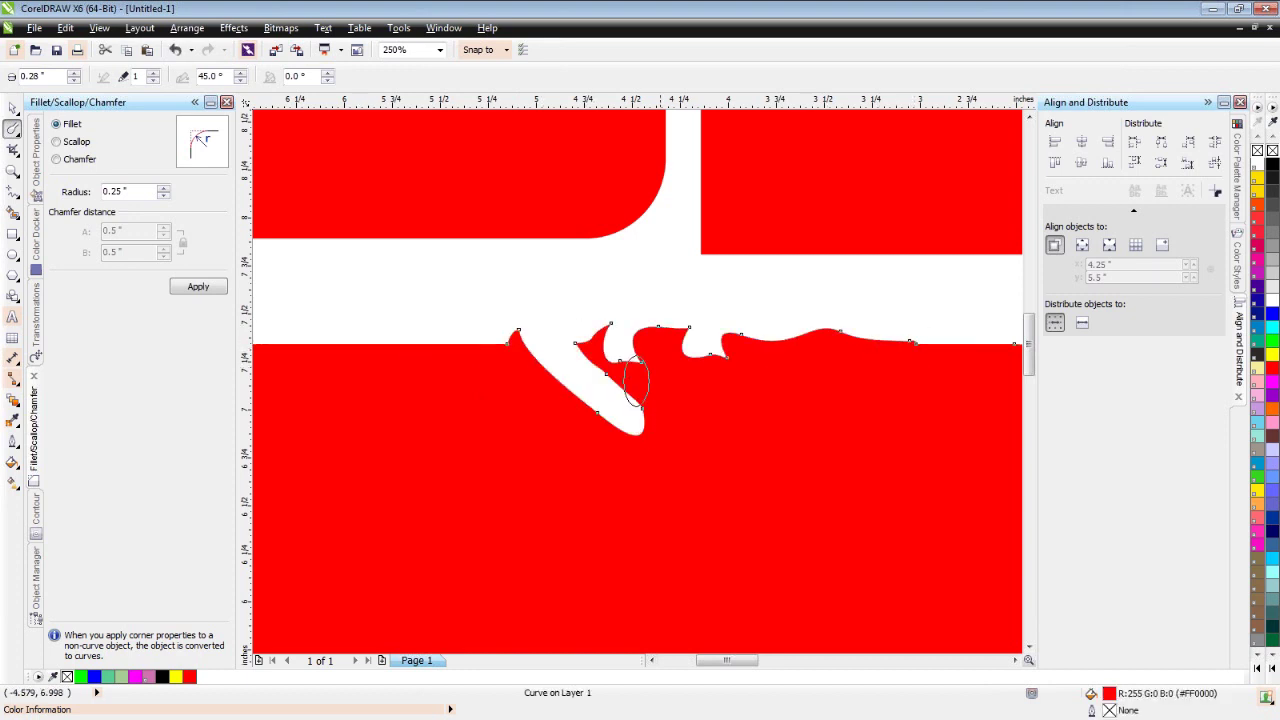
{"action": "left_click_drag", "start_coordinate": [609, 322], "coordinate": [488, 440]}
{"action": "mouse_move", "coordinate": [697, 302]}
{"action": "left_mouse_down"}
{"action": "mouse_move", "coordinate": [630, 372]}
{"action": "mouse_move", "coordinate": [568, 470]}
{"action": "mouse_move", "coordinate": [572, 455]}
{"action": "left_mouse_up"}
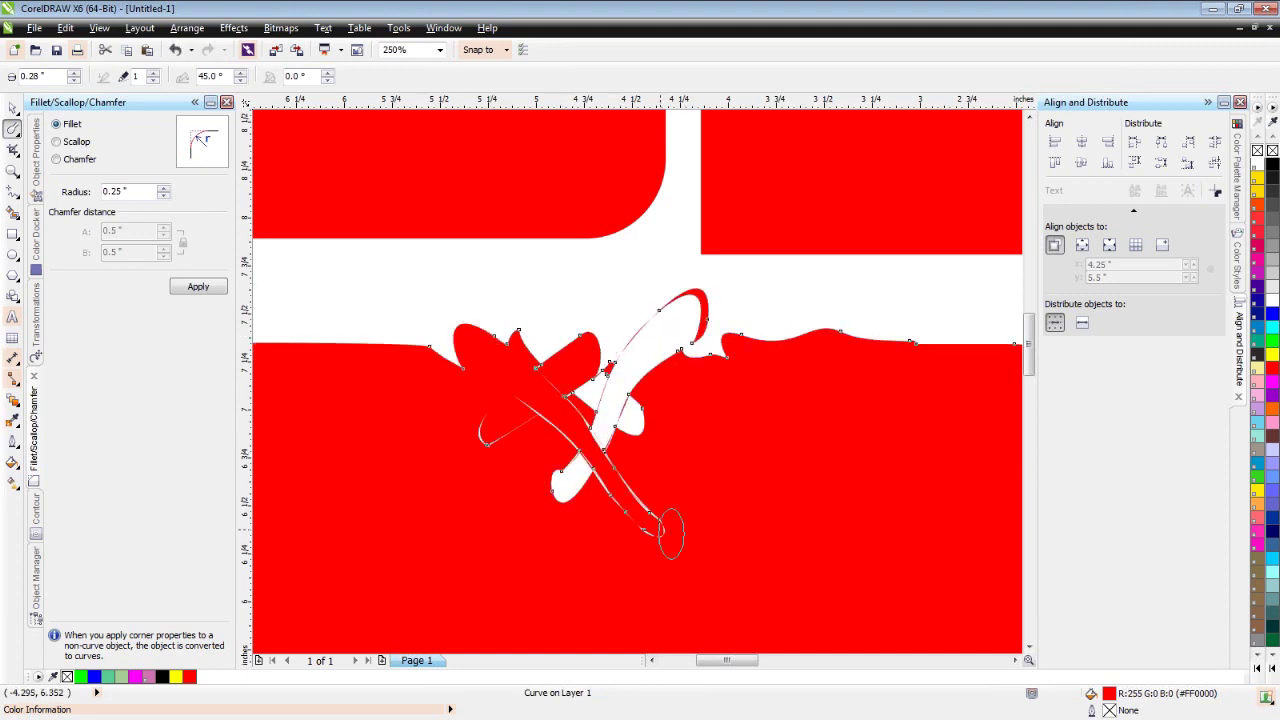
{"action": "mouse_move", "coordinate": [600, 286]}
{"action": "left_mouse_down"}
{"action": "mouse_move", "coordinate": [694, 406]}
{"action": "mouse_move", "coordinate": [600, 540]}
{"action": "mouse_move", "coordinate": [568, 548]}
{"action": "left_mouse_up"}
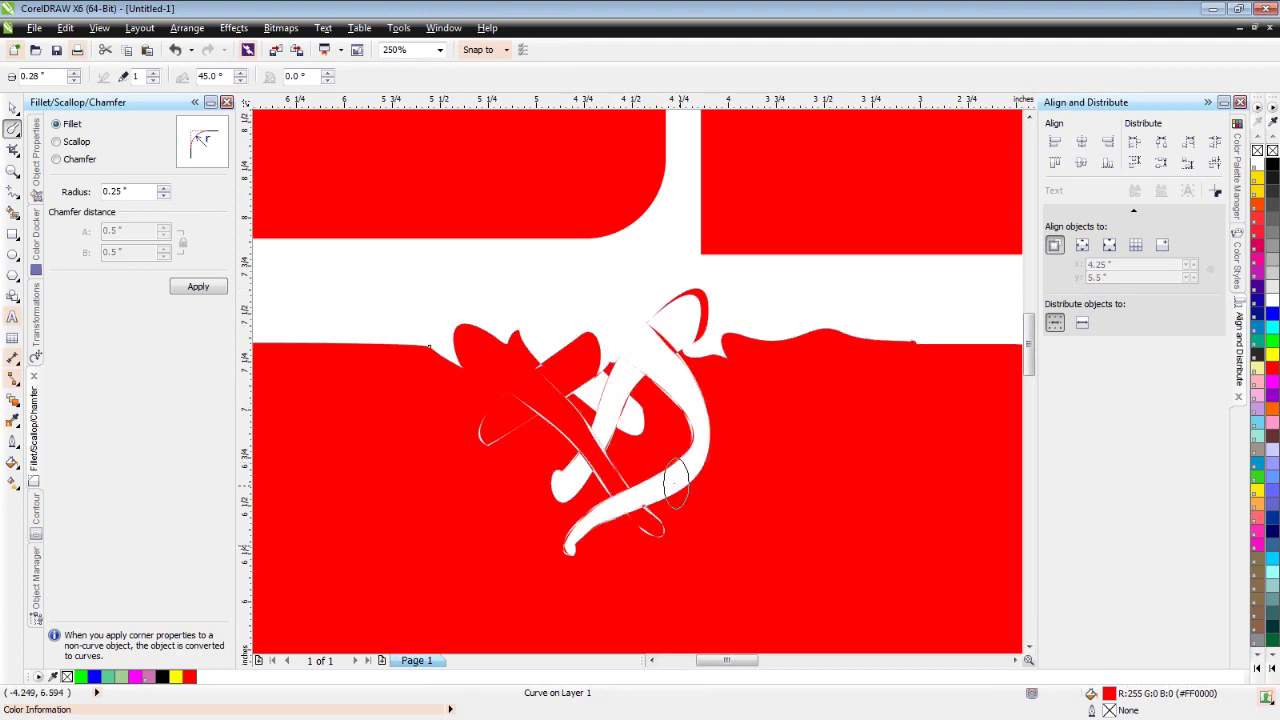
{"action": "left_click_drag", "start_coordinate": [341, 365], "coordinate": [430, 345]}
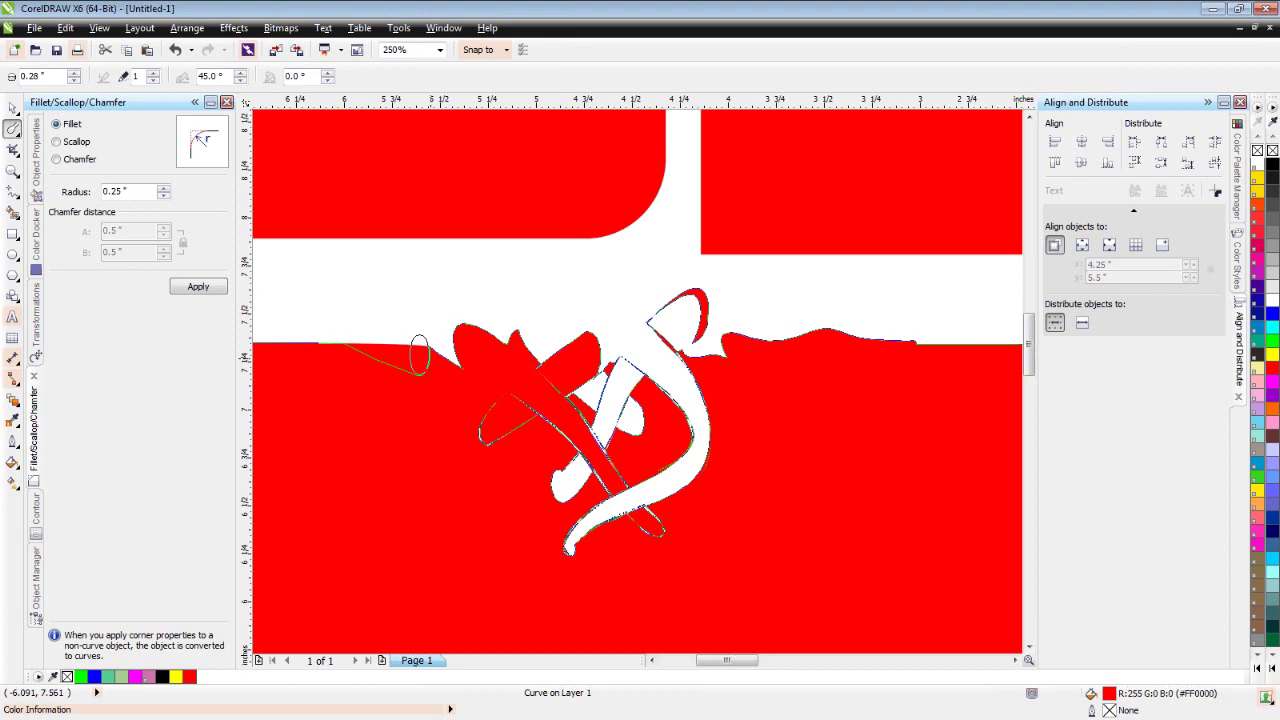
{"action": "left_click_drag", "start_coordinate": [723, 485], "coordinate": [730, 485]}
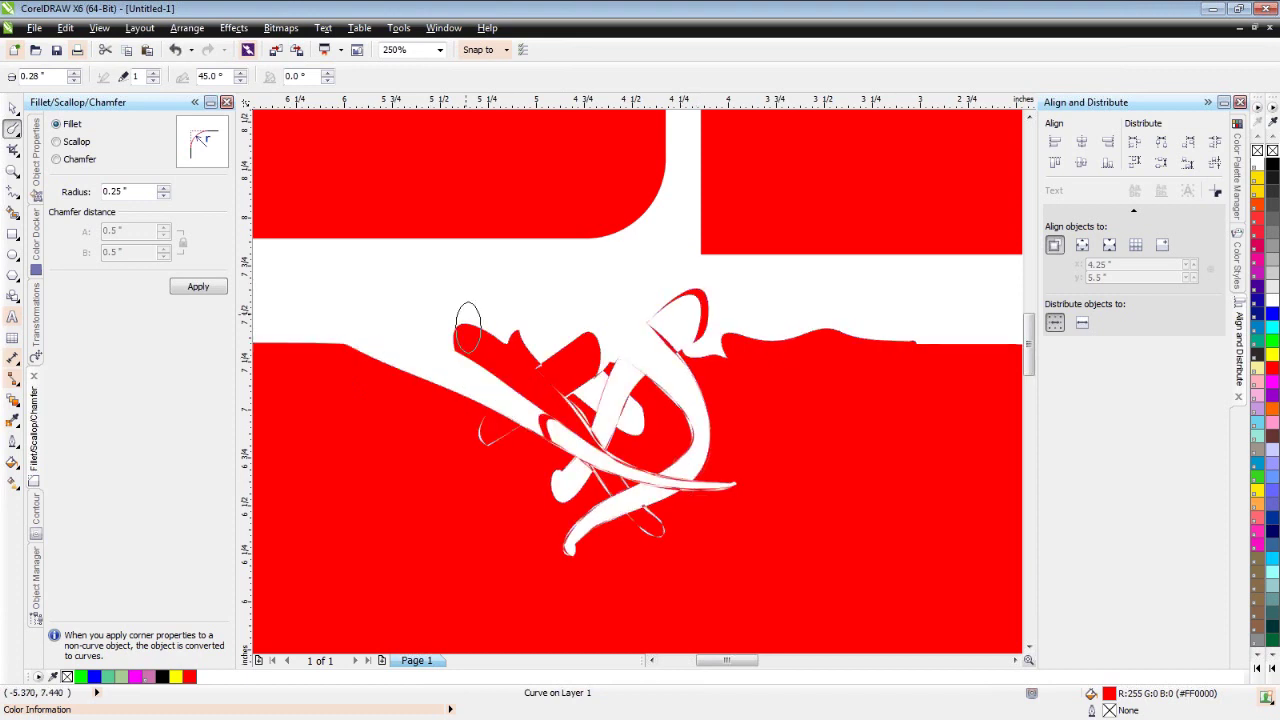
Examine the smudged outline of the large red shape up close in Wireframe view, and restore the full-color view
{"action": "scroll", "coordinate": [468, 326], "scroll_direction": "down", "scroll_amount": 2}
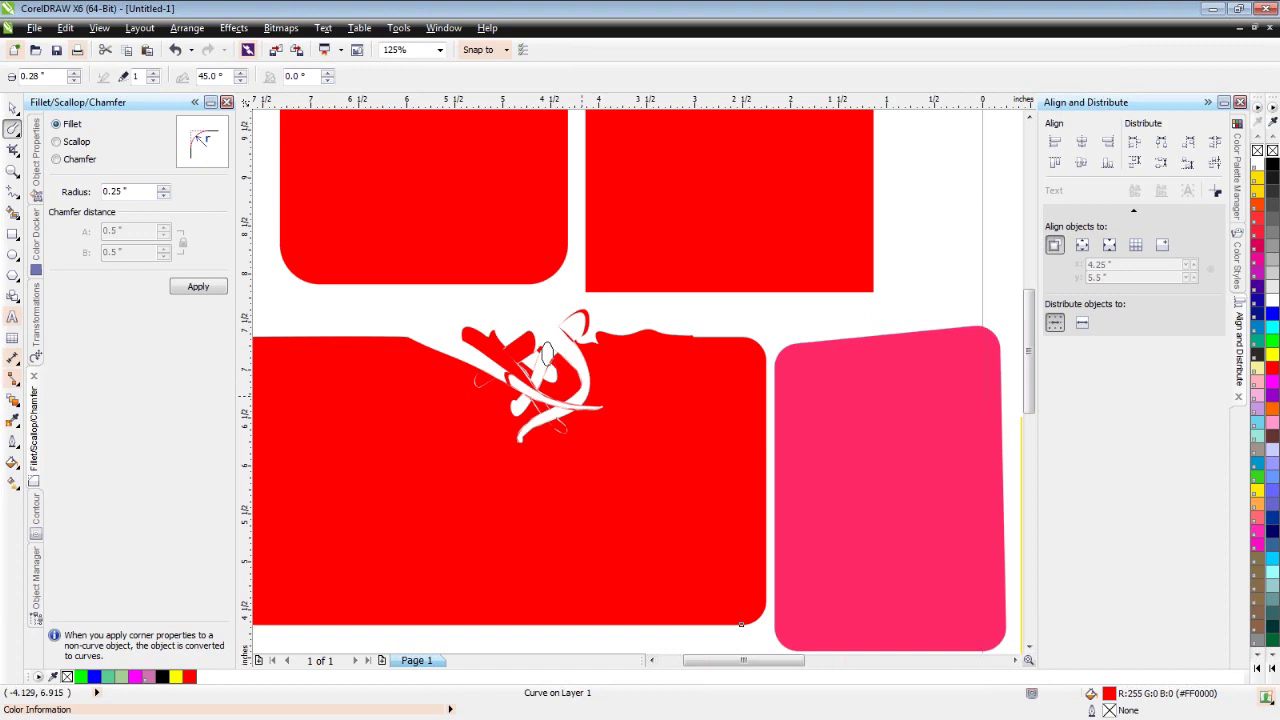
{"action": "left_click", "coordinate": [99, 28]}
{"action": "left_click", "coordinate": [130, 64]}
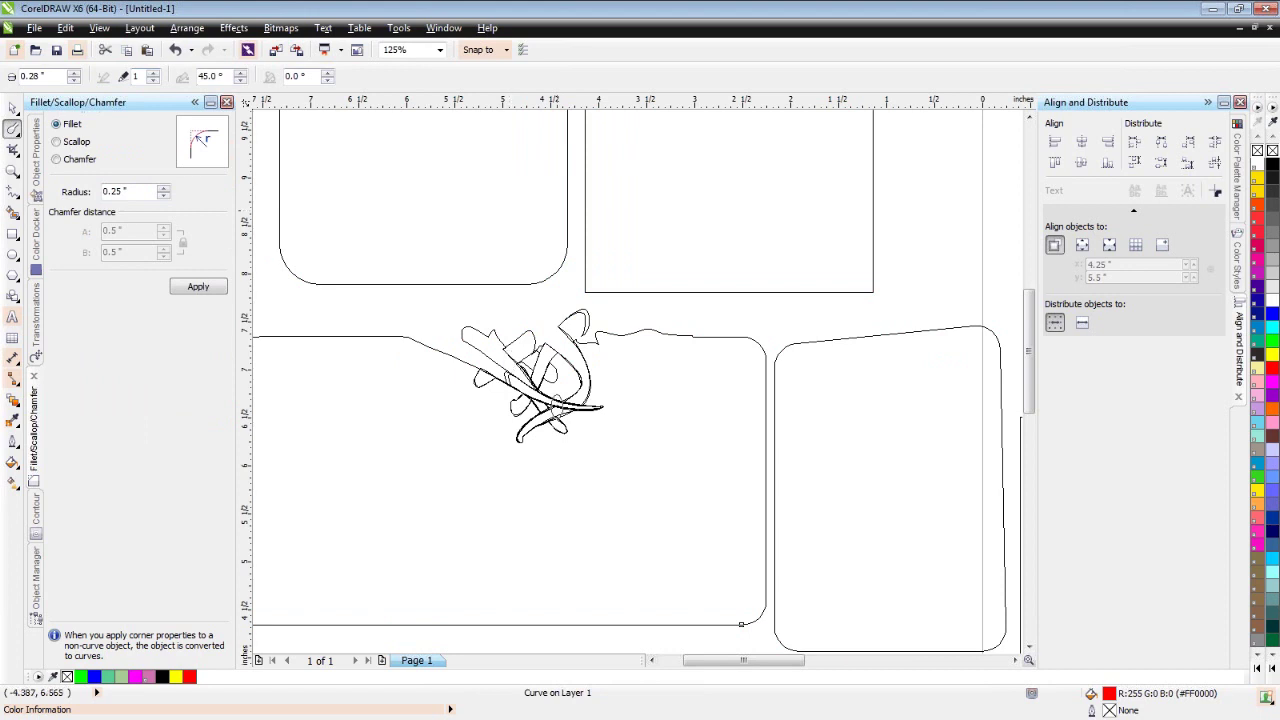
{"action": "scroll", "coordinate": [556, 406], "scroll_direction": "up", "scroll_amount": 2}
{"action": "scroll", "coordinate": [552, 382], "scroll_direction": "up", "scroll_amount": 2}
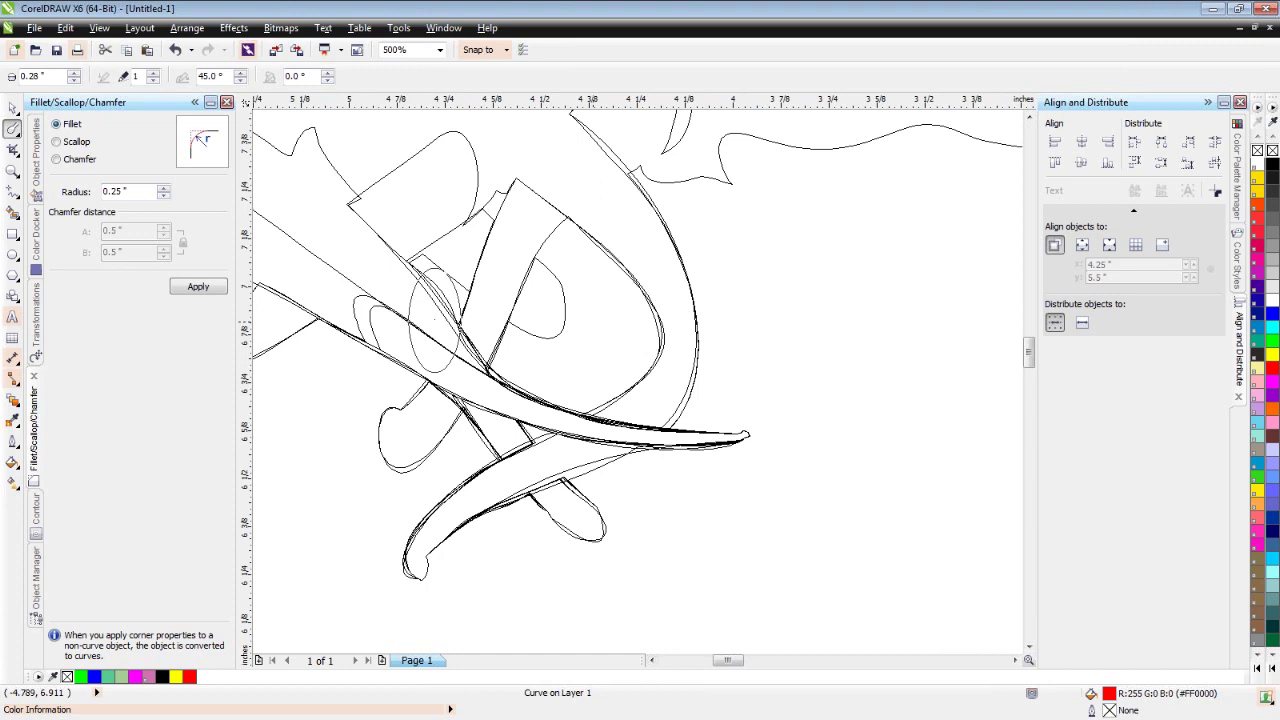
{"action": "scroll", "coordinate": [426, 315], "scroll_direction": "down", "scroll_amount": 2}
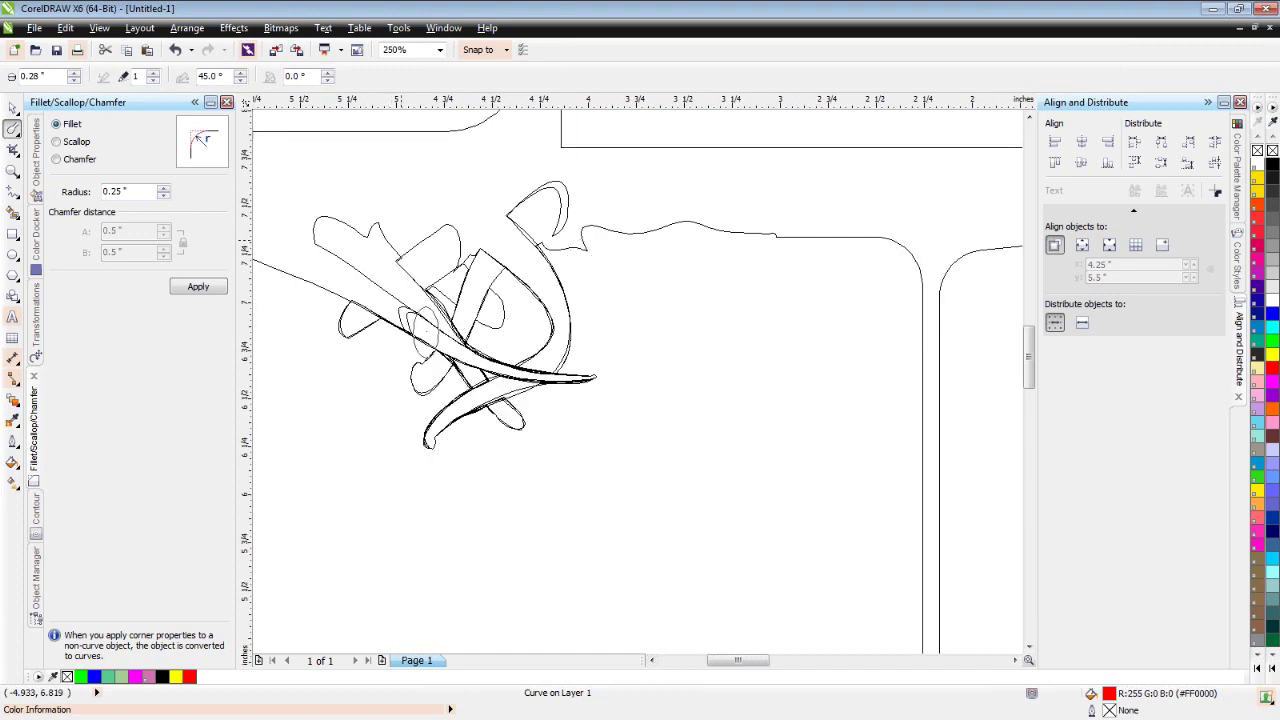
{"action": "left_click_drag", "start_coordinate": [384, 200], "coordinate": [262, 178]}
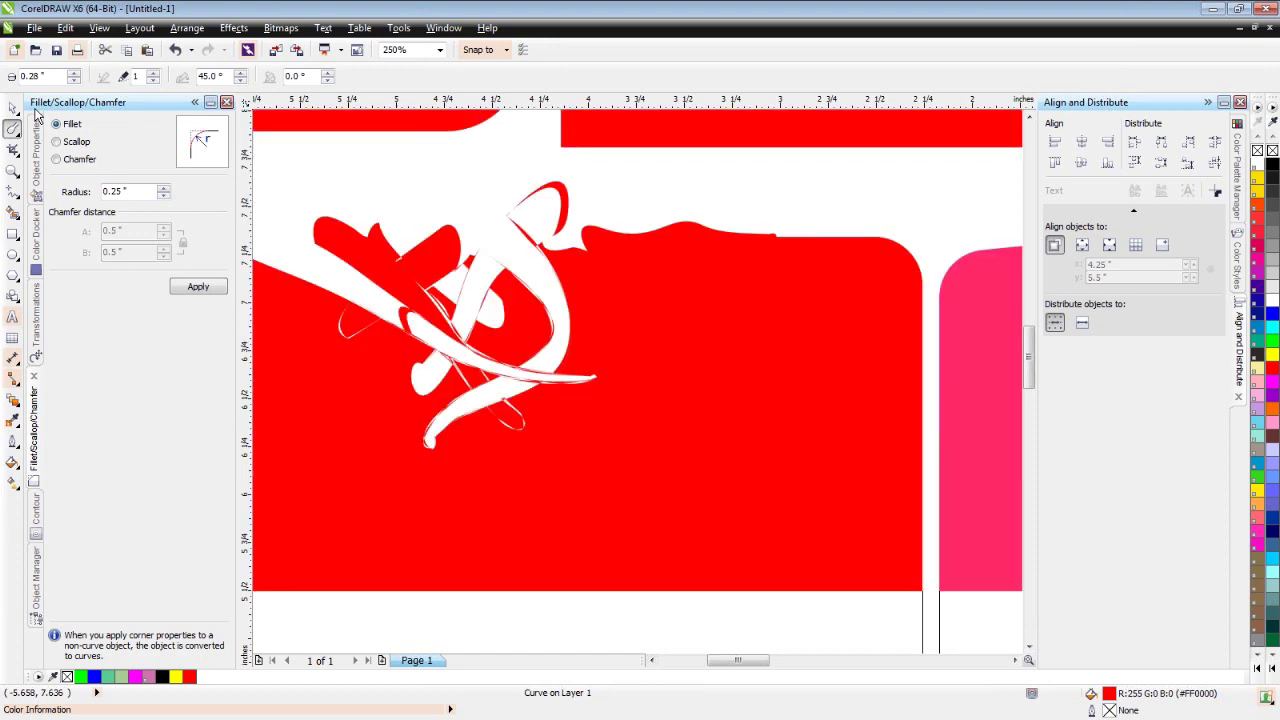
Roughen the large red shape's upper edge, upper-right corner and right side using the Roughen Brush with a 0.25" nib
{"action": "left_click", "coordinate": [16, 132]}
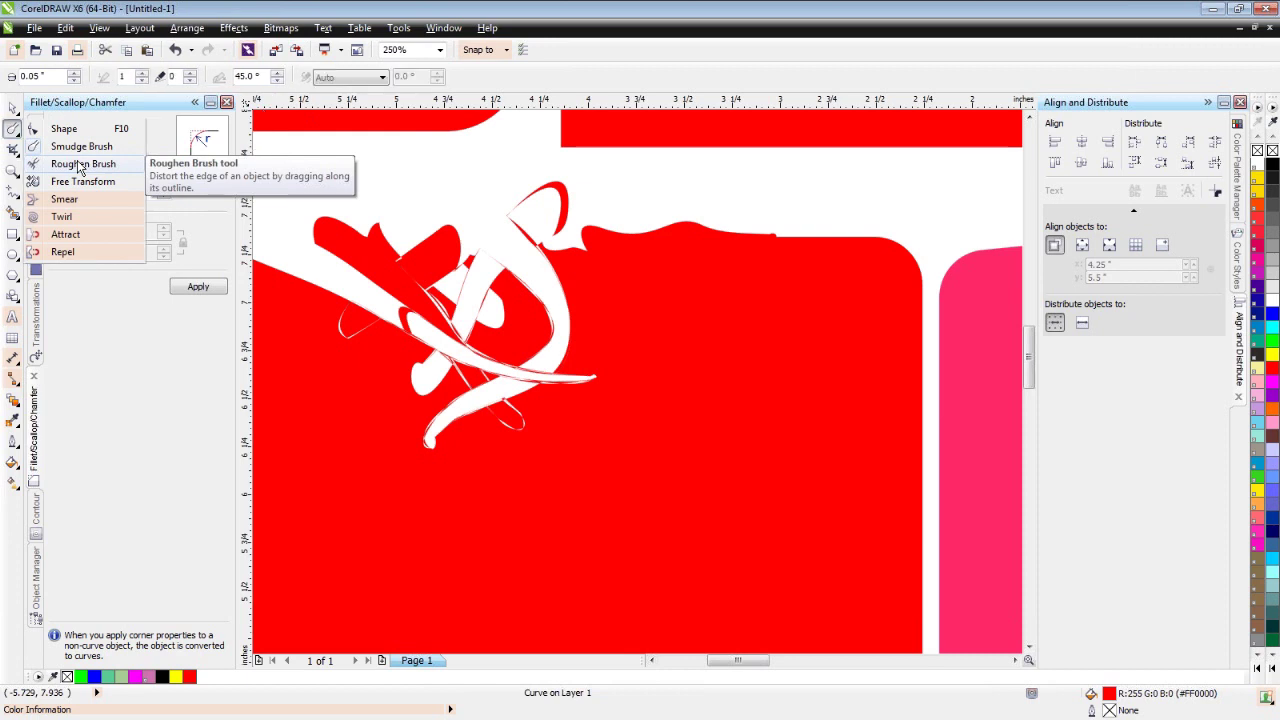
{"action": "left_click", "coordinate": [80, 166]}
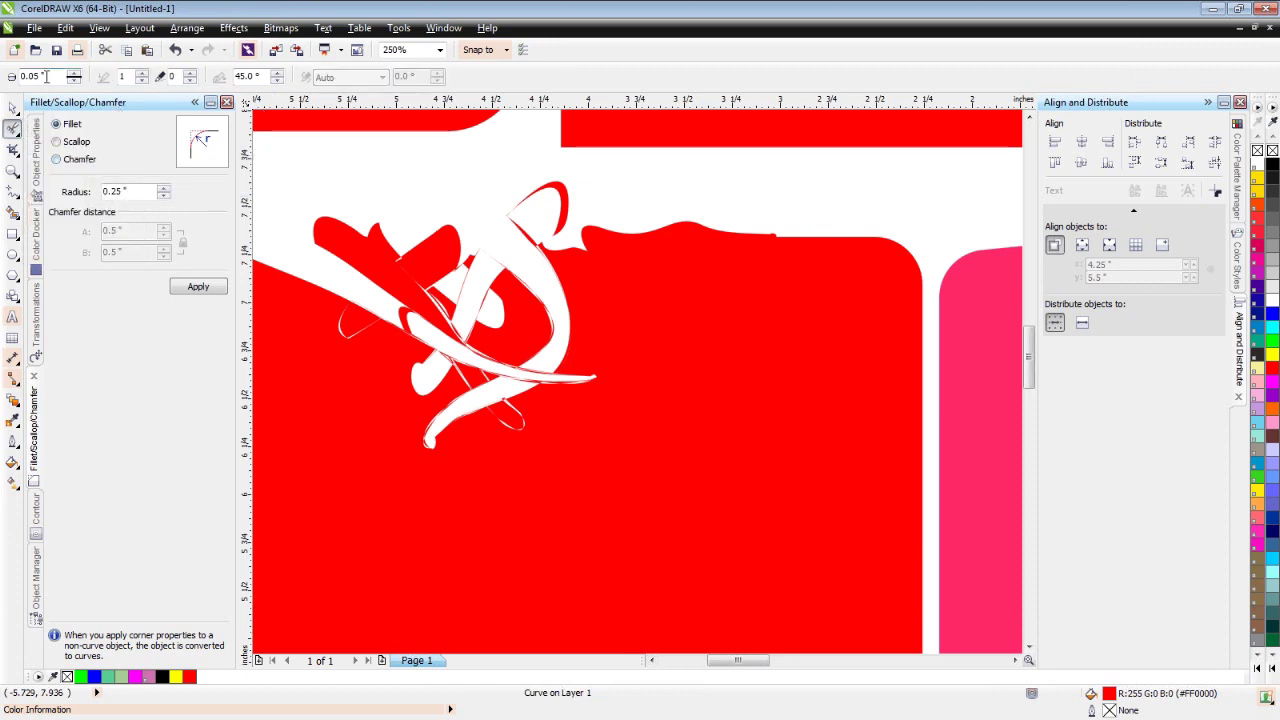
{"action": "double_click", "coordinate": [46, 76]}
{"action": "type", "text": ".25"}
{"action": "key", "text": "Return"}
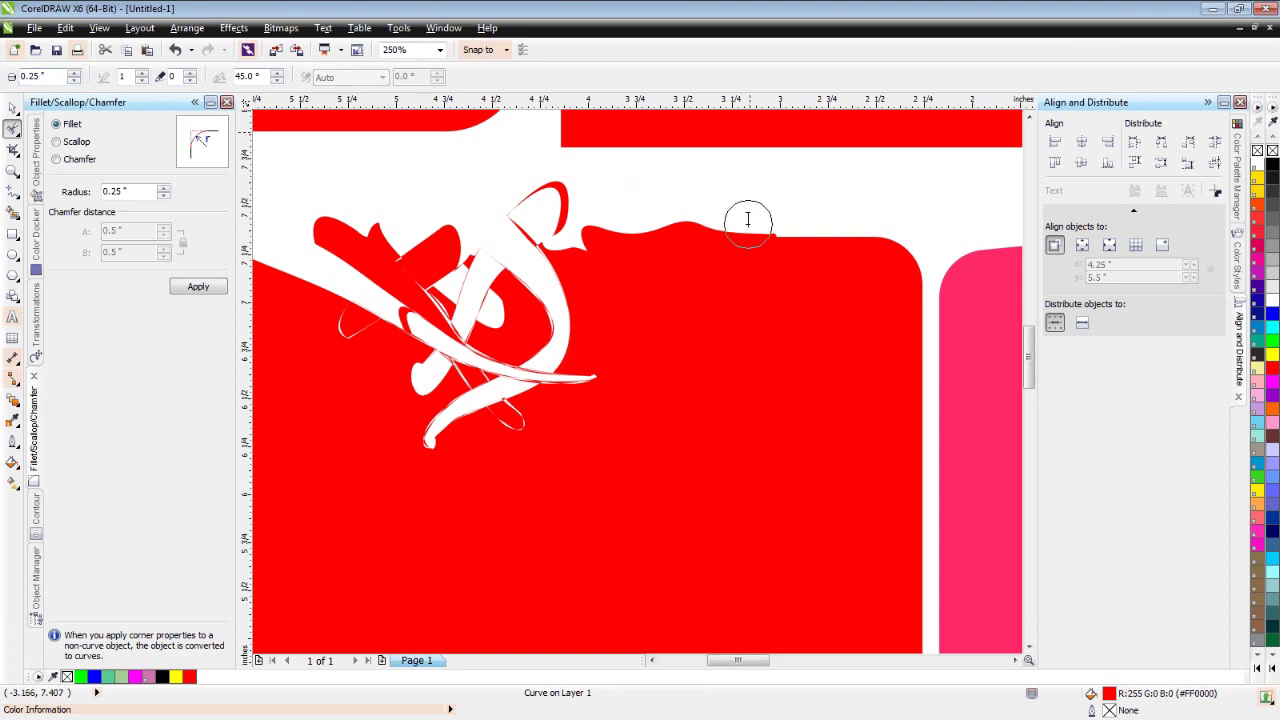
{"action": "mouse_move", "coordinate": [748, 219]}
{"action": "left_mouse_down"}
{"action": "mouse_move", "coordinate": [851, 230]}
{"action": "mouse_move", "coordinate": [906, 262]}
{"action": "mouse_move", "coordinate": [914, 497]}
{"action": "left_mouse_up"}
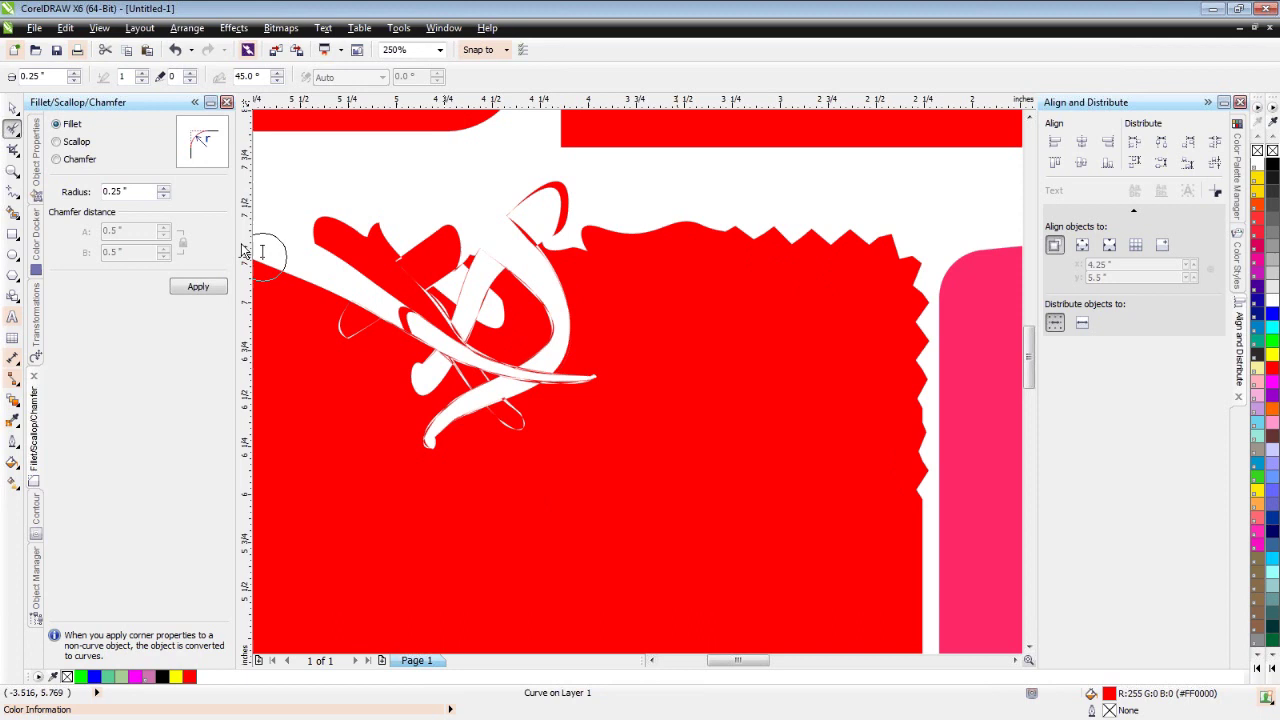
Rotate the large red shape freely by about 4.1 degrees with the Free Transform tool
{"action": "left_click", "coordinate": [13, 129]}
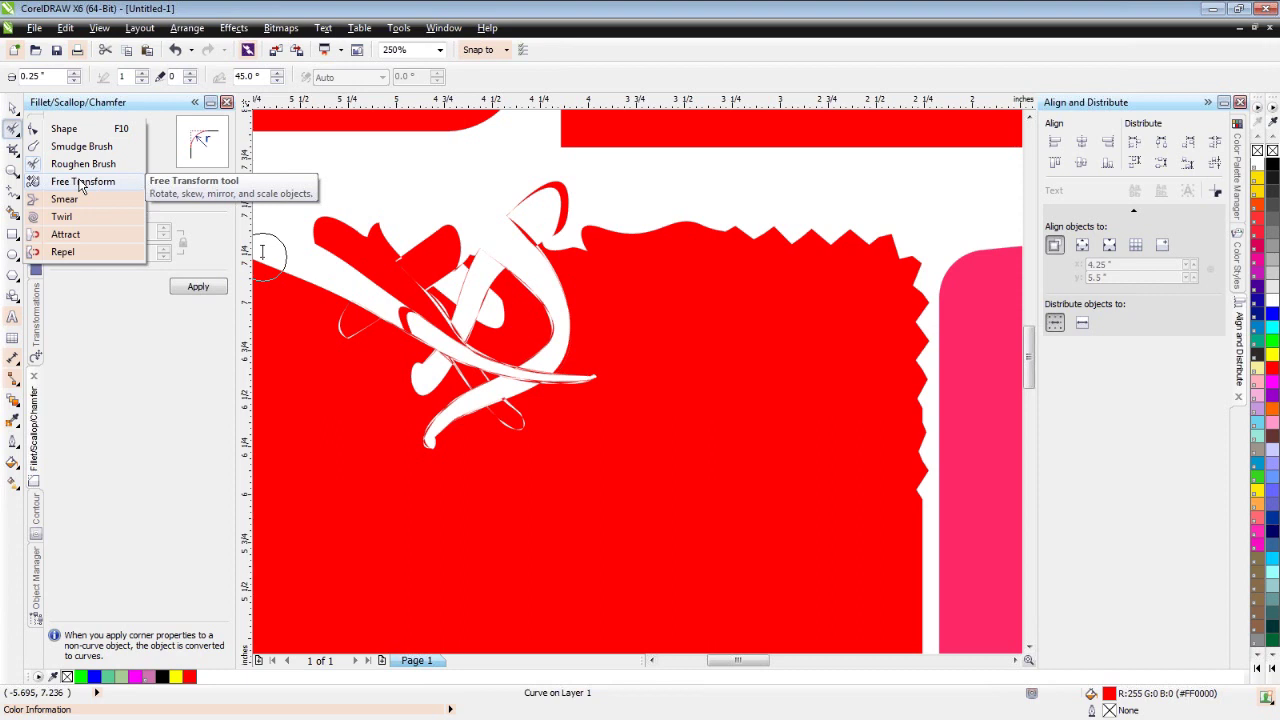
{"action": "left_click", "coordinate": [82, 183]}
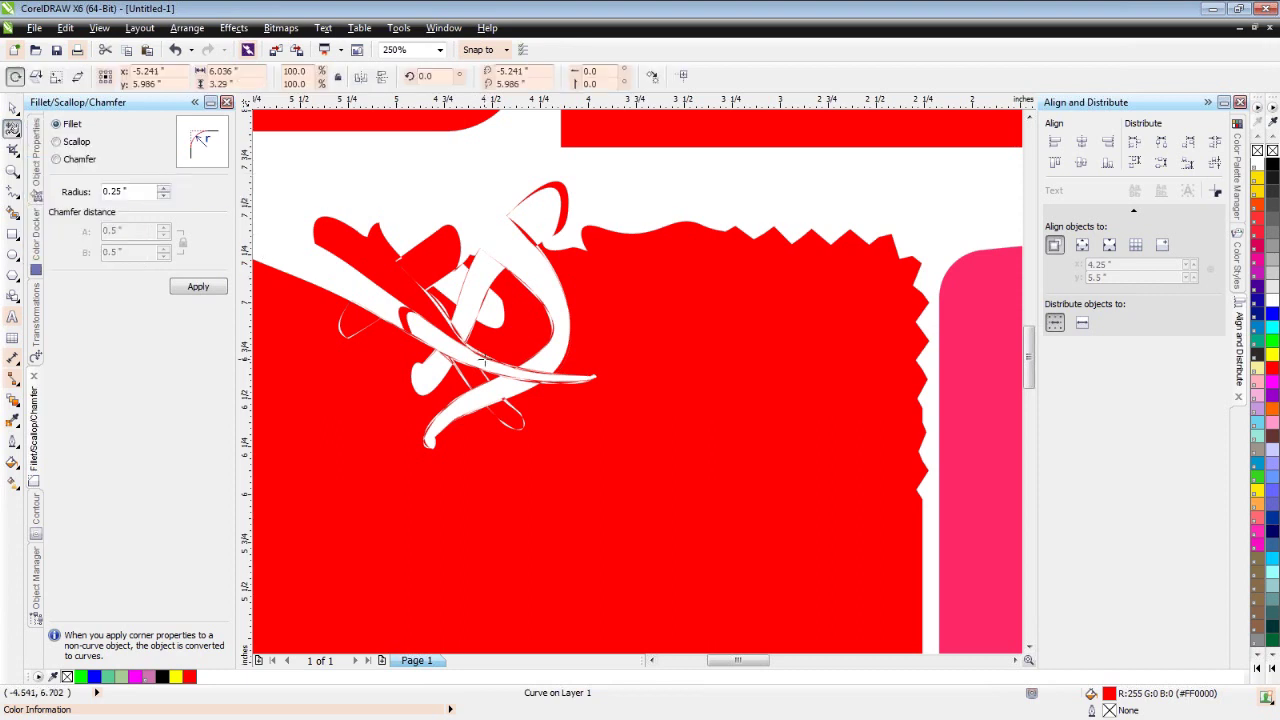
{"action": "scroll", "coordinate": [483, 360], "scroll_direction": "down", "scroll_amount": 2}
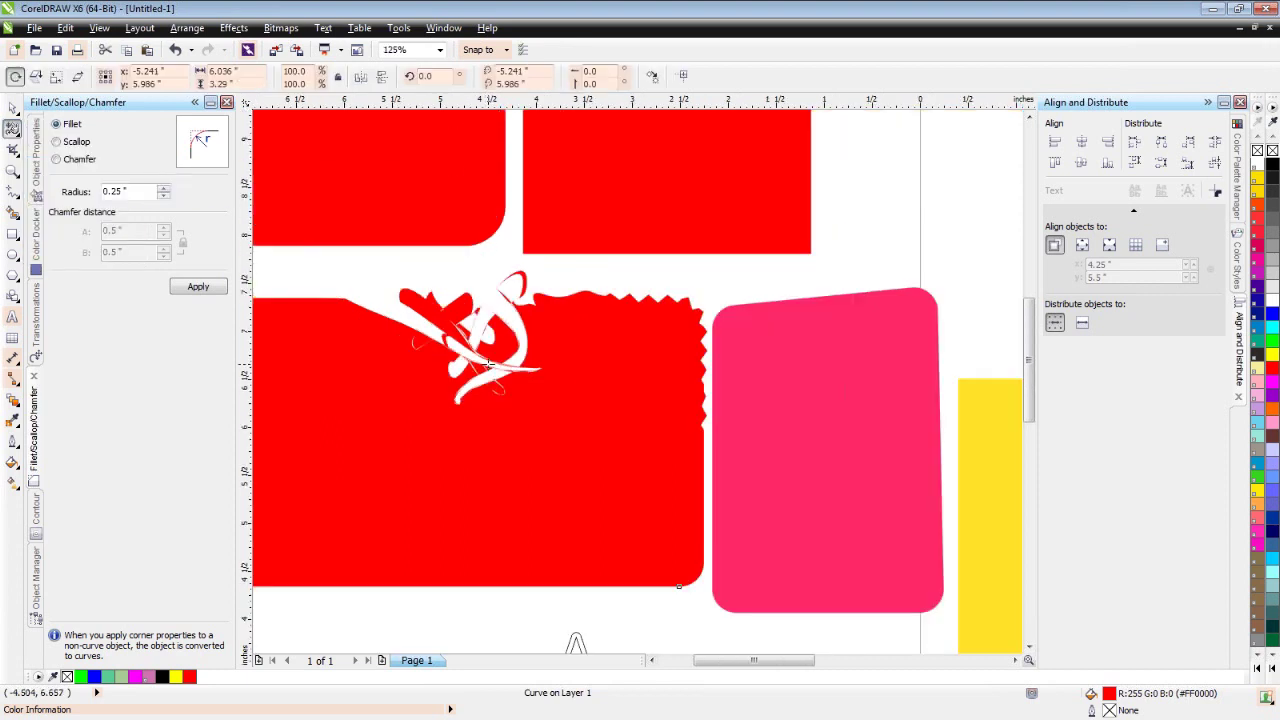
{"action": "scroll", "coordinate": [489, 363], "scroll_direction": "down", "scroll_amount": 2}
{"action": "left_click_drag", "start_coordinate": [470, 345], "coordinate": [370, 349]}
Smear three curved notches diagonally inward from the large red shape's right edge, using the Smear tool with a 0.264" nib radius
{"action": "left_click", "coordinate": [12, 128]}
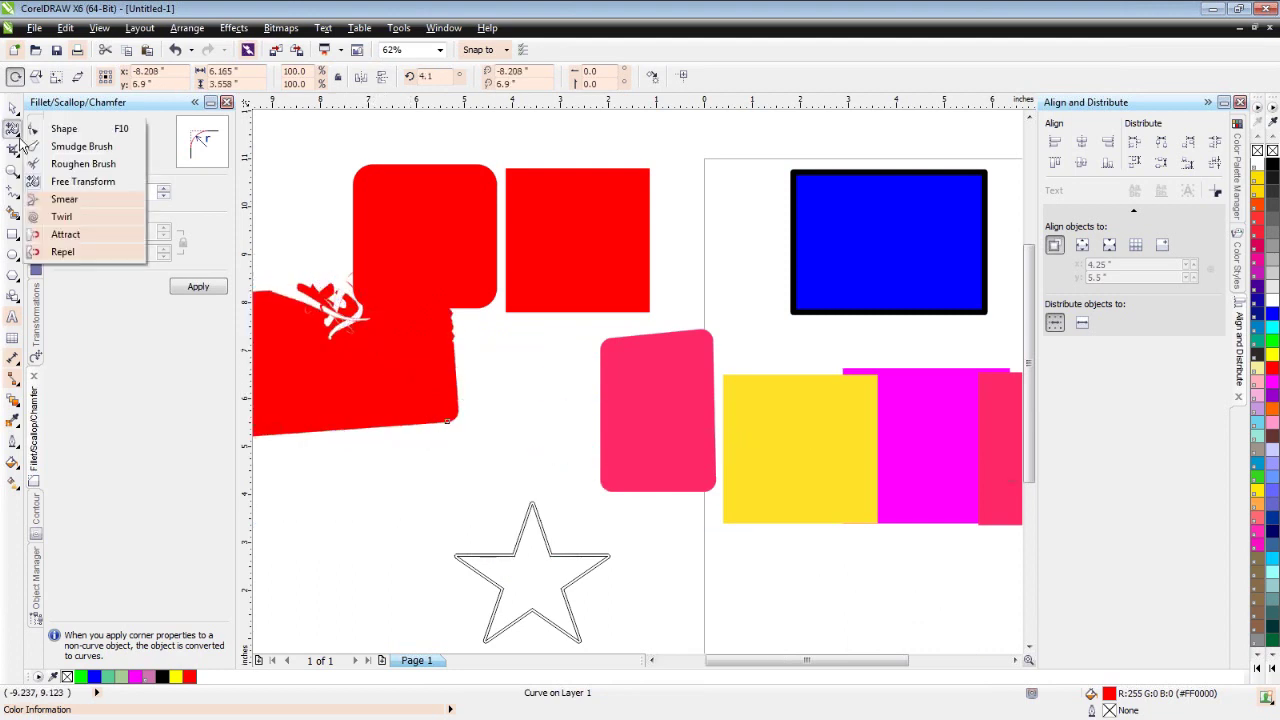
{"action": "left_click", "coordinate": [85, 200]}
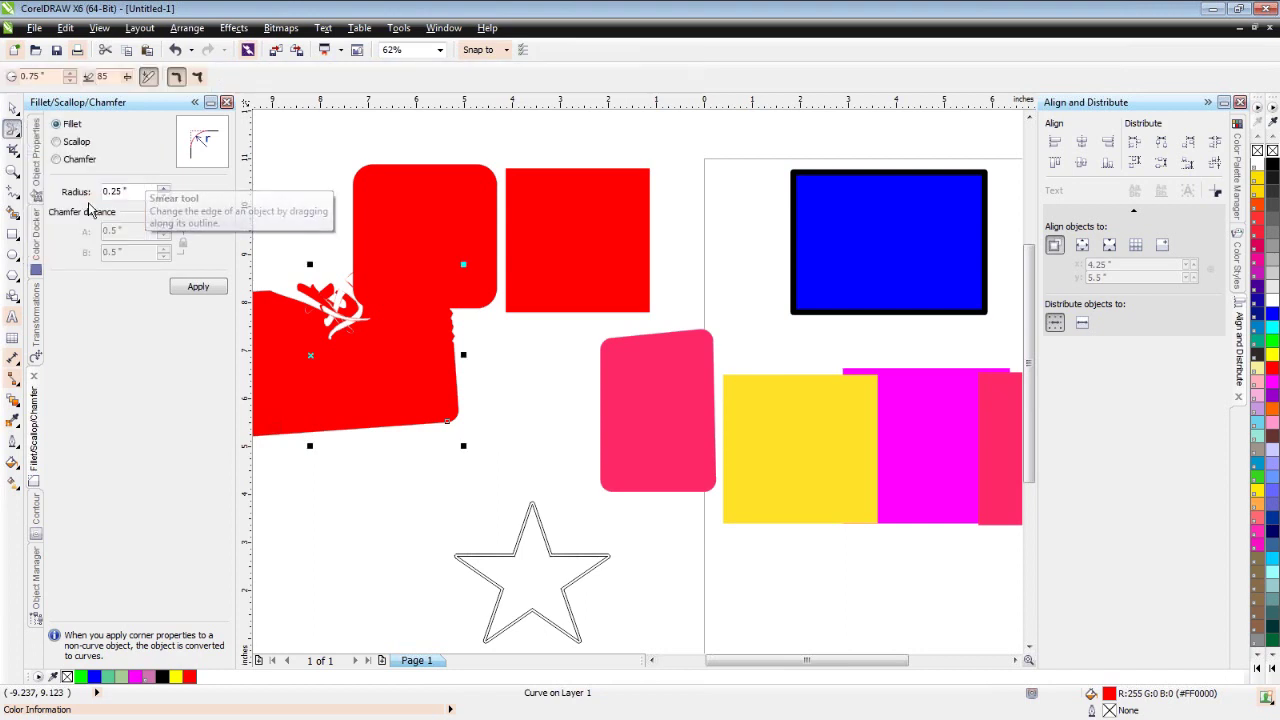
{"action": "mouse_move", "coordinate": [530, 376]}
{"action": "left_mouse_down"}
{"action": "mouse_move", "coordinate": [541, 362]}
{"action": "mouse_move", "coordinate": [529, 376]}
{"action": "left_mouse_up"}
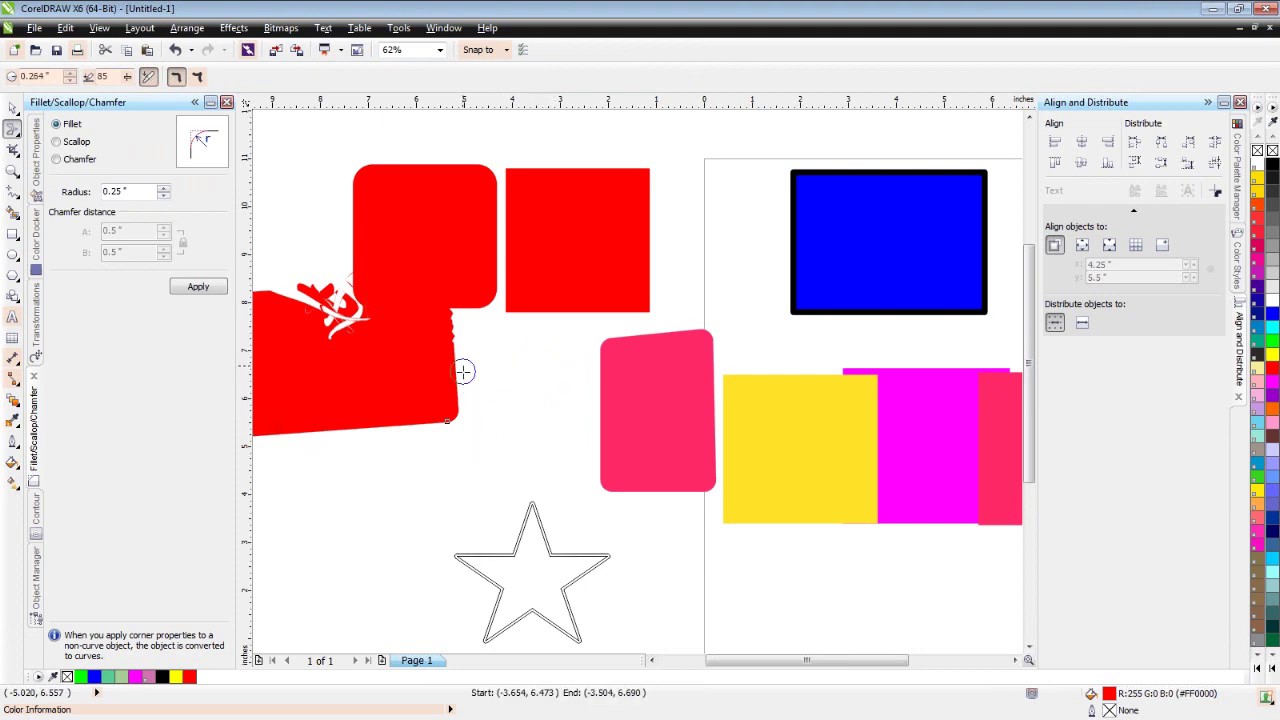
{"action": "scroll", "coordinate": [463, 372], "scroll_direction": "up", "scroll_amount": 2}
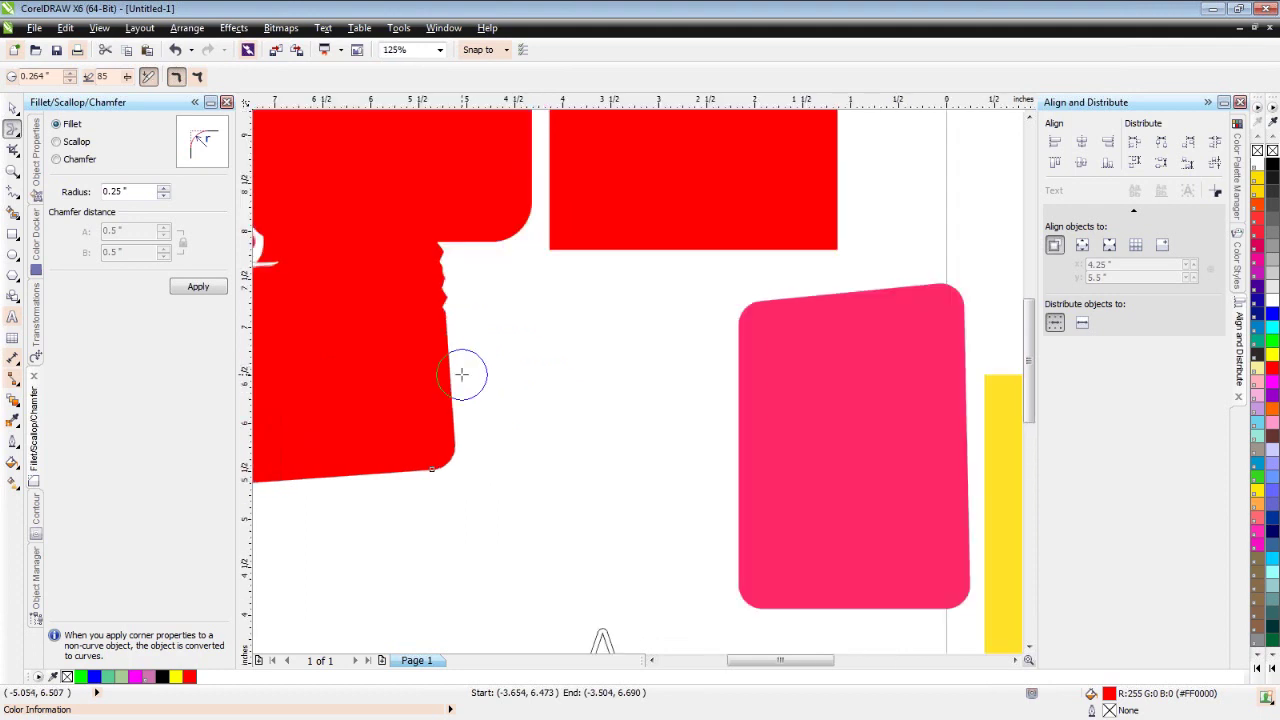
{"action": "scroll", "coordinate": [462, 374], "scroll_direction": "up", "scroll_amount": 2}
{"action": "mouse_move", "coordinate": [483, 391]}
{"action": "left_mouse_down"}
{"action": "mouse_move", "coordinate": [410, 386]}
{"action": "mouse_move", "coordinate": [334, 252]}
{"action": "mouse_move", "coordinate": [340, 216]}
{"action": "left_mouse_up"}
{"action": "mouse_move", "coordinate": [460, 296]}
{"action": "left_mouse_down"}
{"action": "mouse_move", "coordinate": [351, 210]}
{"action": "mouse_move", "coordinate": [347, 148]}
{"action": "mouse_move", "coordinate": [357, 178]}
{"action": "left_mouse_up"}
{"action": "mouse_move", "coordinate": [457, 491]}
{"action": "left_mouse_down"}
{"action": "mouse_move", "coordinate": [366, 461]}
{"action": "mouse_move", "coordinate": [326, 420]}
{"action": "left_mouse_up"}
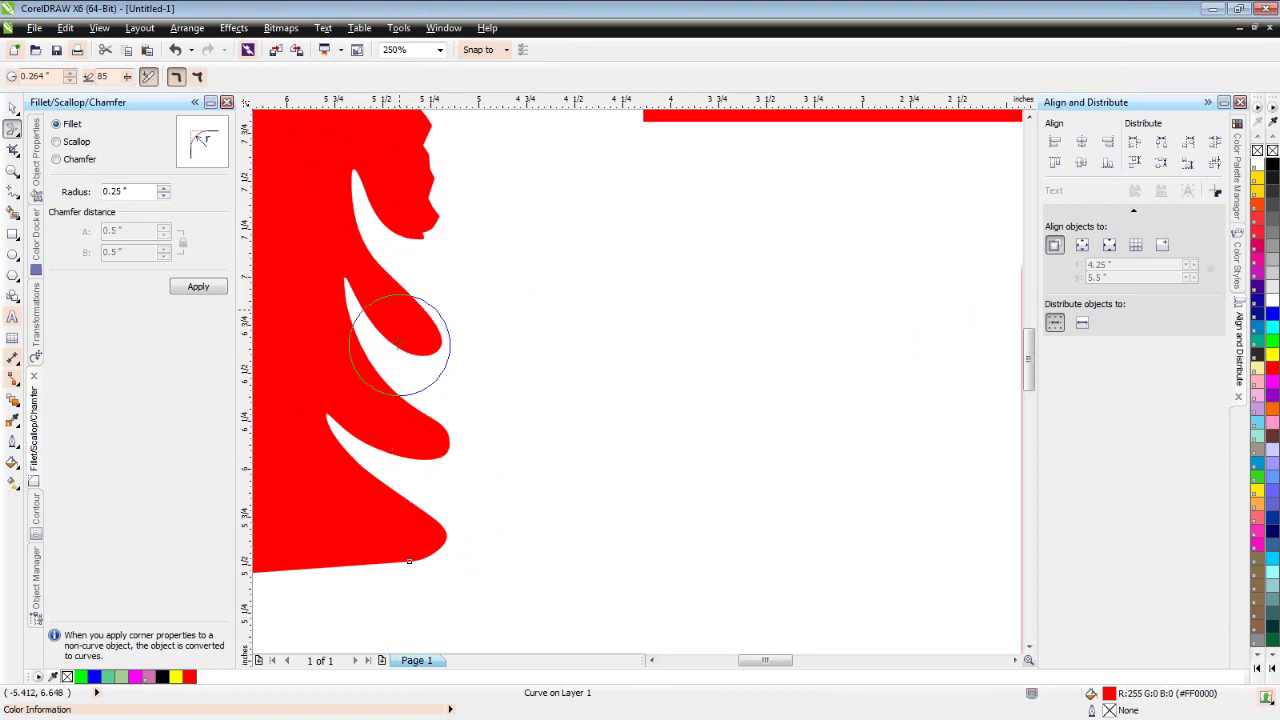
Examine the smeared outline and its nodes in Wireframe view with the Shape tool
{"action": "key", "text": "shift+F9"}
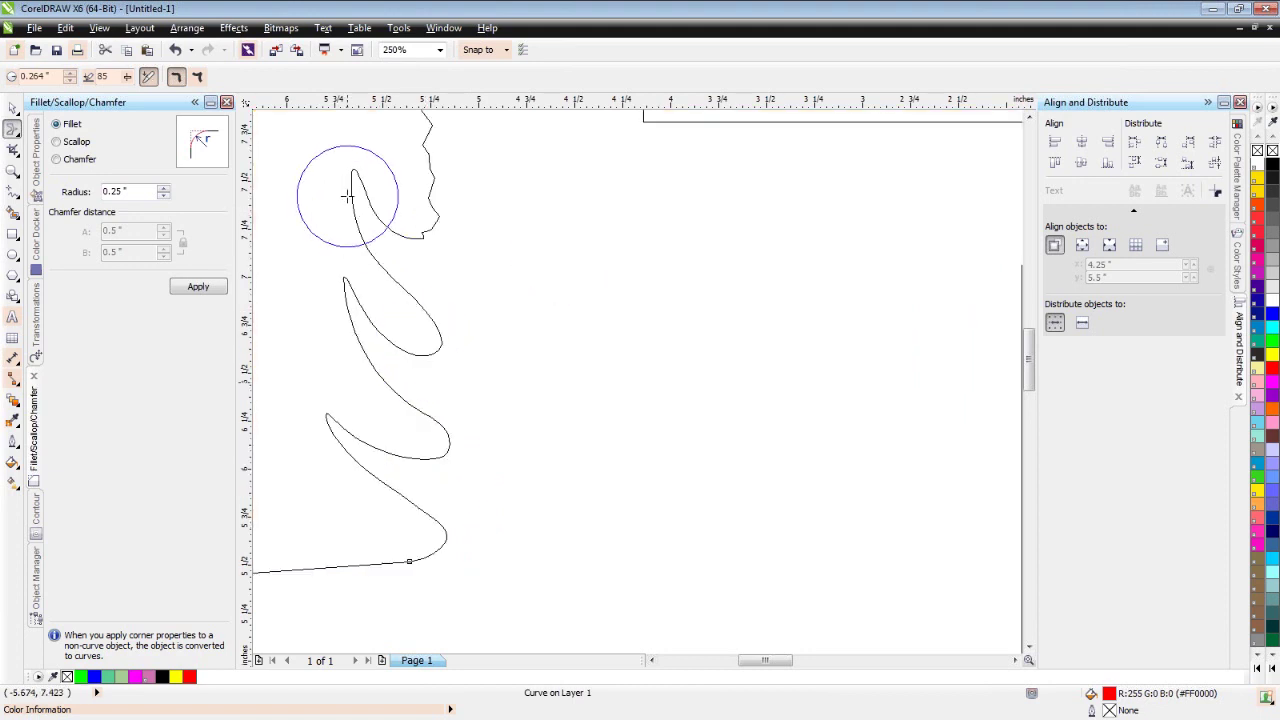
{"action": "left_click", "coordinate": [15, 130]}
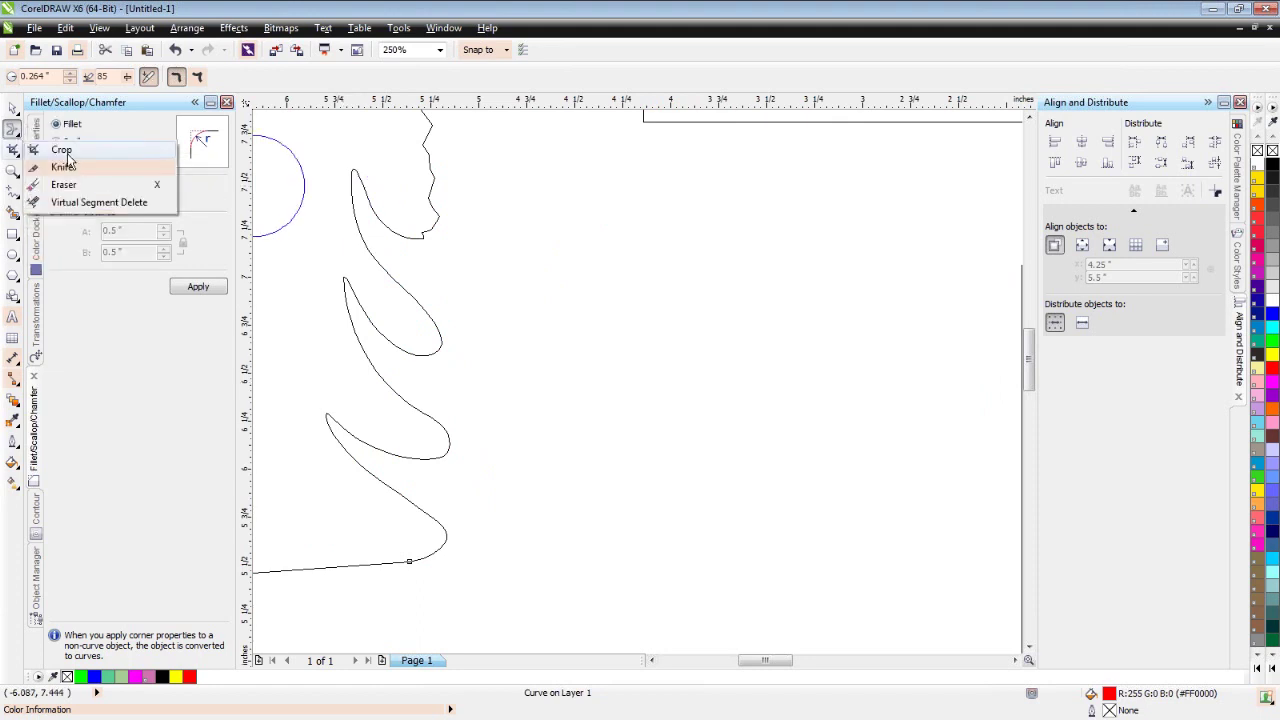
{"action": "left_click", "coordinate": [52, 131]}
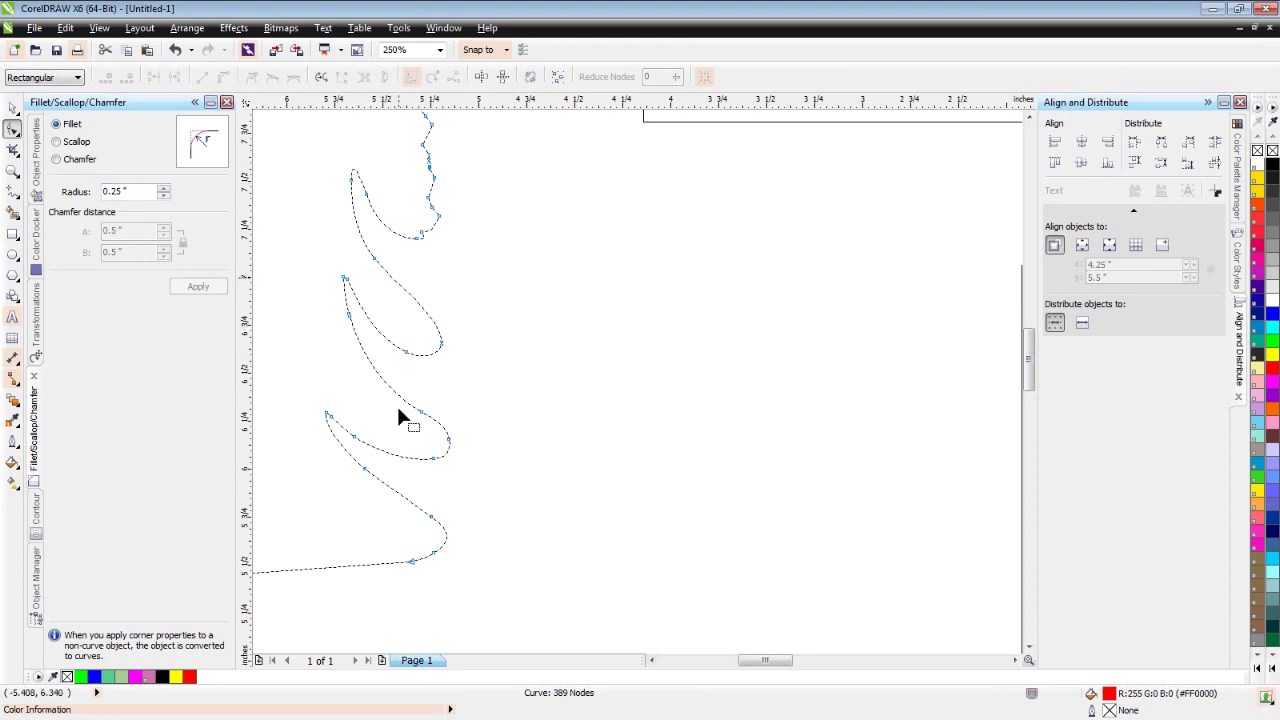
Twirl the inner ends of the three smeared notches into spirals with the Twirl tool, back in full-color view
{"action": "left_click", "coordinate": [15, 133]}
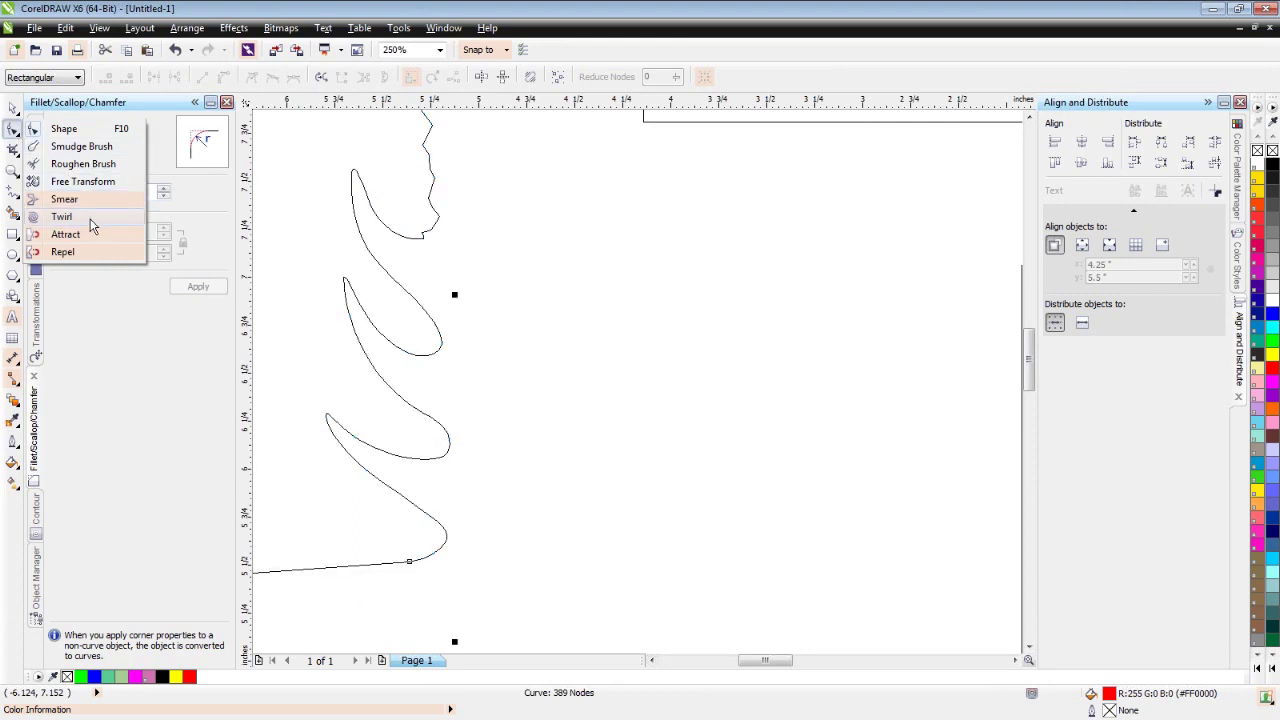
{"action": "left_click", "coordinate": [88, 218]}
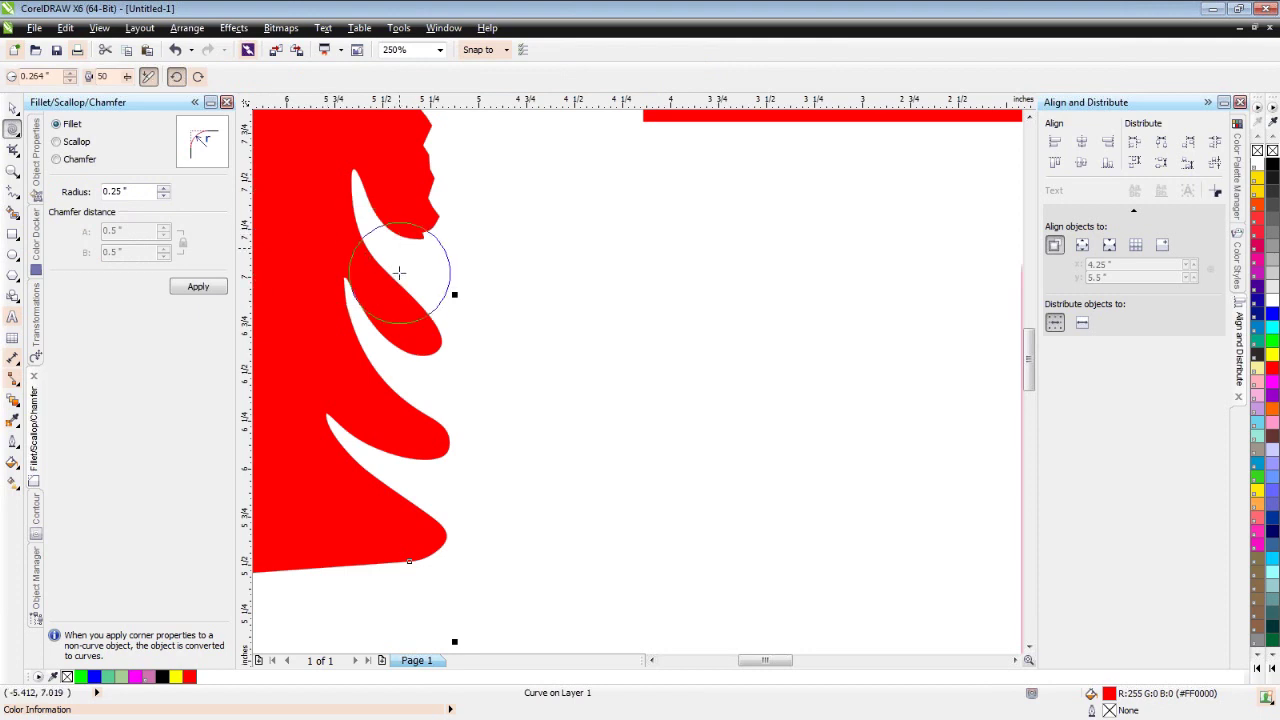
{"action": "scroll", "coordinate": [398, 272], "scroll_direction": "down", "scroll_amount": 2}
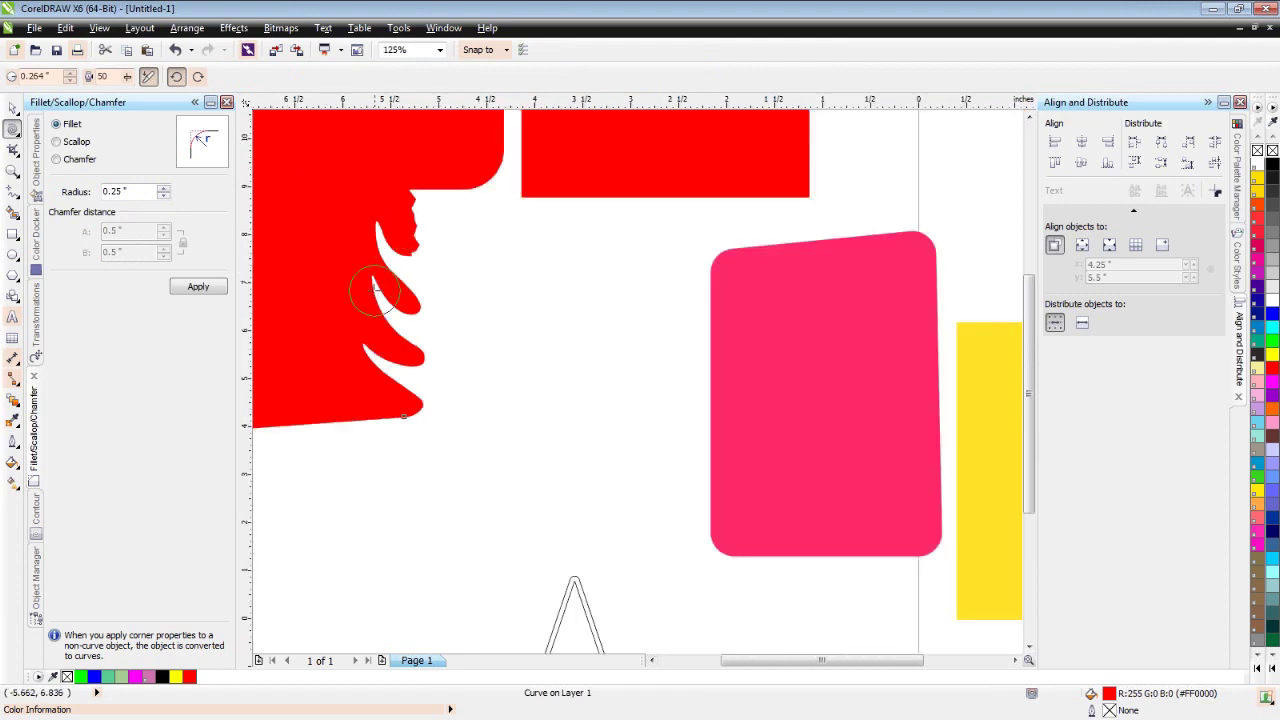
{"action": "scroll", "coordinate": [372, 288], "scroll_direction": "up", "scroll_amount": 2}
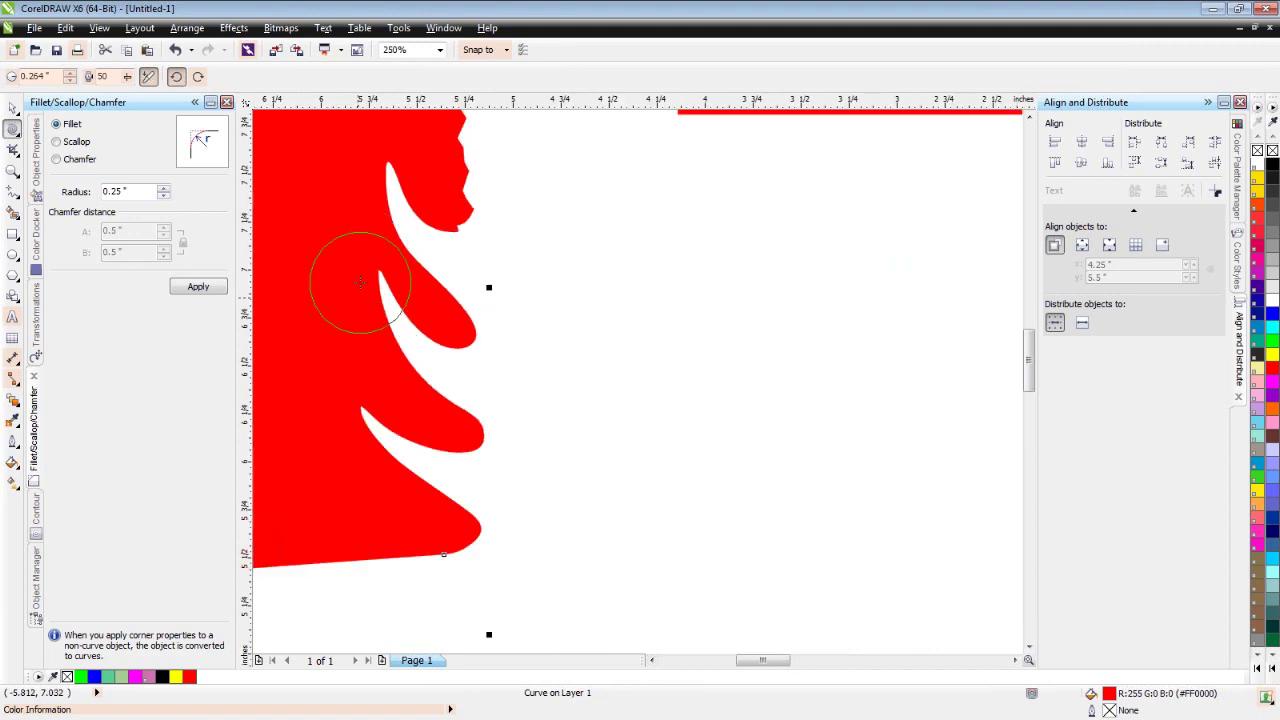
{"action": "left_click", "coordinate": [388, 296]}
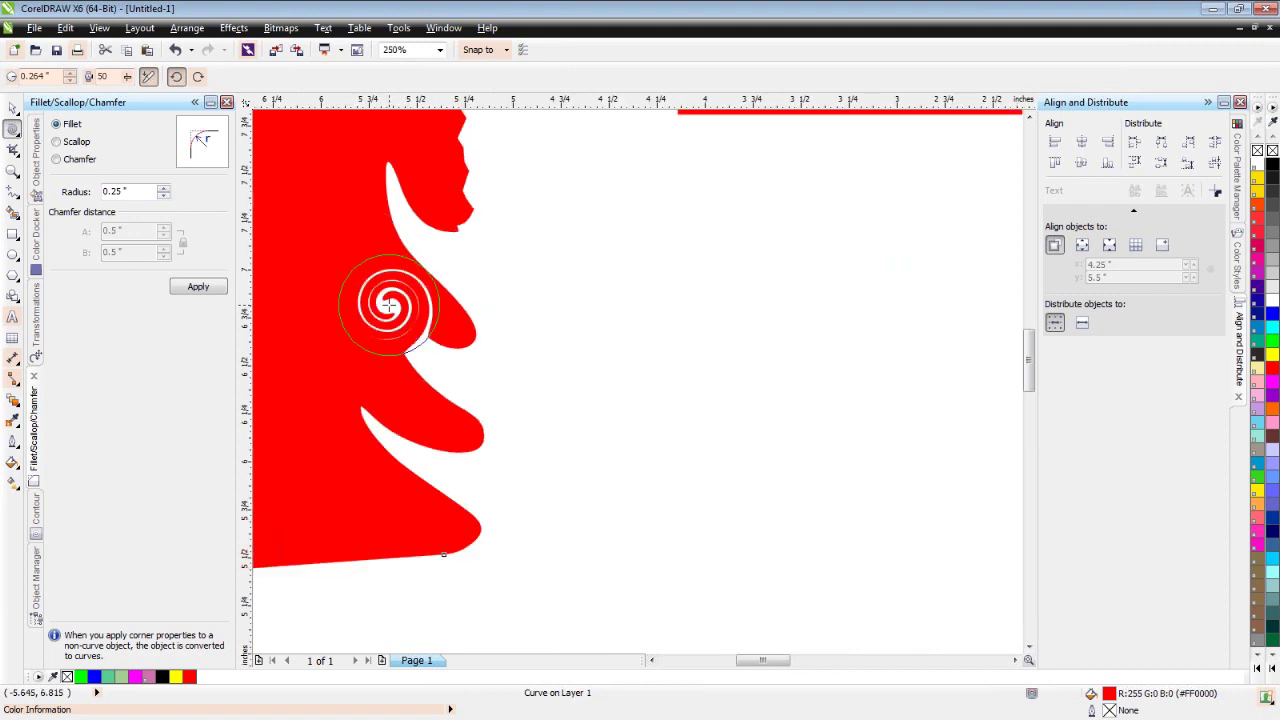
{"action": "left_click", "coordinate": [396, 190]}
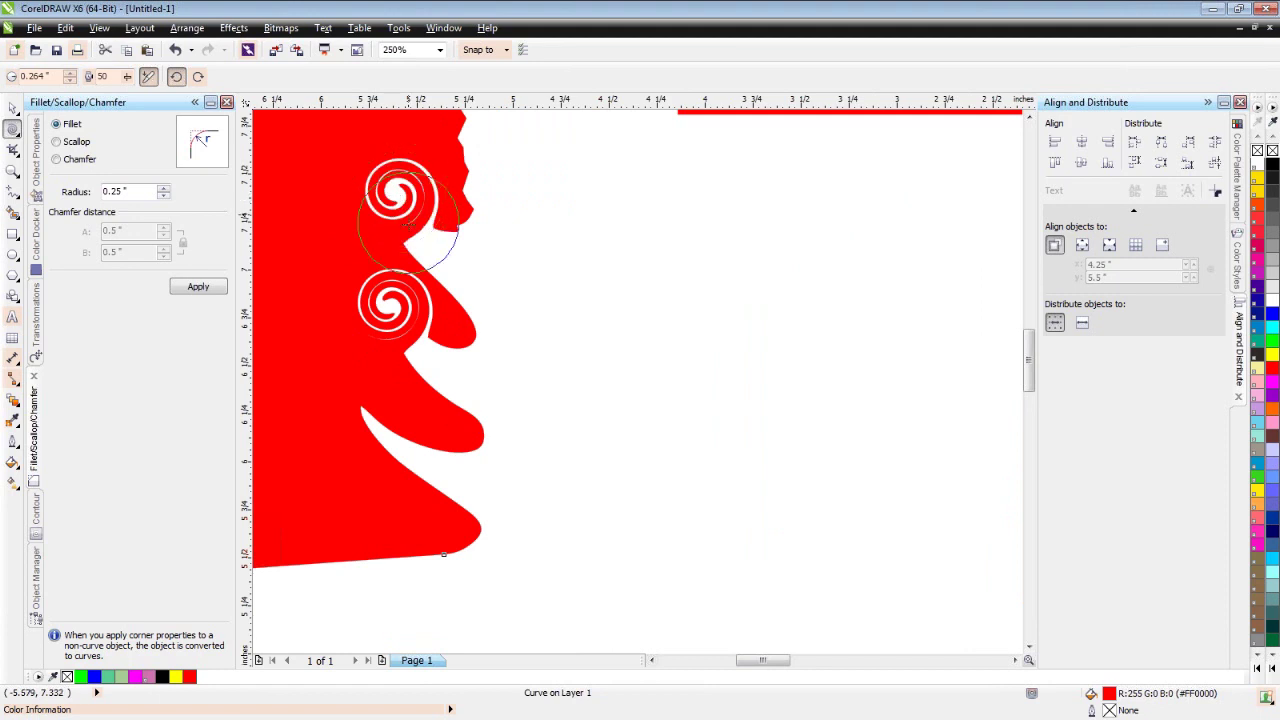
{"action": "left_click", "coordinate": [378, 430]}
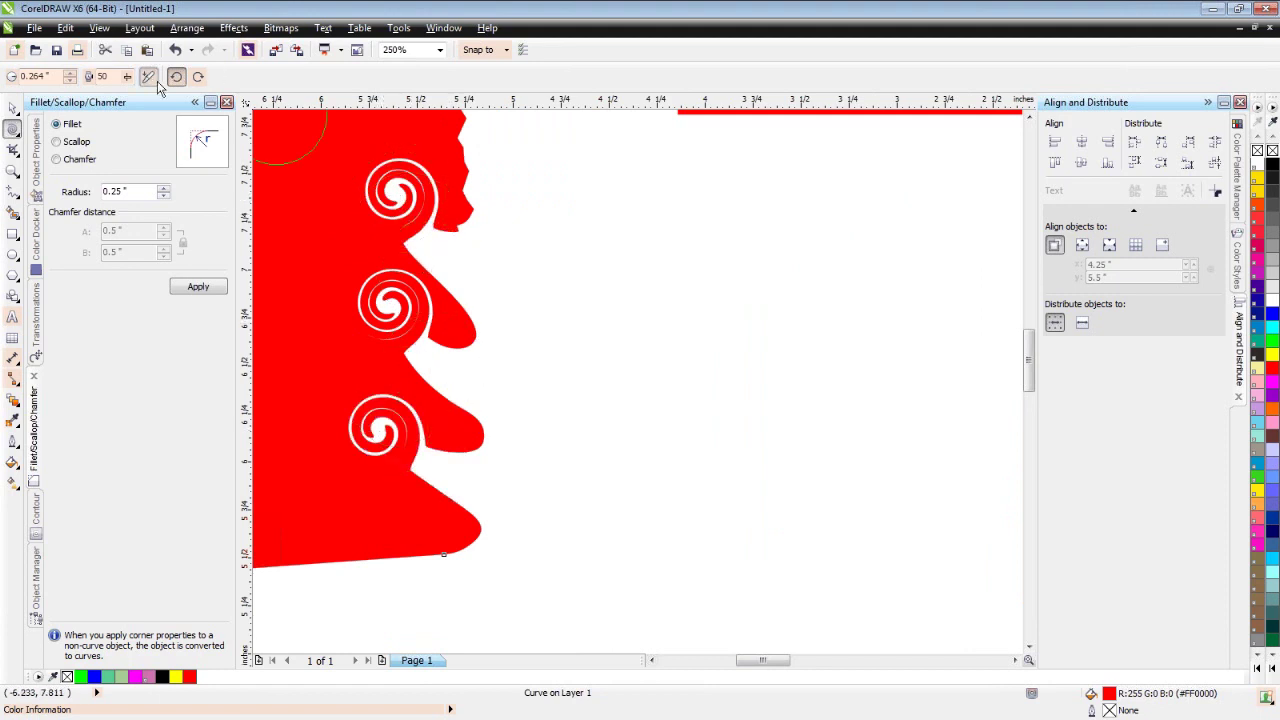
Pull the large red shape's lower edge outward into a point near its right corner with the Attract tool
{"action": "left_click", "coordinate": [13, 128]}
{"action": "left_click", "coordinate": [78, 238]}
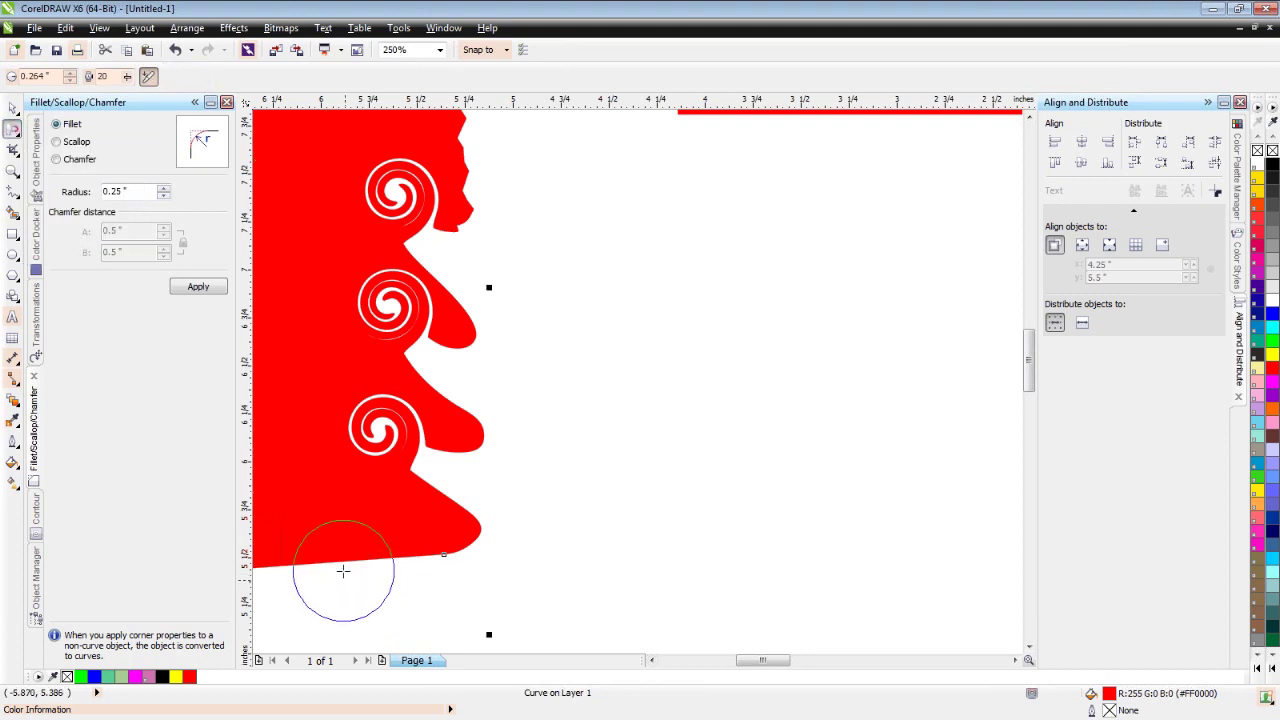
{"action": "mouse_move", "coordinate": [338, 563]}
{"action": "left_mouse_down"}
{"action": "mouse_move", "coordinate": [415, 610]}
{"action": "mouse_move", "coordinate": [443, 613]}
{"action": "mouse_move", "coordinate": [364, 576]}
{"action": "mouse_move", "coordinate": [447, 605]}
{"action": "mouse_move", "coordinate": [359, 577]}
{"action": "mouse_move", "coordinate": [453, 627]}
{"action": "left_mouse_up"}
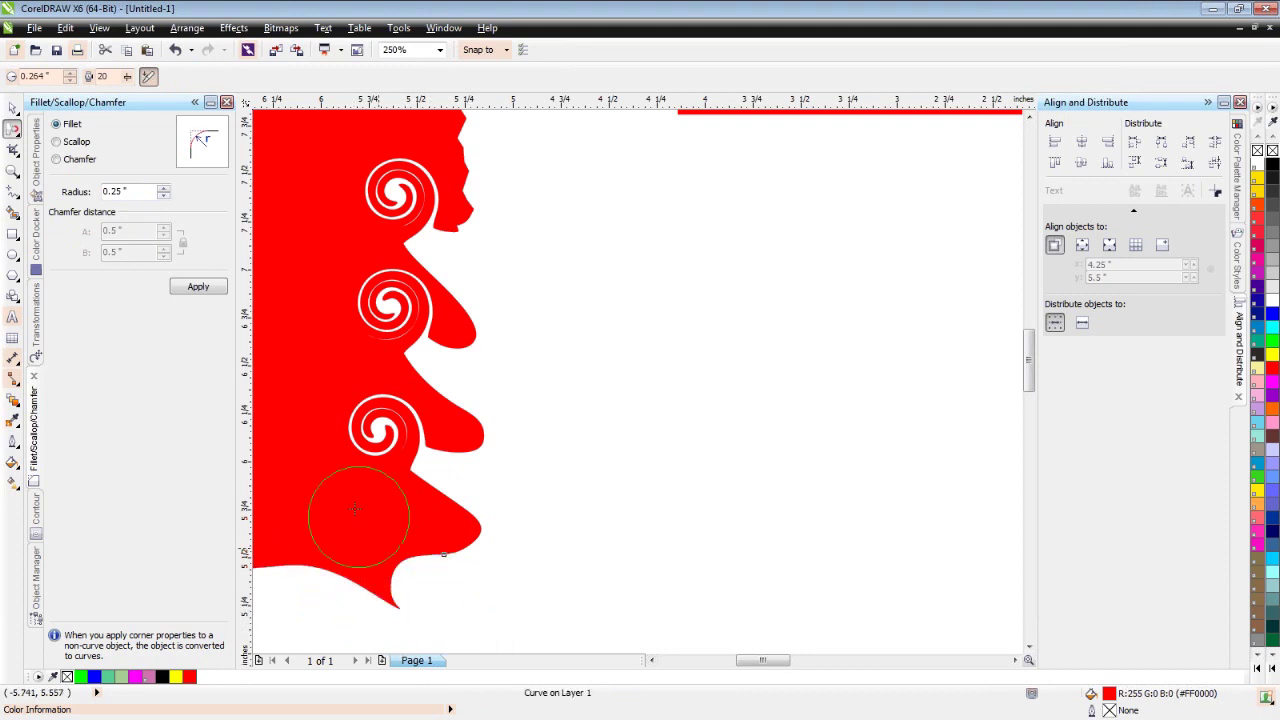
Push a rounded hollow into the large red shape from its lower-right corner up toward the lowest spiral with the Repel tool
{"action": "left_click", "coordinate": [14, 131]}
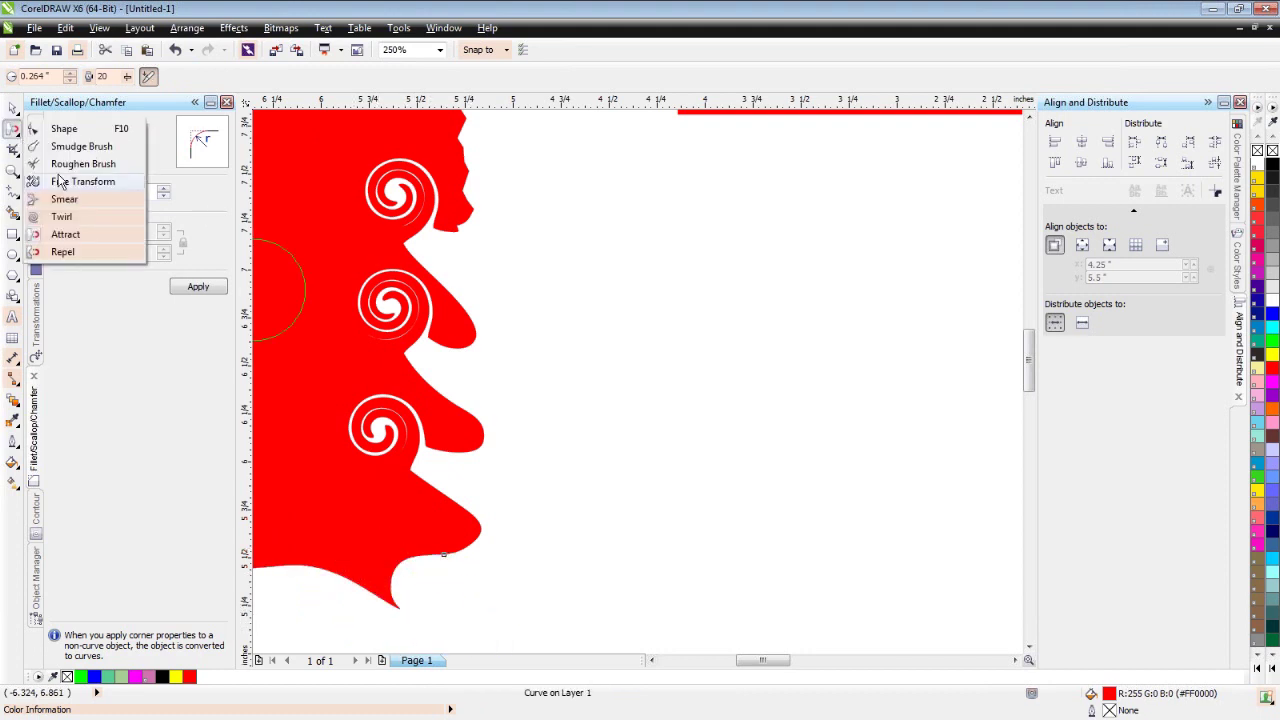
{"action": "left_click", "coordinate": [62, 251]}
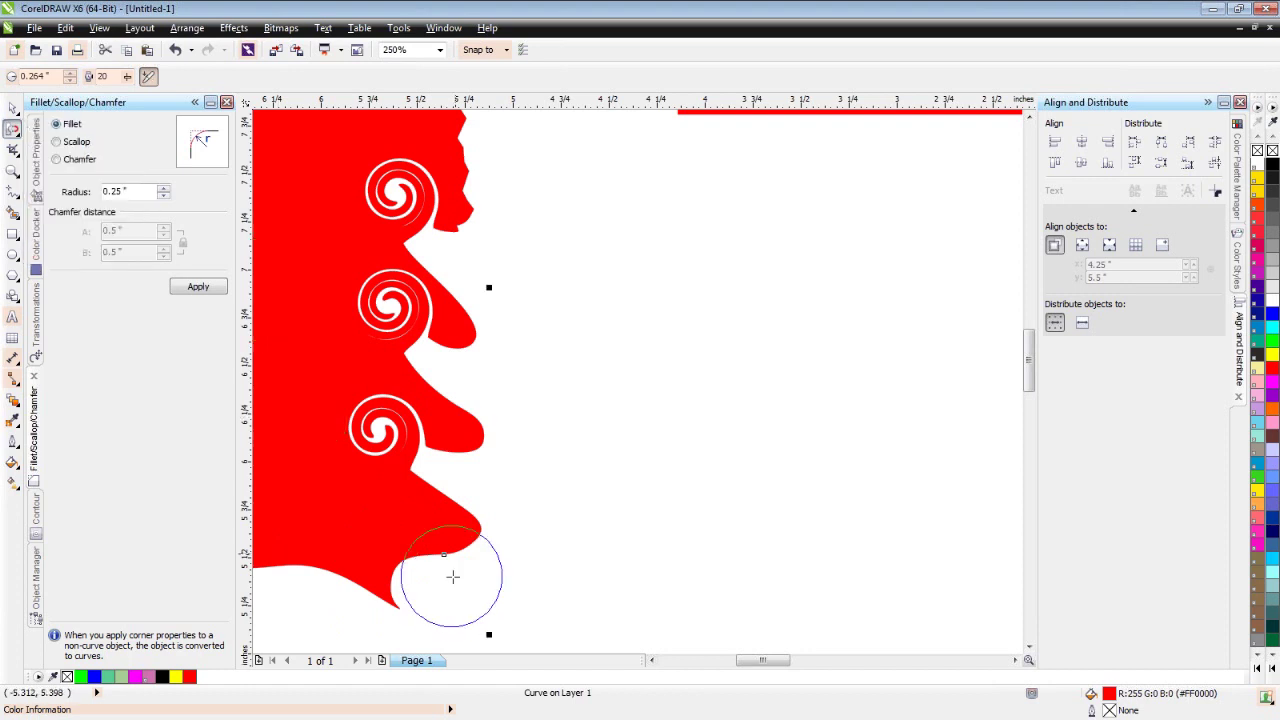
{"action": "mouse_move", "coordinate": [446, 574]}
{"action": "left_mouse_down"}
{"action": "mouse_move", "coordinate": [378, 542]}
{"action": "mouse_move", "coordinate": [427, 573]}
{"action": "left_mouse_up"}
{"action": "mouse_move", "coordinate": [439, 580]}
{"action": "left_mouse_down"}
{"action": "mouse_move", "coordinate": [331, 500]}
{"action": "mouse_move", "coordinate": [300, 429]}
{"action": "left_mouse_up"}
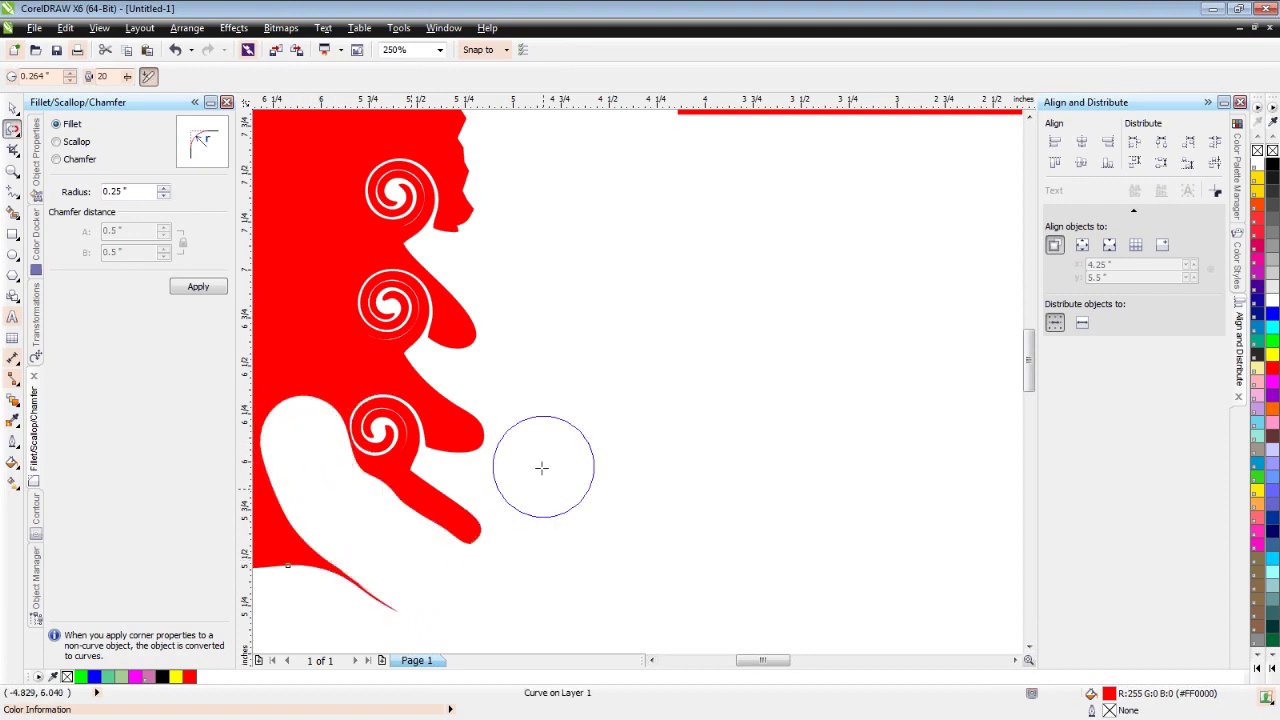
Display the distorted large red shape's nodes with the Shape tool, and delete the shape
{"action": "left_click", "coordinate": [13, 129]}
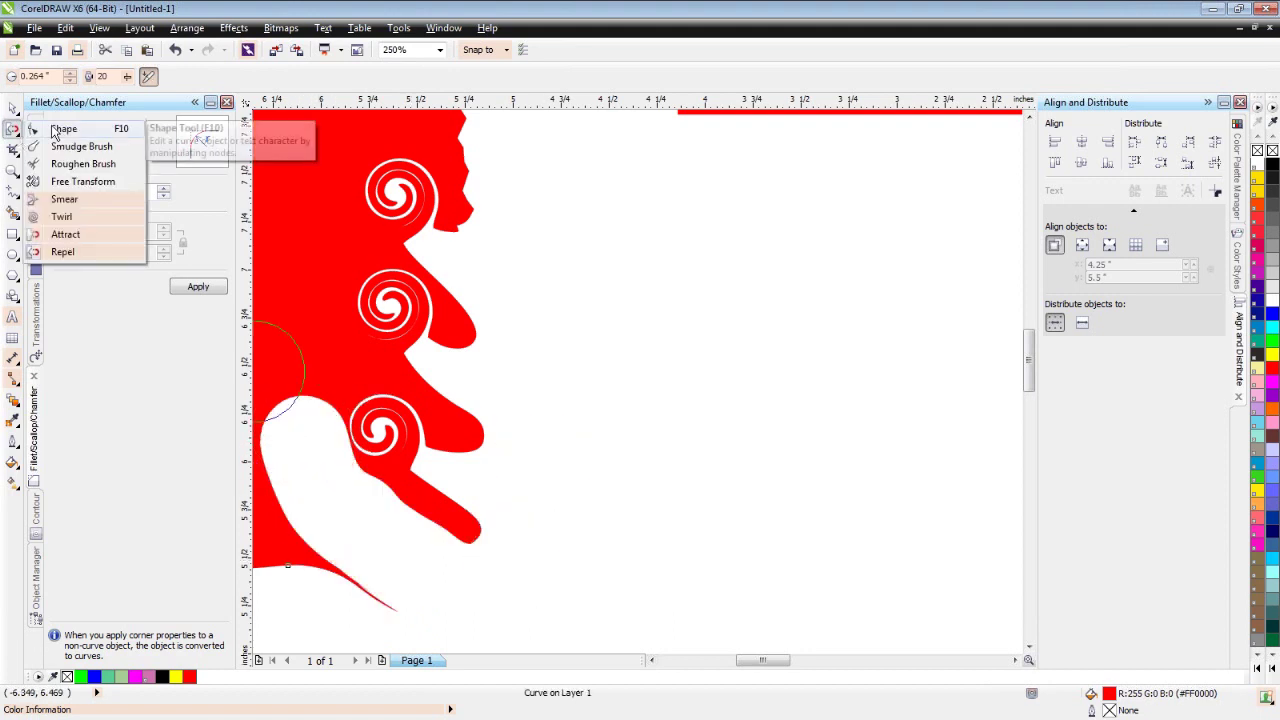
{"action": "left_click", "coordinate": [55, 130]}
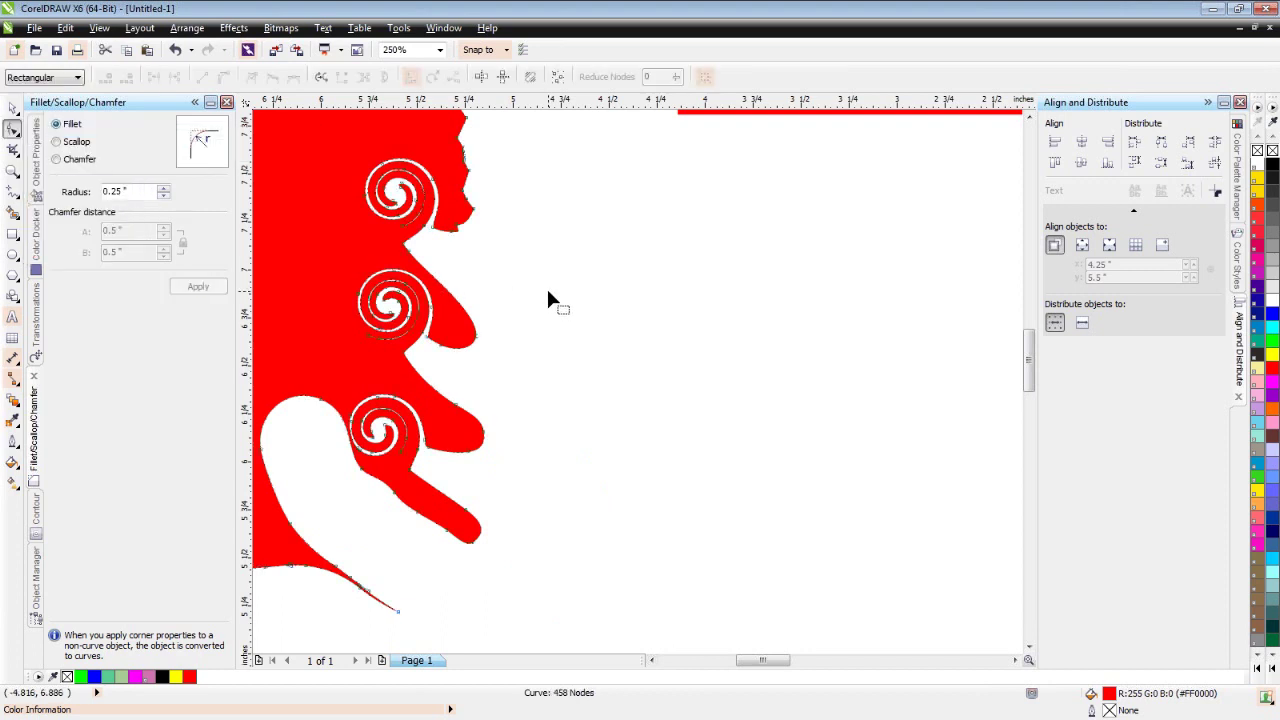
{"action": "key", "text": "F4"}
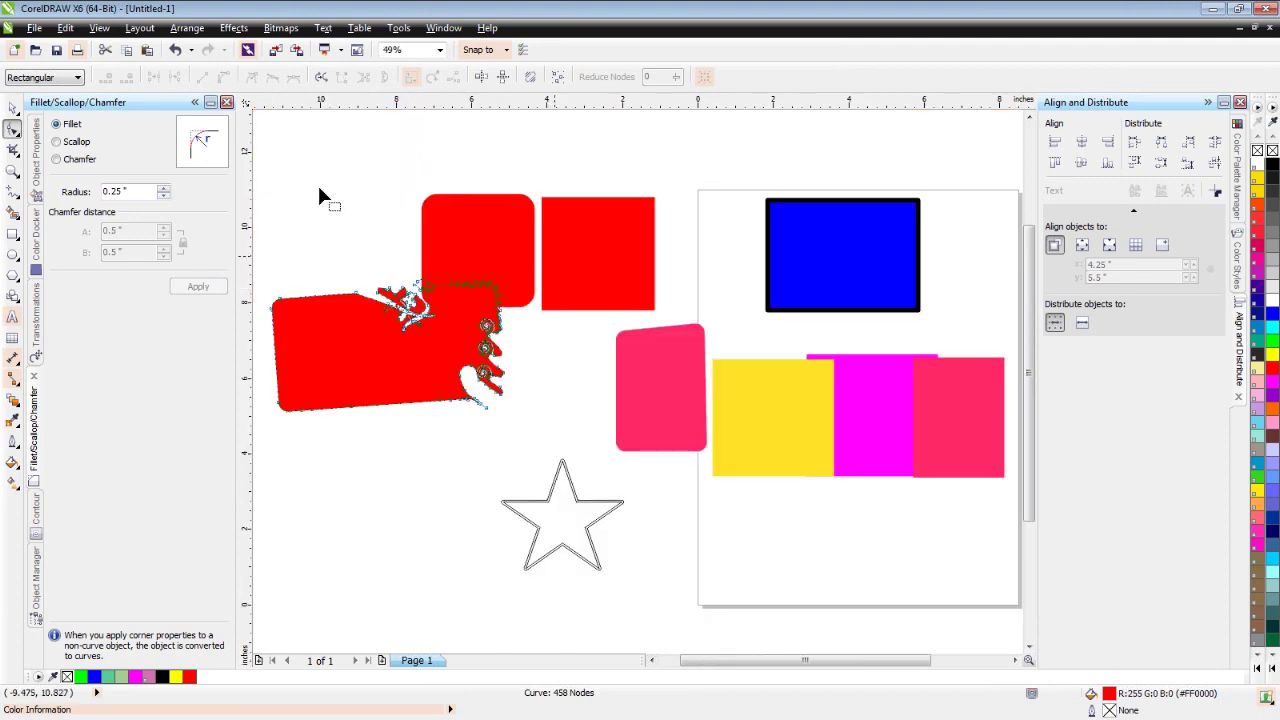
{"action": "left_click", "coordinate": [13, 108]}
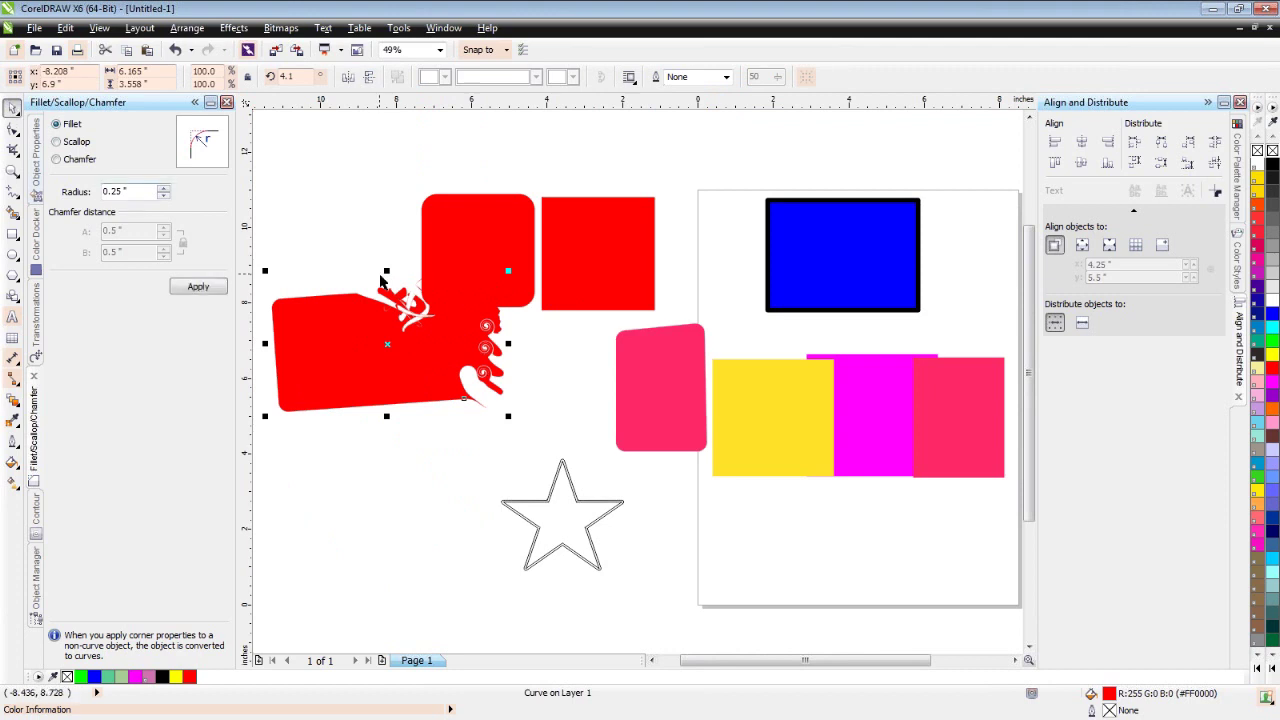
{"action": "key", "text": "Delete"}
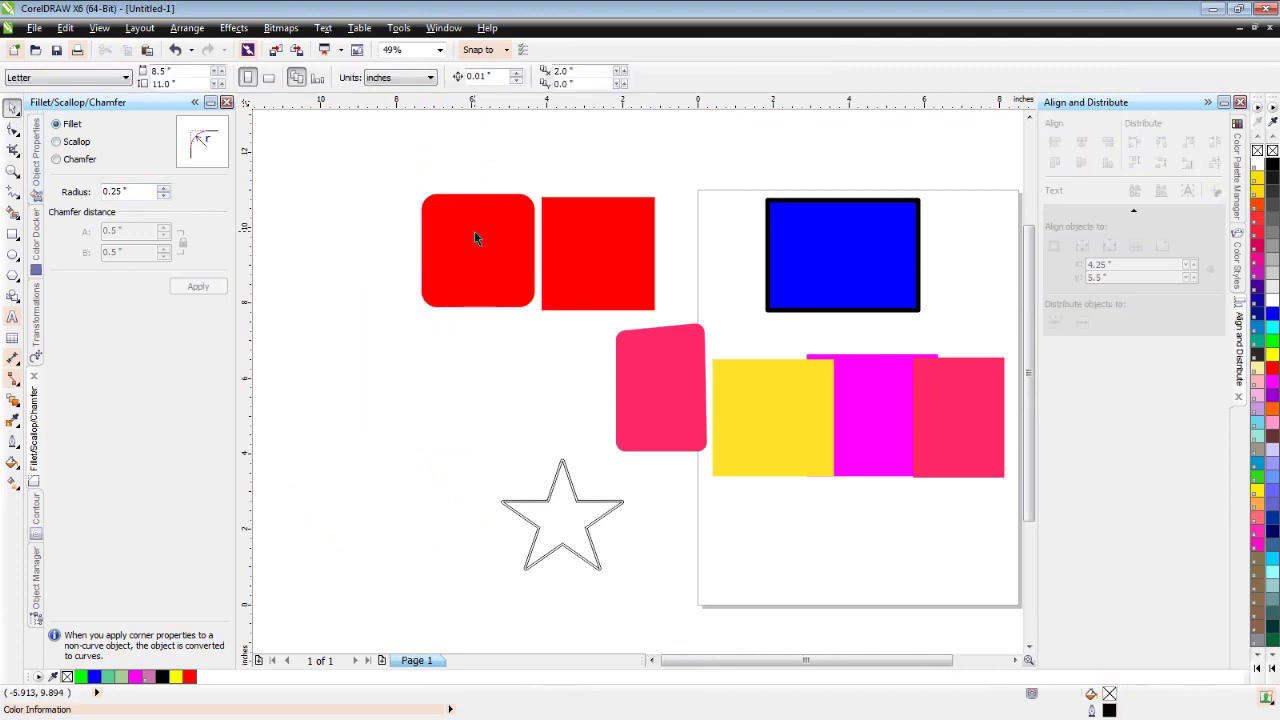
Look around the drawing by zooming into an area, panning with the Pan tool, and moving the view with the navigator
{"action": "left_click", "coordinate": [12, 172]}
{"action": "left_click_drag", "start_coordinate": [395, 171], "coordinate": [722, 472]}
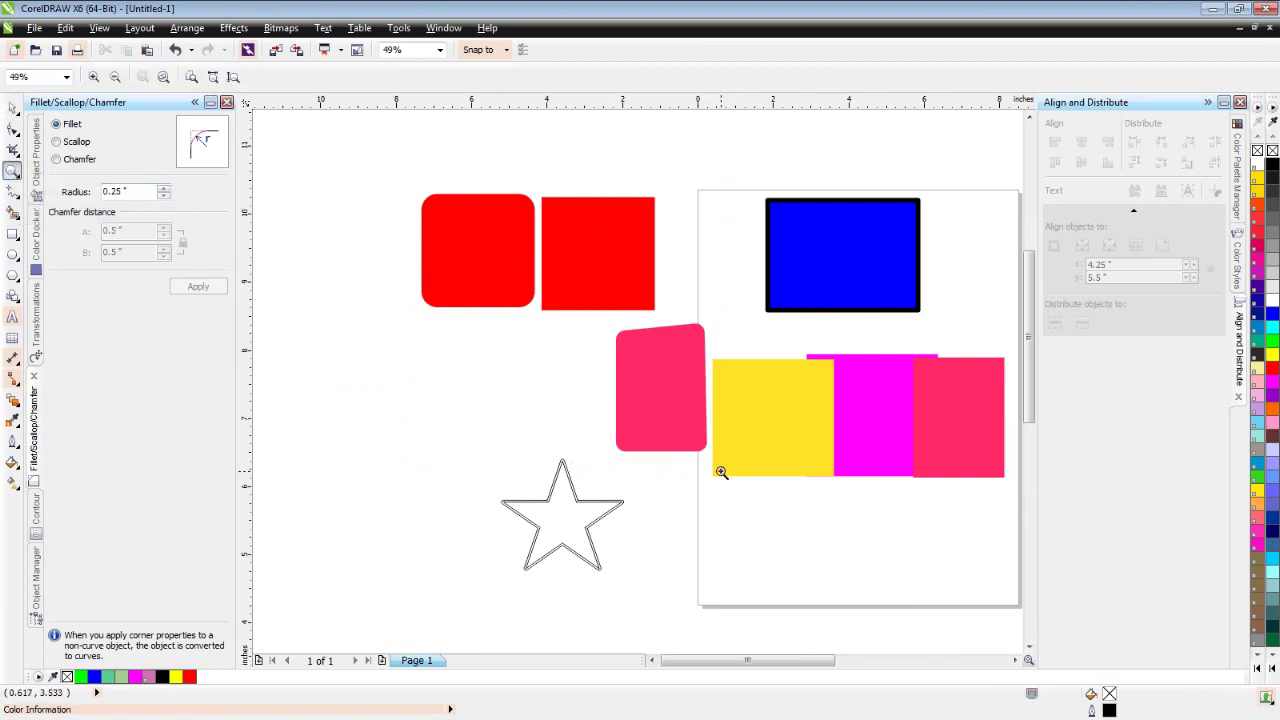
{"action": "left_click", "coordinate": [19, 178]}
{"action": "left_click", "coordinate": [60, 170]}
{"action": "left_click_drag", "start_coordinate": [733, 470], "coordinate": [517, 459]}
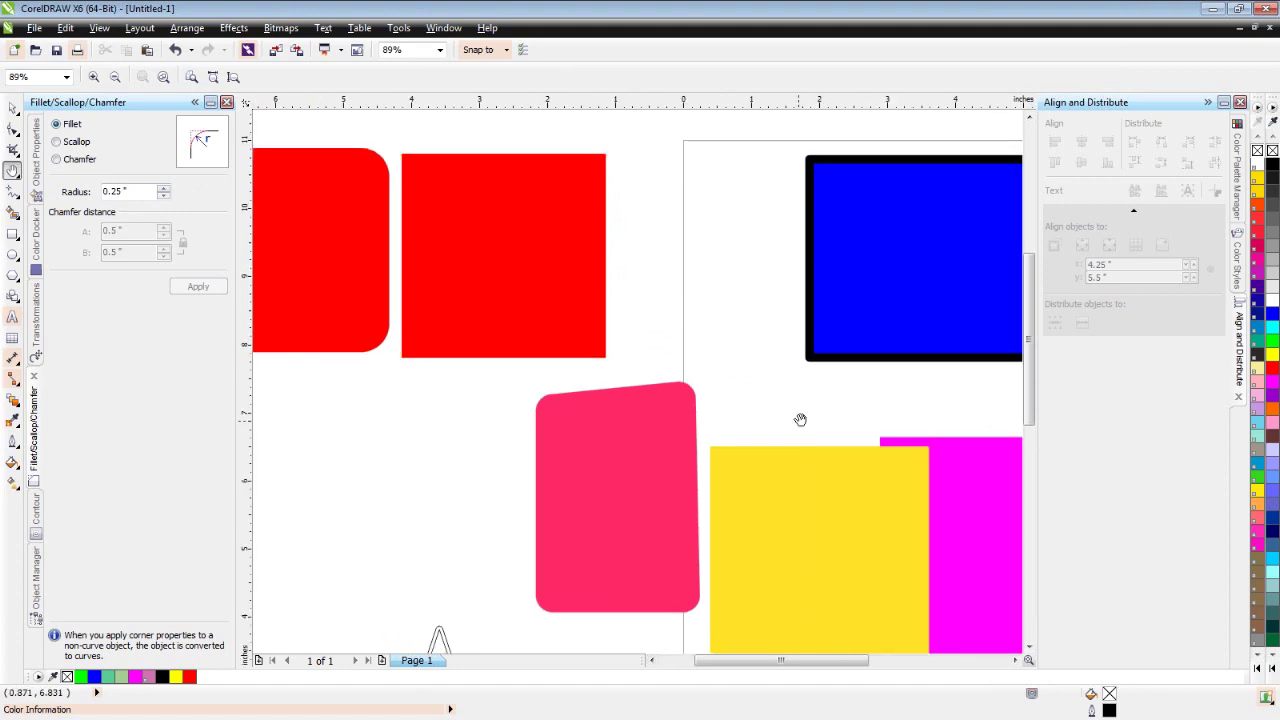
{"action": "left_click_drag", "start_coordinate": [800, 419], "coordinate": [663, 339]}
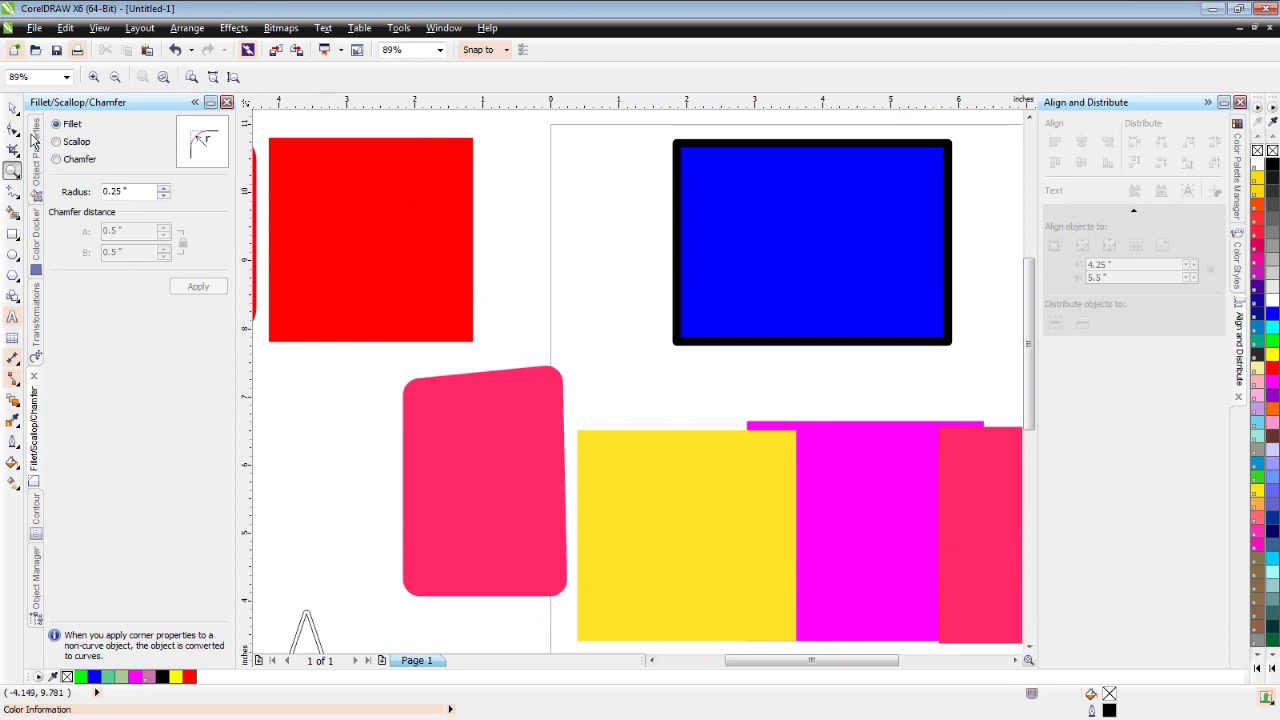
{"action": "left_click", "coordinate": [12, 108]}
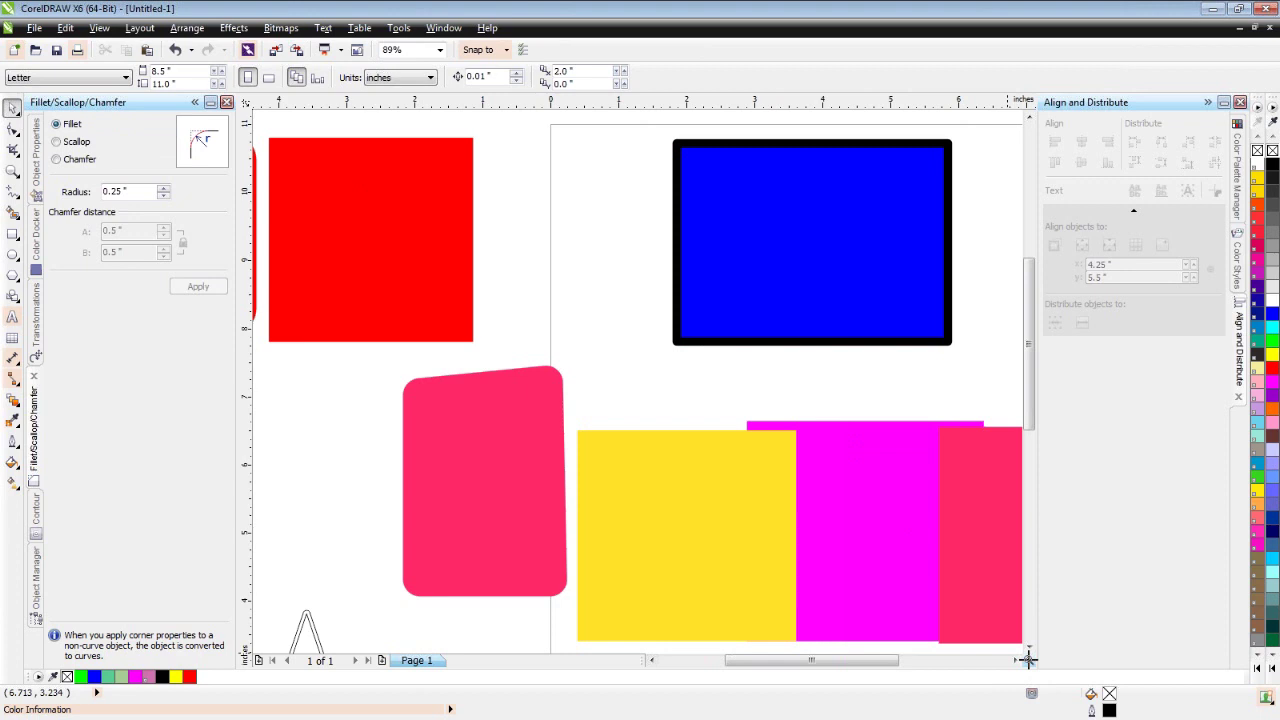
{"action": "mouse_move", "coordinate": [1028, 659]}
{"action": "left_mouse_down"}
{"action": "mouse_move", "coordinate": [1027, 622]}
{"action": "mouse_move", "coordinate": [988, 622]}
{"action": "mouse_move", "coordinate": [990, 657]}
{"action": "mouse_move", "coordinate": [1051, 648]}
{"action": "mouse_move", "coordinate": [1042, 623]}
{"action": "mouse_move", "coordinate": [993, 664]}
{"action": "mouse_move", "coordinate": [1045, 661]}
{"action": "left_mouse_up"}
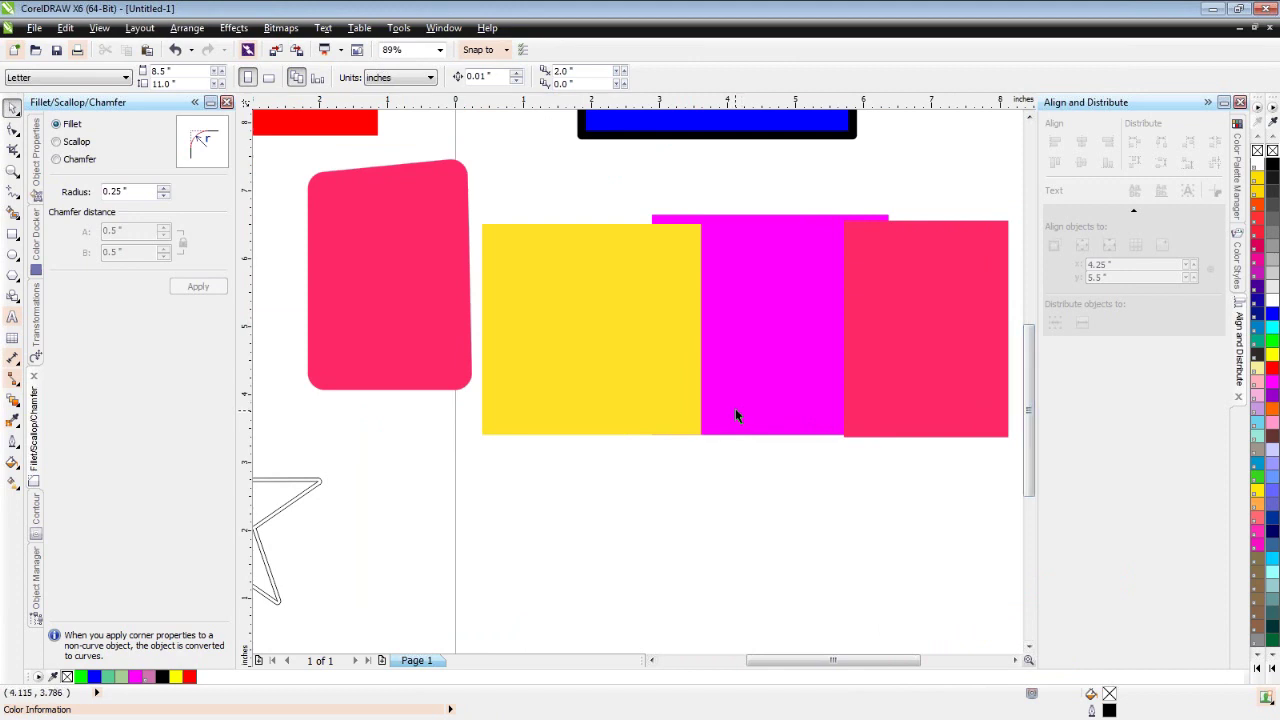
{"action": "scroll", "coordinate": [735, 408], "scroll_direction": "down", "scroll_amount": 2}
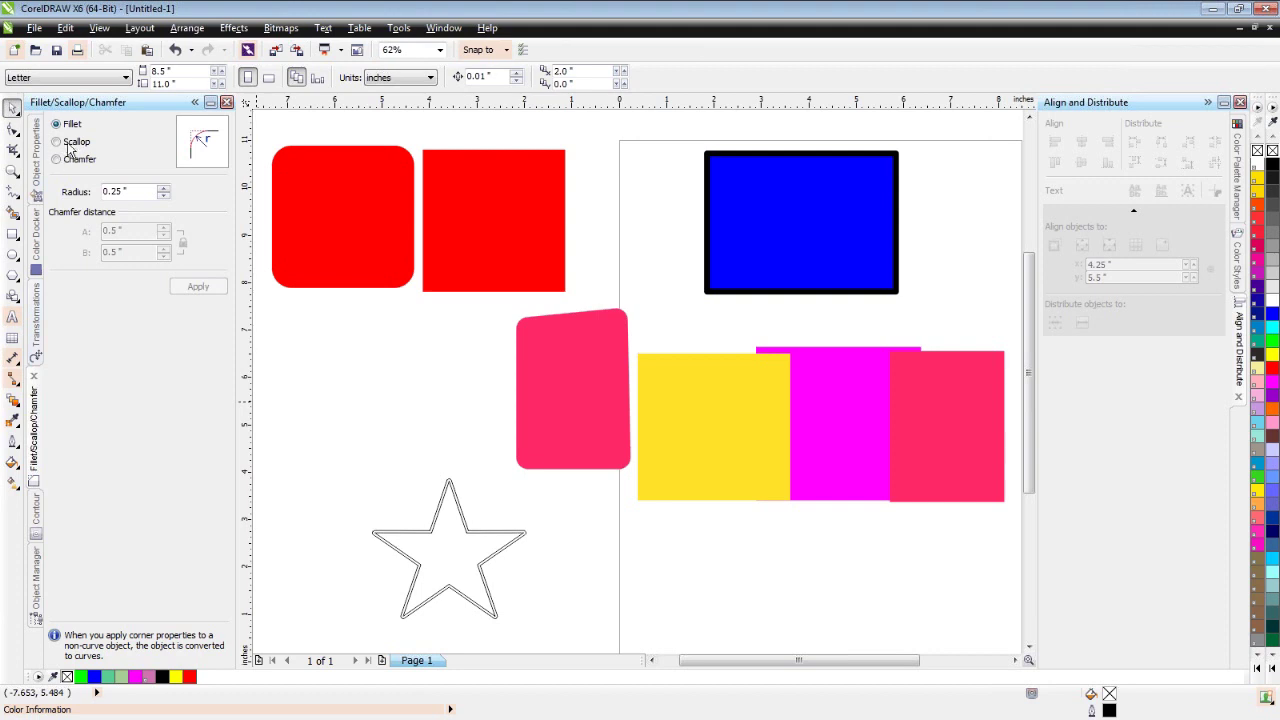
Draw an open C-shaped Bézier curve with three nodes above the star, opening toward the pink rounded shape
{"action": "left_click", "coordinate": [20, 202]}
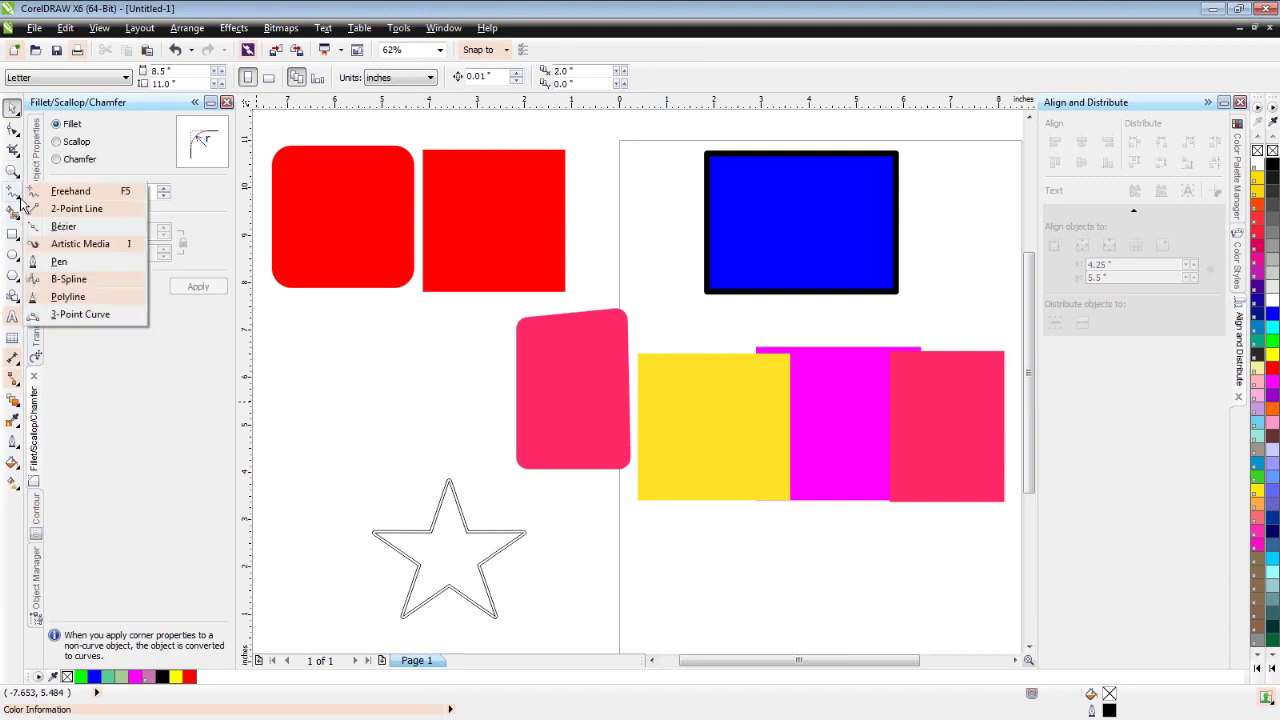
{"action": "left_click", "coordinate": [80, 231]}
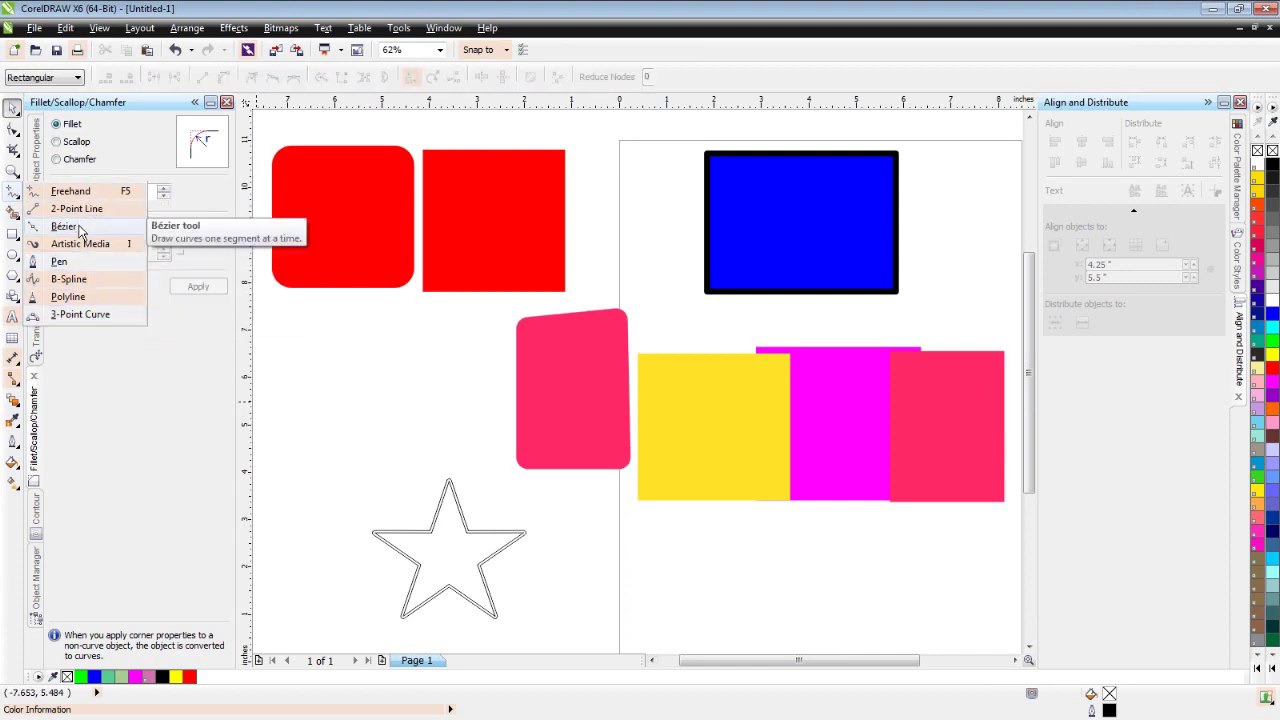
{"action": "left_click", "coordinate": [439, 364]}
{"action": "left_click", "coordinate": [341, 413]}
{"action": "left_click_drag", "start_coordinate": [341, 413], "coordinate": [349, 485]}
{"action": "left_click_drag", "start_coordinate": [454, 462], "coordinate": [494, 489]}
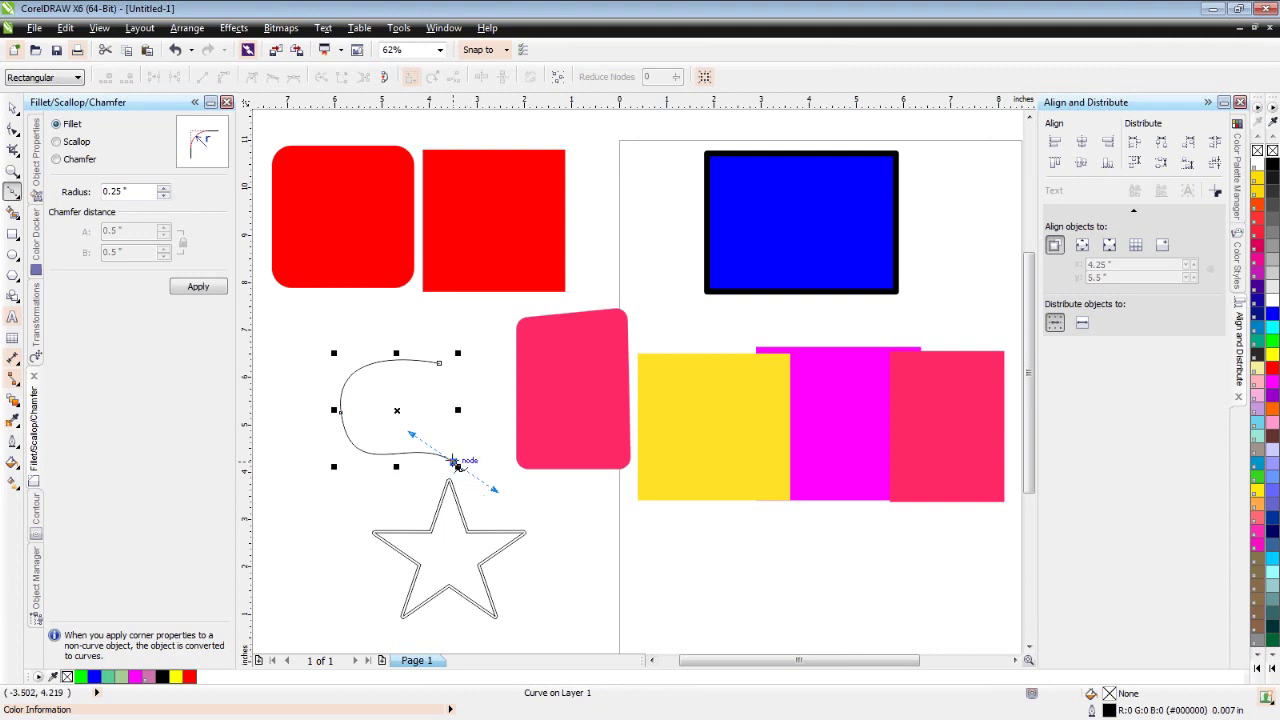
Make the Bézier curve's last node a cusp, add two smooth nodes curving upward from it, and close the curve at its starting node
{"action": "left_click", "coordinate": [455, 465]}
{"action": "scroll", "coordinate": [452, 458], "scroll_direction": "up", "scroll_amount": 1}
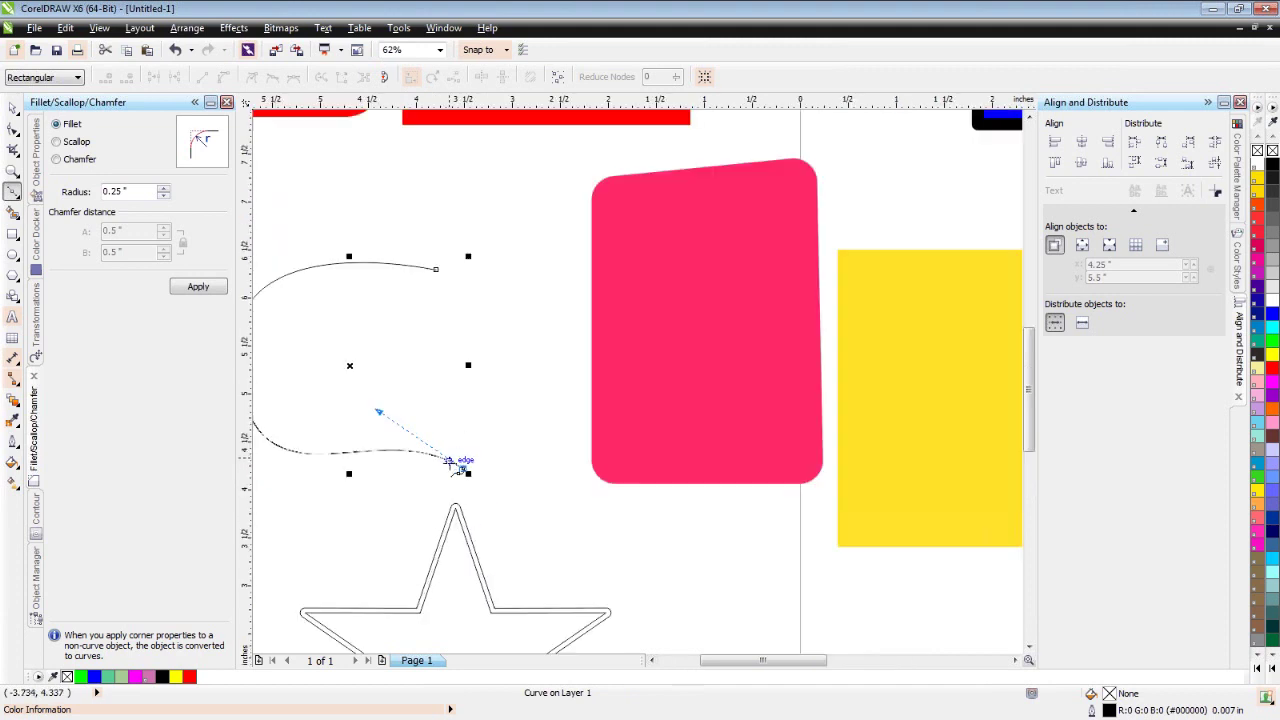
{"action": "scroll", "coordinate": [452, 462], "scroll_direction": "up", "scroll_amount": 2}
{"action": "mouse_move", "coordinate": [443, 432]}
{"action": "left_mouse_down"}
{"action": "mouse_move", "coordinate": [436, 407]}
{"action": "mouse_move", "coordinate": [446, 415]}
{"action": "left_mouse_up"}
{"action": "left_click_drag", "start_coordinate": [406, 351], "coordinate": [410, 350]}
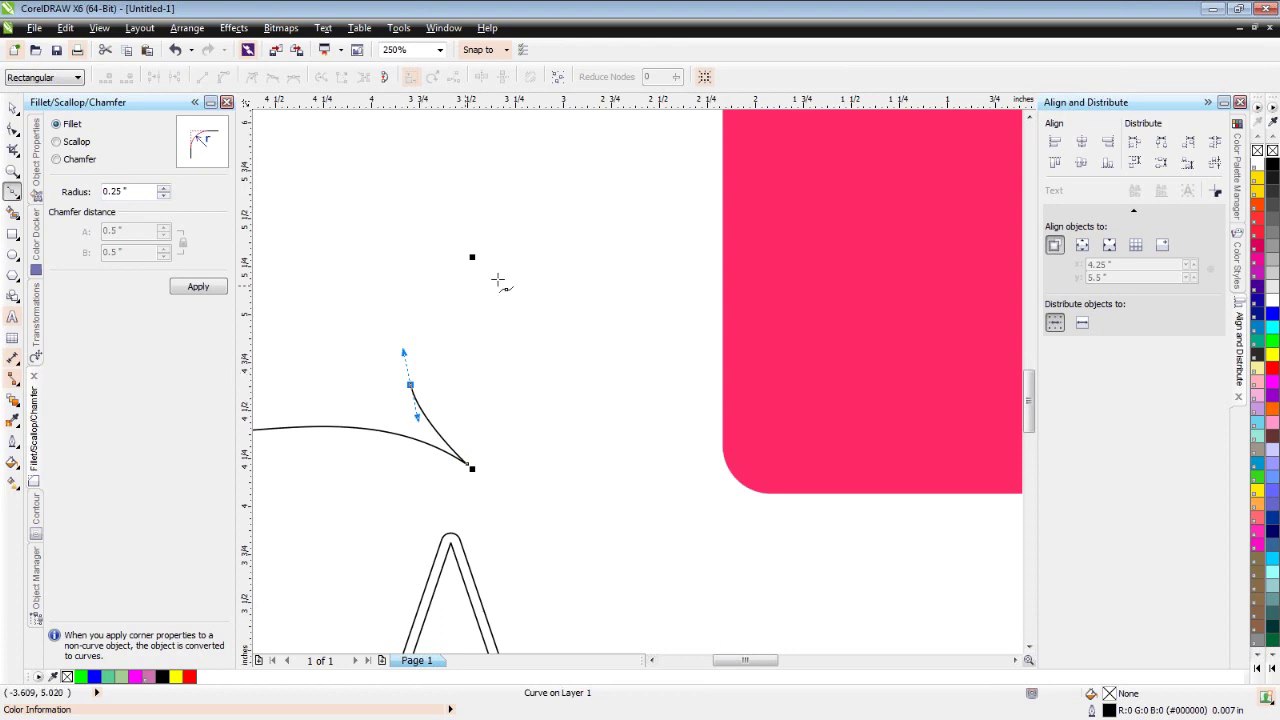
{"action": "left_click_drag", "start_coordinate": [528, 248], "coordinate": [612, 242]}
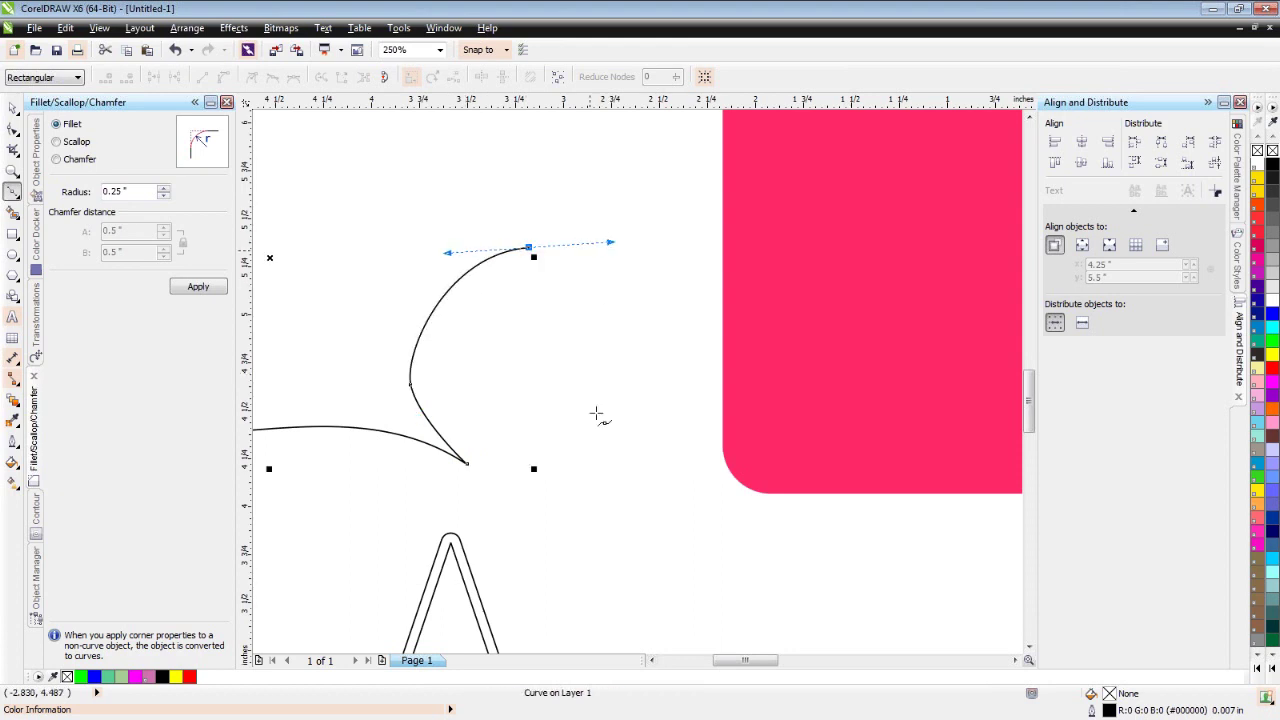
{"action": "scroll", "coordinate": [604, 398], "scroll_direction": "down", "scroll_amount": 2}
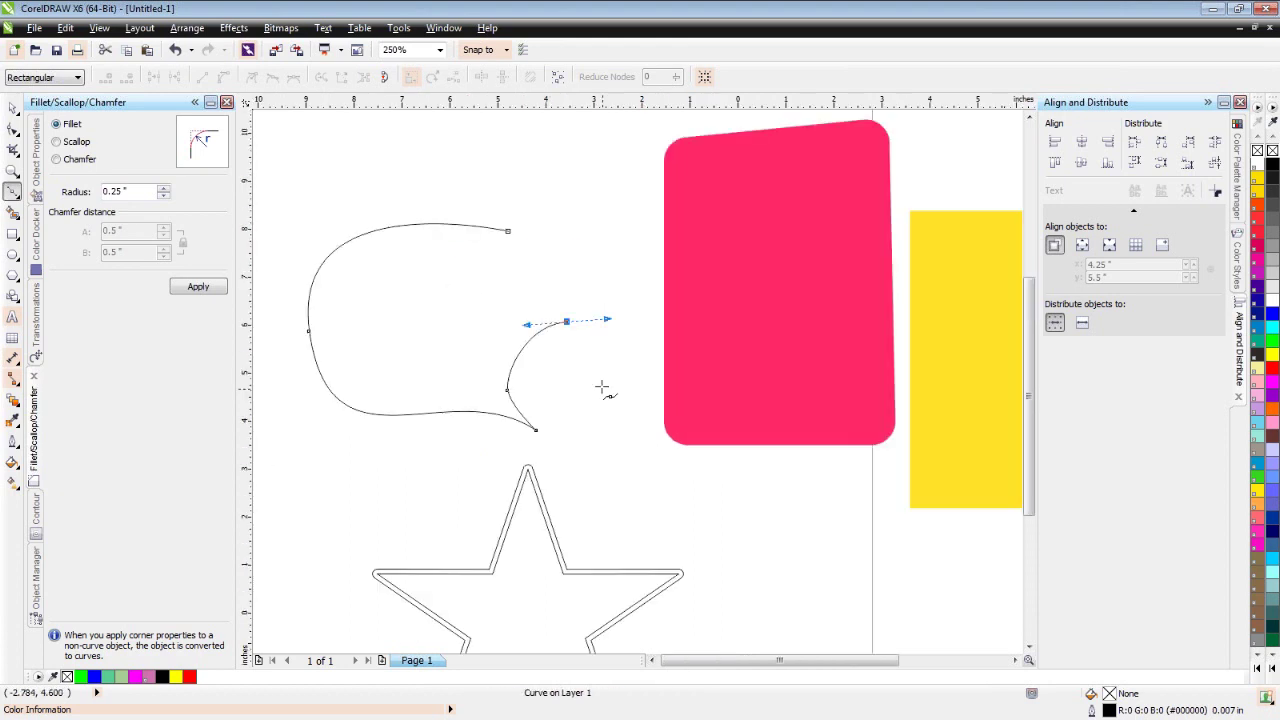
{"action": "scroll", "coordinate": [601, 388], "scroll_direction": "down", "scroll_amount": 2}
{"action": "left_click", "coordinate": [556, 310]}
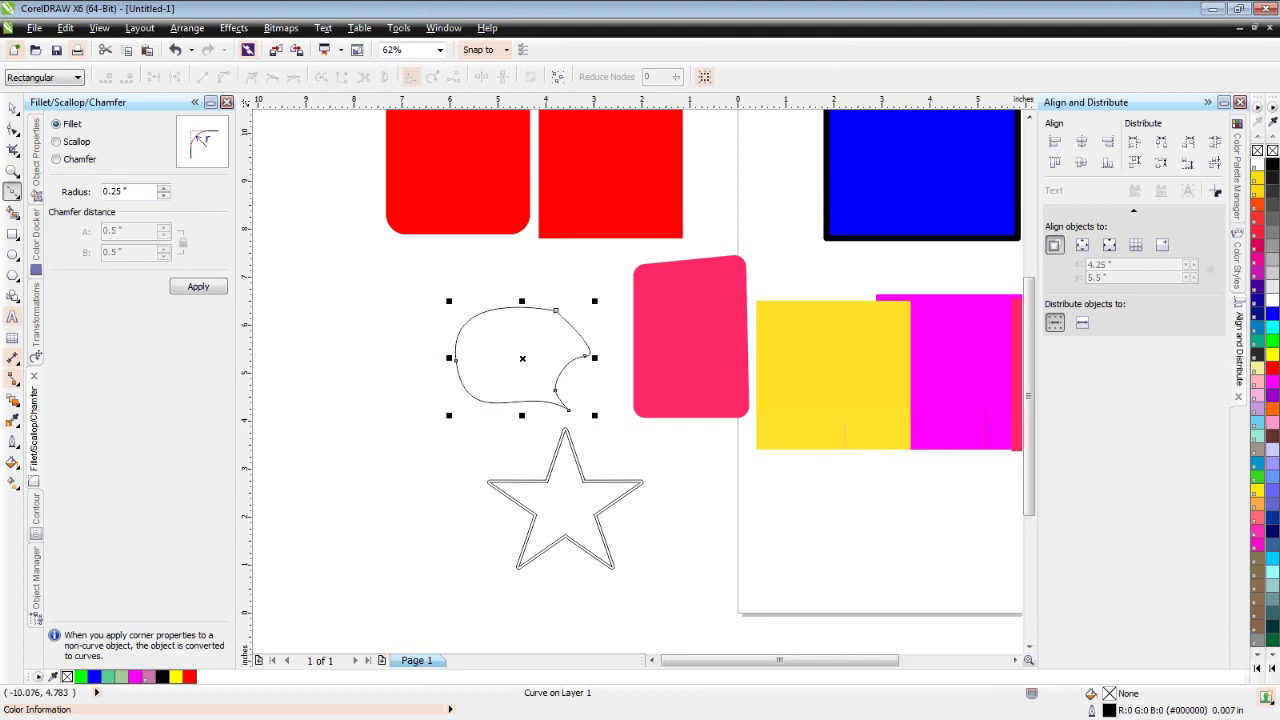
Draw a slightly tilted rectangle about 2.87 by 1.47 inches beside the Bézier shape with the 3-Point Rectangle tool
{"action": "left_click", "coordinate": [12, 236]}
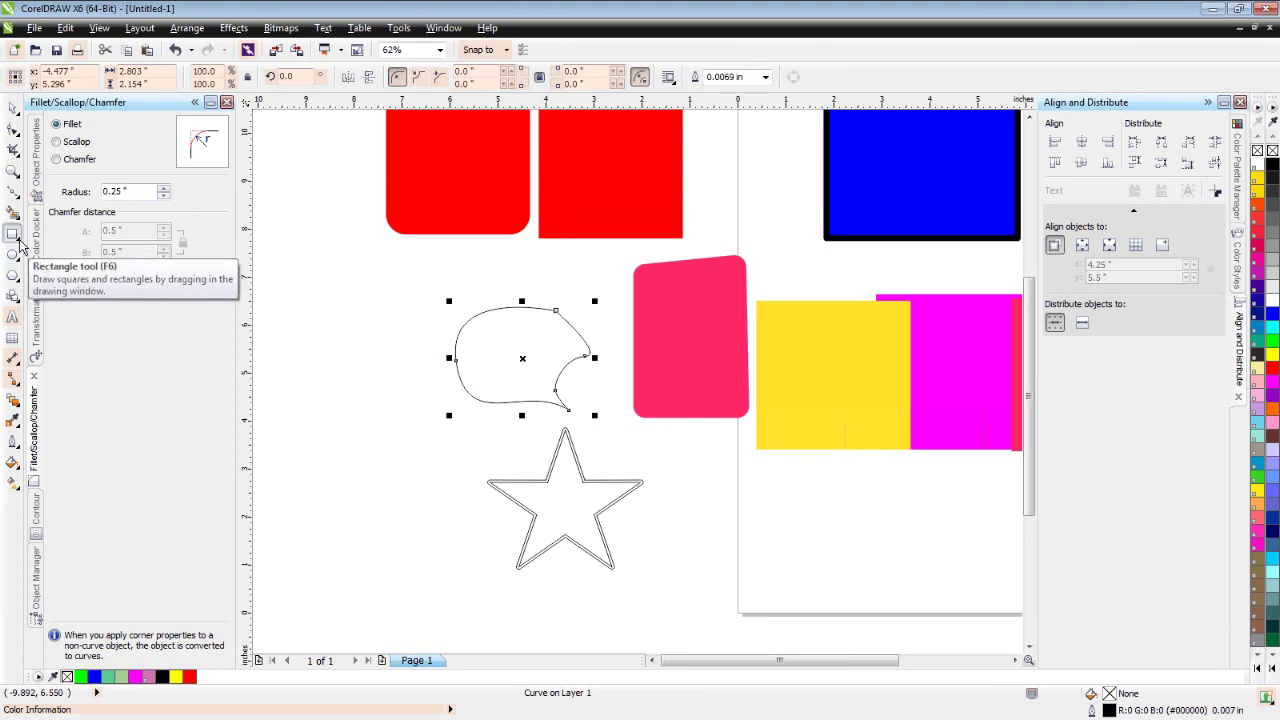
{"action": "left_click", "coordinate": [18, 243]}
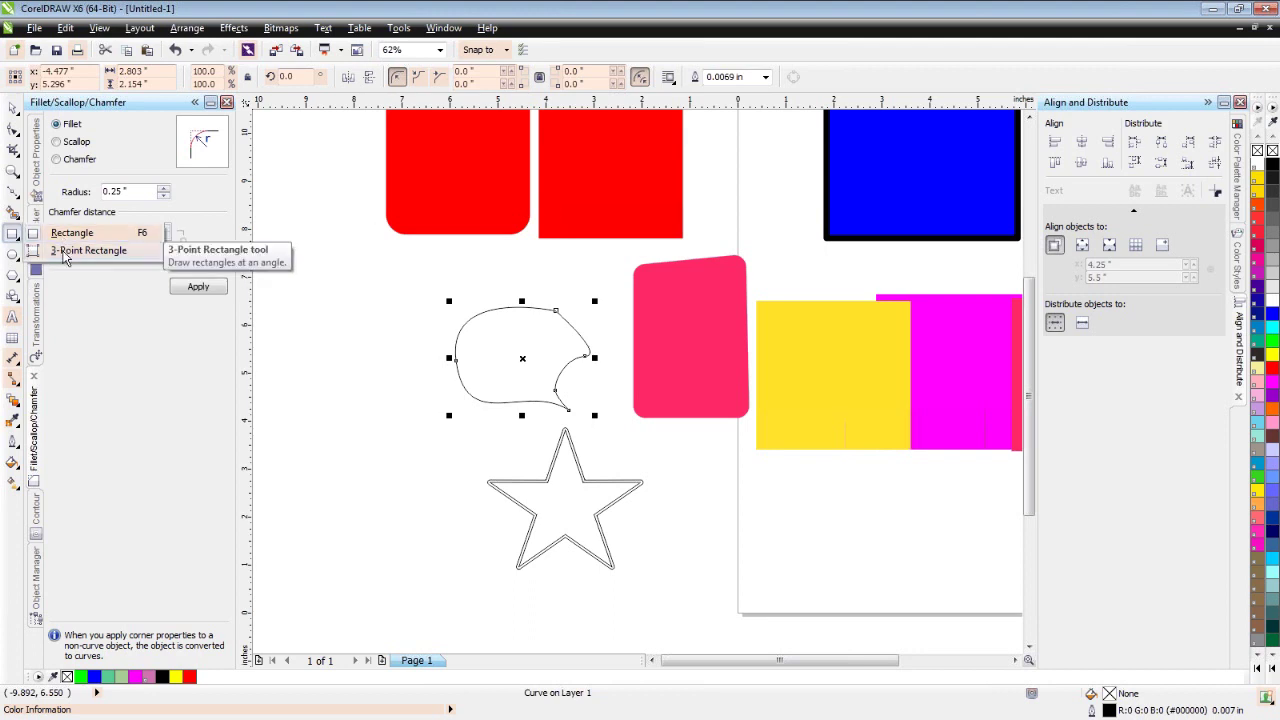
{"action": "left_click", "coordinate": [64, 255]}
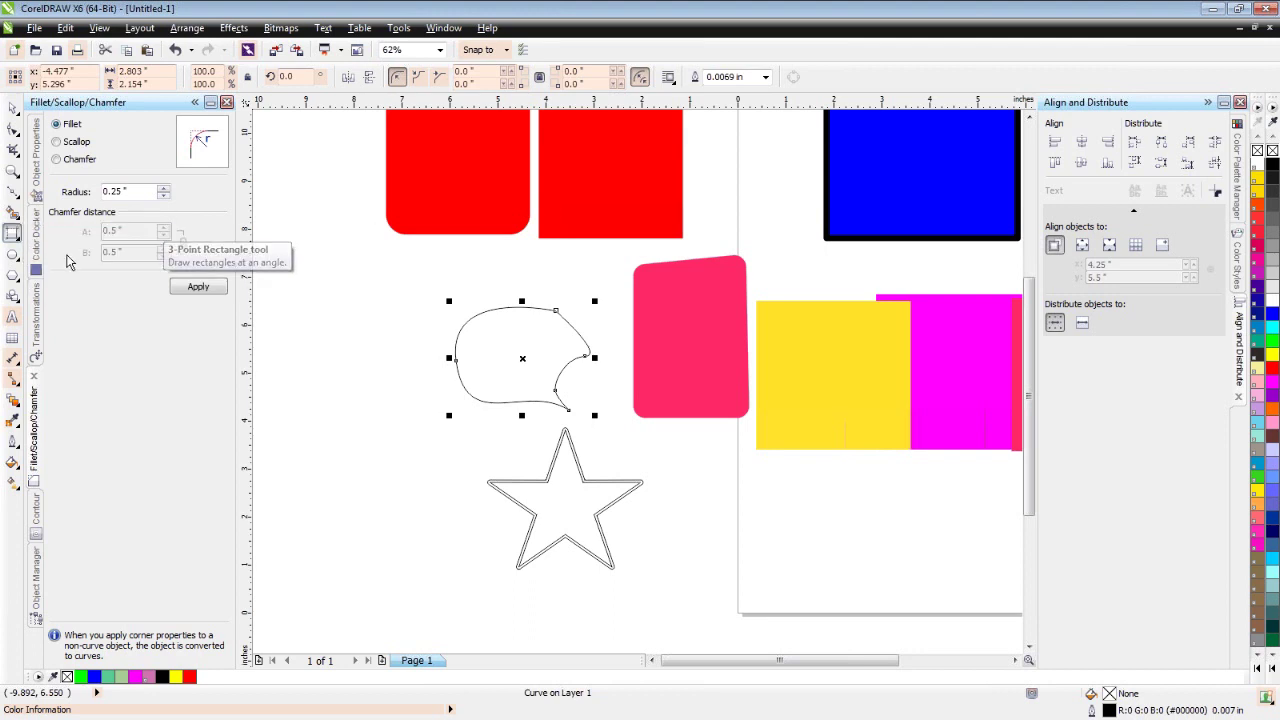
{"action": "left_click_drag", "start_coordinate": [284, 337], "coordinate": [421, 336]}
{"action": "left_click", "coordinate": [421, 266]}
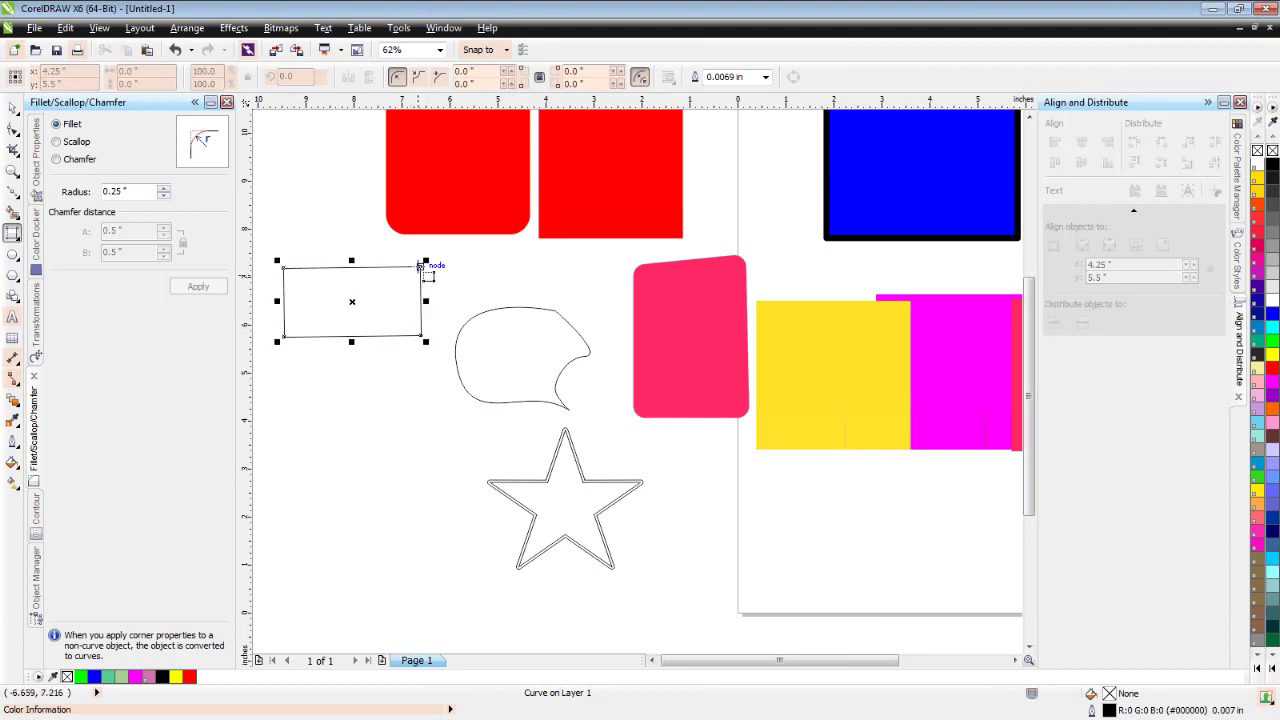
Draw a wide rectangle below the tilted one, a smaller upright rectangle overlapping its lower-left corner, and a square about 1.48 inches beside the star
{"action": "left_click", "coordinate": [19, 240]}
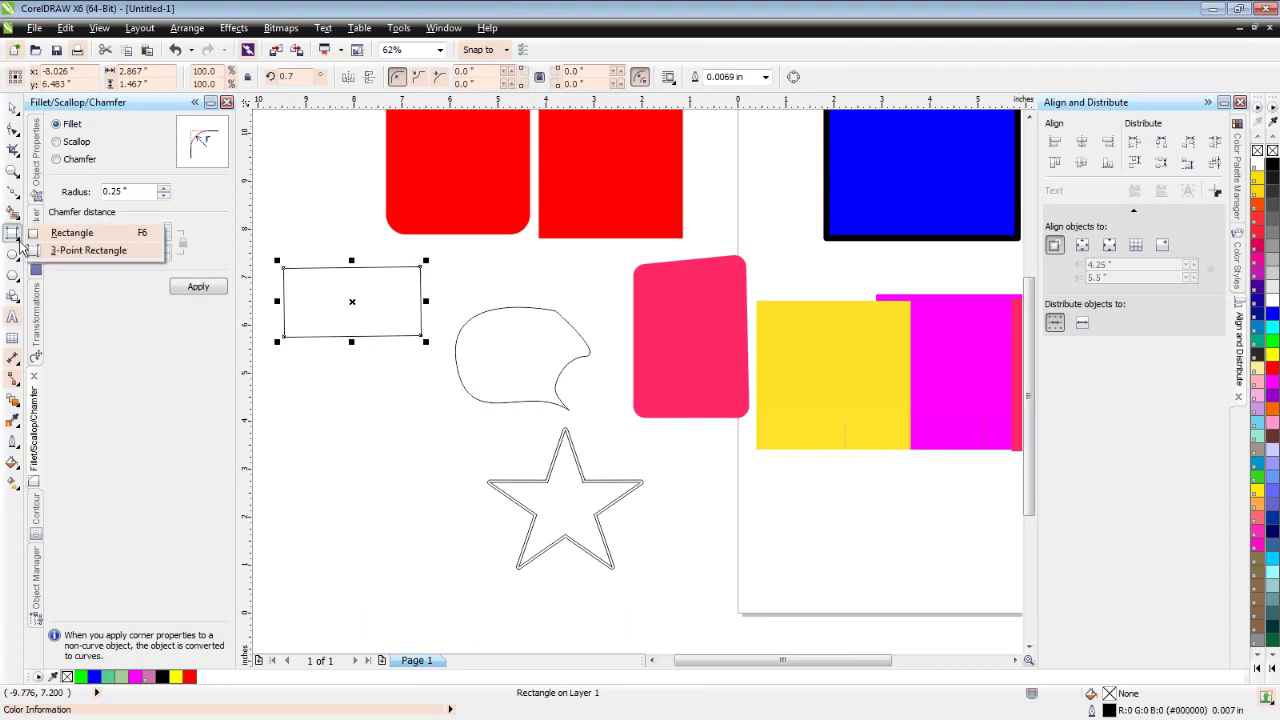
{"action": "left_click", "coordinate": [62, 236]}
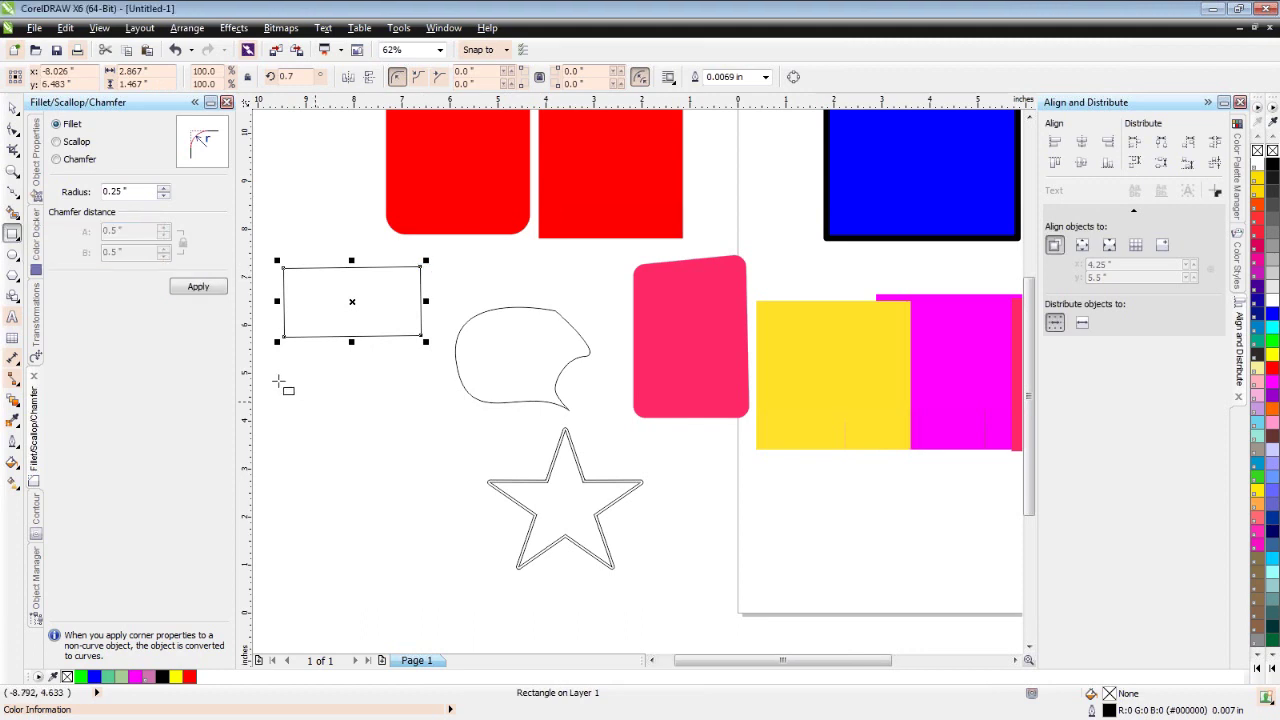
{"action": "left_click_drag", "start_coordinate": [280, 382], "coordinate": [443, 467]}
{"action": "mouse_move", "coordinate": [268, 494]}
{"action": "left_mouse_down"}
{"action": "mouse_move", "coordinate": [339, 519]}
{"action": "mouse_move", "coordinate": [289, 497]}
{"action": "left_mouse_up"}
{"action": "left_click_drag", "start_coordinate": [256, 548], "coordinate": [332, 459]}
{"action": "left_click_drag", "start_coordinate": [386, 498], "coordinate": [461, 573]}
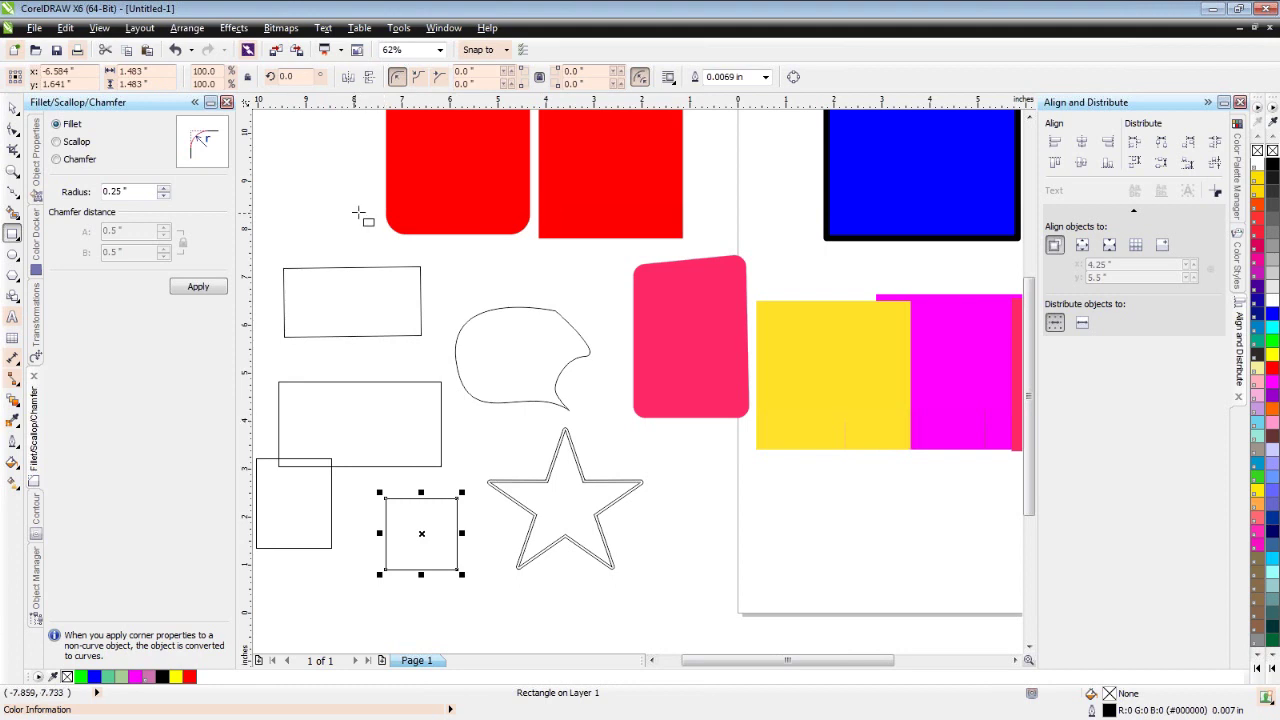
Examine the Text tool and the available text commands, return to the Pick tool, and deselect the small square
{"action": "left_click", "coordinate": [12, 320]}
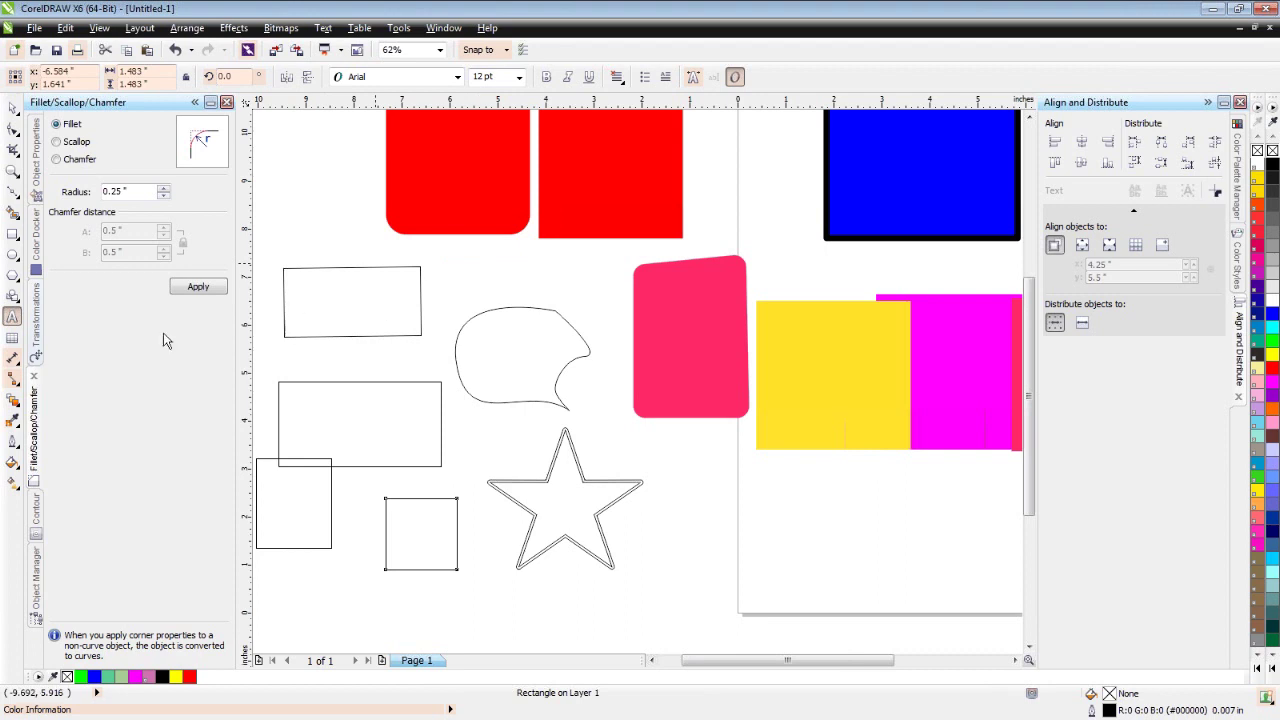
{"action": "left_click", "coordinate": [324, 30]}
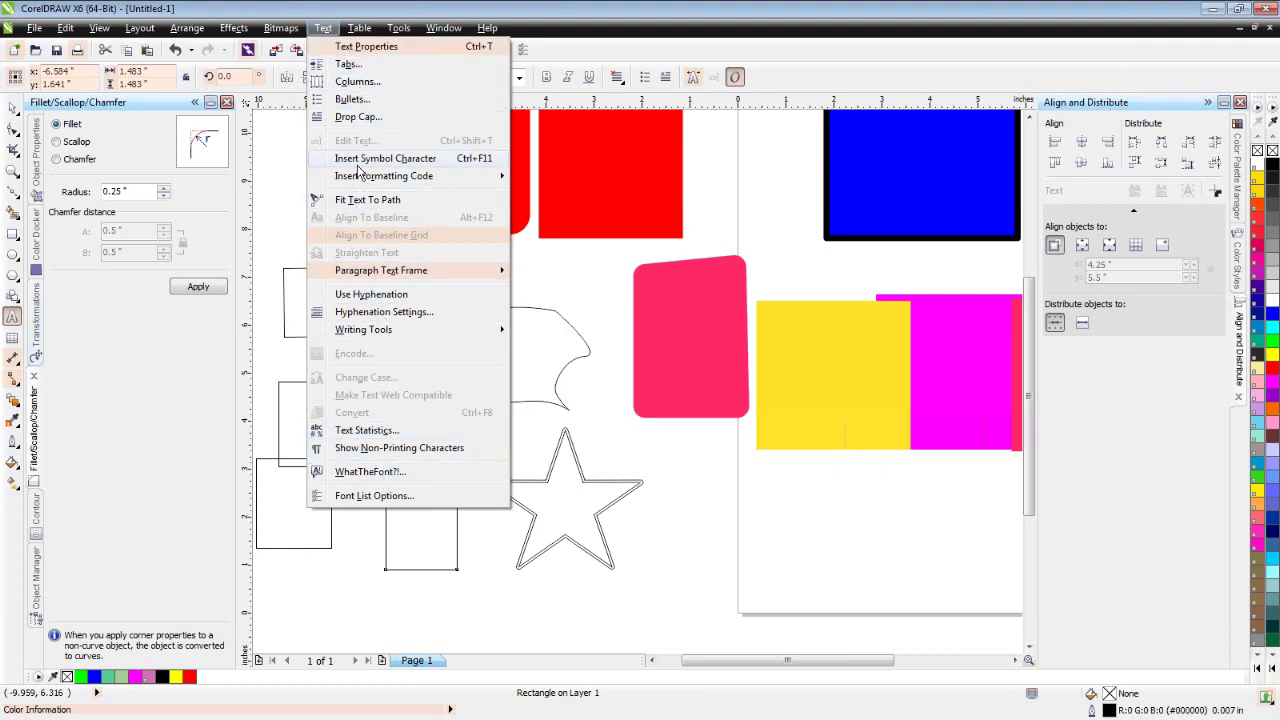
{"action": "left_click", "coordinate": [275, 163]}
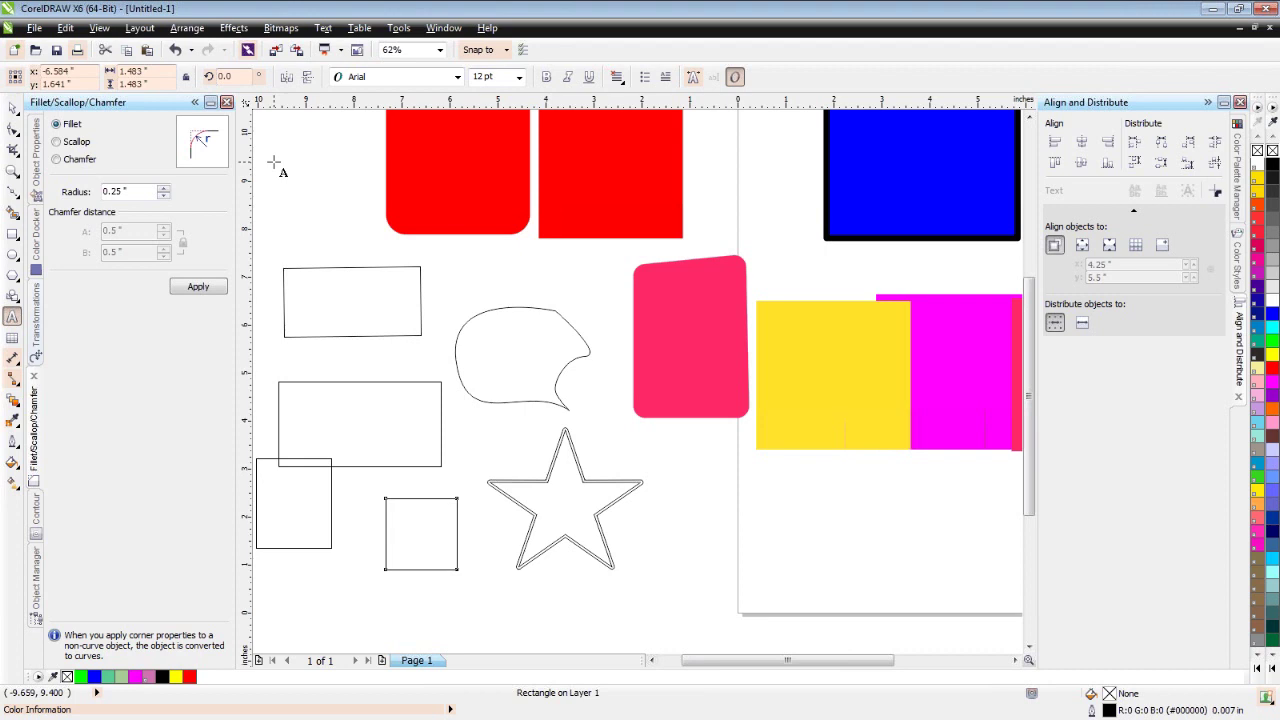
{"action": "scroll", "coordinate": [275, 163], "scroll_direction": "down", "scroll_amount": 1}
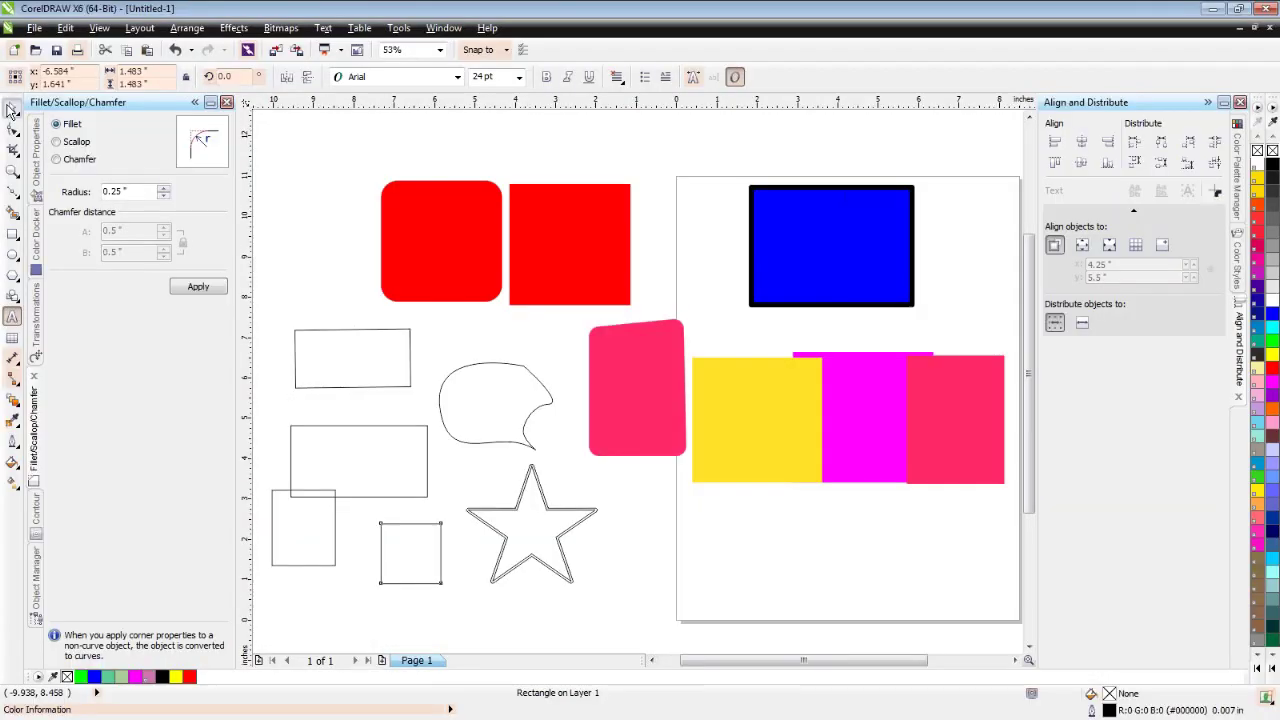
{"action": "left_click", "coordinate": [10, 108]}
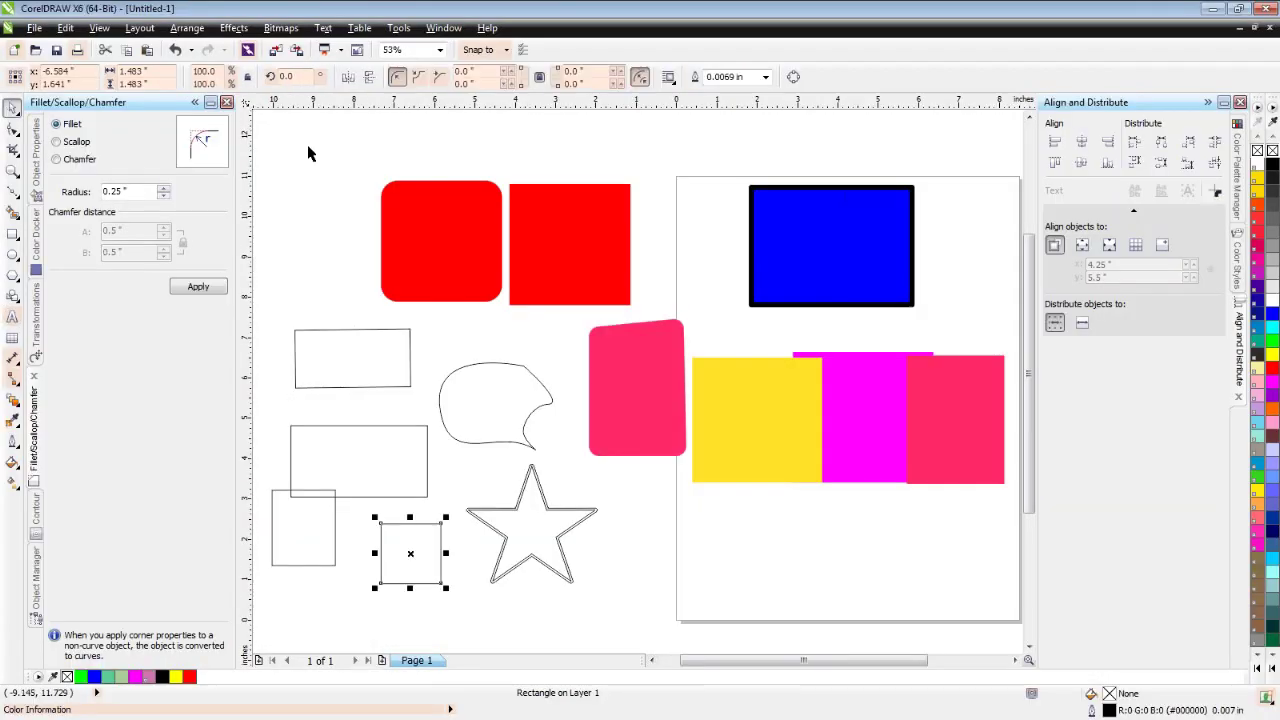
{"action": "left_click", "coordinate": [320, 156]}
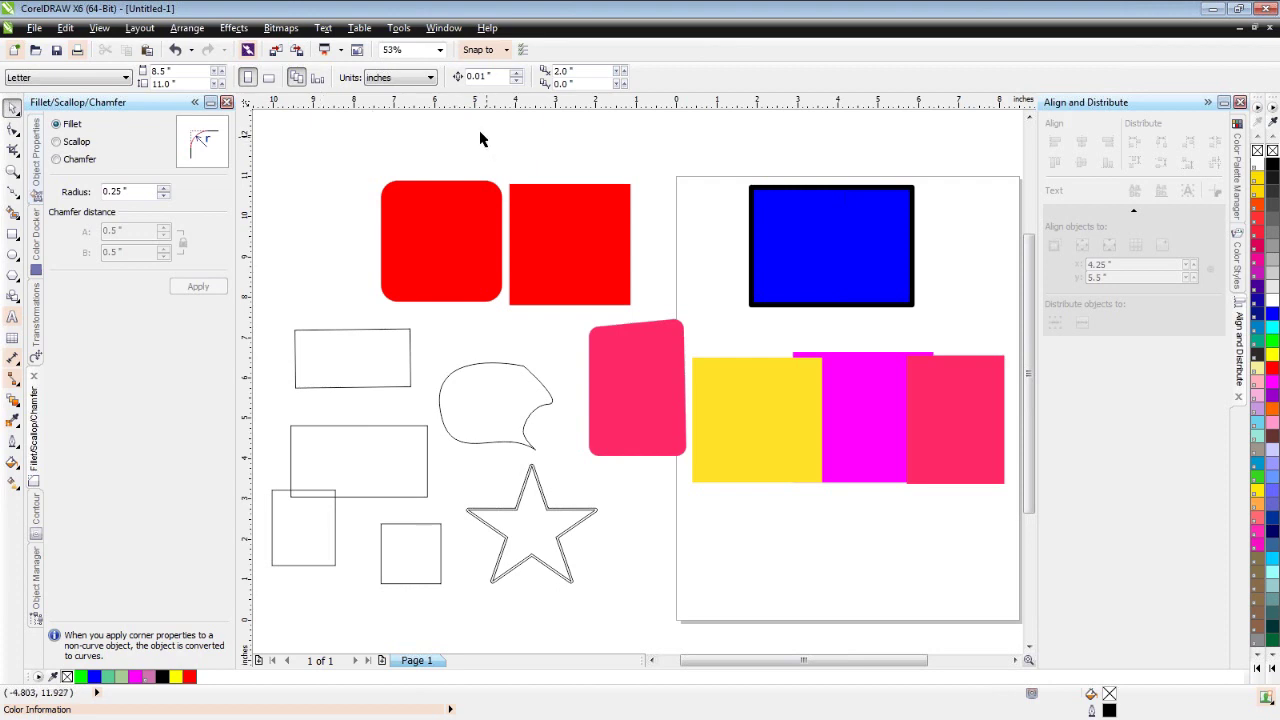
Review the default color management settings and accept them
{"action": "left_click", "coordinate": [398, 28]}
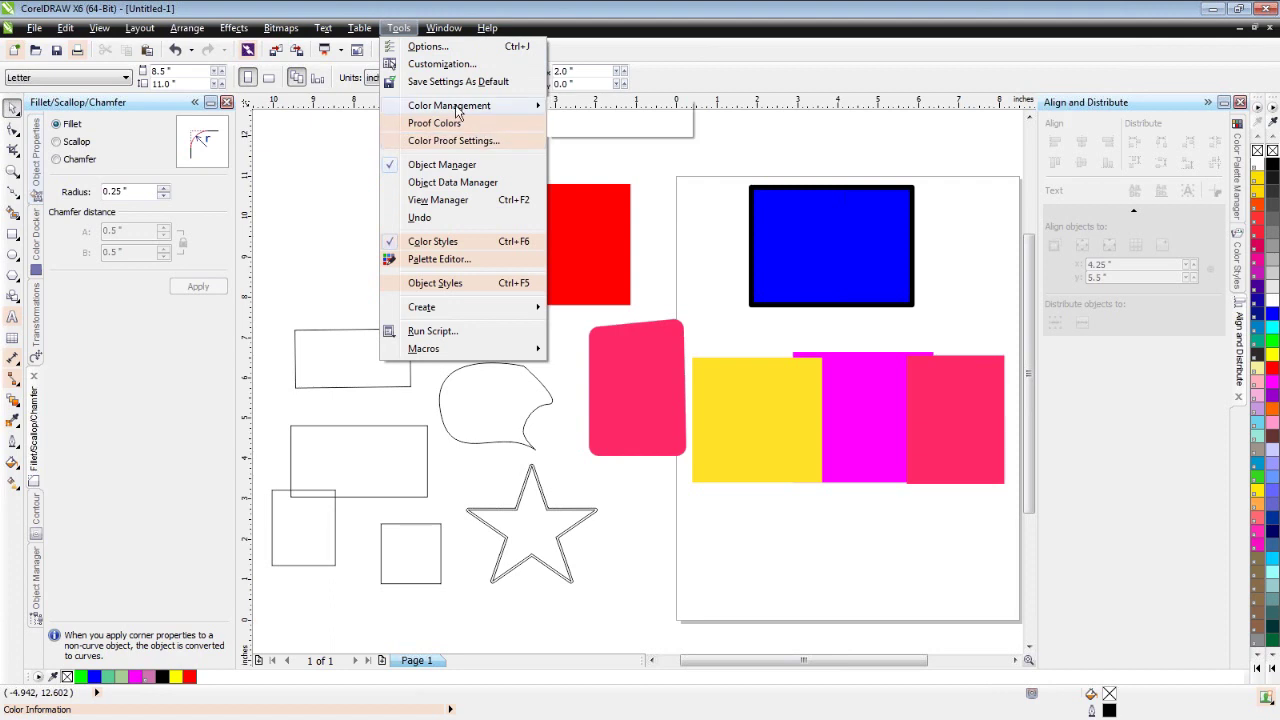
{"action": "mouse_move", "coordinate": [457, 108]}
{"action": "left_click", "coordinate": [583, 110]}
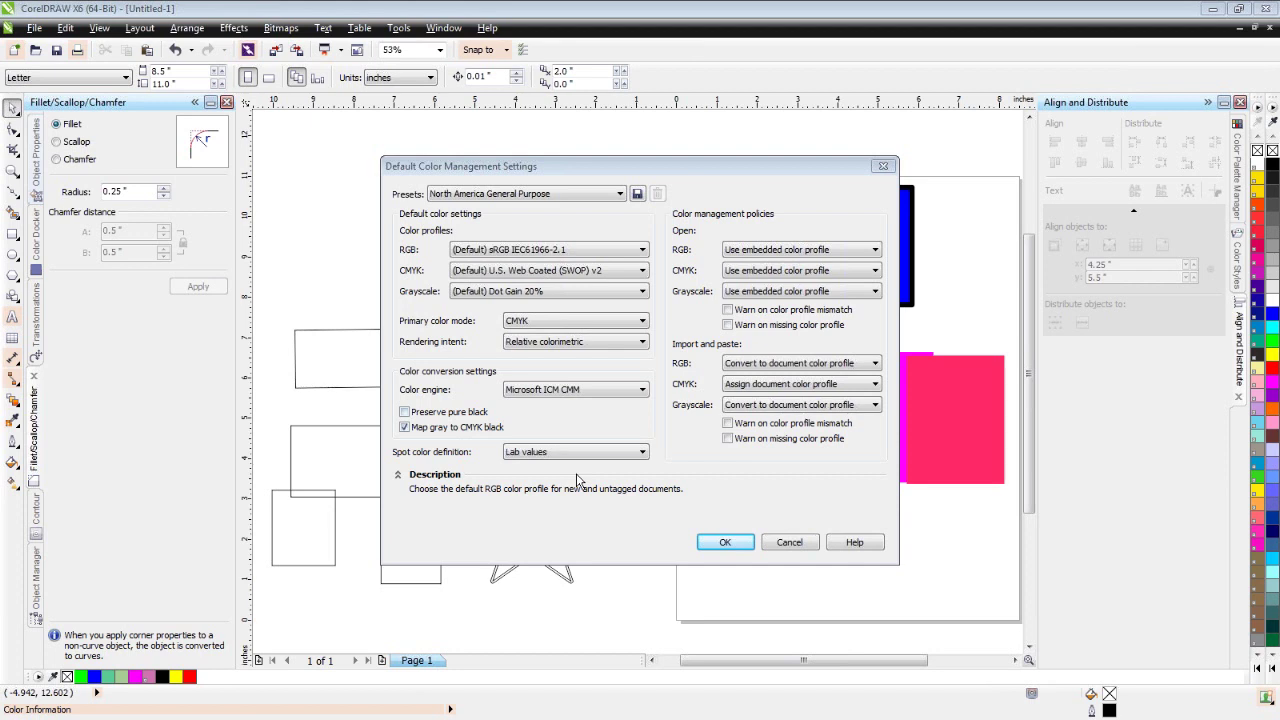
{"action": "left_click", "coordinate": [725, 542]}
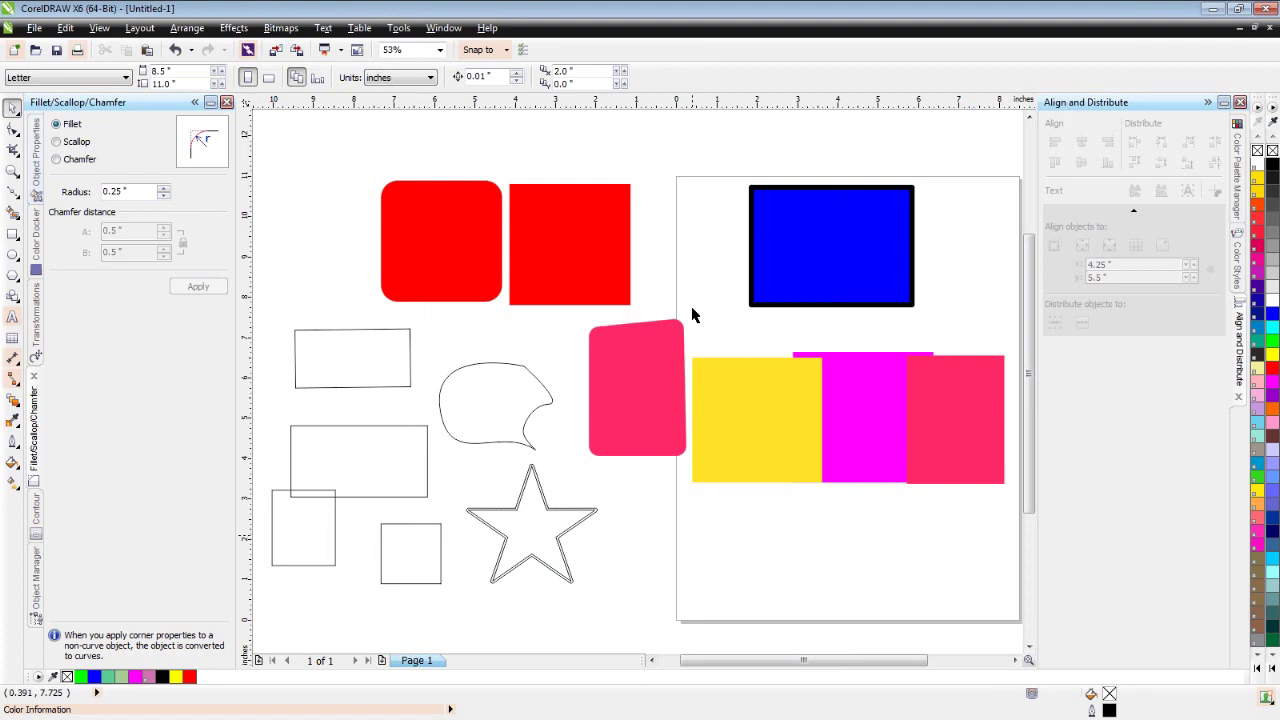
Delete the outlined rectangles, the Bézier shape and the star together, and fit all remaining objects in the view
{"action": "left_click_drag", "start_coordinate": [275, 311], "coordinate": [609, 604]}
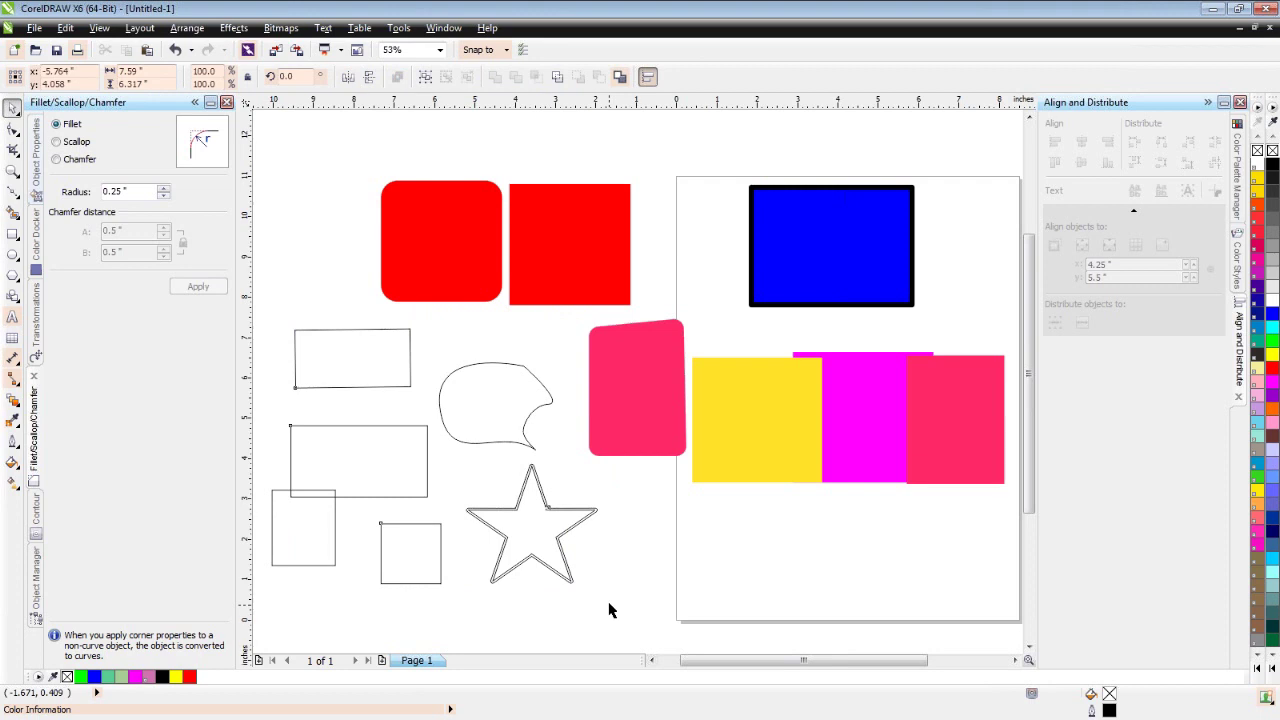
{"action": "key", "text": "Delete"}
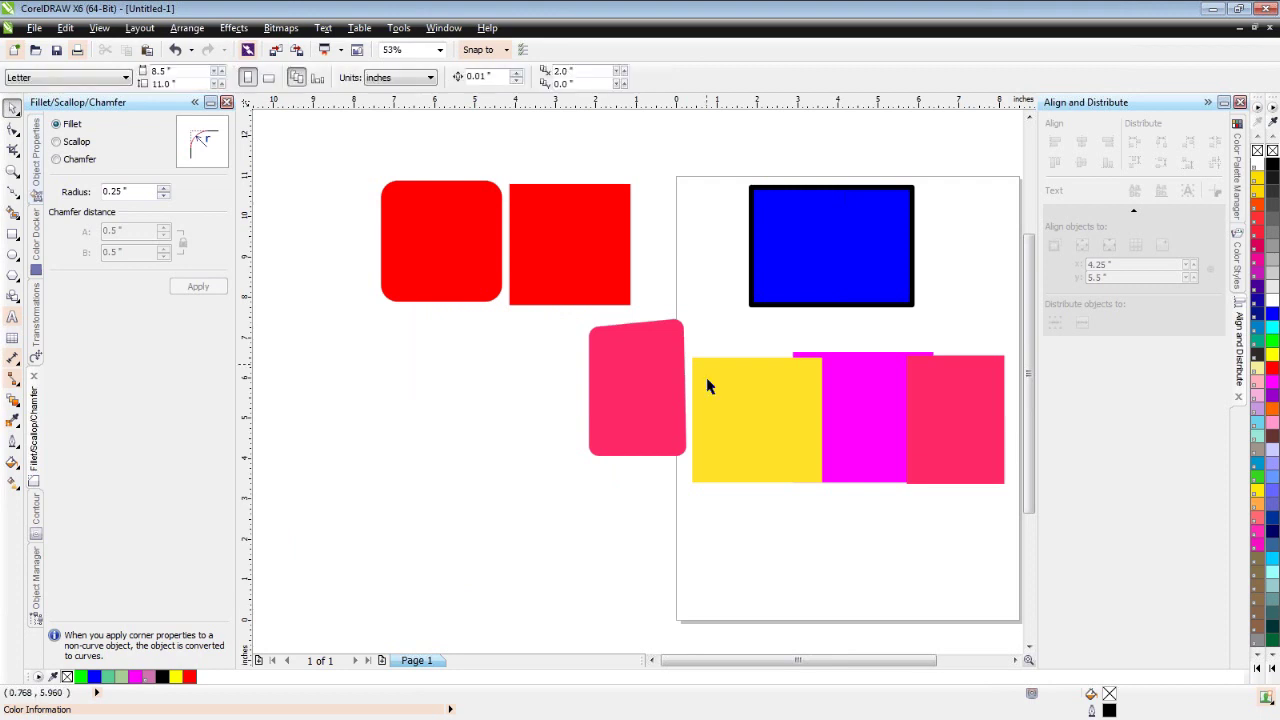
{"action": "key", "text": "F4"}
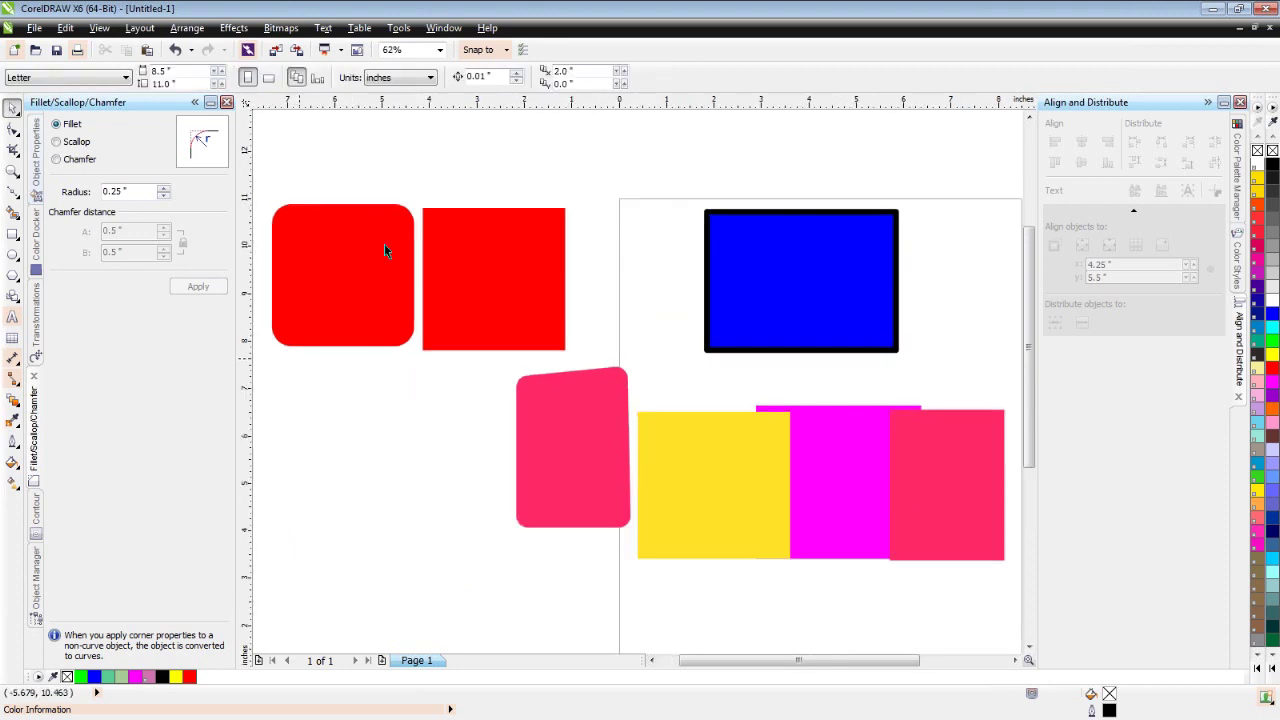
Select all seven objects, add their red as a new color style in Color Styles, and clear the selection
{"action": "left_click", "coordinate": [1237, 265]}
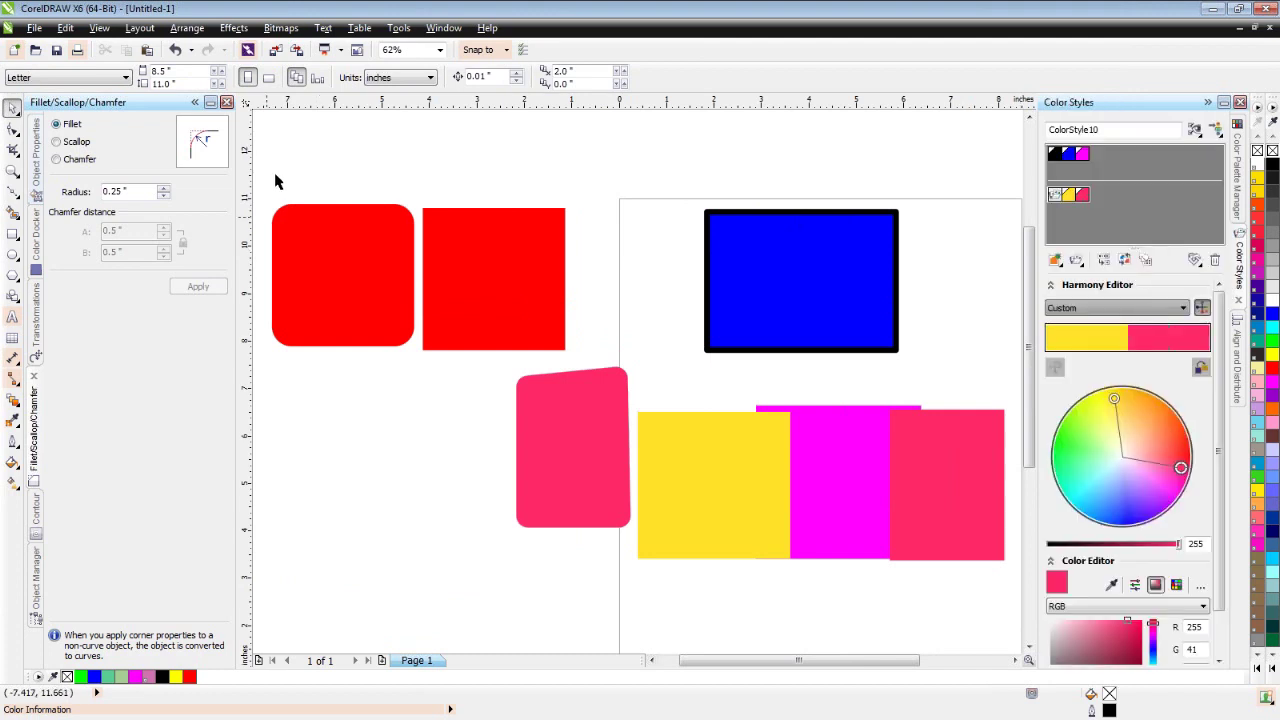
{"action": "left_click_drag", "start_coordinate": [257, 161], "coordinate": [998, 596]}
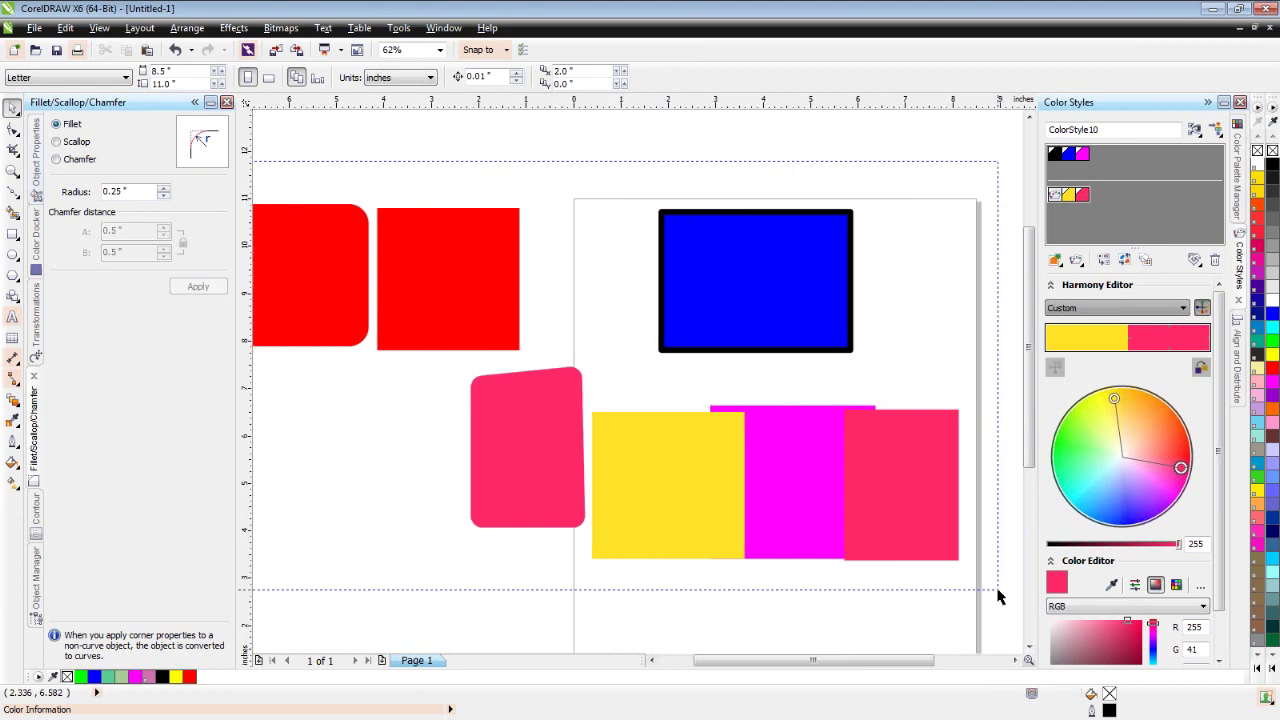
{"action": "left_click_drag", "start_coordinate": [998, 596], "coordinate": [998, 596]}
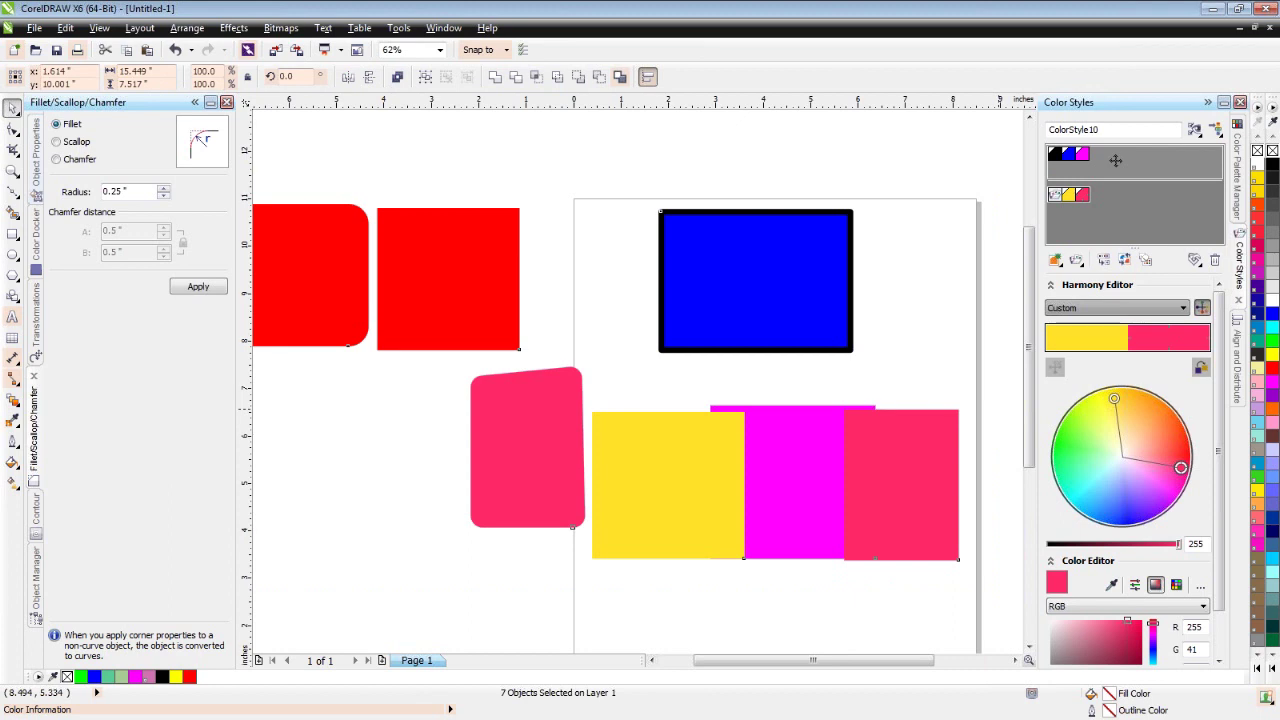
{"action": "left_click", "coordinate": [1096, 155]}
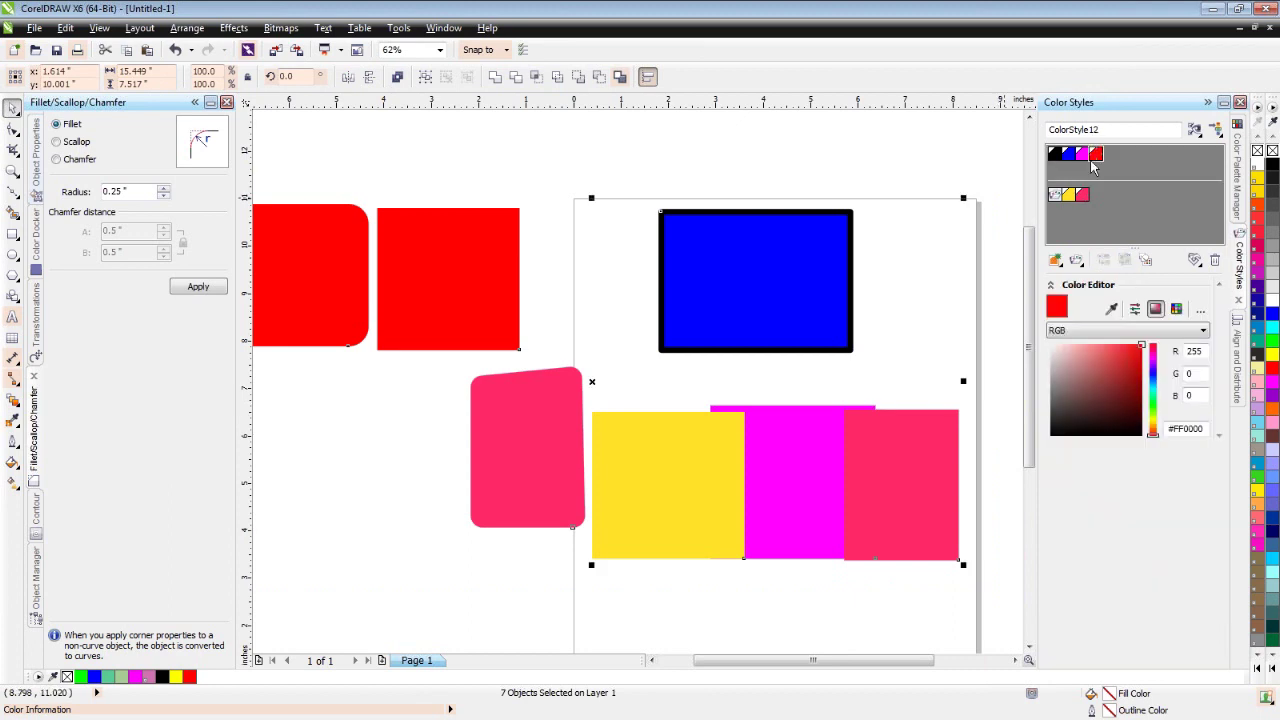
{"action": "key", "text": "Escape"}
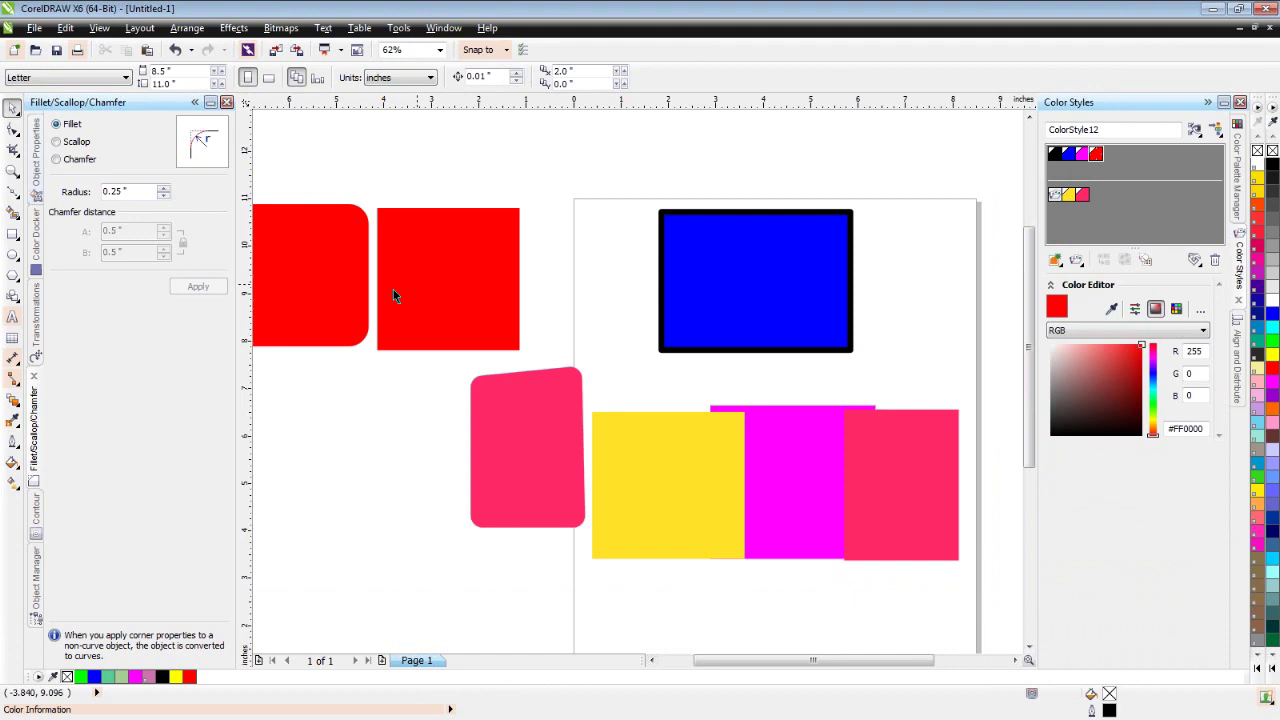
Undo the last two moves of the red squares and send both squares to the back of the layer
{"action": "key", "text": "ctrl+z"}
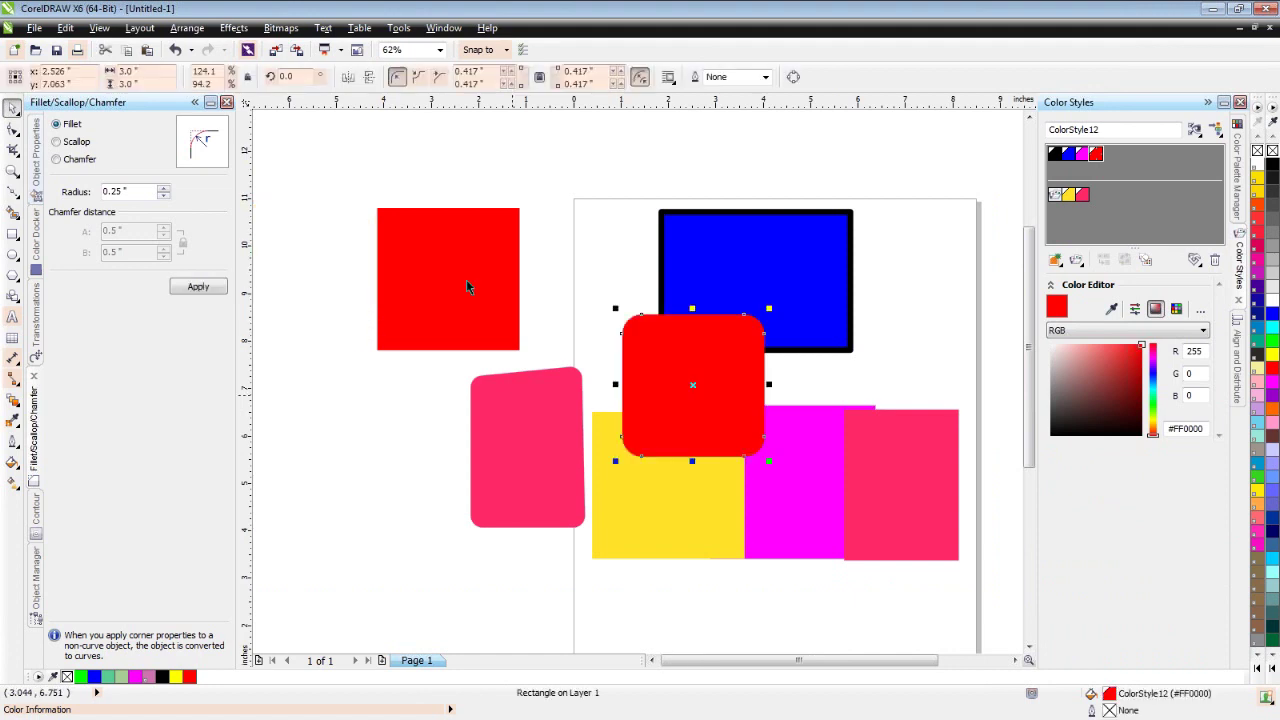
{"action": "key", "text": "ctrl+z"}
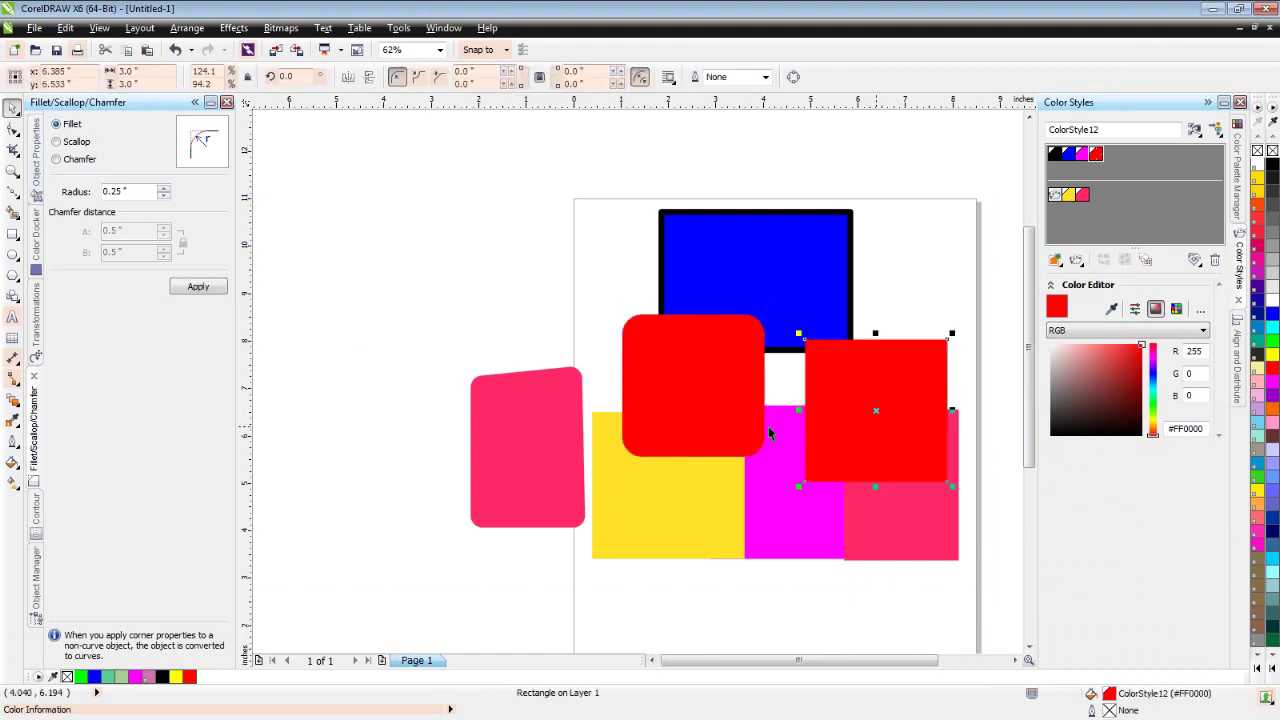
{"action": "left_click", "coordinate": [671, 393], "text": "shift"}
{"action": "left_click", "coordinate": [187, 27]}
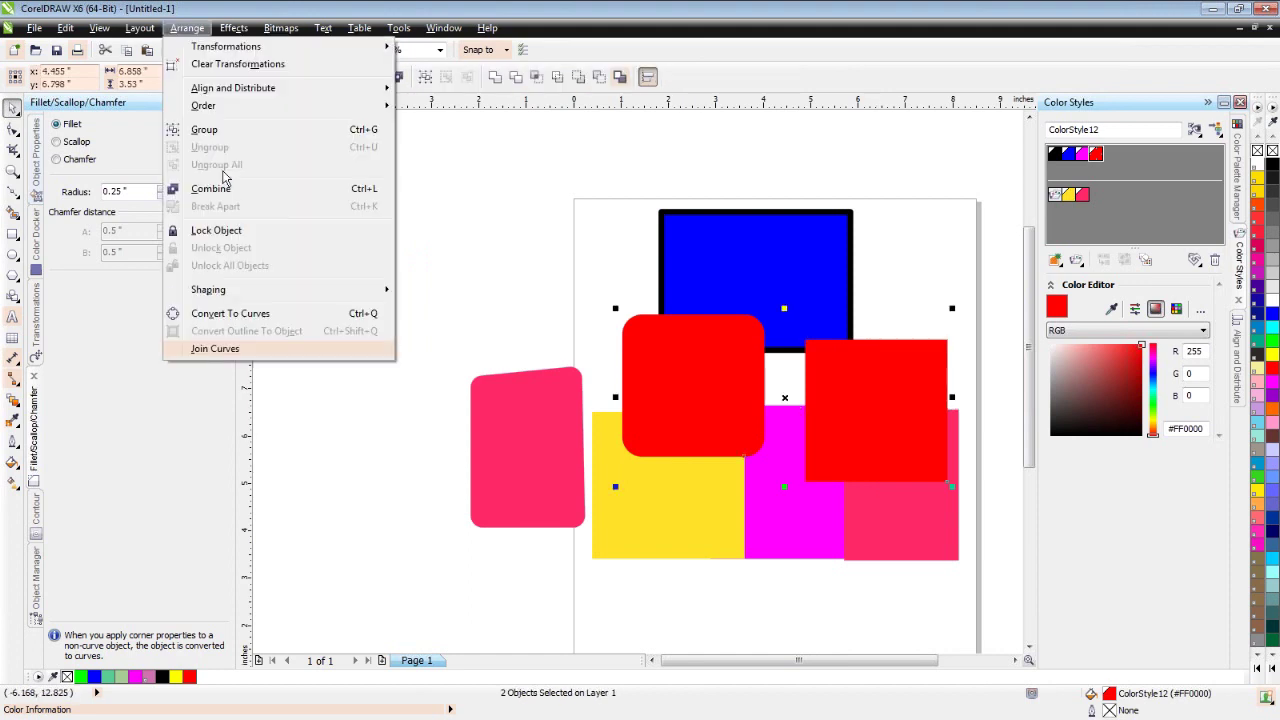
{"action": "mouse_move", "coordinate": [246, 108]}
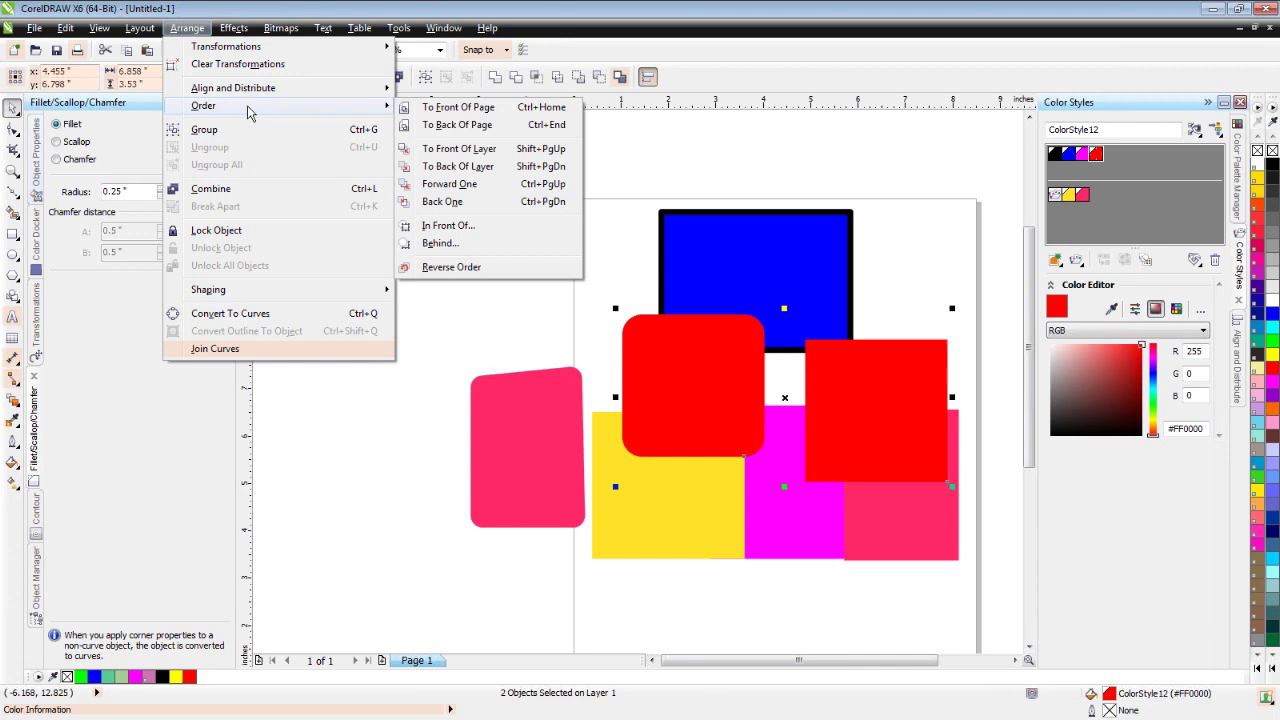
{"action": "left_click", "coordinate": [541, 167]}
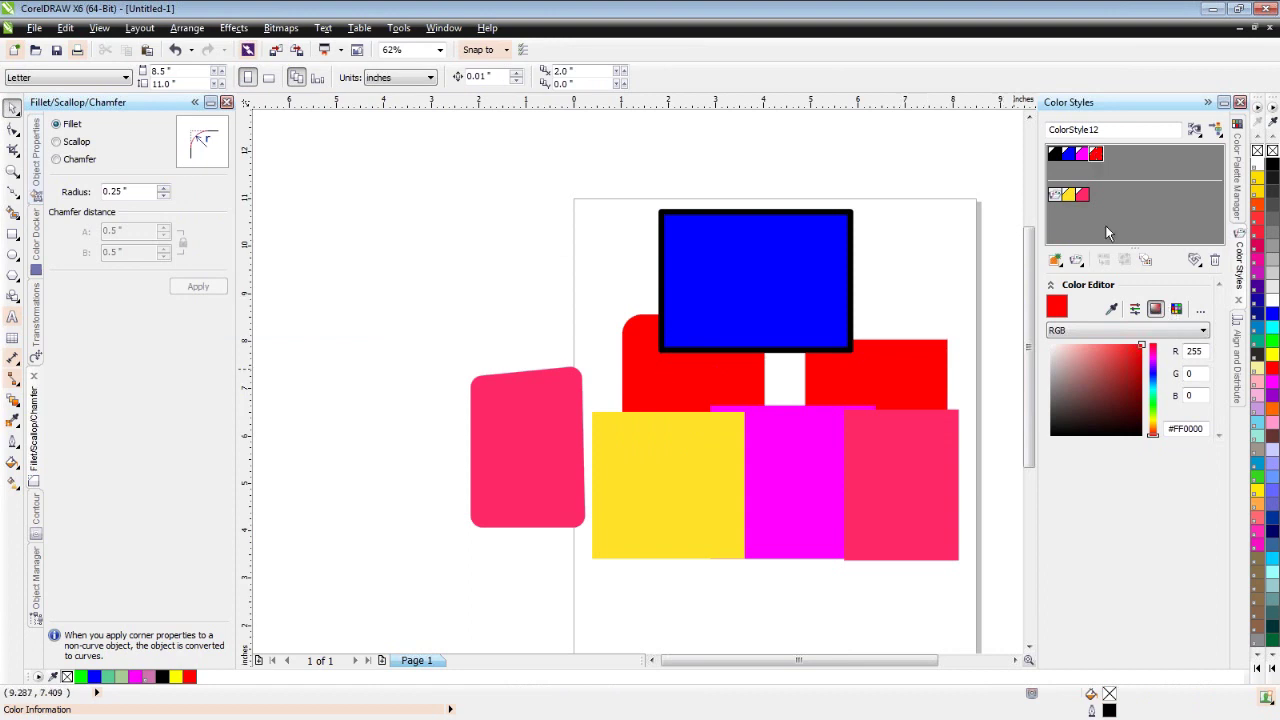
Change the red color style to gray #B3B3B3 by sampling it from the color palette, and check the objects in wireframe view
{"action": "left_click", "coordinate": [1113, 311]}
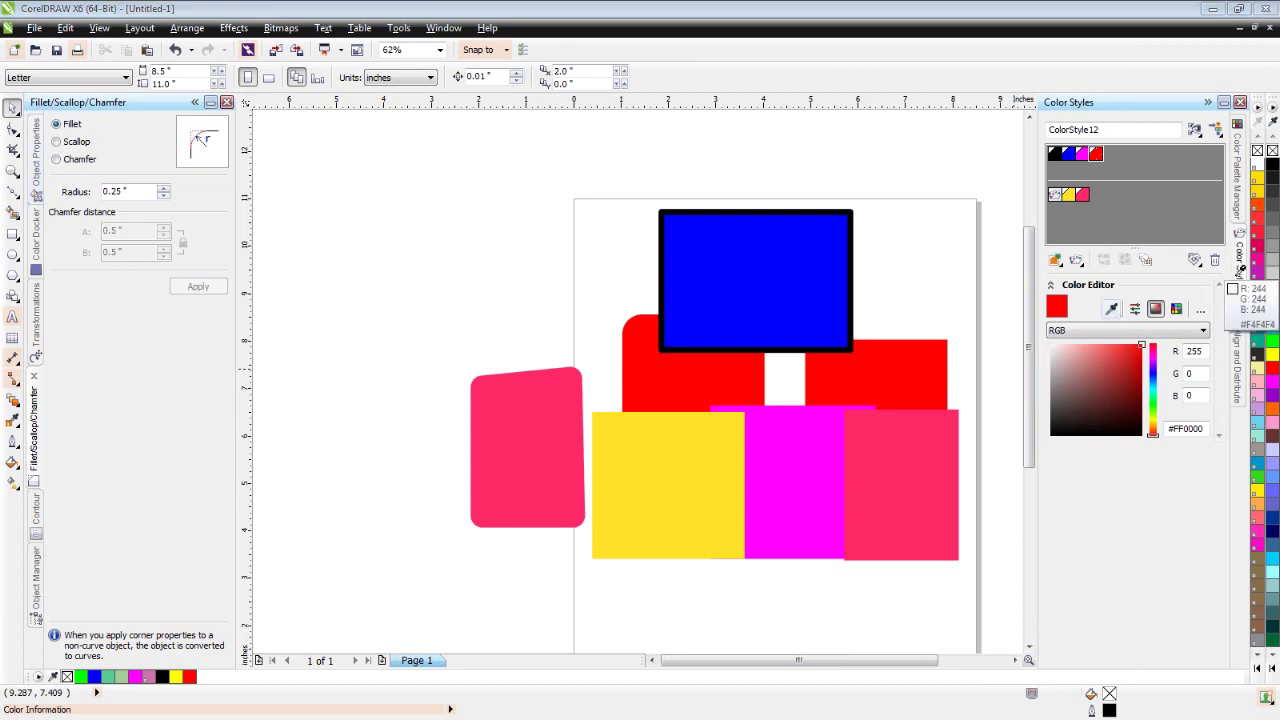
{"action": "left_click", "coordinate": [1273, 261]}
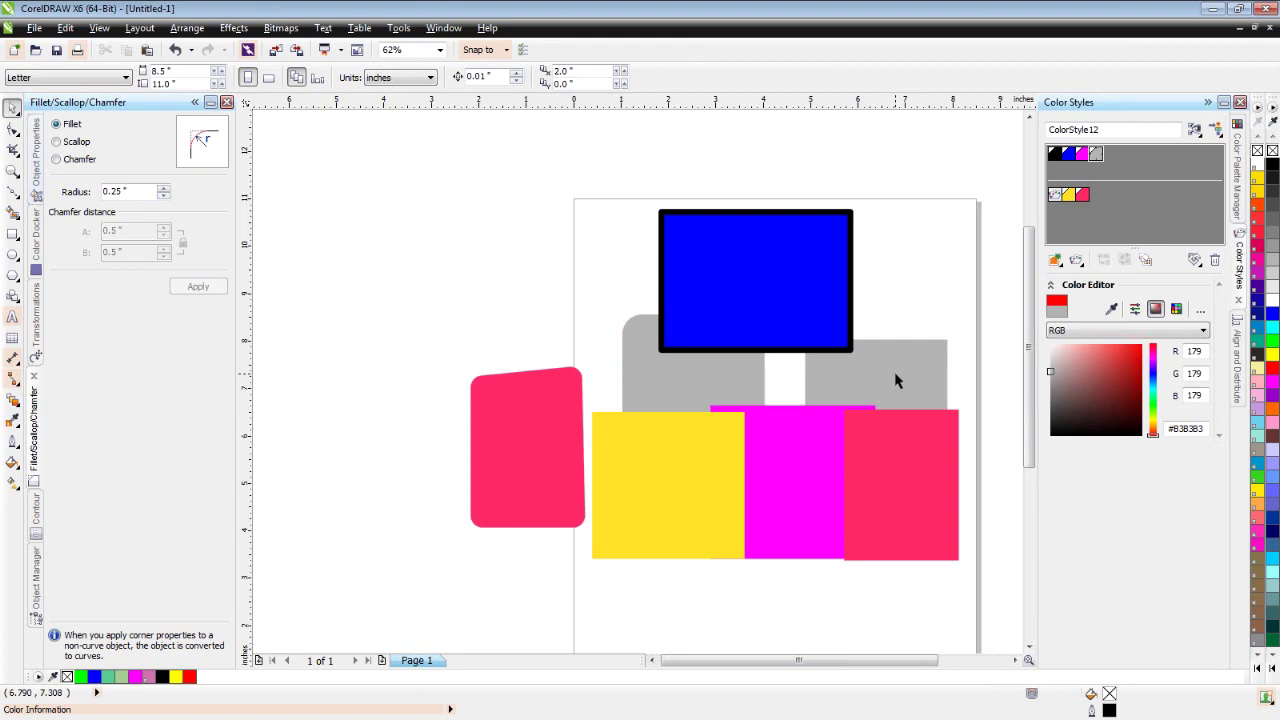
{"action": "key", "text": "shift+F9"}
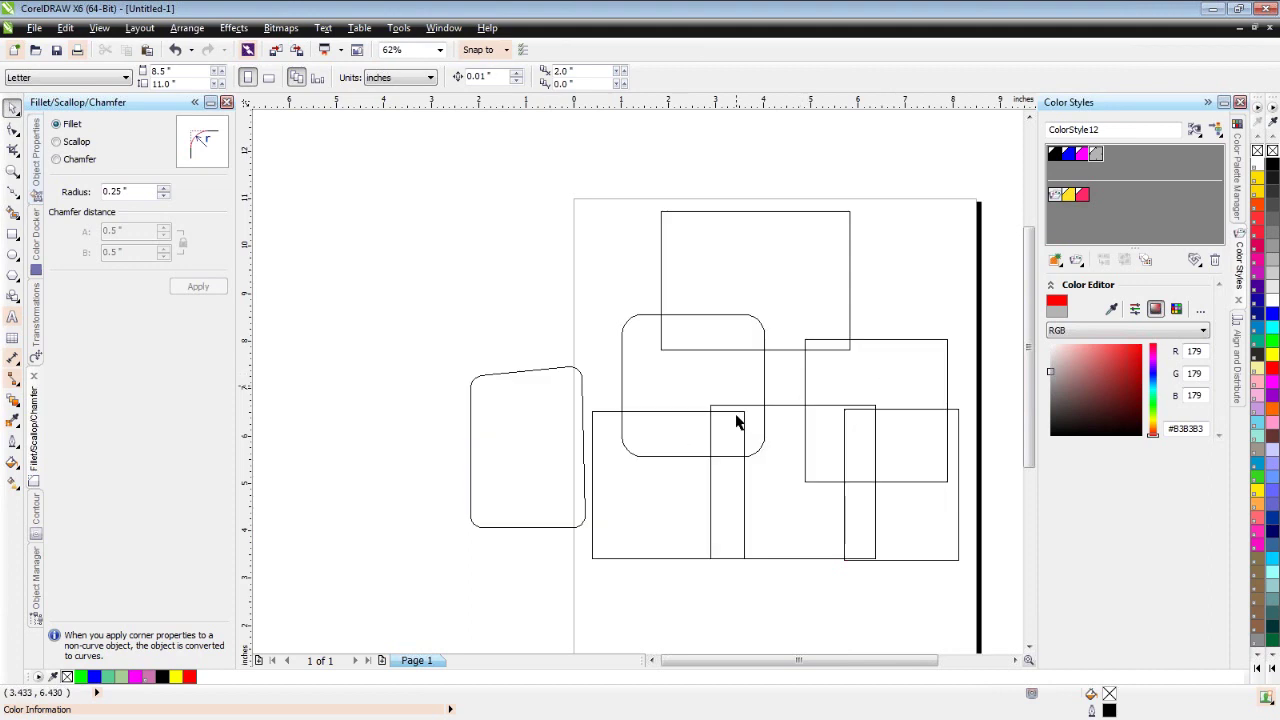
{"action": "key", "text": "shift+F9"}
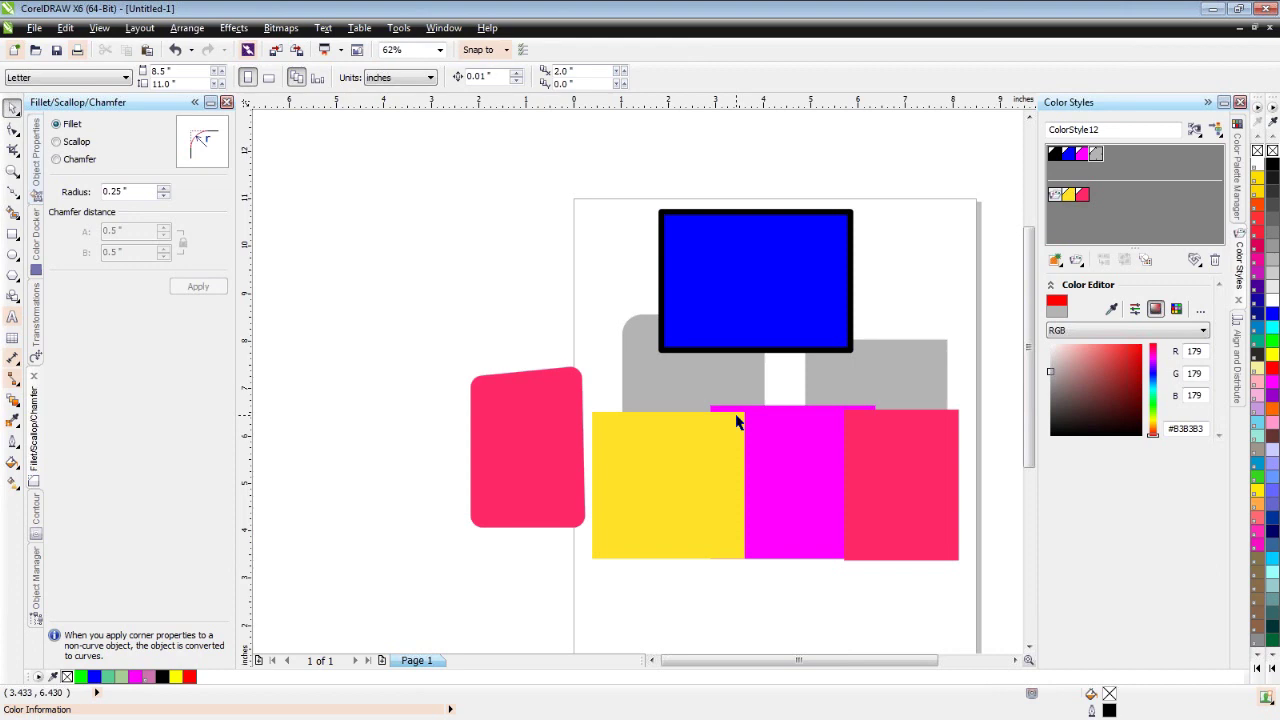
Open the Transformations docker and examine its position settings with the blue rectangle selected
{"action": "left_click", "coordinate": [38, 325]}
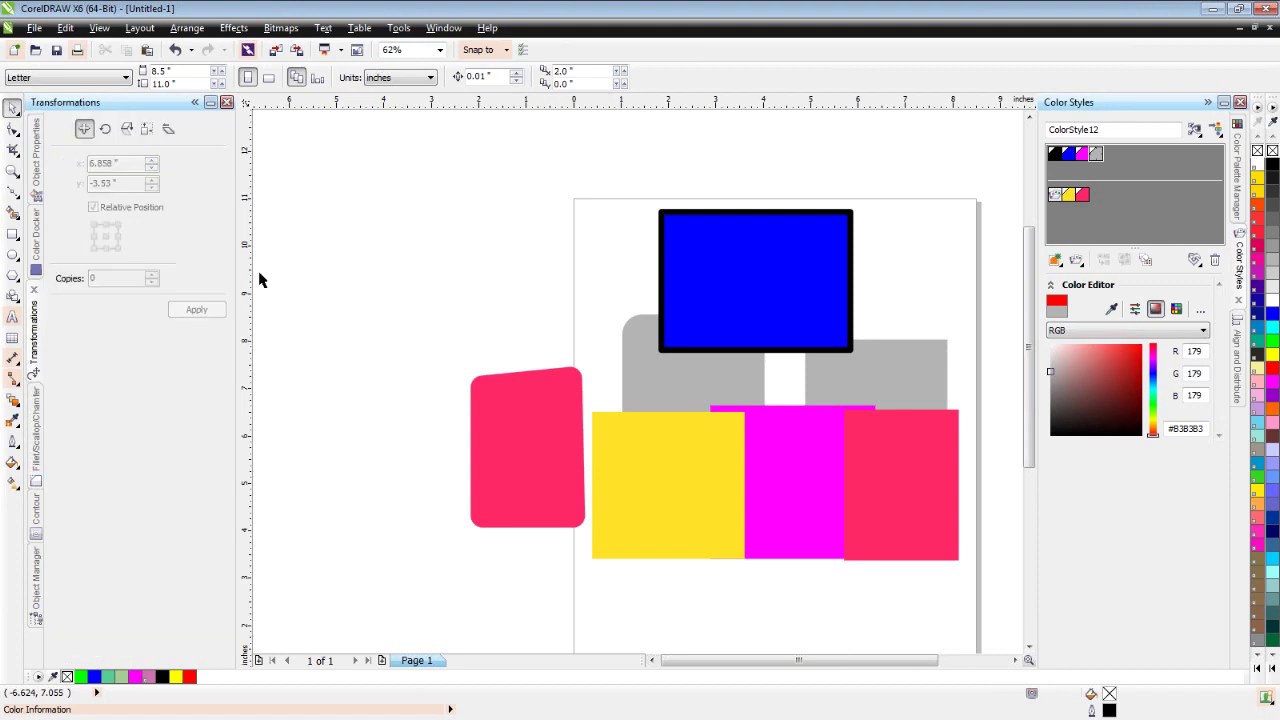
{"action": "left_click", "coordinate": [737, 295]}
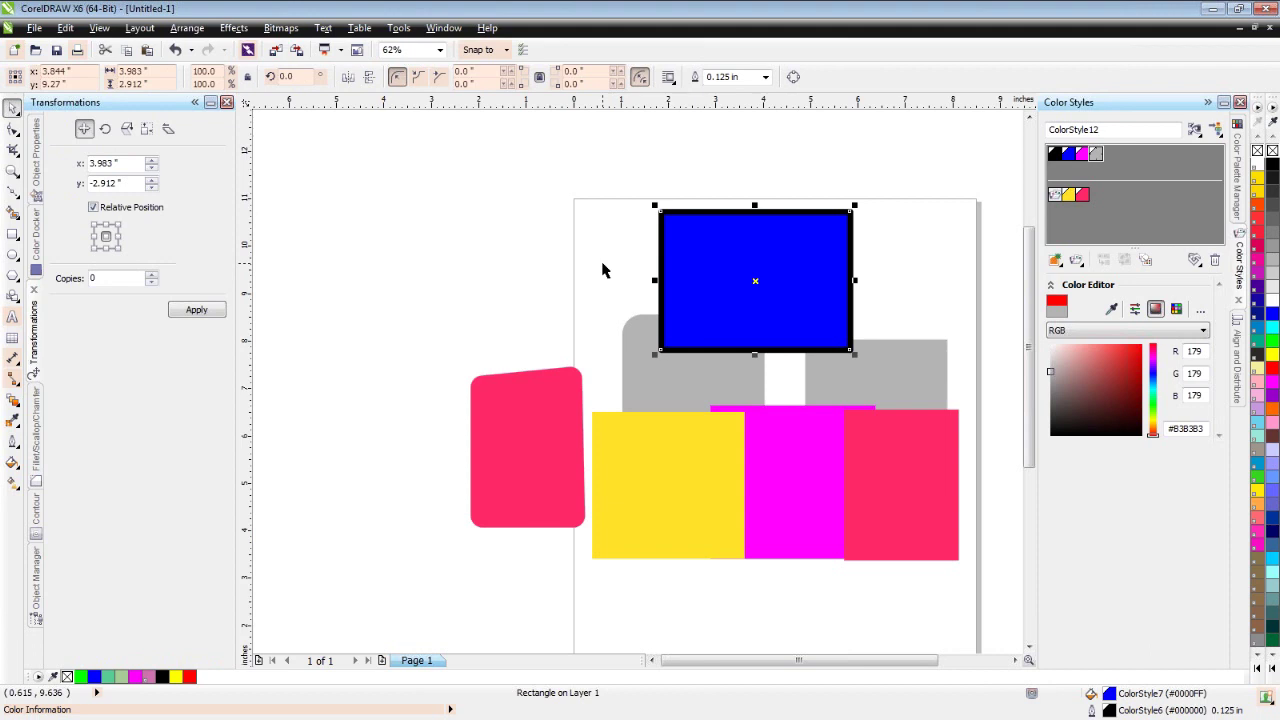
{"action": "left_click", "coordinate": [548, 258]}
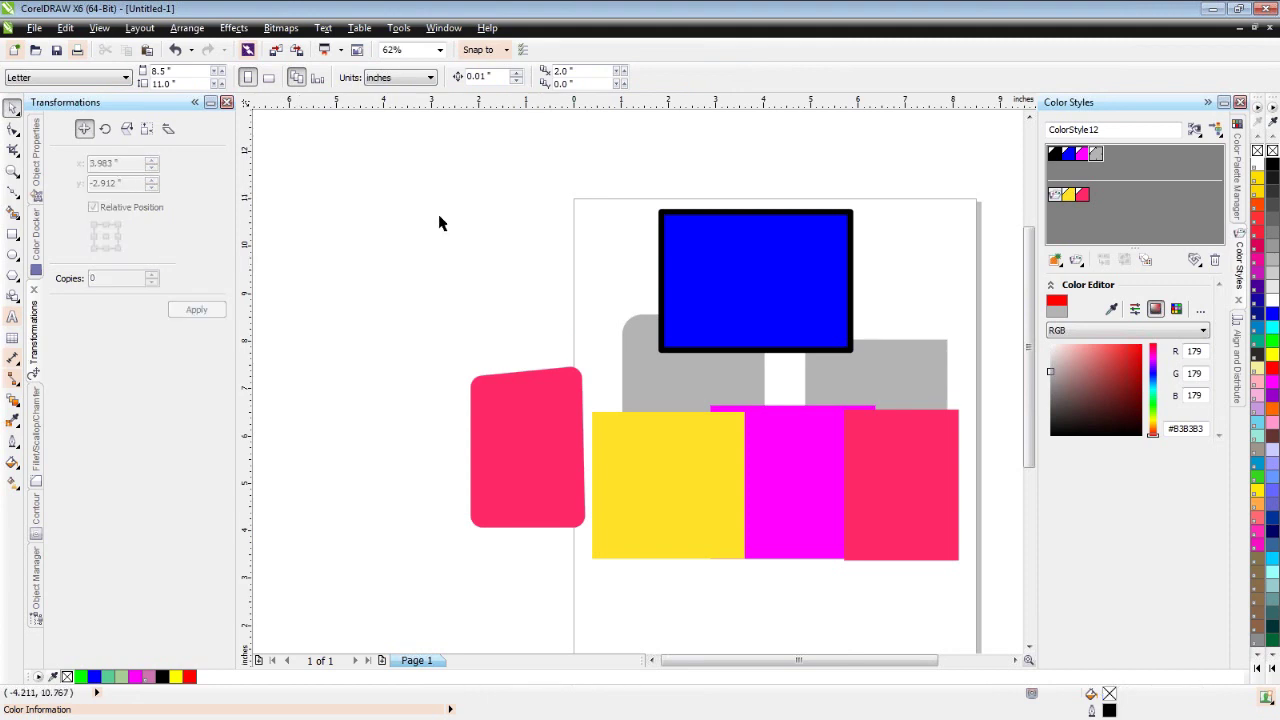
{"action": "left_click", "coordinate": [679, 277]}
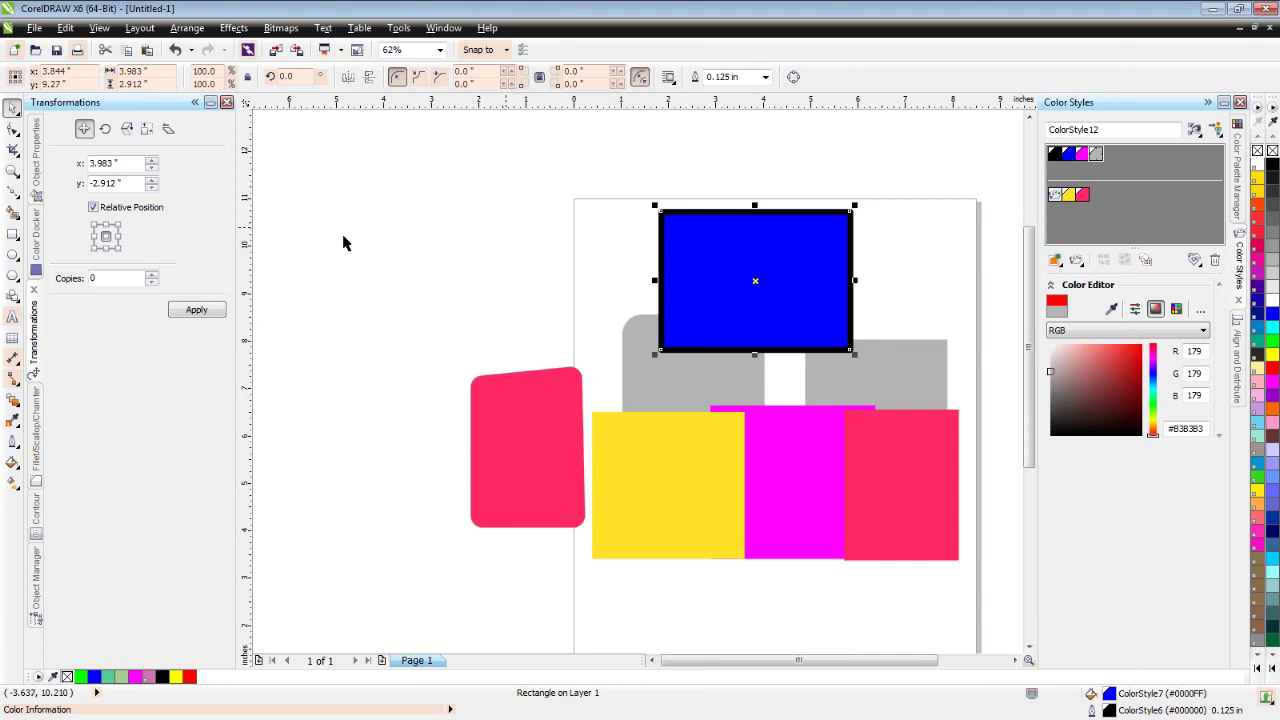
Draw an unfilled rectangle about 2.9 by 1.9 inches in the empty area beside the page and select it with the Pick tool
{"action": "left_click", "coordinate": [15, 236]}
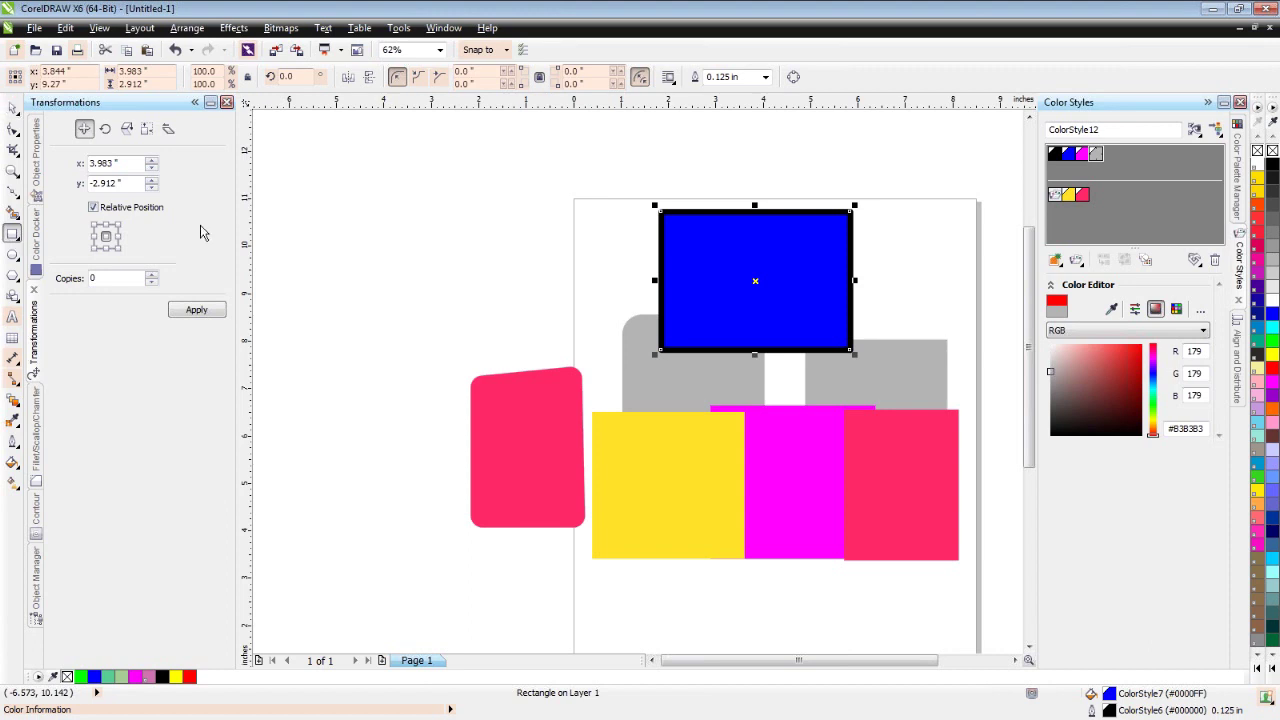
{"action": "left_click_drag", "start_coordinate": [392, 183], "coordinate": [532, 271]}
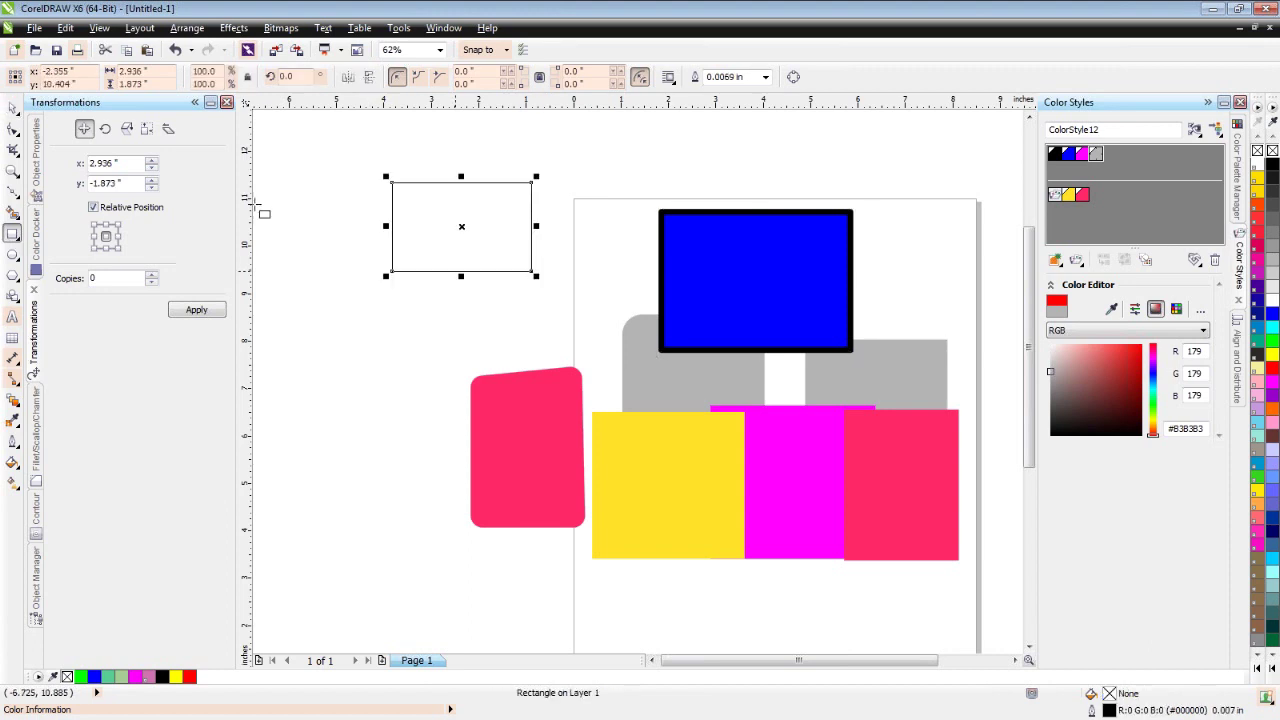
{"action": "left_click", "coordinate": [12, 110]}
{"action": "left_click", "coordinate": [420, 203]}
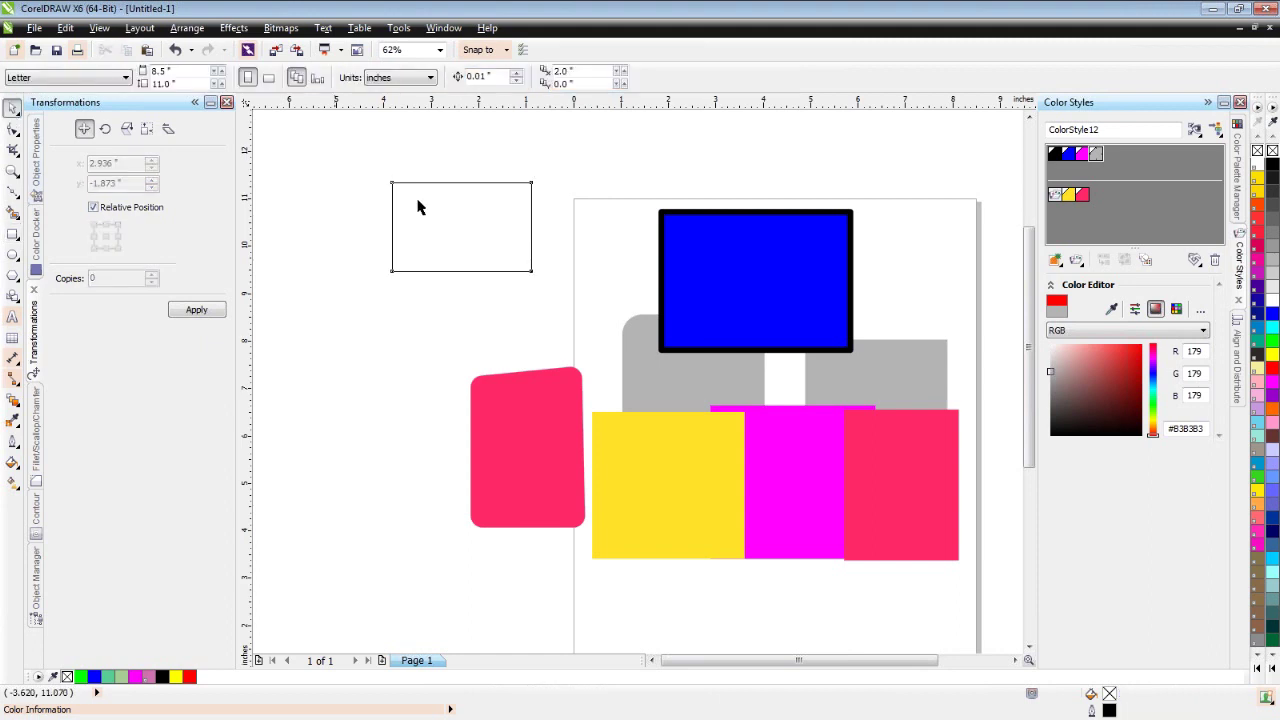
{"action": "left_click", "coordinate": [440, 216]}
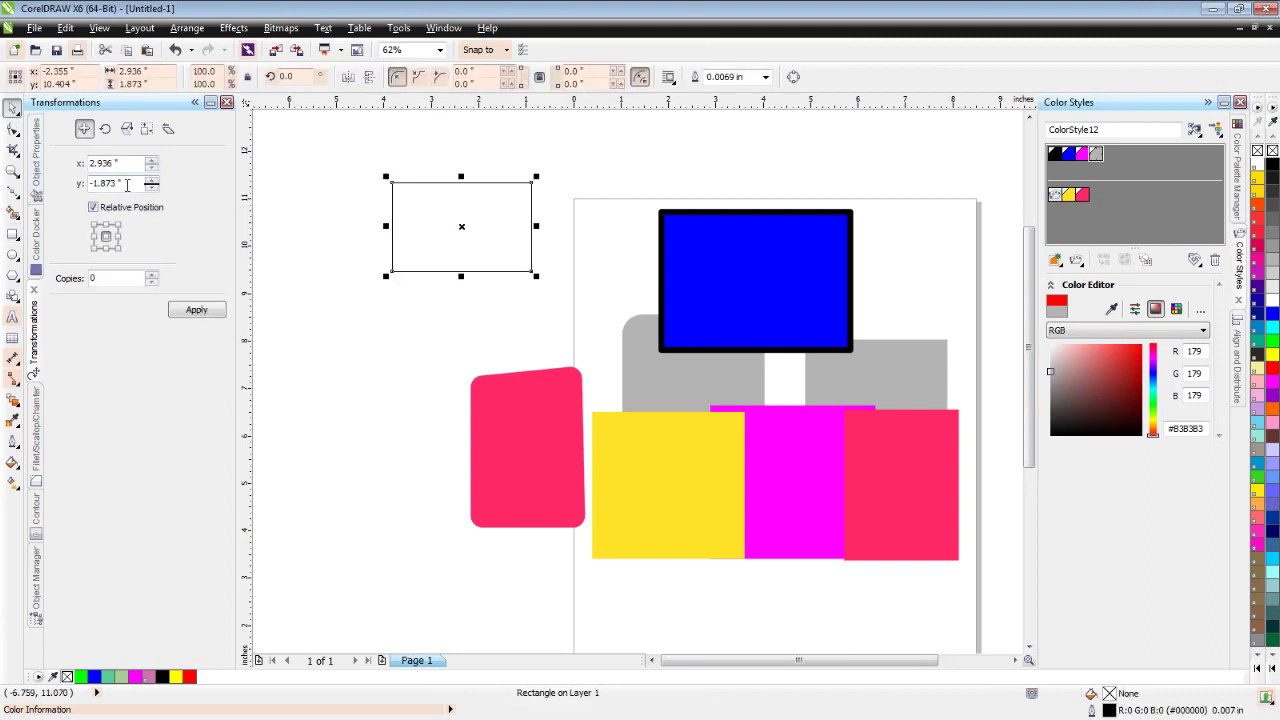
Display the Size transformation settings, move the unfilled rectangle to just above the rounded pink shape, and deselect it
{"action": "left_click", "coordinate": [146, 130]}
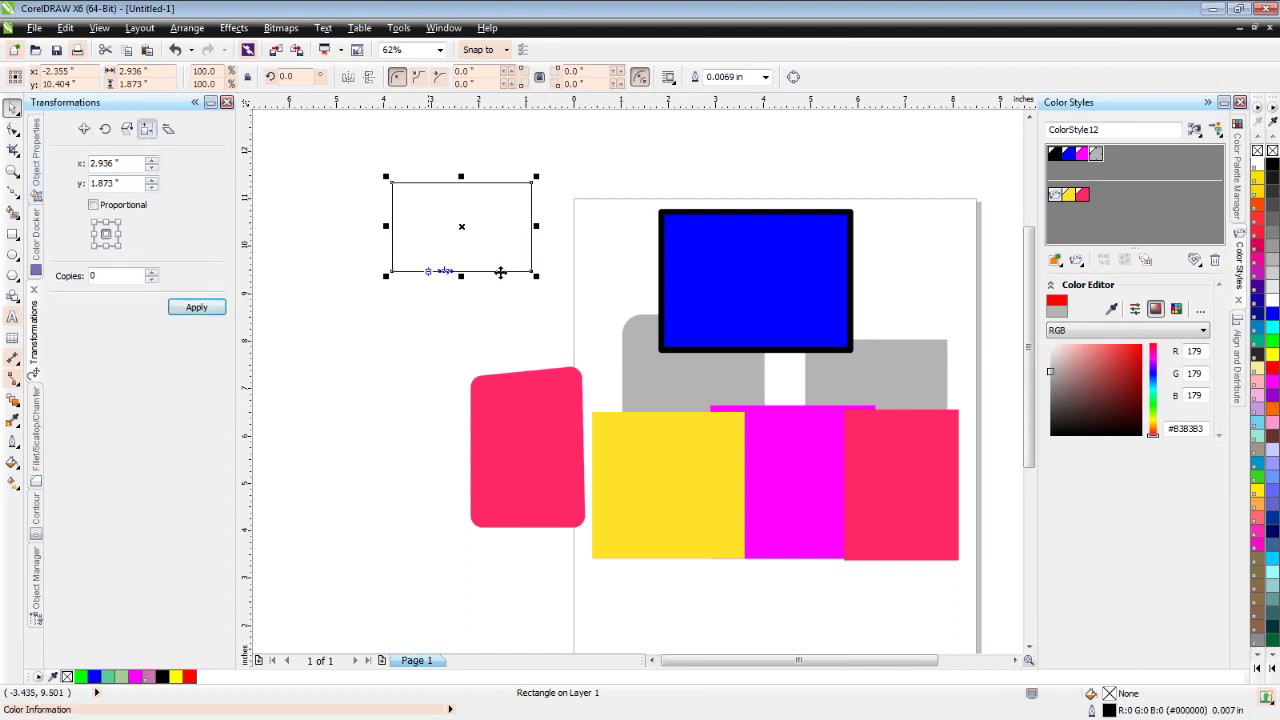
{"action": "left_click_drag", "start_coordinate": [442, 265], "coordinate": [535, 308]}
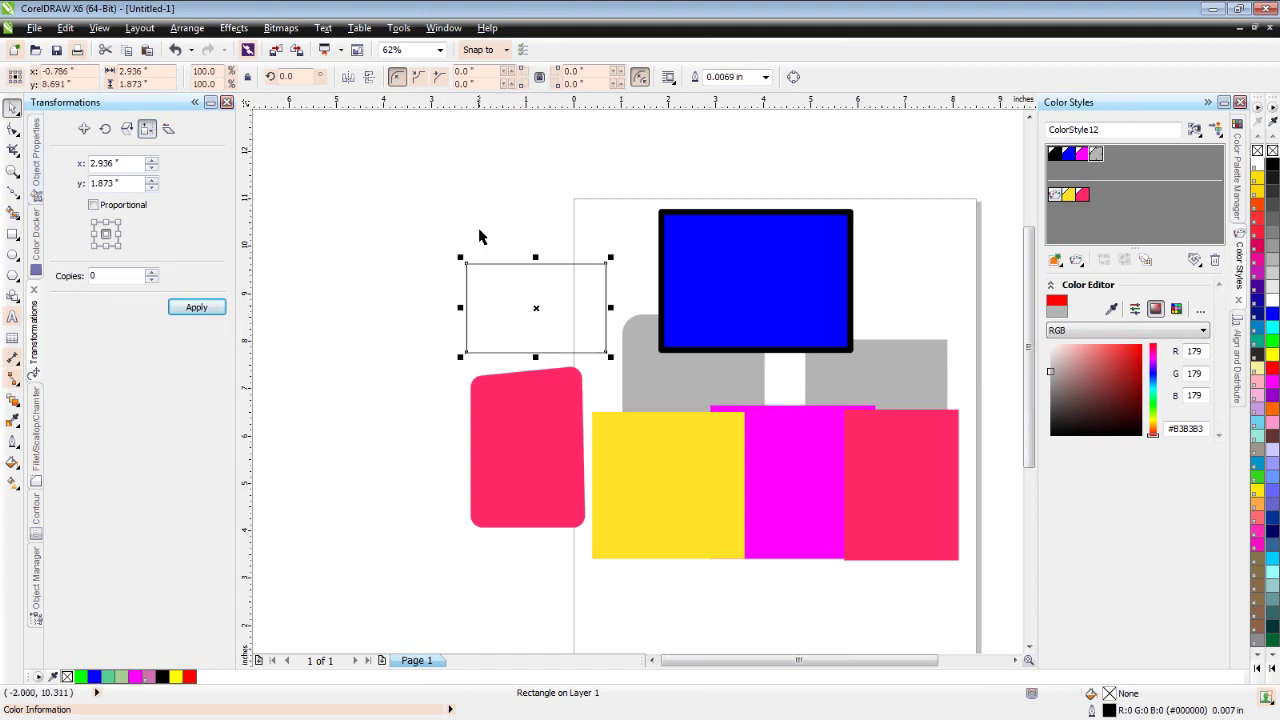
{"action": "left_click", "coordinate": [479, 236]}
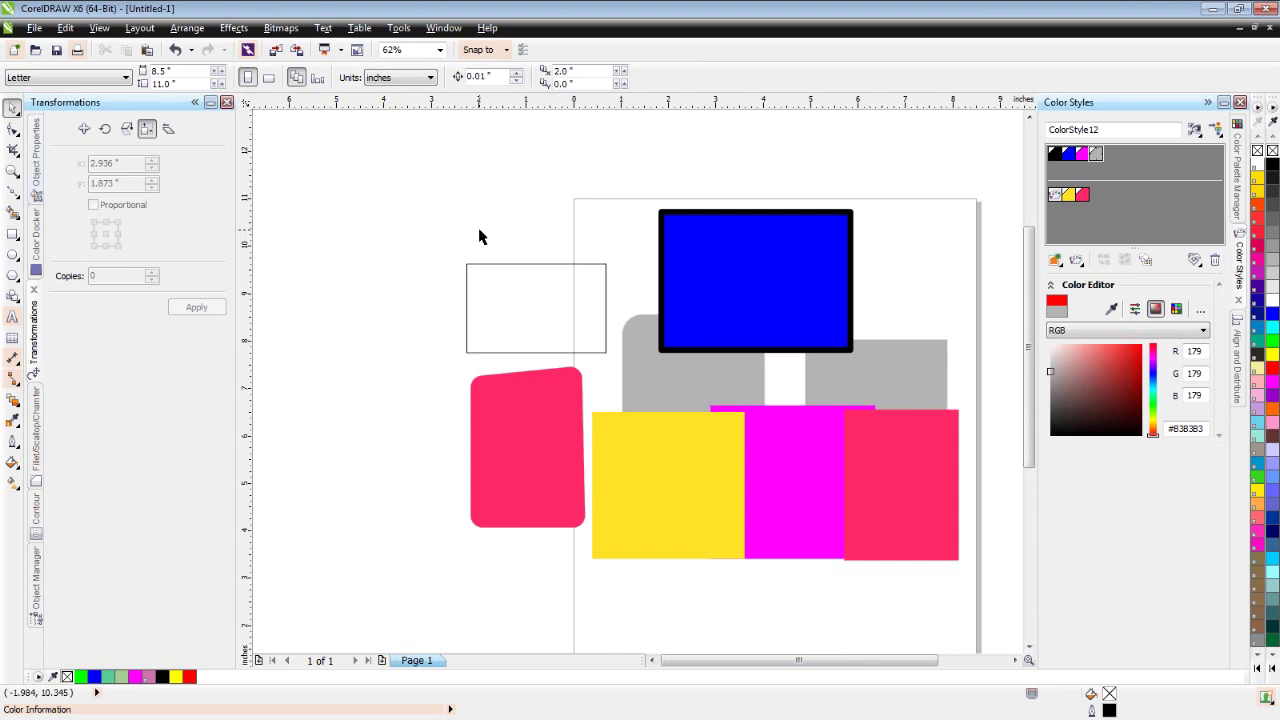
Remove the fill from the topmost rounded pink curve and give it a dark gray #333333 hairline outline
{"action": "left_click", "coordinate": [547, 486]}
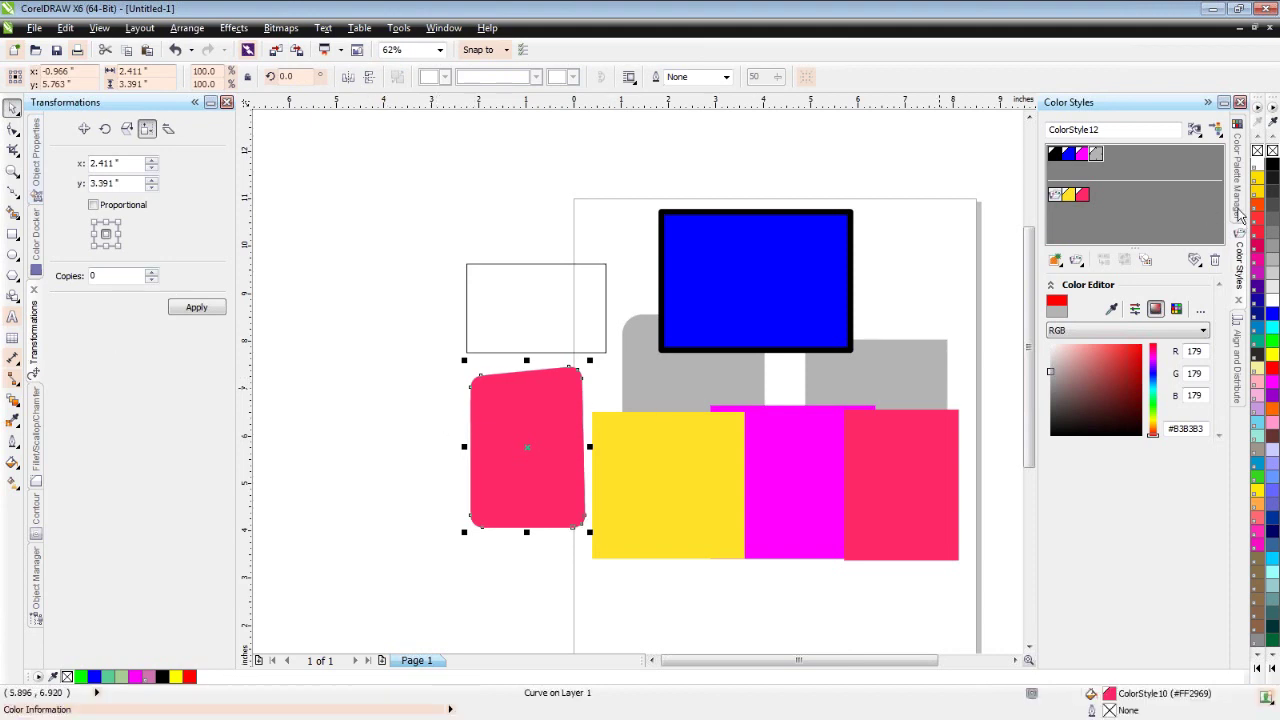
{"action": "left_click", "coordinate": [1259, 151]}
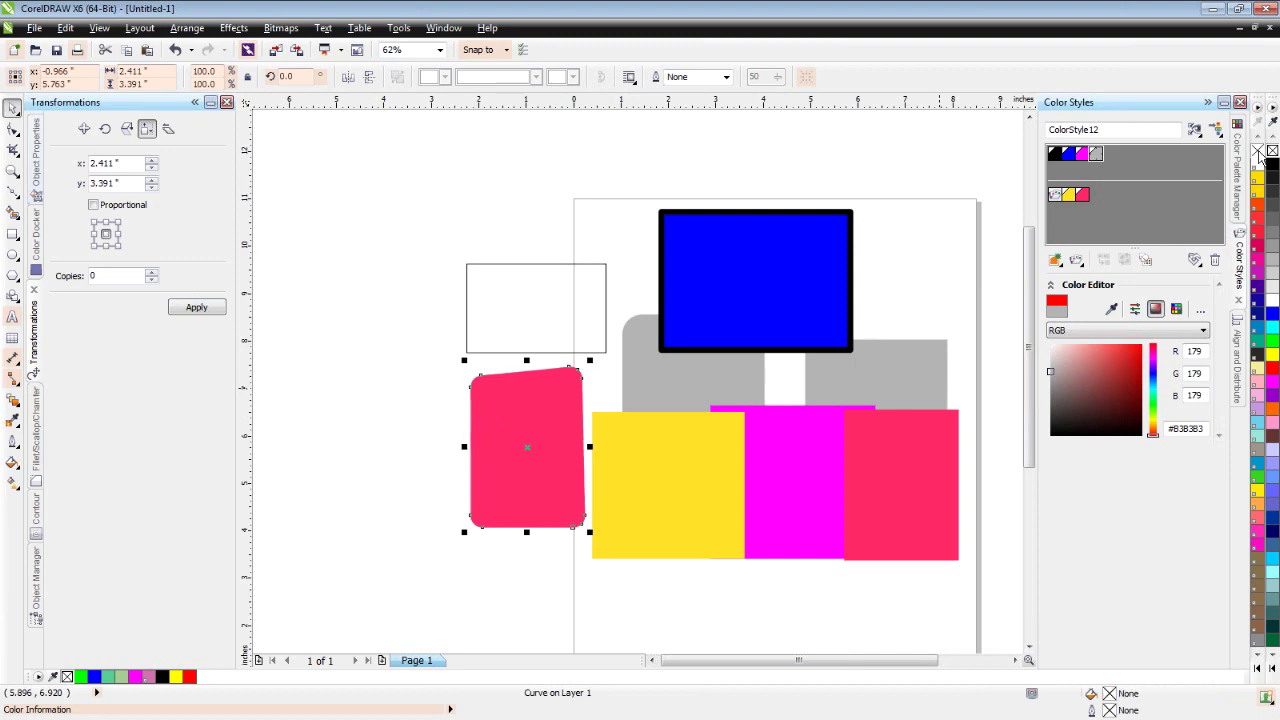
{"action": "left_click_drag", "start_coordinate": [532, 438], "coordinate": [401, 419]}
{"action": "key", "text": "ctrl+z"}
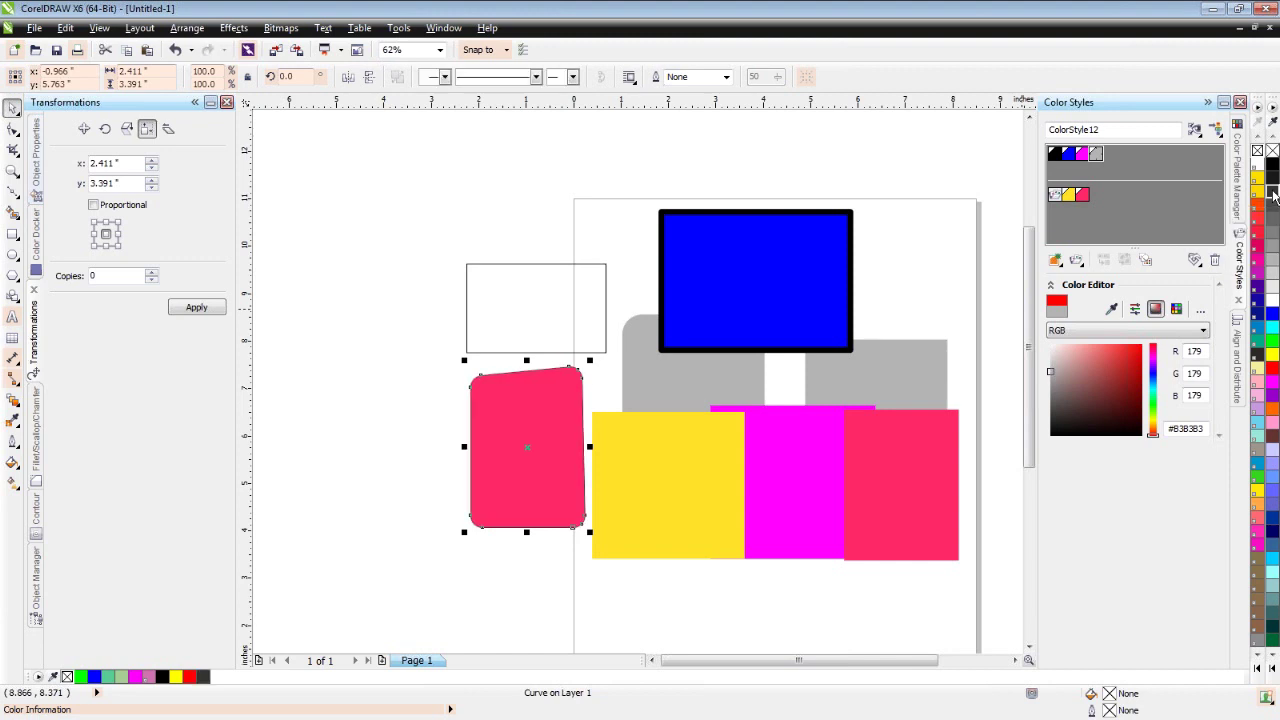
{"action": "right_click", "coordinate": [1273, 195]}
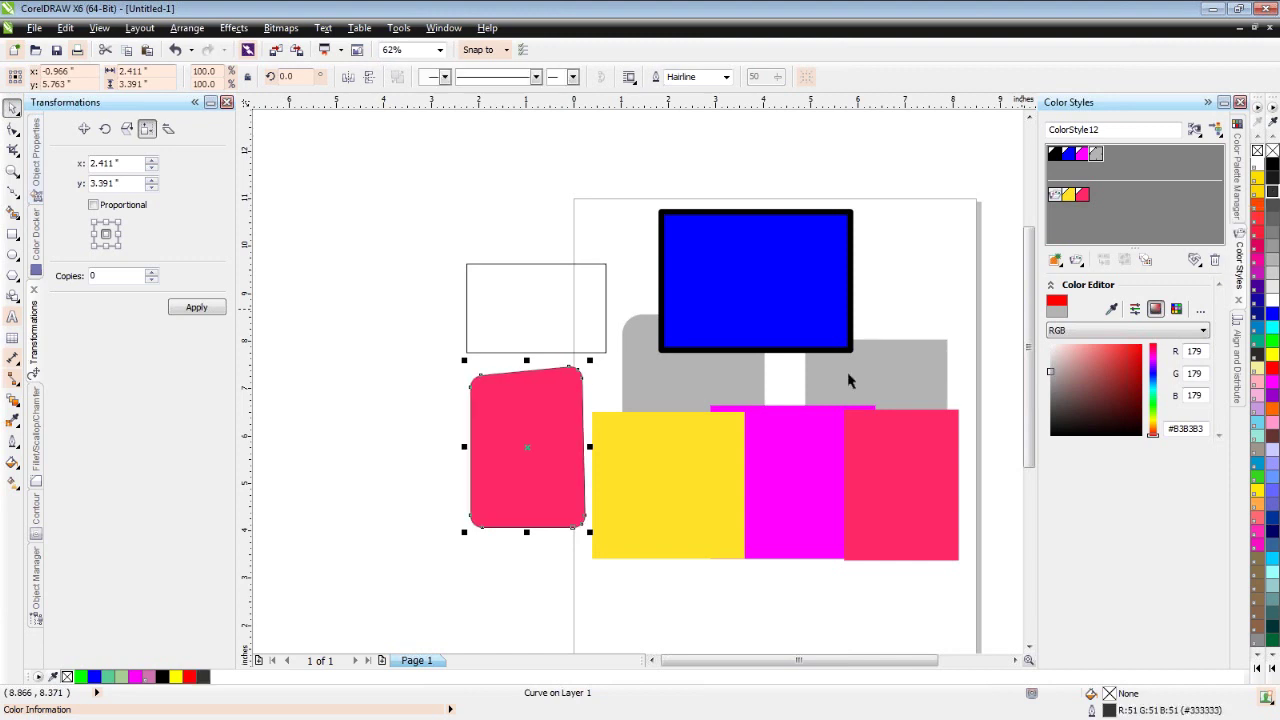
Apply a one-step inside contour with a 0.02" offset and rounded corners to the unfilled rounded curve
{"action": "scroll", "coordinate": [465, 380], "scroll_direction": "up", "scroll_amount": 3}
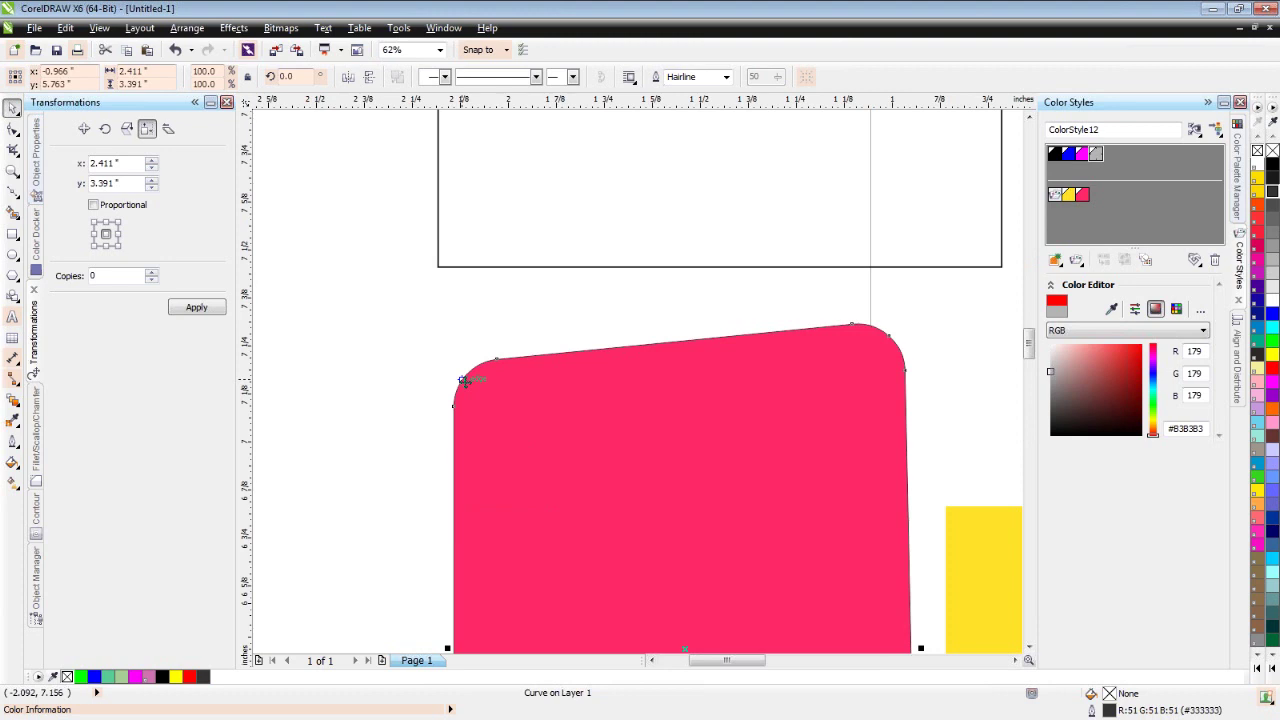
{"action": "scroll", "coordinate": [465, 380], "scroll_direction": "up", "scroll_amount": 5}
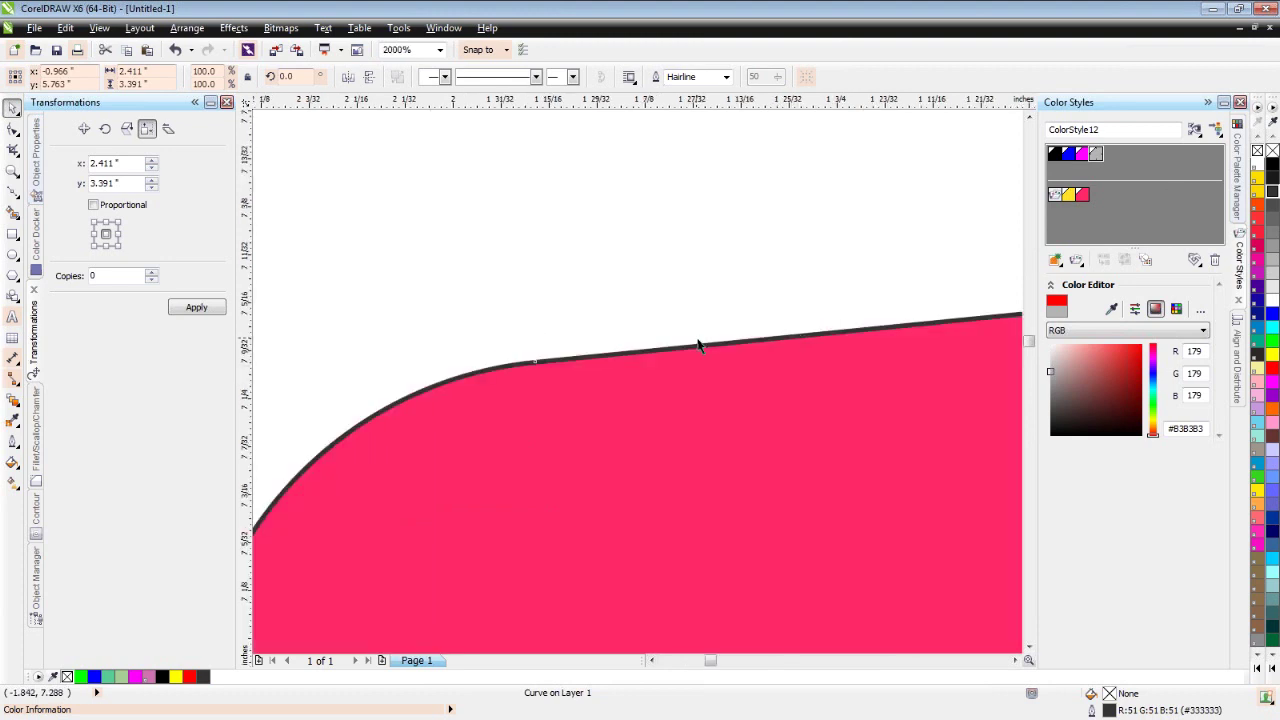
{"action": "scroll", "coordinate": [700, 344], "scroll_direction": "down", "scroll_amount": 1}
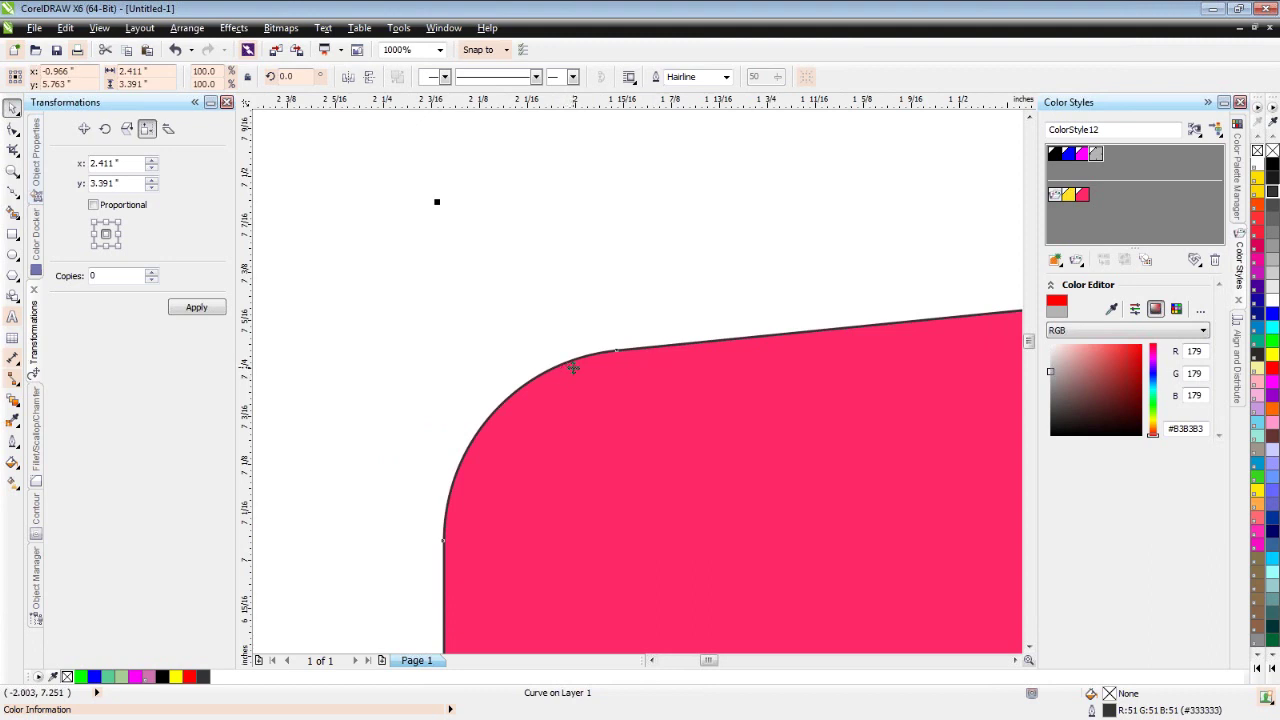
{"action": "left_click", "coordinate": [36, 515]}
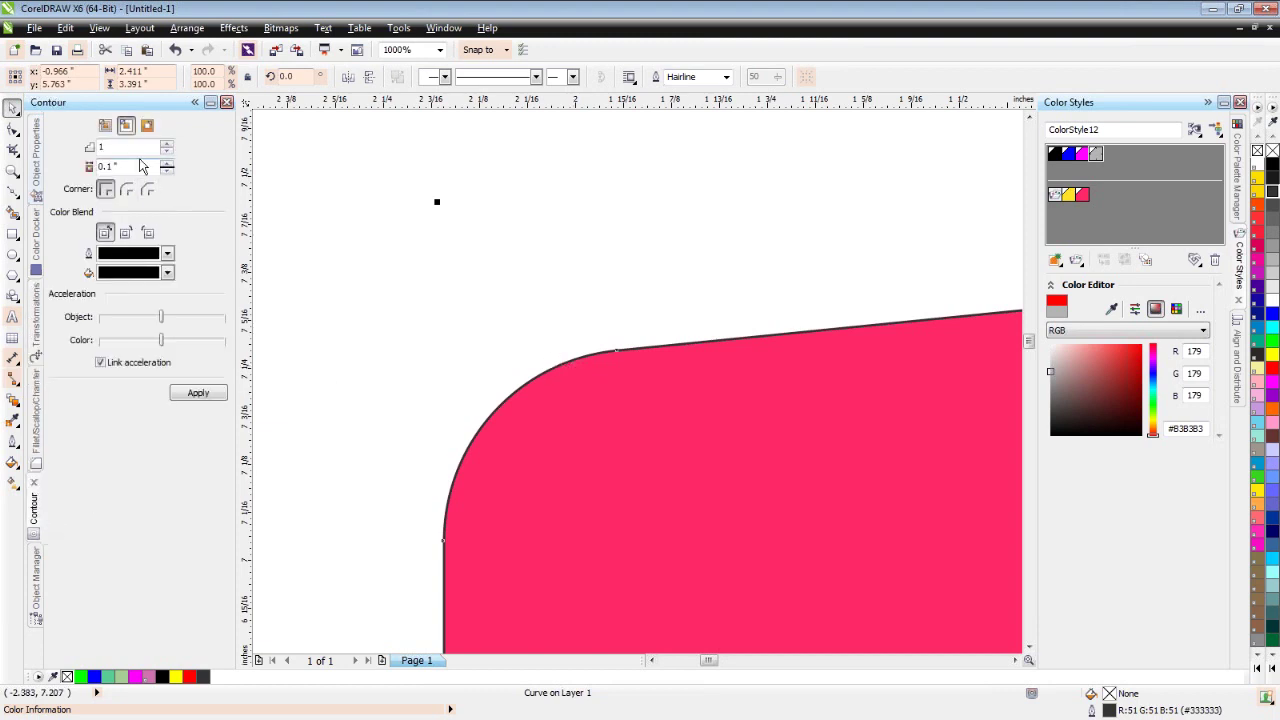
{"action": "left_click", "coordinate": [119, 166]}
{"action": "type", "text": "02"}
{"action": "left_click", "coordinate": [128, 191]}
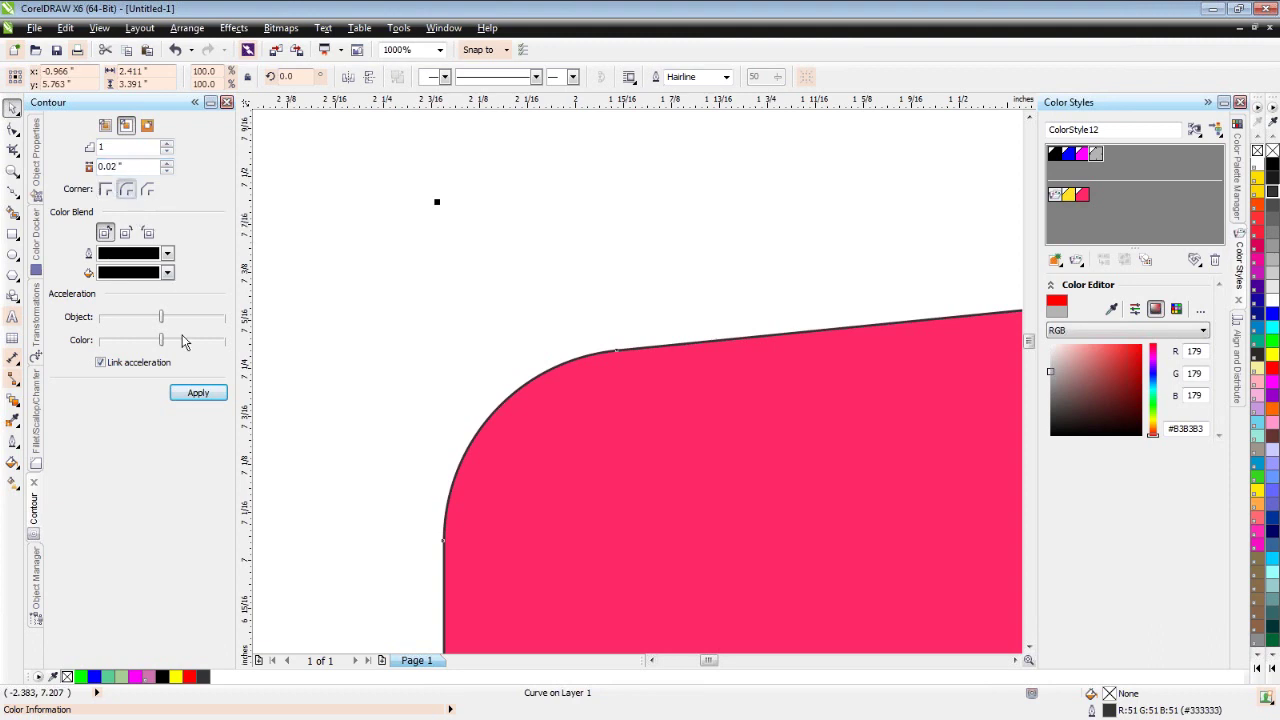
{"action": "left_click", "coordinate": [197, 396]}
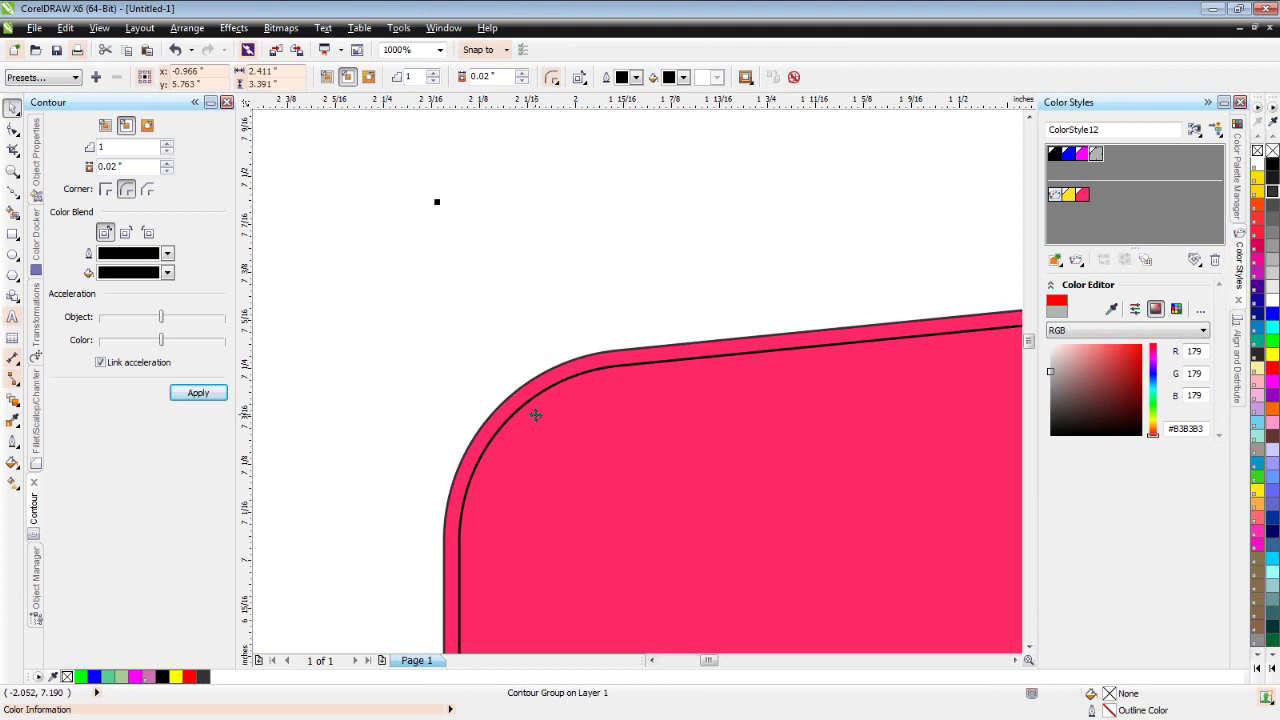
Undo a trial move of the contour group, break the group apart, and select its outer curve on its own
{"action": "left_click_drag", "start_coordinate": [531, 409], "coordinate": [579, 290]}
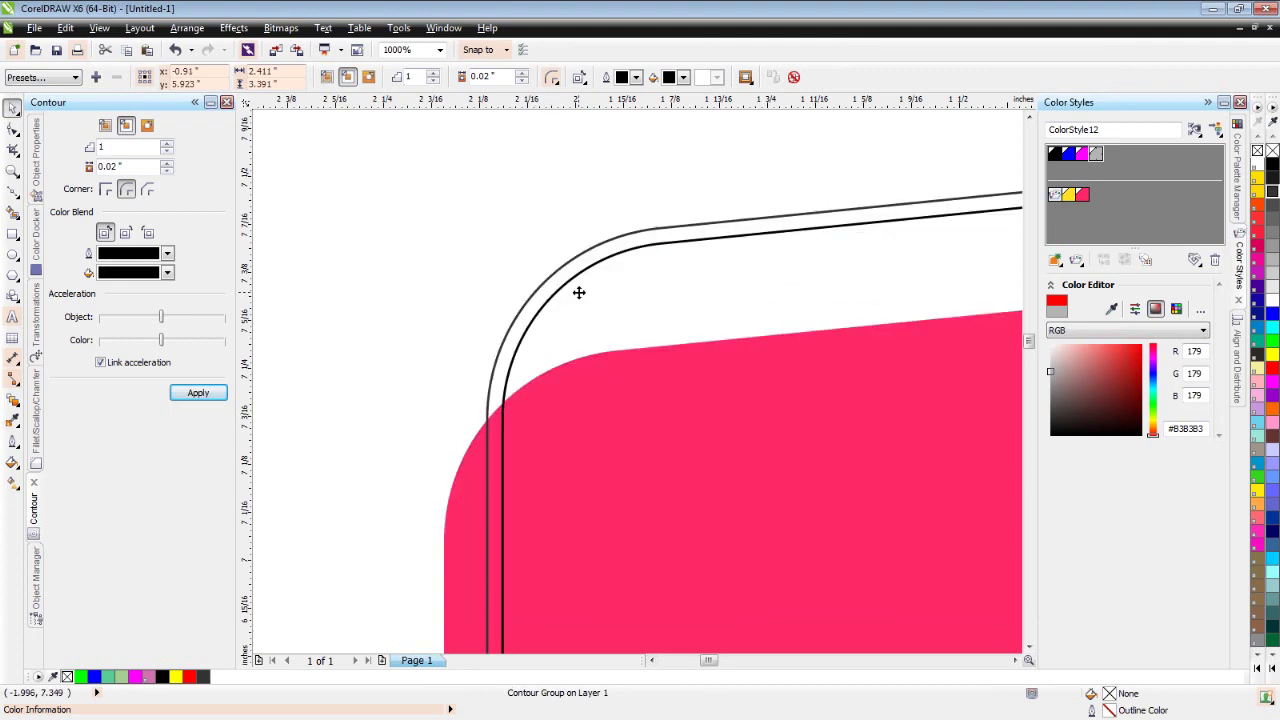
{"action": "key", "text": "ctrl+z"}
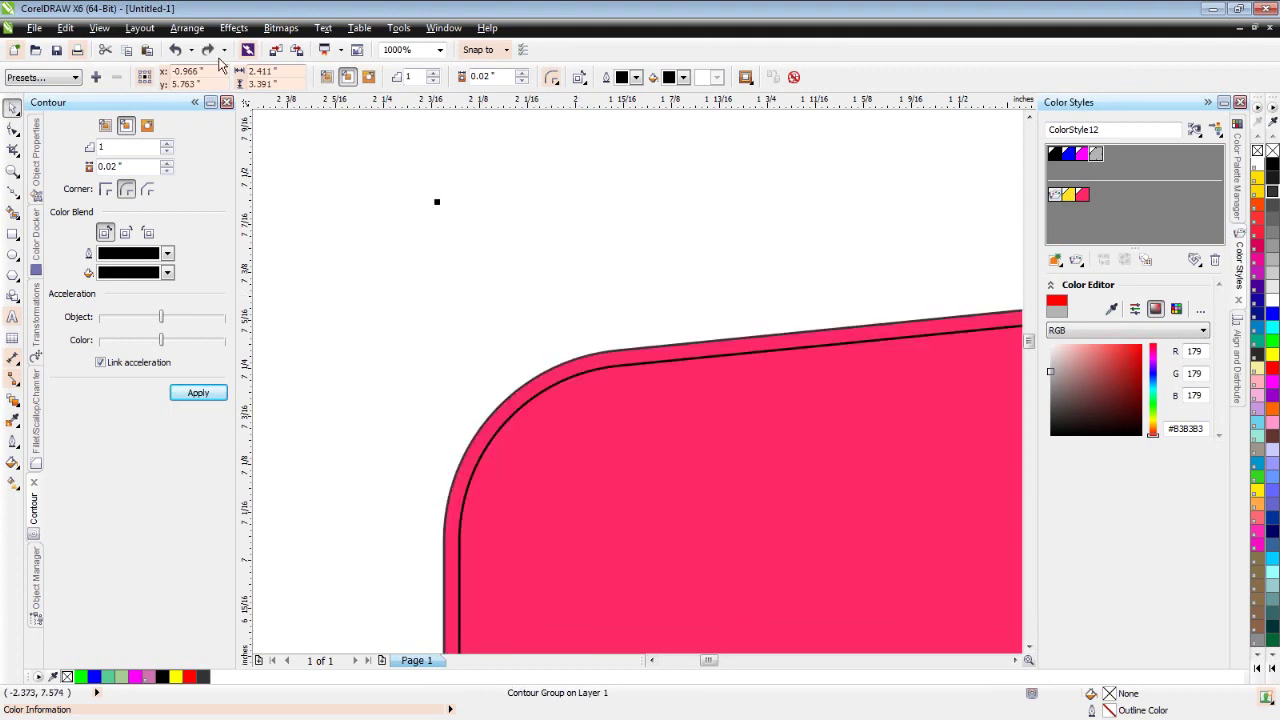
{"action": "left_click", "coordinate": [188, 28]}
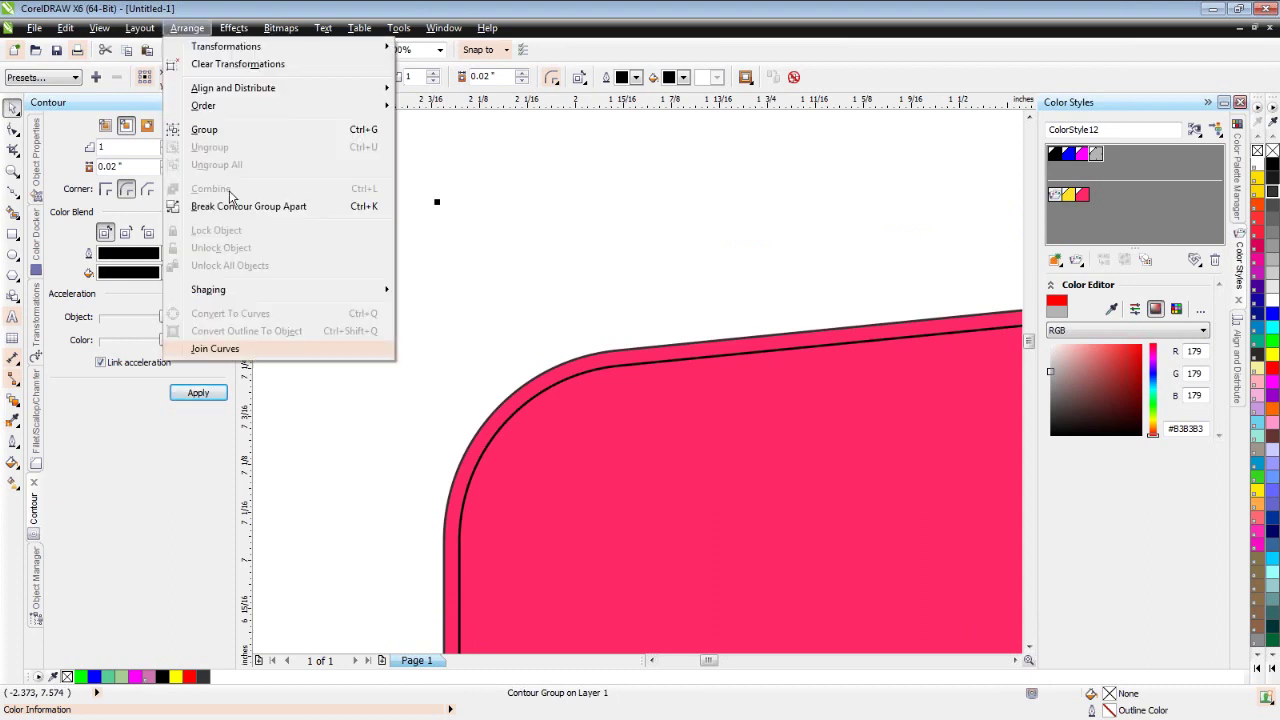
{"action": "left_click", "coordinate": [381, 210]}
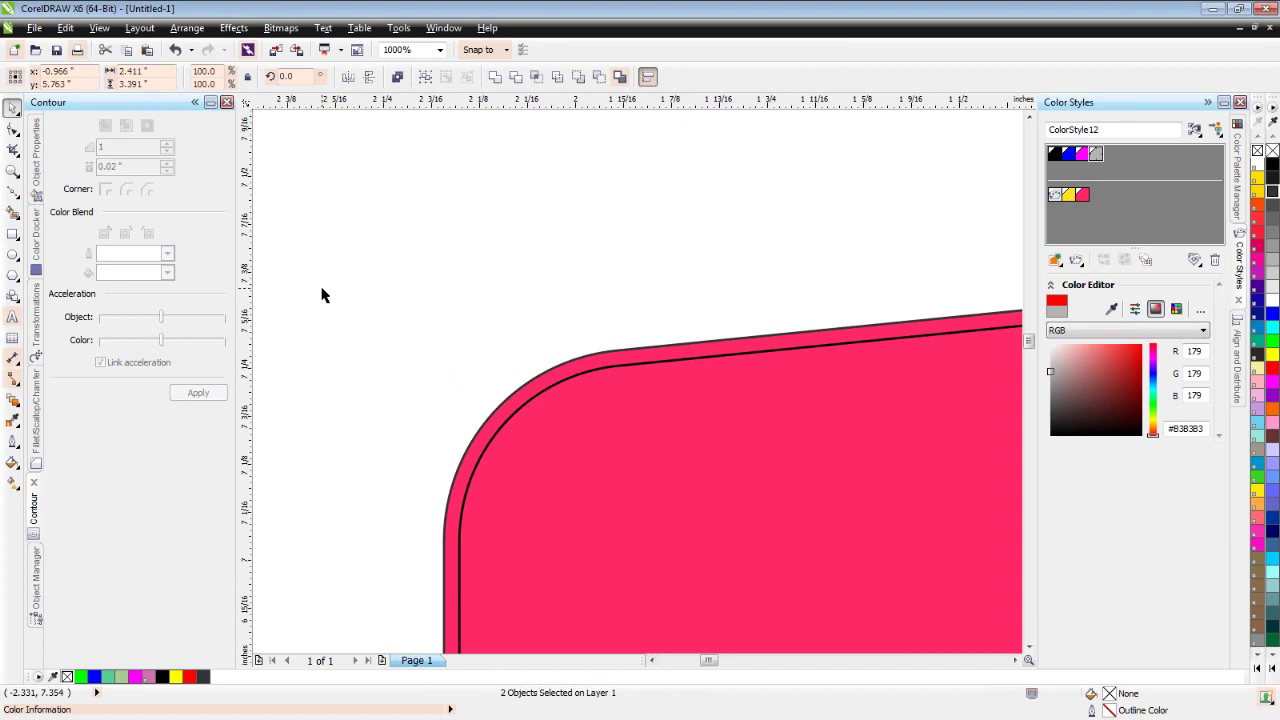
{"action": "left_click", "coordinate": [524, 384]}
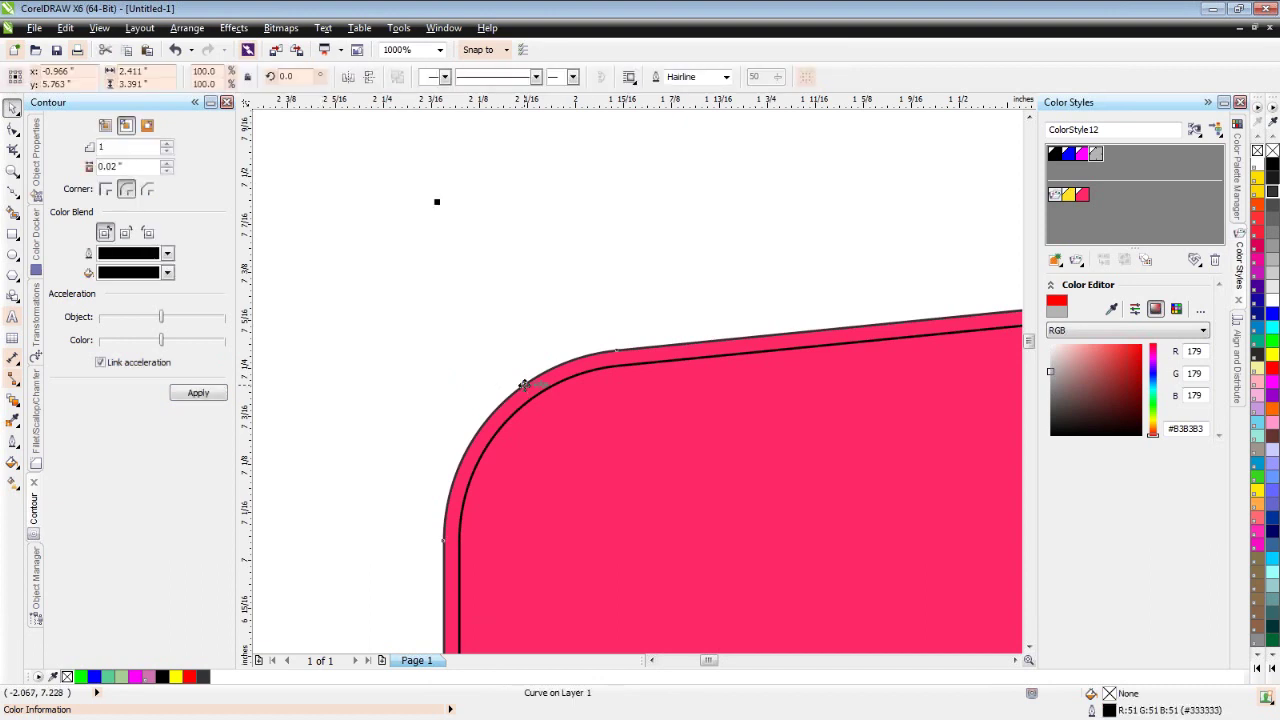
Deselect the outer curve and fill the pink rectangle and the yellow rectangle with red #FF0000
{"action": "key", "text": "Escape"}
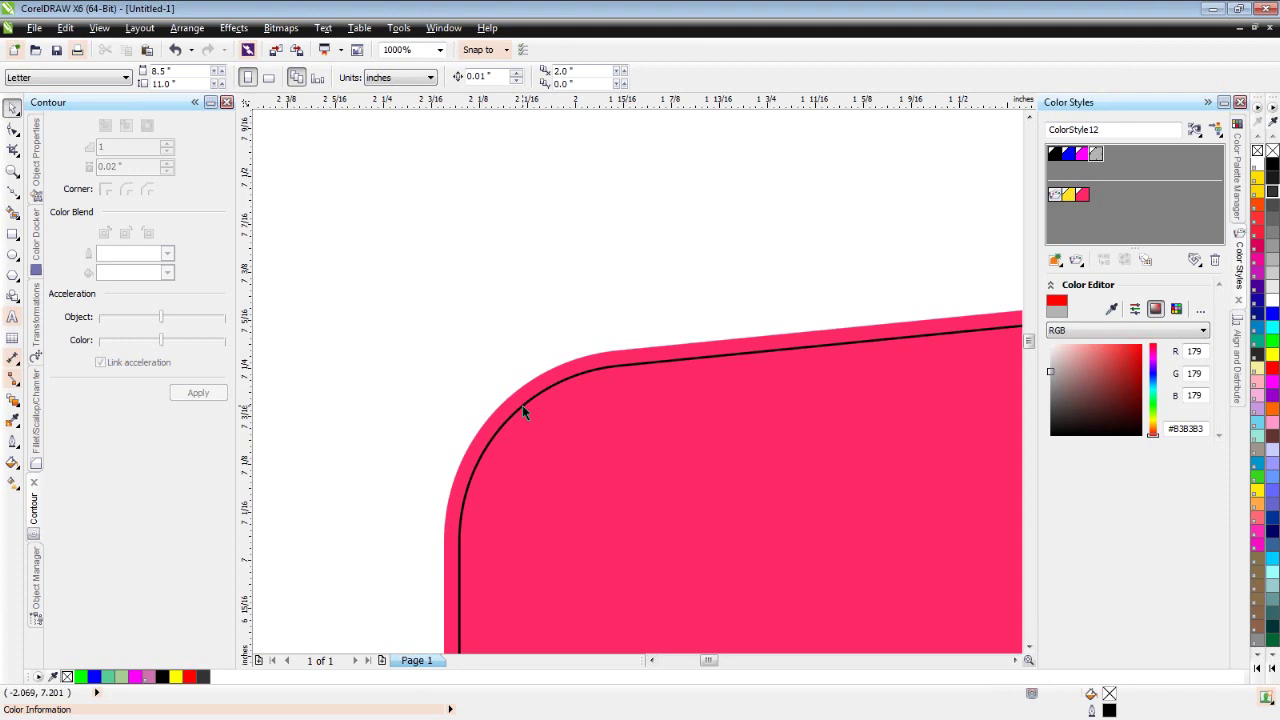
{"action": "key", "text": "F4"}
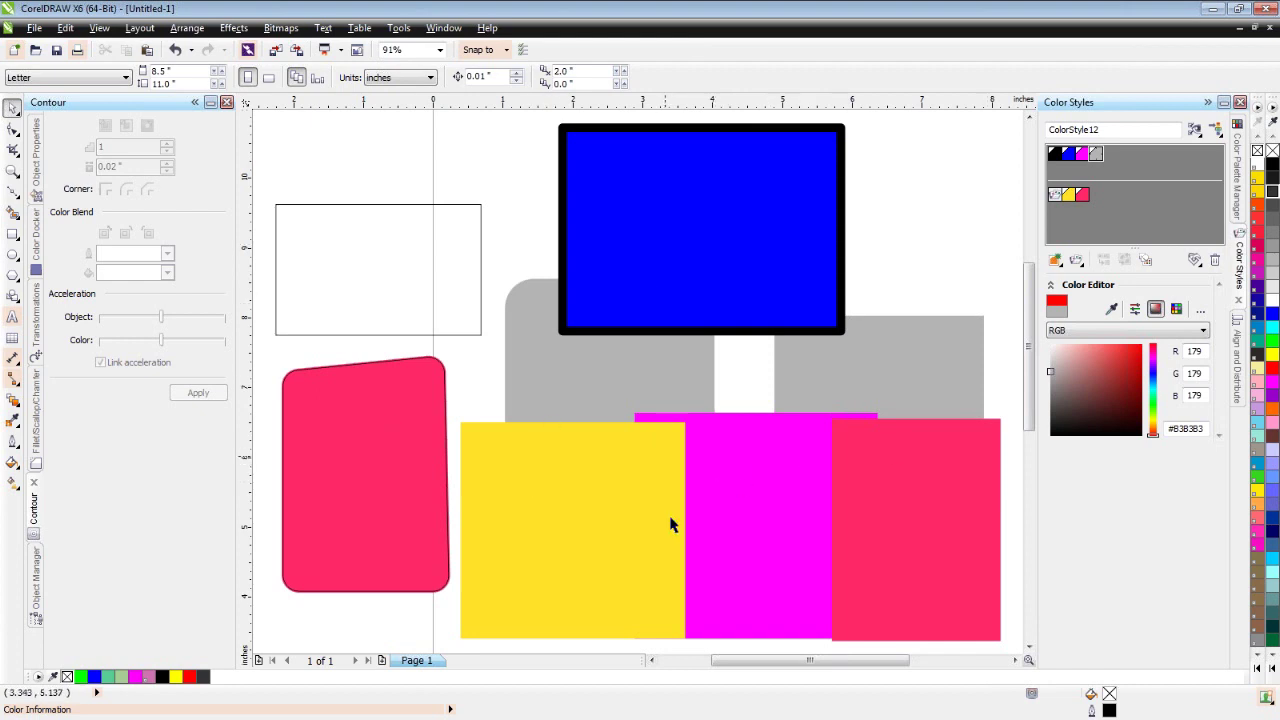
{"action": "left_click", "coordinate": [567, 508]}
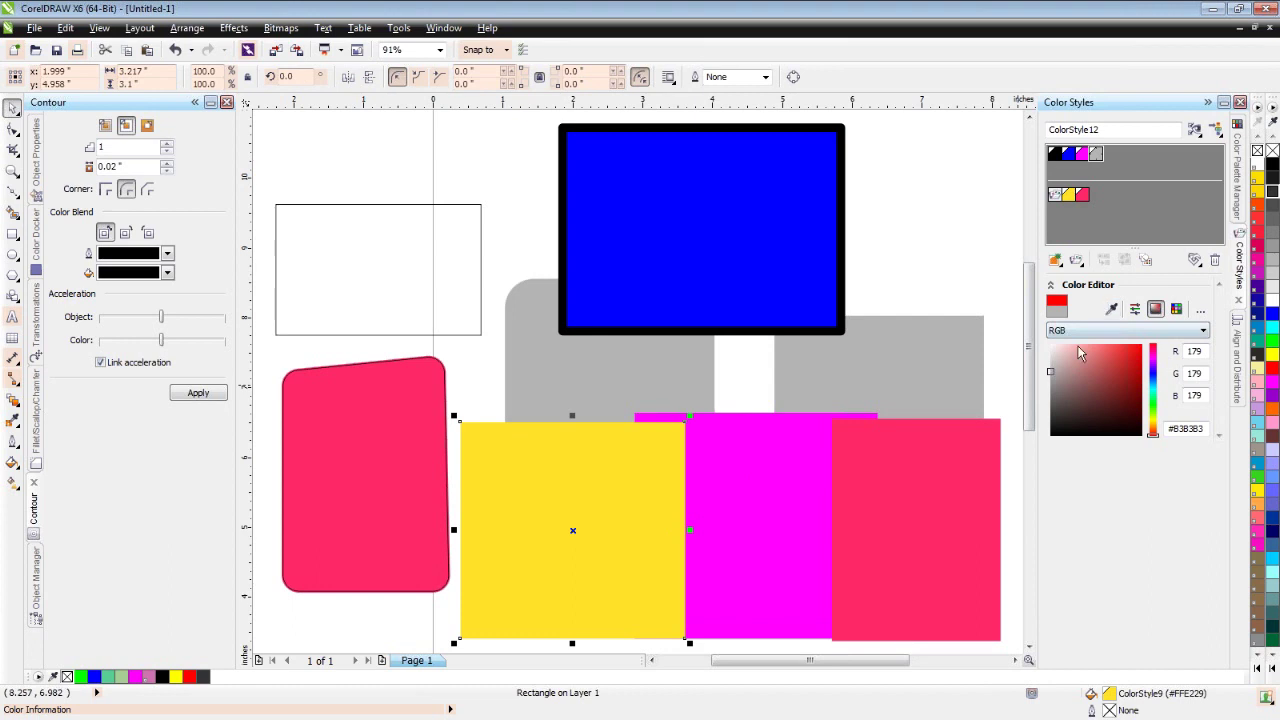
{"action": "left_click", "coordinate": [933, 462]}
{"action": "left_click", "coordinate": [1272, 368]}
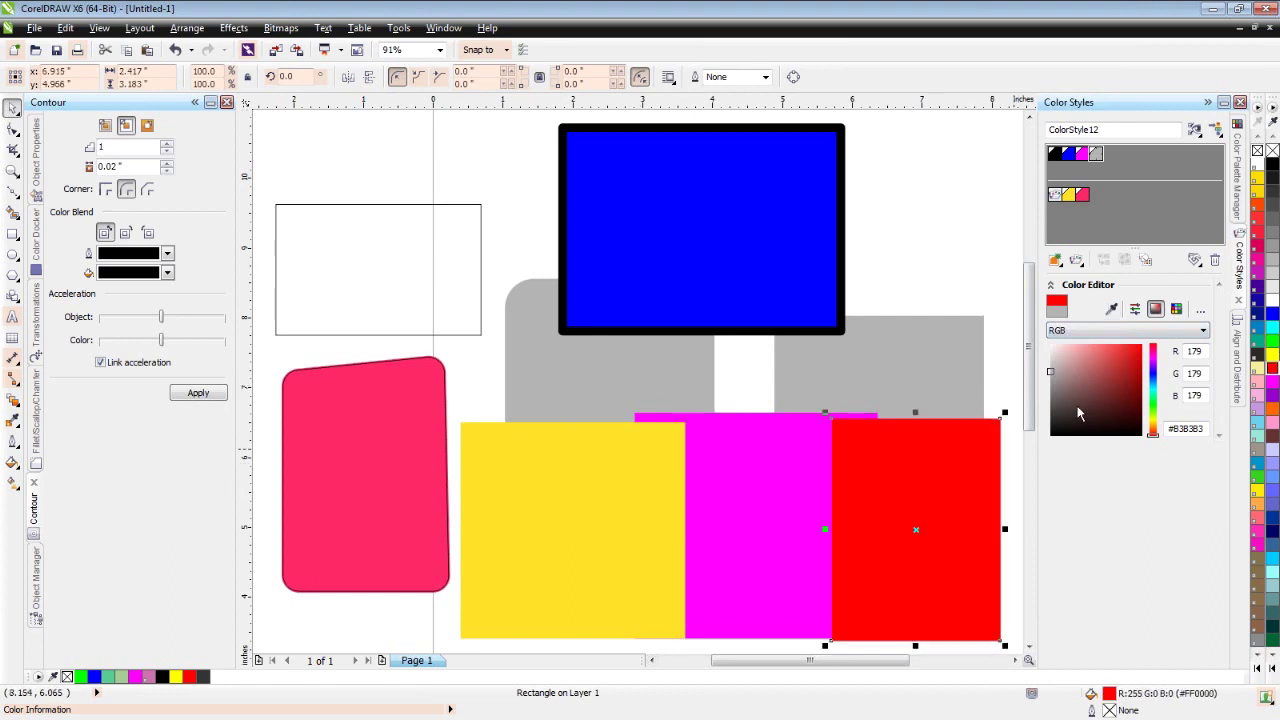
{"action": "left_click", "coordinate": [497, 511]}
{"action": "left_click", "coordinate": [1272, 368]}
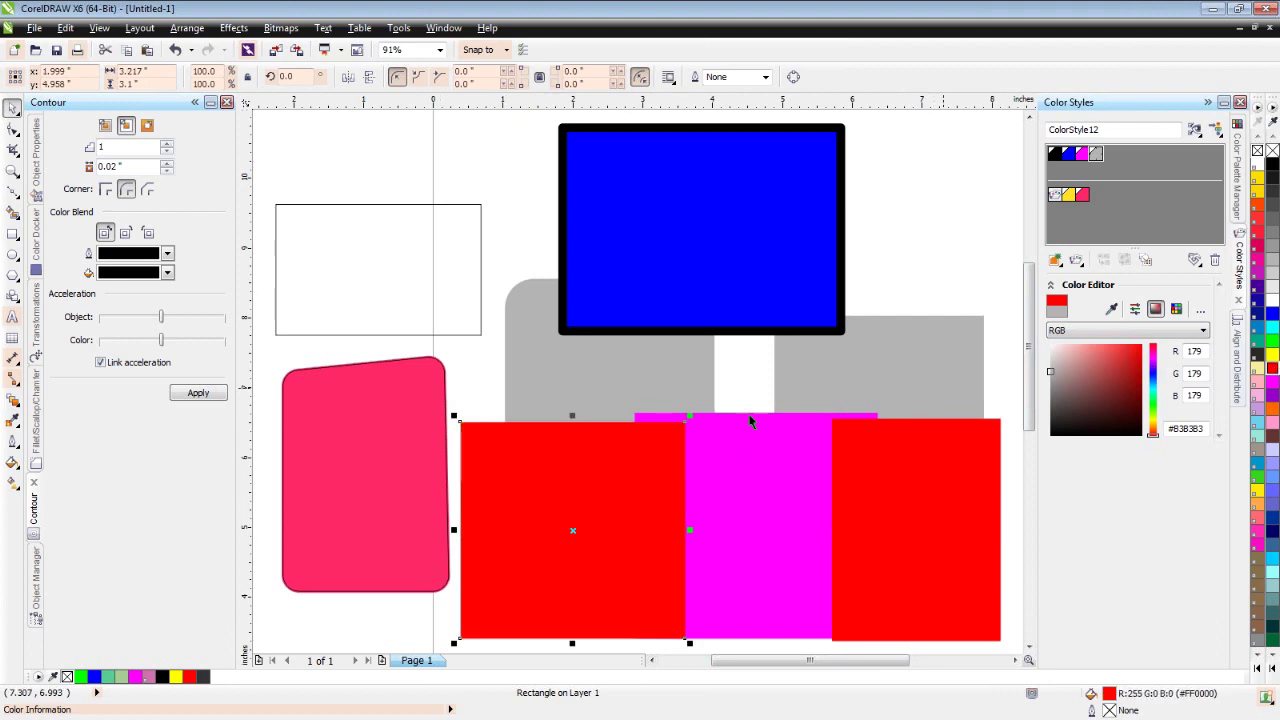
Fill the inner contour curve on the rounded pink shape with the same red as the rectangles and deselect it
{"action": "left_click", "coordinate": [326, 483]}
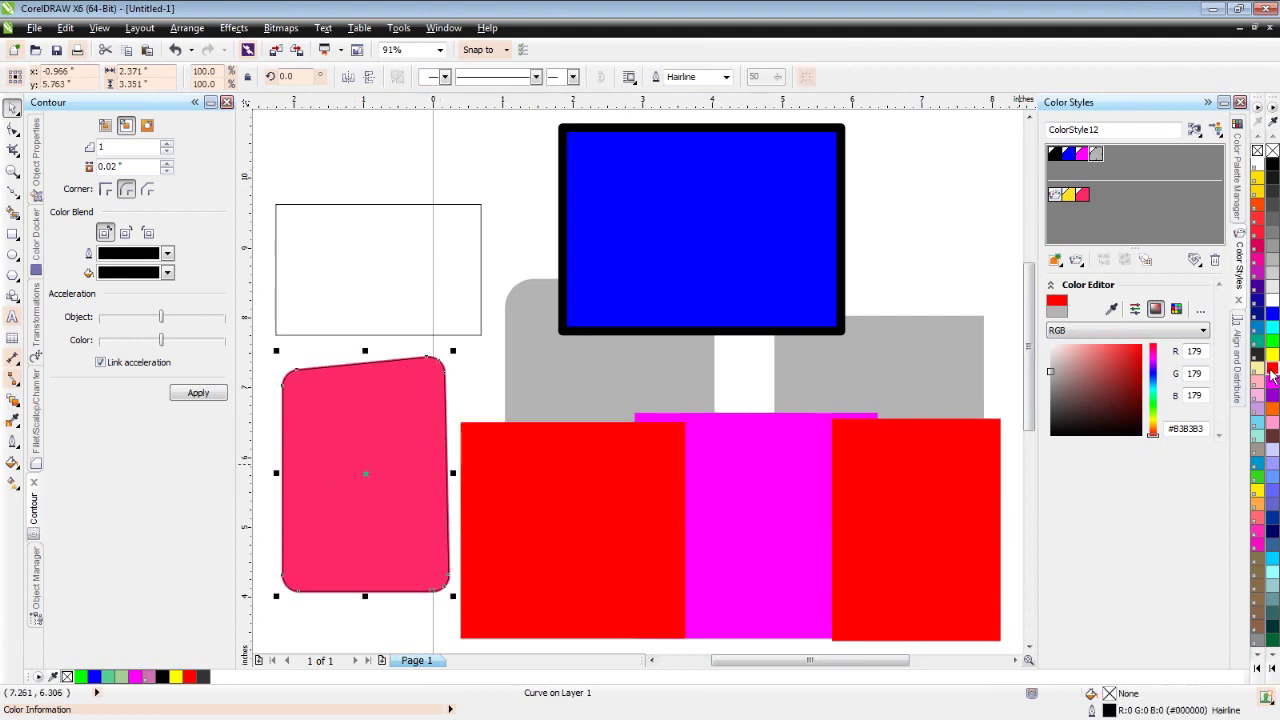
{"action": "left_click", "coordinate": [1272, 368]}
{"action": "left_click", "coordinate": [474, 396]}
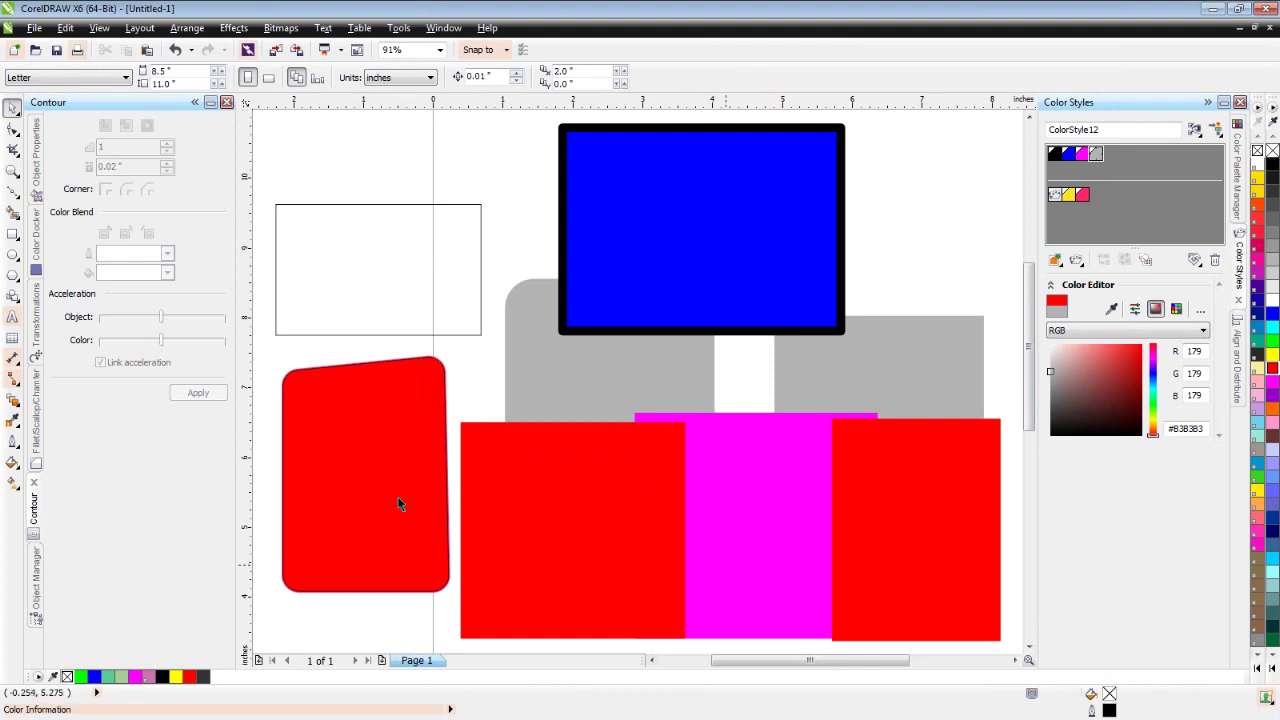
Select the two red rectangles together, try an orange #FF6600 fill on both, and undo it
{"action": "left_click", "coordinate": [620, 527]}
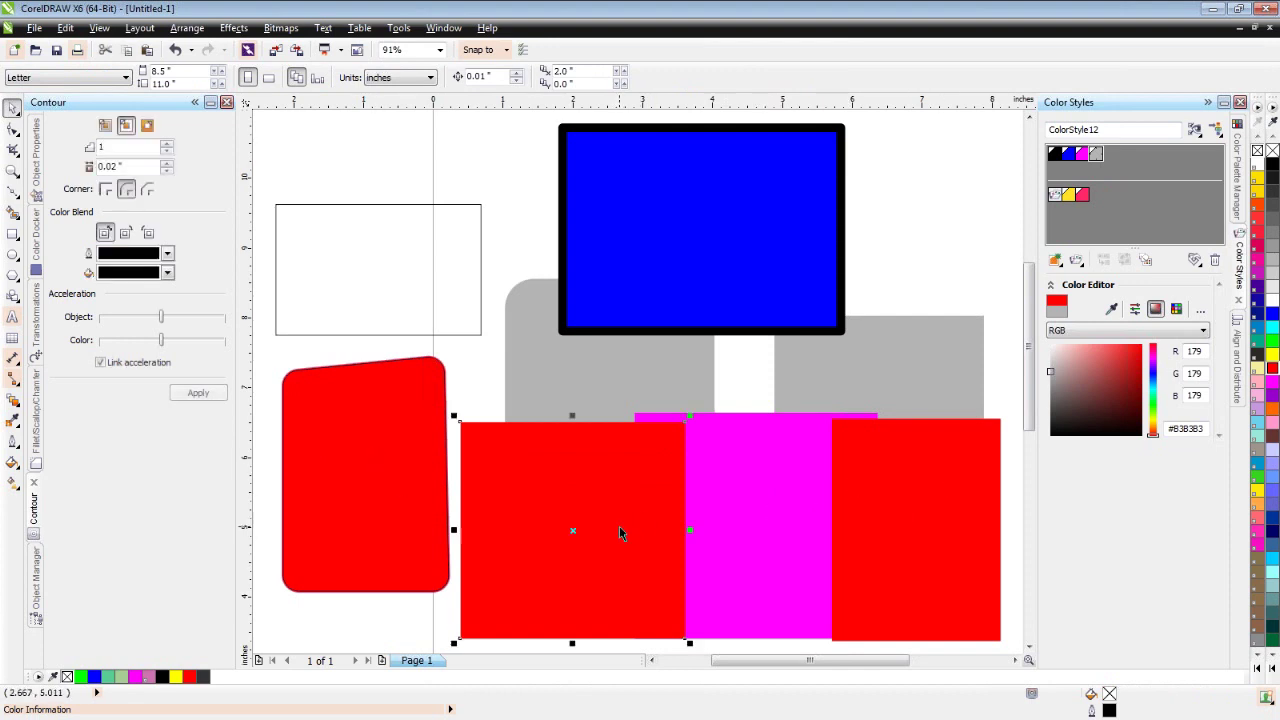
{"action": "left_click", "coordinate": [921, 517], "text": "shift"}
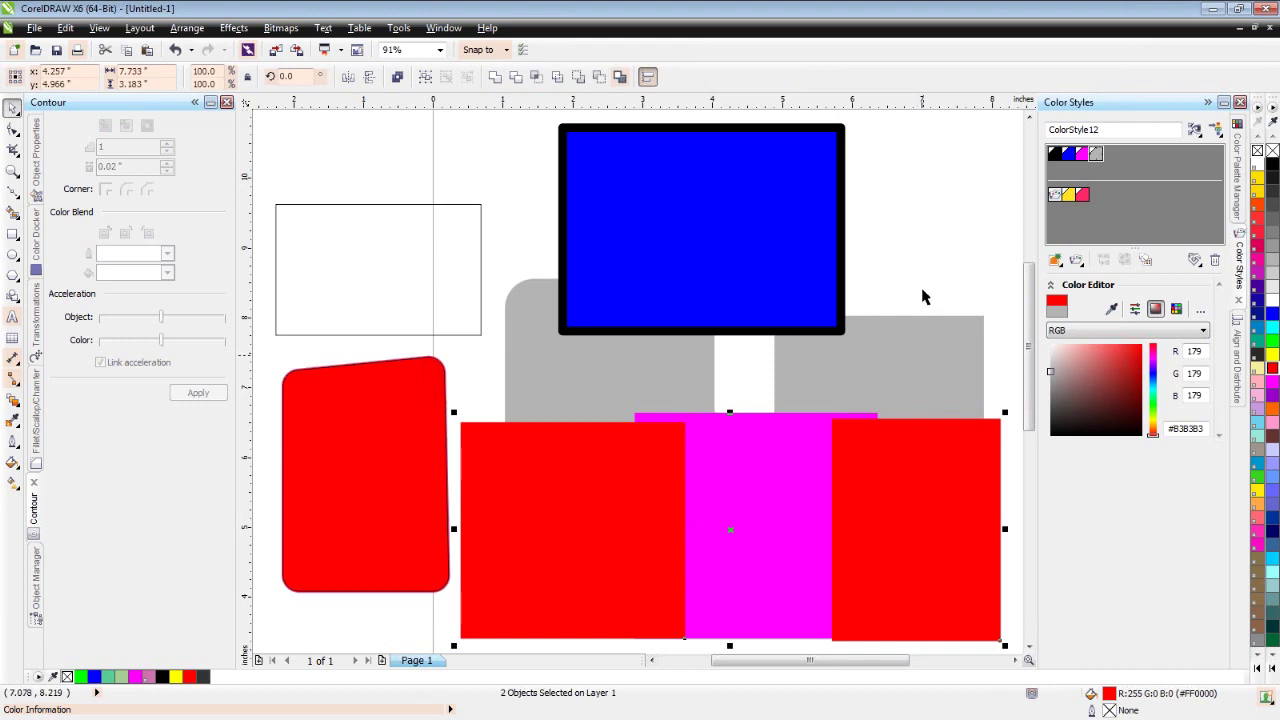
{"action": "left_click", "coordinate": [920, 287]}
{"action": "left_click", "coordinate": [631, 539]}
{"action": "left_click", "coordinate": [876, 501]}
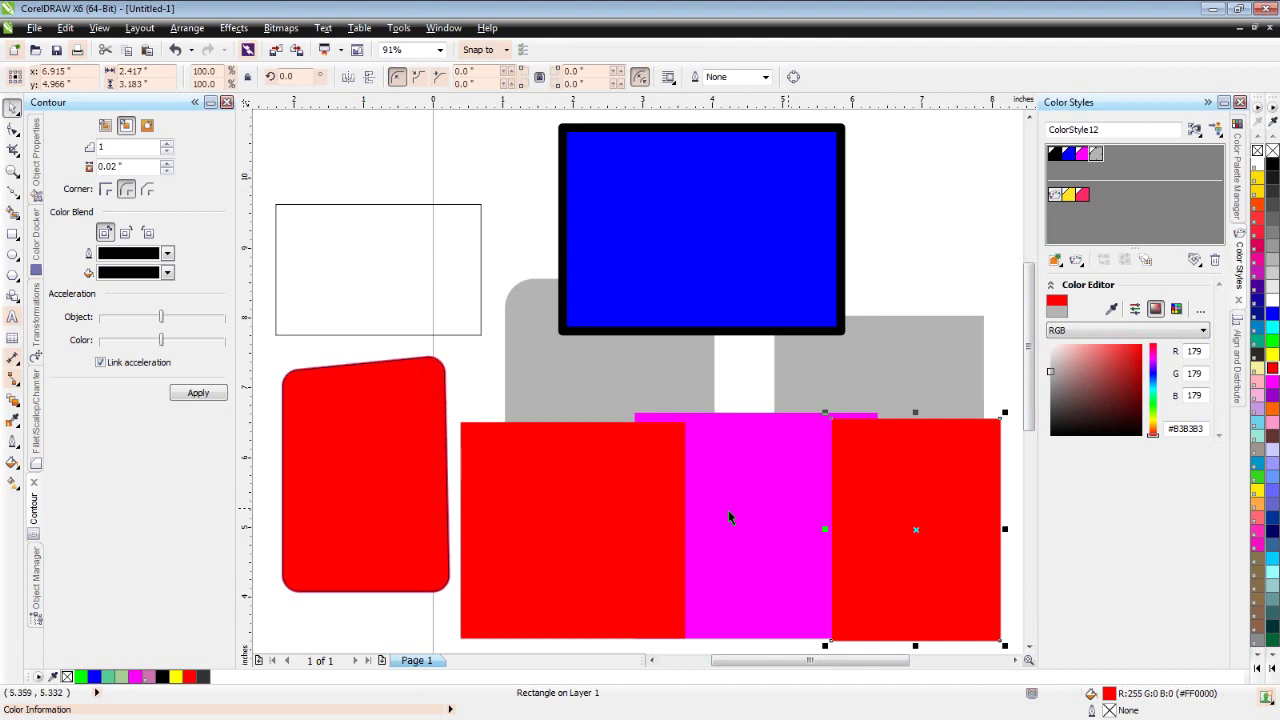
{"action": "left_click", "coordinate": [606, 517], "text": "shift"}
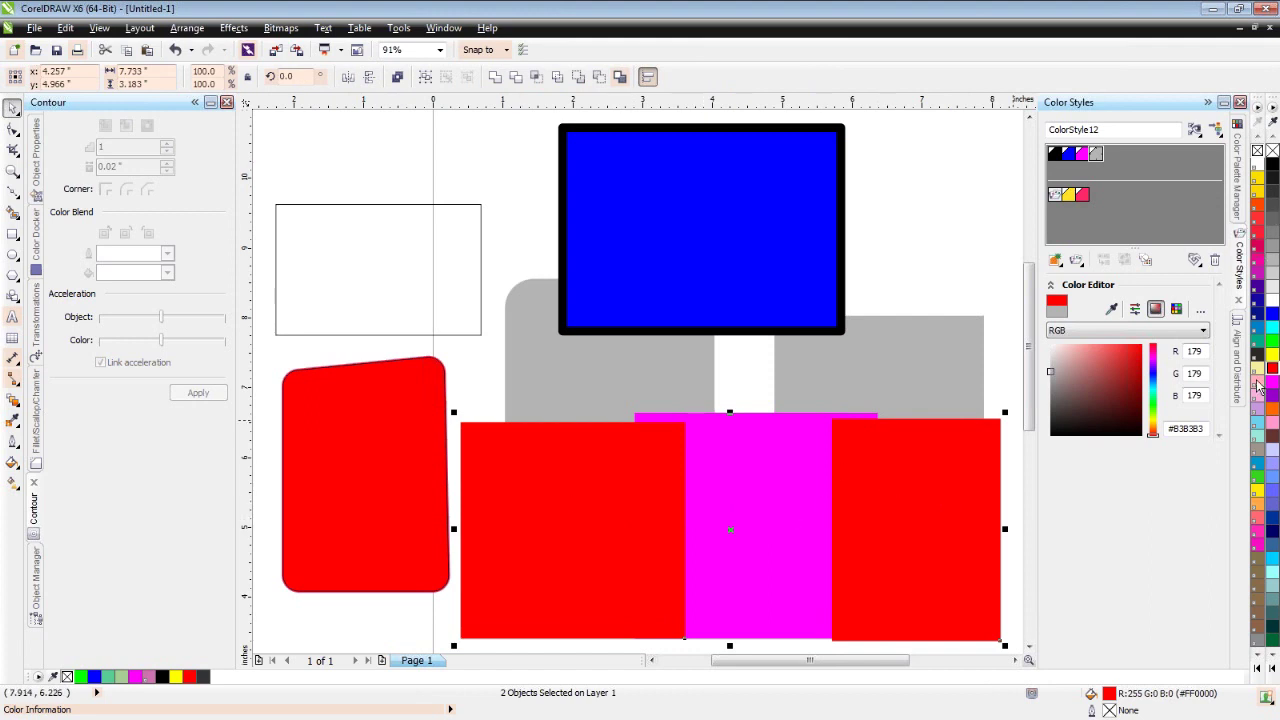
{"action": "left_click", "coordinate": [1272, 409]}
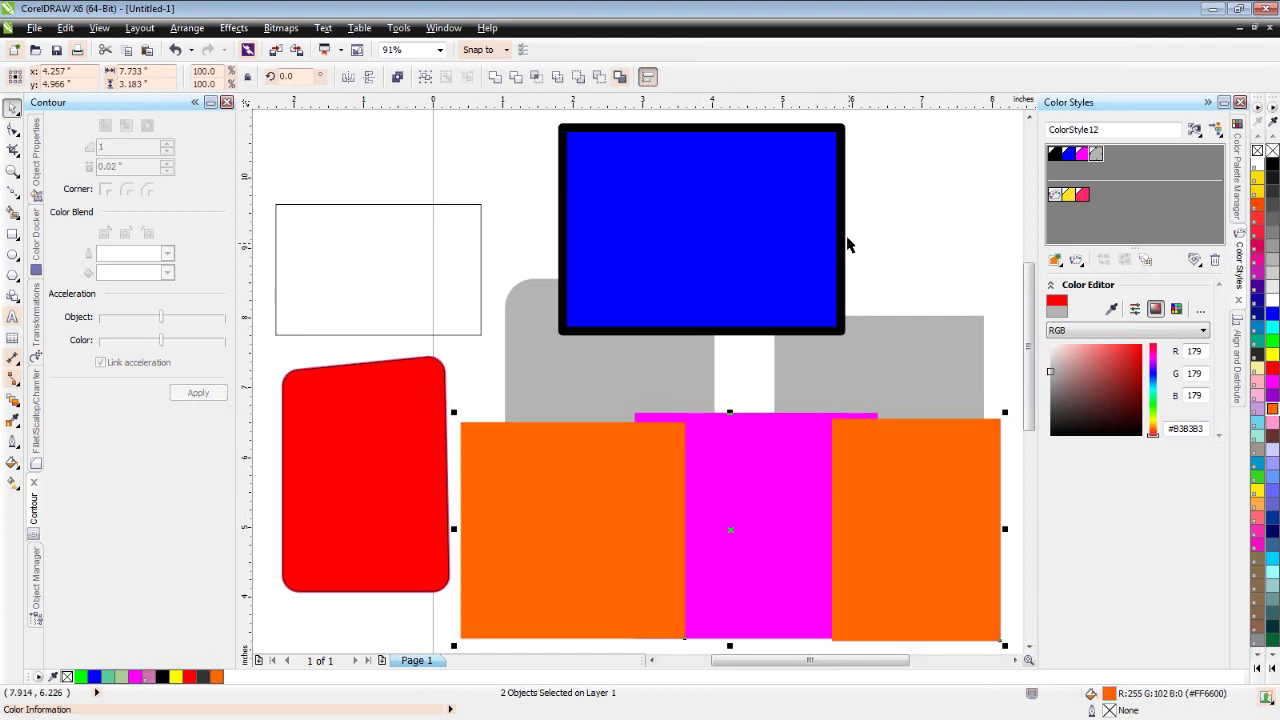
{"action": "key", "text": "ctrl+z"}
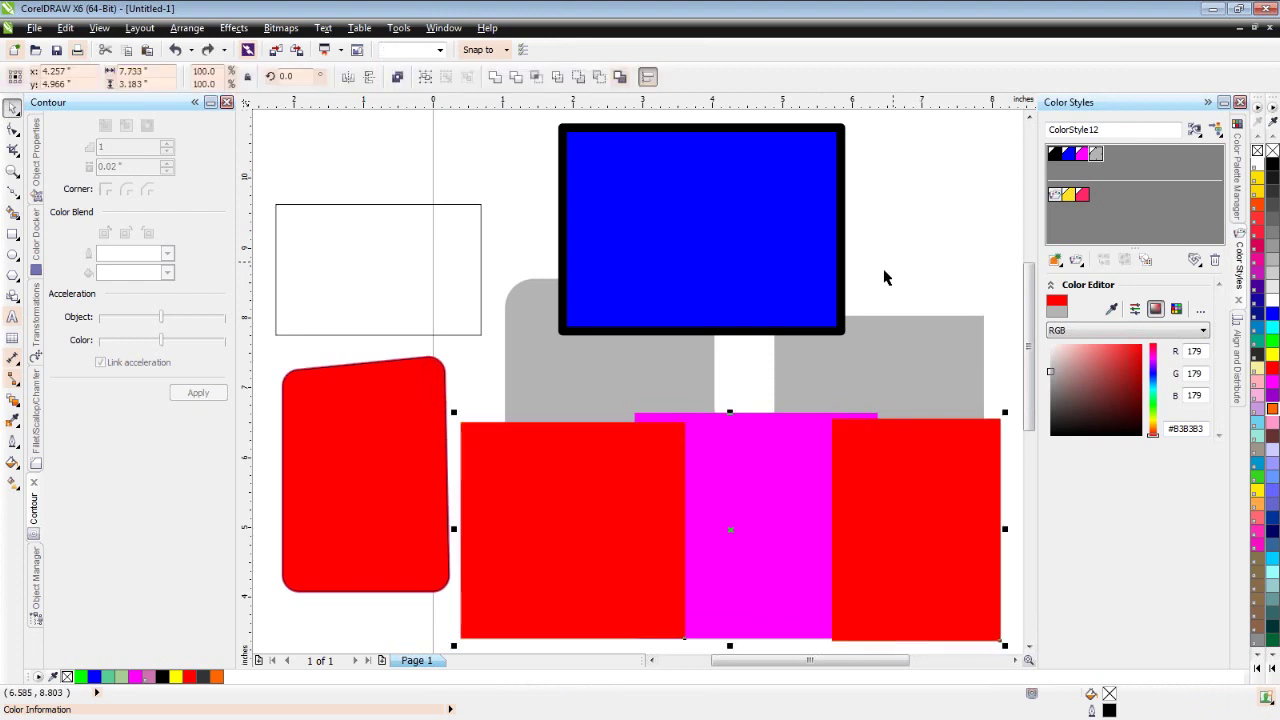
Display the Object Manager, select the blue, wider red and sharp-cornered gray rectangles through it, and fill all three with light blue #9999FF
{"action": "left_click", "coordinate": [38, 590]}
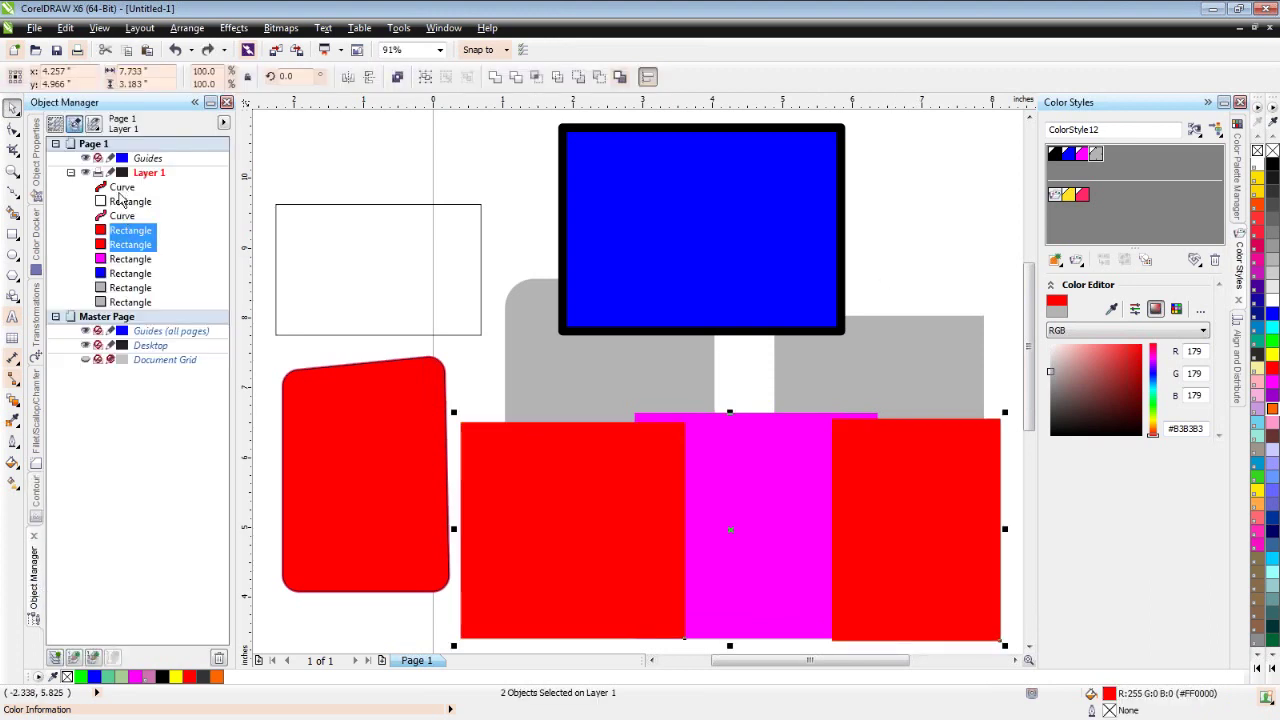
{"action": "left_click", "coordinate": [131, 274]}
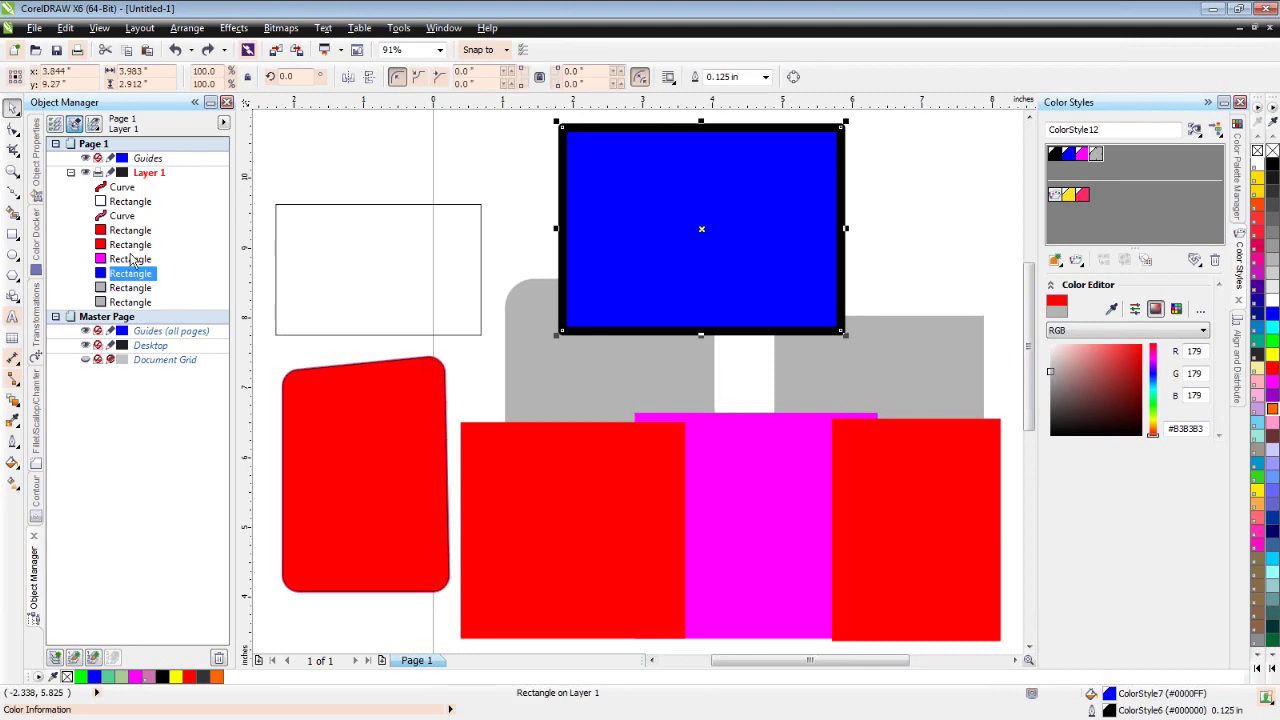
{"action": "left_click", "coordinate": [131, 245], "text": "ctrl"}
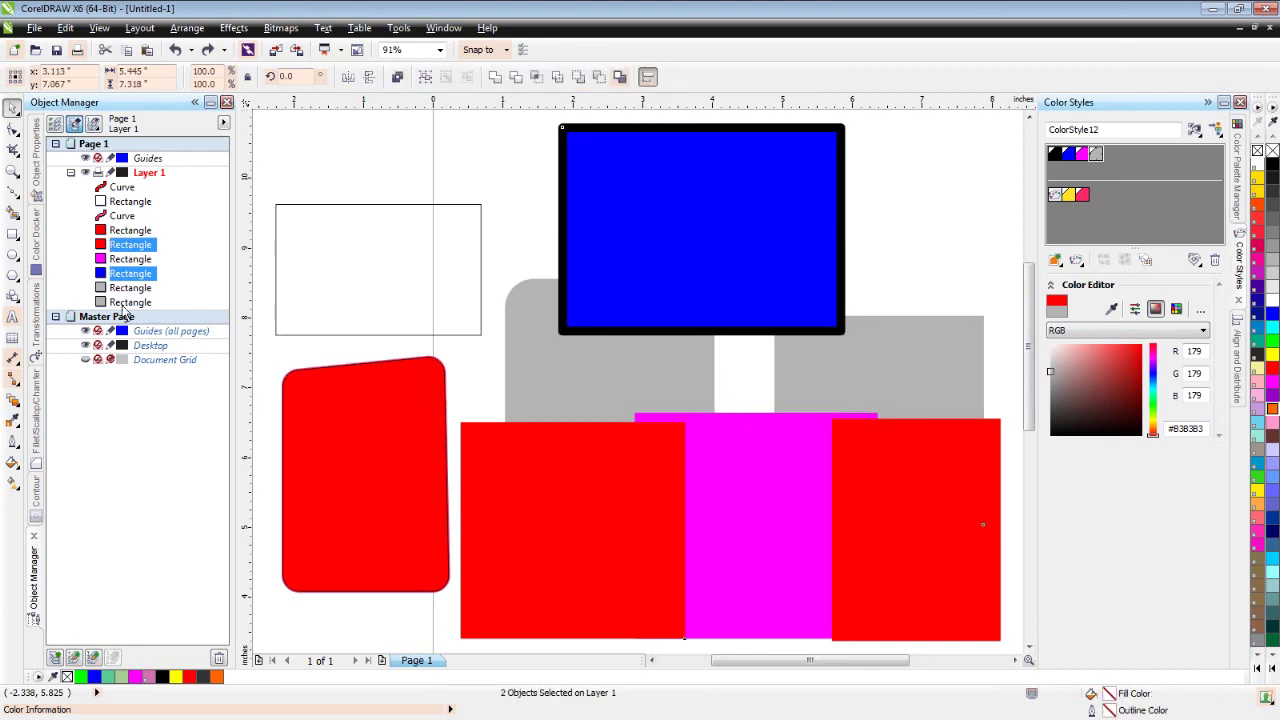
{"action": "left_click", "coordinate": [124, 303], "text": "ctrl"}
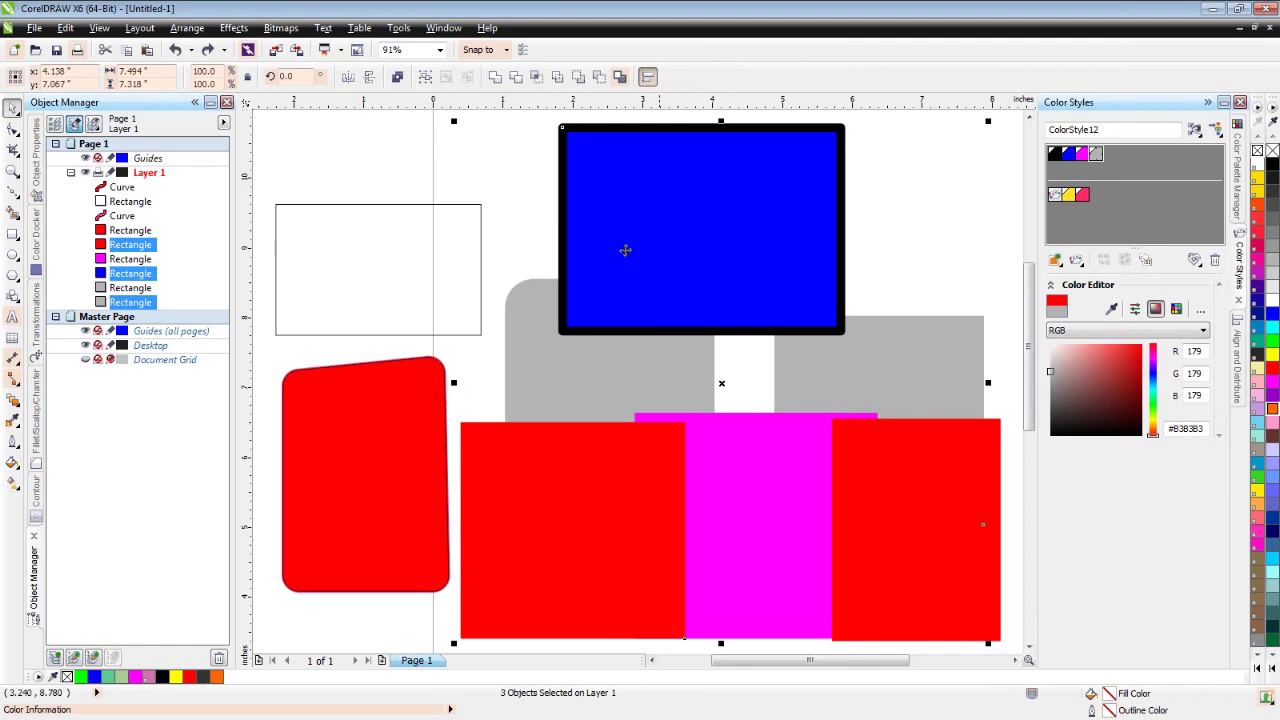
{"action": "left_click", "coordinate": [1272, 462]}
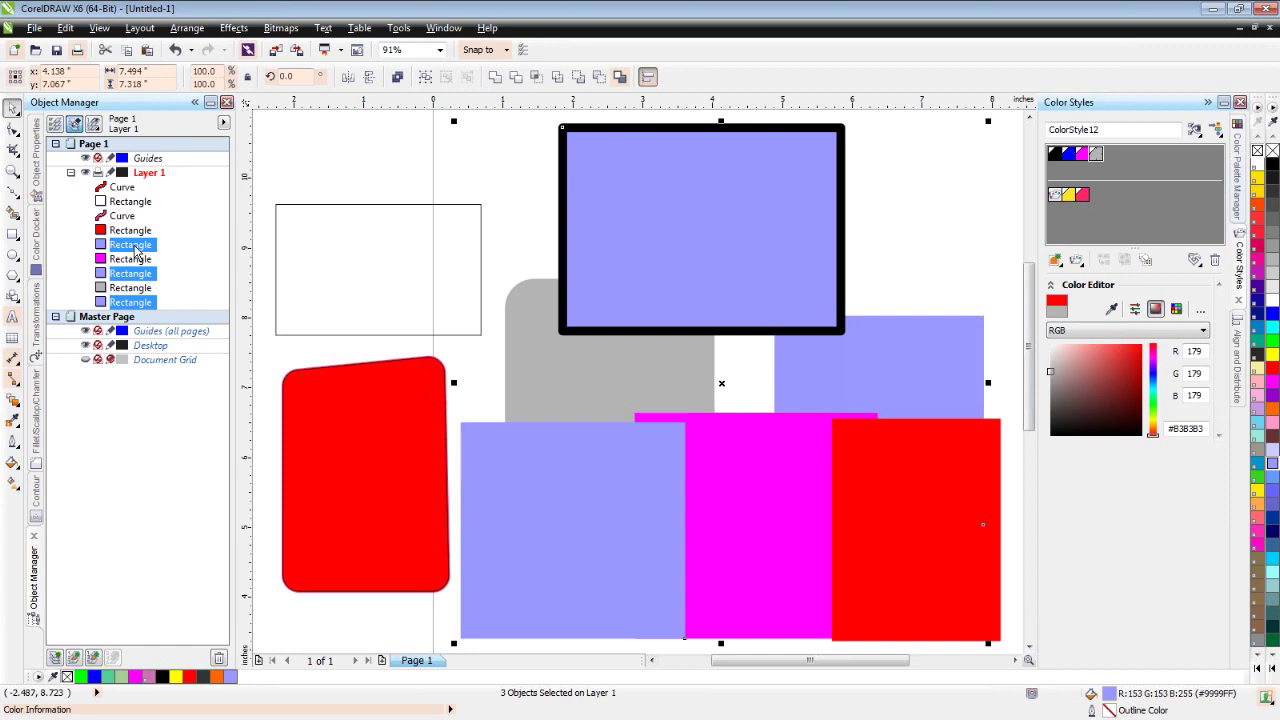
Group the three selected light blue rectangles
{"action": "right_click", "coordinate": [139, 253]}
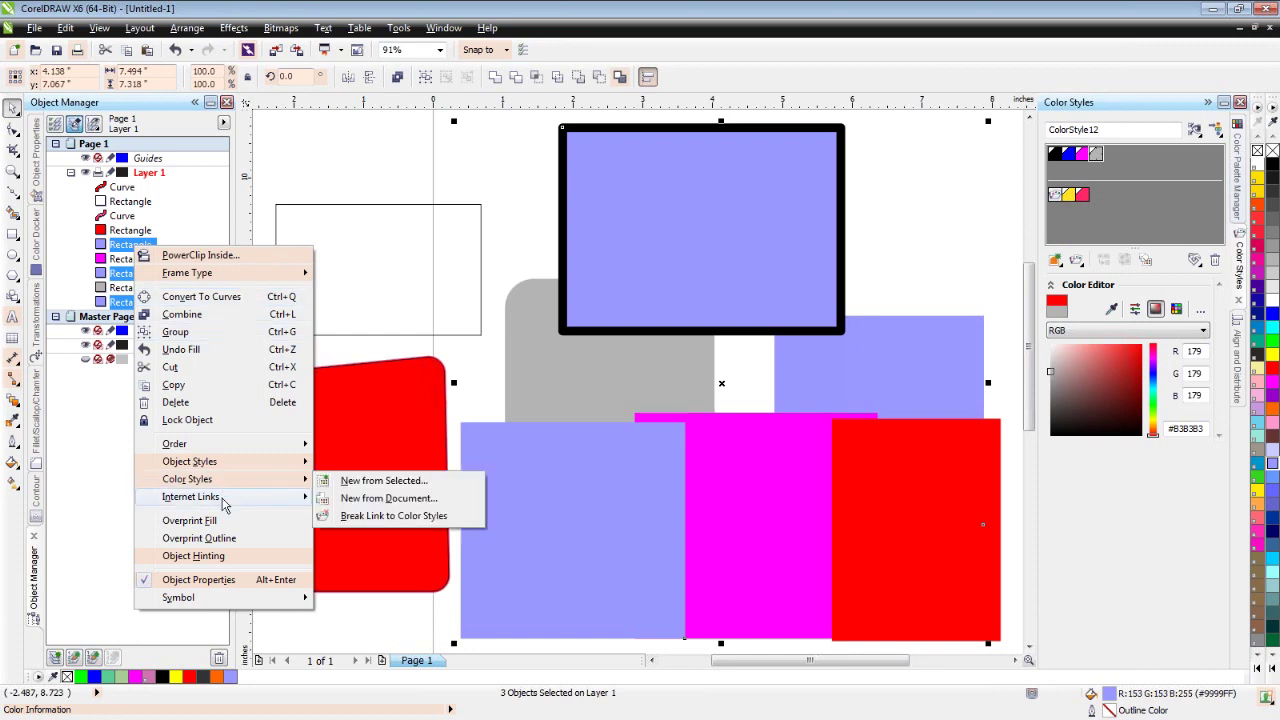
{"action": "left_click", "coordinate": [185, 28]}
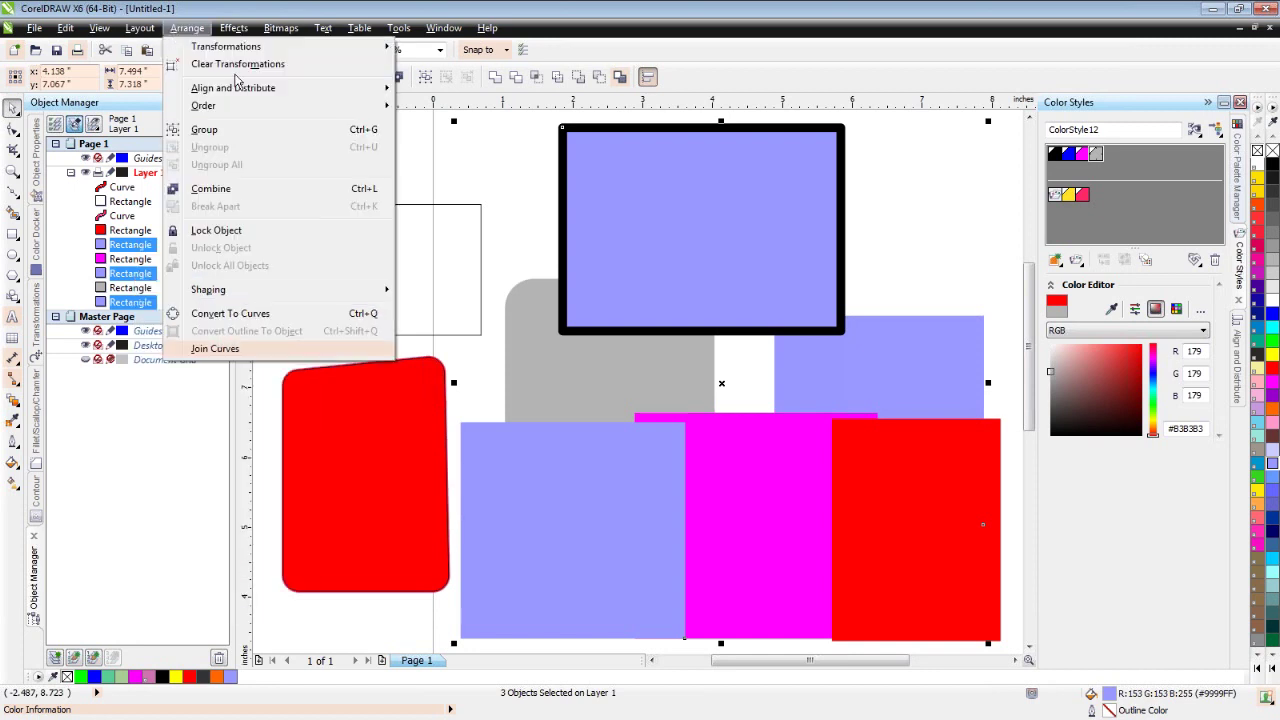
{"action": "left_click", "coordinate": [366, 133]}
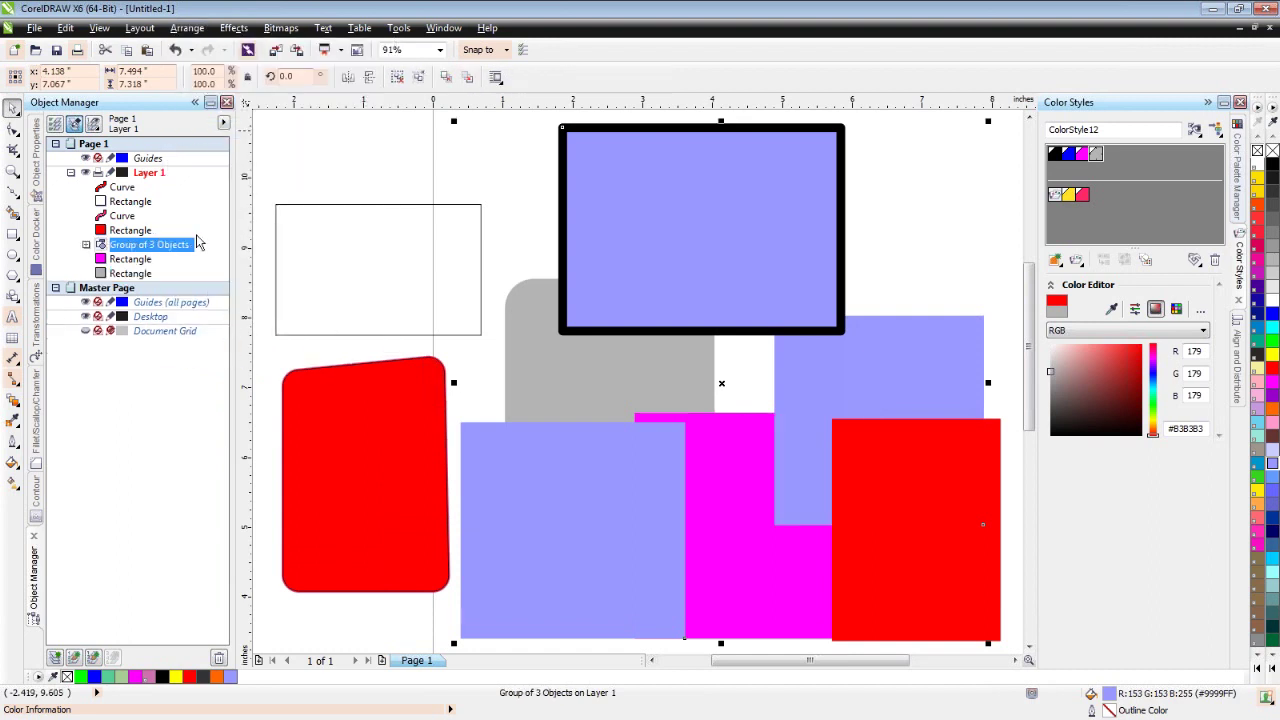
Reselect the group of three rectangles, change its fill to purple #9900CC, and deselect it
{"action": "left_click", "coordinate": [333, 157]}
{"action": "left_click", "coordinate": [586, 180]}
{"action": "left_click", "coordinate": [1272, 369]}
{"action": "left_click", "coordinate": [1272, 397]}
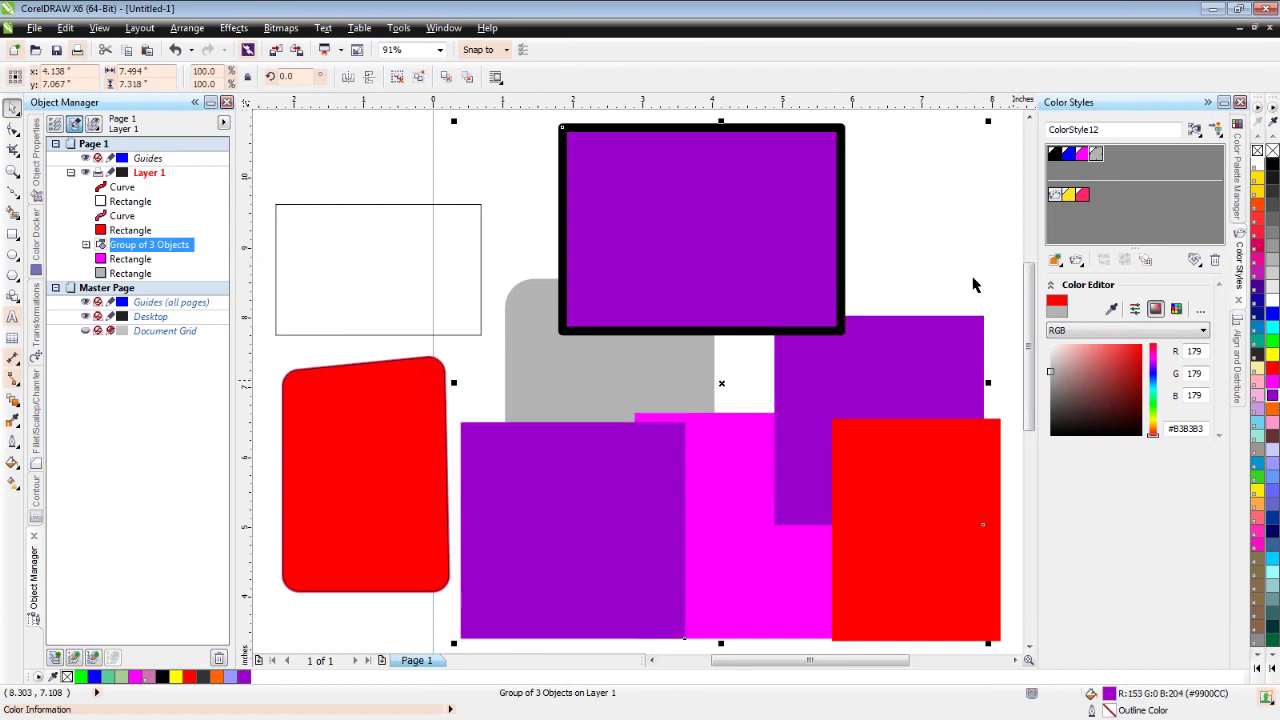
{"action": "left_click", "coordinate": [938, 261]}
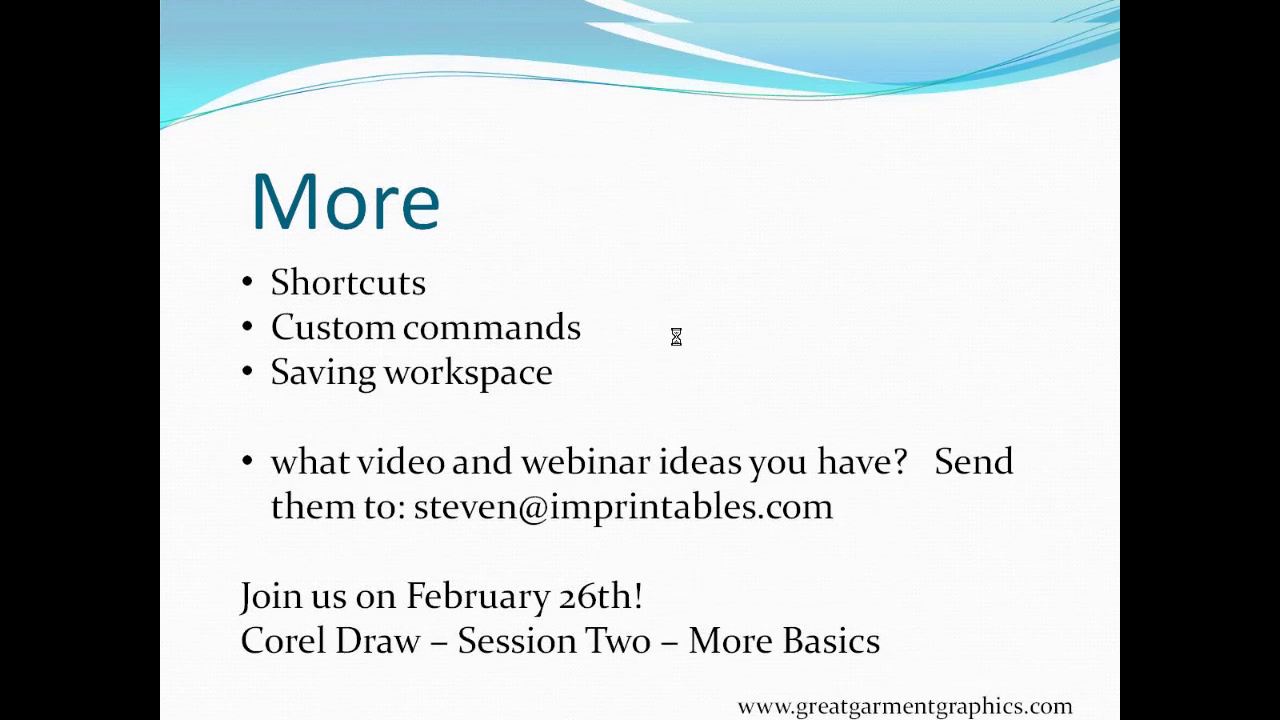
{"action": "key", "text": "Right"}
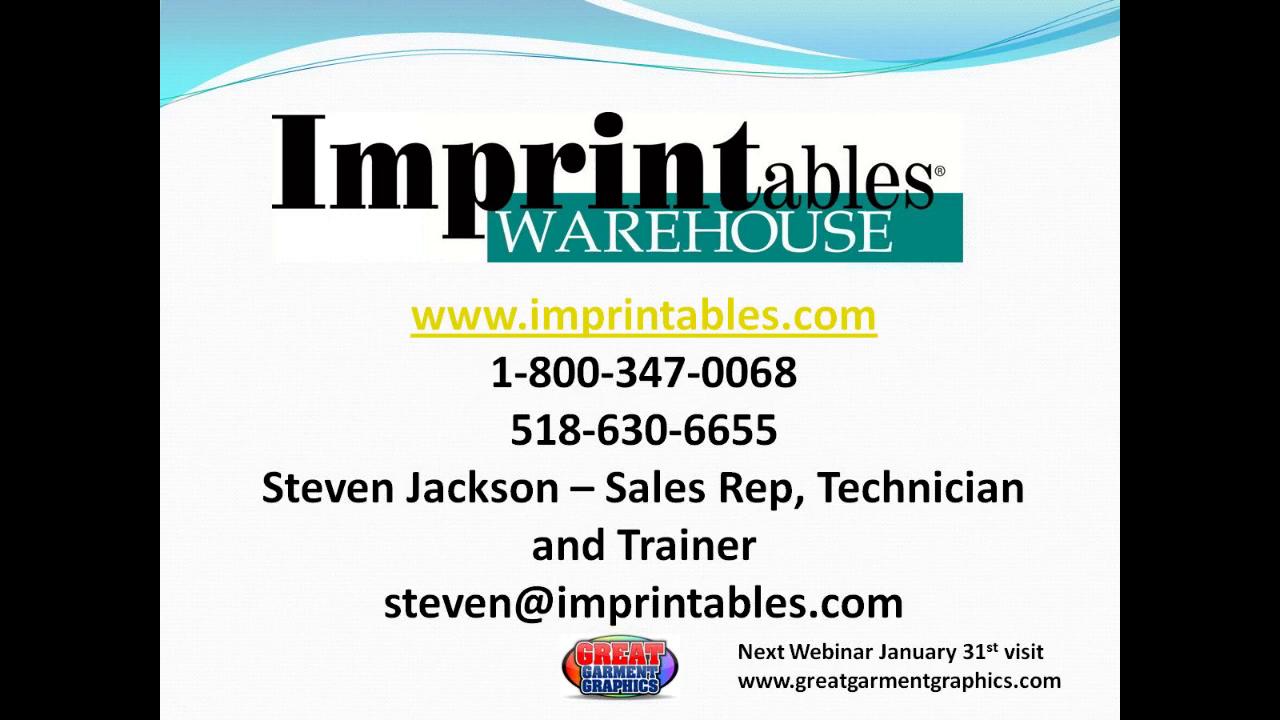